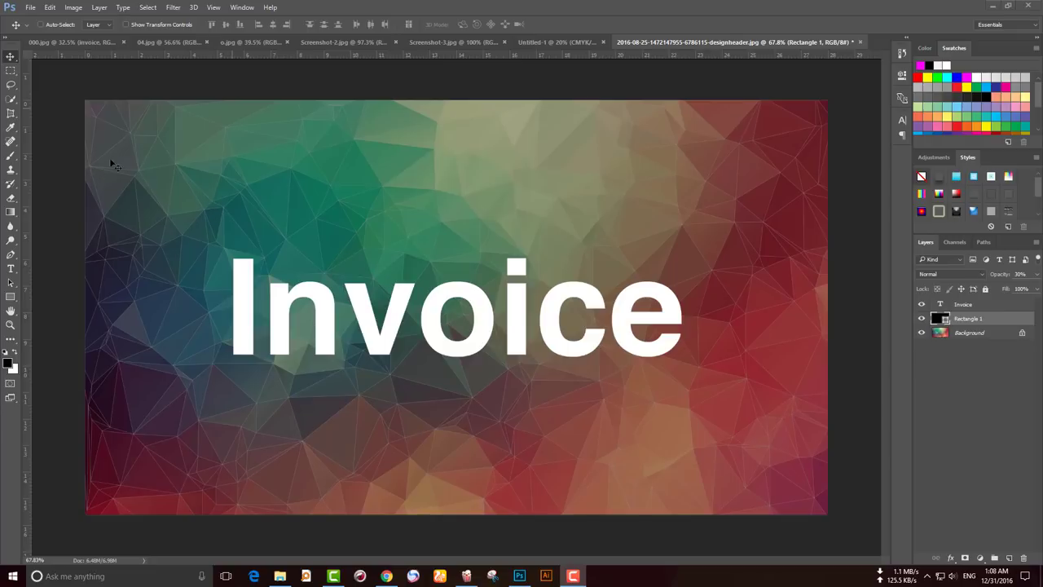
# Switch to the 000.jpg cash memo template and hide its large invoice text layer
pyautogui.click(77, 43)
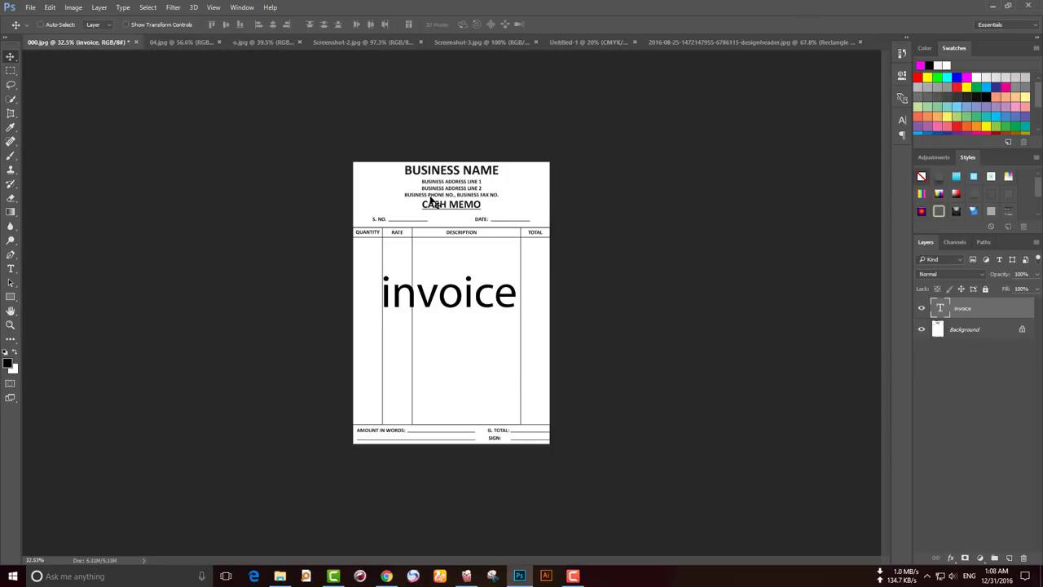
pyautogui.press('ctrl')
pyautogui.scroll(3, 432, 201)
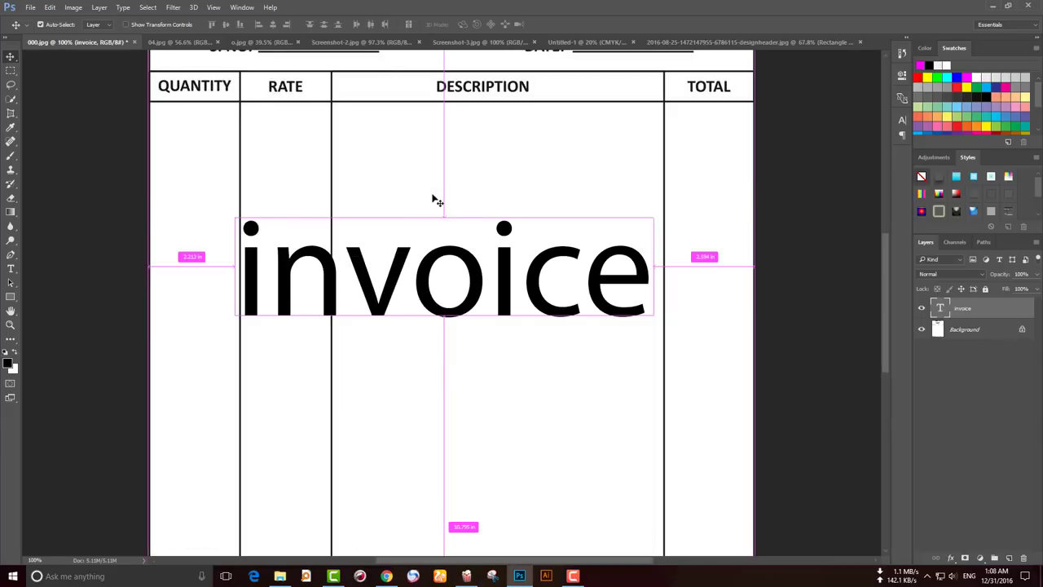
pyautogui.scroll(-2, 505, 220)
pyautogui.scroll(-1, 483, 181)
pyautogui.scroll(2, 483, 181)
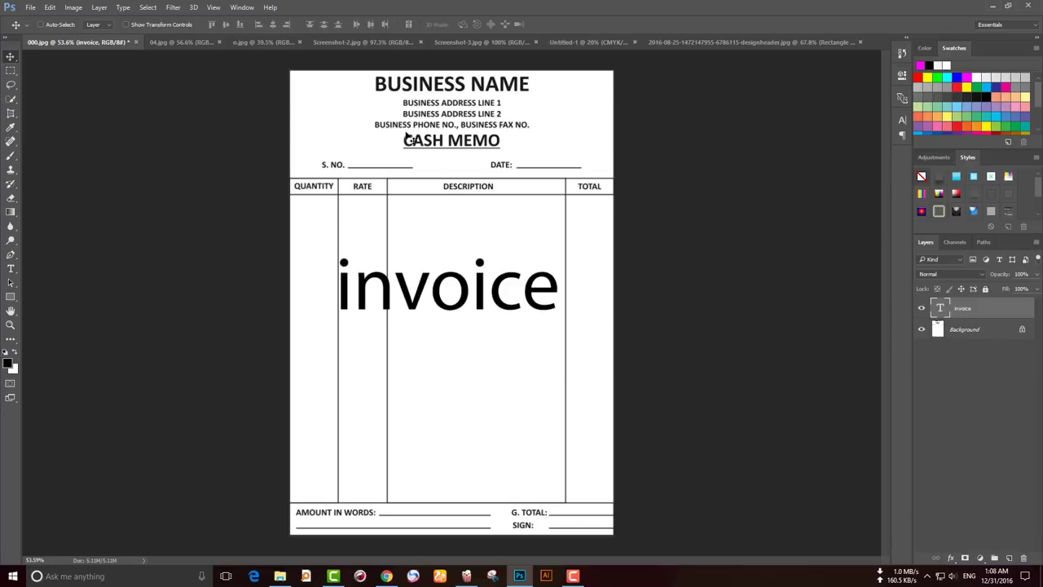
pyautogui.click(922, 309)
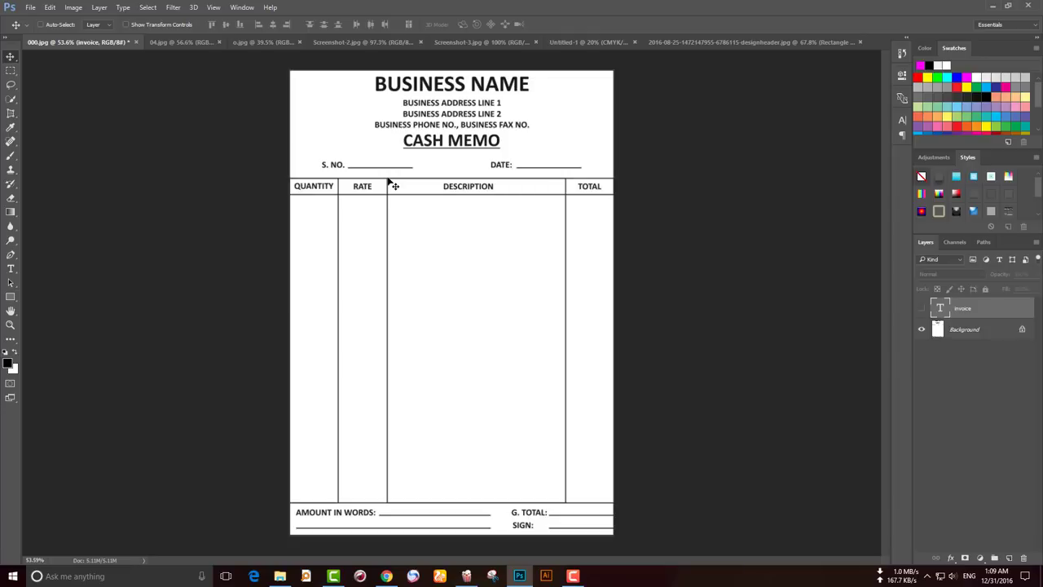
# View the red 04.jpg Graphic Style invoice sample at 100% actual size
pyautogui.click(184, 43)
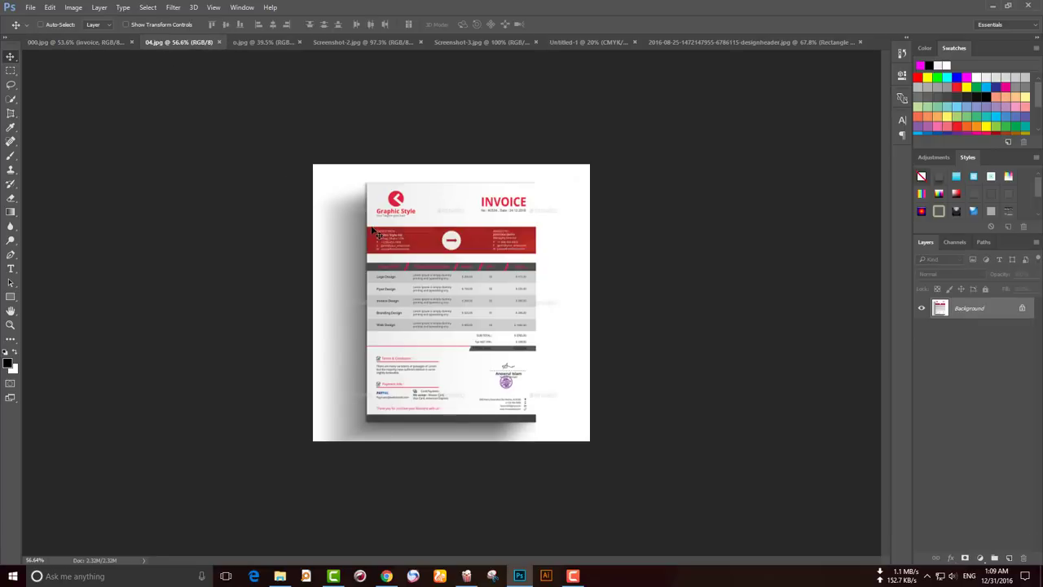
pyautogui.hotkey('ctrl', '1')
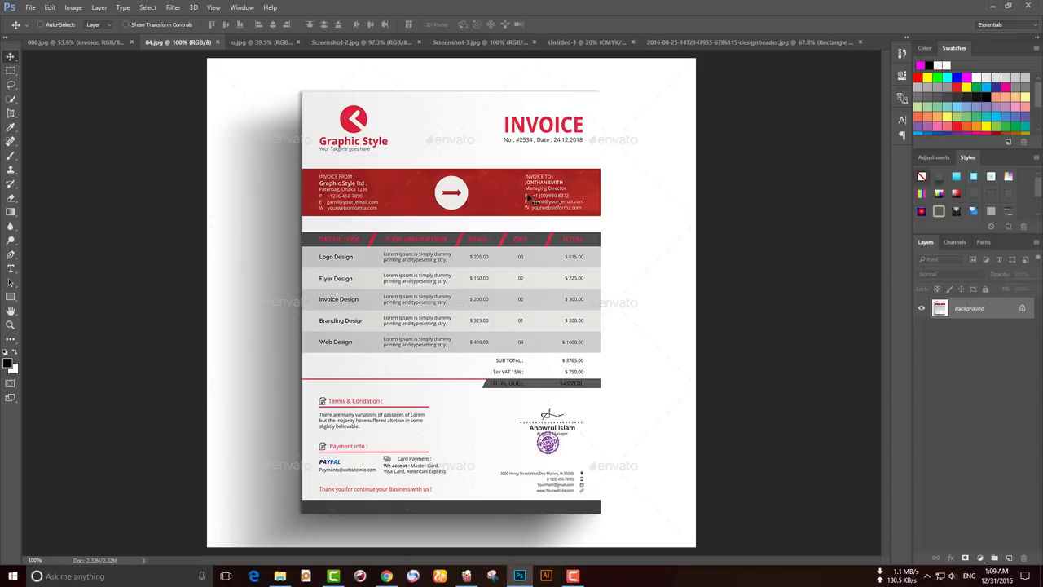
pyautogui.click(573, 577)
pyautogui.click(574, 576)
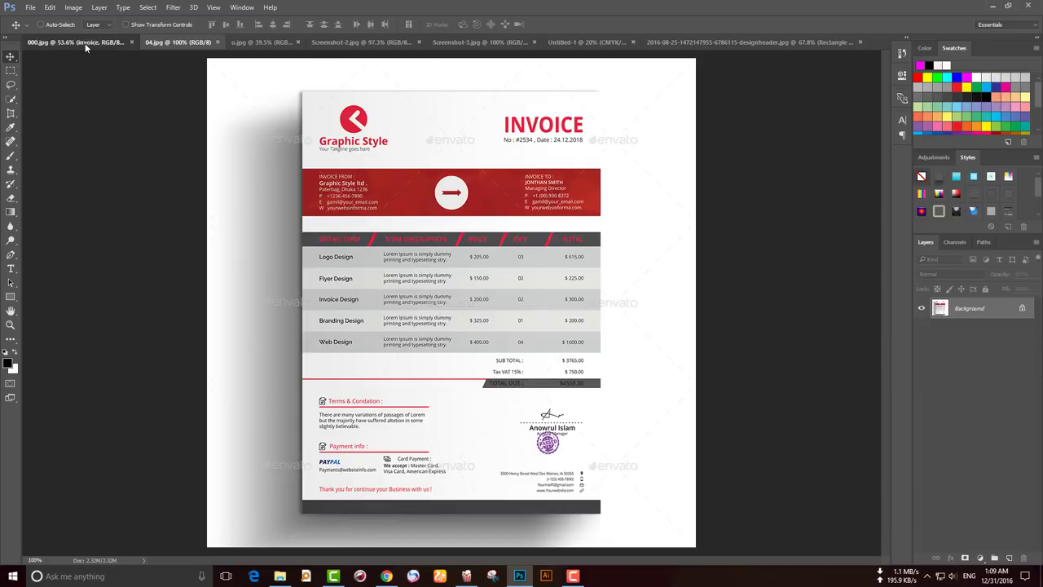
pyautogui.click(37, 42)
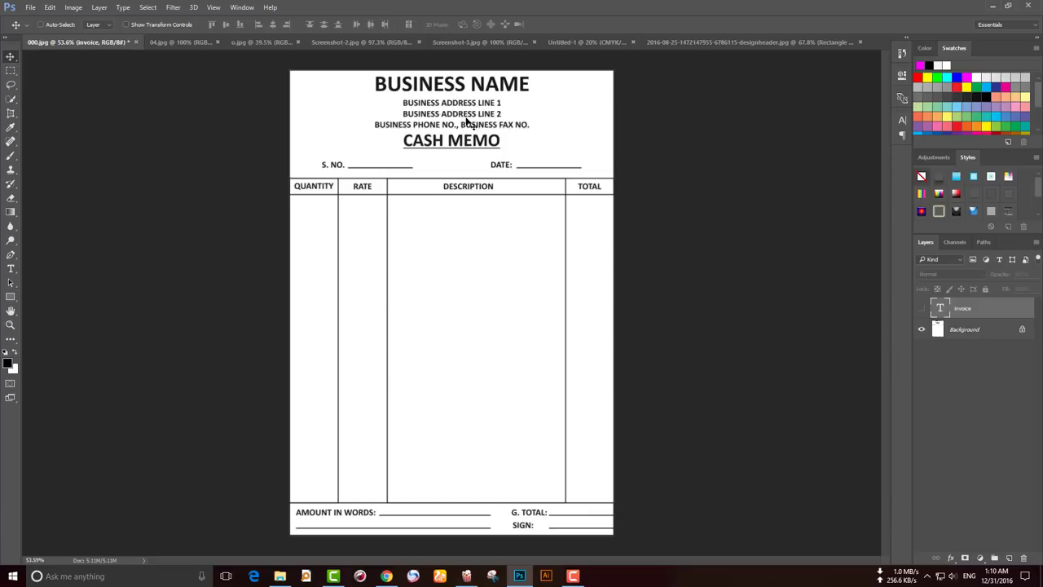
pyautogui.click(165, 42)
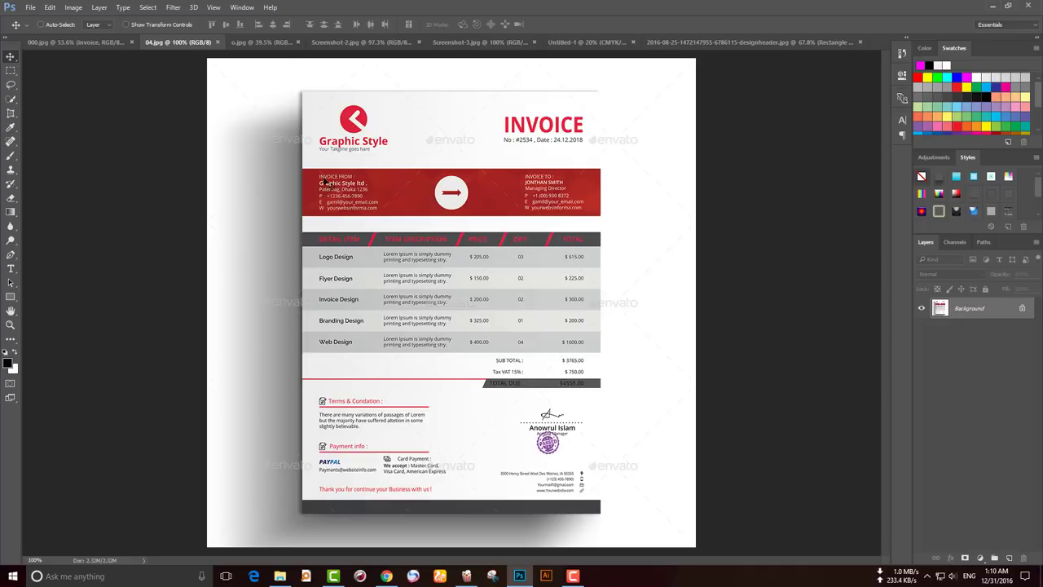
# Look over the orange CODESO invoice sample, briefly comparing it with the cash memo template
pyautogui.click(268, 40)
pyautogui.scroll(-2, 501, 255)
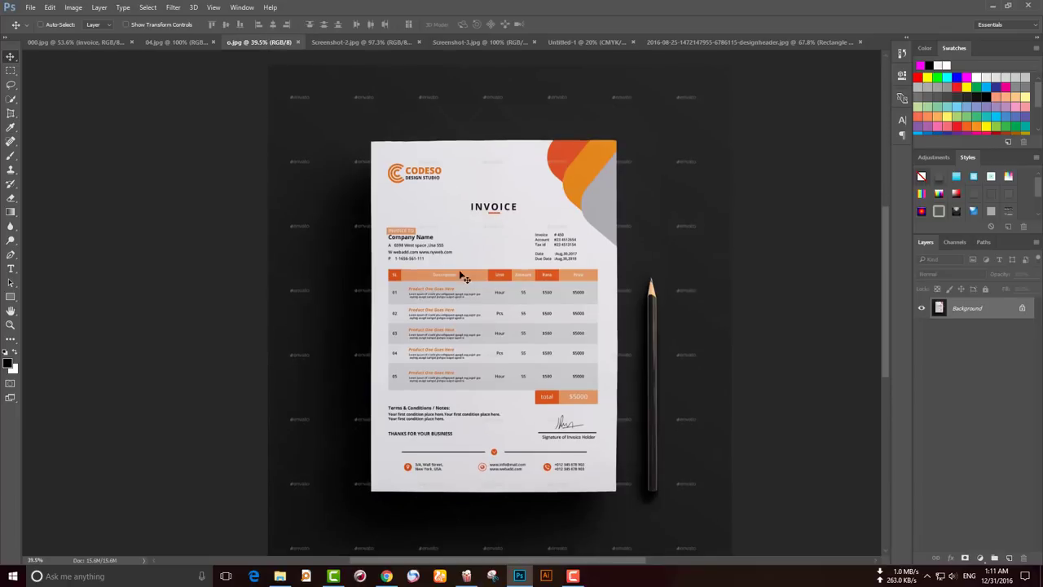
pyautogui.scroll(5, 542, 320)
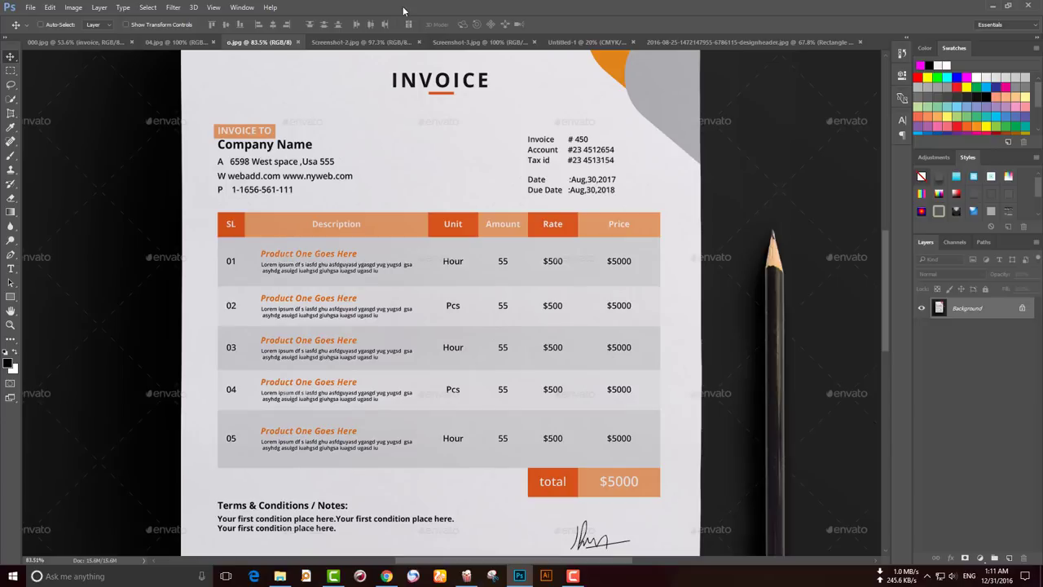
pyautogui.scroll(-3, 663, 328)
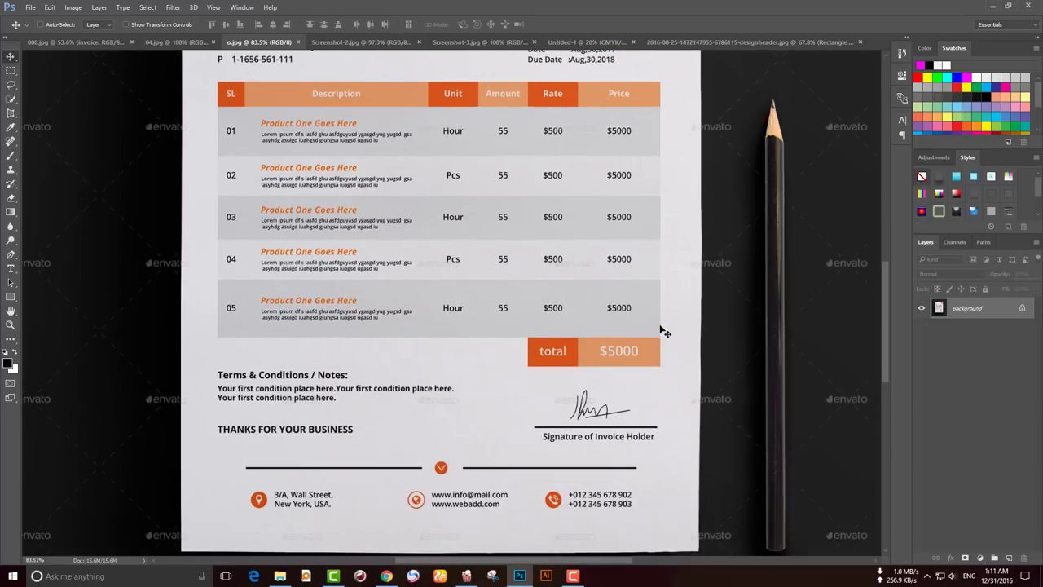
pyautogui.click(70, 42)
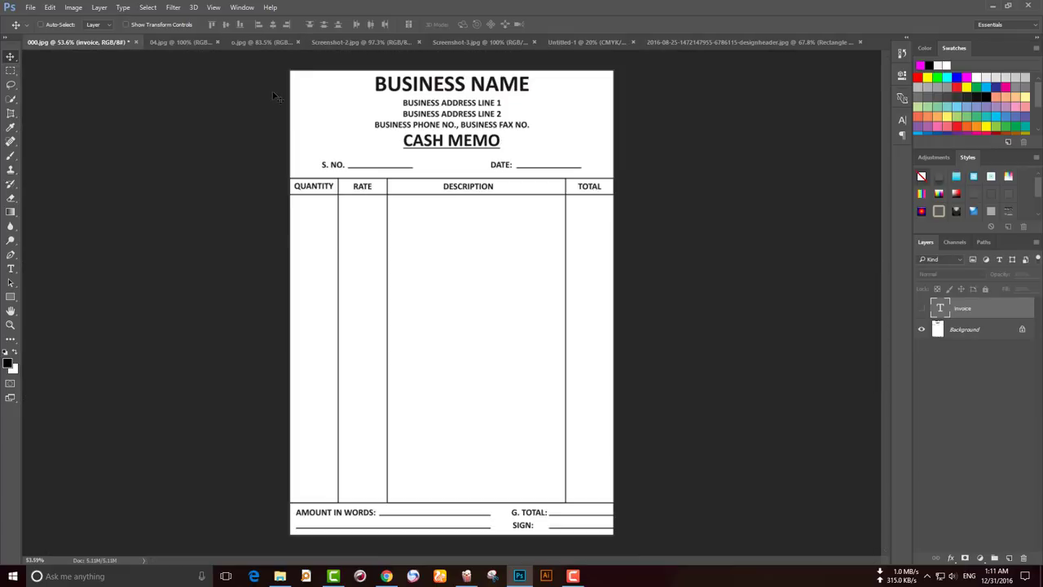
pyautogui.click(257, 42)
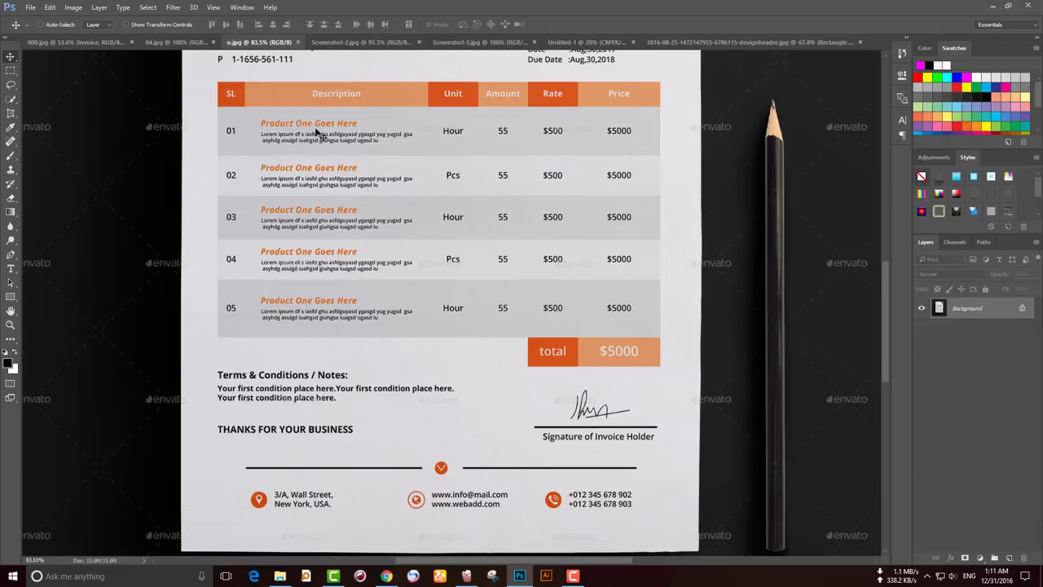
# Zoom out on the CODESO invoice, then zoom into the OPS TECH sample Screenshot-2.jpg
pyautogui.scroll(-2, 501, 284)
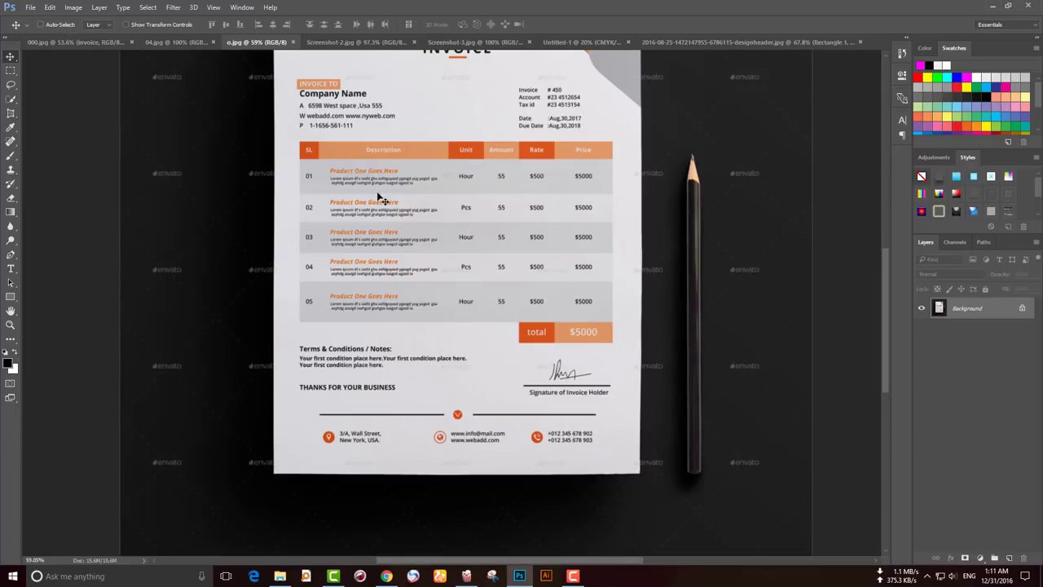
pyautogui.scroll(2, 541, 362)
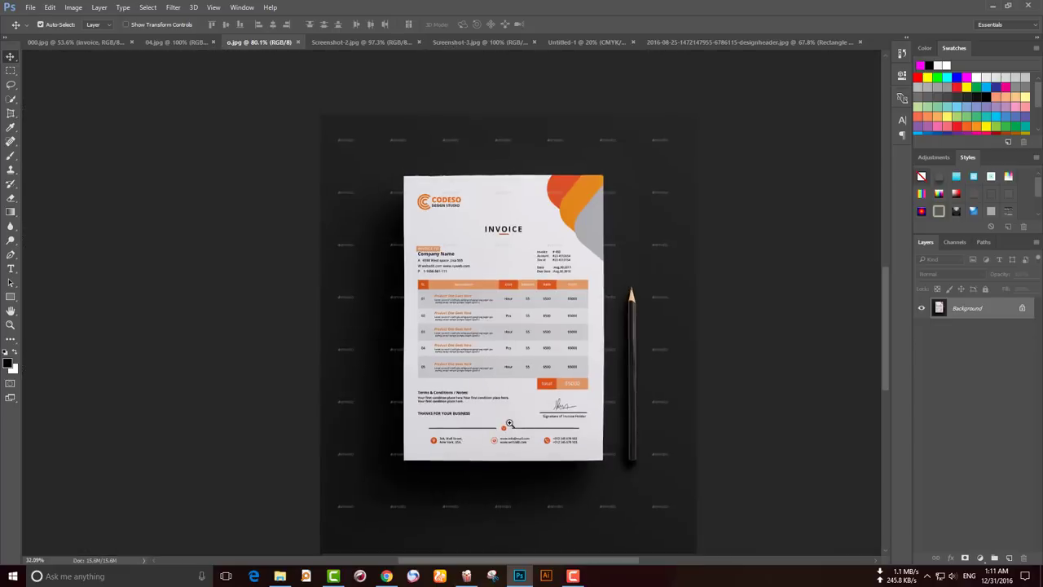
pyautogui.moveTo(536, 421); pyautogui.dragTo(516, 422)
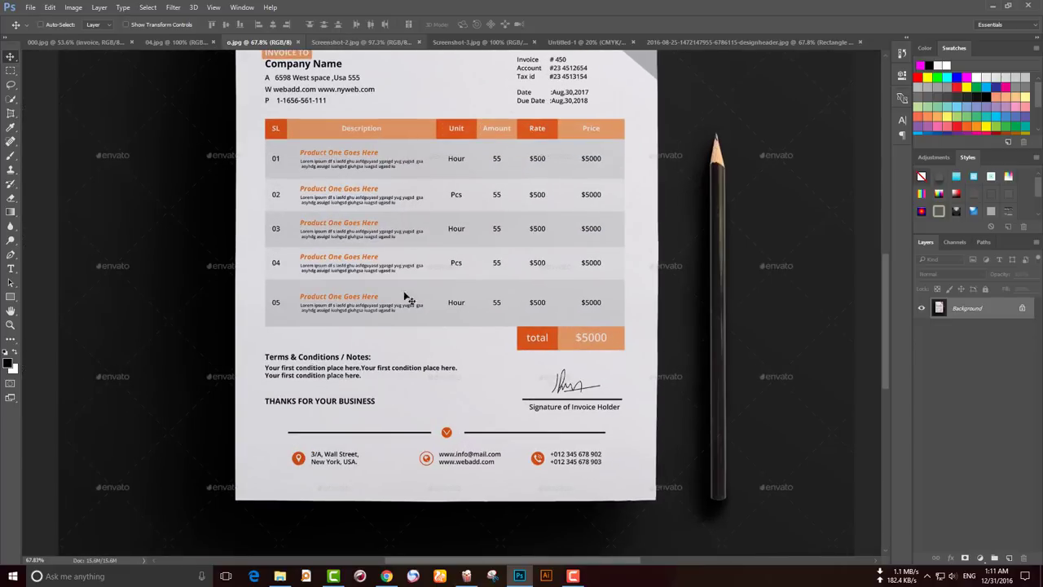
pyautogui.click(346, 43)
pyautogui.moveTo(436, 189); pyautogui.dragTo(449, 193)
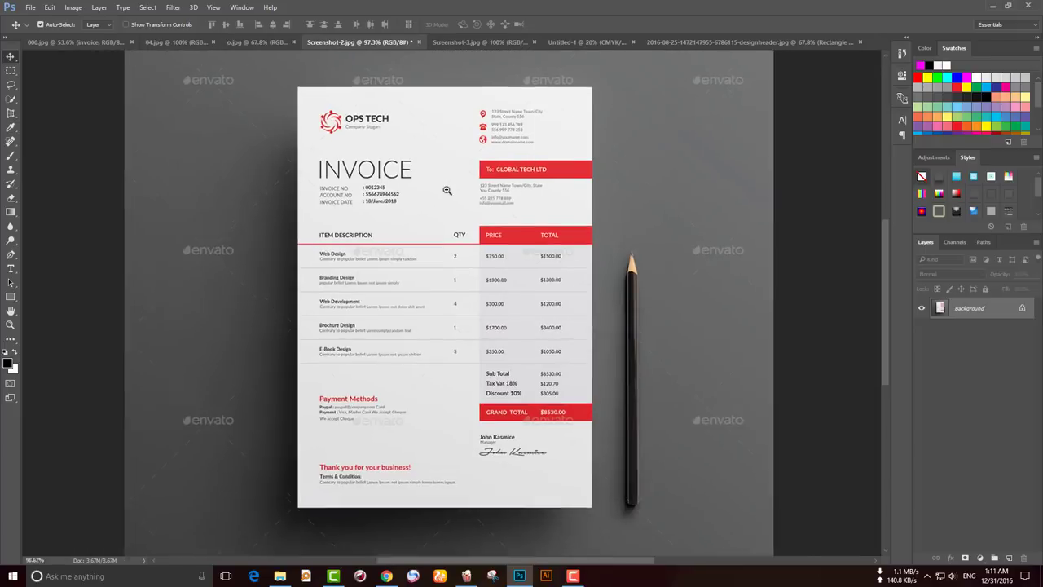
# In Chrome, review GraphicRiver's OPS TECH screenshot preview, then close it to the Clean Invoice page
pyautogui.click(388, 576)
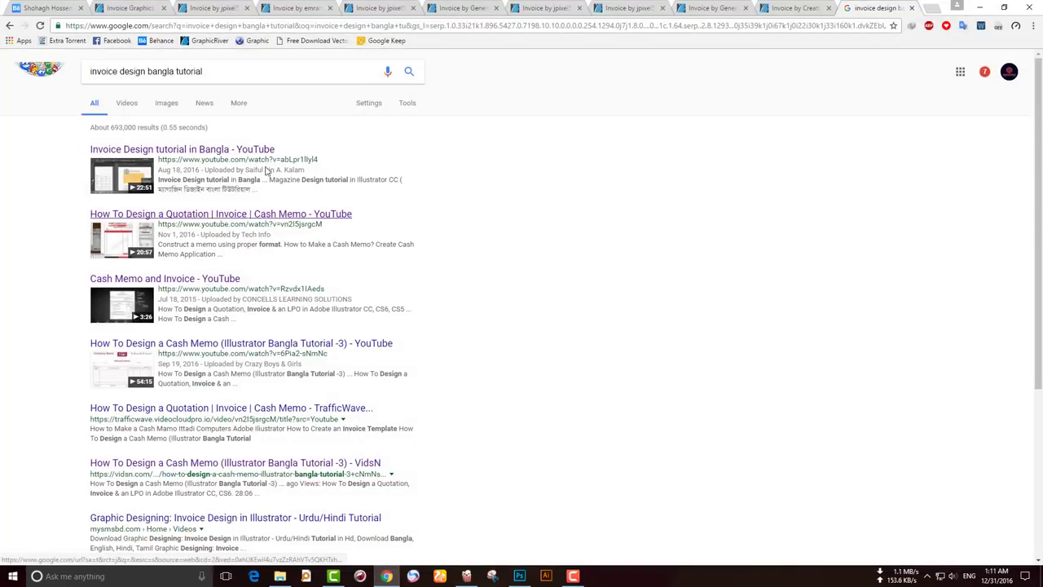
pyautogui.click(204, 9)
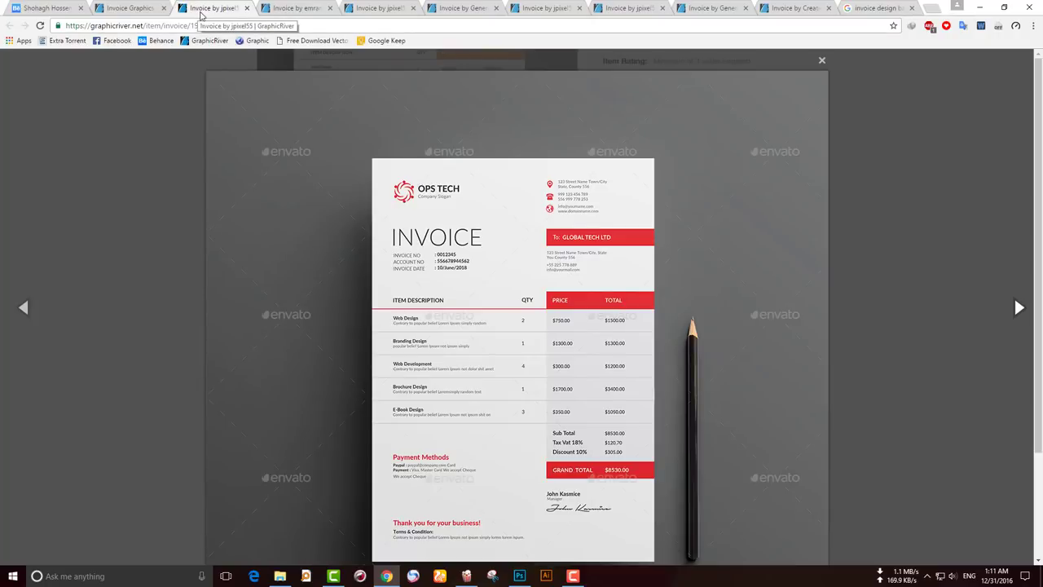
pyautogui.scroll(-2, 521, 229)
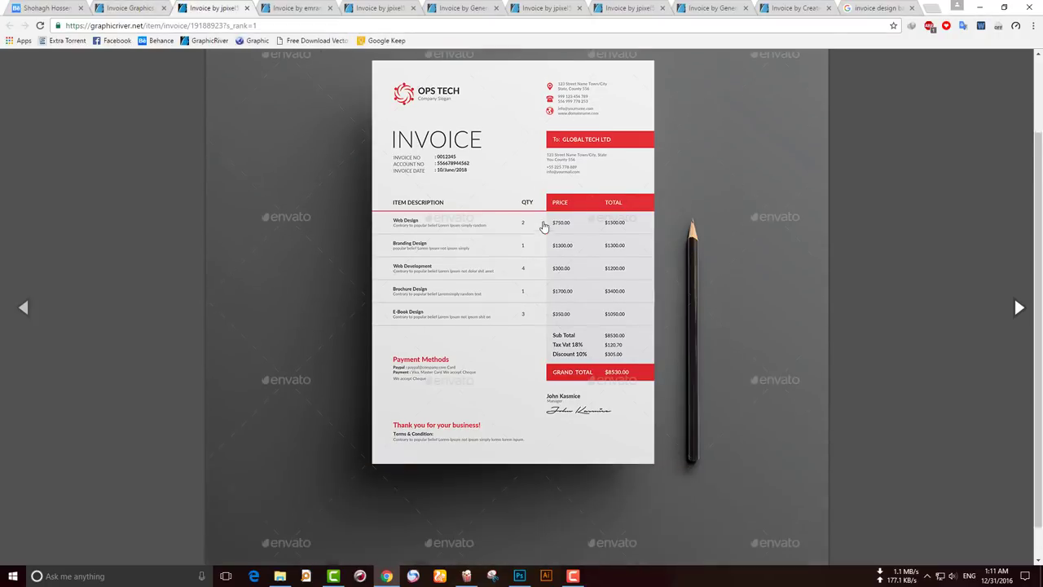
pyautogui.scroll(2, 528, 235)
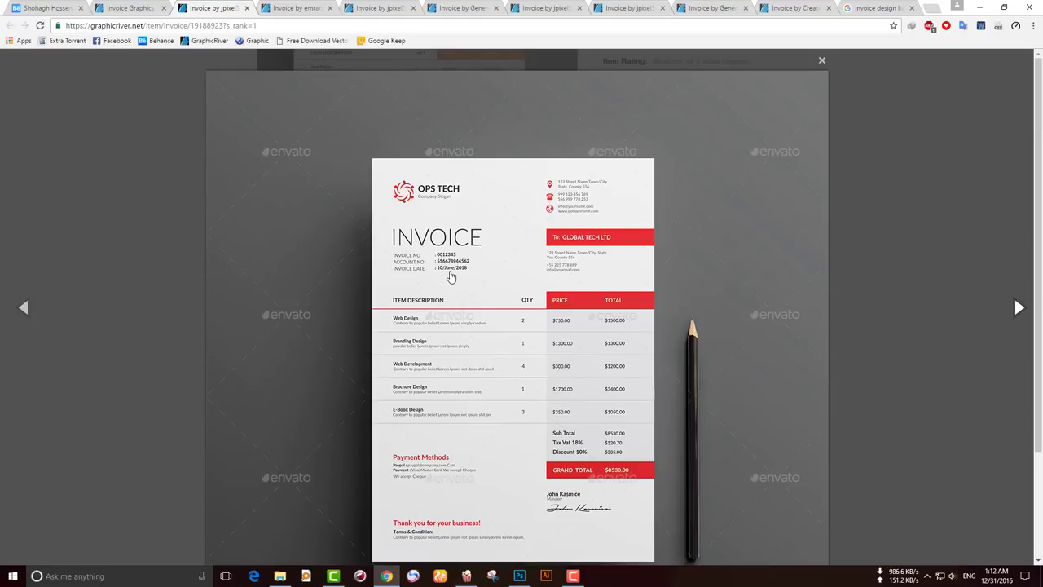
pyautogui.scroll(-1, 416, 261)
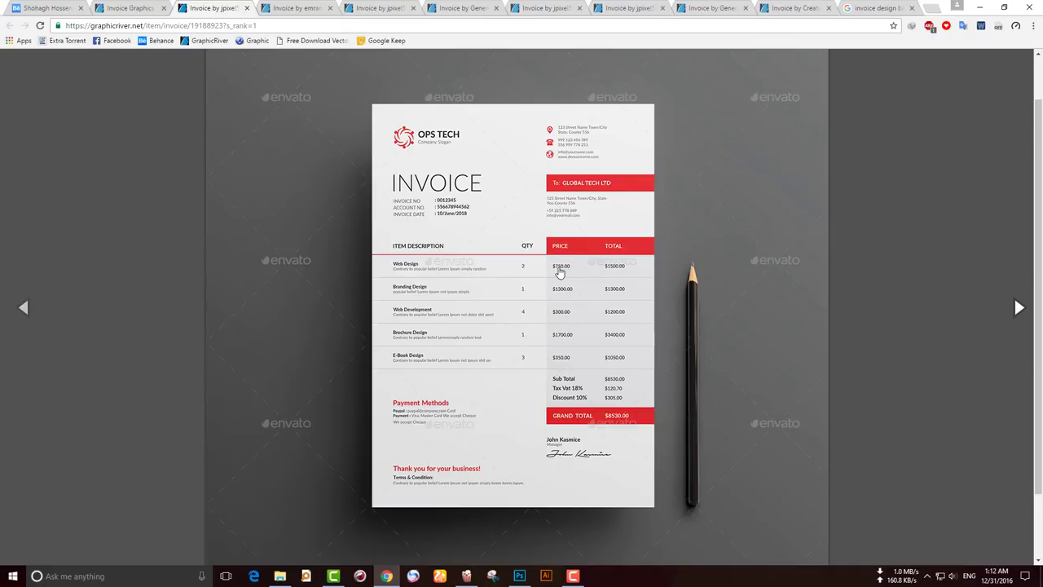
pyautogui.scroll(-1, 554, 436)
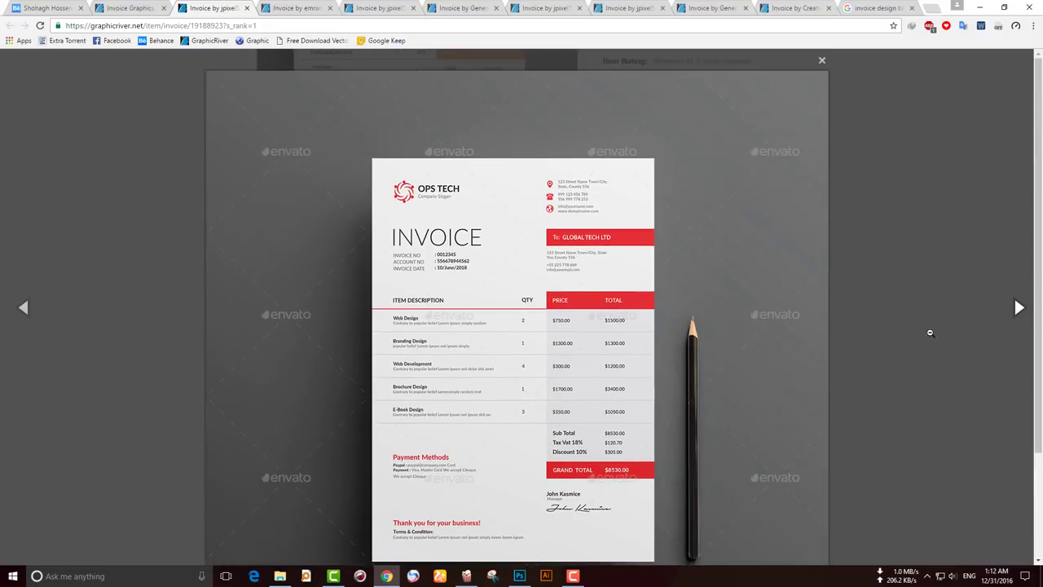
pyautogui.click(924, 301)
pyautogui.scroll(3, 931, 300)
pyautogui.scroll(2, 931, 300)
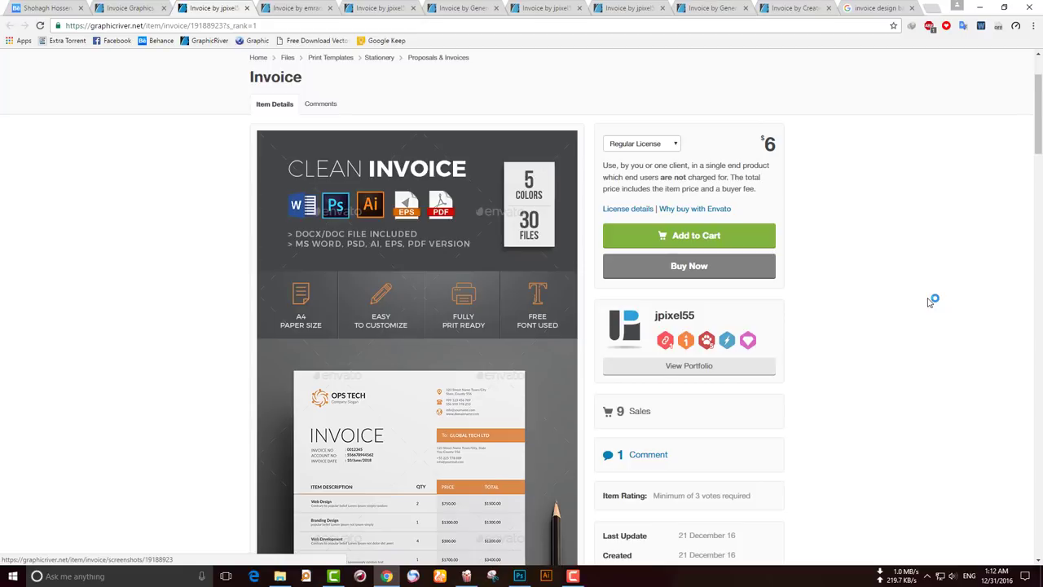
# Scroll through the Clean Invoice item page details on GraphicRiver
pyautogui.scroll(-2, 929, 306)
pyautogui.scroll(-2, 908, 339)
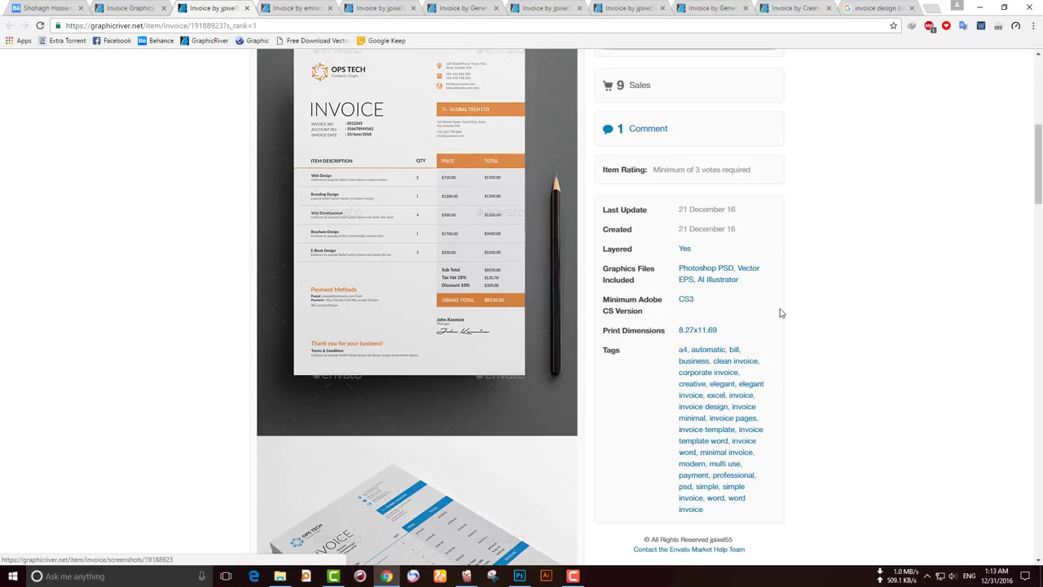
pyautogui.scroll(-5, 754, 337)
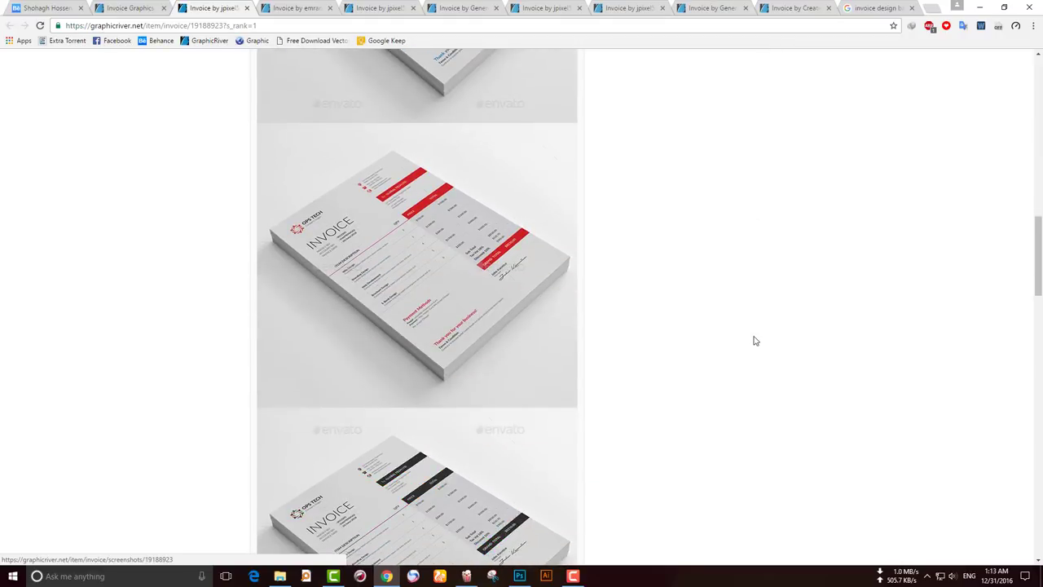
pyautogui.scroll(5, 754, 338)
pyautogui.scroll(5, 756, 338)
pyautogui.scroll(-5, 458, 329)
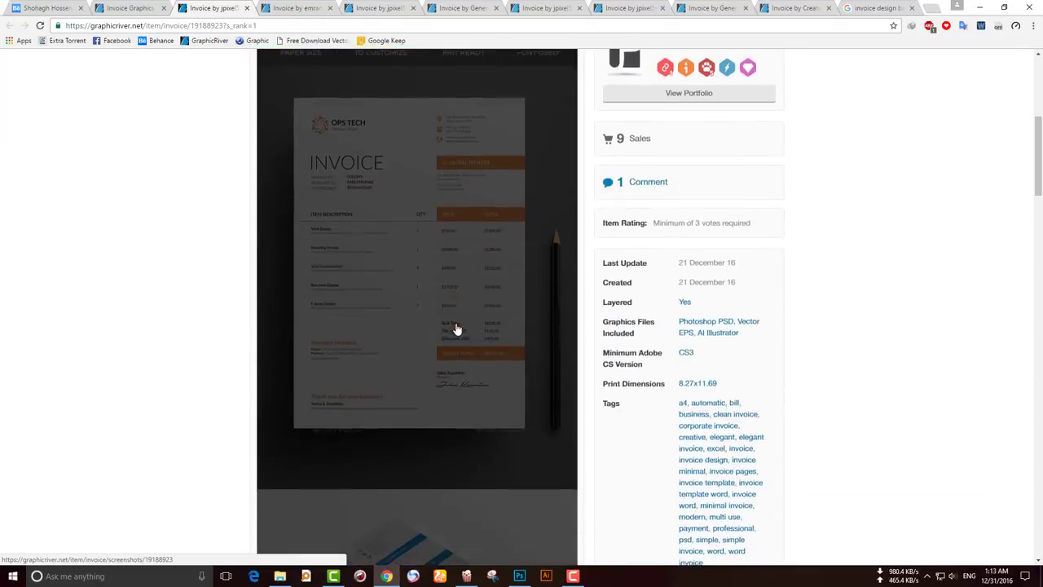
pyautogui.scroll(-6, 457, 329)
pyautogui.scroll(-6, 458, 329)
pyautogui.scroll(-3, 458, 330)
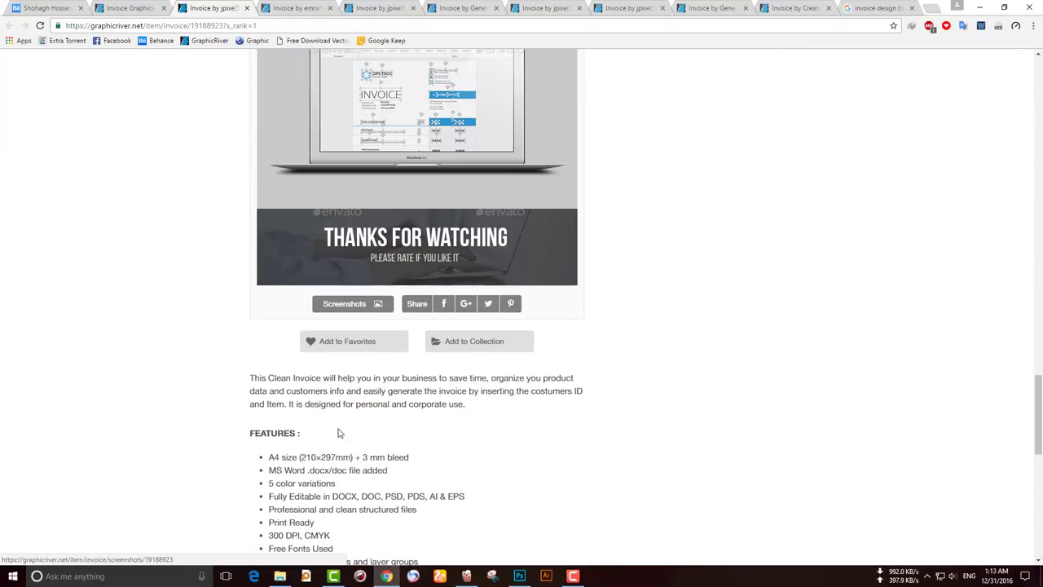
pyautogui.scroll(5, 337, 431)
# Browse another invoice item from the search results, then return to Photoshop's Screenshot-2.jpg
pyautogui.click(119, 7)
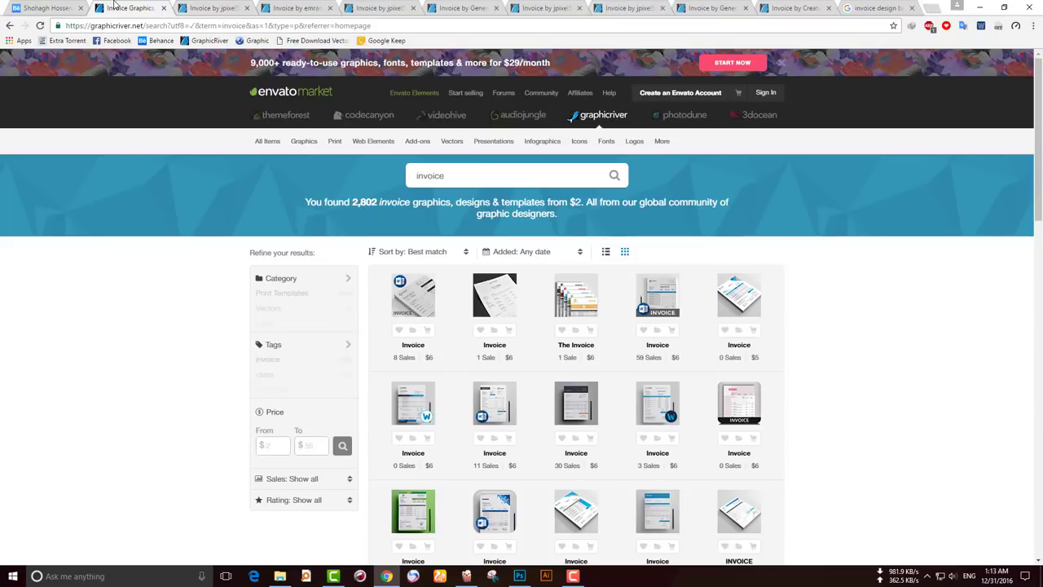
pyautogui.click(301, 7)
pyautogui.scroll(-1, 466, 545)
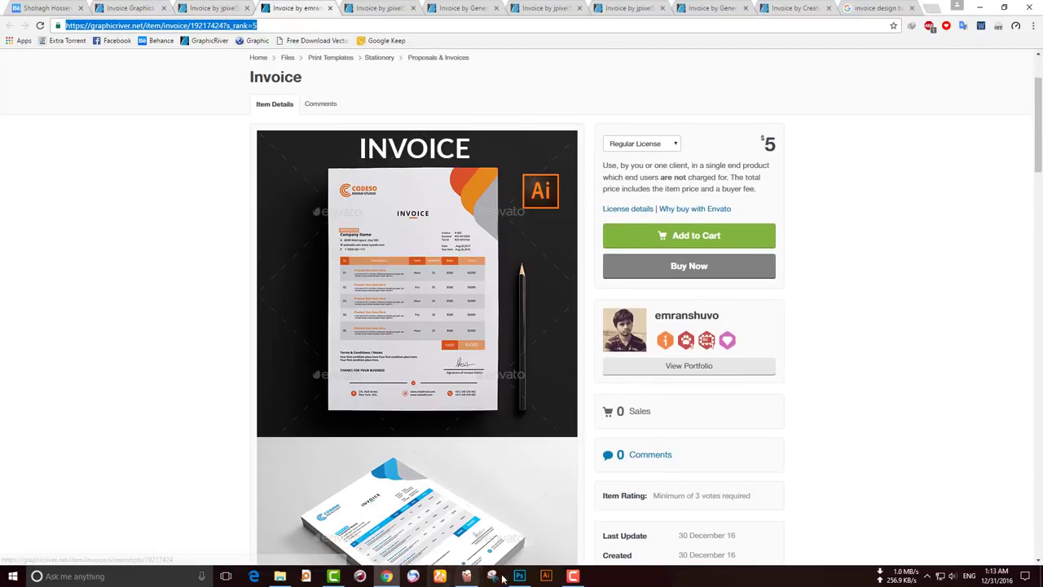
pyautogui.hotkey('alt', 'Tab')
pyautogui.scroll(-3, 594, 221)
# Zoom the Screenshot-2.jpg canvas to 118% and bring up the Crop Tool flyout
pyautogui.scroll(1, 607, 246)
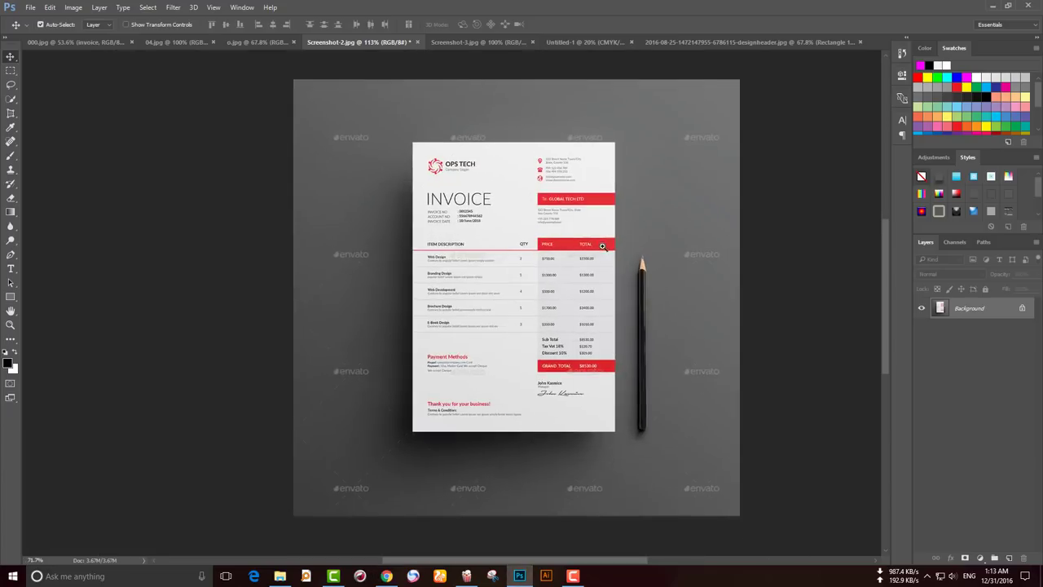
pyautogui.scroll(1, 609, 248)
pyautogui.scroll(1, 587, 249)
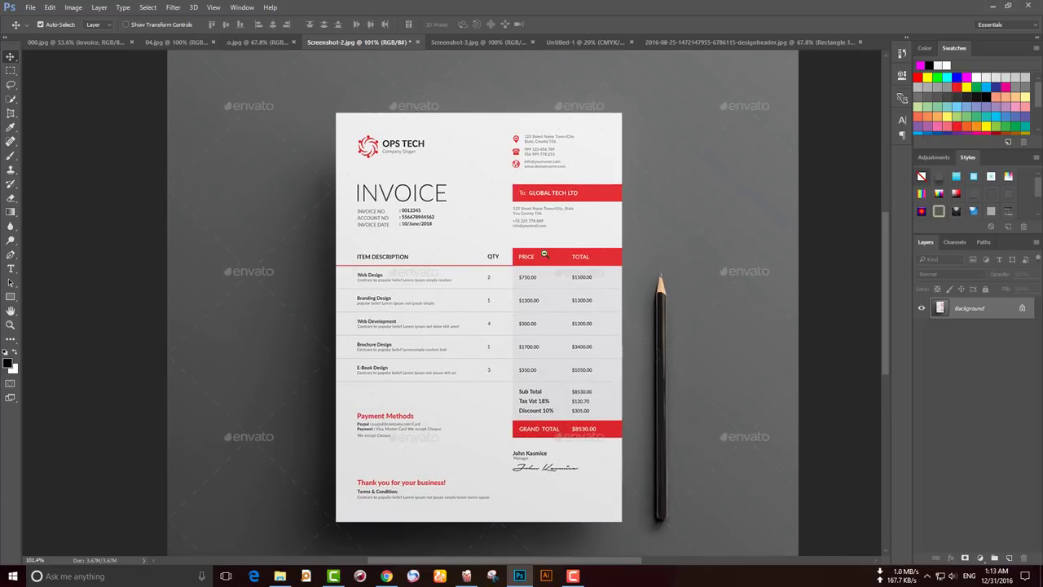
pyautogui.scroll(1, 543, 255)
pyautogui.scroll(-1, 367, 218)
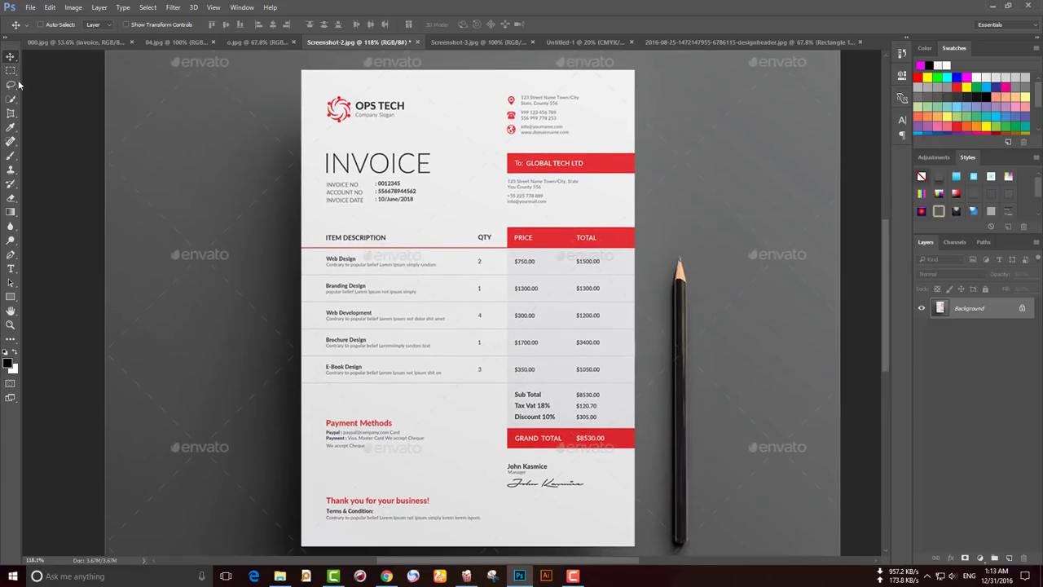
pyautogui.click(11, 114)
pyautogui.moveTo(11, 117)
pyautogui.mouseDown()
pyautogui.moveTo(2, 118)
pyautogui.moveTo(35, 131)
pyautogui.mouseUp()
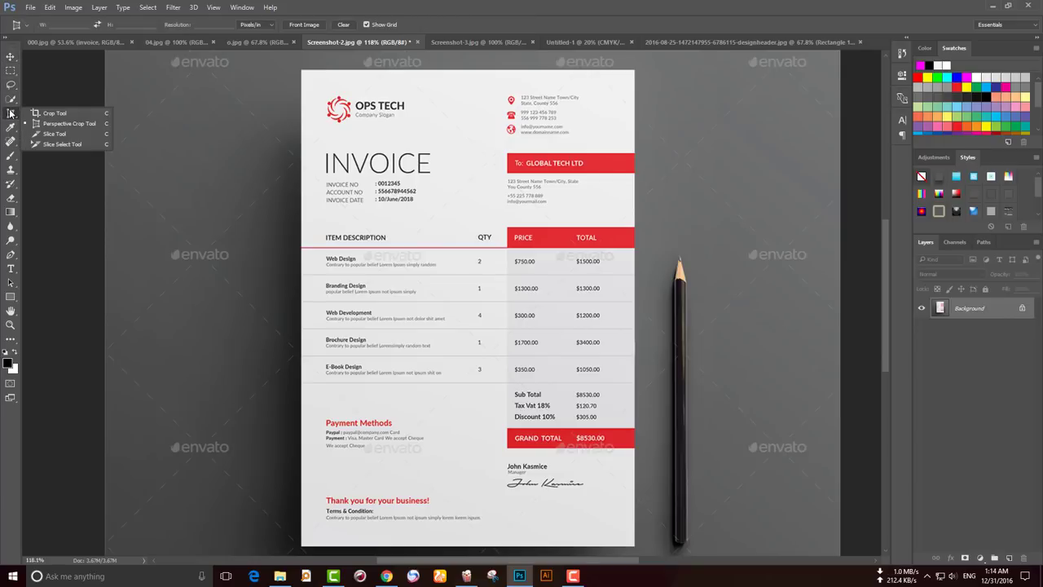
# Pick the Perspective Crop Tool and place its four corners on the invoice page corners
pyautogui.click(65, 126)
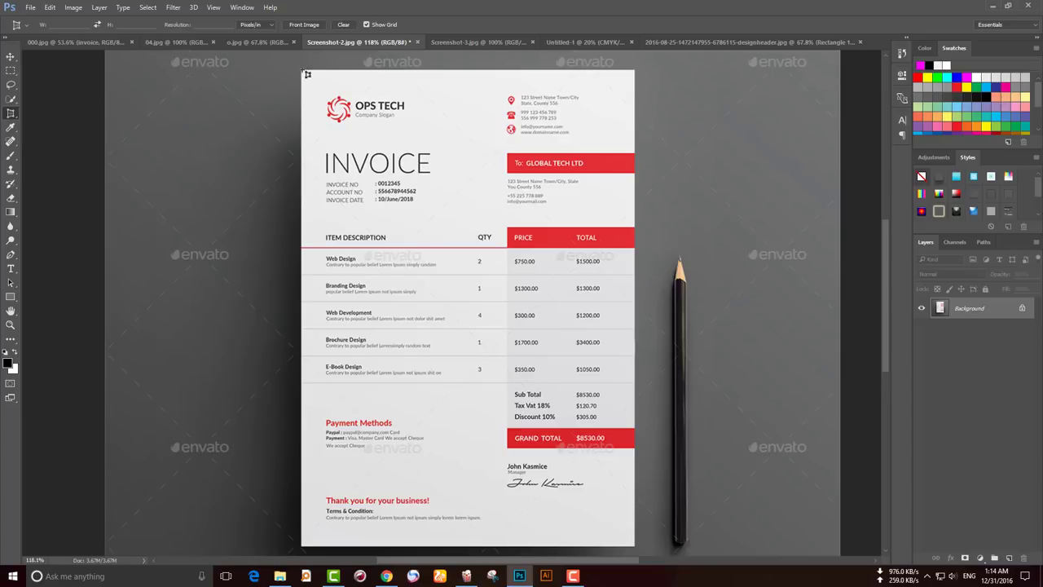
pyautogui.click(302, 71)
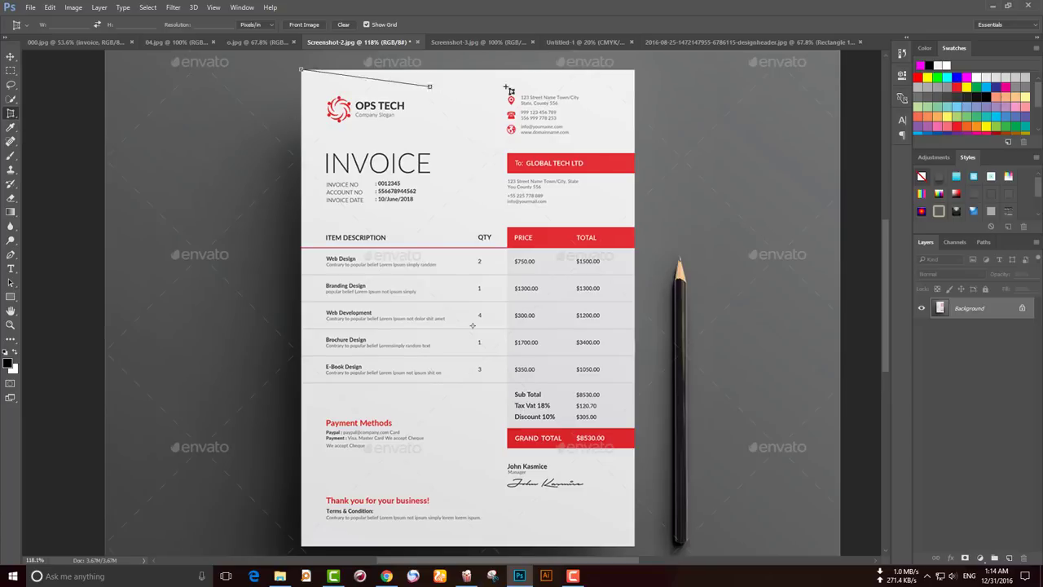
pyautogui.click(640, 74)
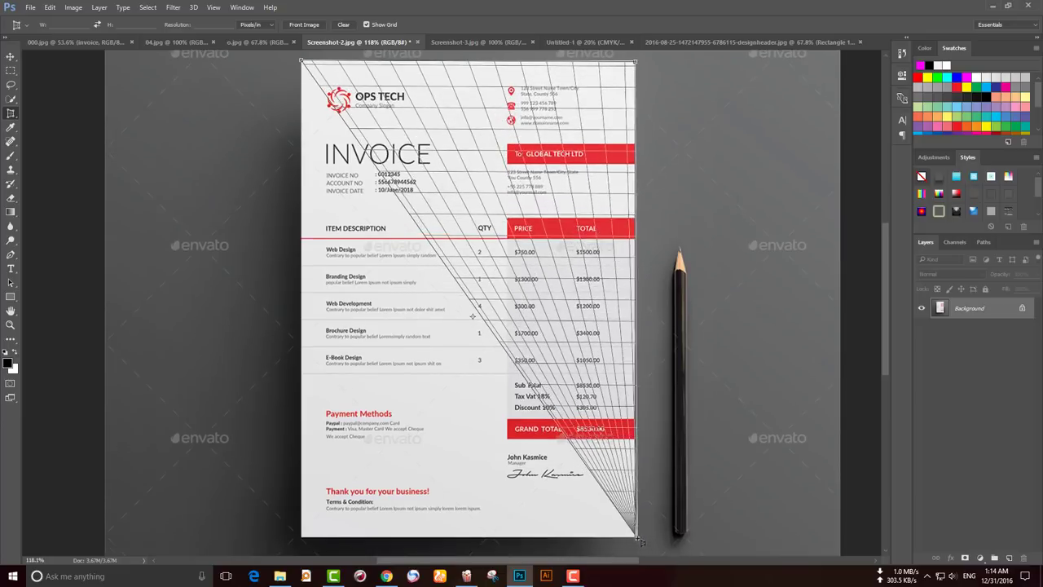
pyautogui.click(639, 539)
pyautogui.click(325, 526)
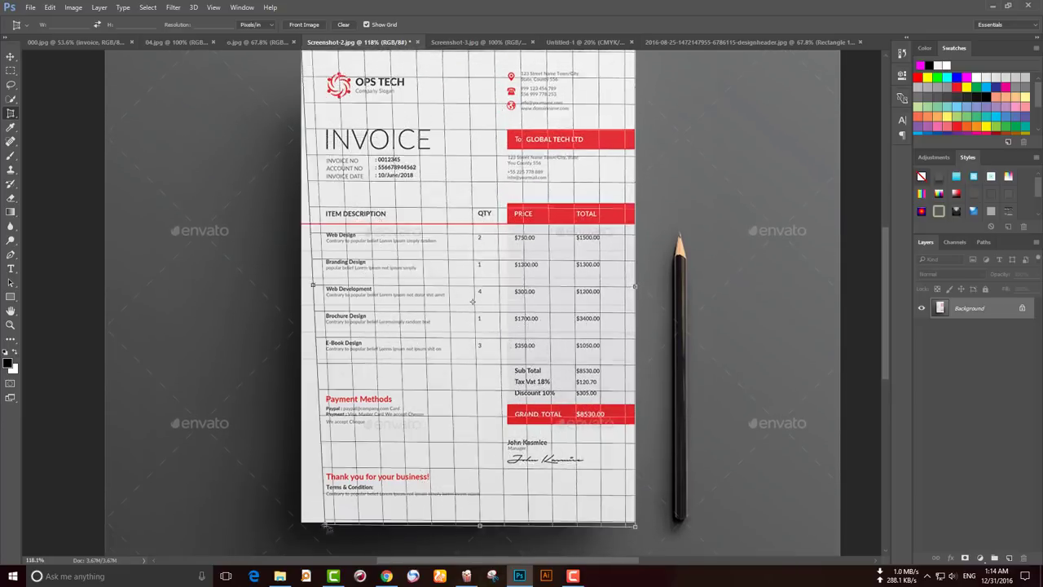
pyautogui.moveTo(325, 525); pyautogui.dragTo(301, 523)
# Zoom in and snap the bottom-right and bottom-left crop corners to the page corners
pyautogui.scroll(3, 666, 511)
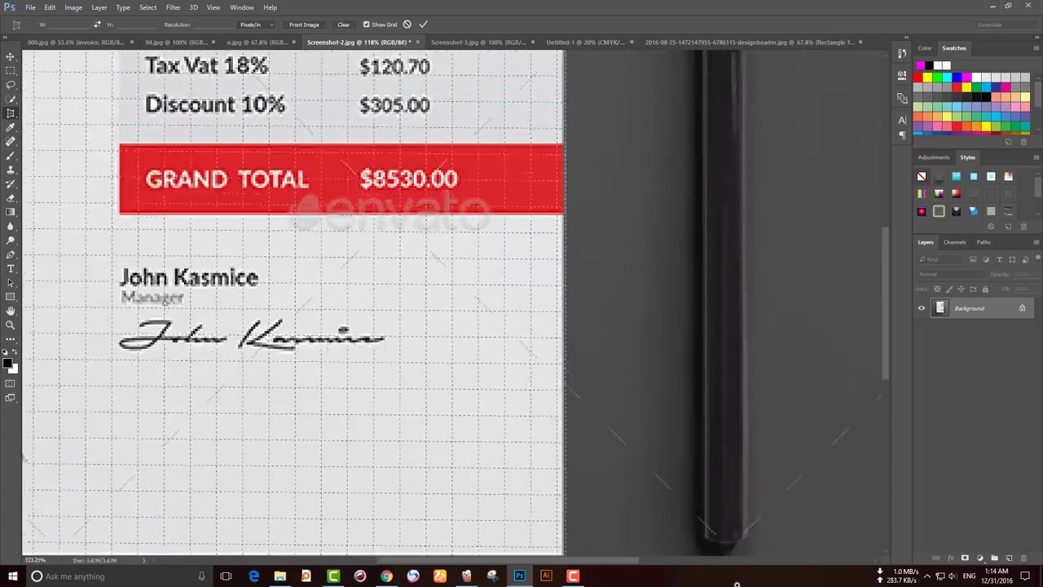
pyautogui.scroll(3, 666, 511)
pyautogui.scroll(2, 666, 511)
pyautogui.moveTo(511, 238); pyautogui.dragTo(515, 228)
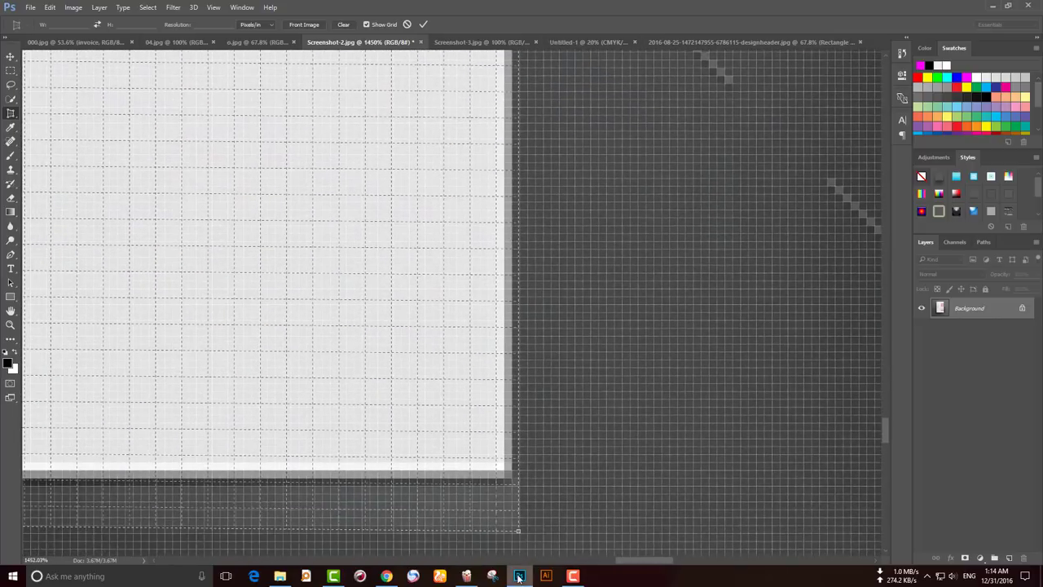
pyautogui.moveTo(518, 535); pyautogui.dragTo(509, 481)
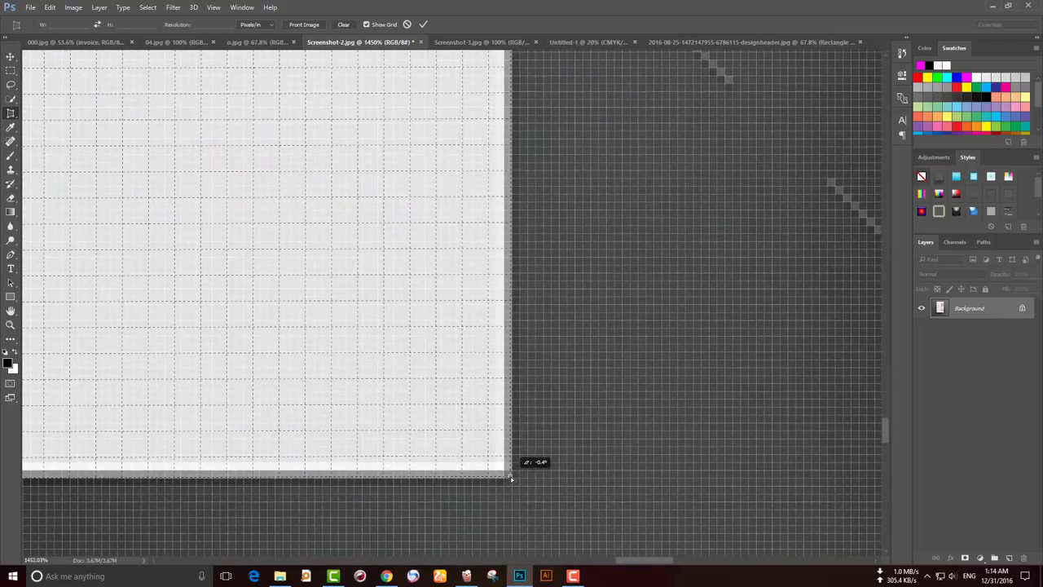
pyautogui.scroll(-10, 719, 478)
pyautogui.scroll(4, 366, 464)
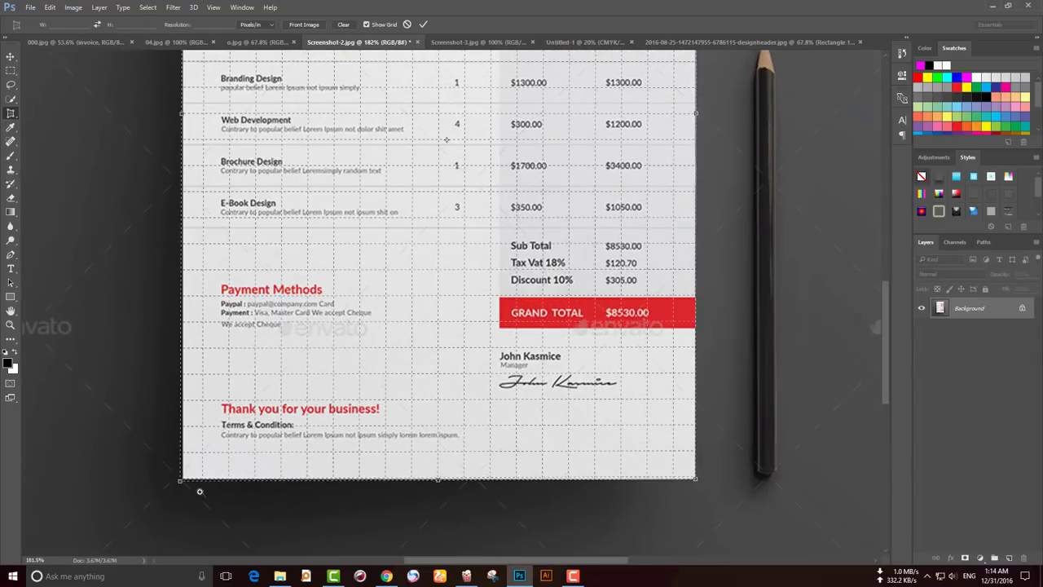
pyautogui.scroll(5, 198, 490)
pyautogui.scroll(2, 172, 494)
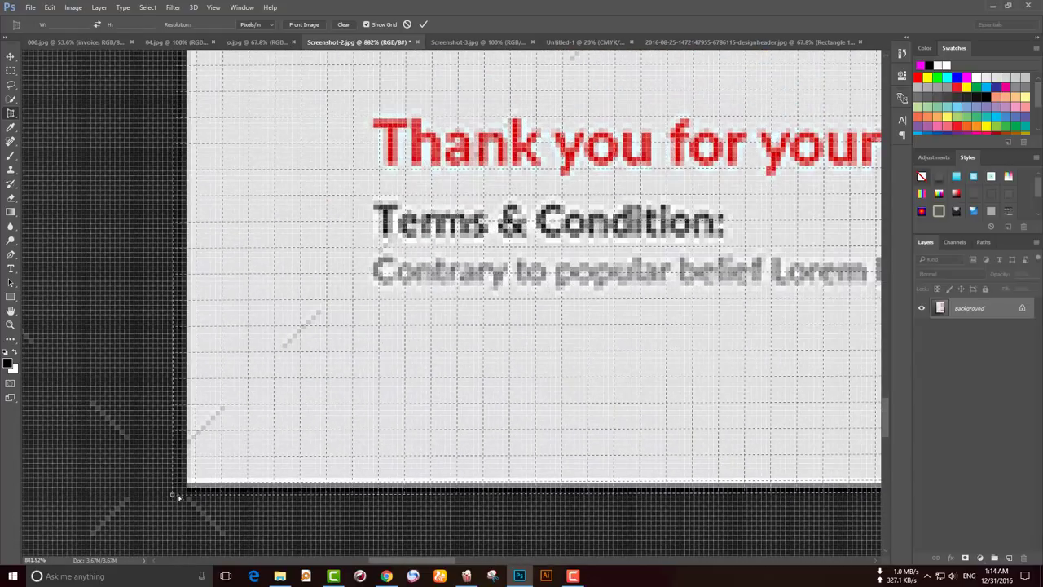
pyautogui.moveTo(172, 499); pyautogui.dragTo(188, 488)
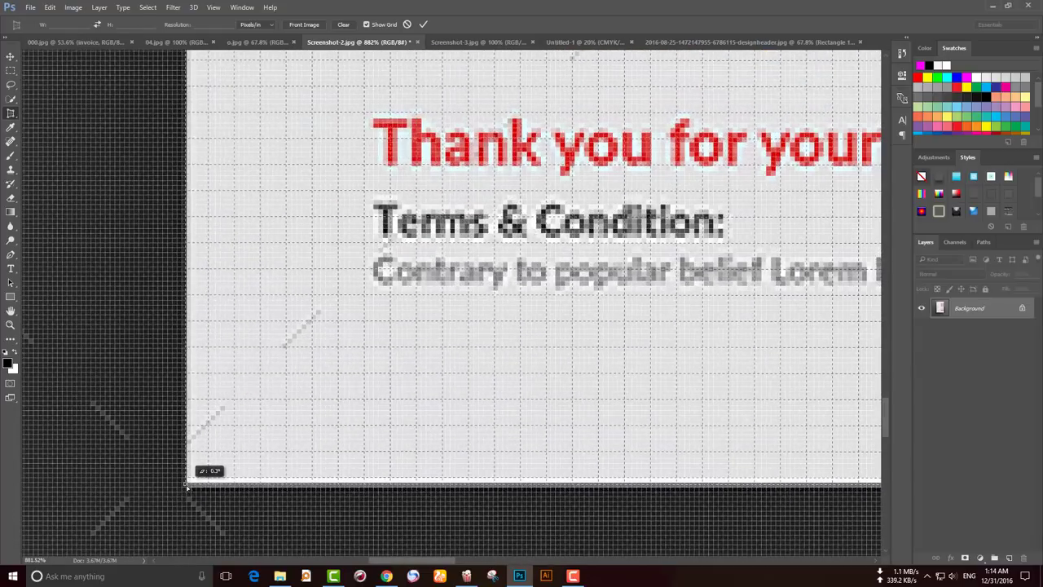
# Zoom in and align the top-left crop corner with the page corner
pyautogui.scroll(-5, 214, 482)
pyautogui.scroll(-3, 522, 305)
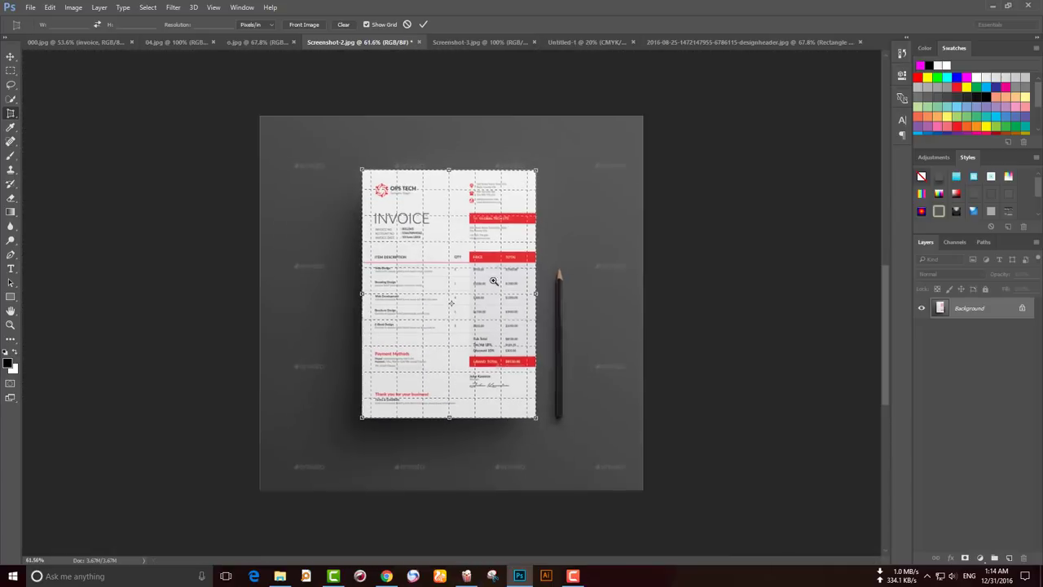
pyautogui.scroll(4, 397, 210)
pyautogui.scroll(5, 397, 209)
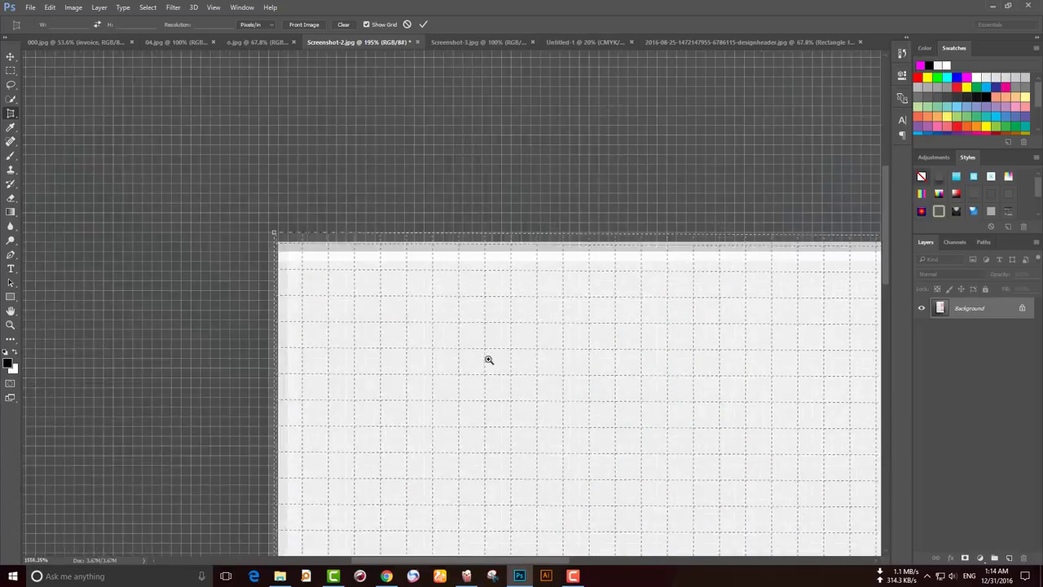
pyautogui.scroll(2, 397, 209)
pyautogui.moveTo(216, 243); pyautogui.dragTo(220, 257)
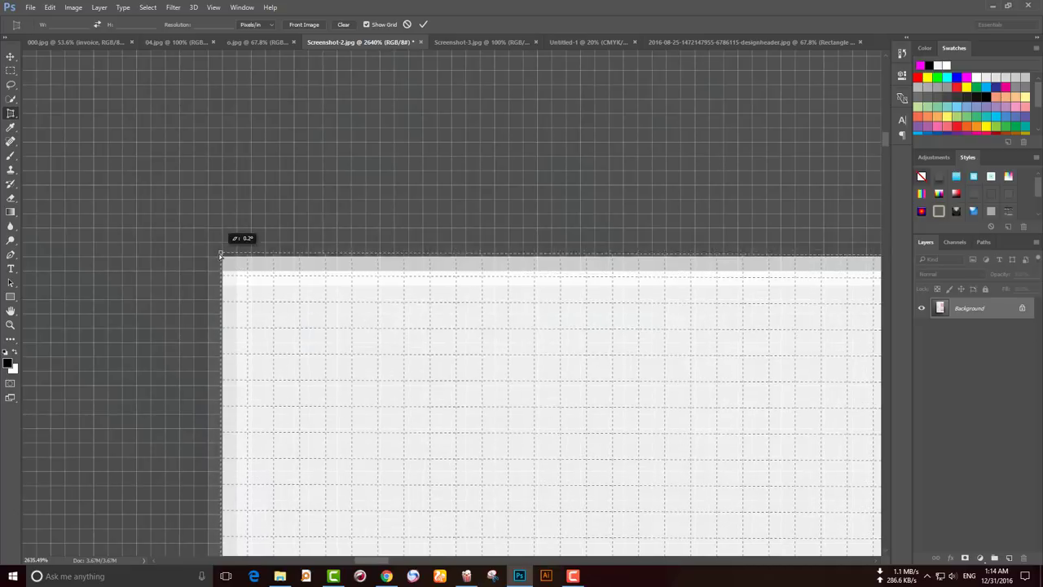
# Pan along the invoice's top edge to check the perspective crop boundary
pyautogui.moveTo(596, 345); pyautogui.dragTo(314, 324)
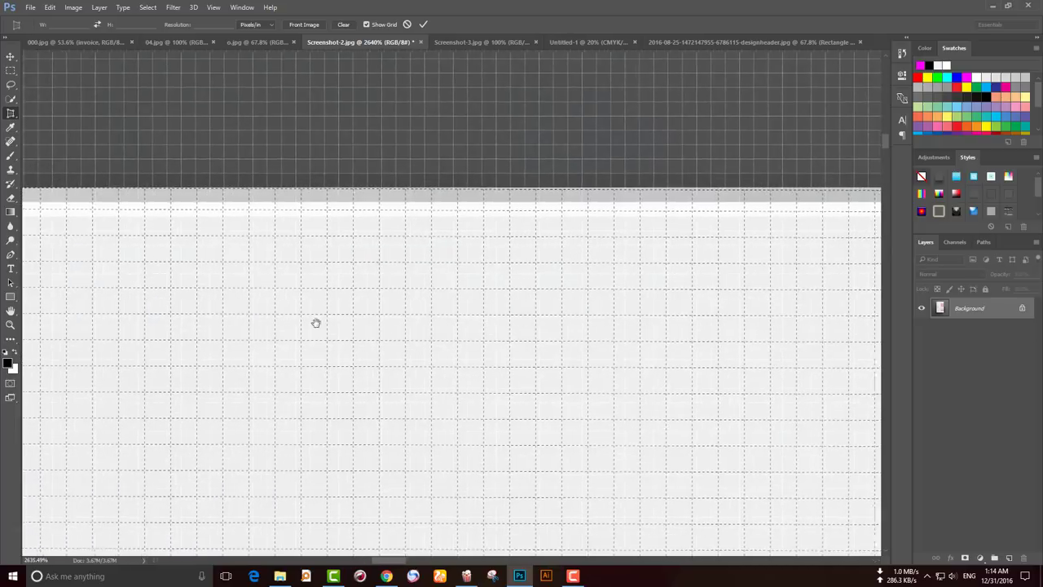
pyautogui.moveTo(442, 345)
pyautogui.mouseDown()
pyautogui.moveTo(818, 375)
pyautogui.moveTo(500, 389)
pyautogui.mouseUp()
pyautogui.moveTo(868, 403); pyautogui.dragTo(582, 415)
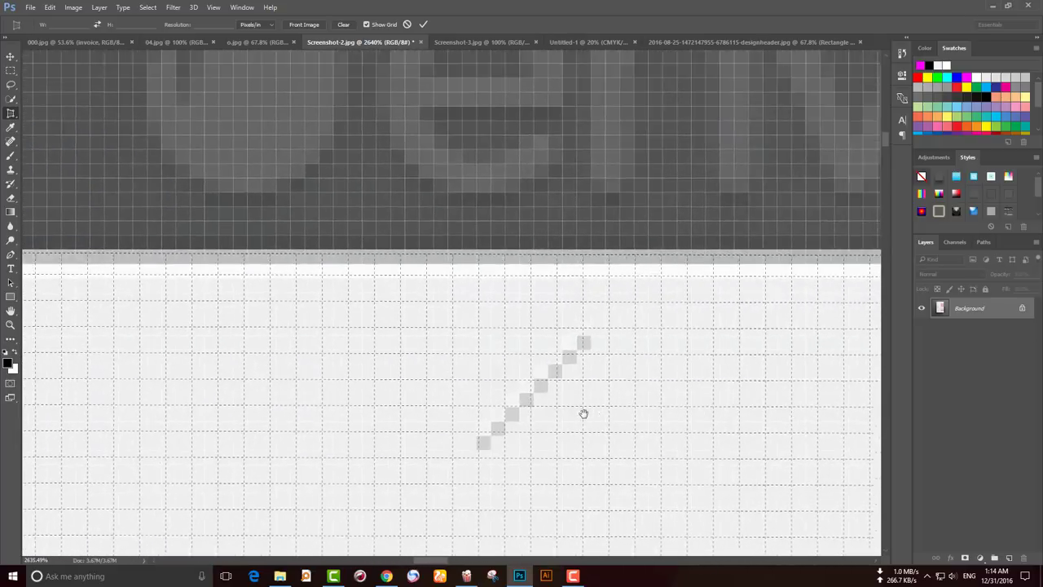
pyautogui.moveTo(752, 403); pyautogui.dragTo(621, 416)
pyautogui.scroll(-3, 752, 409)
pyautogui.scroll(-2, 756, 416)
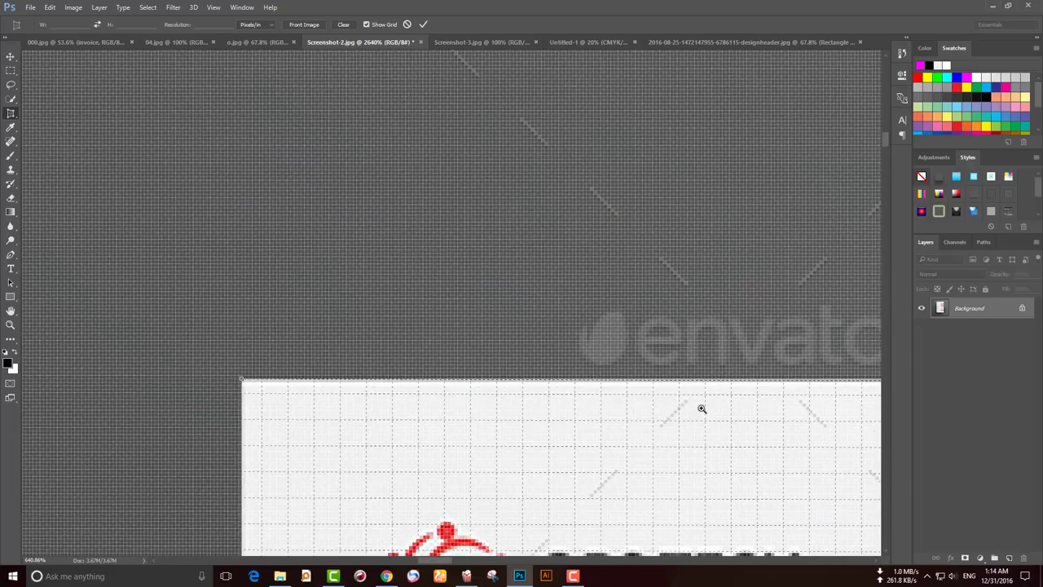
pyautogui.scroll(-2, 759, 424)
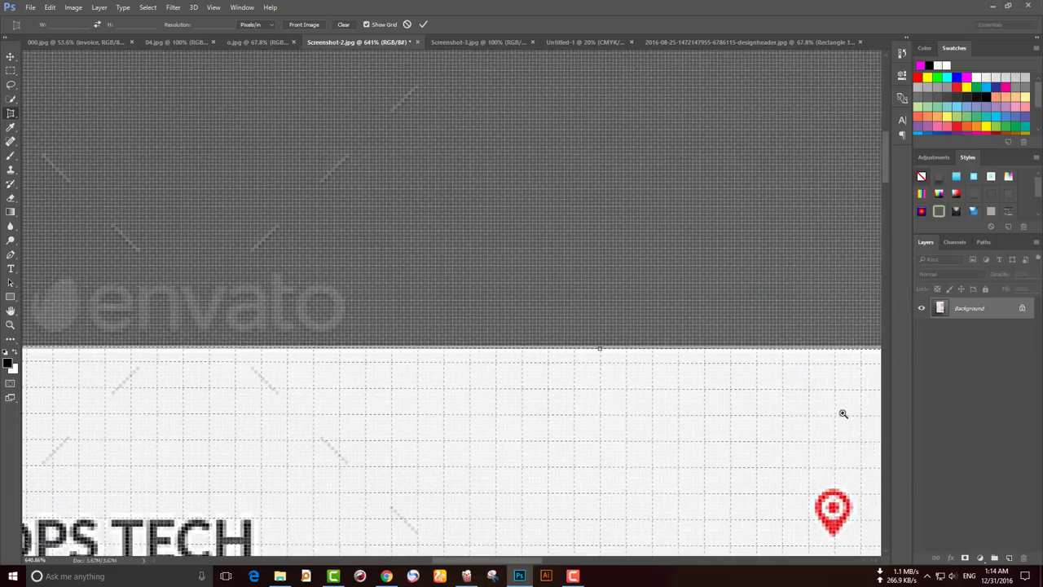
pyautogui.scroll(-3, 828, 415)
pyautogui.moveTo(828, 415)
pyautogui.mouseDown()
pyautogui.moveTo(656, 400)
pyautogui.moveTo(578, 364)
pyautogui.mouseUp()
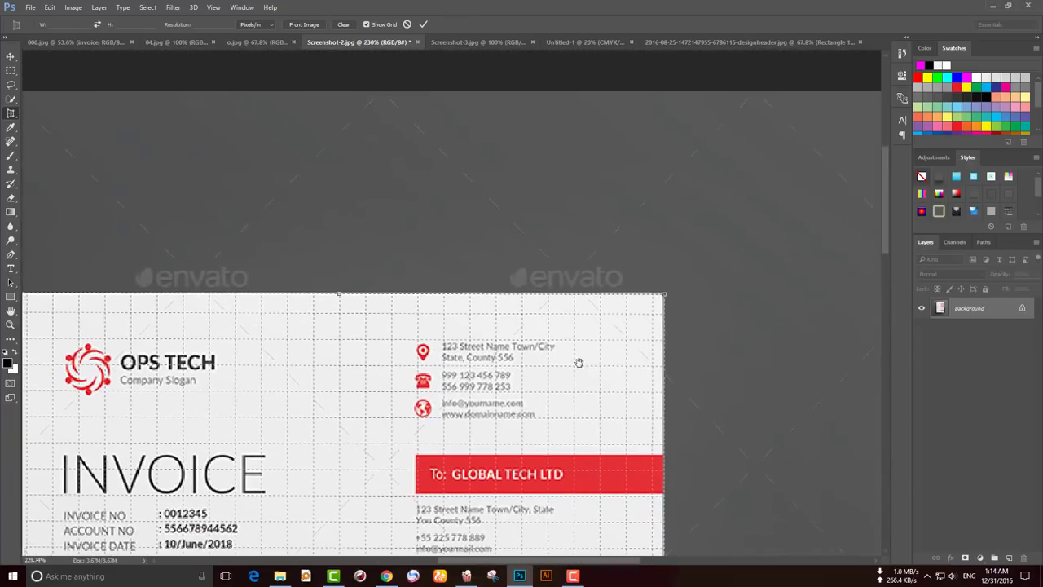
pyautogui.scroll(5, 647, 295)
pyautogui.scroll(3, 745, 362)
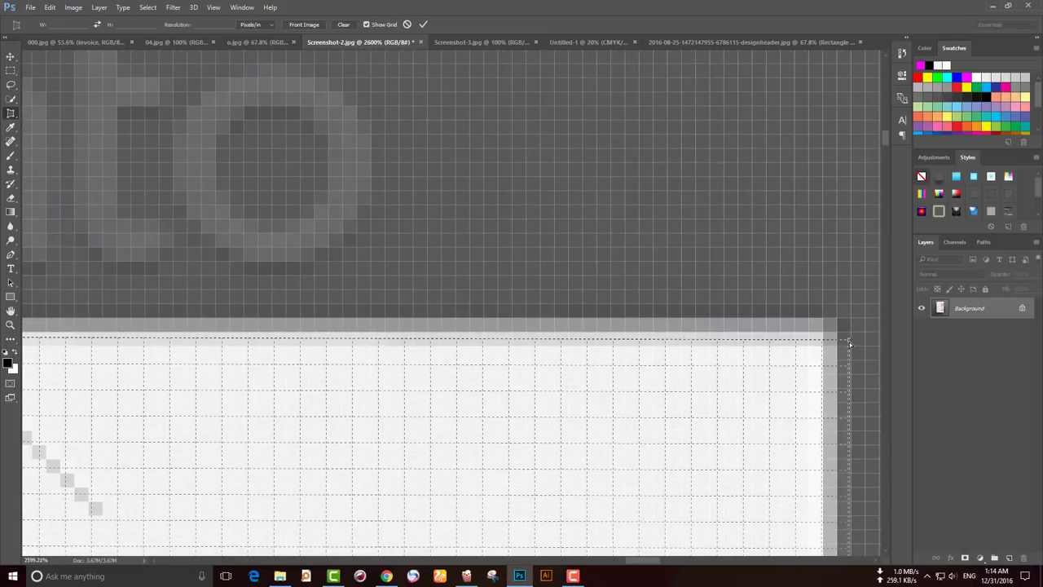
pyautogui.scroll(-5, 644, 277)
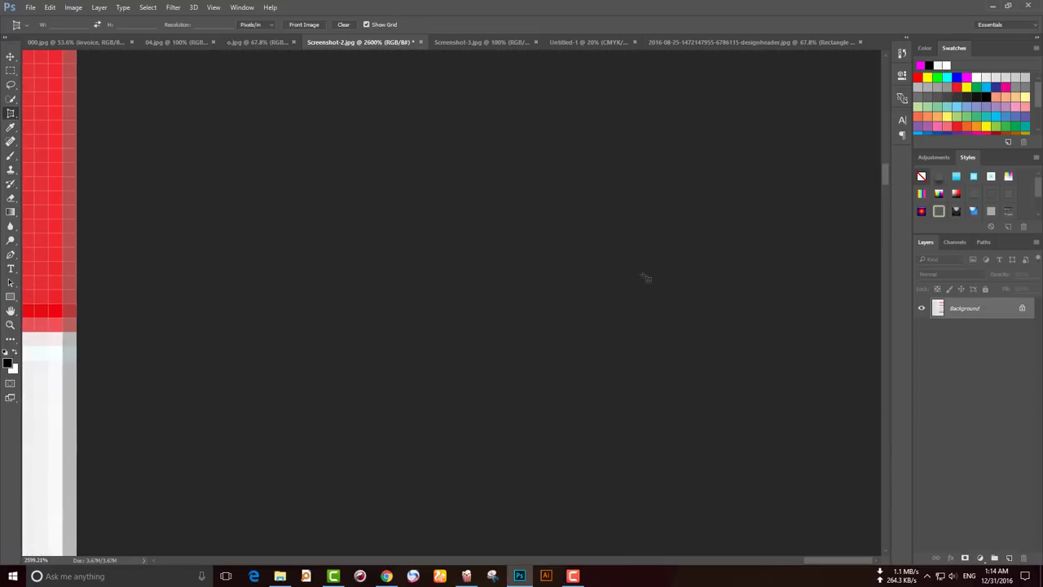
pyautogui.scroll(-5, 372, 236)
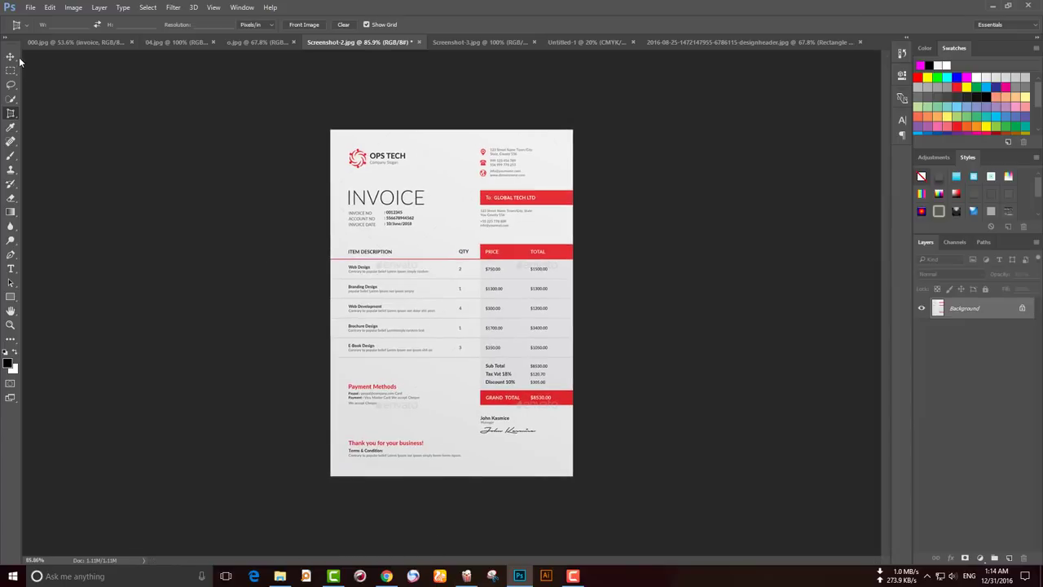
# Commit the crop and create a new International Paper A4 document in inches, 300 ppi CMYK
pyautogui.press('v')
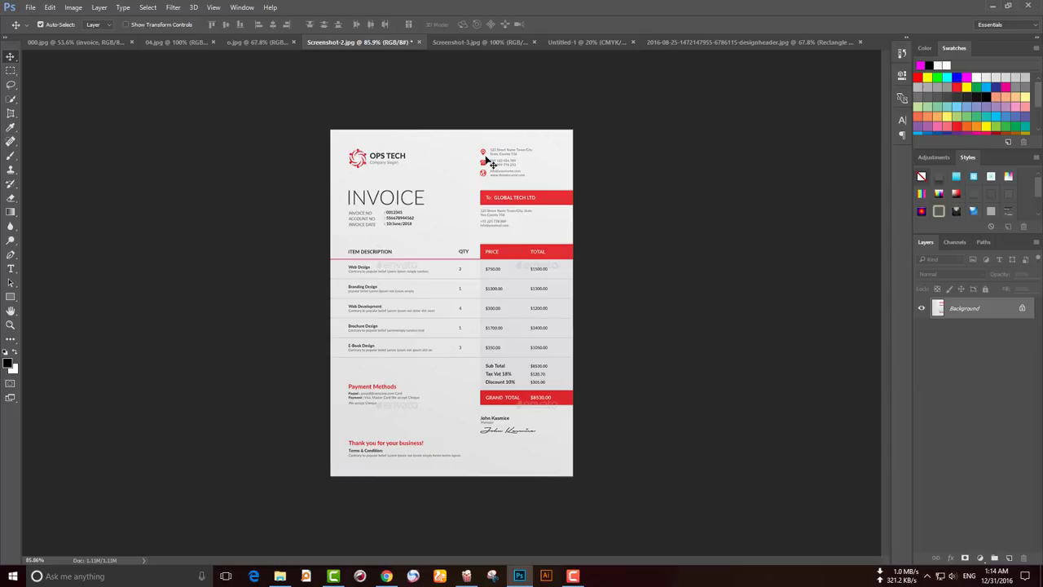
pyautogui.hotkey('ctrl', 'n')
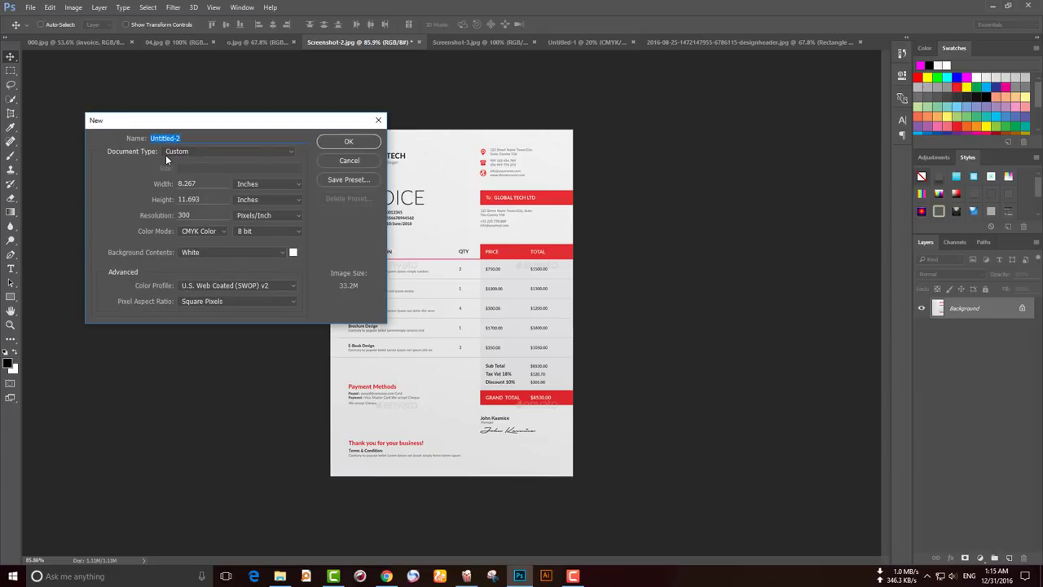
pyautogui.click(193, 151)
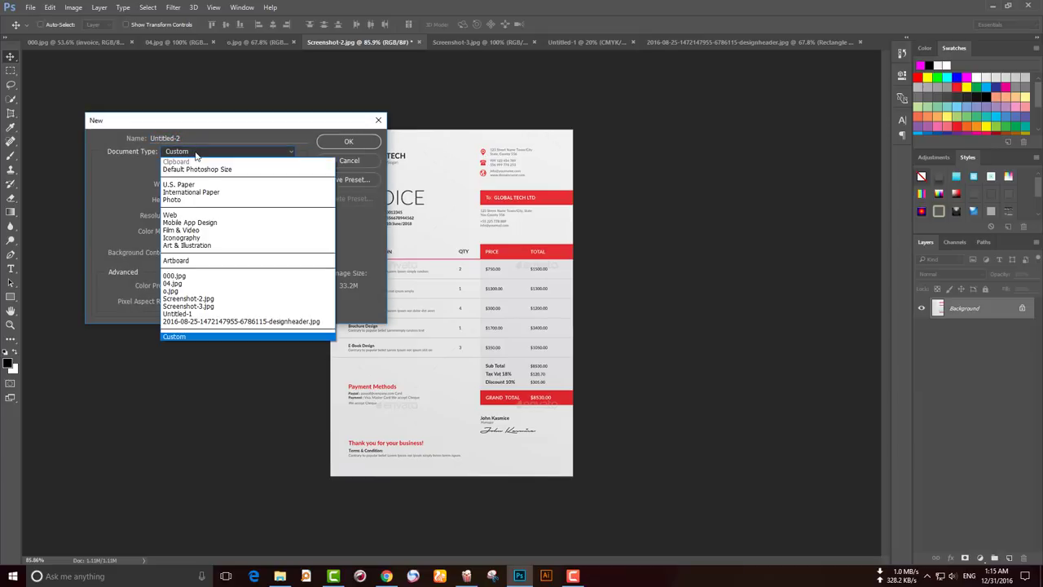
pyautogui.click(225, 193)
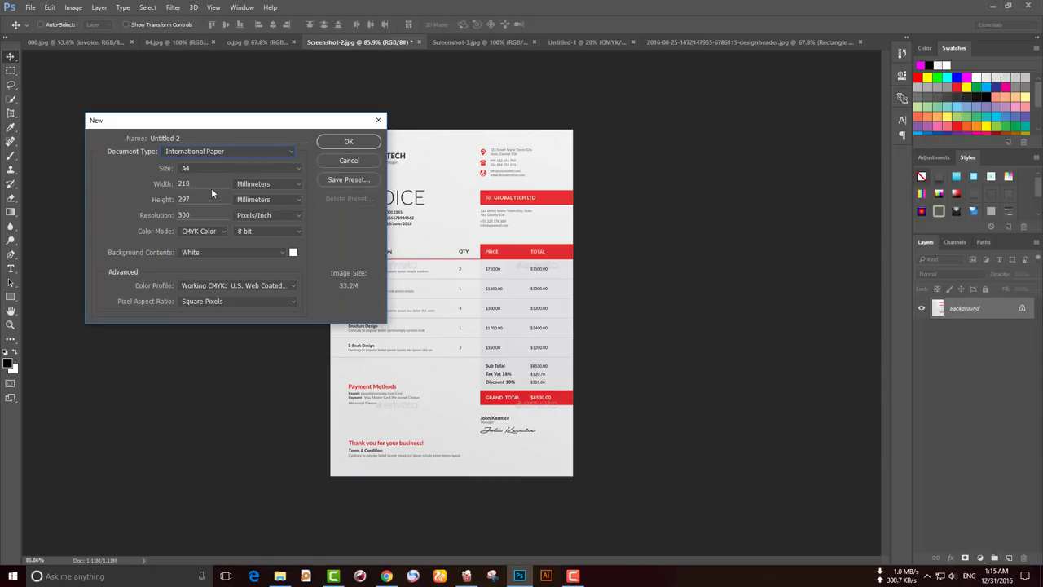
pyautogui.click(259, 184)
pyautogui.click(252, 192)
pyautogui.click(348, 144)
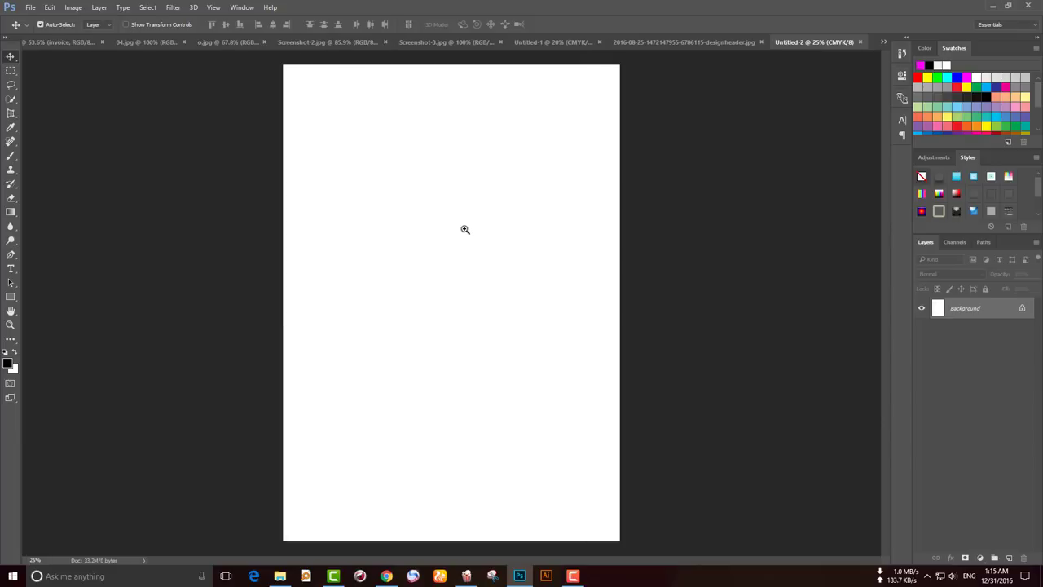
# Show rulers and drag guides onto the A4 page's left, right and top edges
pyautogui.scroll(-1, 465, 228)
pyautogui.scroll(1, 445, 192)
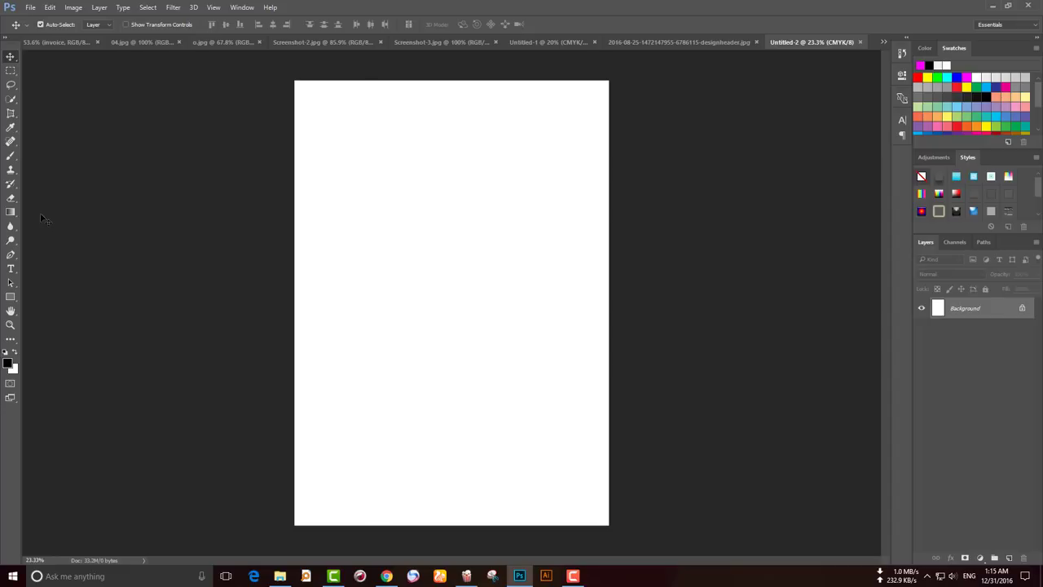
pyautogui.hotkey('ctrl', 'r')
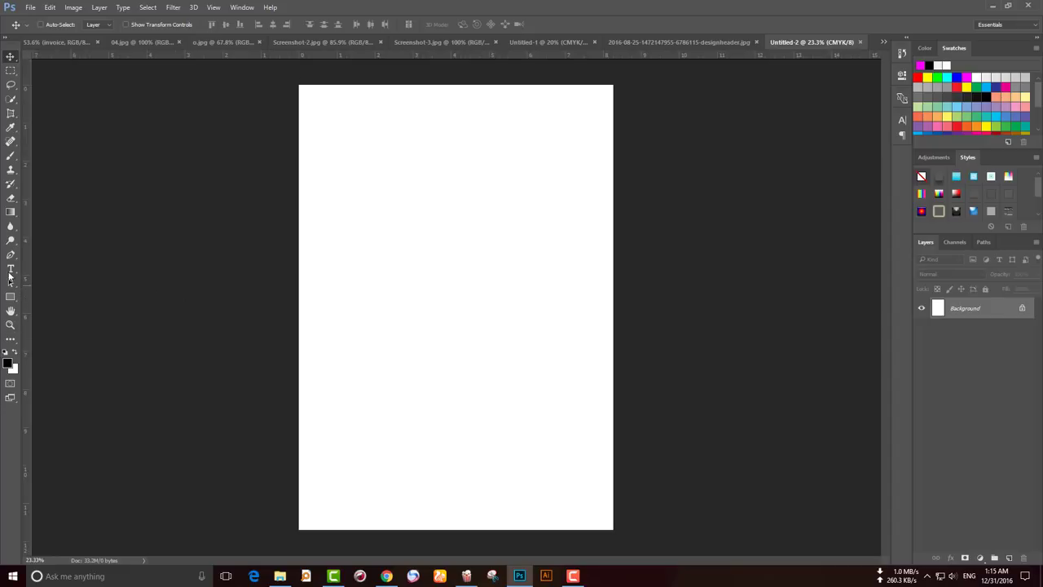
pyautogui.moveTo(27, 240); pyautogui.dragTo(299, 228)
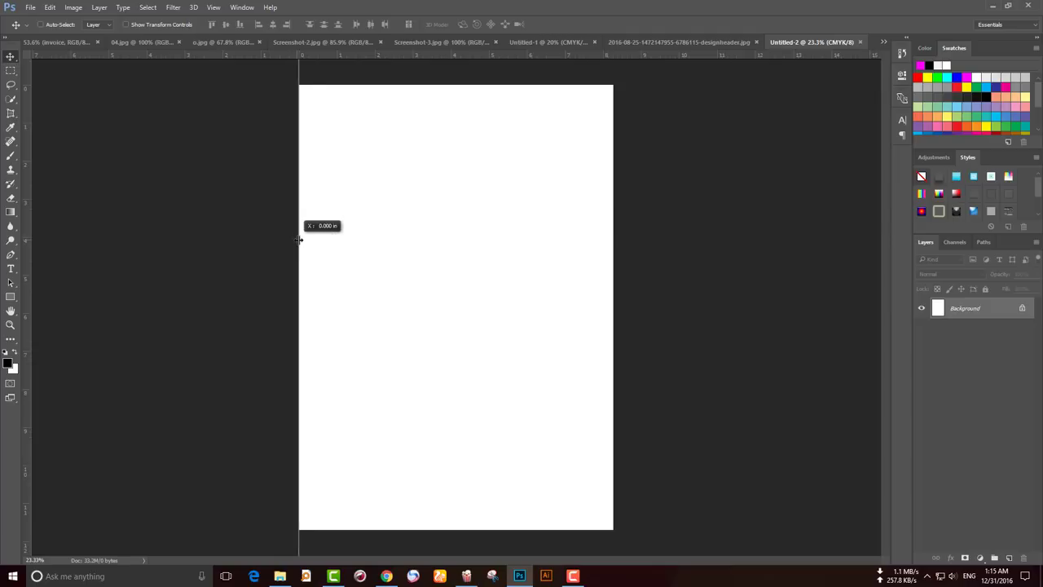
pyautogui.moveTo(29, 176); pyautogui.dragTo(613, 175)
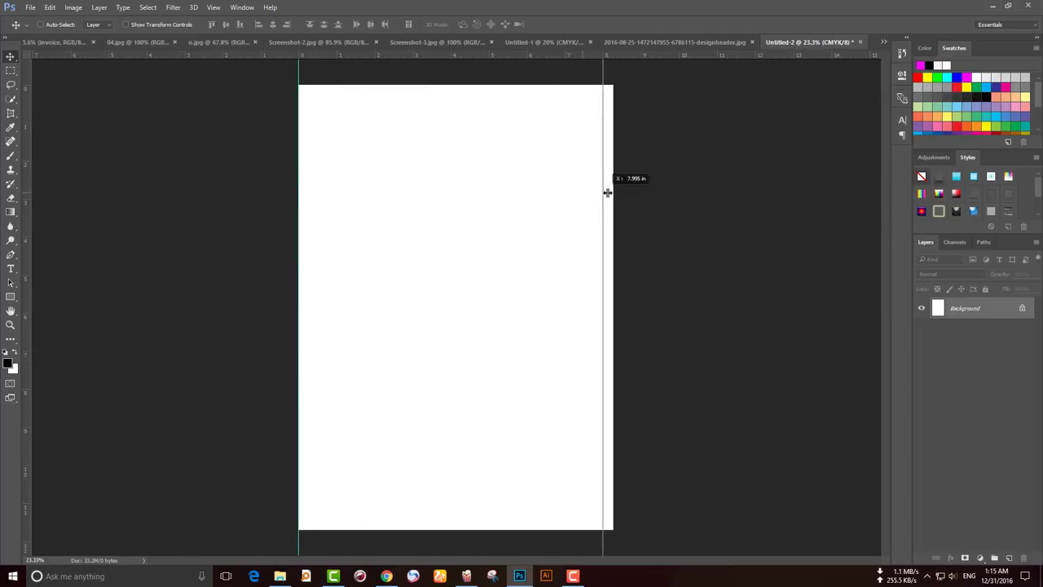
pyautogui.moveTo(470, 56); pyautogui.dragTo(459, 530)
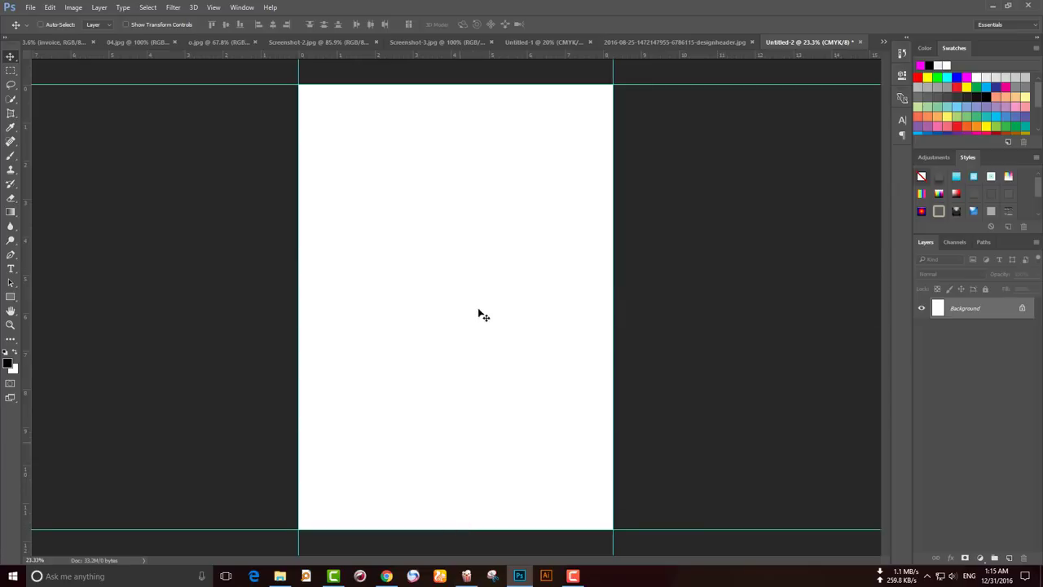
pyautogui.moveTo(483, 275)
pyautogui.mouseDown()
pyautogui.moveTo(462, 269)
pyautogui.moveTo(482, 275)
pyautogui.moveTo(477, 288)
pyautogui.moveTo(429, 252)
pyautogui.moveTo(470, 252)
pyautogui.mouseUp()
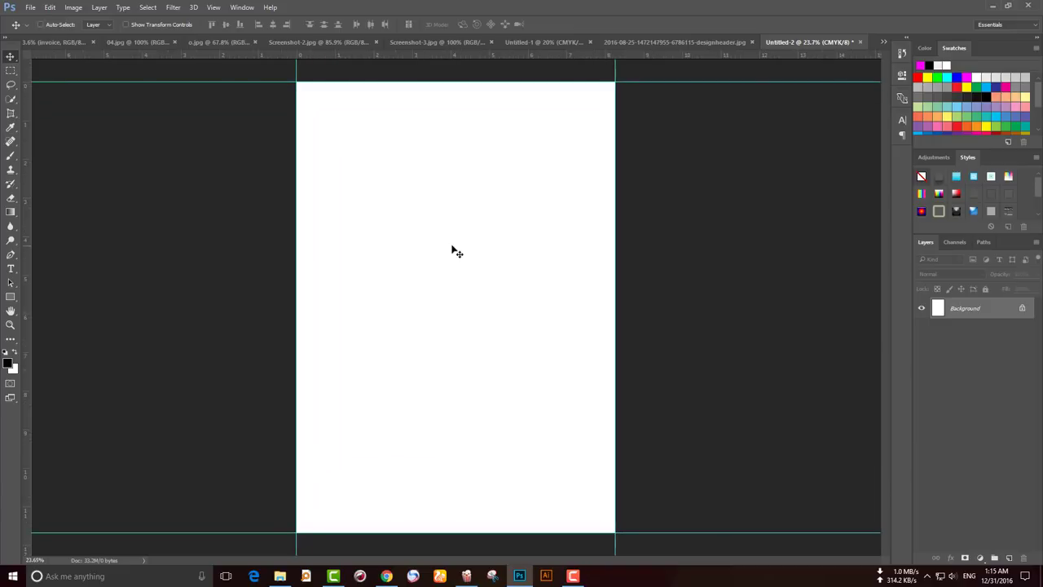
pyautogui.moveTo(449, 242); pyautogui.dragTo(443, 245)
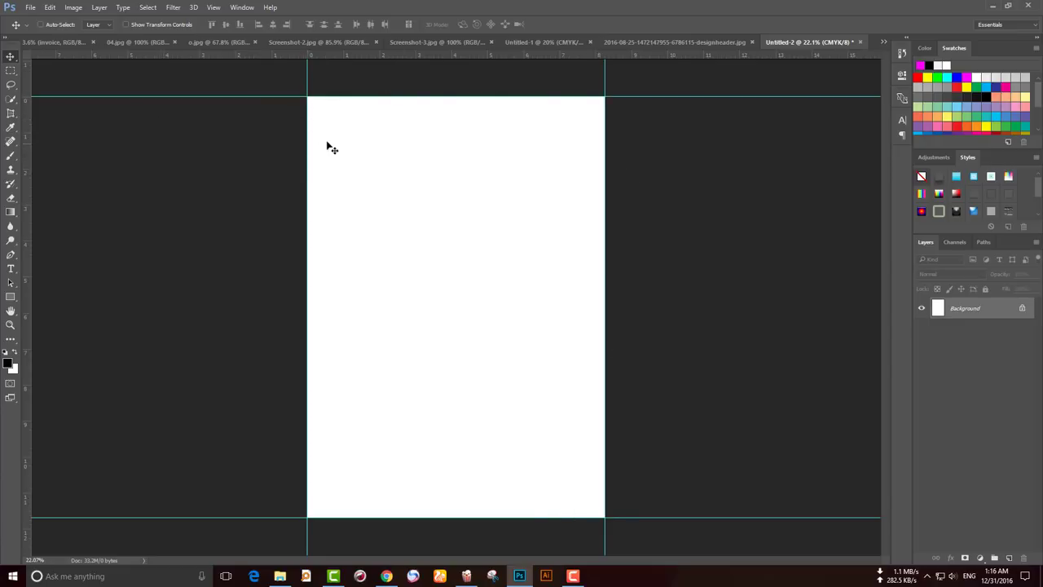
pyautogui.moveTo(424, 188); pyautogui.dragTo(424, 188)
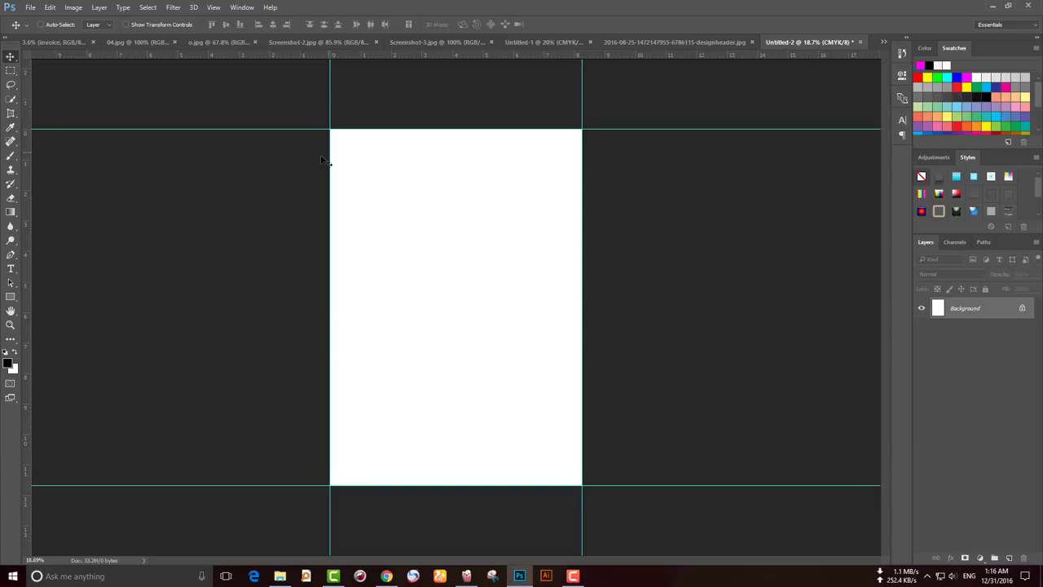
# Use Canvas Size to trim the canvas by -0.5 inch in width and height
pyautogui.click(73, 8)
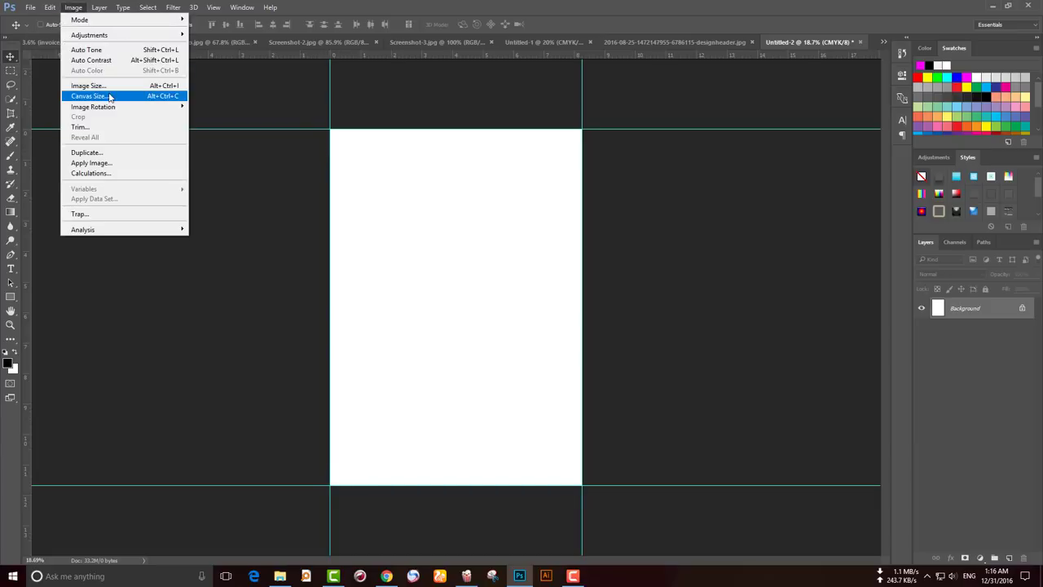
pyautogui.click(440, 247)
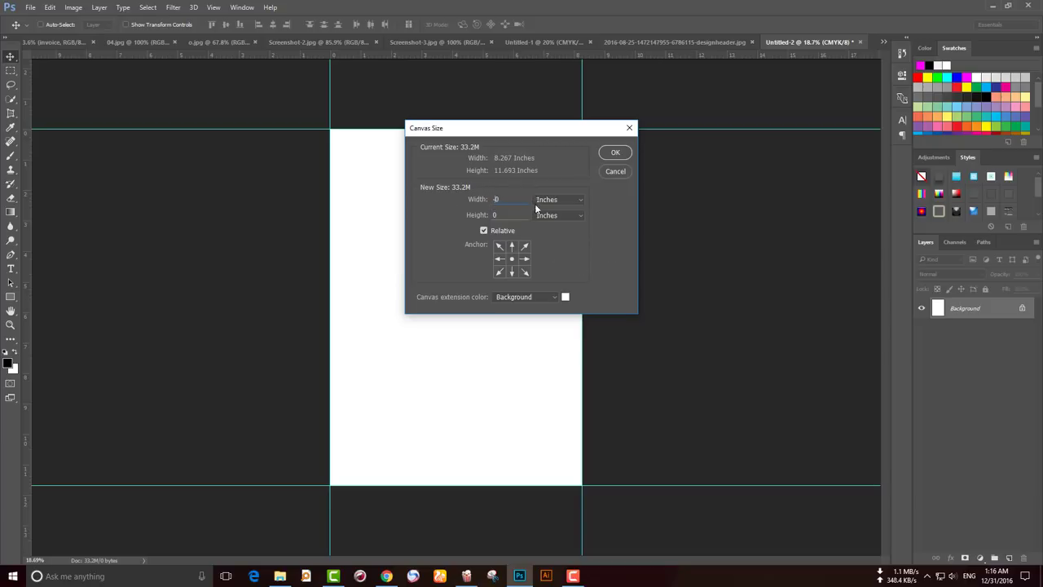
pyautogui.write('.5')
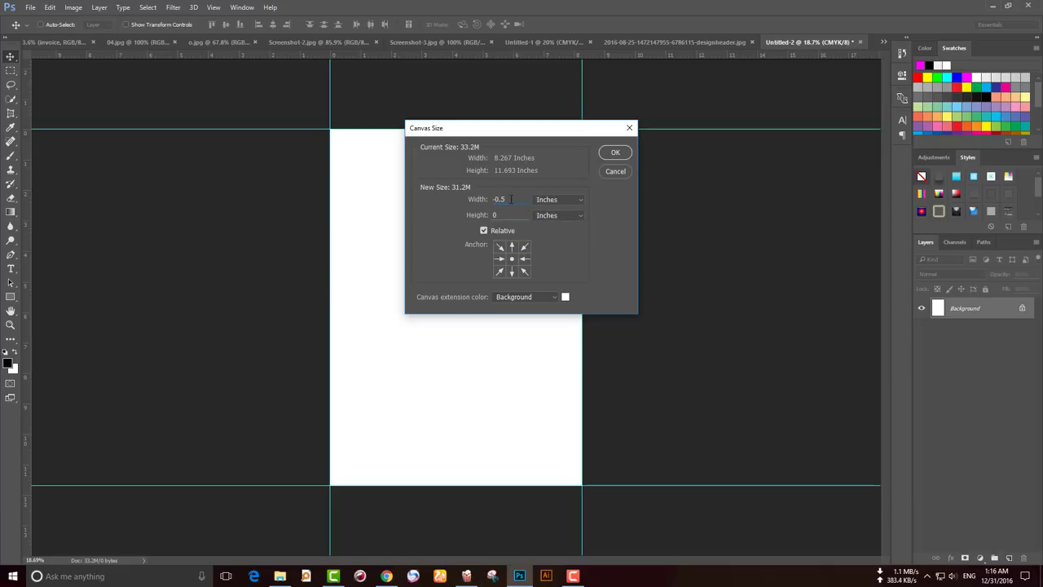
pyautogui.press('Tab')
pyautogui.write('-0.5')
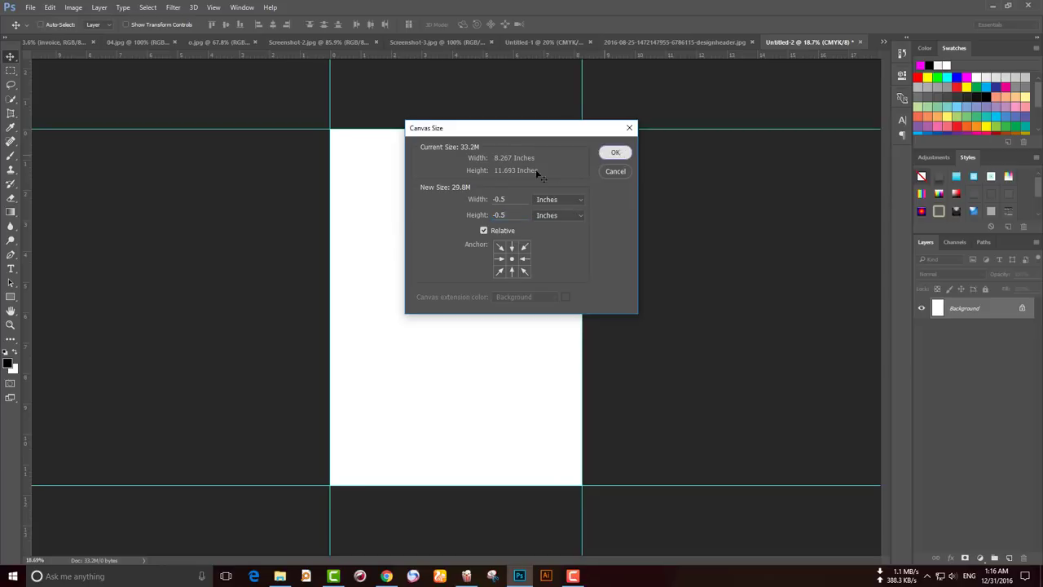
pyautogui.click(619, 152)
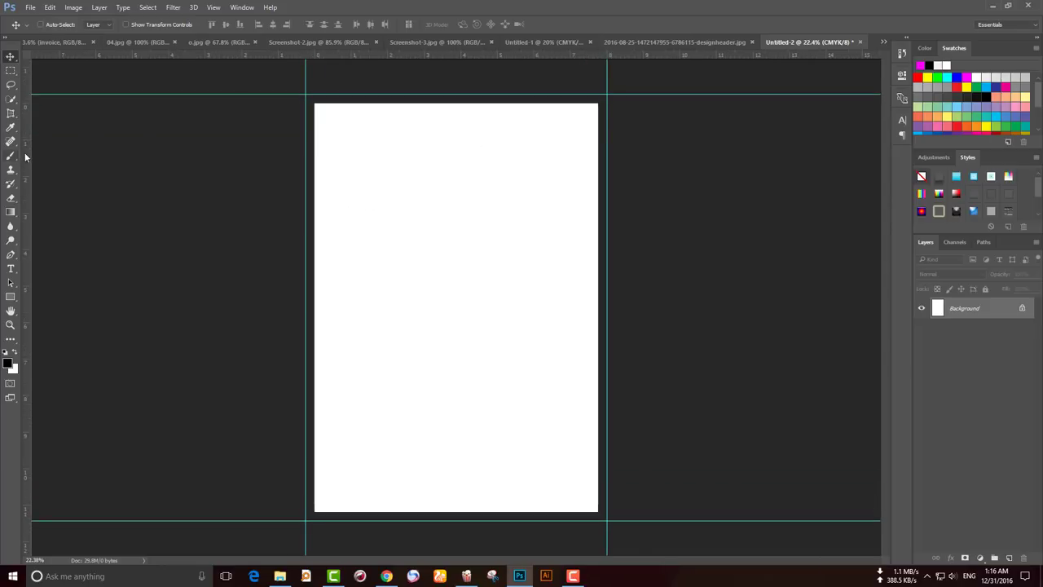
# Add guides along the left, right, top and bottom edges of the smaller page
pyautogui.moveTo(25, 152); pyautogui.dragTo(313, 167)
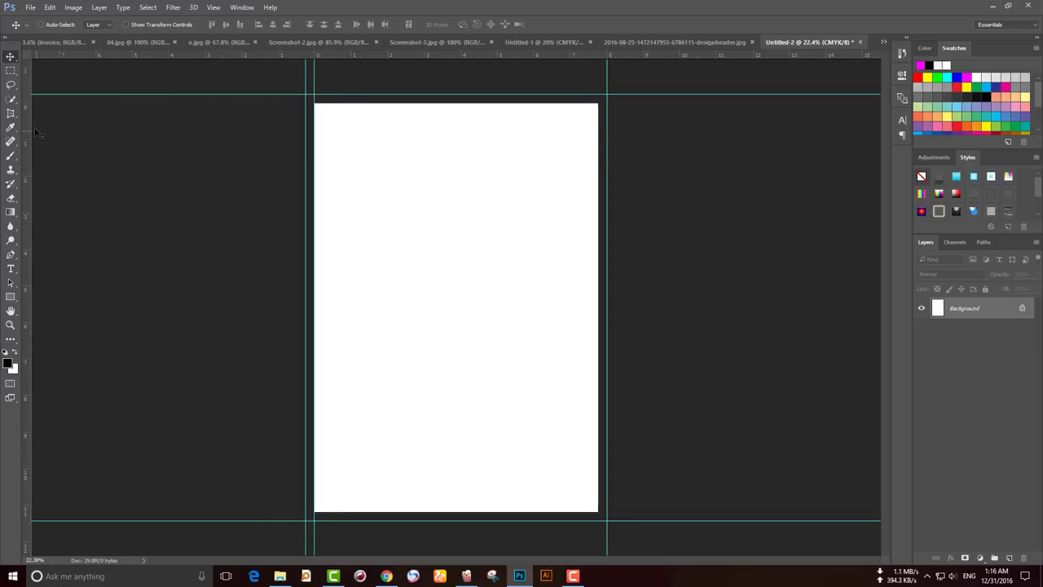
pyautogui.moveTo(27, 135); pyautogui.dragTo(599, 233)
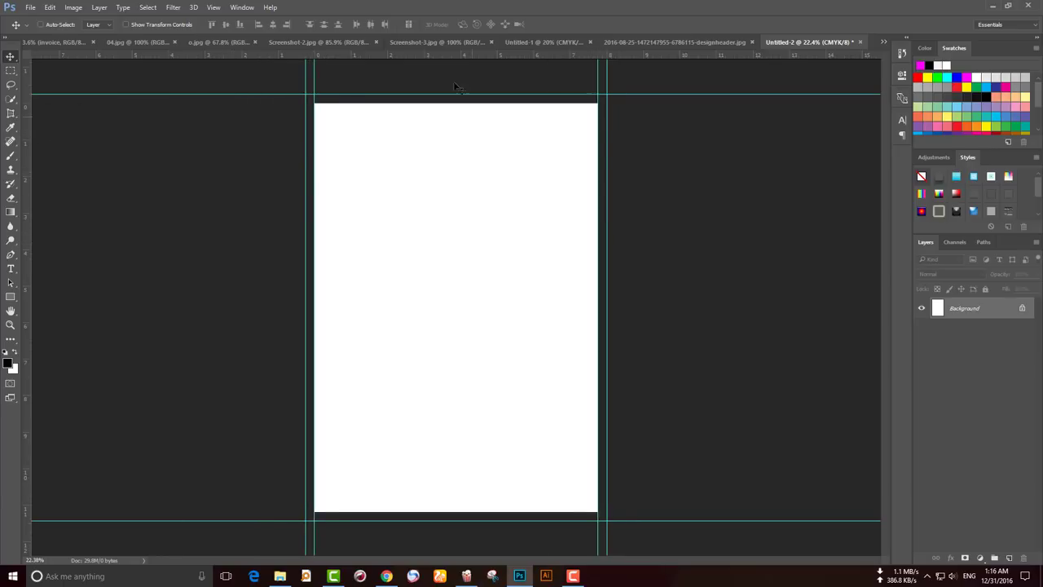
pyautogui.moveTo(449, 53); pyautogui.dragTo(449, 102)
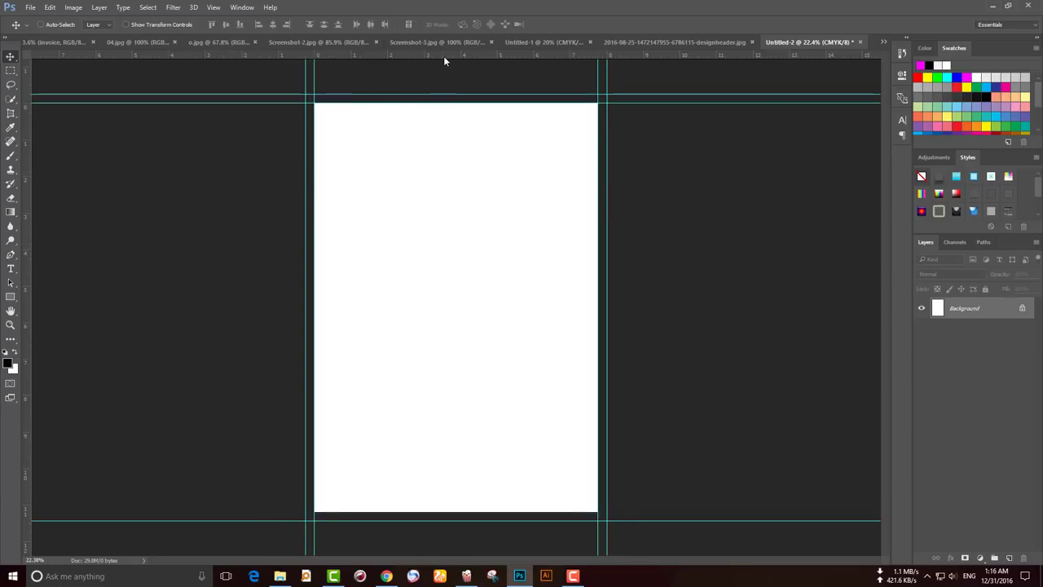
pyautogui.moveTo(444, 57); pyautogui.dragTo(454, 511)
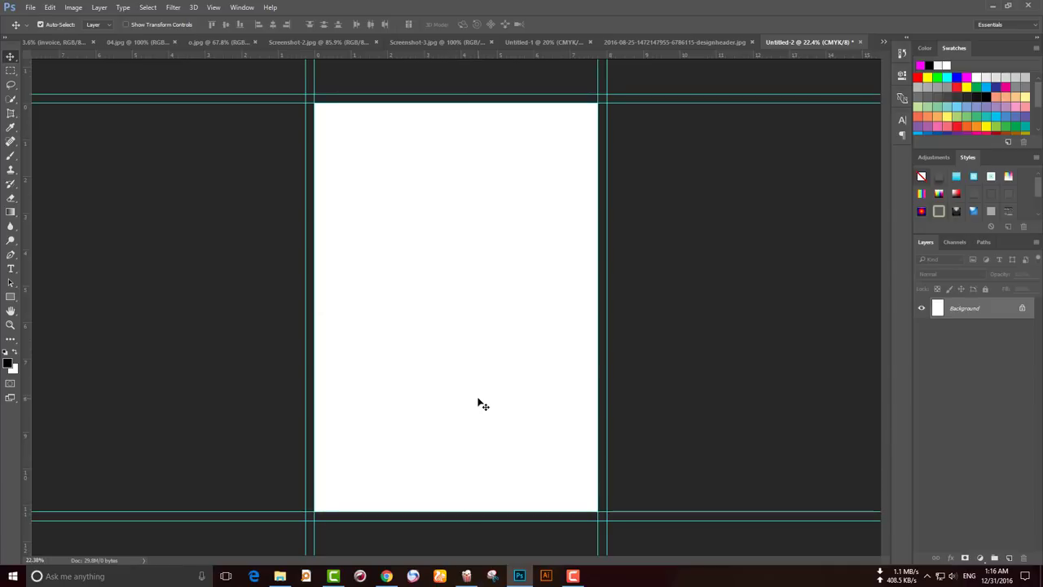
pyautogui.hotkey('ctrl', 'alt', 'c')
pyautogui.write('1')
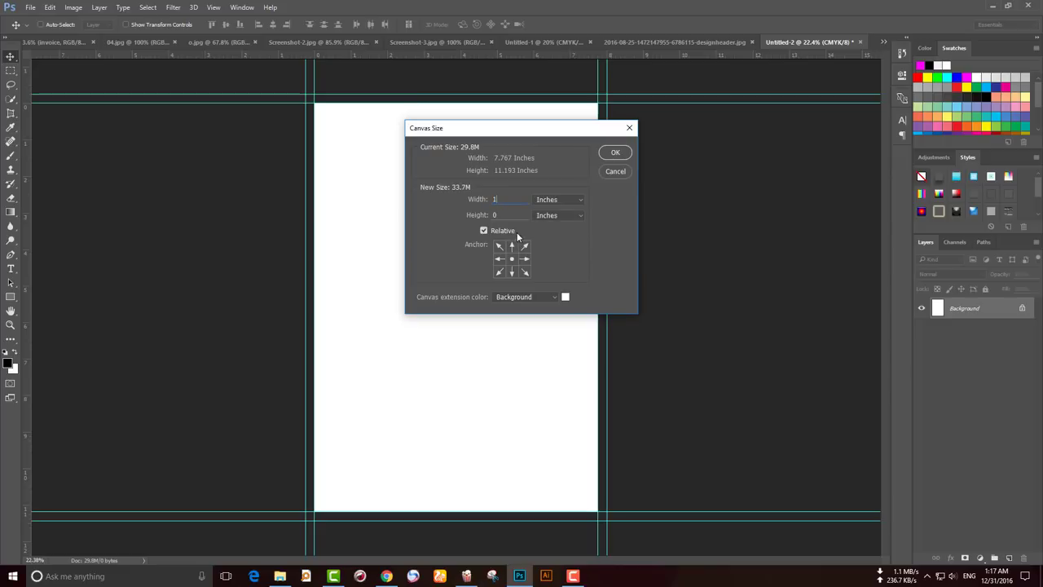
# Enlarge the canvas by 1 inch relative width and height, then switch to the template document
pyautogui.click(617, 153)
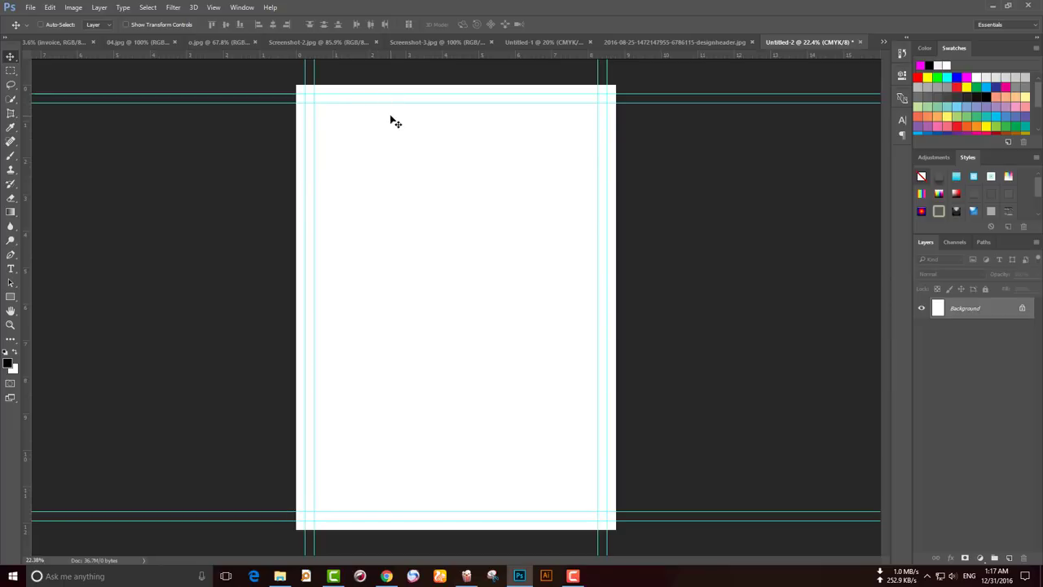
pyautogui.scroll(-3, 558, 214)
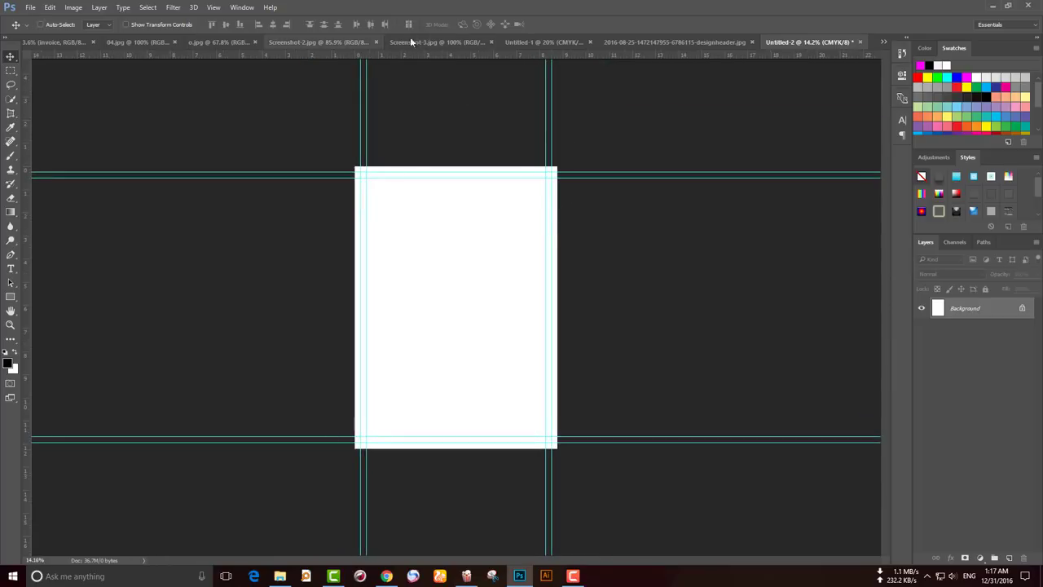
pyautogui.click(484, 45)
# Convert the OPS TECH template's background to Layer 0, move it into Untitled-2 and centre it
pyautogui.click(340, 42)
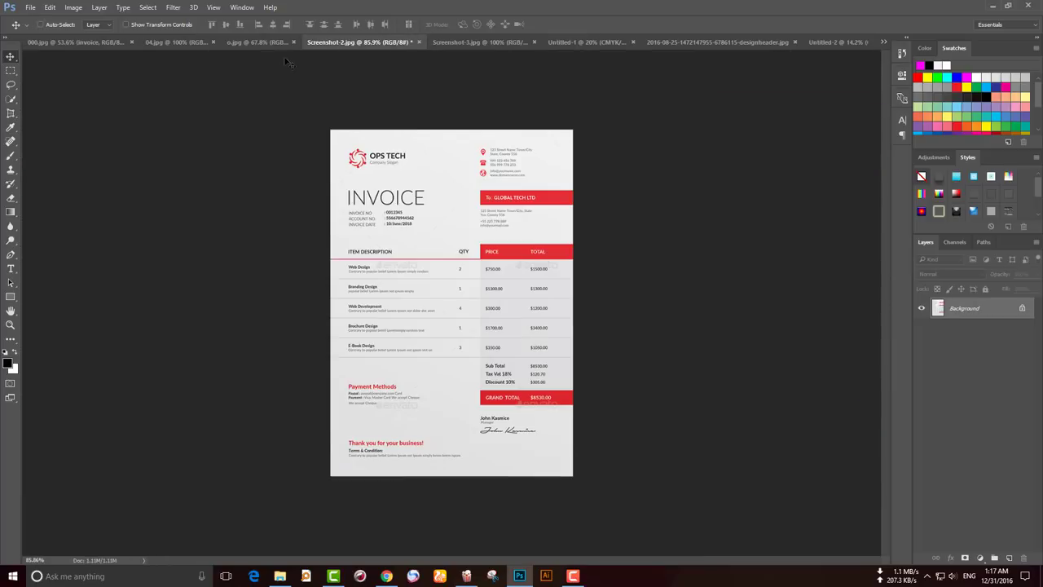
pyautogui.moveTo(489, 260); pyautogui.dragTo(479, 224)
pyautogui.click(525, 242)
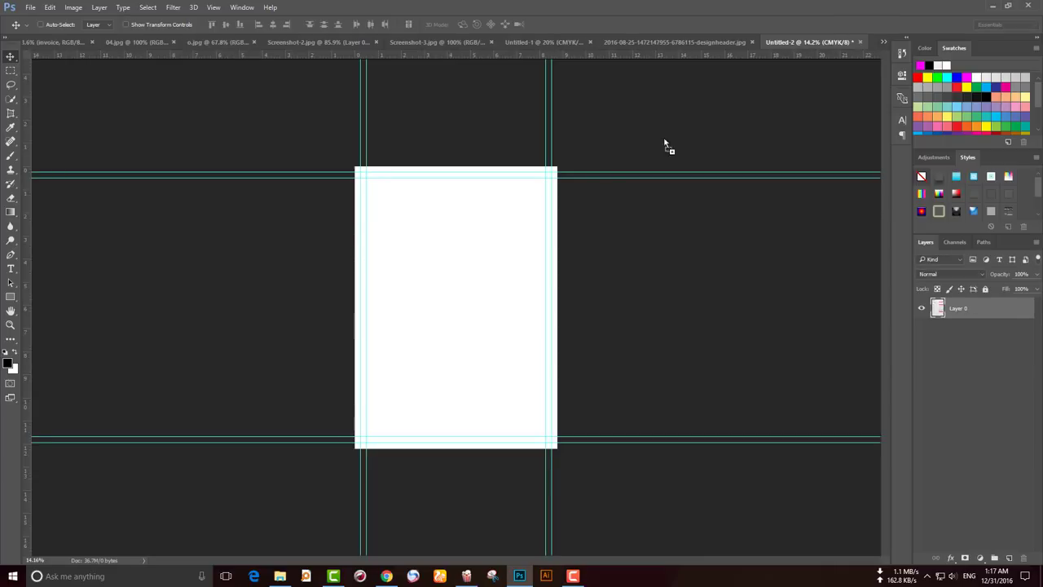
pyautogui.moveTo(461, 291); pyautogui.dragTo(456, 282)
pyautogui.hotkey('ctrl', 'a')
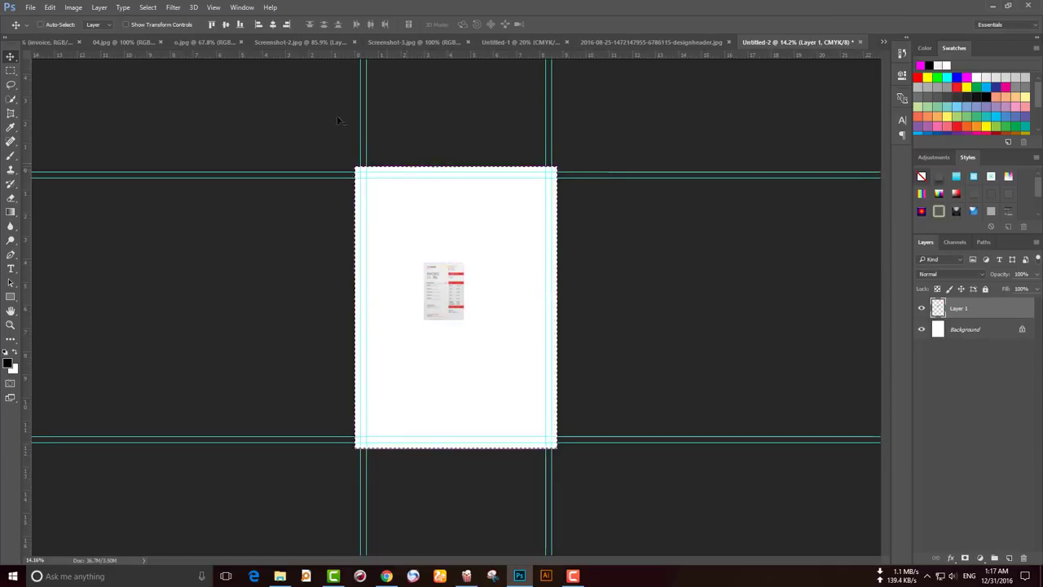
pyautogui.click(226, 25)
pyautogui.click(275, 24)
# Scale the invoice template so it fills the page up to the edge guides
pyautogui.hotkey('ctrl', 't')
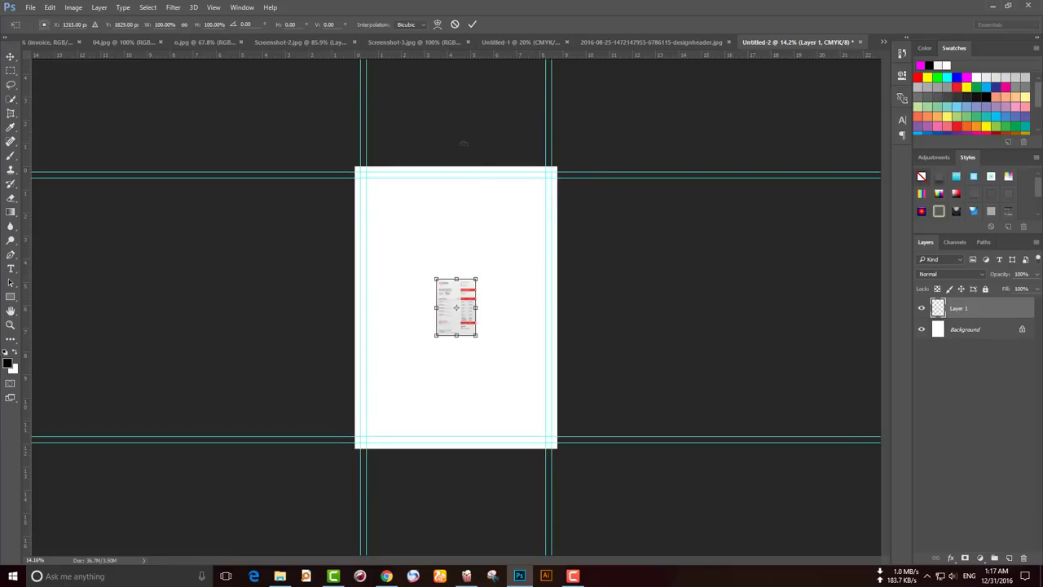
pyautogui.moveTo(509, 245); pyautogui.dragTo(573, 172)
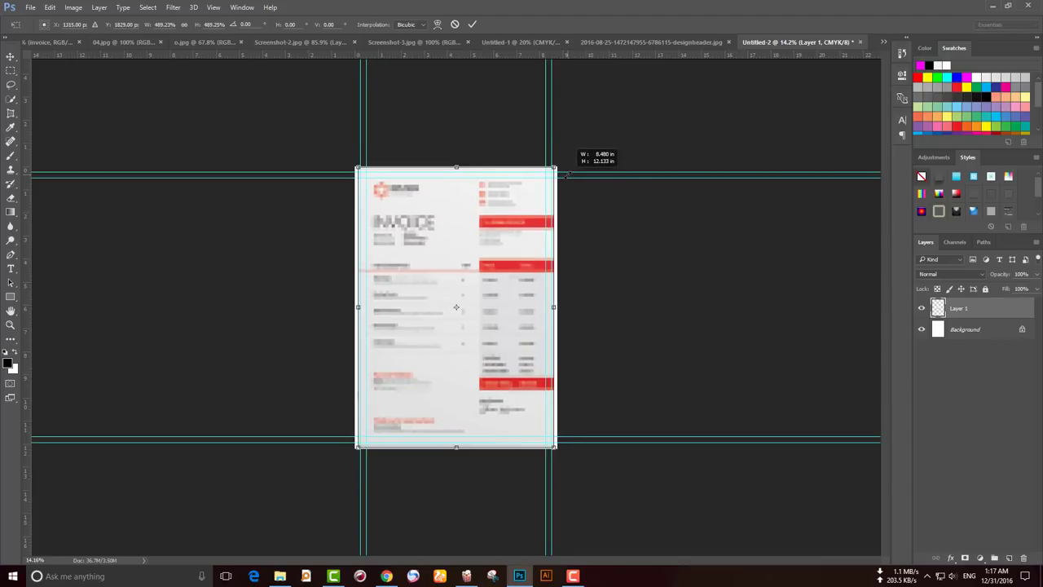
pyautogui.press('Return')
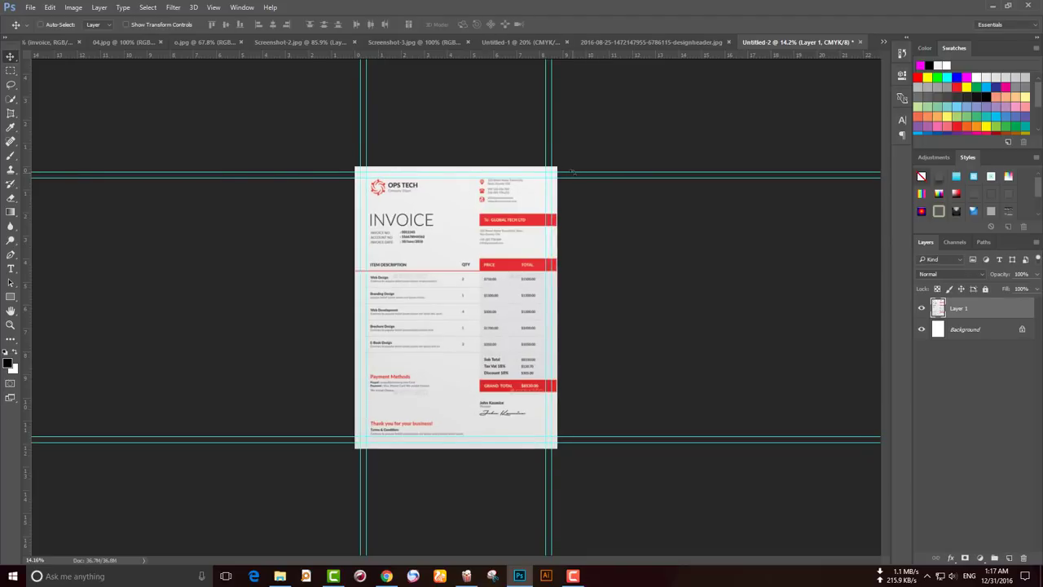
pyautogui.scroll(5, 592, 203)
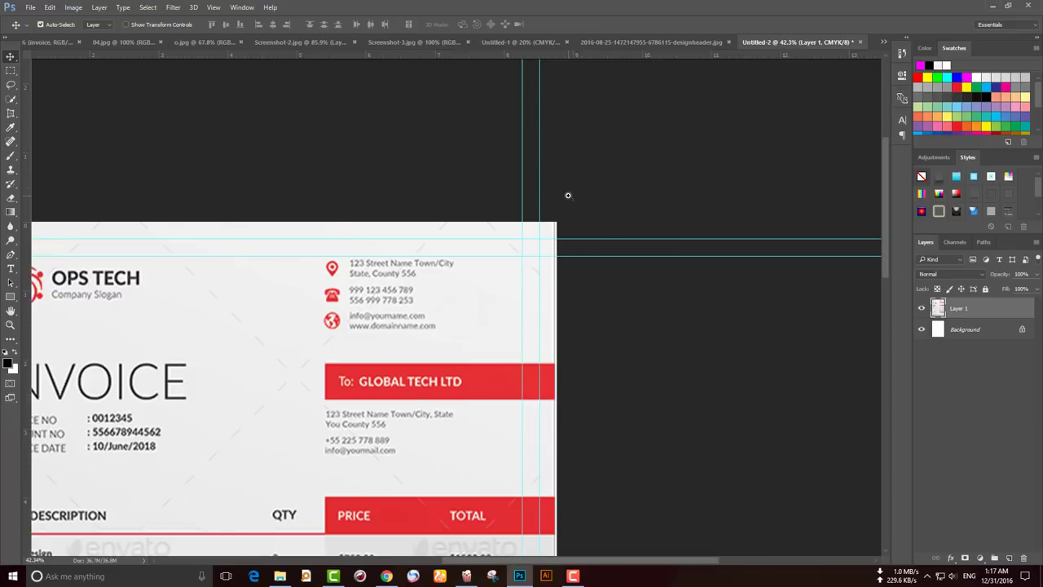
pyautogui.hotkey('ctrl', 't')
pyautogui.moveTo(554, 213); pyautogui.dragTo(542, 241)
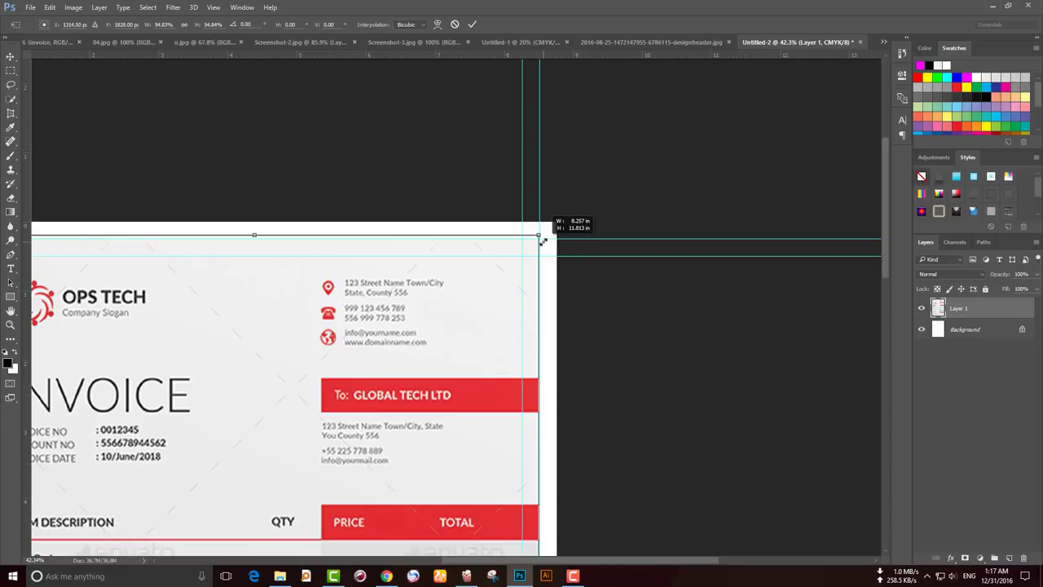
pyautogui.moveTo(542, 241); pyautogui.dragTo(541, 243)
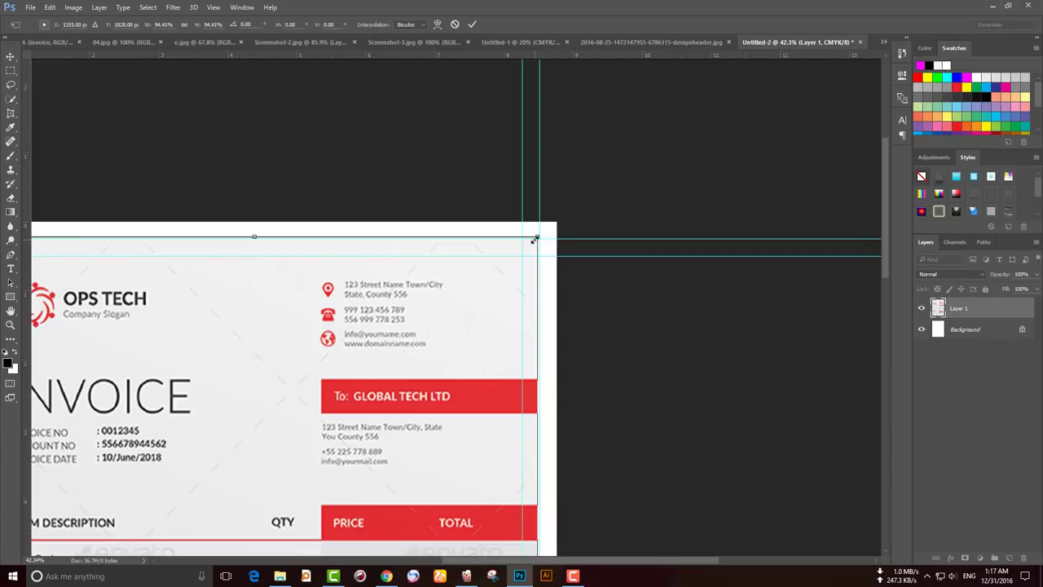
pyautogui.press('Return')
pyautogui.moveTo(631, 216)
pyautogui.mouseDown()
pyautogui.moveTo(573, 448)
pyautogui.moveTo(390, 161)
pyautogui.mouseUp()
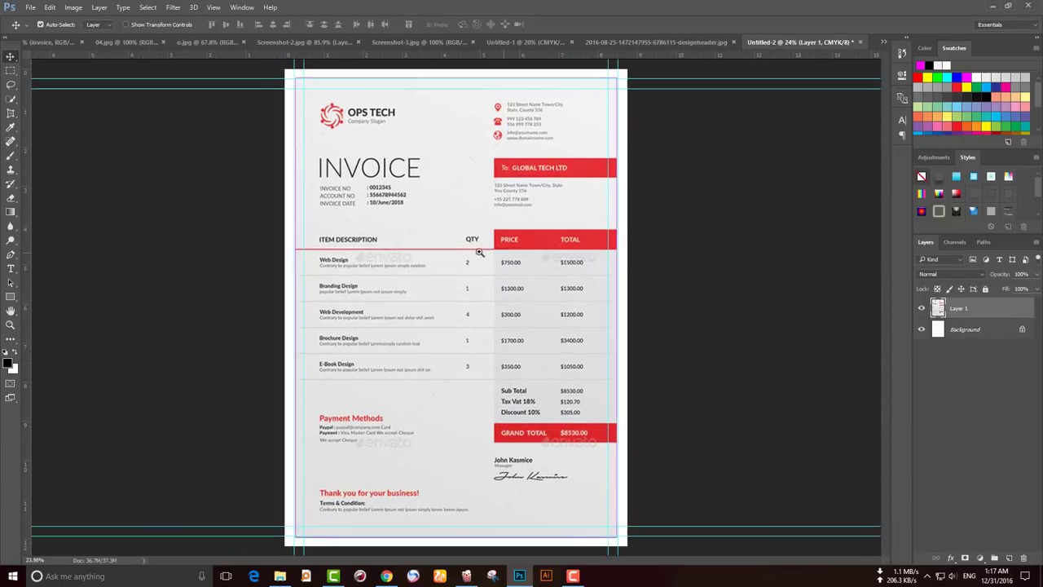
pyautogui.moveTo(390, 161)
pyautogui.mouseDown()
pyautogui.moveTo(477, 251)
pyautogui.moveTo(410, 261)
pyautogui.mouseUp()
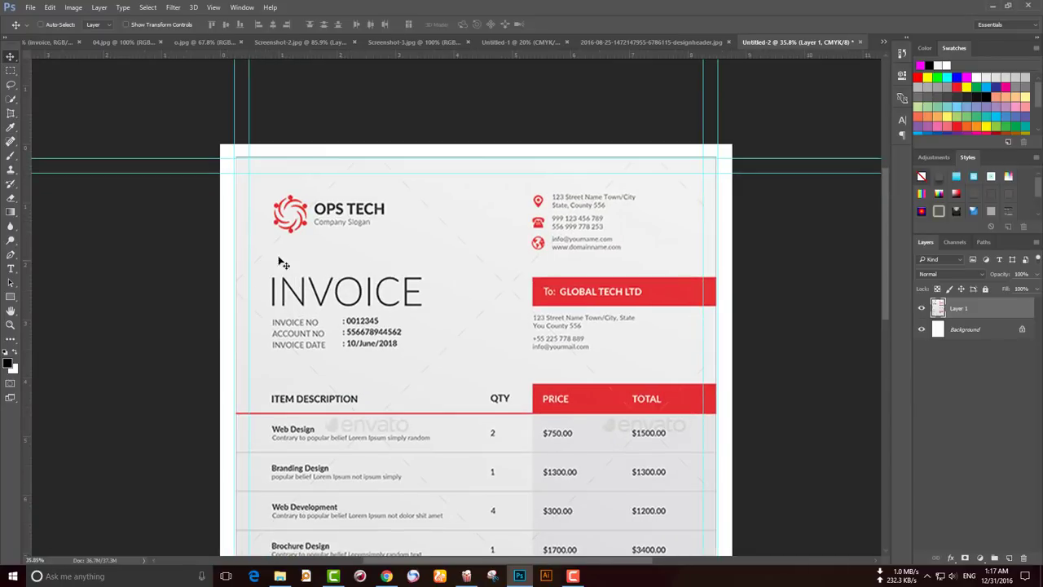
pyautogui.click(279, 576)
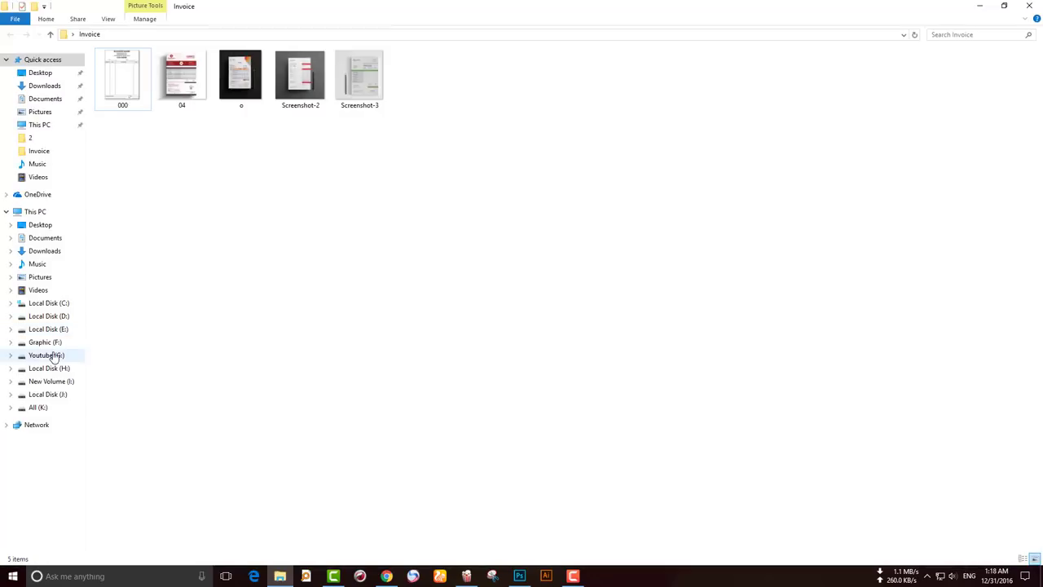
# Browse to Graphic (F:) > WORK > Logo > Practice > Logo 2 and open Illustrator file 9
pyautogui.click(47, 343)
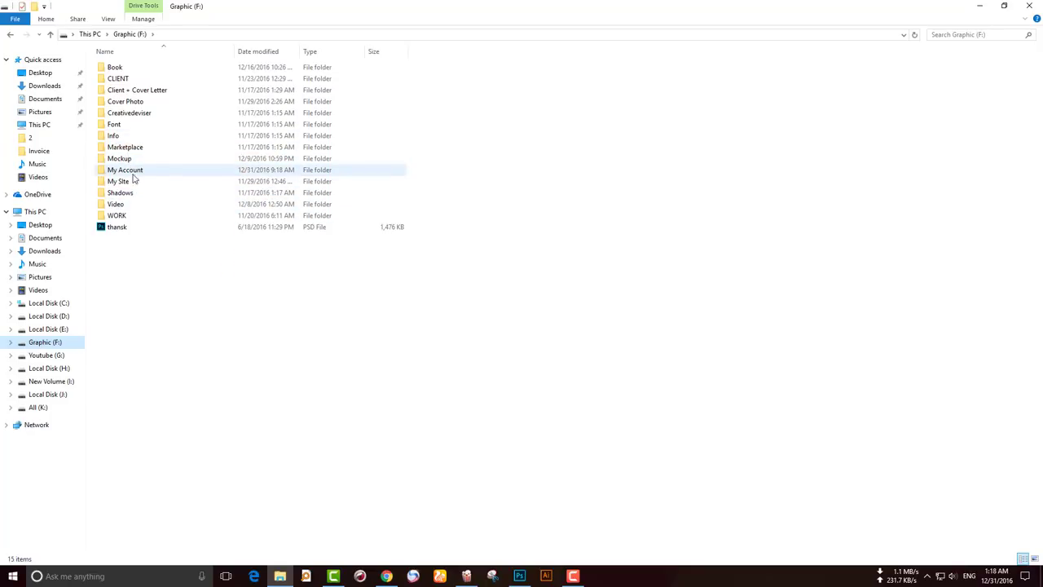
pyautogui.doubleClick(138, 216)
pyautogui.doubleClick(131, 193)
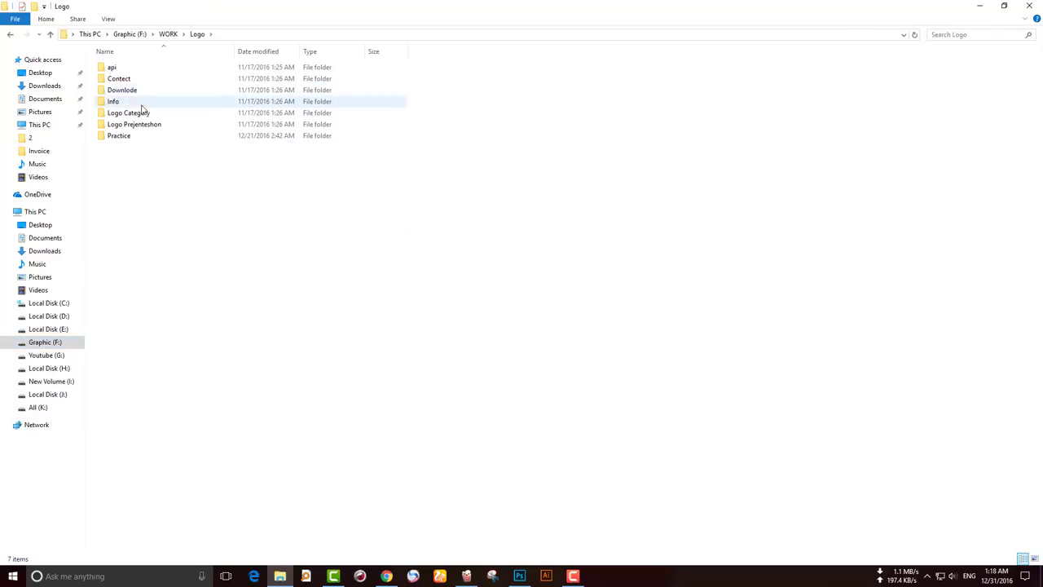
pyautogui.doubleClick(122, 136)
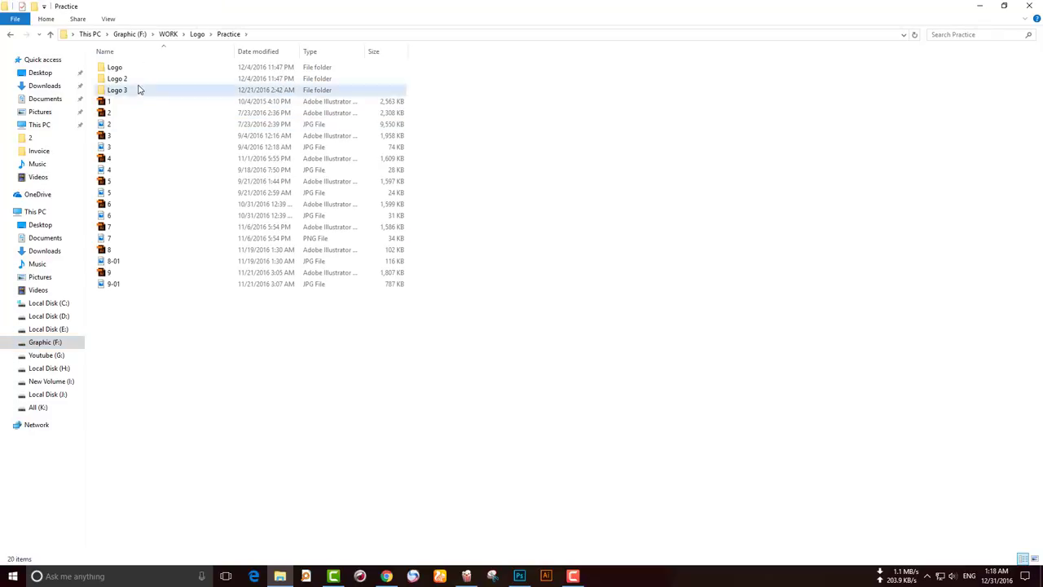
pyautogui.doubleClick(139, 90)
pyautogui.click(10, 34)
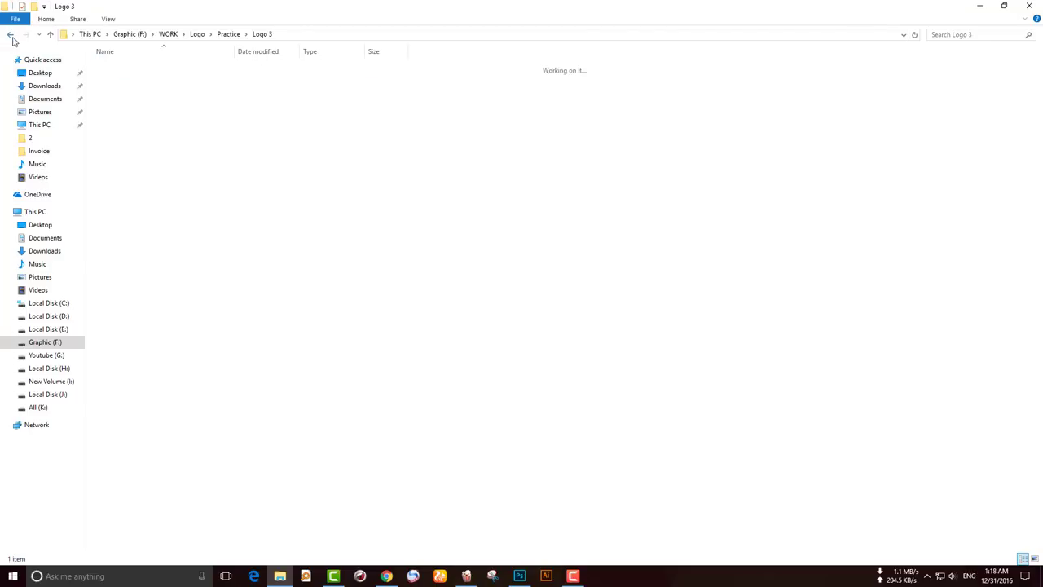
pyautogui.doubleClick(122, 79)
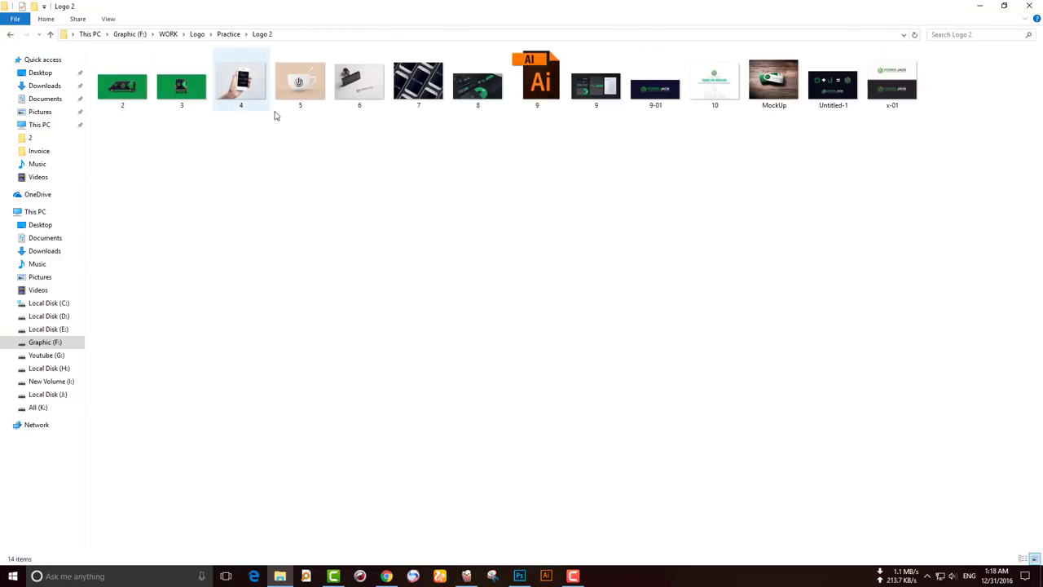
pyautogui.doubleClick(526, 96)
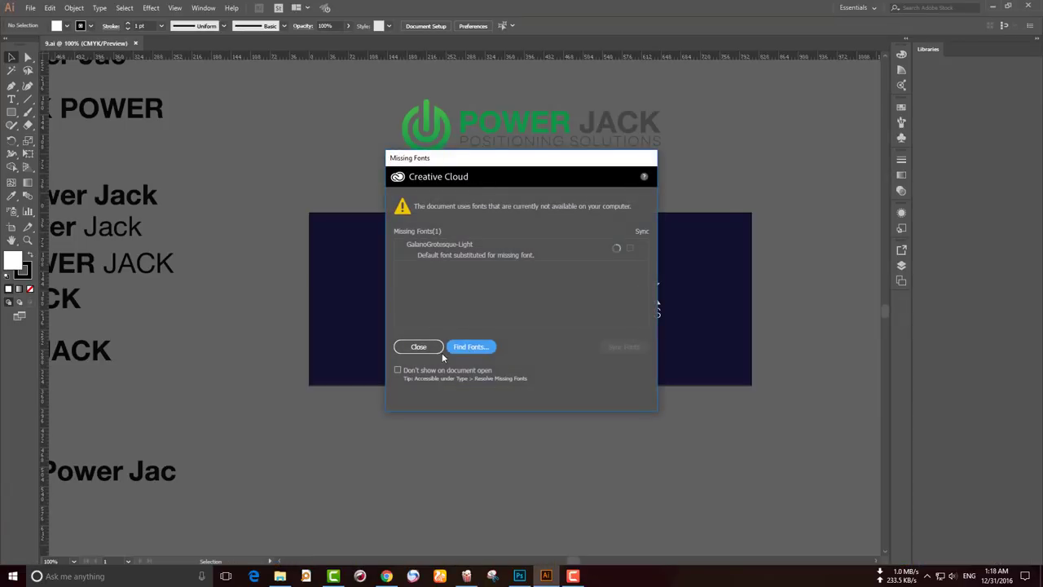
# Dismiss the Missing Fonts warning and look over the Power Jack logo artwork
pyautogui.click(401, 346)
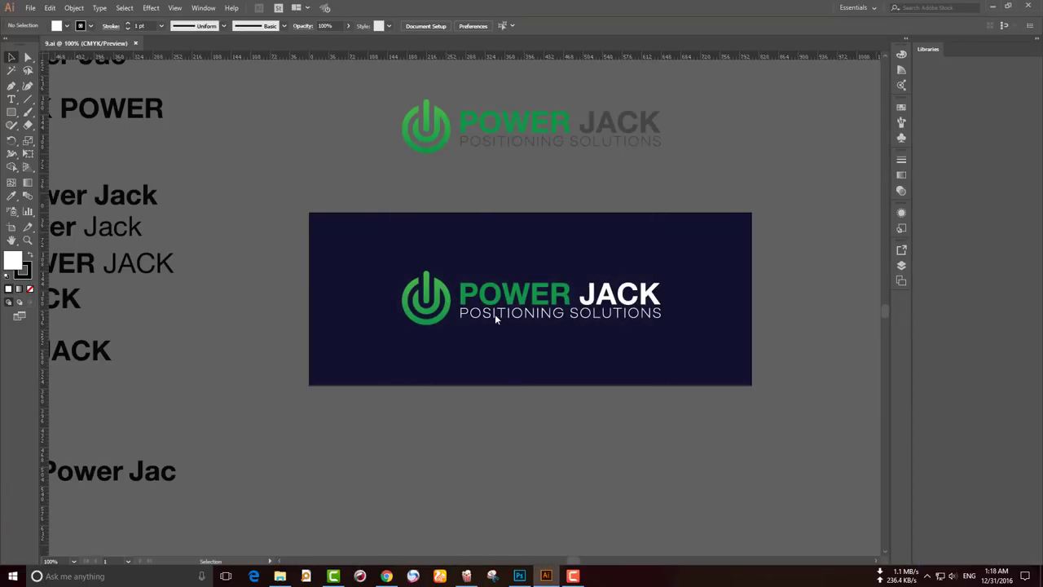
pyautogui.scroll(5, 551, 316)
pyautogui.click(614, 326)
pyautogui.scroll(-2, 570, 331)
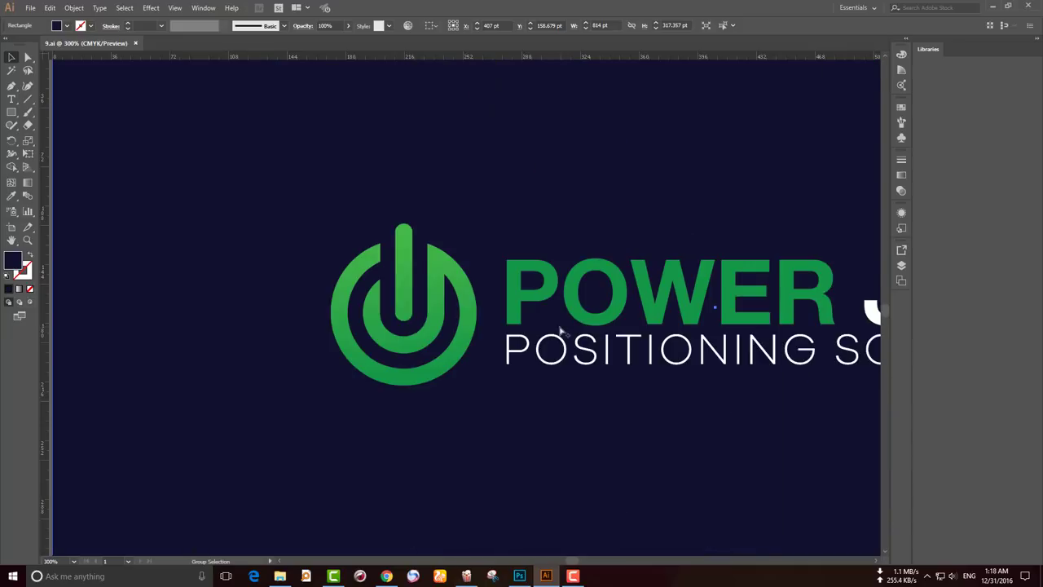
pyautogui.scroll(-3, 487, 330)
pyautogui.scroll(3, 616, 169)
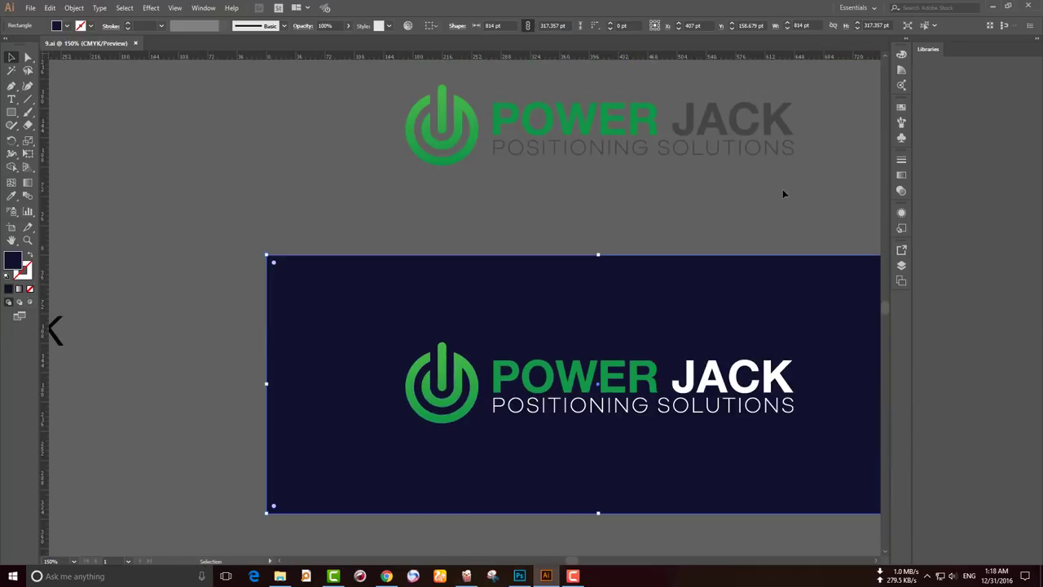
# Select the upper colour Power Jack logo and drag it toward Photoshop's taskbar button
pyautogui.click(459, 123)
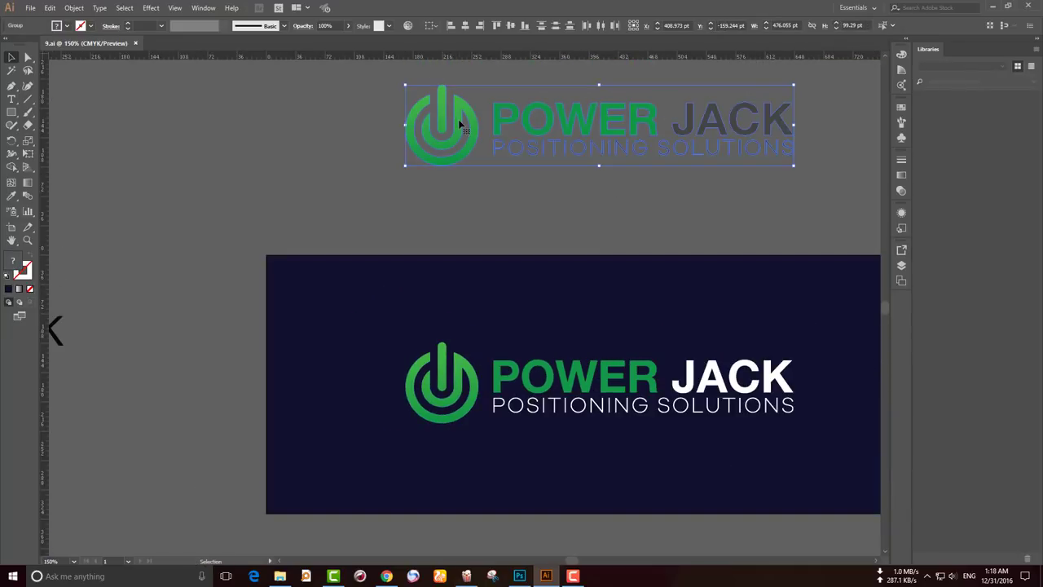
pyautogui.click(489, 207)
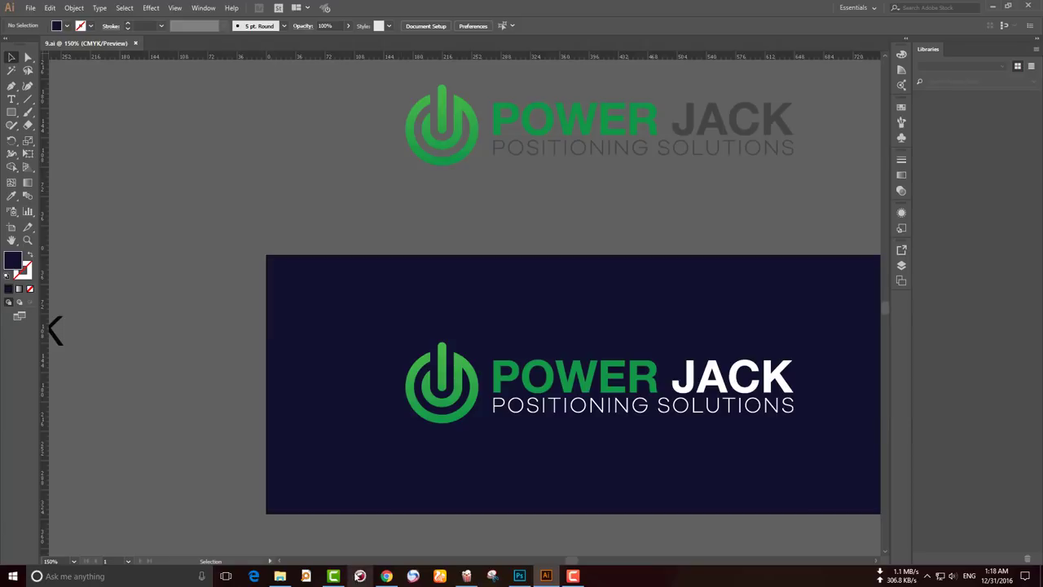
pyautogui.click(519, 576)
pyautogui.click(520, 576)
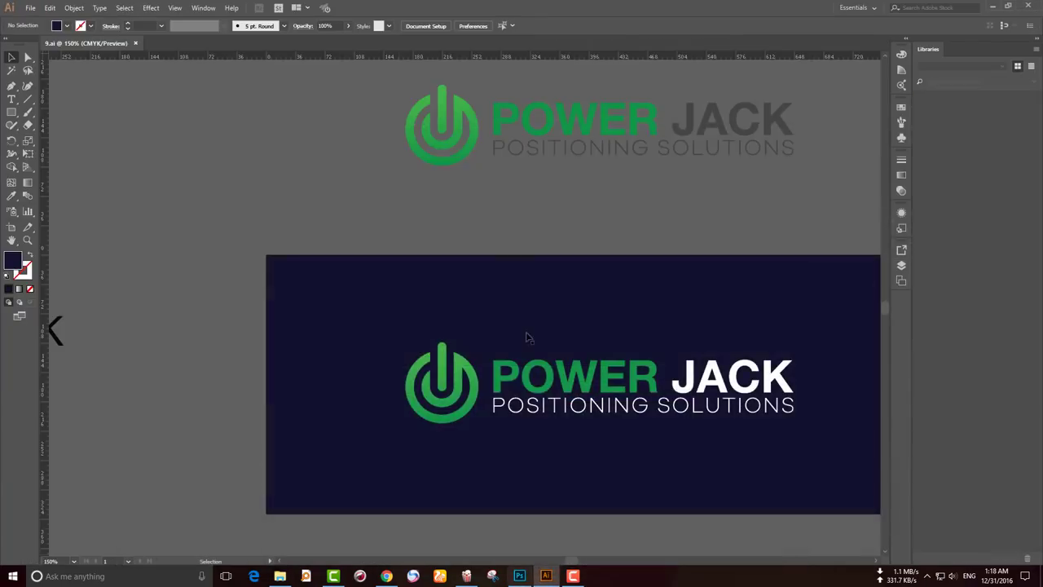
pyautogui.moveTo(526, 114); pyautogui.dragTo(529, 578)
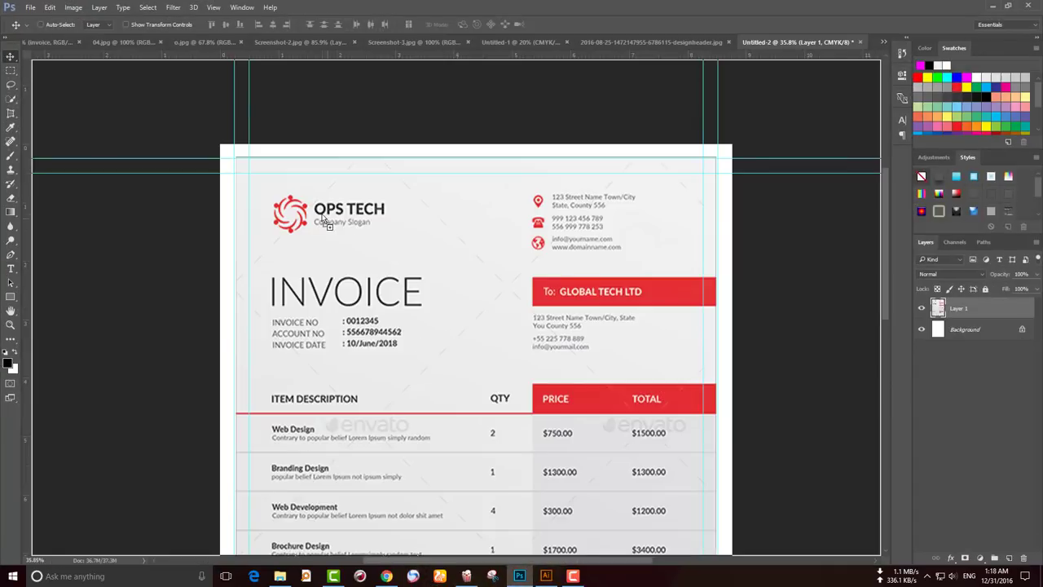
# Drop the Power Jack logo onto the invoice and scale it to about 31%
pyautogui.moveTo(529, 579); pyautogui.dragTo(370, 188)
pyautogui.moveTo(459, 213); pyautogui.dragTo(400, 221)
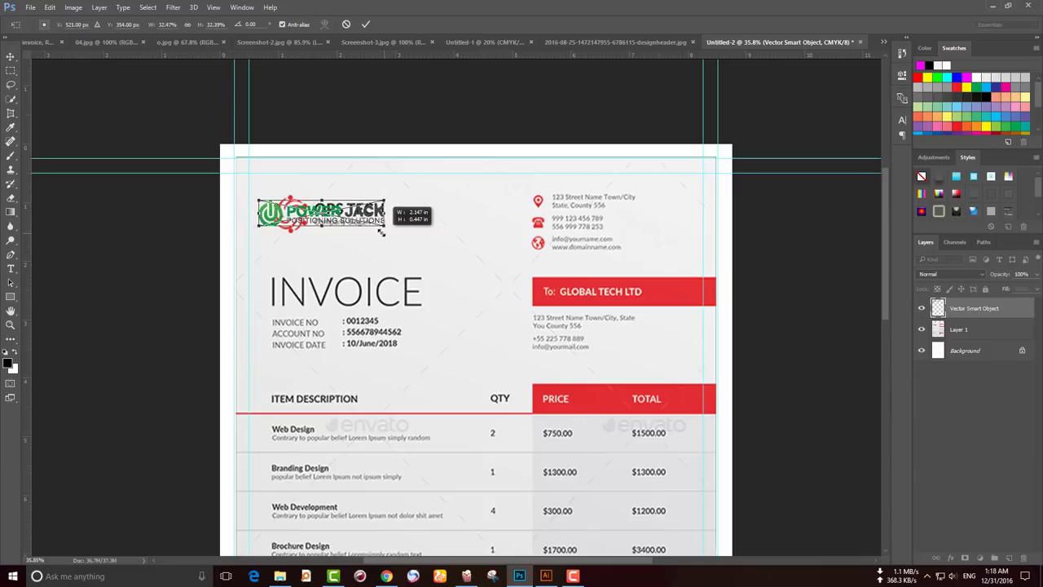
pyautogui.moveTo(482, 249); pyautogui.dragTo(380, 239)
pyautogui.press('Return')
pyautogui.scroll(4, 379, 233)
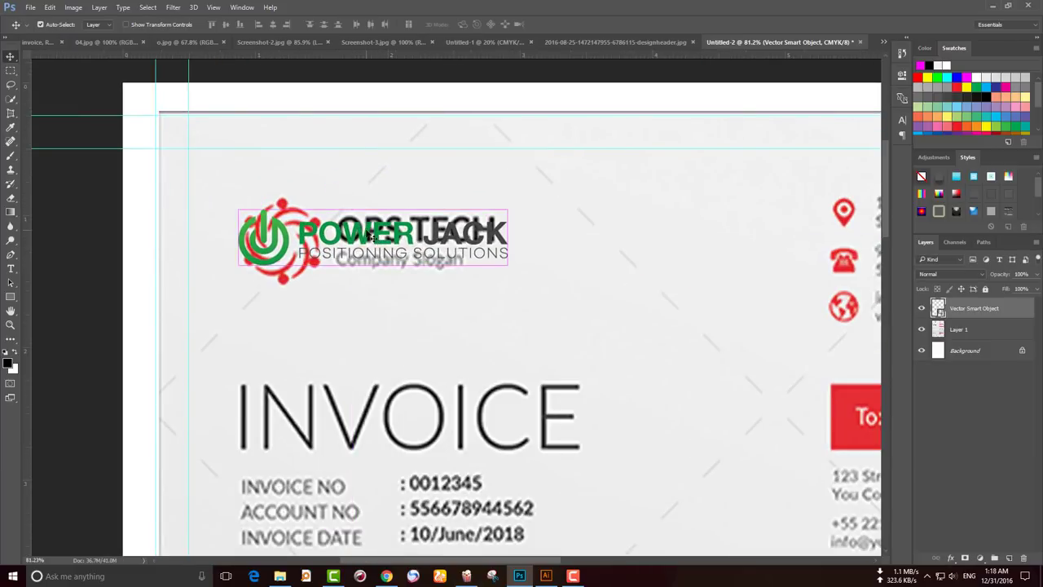
# Fine-tune the logo size over the template logo and add a guide at INVOICE's left edge
pyautogui.hotkey('ctrl', 't')
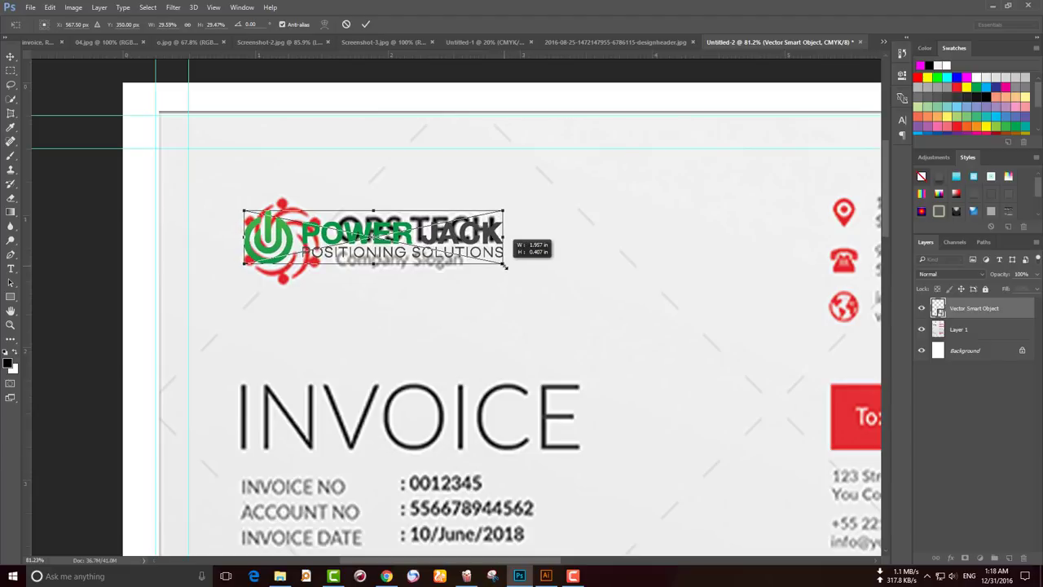
pyautogui.moveTo(509, 268); pyautogui.dragTo(503, 264)
pyautogui.press('Return')
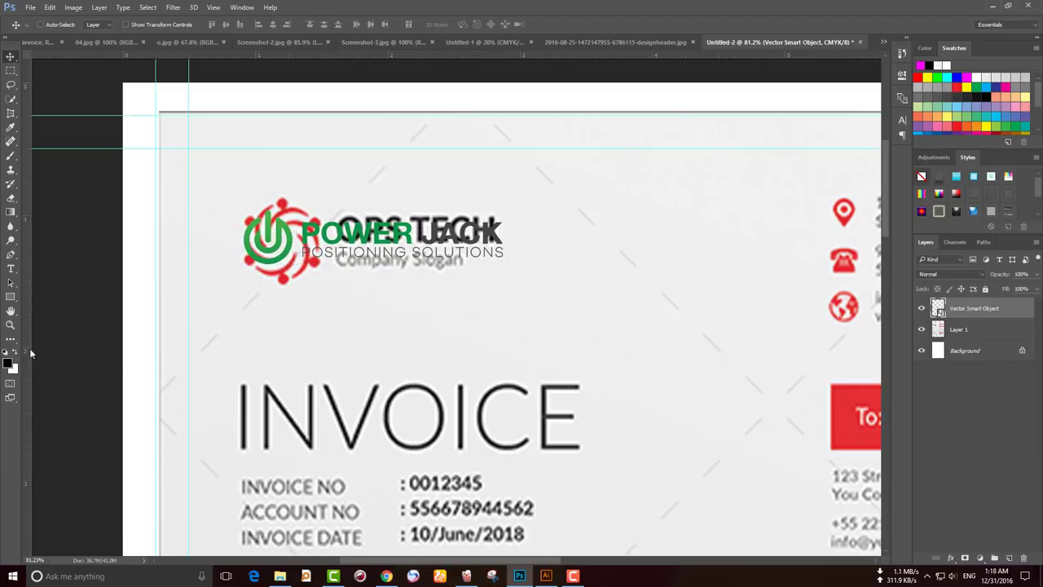
pyautogui.moveTo(30, 348); pyautogui.dragTo(261, 408)
# Nudge the Power Jack logo slightly left into alignment
pyautogui.scroll(3, 242, 462)
pyautogui.scroll(-5, 282, 415)
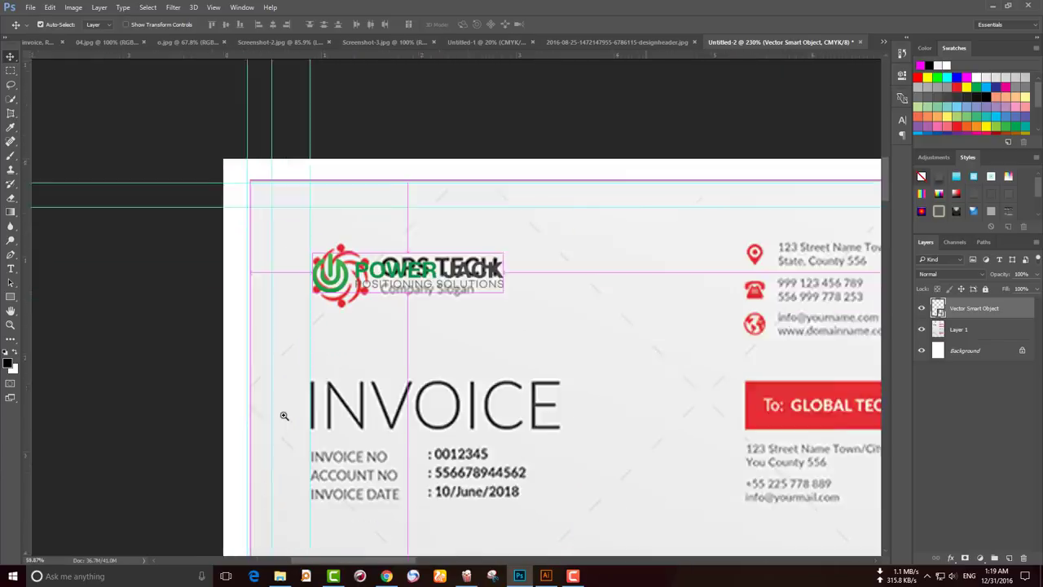
pyautogui.scroll(2, 252, 201)
pyautogui.scroll(5, 252, 201)
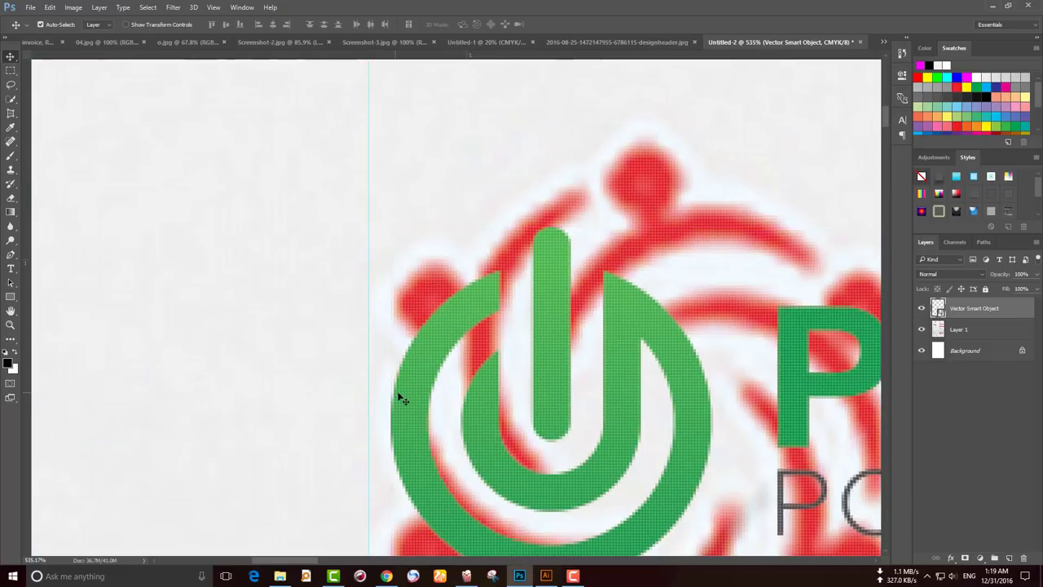
pyautogui.moveTo(400, 397); pyautogui.dragTo(388, 392)
pyautogui.scroll(-5, 256, 302)
pyautogui.scroll(-3, 337, 310)
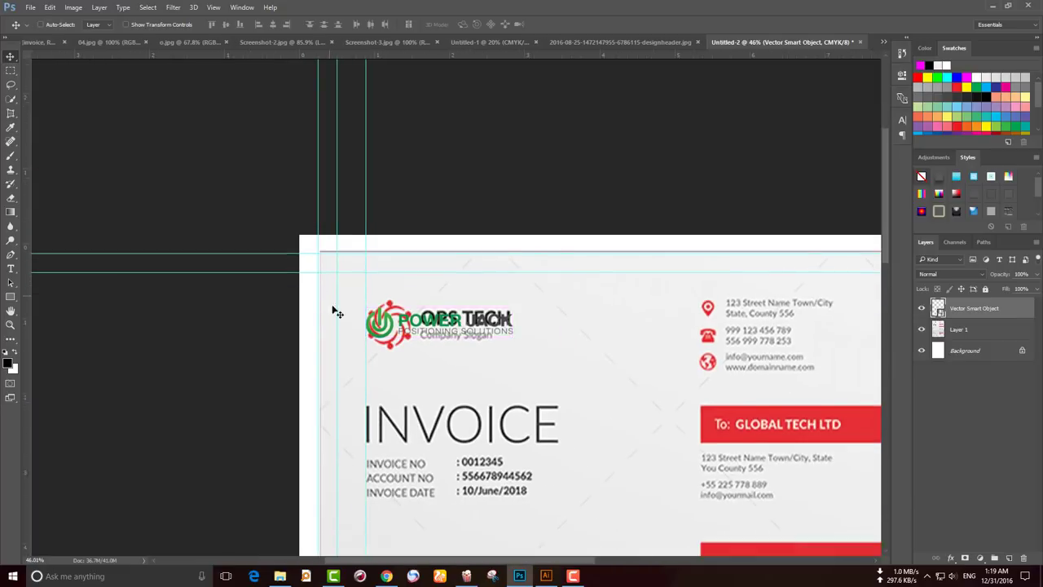
pyautogui.scroll(-2, 540, 380)
pyautogui.scroll(3, 685, 335)
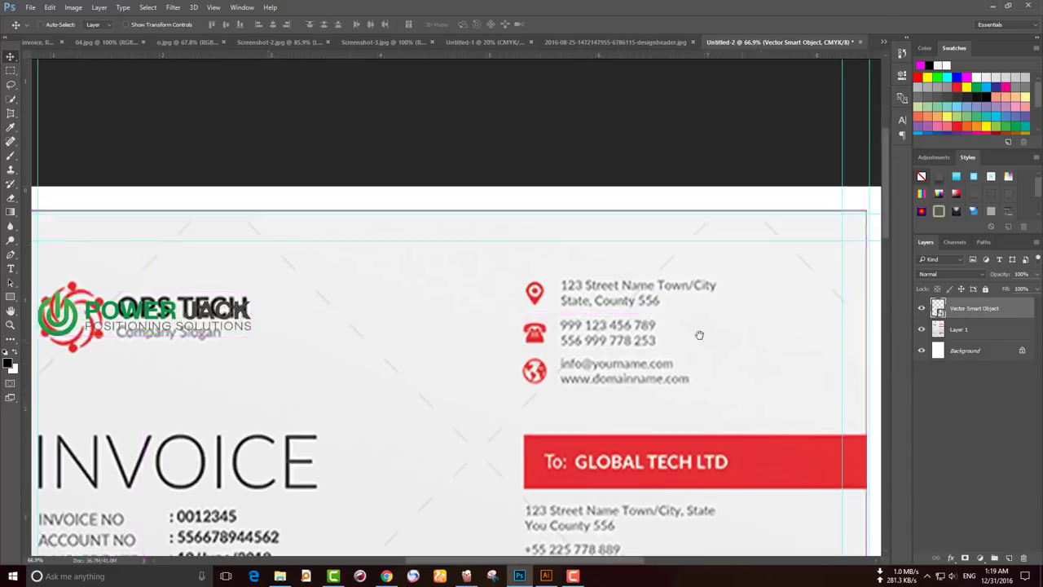
pyautogui.scroll(-3, 669, 337)
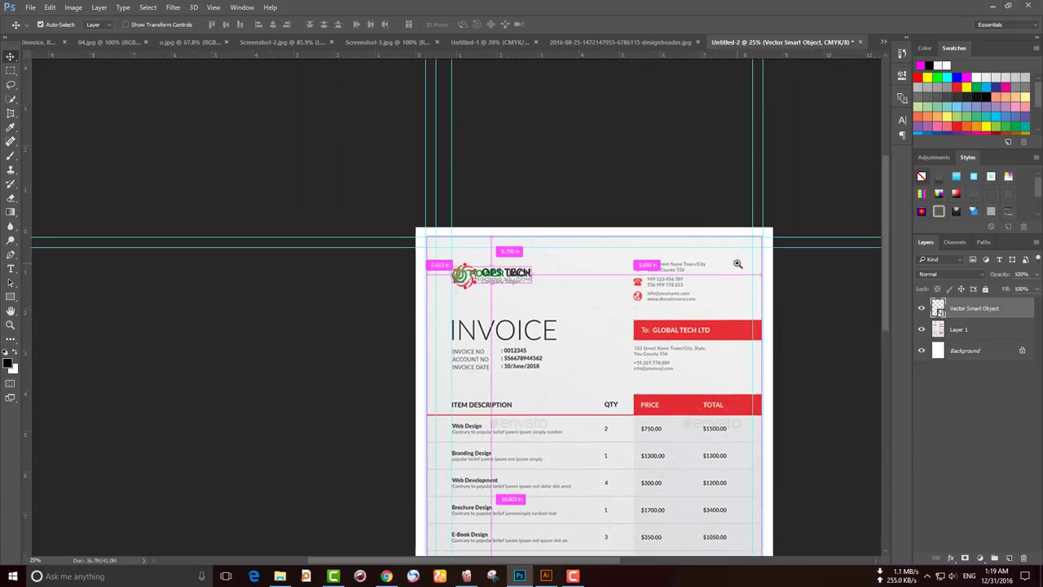
pyautogui.scroll(4, 785, 310)
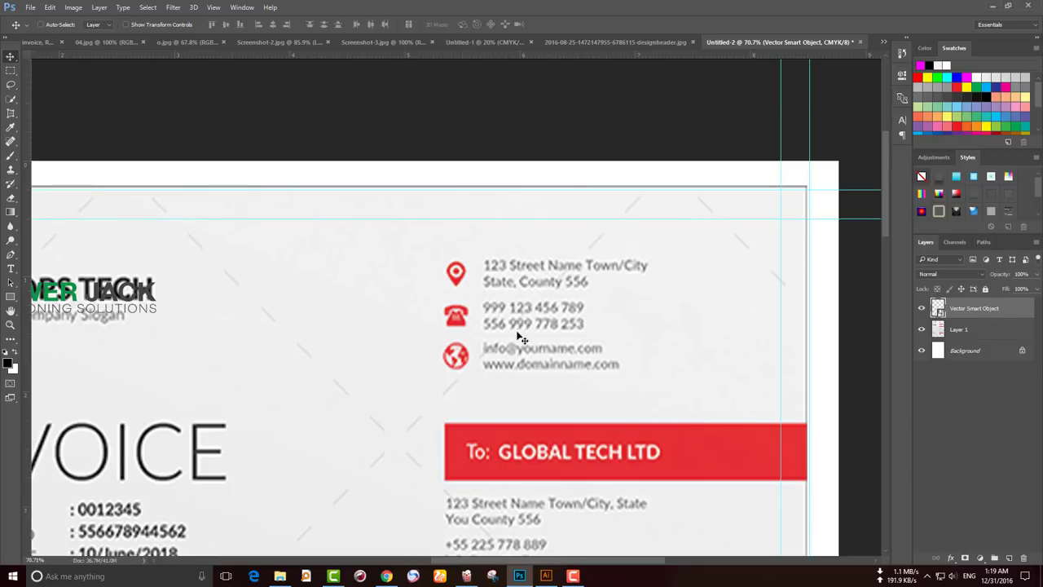
# Check the layout, view the header image, and reorder the green invoice screenshot's tab
pyautogui.scroll(-3, 517, 332)
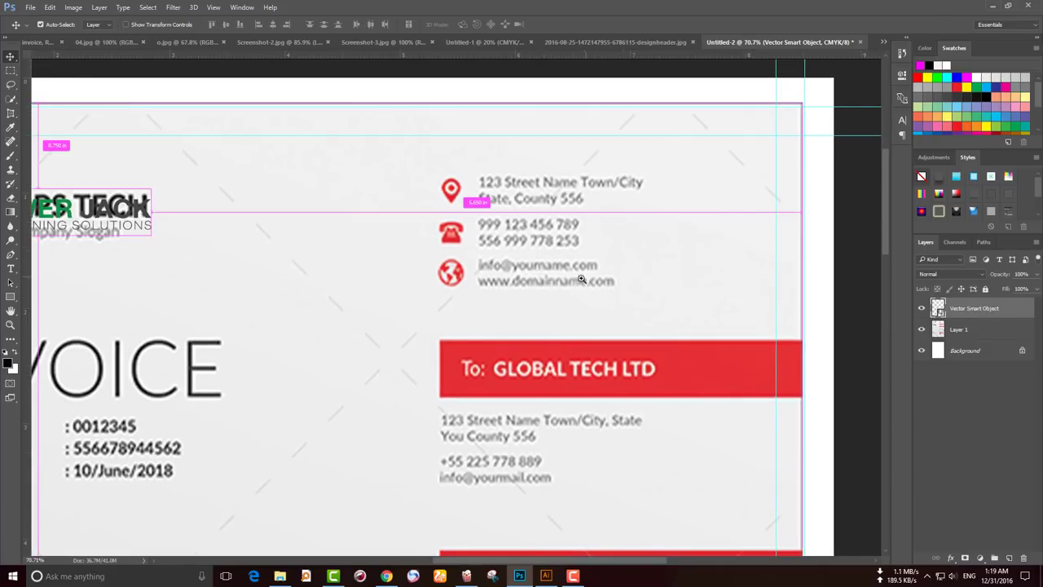
pyautogui.scroll(-3, 560, 280)
pyautogui.scroll(3, 571, 285)
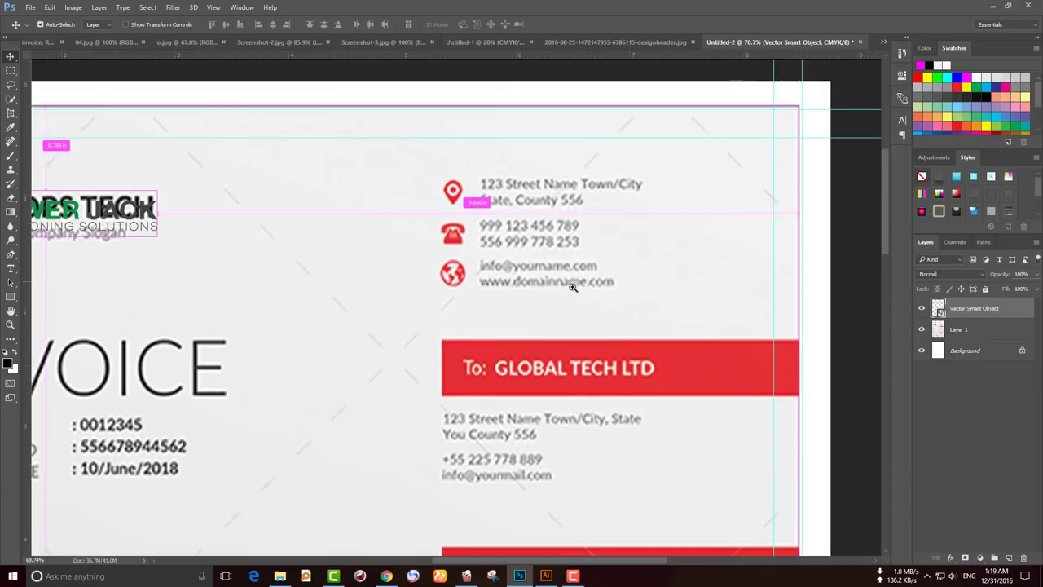
pyautogui.click(626, 44)
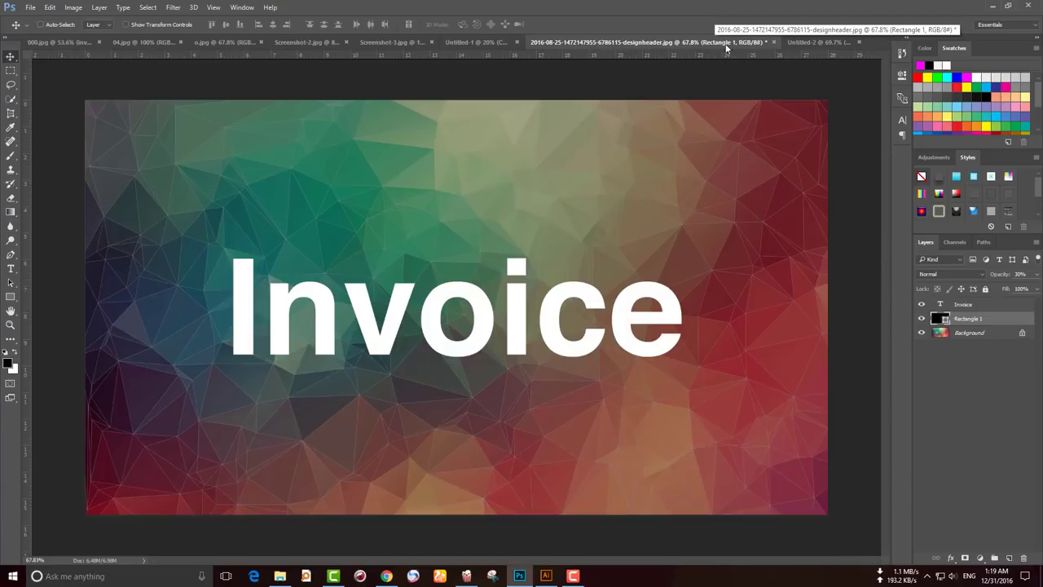
pyautogui.click(486, 44)
pyautogui.moveTo(391, 41); pyautogui.dragTo(689, 41)
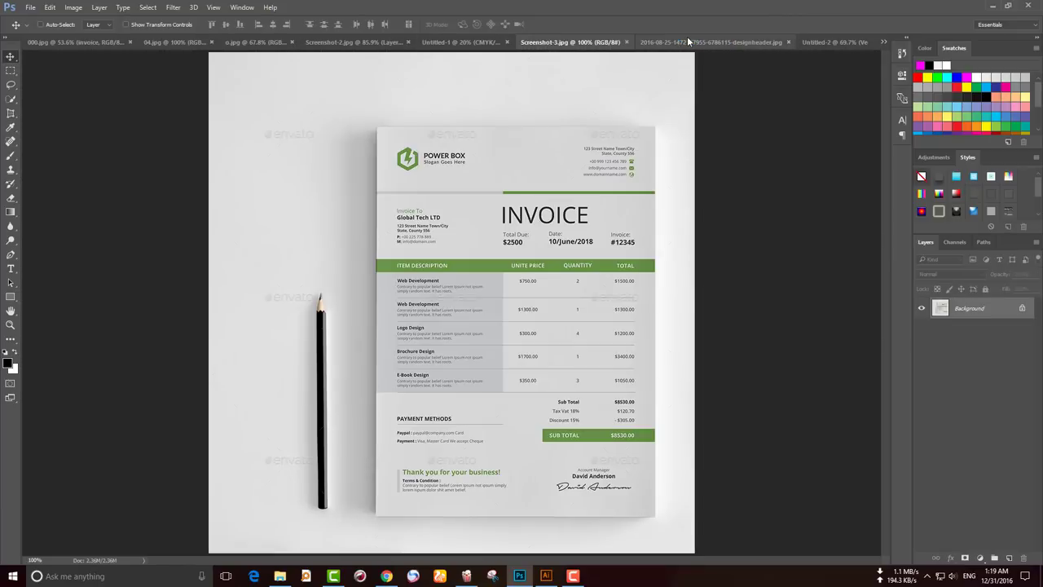
# Look through the open documents: header image, green mockup, red template and invoice layout
pyautogui.click(689, 40)
pyautogui.click(508, 45)
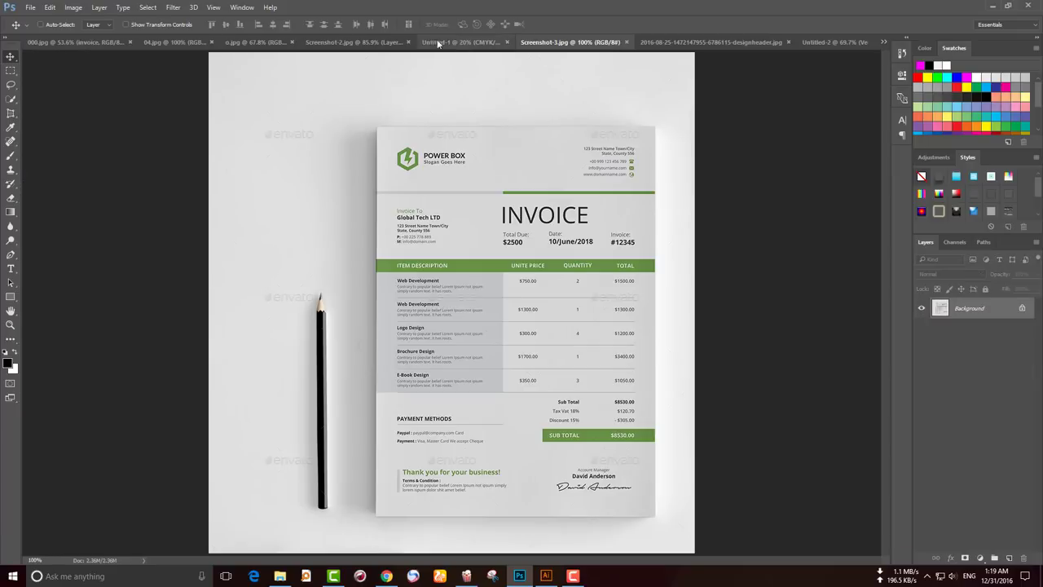
pyautogui.click(362, 41)
pyautogui.click(485, 41)
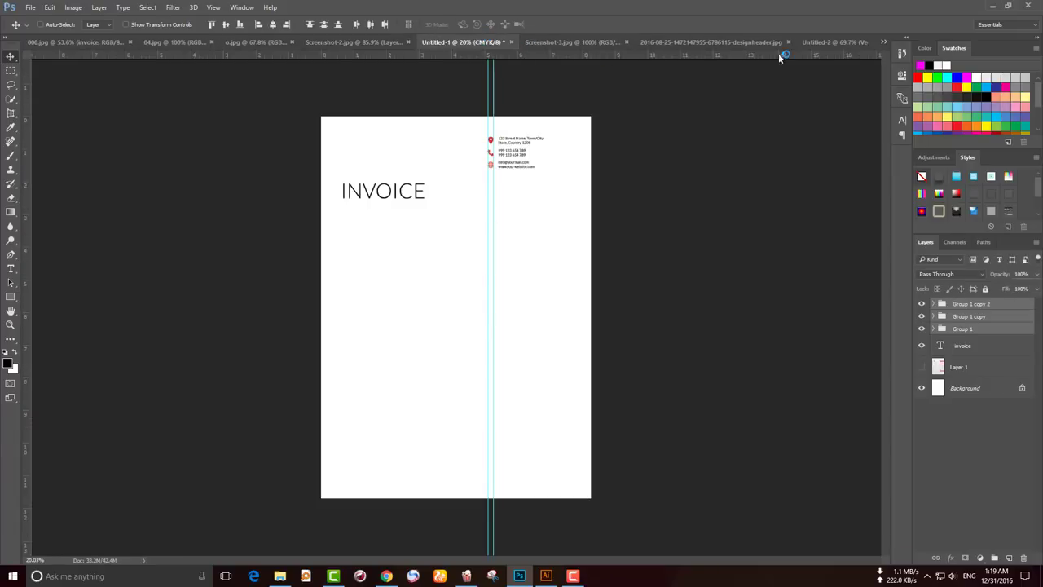
pyautogui.click(828, 42)
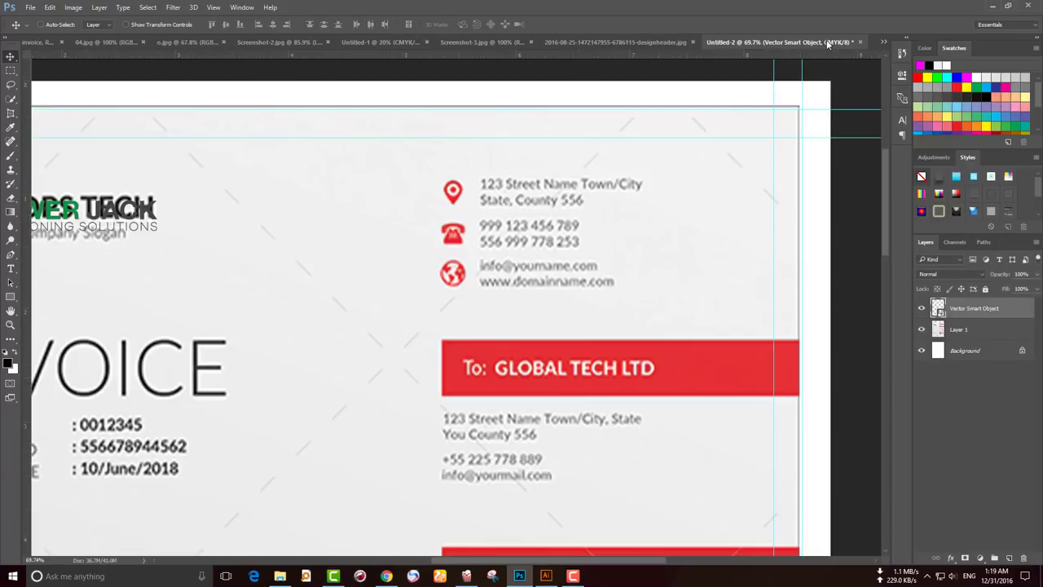
pyautogui.click(636, 42)
# Close the header image without saving and the green mockup, then switch to the INVOICE page
pyautogui.click(773, 42)
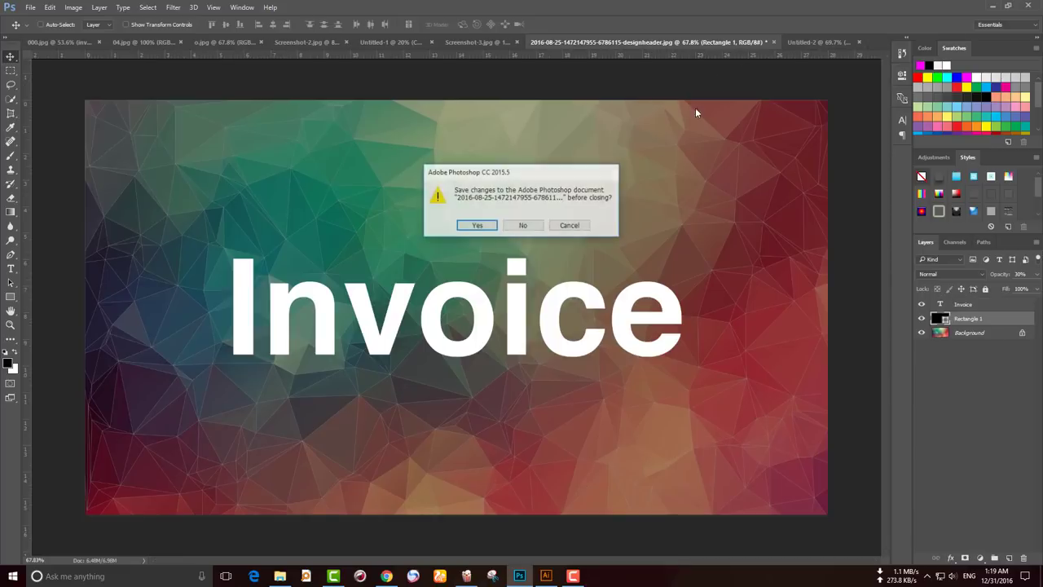
pyautogui.click(534, 228)
pyautogui.click(601, 42)
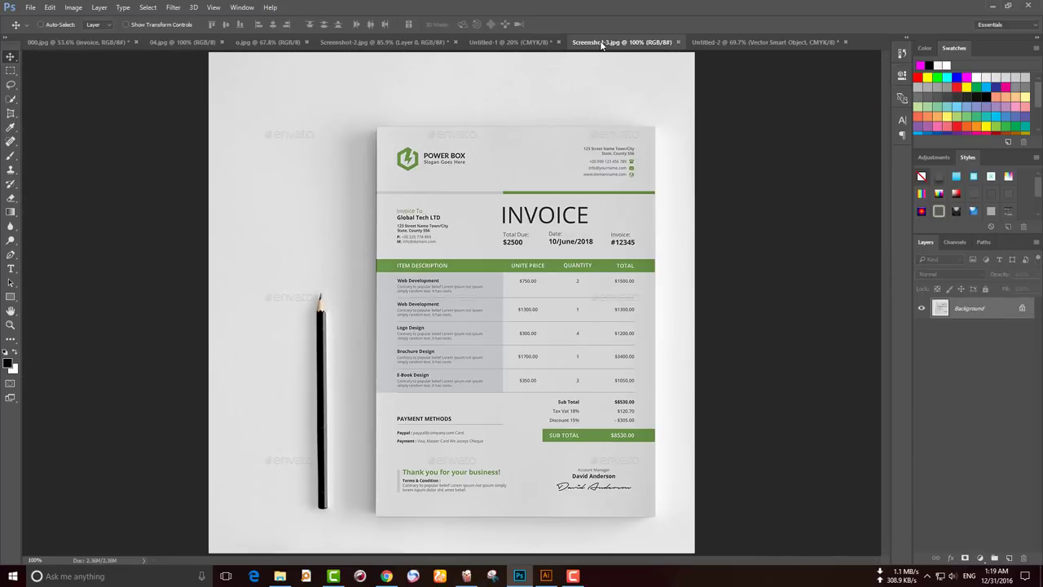
pyautogui.click(678, 42)
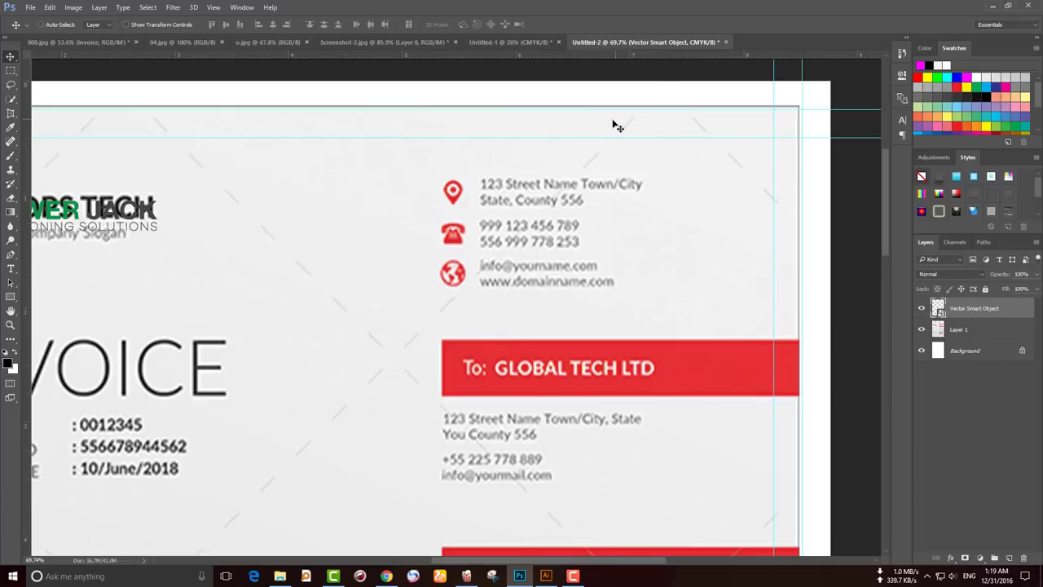
pyautogui.click(511, 42)
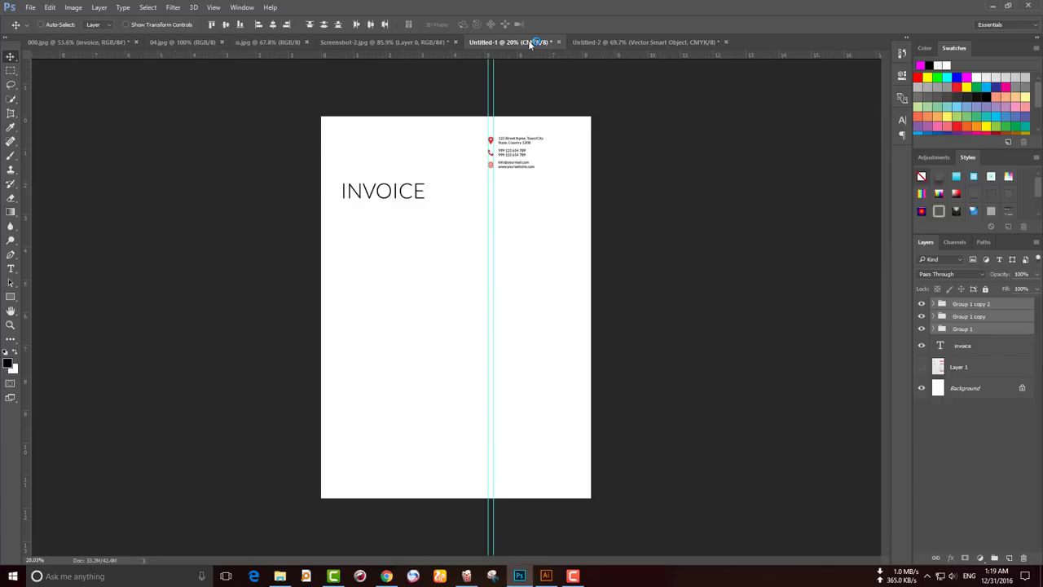
pyautogui.click(627, 41)
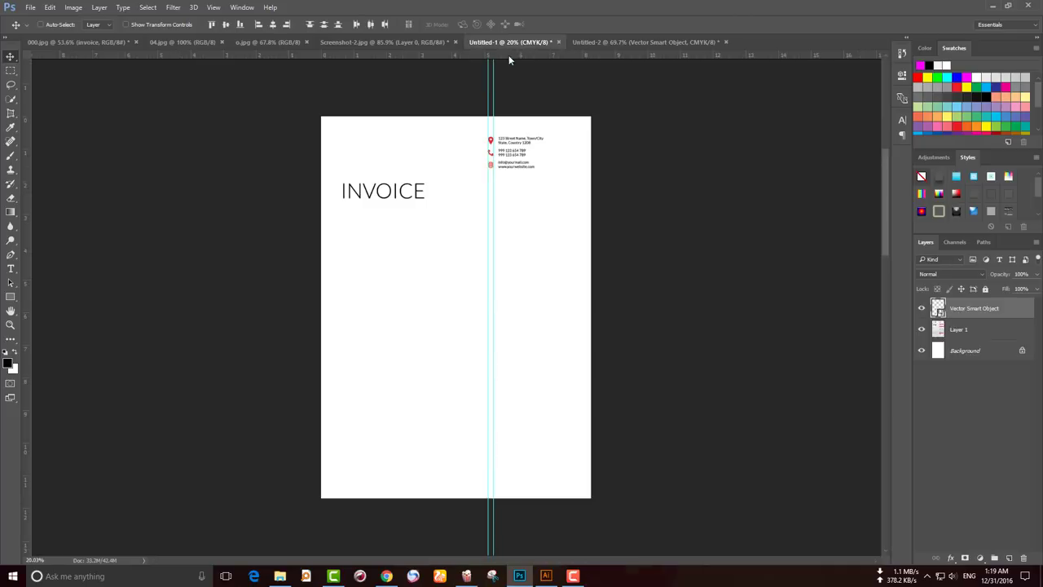
# Bring the contact-details block into the template document as one group and zoom in
pyautogui.moveTo(539, 116)
pyautogui.mouseDown()
pyautogui.moveTo(538, 167)
pyautogui.moveTo(514, 237)
pyautogui.moveTo(454, 240)
pyautogui.moveTo(553, 233)
pyautogui.mouseUp()
pyautogui.hotkey('ctrl', 'g')
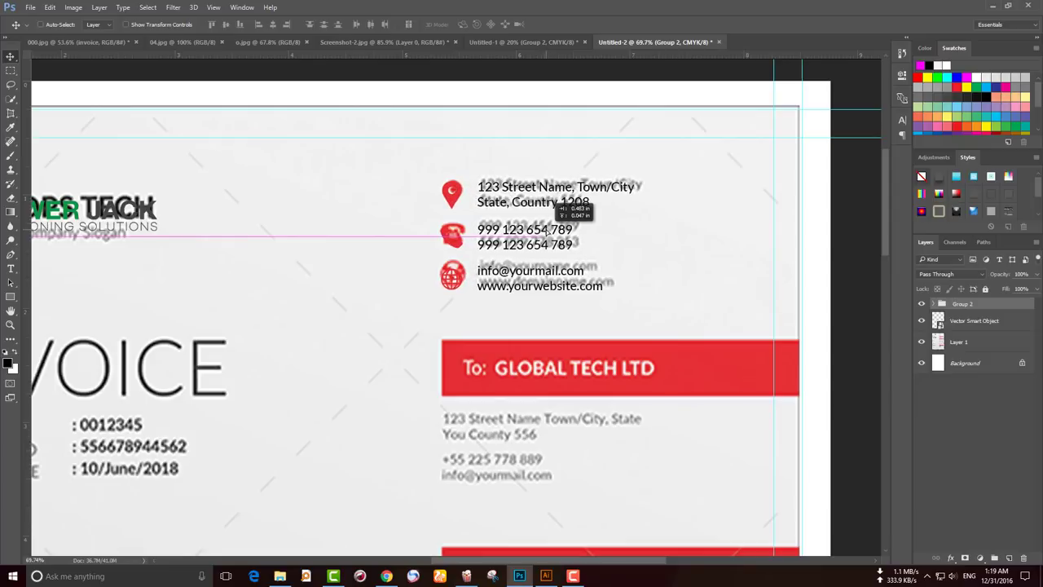
pyautogui.keyDown('ctrl'); pyautogui.click(489, 220); pyautogui.keyUp('ctrl')
pyautogui.keyDown('ctrl'); pyautogui.click(489, 220); pyautogui.keyUp('ctrl')
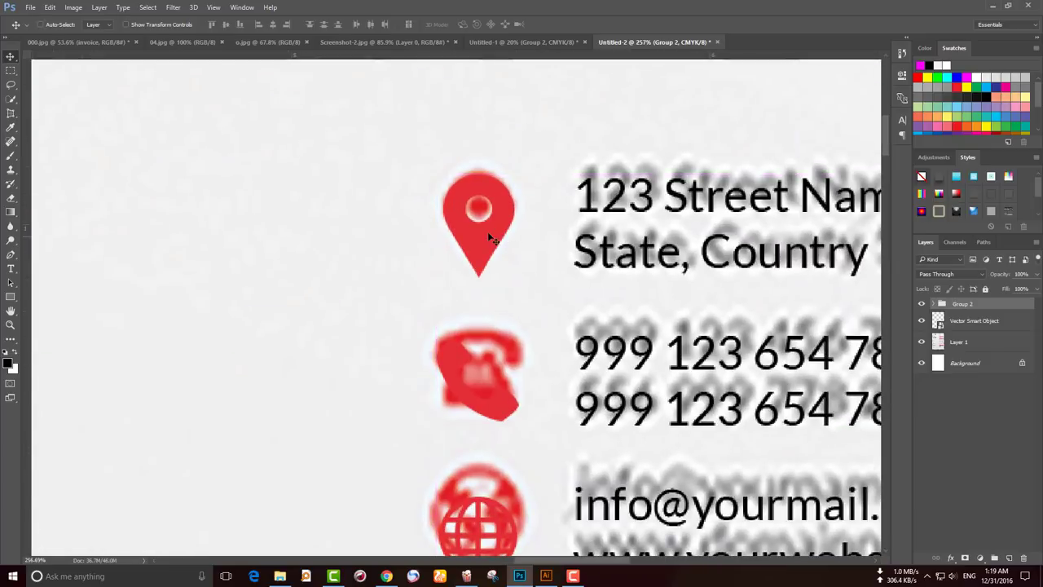
pyautogui.scroll(-5, 506, 303)
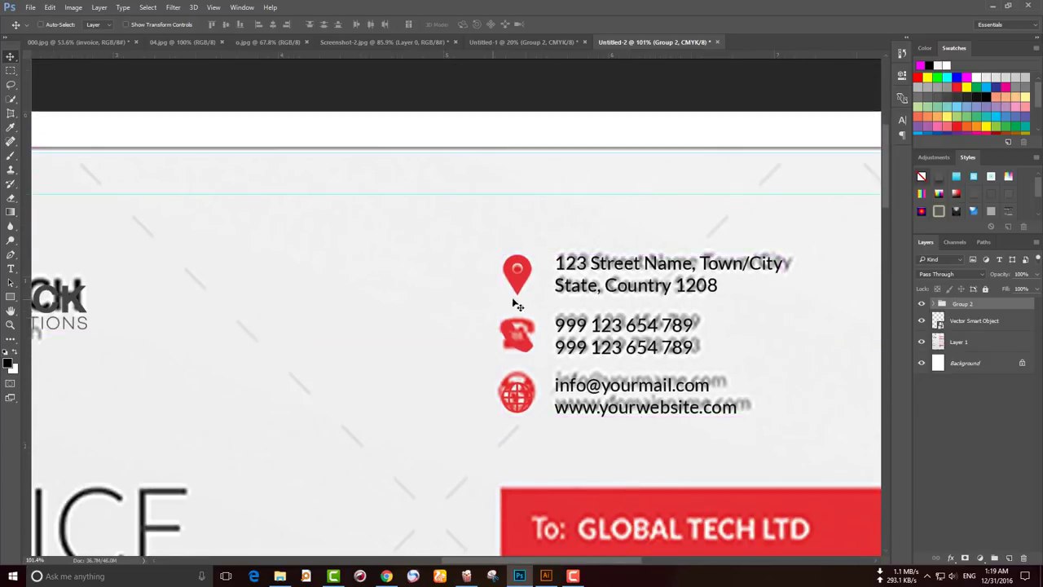
# Set the address text to Lato Regular 8 pt and commit it
pyautogui.press('t')
pyautogui.click(637, 263)
pyautogui.hotkey('ctrl', 'a')
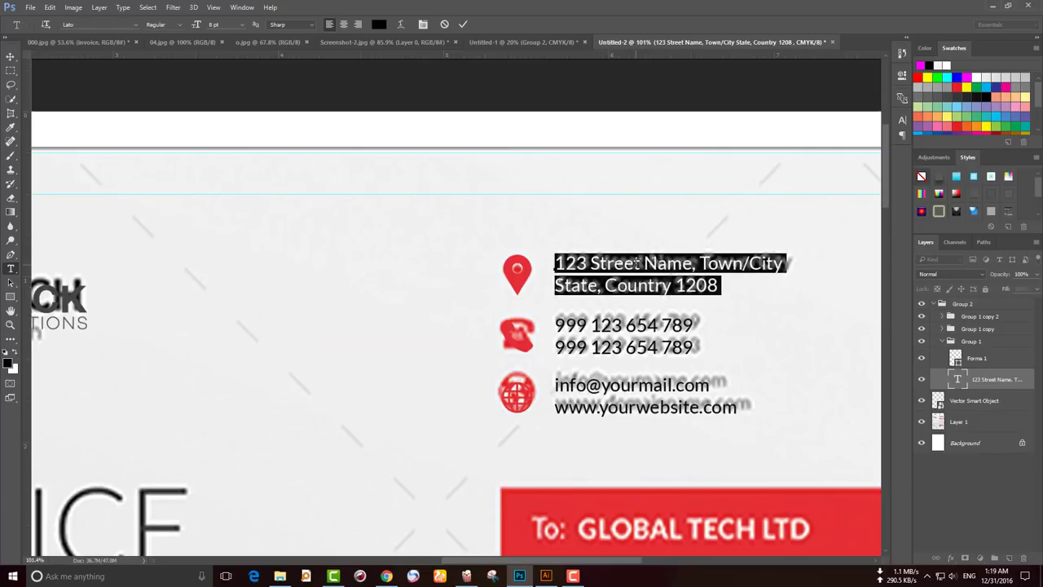
pyautogui.click(902, 121)
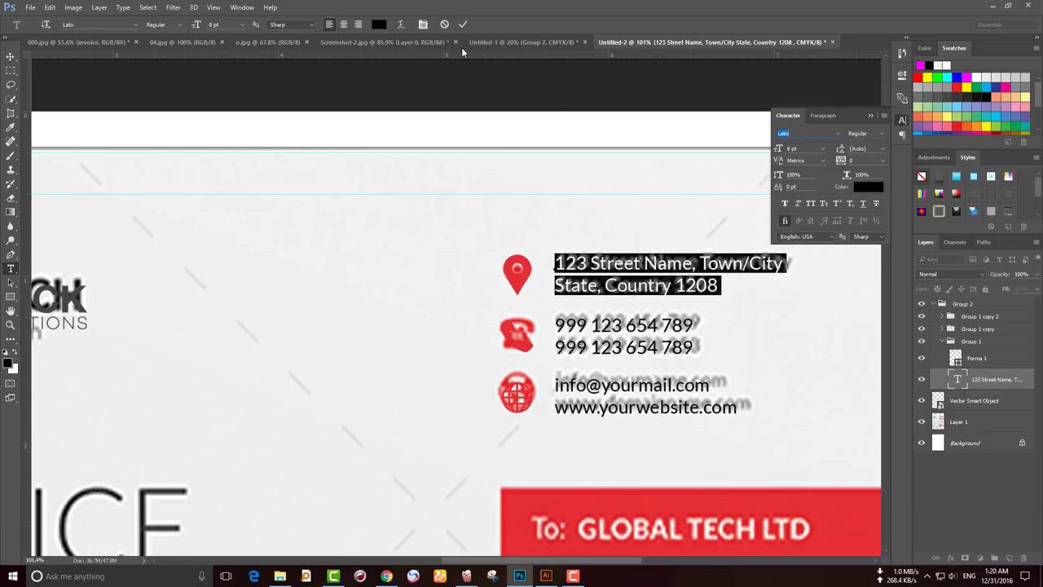
pyautogui.click(463, 24)
# Select the contact-details group and hide the template overlay layer
pyautogui.click(10, 56)
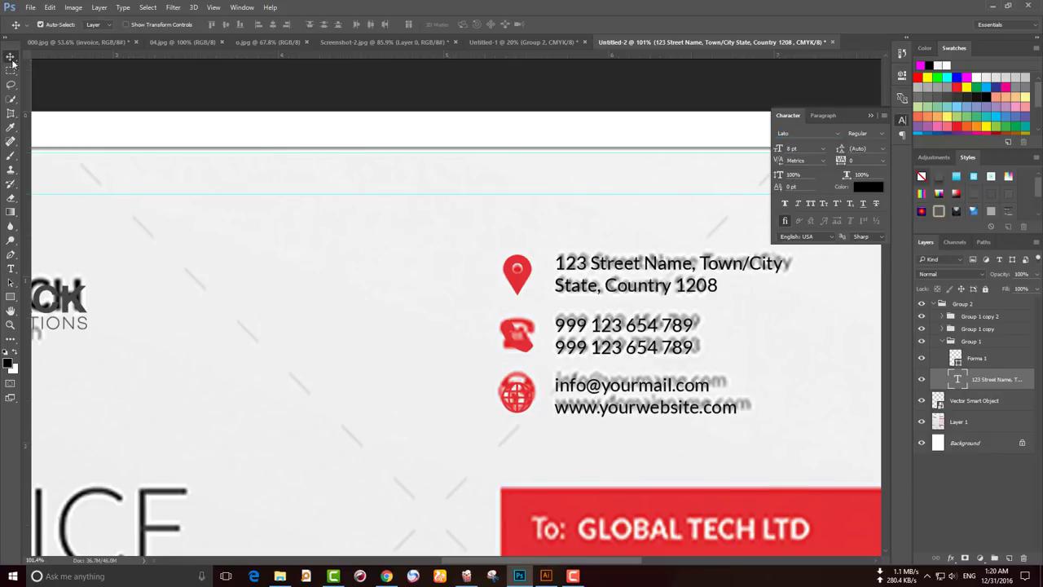
pyautogui.scroll(-2, 424, 299)
pyautogui.scroll(-2, 438, 298)
pyautogui.scroll(6, 527, 319)
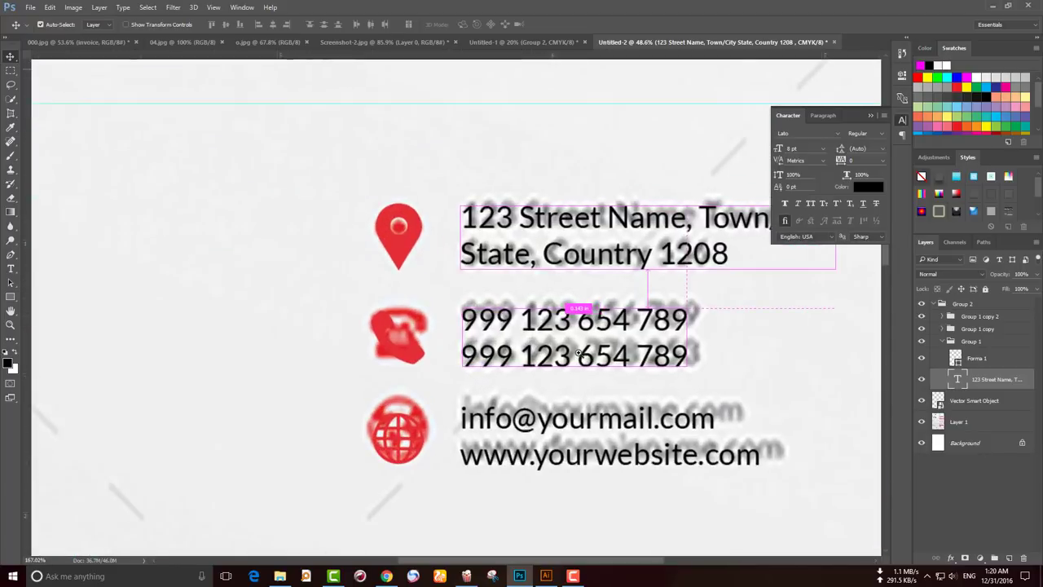
pyautogui.click(935, 305)
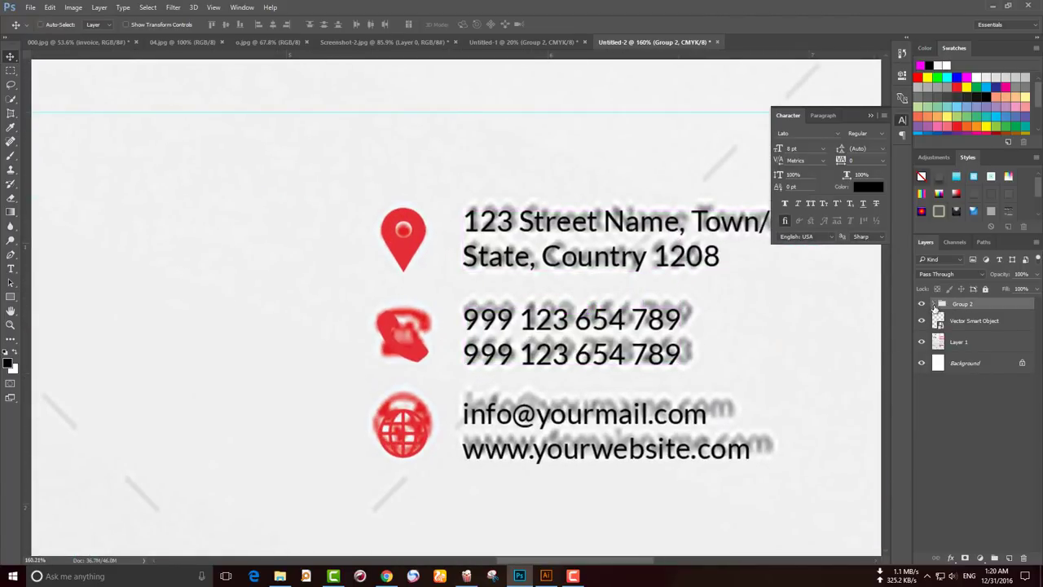
pyautogui.click(922, 342)
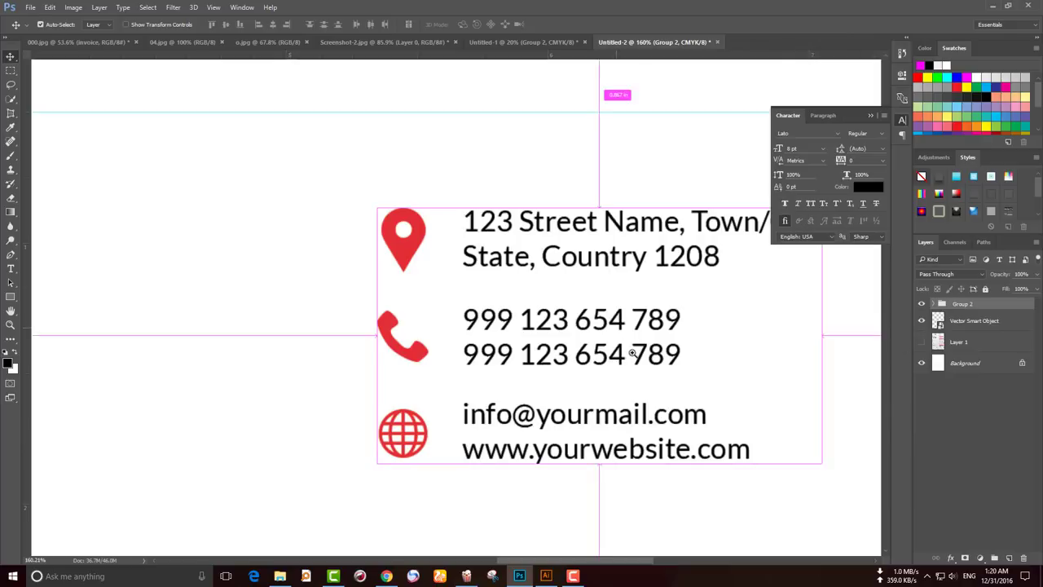
pyautogui.scroll(1, 636, 353)
pyautogui.scroll(1, 635, 352)
pyautogui.scroll(3, 633, 285)
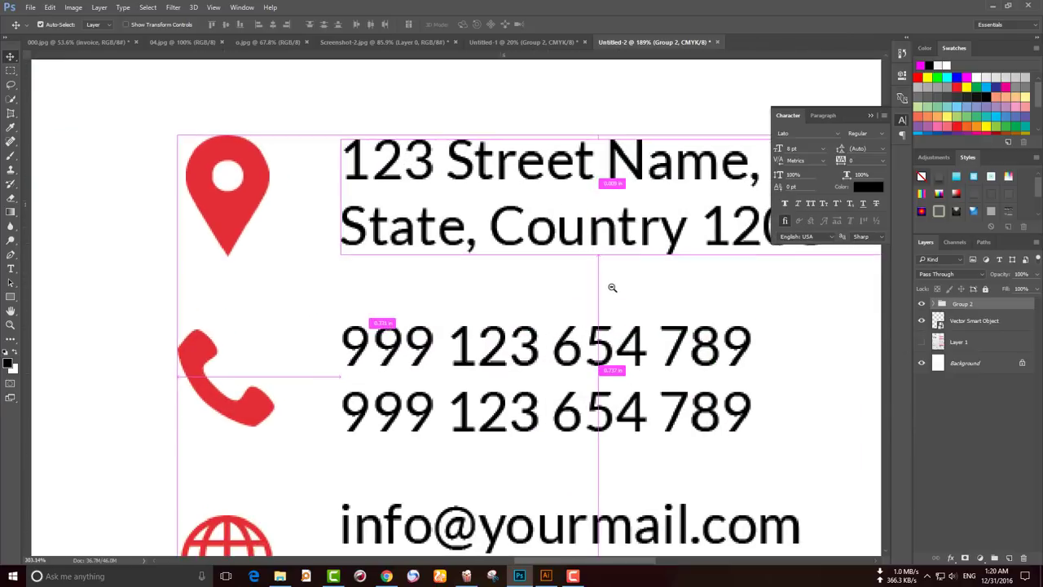
# Colour the address, phone and email/web text layers dark grey 3d3d3d
pyautogui.keyDown('ctrl'); pyautogui.click(616, 244); pyautogui.keyUp('ctrl')
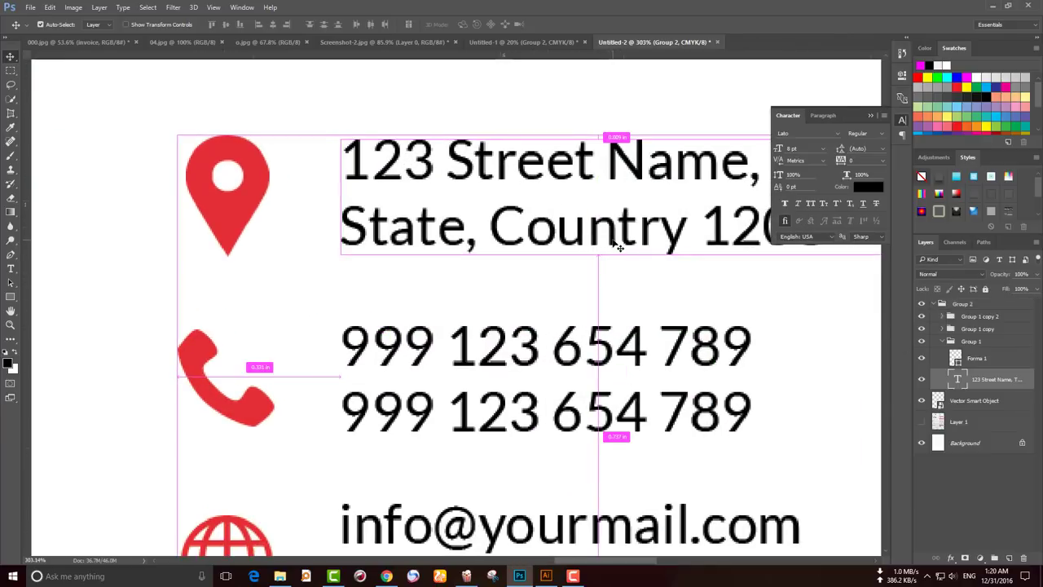
pyautogui.keyDown('shift'); pyautogui.click(628, 361); pyautogui.keyUp('shift')
pyautogui.scroll(-2, 604, 420)
pyautogui.keyDown('ctrl'); pyautogui.keyDown('shift'); pyautogui.click(638, 444); pyautogui.keyUp('shift'); pyautogui.keyUp('ctrl')
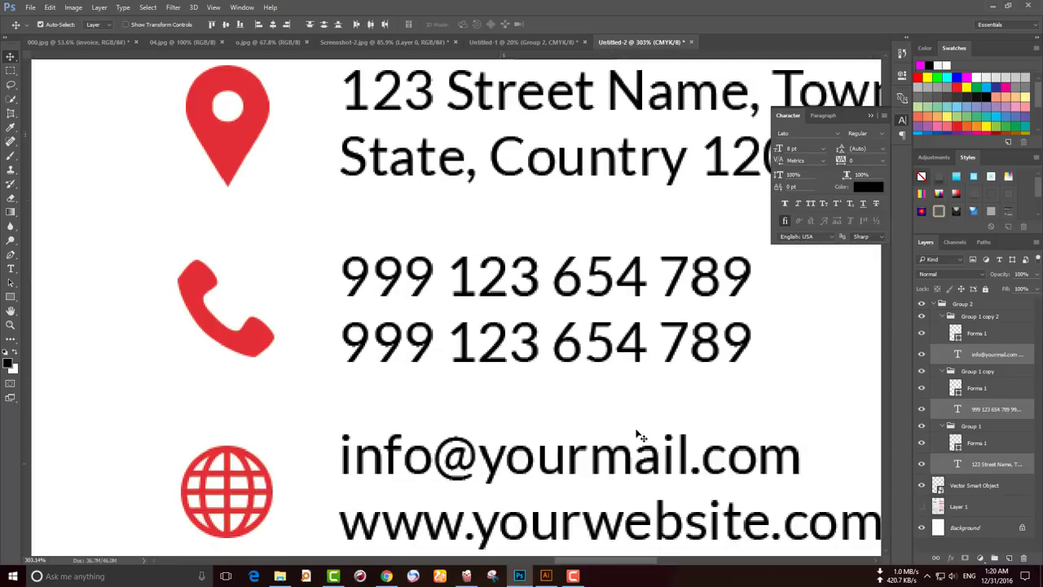
pyautogui.click(868, 186)
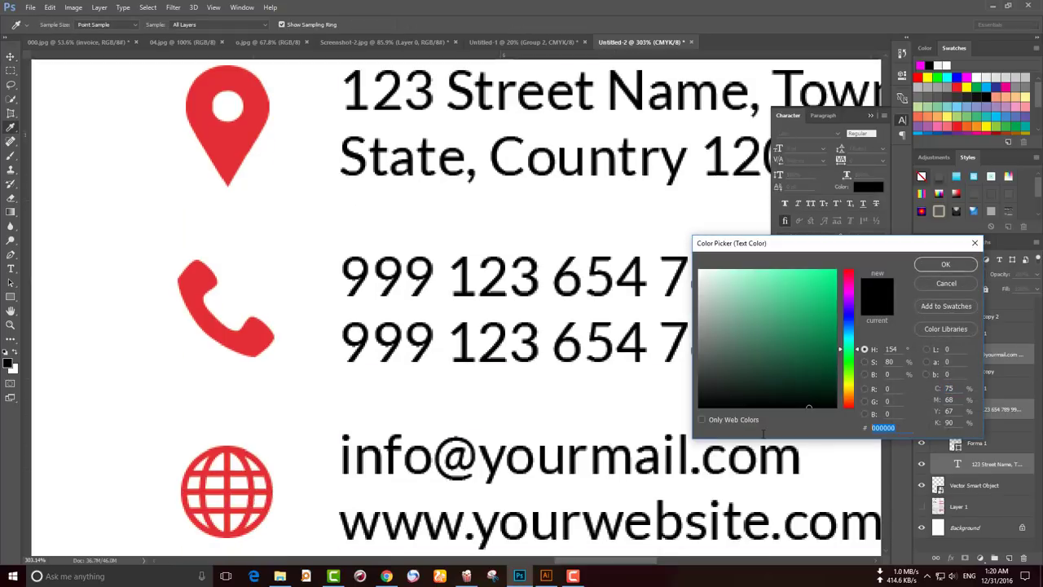
pyautogui.write('3d')
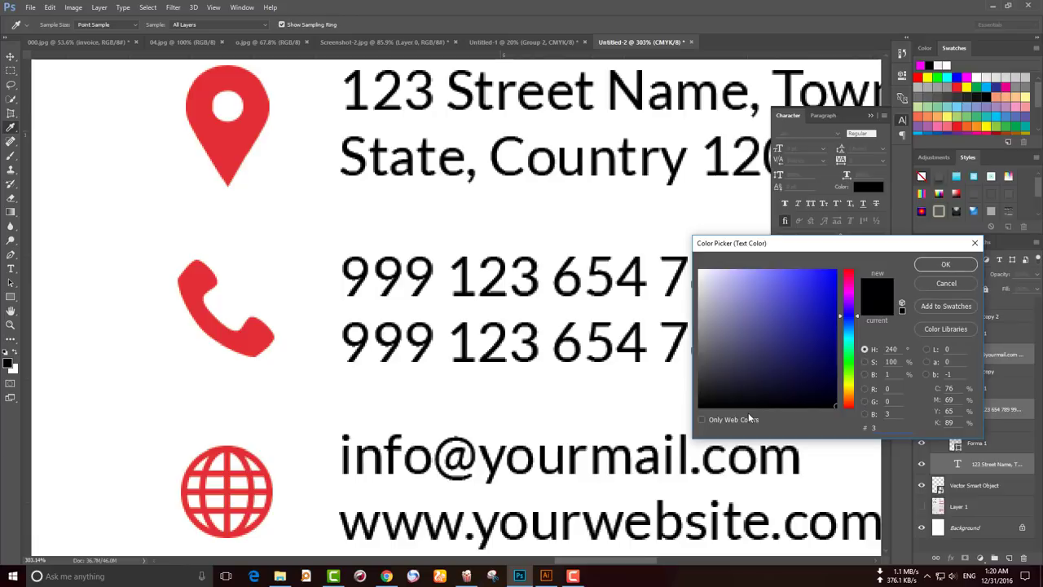
pyautogui.write('3d3d')
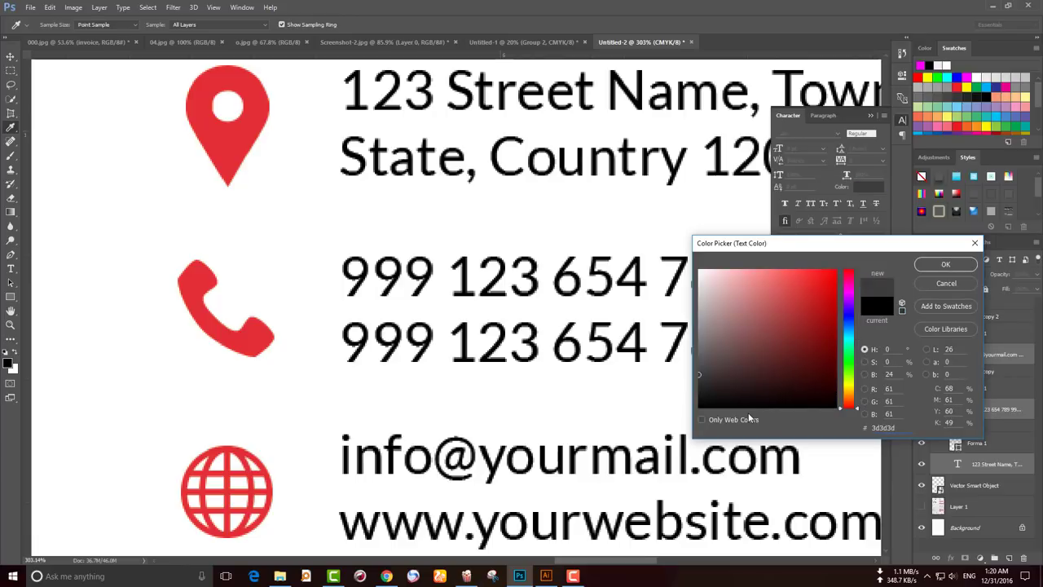
pyautogui.click(946, 266)
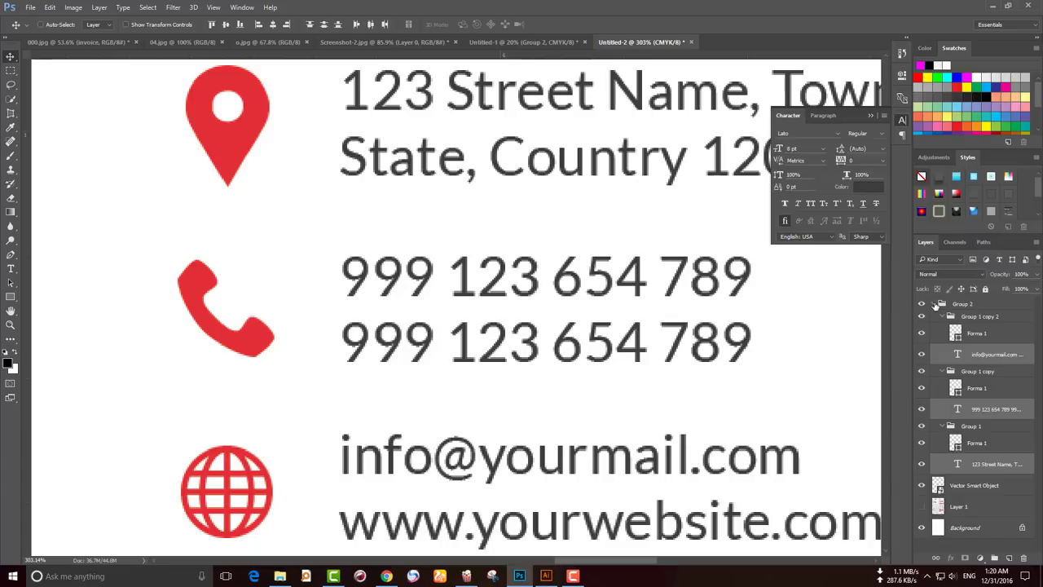
pyautogui.click(943, 304)
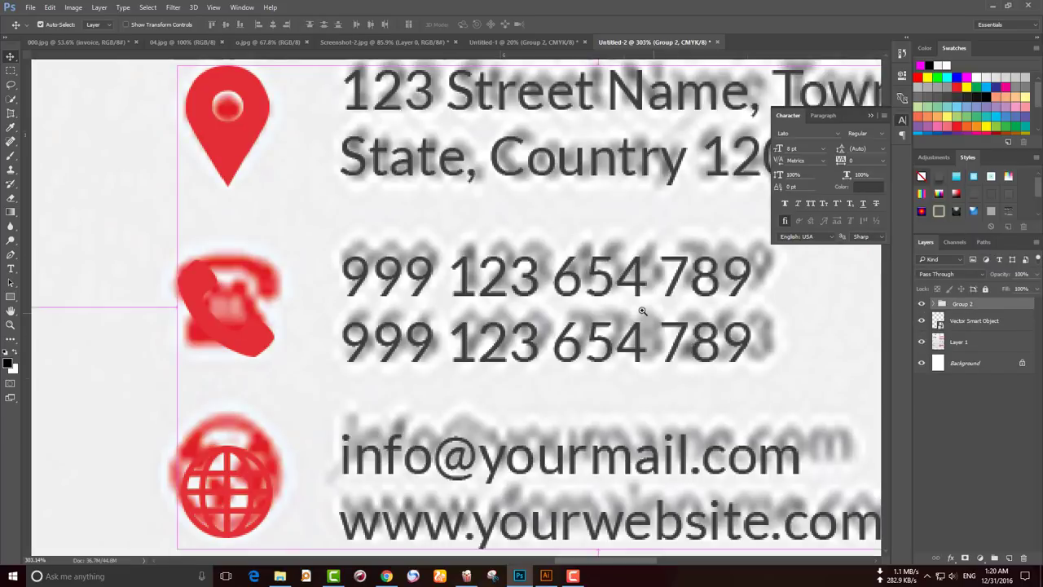
pyautogui.scroll(-3, 643, 311)
pyautogui.scroll(-2, 643, 311)
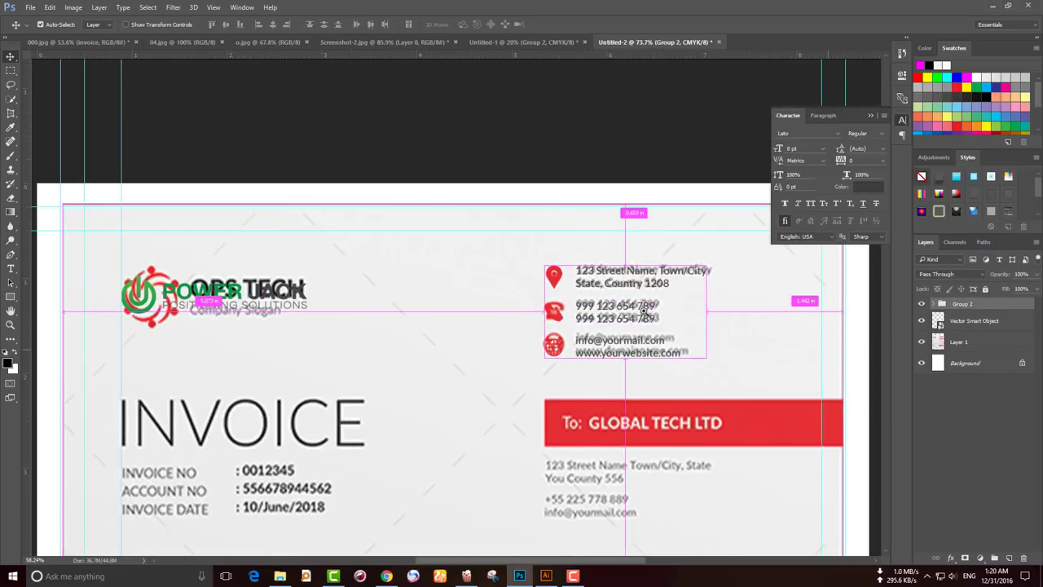
pyautogui.scroll(-3, 642, 311)
pyautogui.scroll(1, 131, 383)
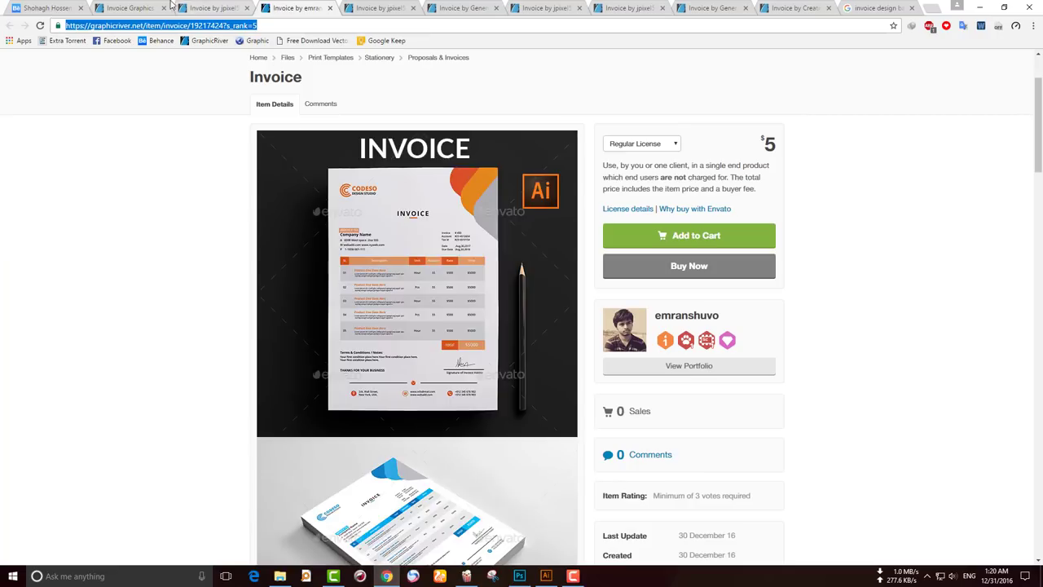
# Compare against the GraphicRiver invoice reference in the browser, then return to Photoshop
pyautogui.click(204, 6)
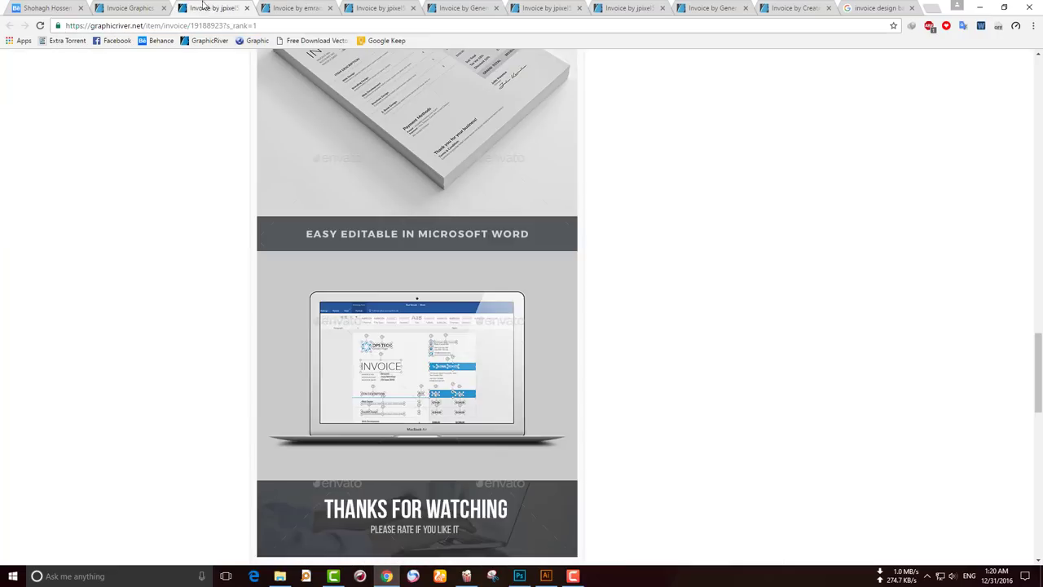
pyautogui.click(141, 7)
pyautogui.doubleClick(430, 175)
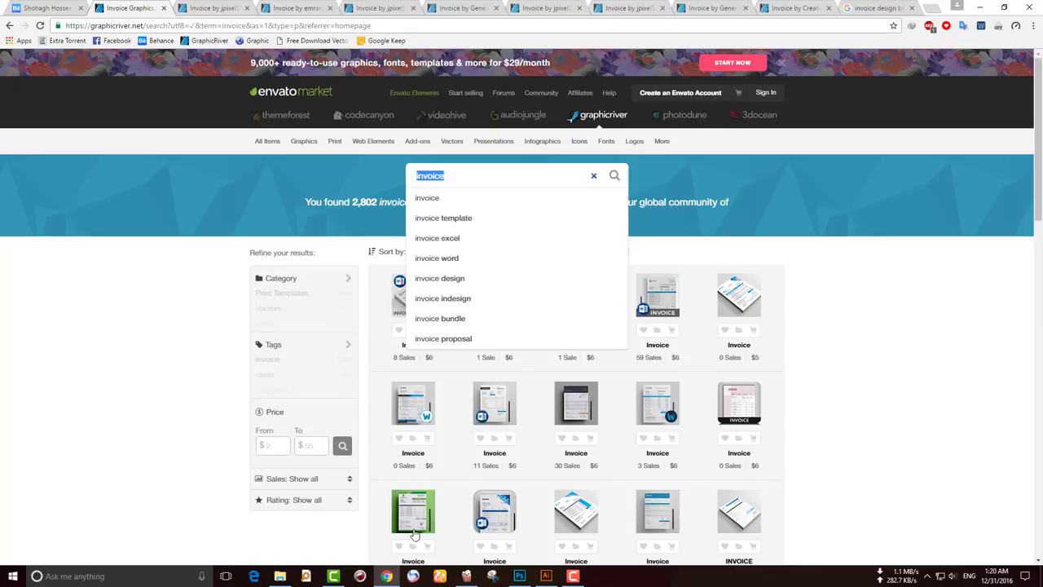
pyautogui.click(519, 576)
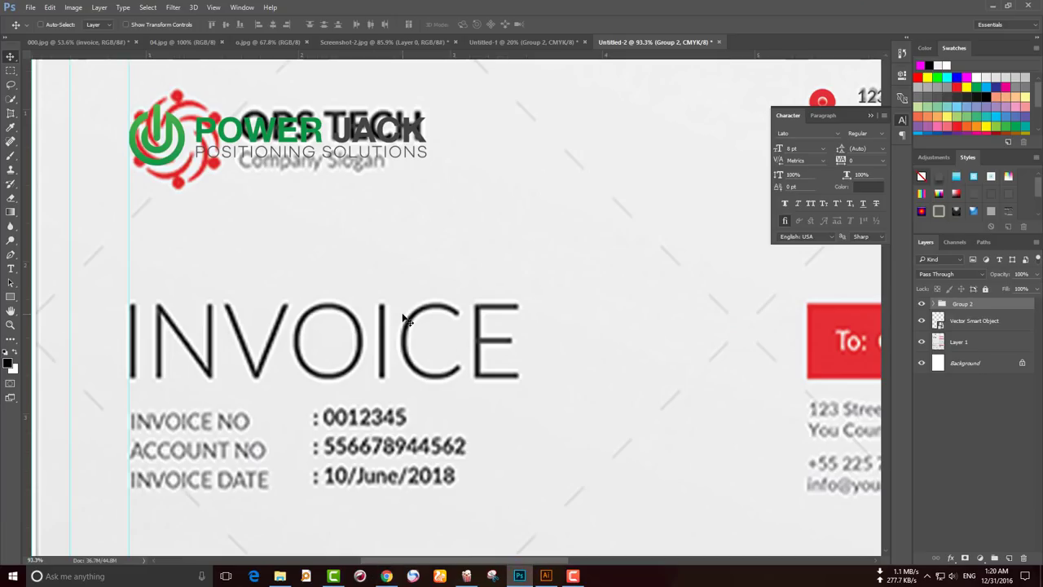
# Type 'invoice' above the template heading, set in all caps at 50 pt
pyautogui.press('t')
pyautogui.click(395, 262)
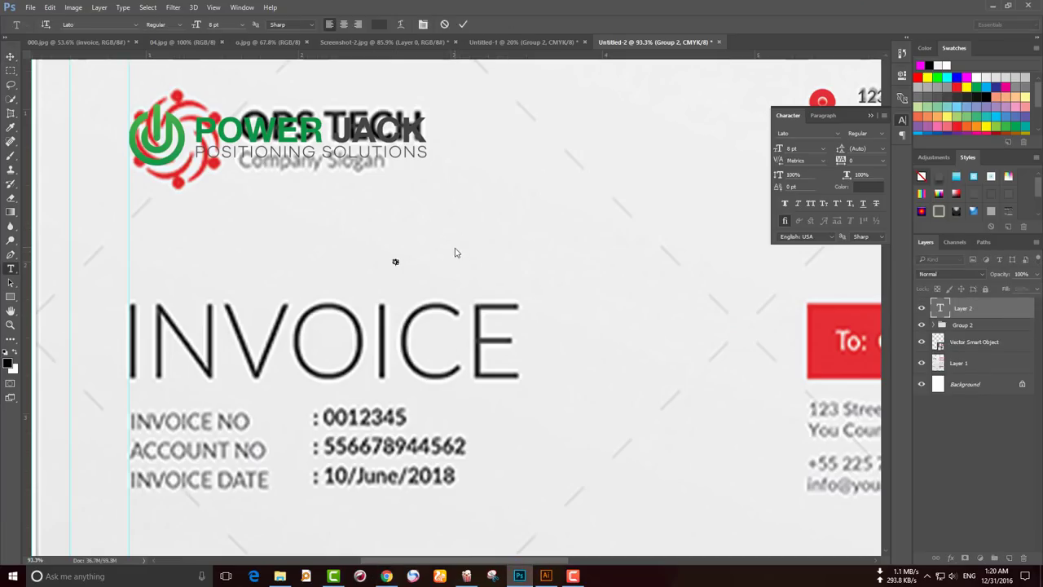
pyautogui.click(419, 257)
pyautogui.click(419, 242)
pyautogui.write('invoice')
pyautogui.hotkey('ctrl', 'a')
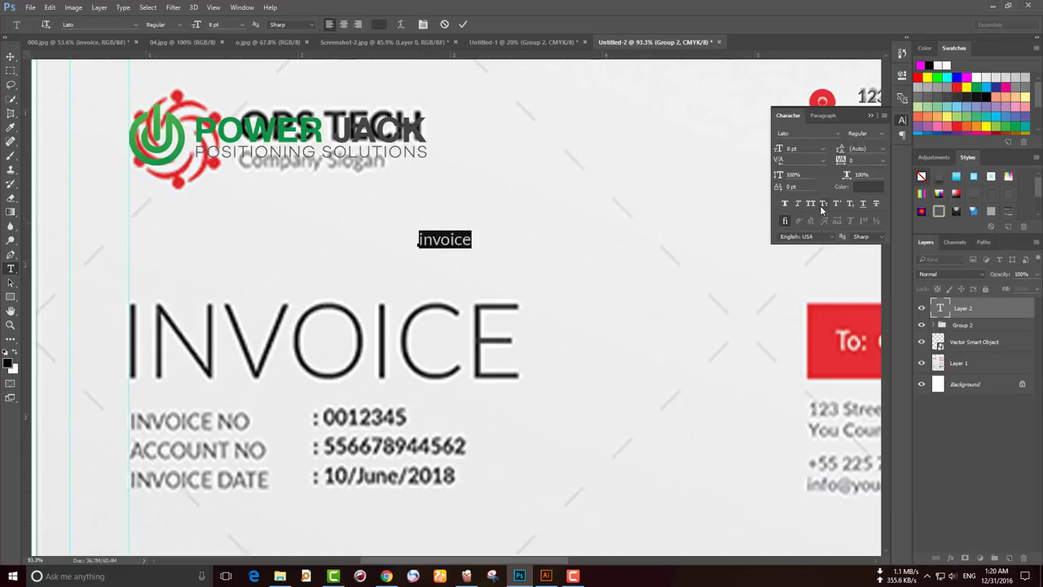
pyautogui.click(811, 204)
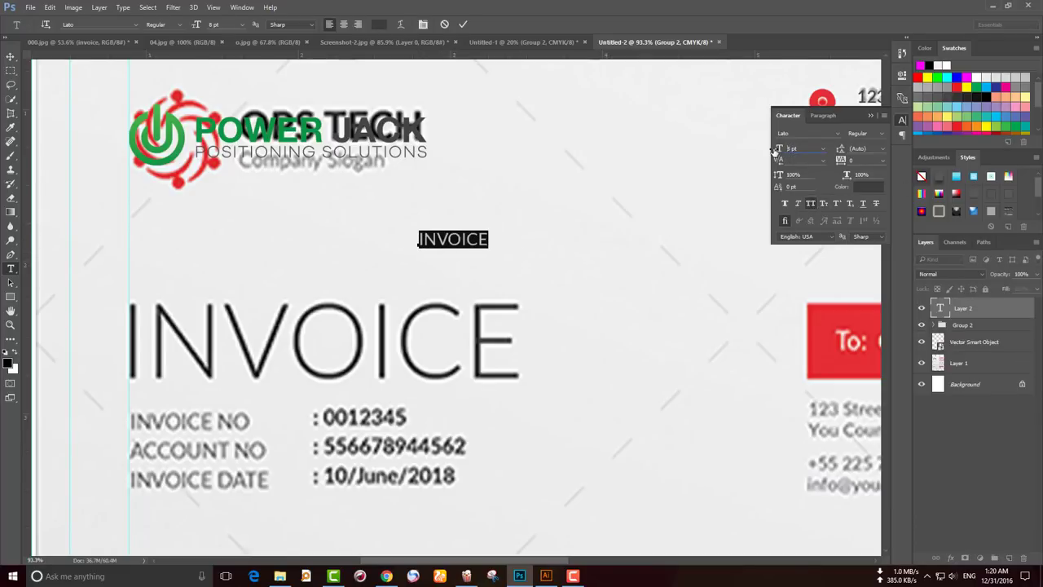
pyautogui.write('50')
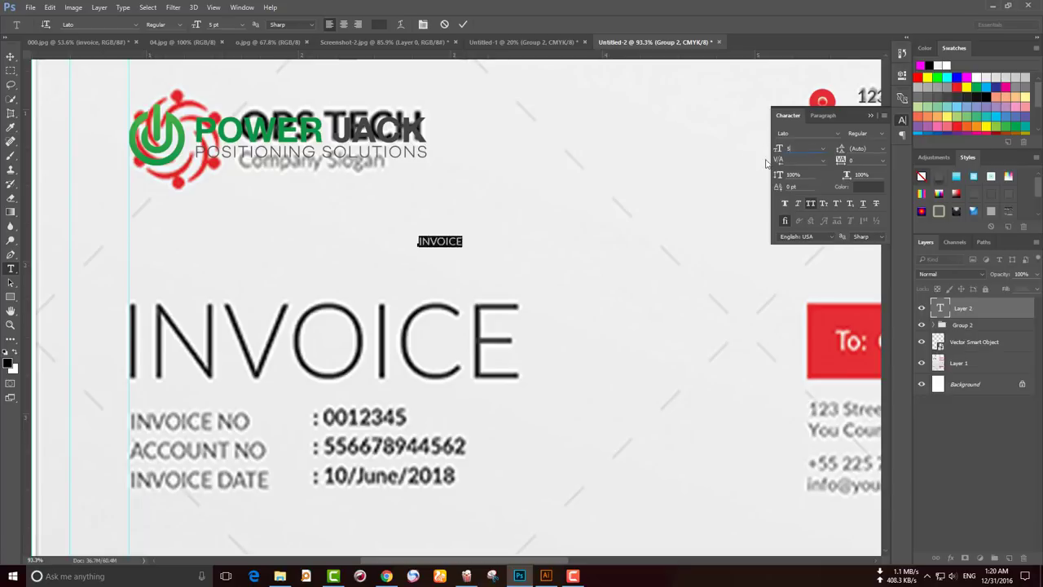
pyautogui.press('Return')
# Switch the INVOICE heading to Light weight and drag it over the template's heading
pyautogui.click(880, 138)
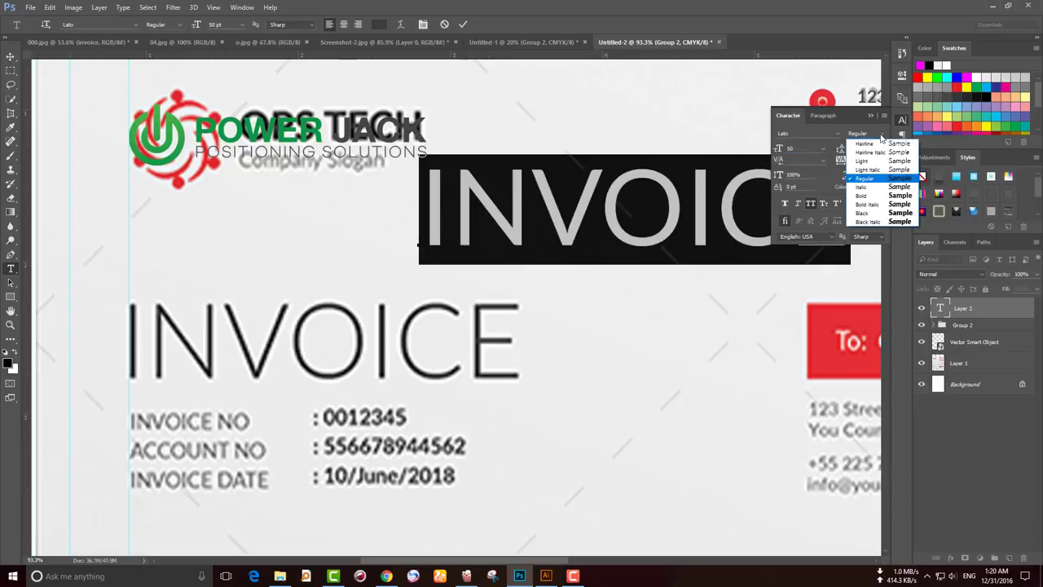
pyautogui.click(864, 155)
pyautogui.click(11, 56)
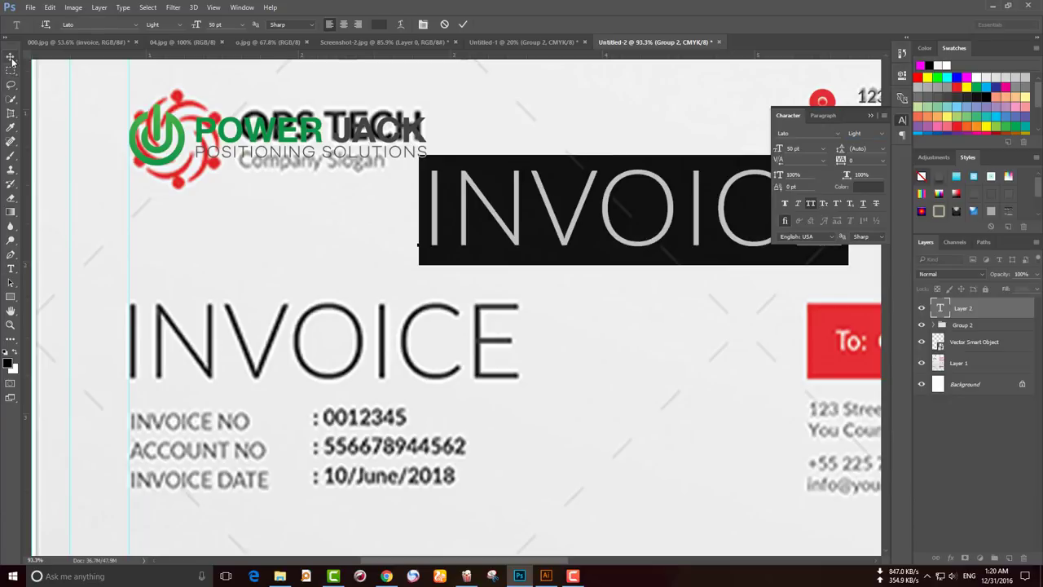
pyautogui.moveTo(603, 228)
pyautogui.mouseDown()
pyautogui.moveTo(318, 278)
pyautogui.moveTo(300, 362)
pyautogui.mouseUp()
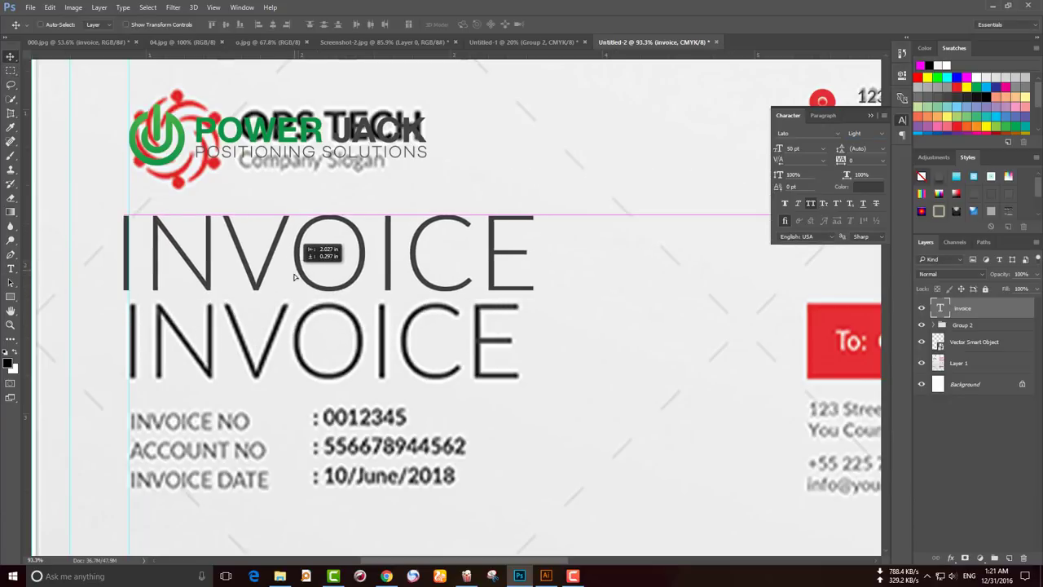
# Resize the INVOICE heading to 48 pt and nudge it into line with the template
pyautogui.press('t')
pyautogui.click(299, 362)
pyautogui.hotkey('ctrl', 'a')
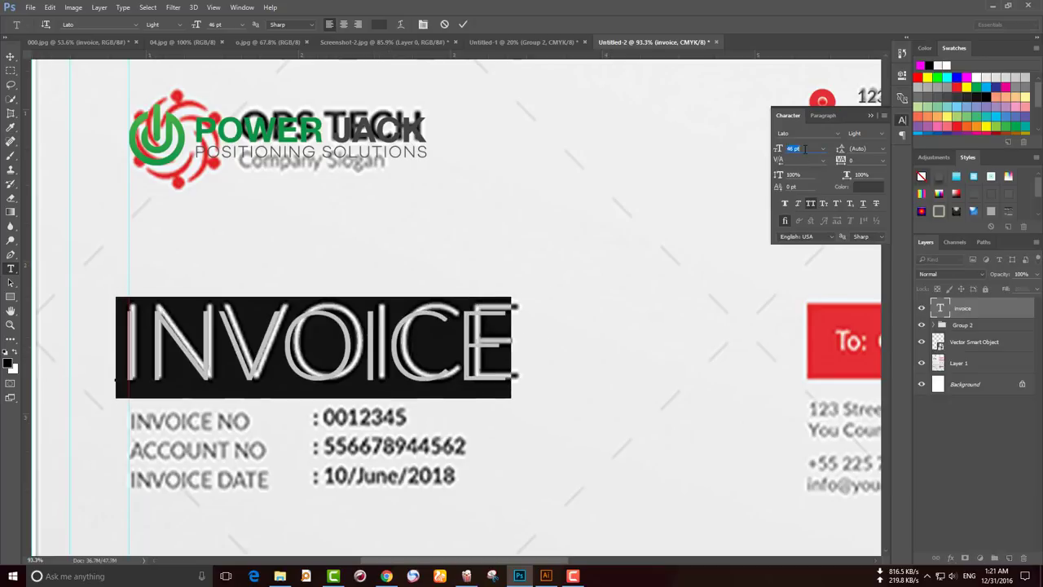
pyautogui.scroll(-1, 804, 148)
pyautogui.scroll(-1, 805, 149)
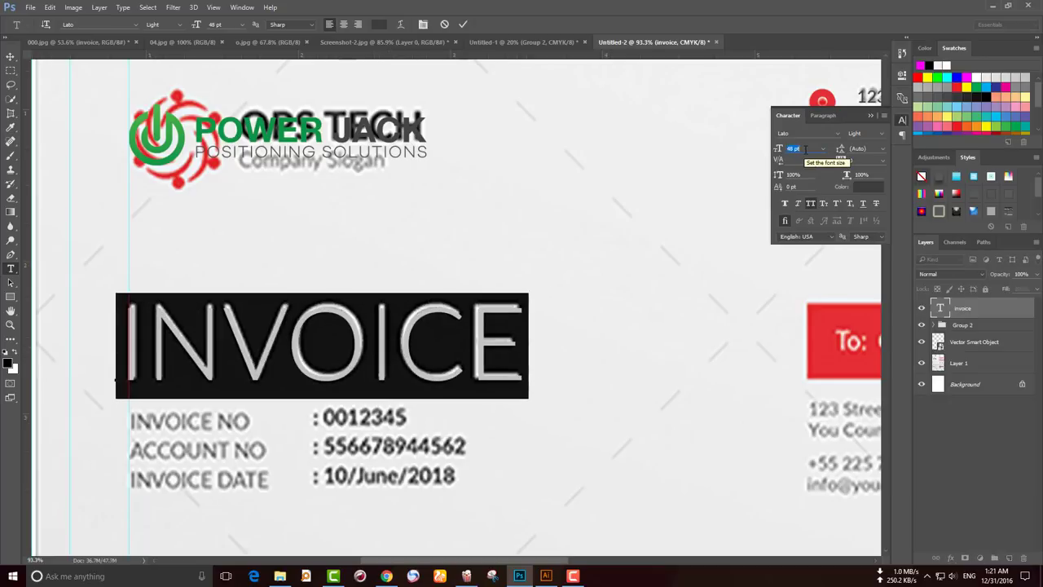
pyautogui.scroll(-1, 805, 148)
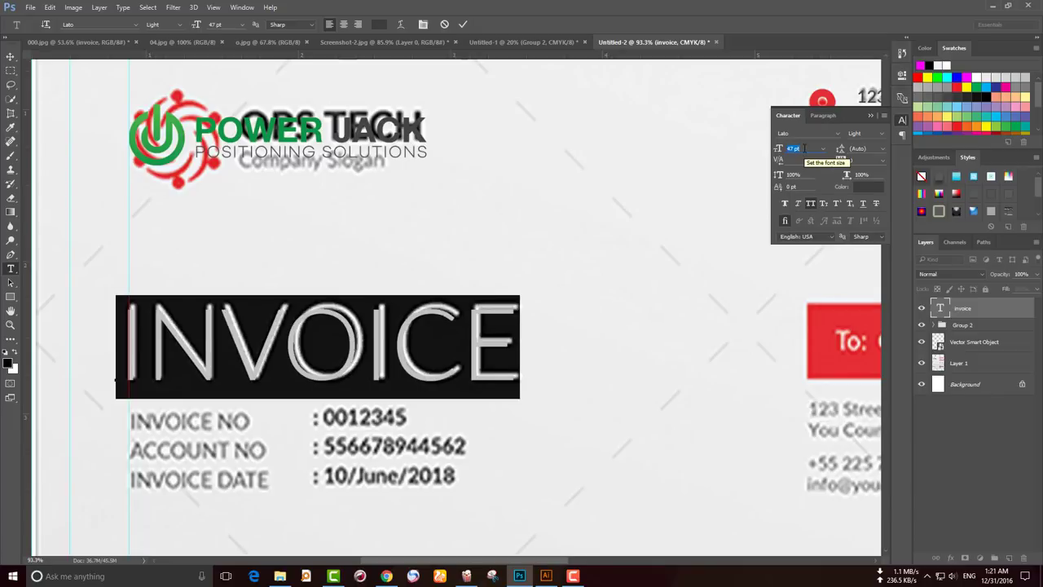
pyautogui.scroll(1, 804, 148)
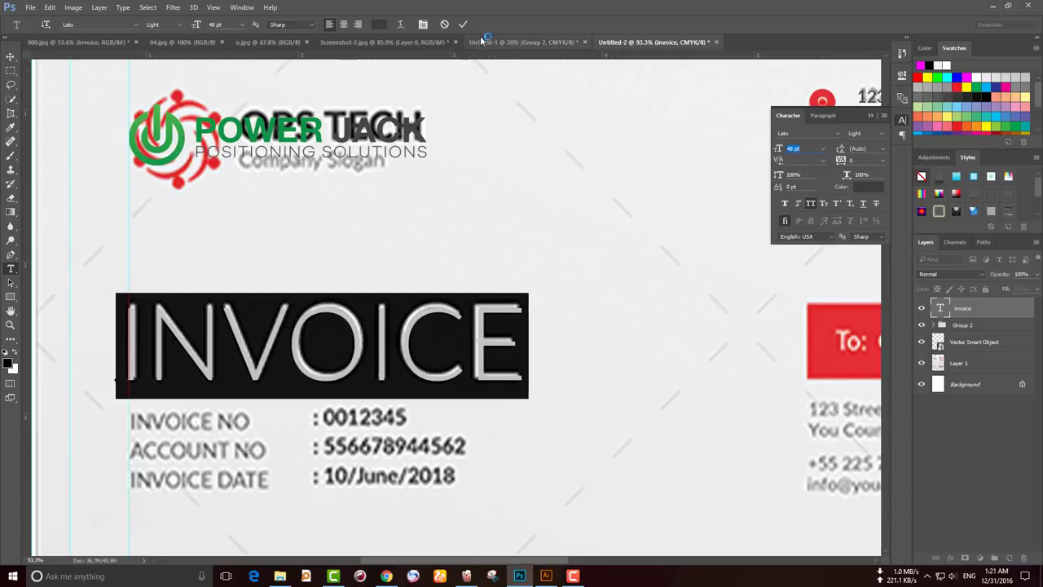
pyautogui.click(463, 24)
pyautogui.click(11, 56)
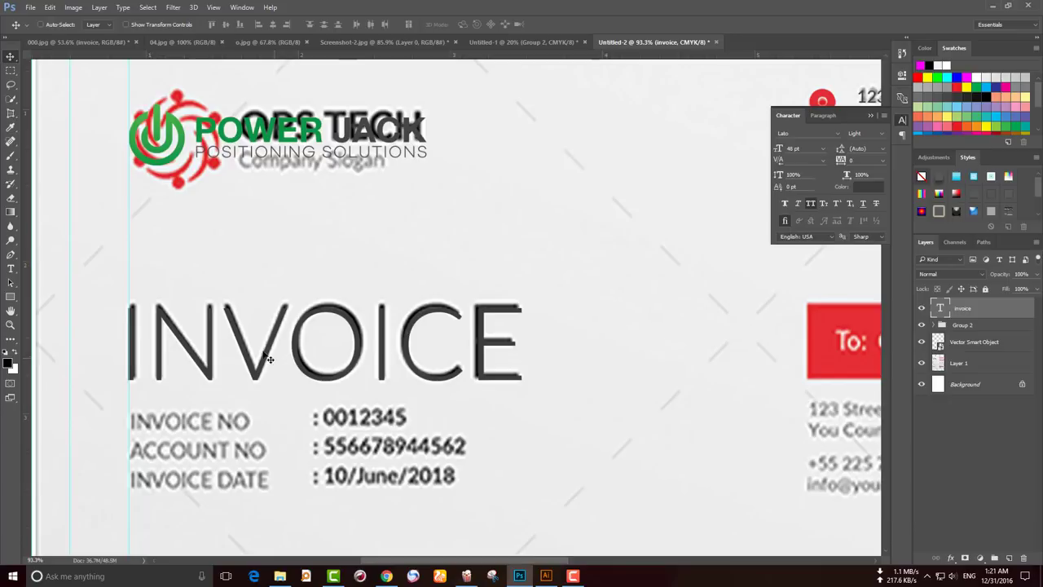
pyautogui.moveTo(267, 349); pyautogui.dragTo(266, 351)
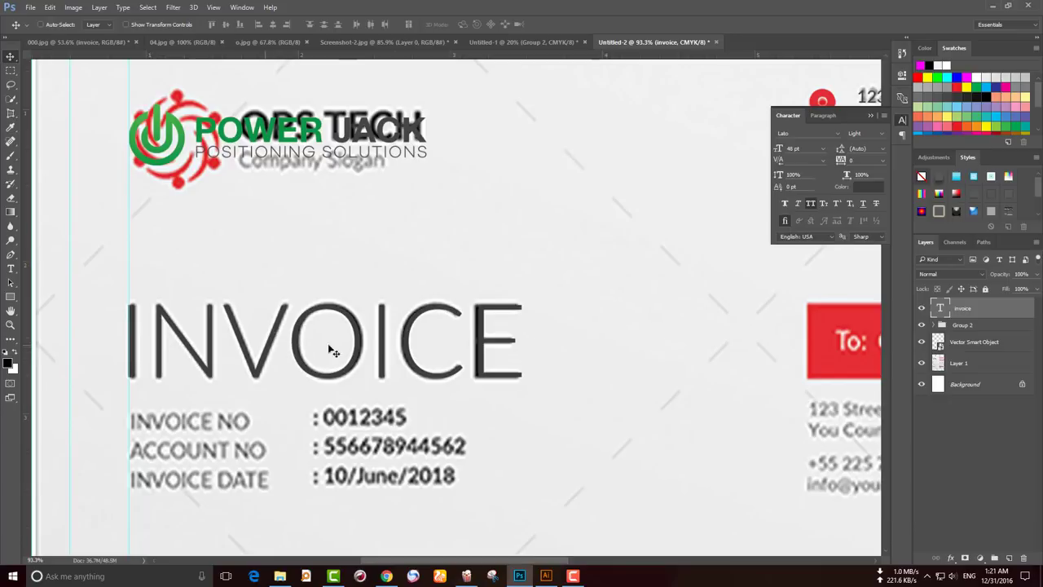
pyautogui.scroll(-3, 477, 330)
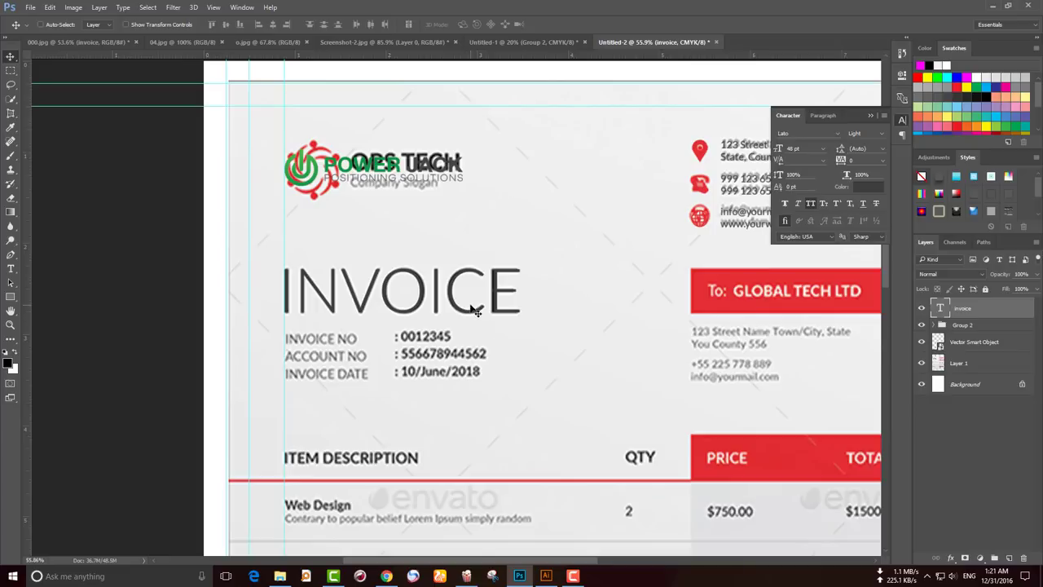
# Try a Bold weight on the INVOICE heading, then return it to Light
pyautogui.press('t')
pyautogui.click(446, 290)
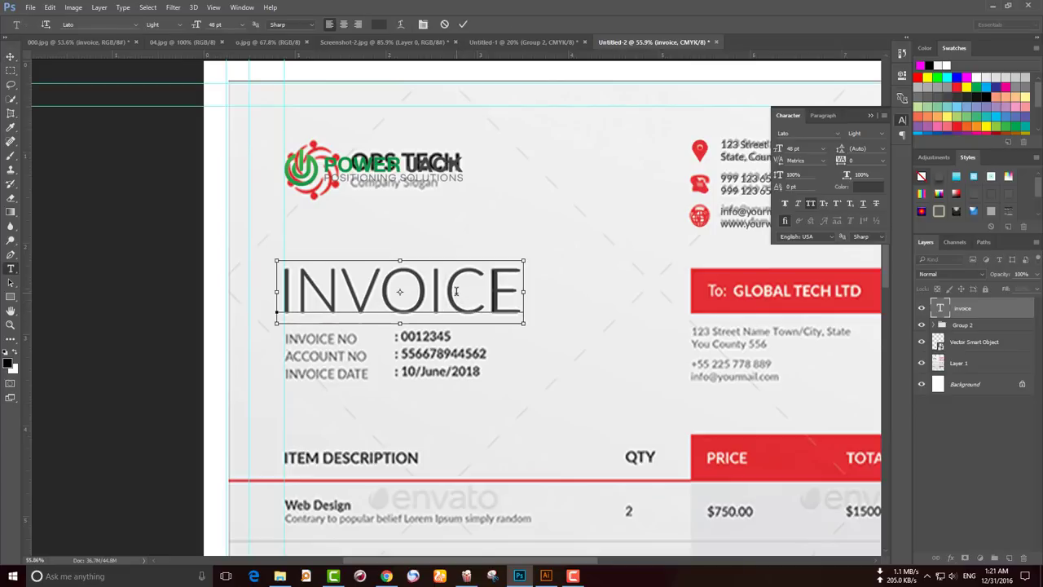
pyautogui.hotkey('ctrl', 'a')
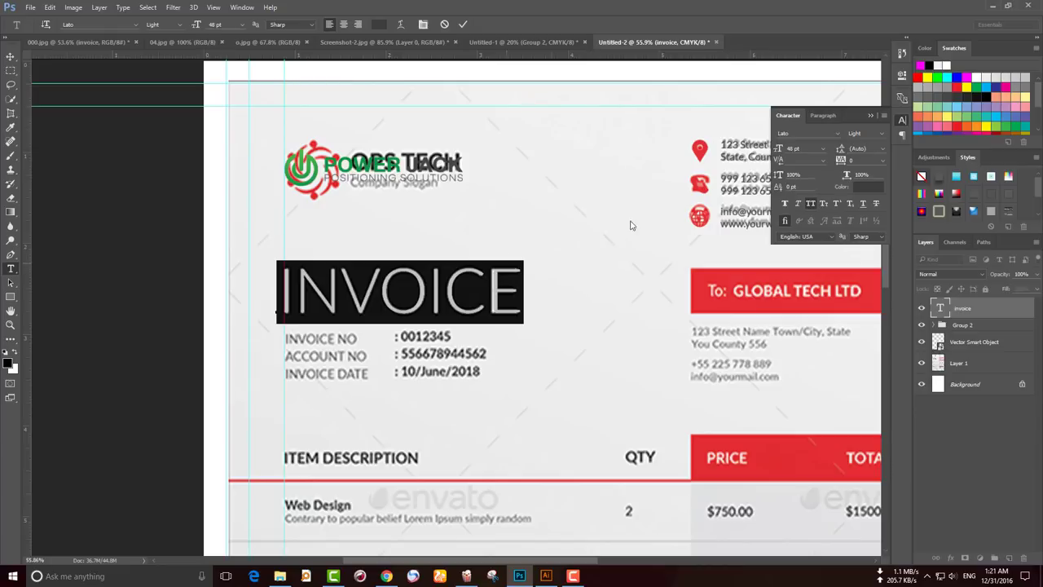
pyautogui.click(880, 134)
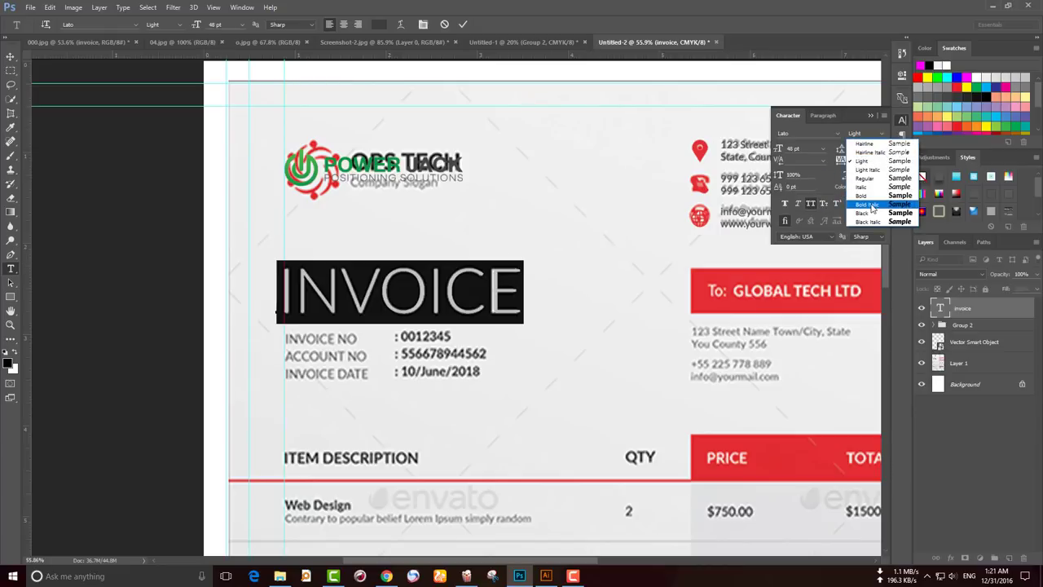
pyautogui.click(864, 196)
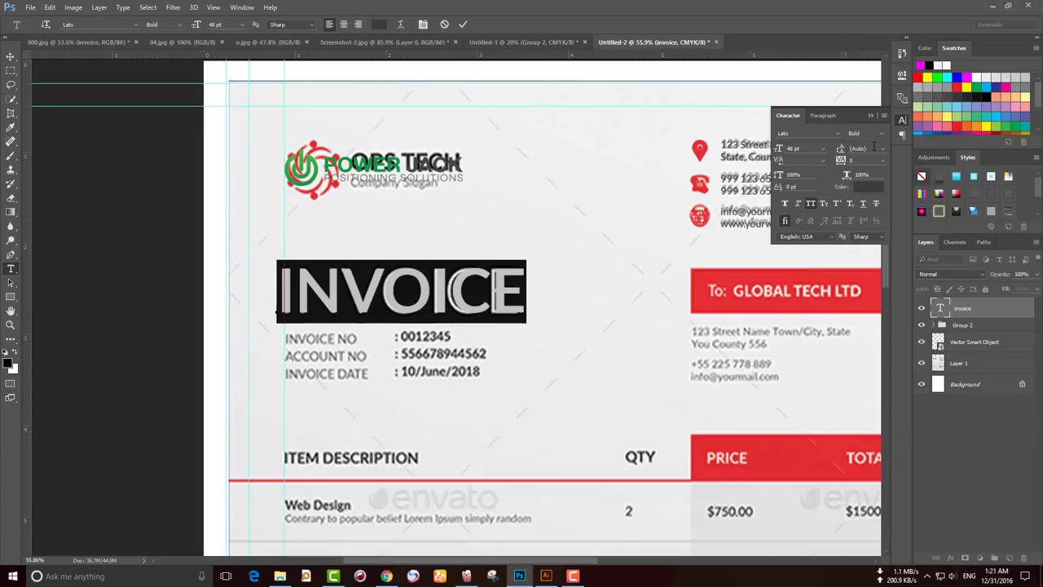
pyautogui.click(881, 135)
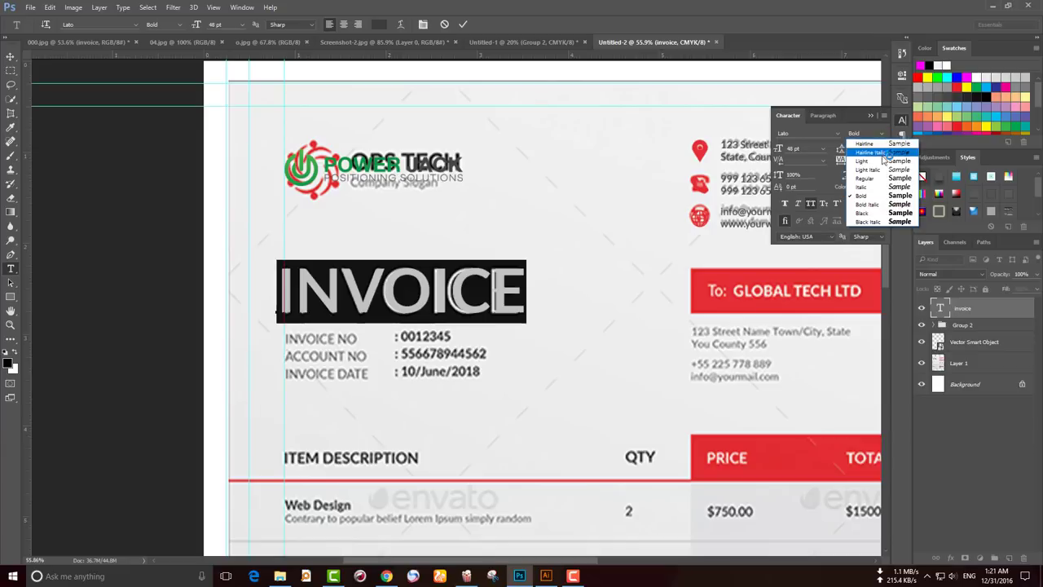
pyautogui.click(864, 156)
pyautogui.click(463, 23)
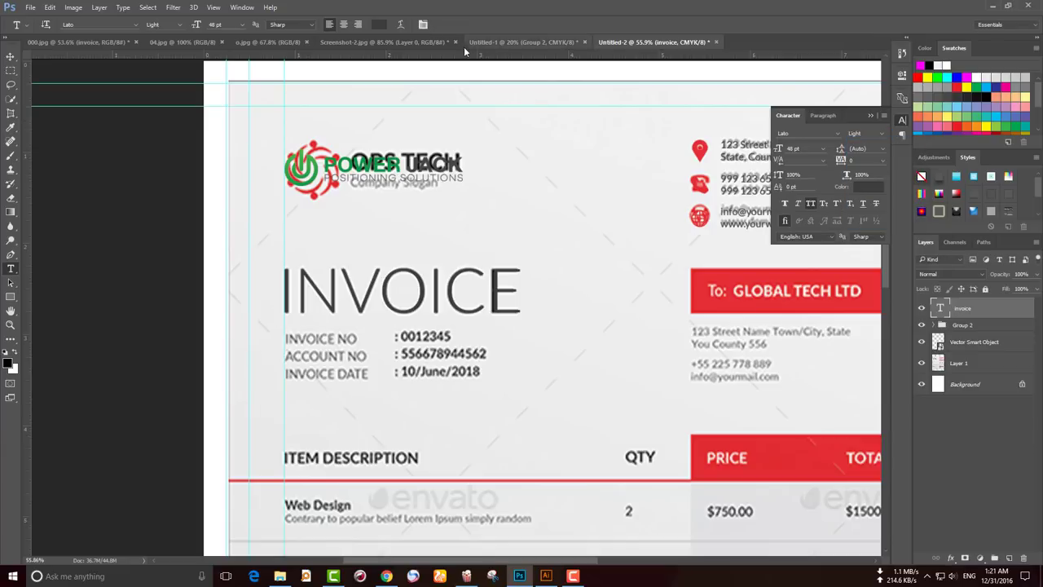
# Close the Character panel and scroll around the page to check the heading's alignment
pyautogui.click(10, 56)
pyautogui.scroll(-3, 400, 319)
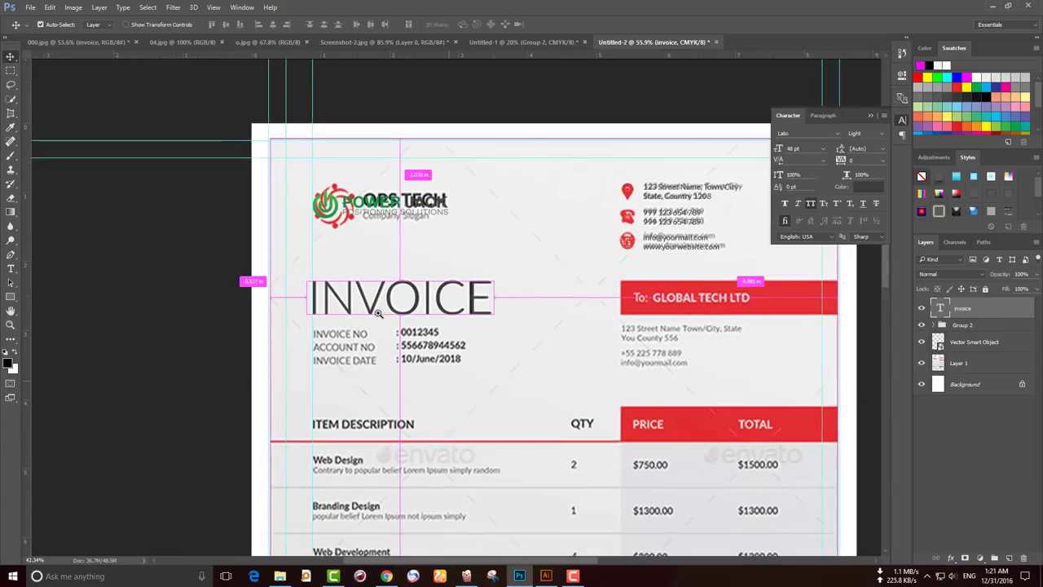
pyautogui.scroll(-2, 509, 283)
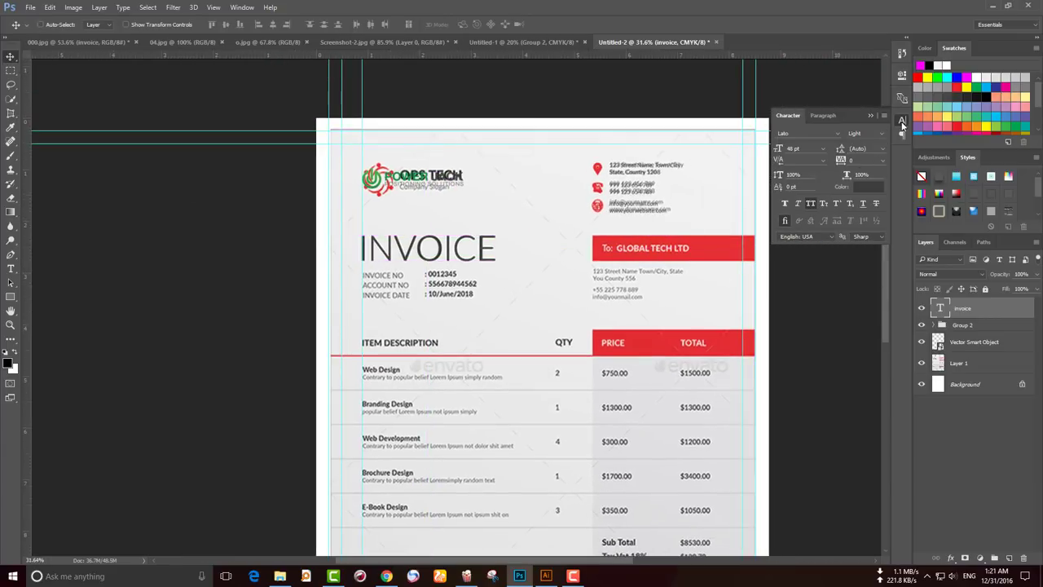
pyautogui.click(903, 123)
pyautogui.scroll(3, 457, 261)
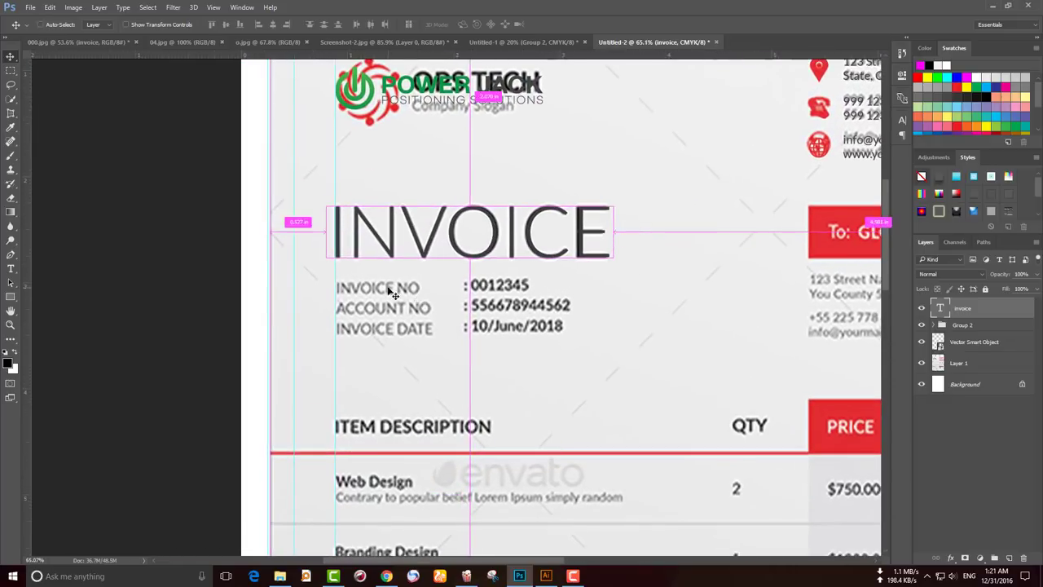
pyautogui.scroll(-1, 392, 292)
pyautogui.scroll(-1, 383, 290)
pyautogui.scroll(-2, 367, 285)
pyautogui.scroll(2, 356, 281)
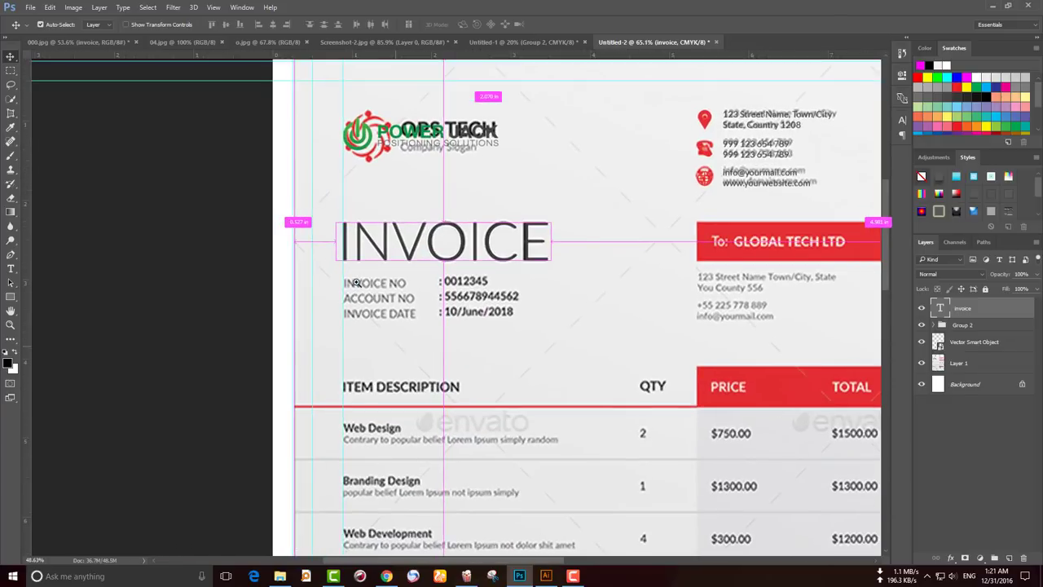
pyautogui.scroll(-1, 355, 281)
pyautogui.scroll(1, 795, 243)
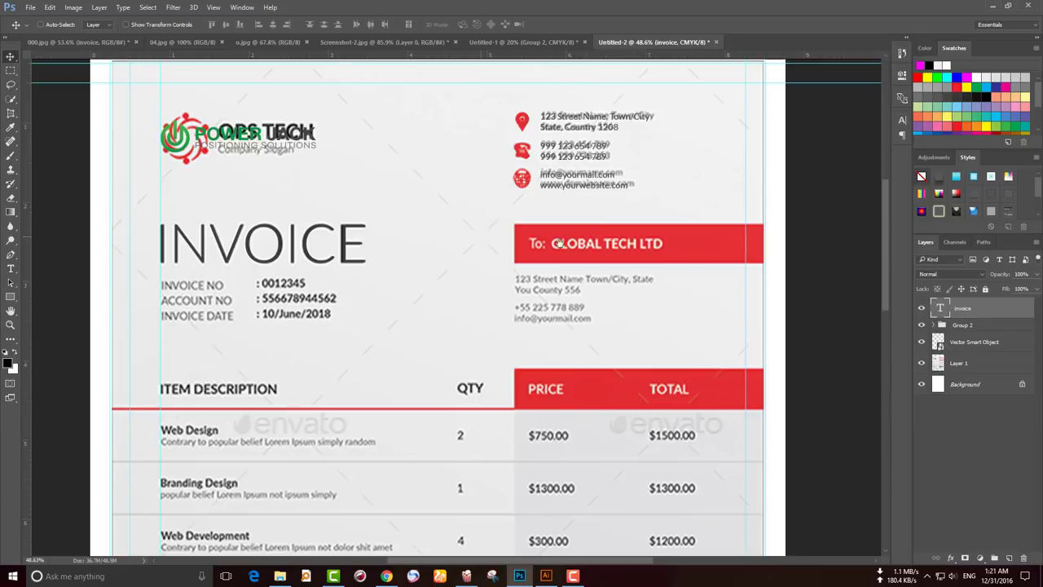
pyautogui.scroll(-1, 421, 337)
pyautogui.scroll(1, 286, 235)
pyautogui.scroll(1, 375, 309)
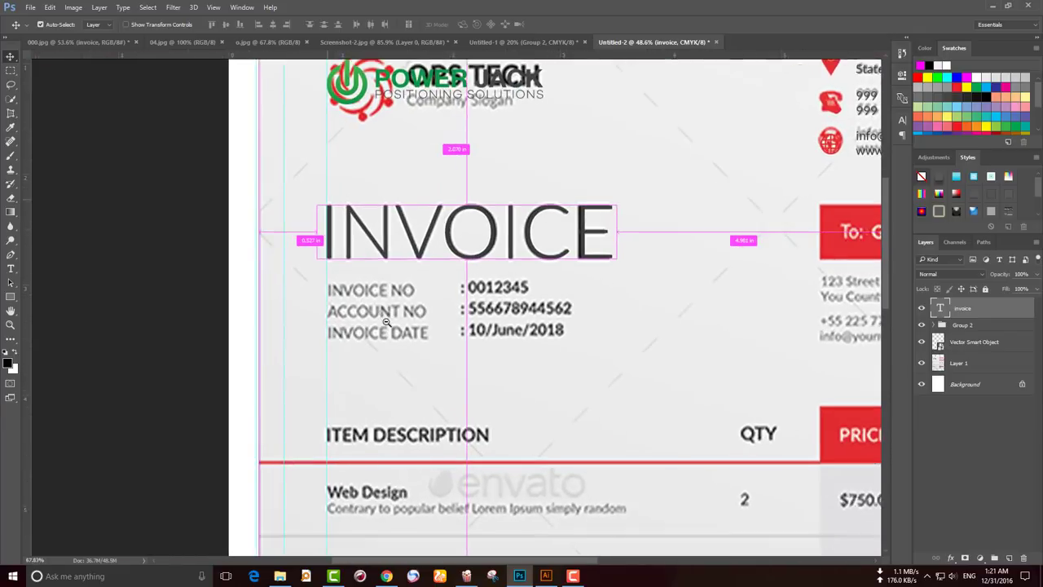
pyautogui.scroll(1, 386, 322)
pyautogui.press('t')
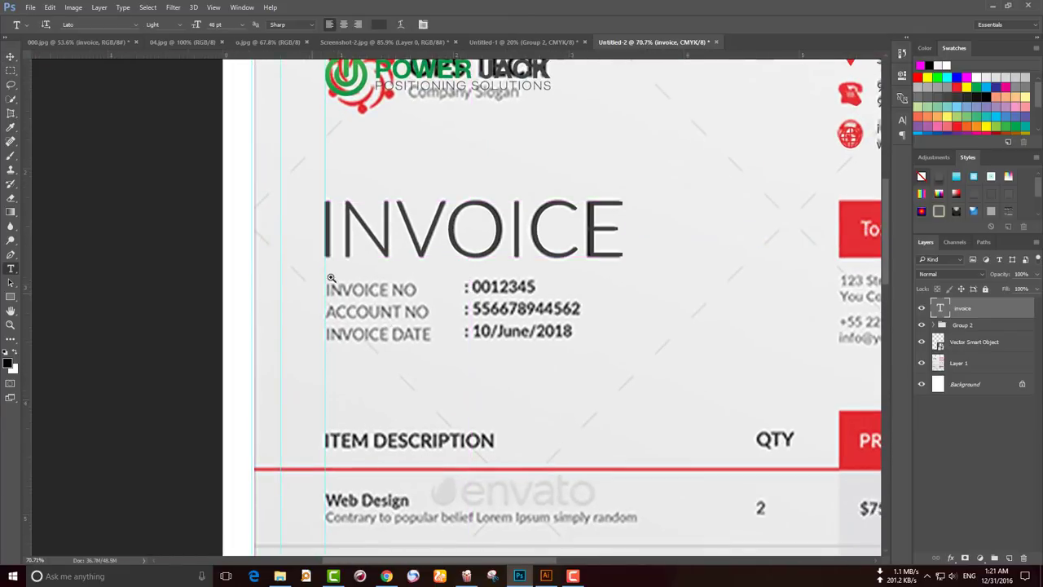
pyautogui.scroll(2, 347, 287)
pyautogui.scroll(1, 347, 287)
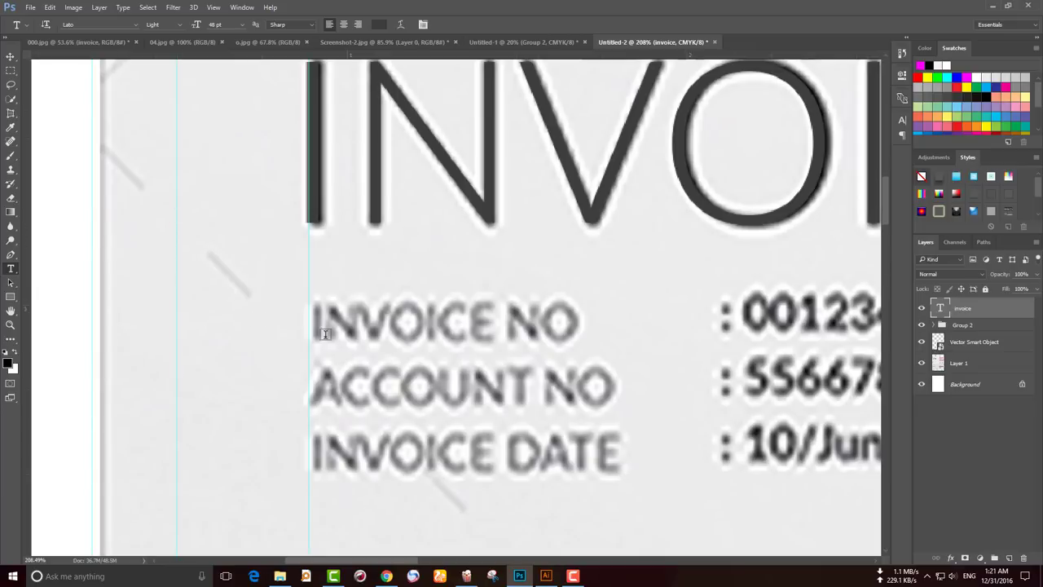
# Paste INVOICE into a new text layer over INVOICE NO, set in Lato Regular 12 pt
pyautogui.click(316, 315)
pyautogui.hotkey('ctrl', 'v')
pyautogui.hotkey('ctrl', 'a')
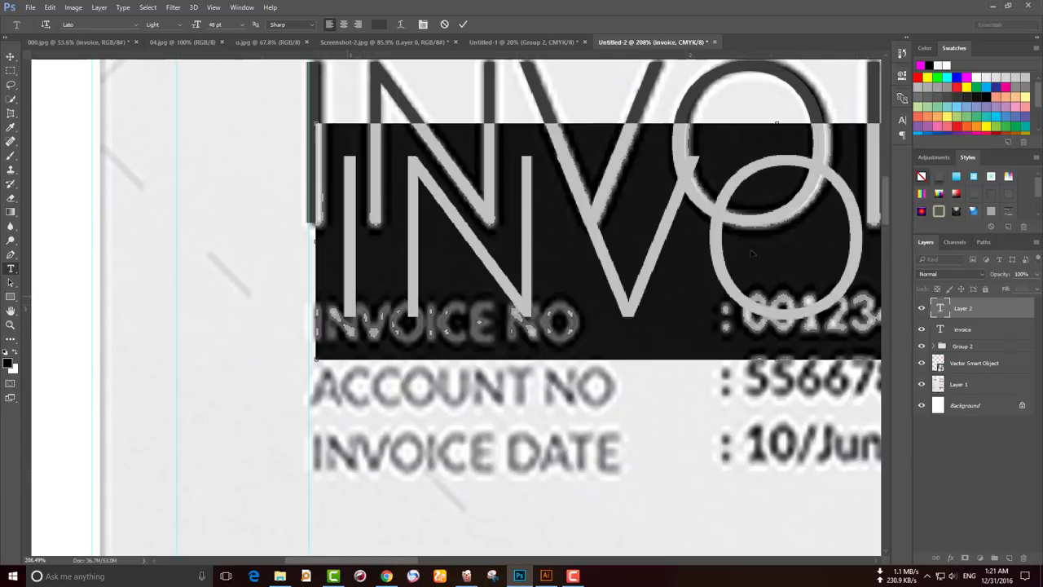
pyautogui.click(902, 120)
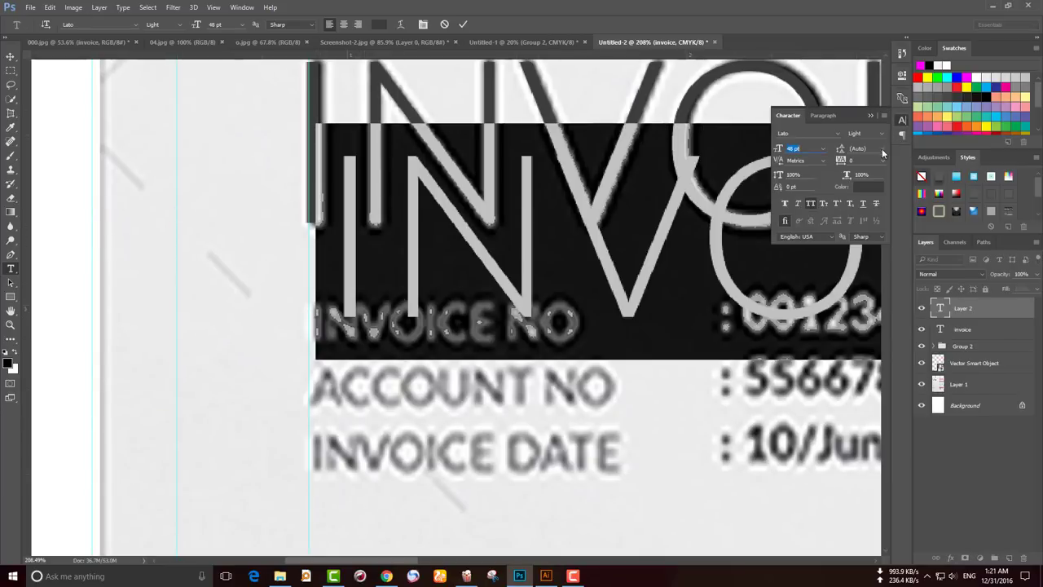
pyautogui.click(790, 149)
pyautogui.write('12pt')
pyautogui.press('Return')
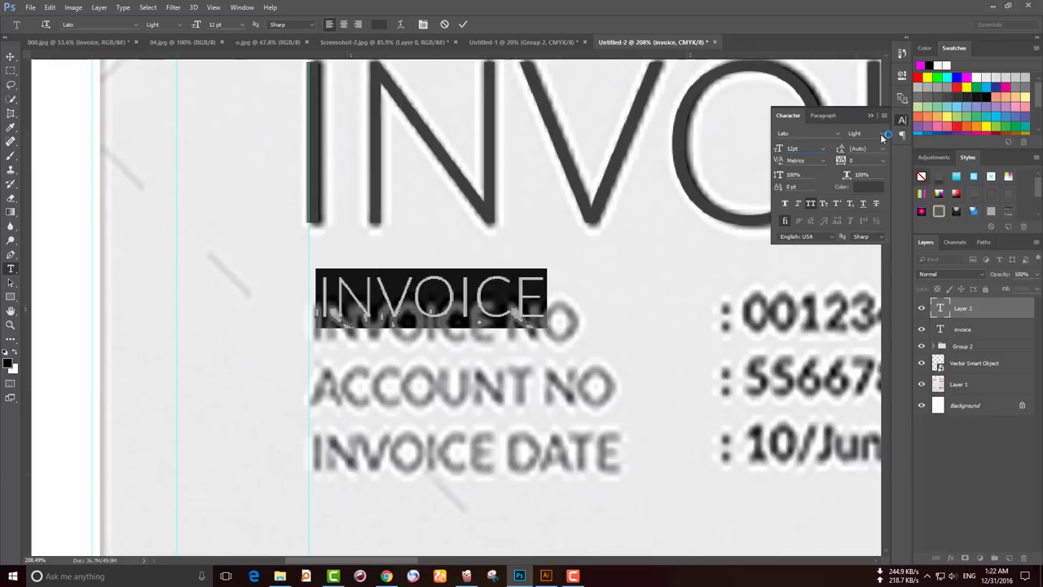
pyautogui.click(856, 139)
pyautogui.press('Down')
pyautogui.press('Down')
pyautogui.press('Return')
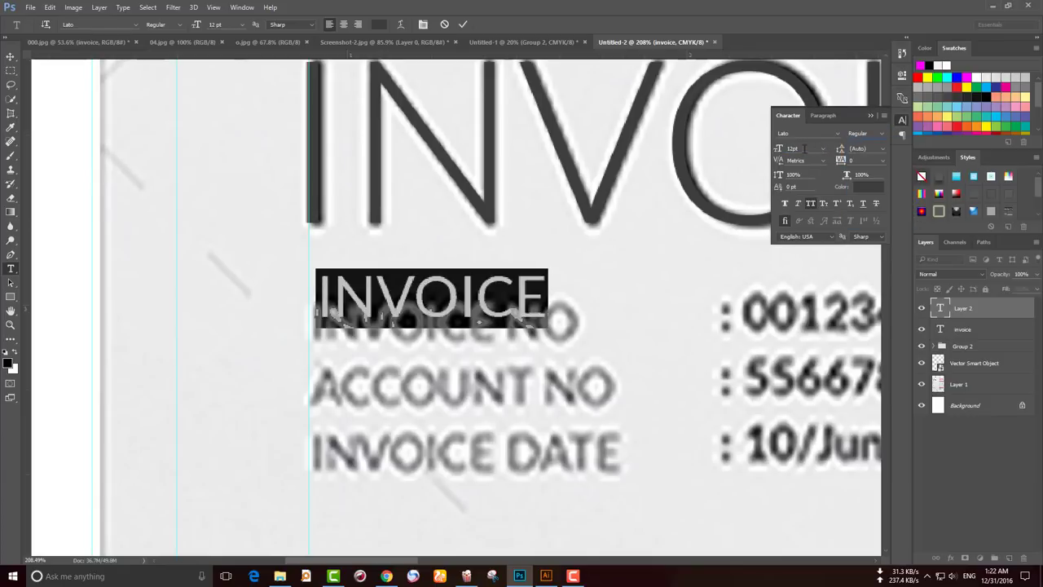
# Change the label to 14 pt and move it down onto the template's INVOICE NO
pyautogui.doubleClick(802, 150)
pyautogui.write('14')
pyautogui.press('Return')
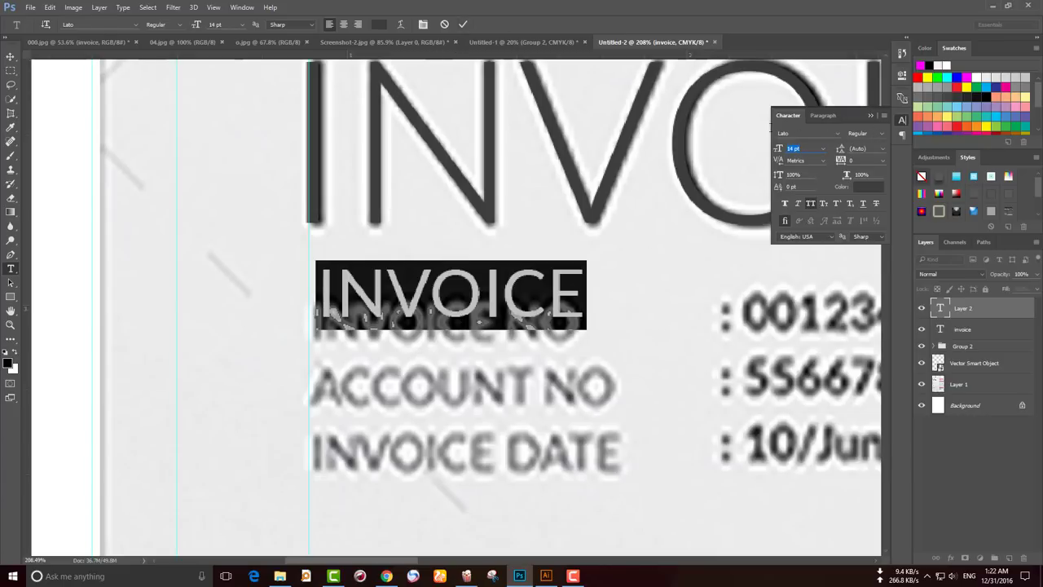
pyautogui.click(463, 24)
pyautogui.click(10, 55)
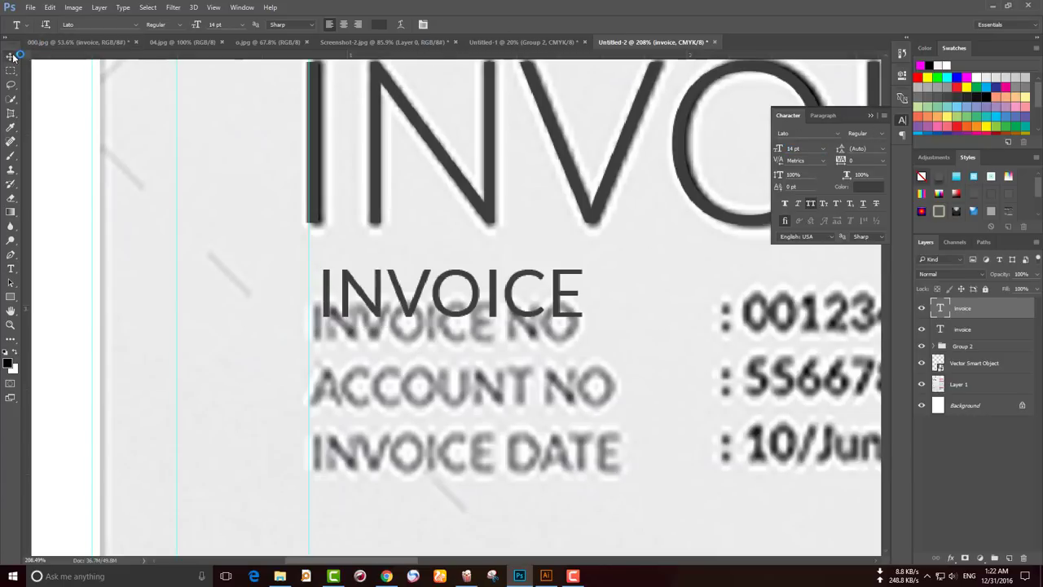
pyautogui.moveTo(457, 294); pyautogui.dragTo(454, 319)
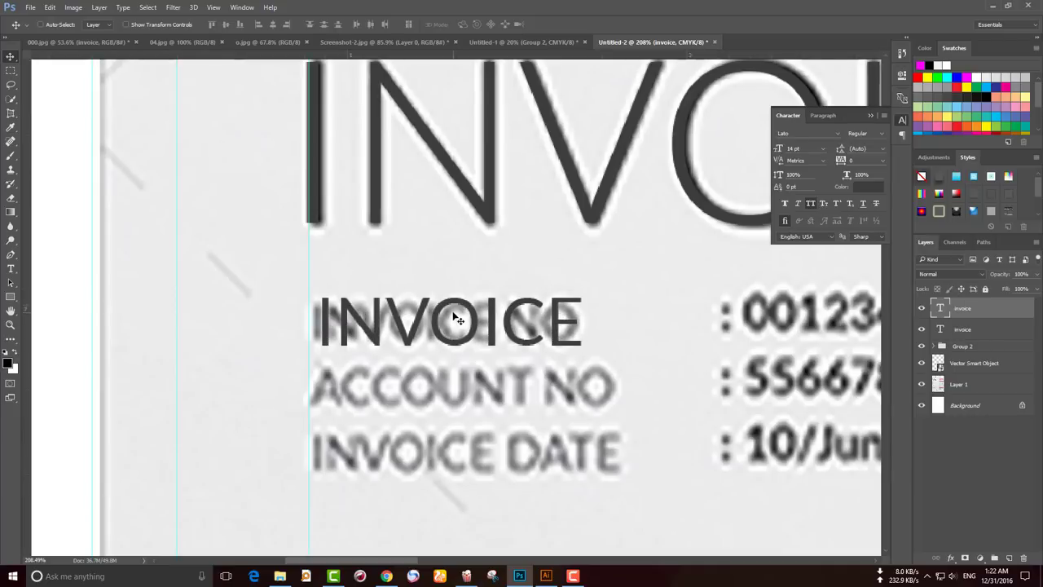
# Turn off All Caps, set 12 pt and append ' No' so it reads 'invoice No'
pyautogui.press('t')
pyautogui.click(467, 318)
pyautogui.hotkey('ctrl', 'a')
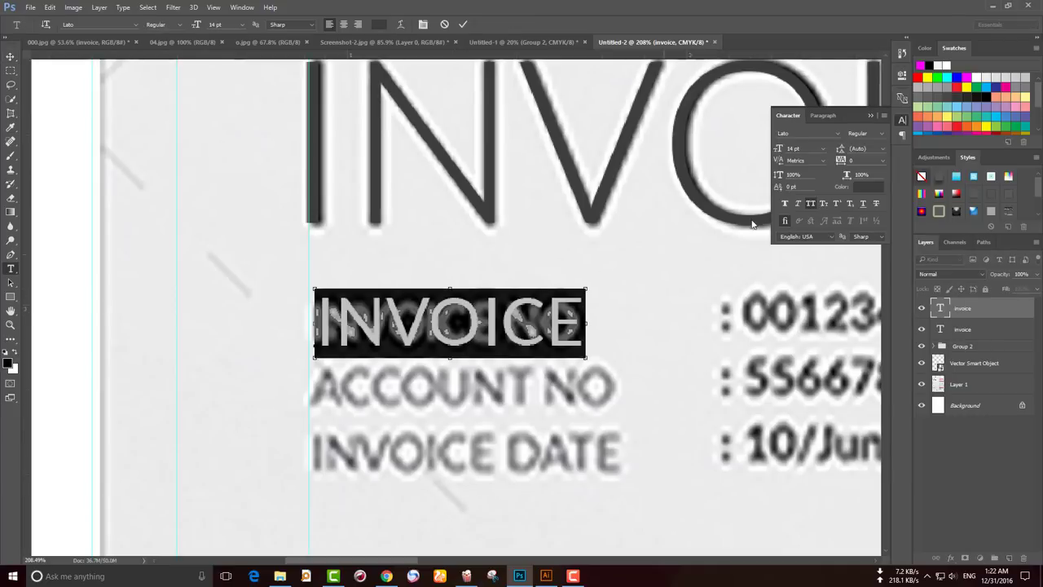
pyautogui.click(811, 204)
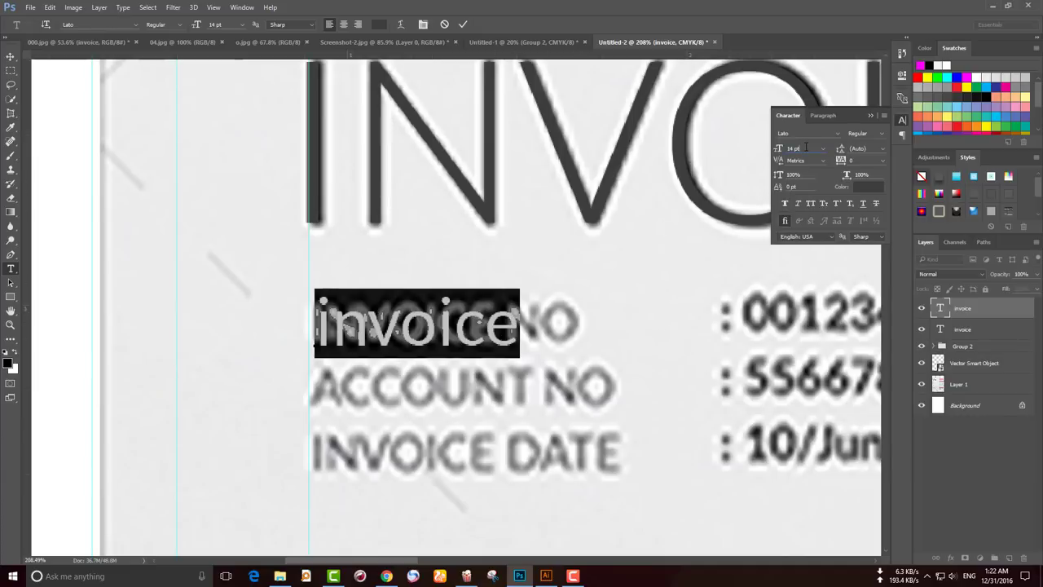
pyautogui.write('12')
pyautogui.press('Return')
pyautogui.click(511, 303)
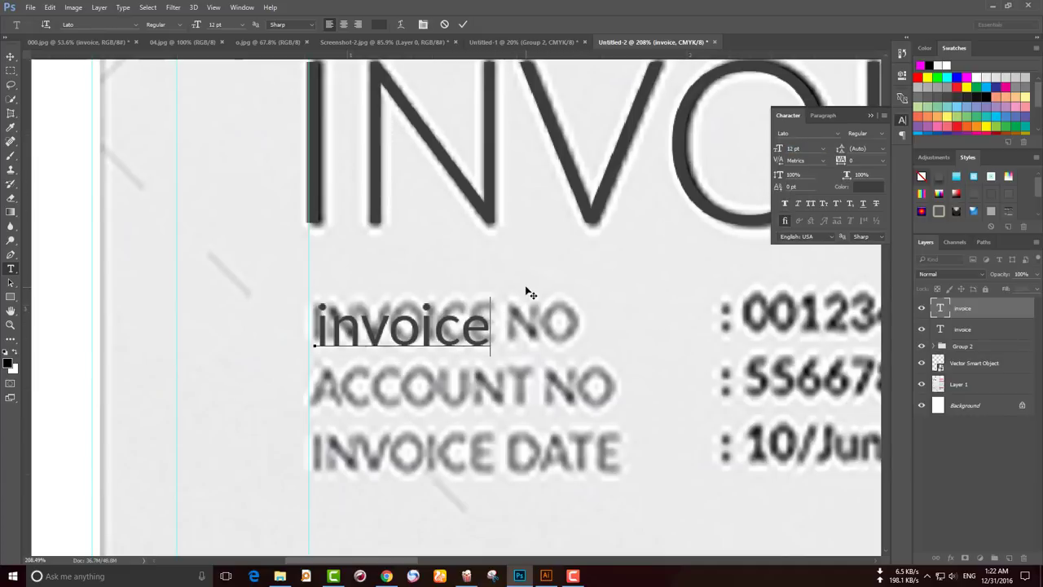
pyautogui.write('No')
pyautogui.hotkey('ctrl', 'a')
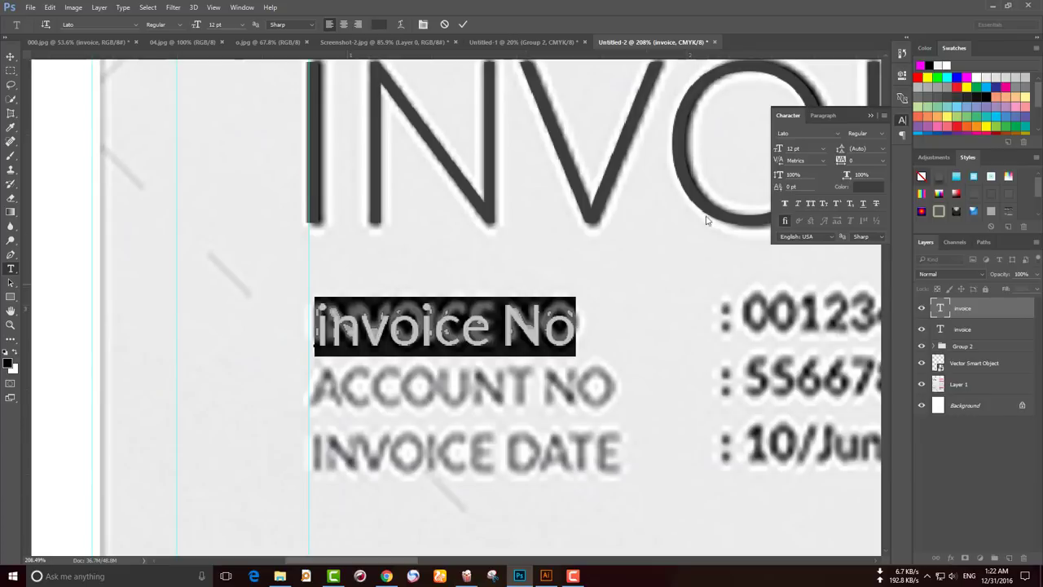
pyautogui.click(462, 25)
pyautogui.click(12, 54)
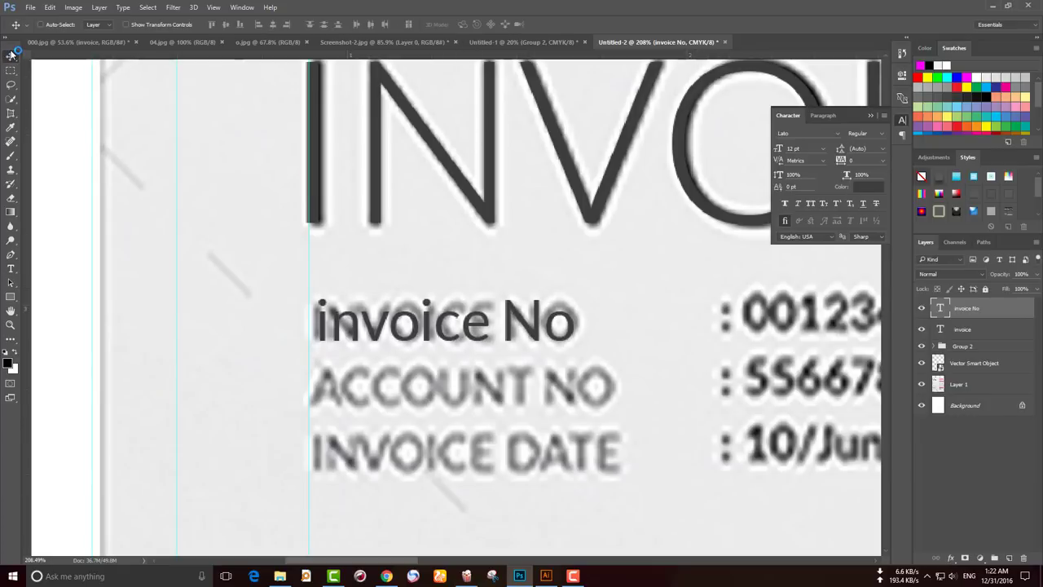
# Append ':0012345' after the invoice No label
pyautogui.scroll(-3, 275, 298)
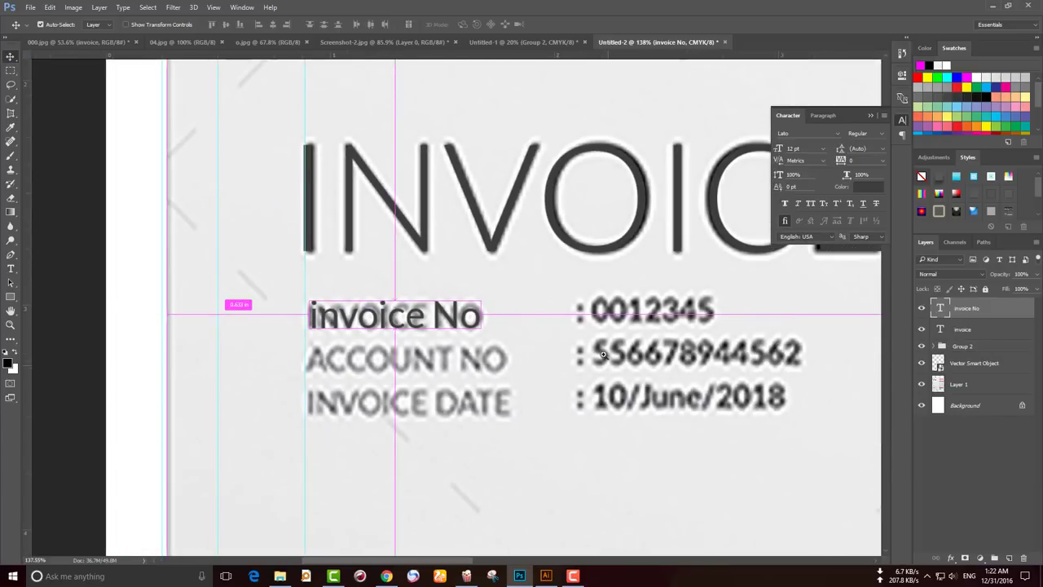
pyautogui.scroll(3, 603, 355)
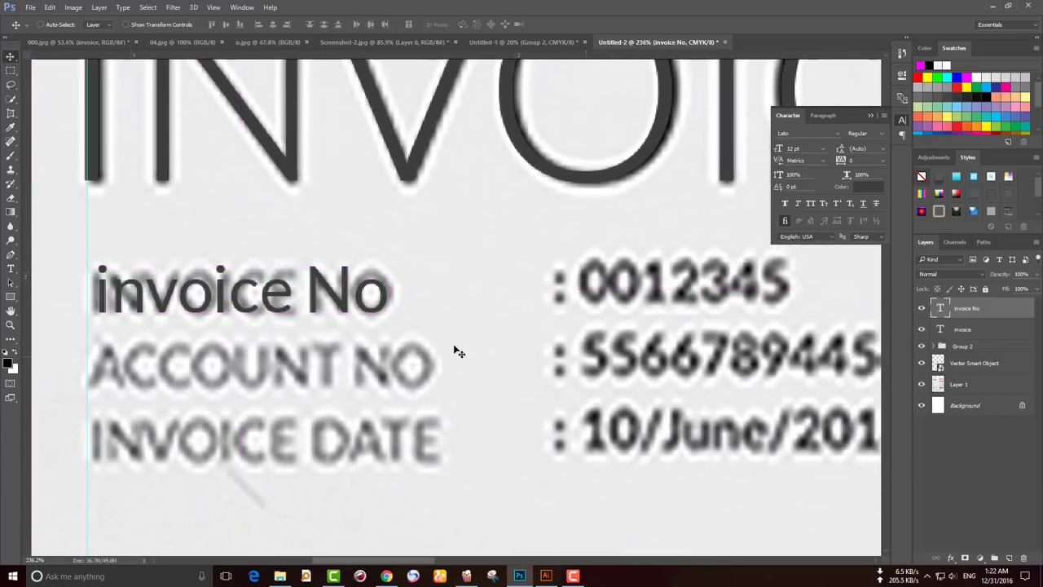
pyautogui.press('t')
pyautogui.click(399, 278)
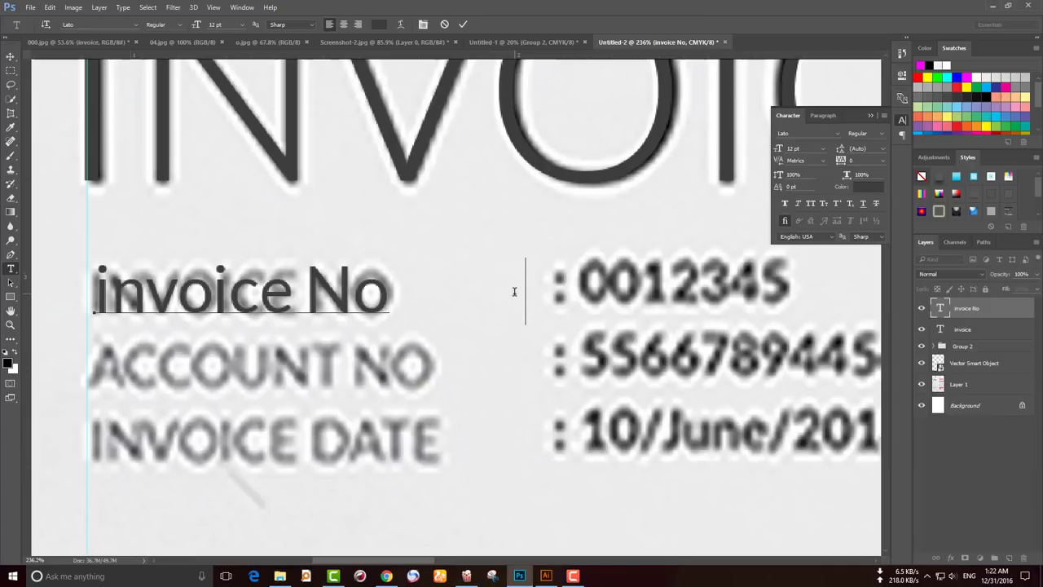
pyautogui.write(':')
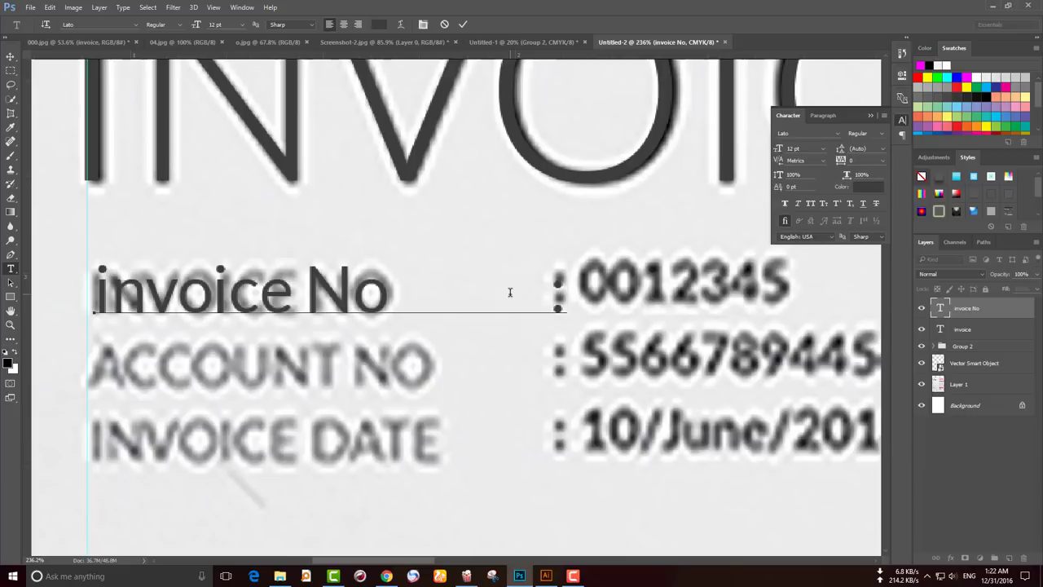
pyautogui.write('0012345')
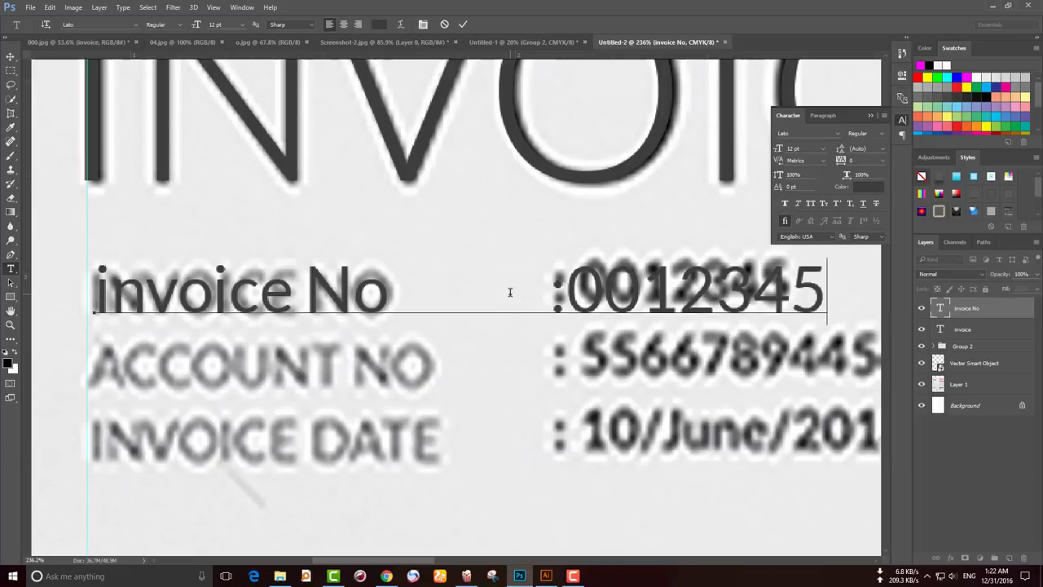
pyautogui.press('BackSpace')
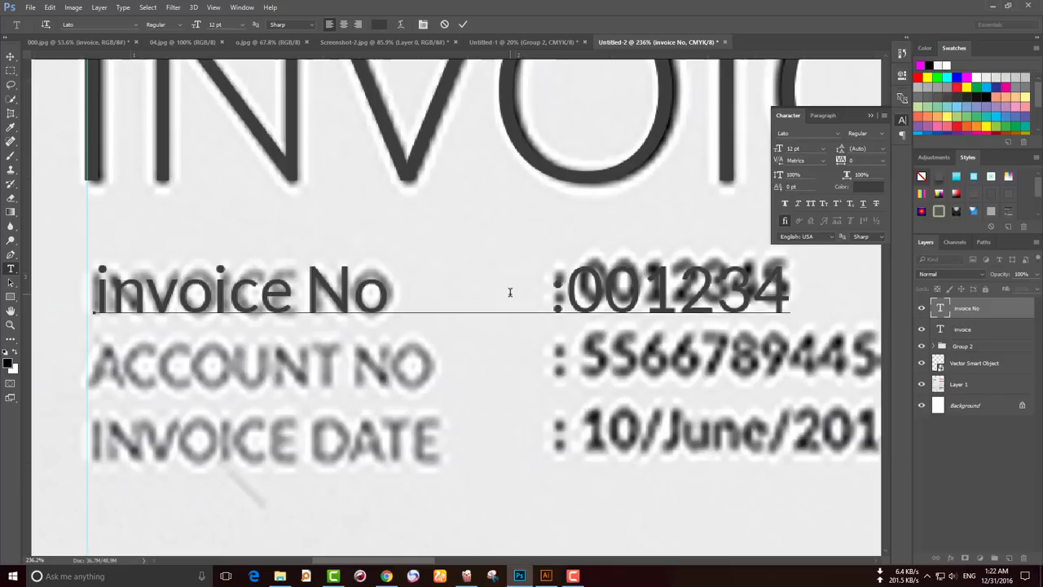
pyautogui.write('5')
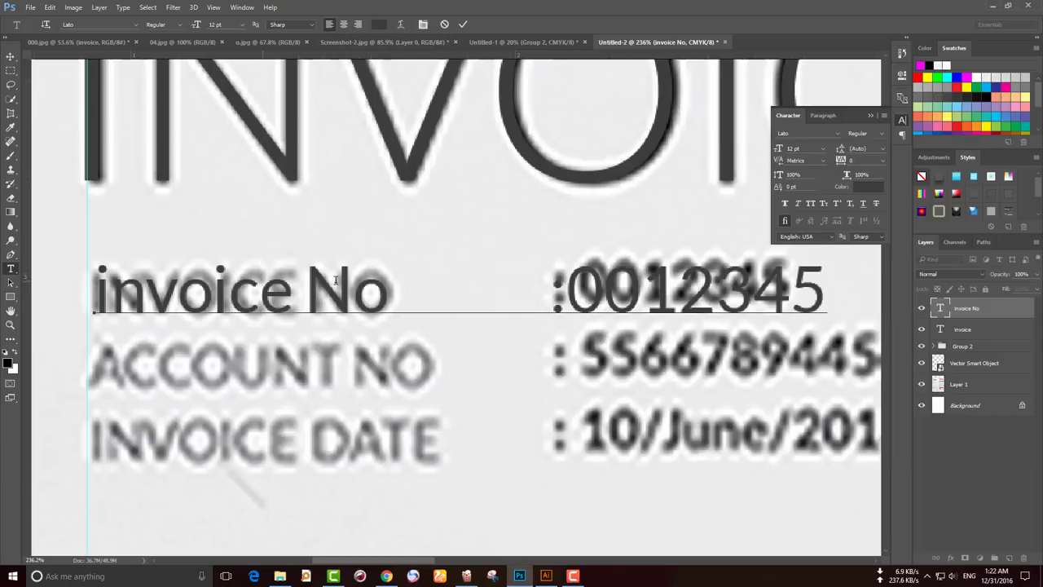
# Make the INVOICE NO :0012345 line all caps at 10 pt and commit it
pyautogui.moveTo(389, 290); pyautogui.dragTo(85, 266)
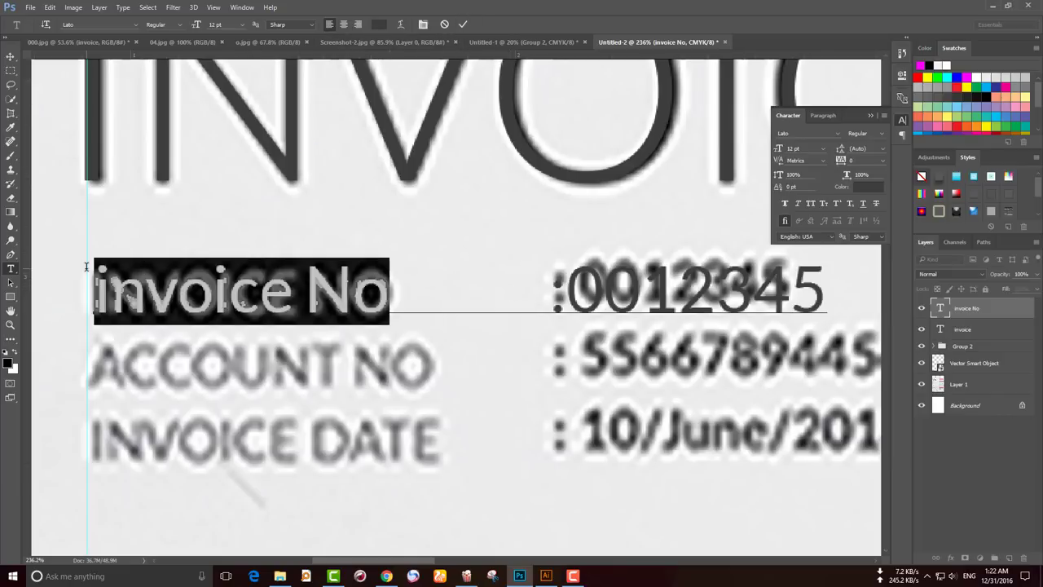
pyautogui.click(811, 203)
pyautogui.click(697, 258)
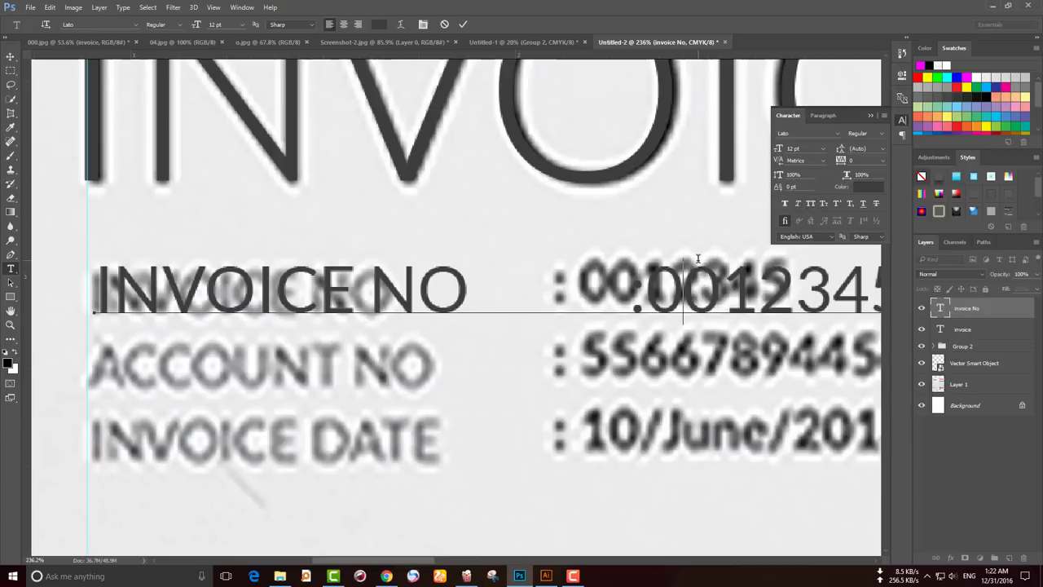
pyautogui.hotkey('ctrl', 'a')
pyautogui.scroll(-2, 810, 148)
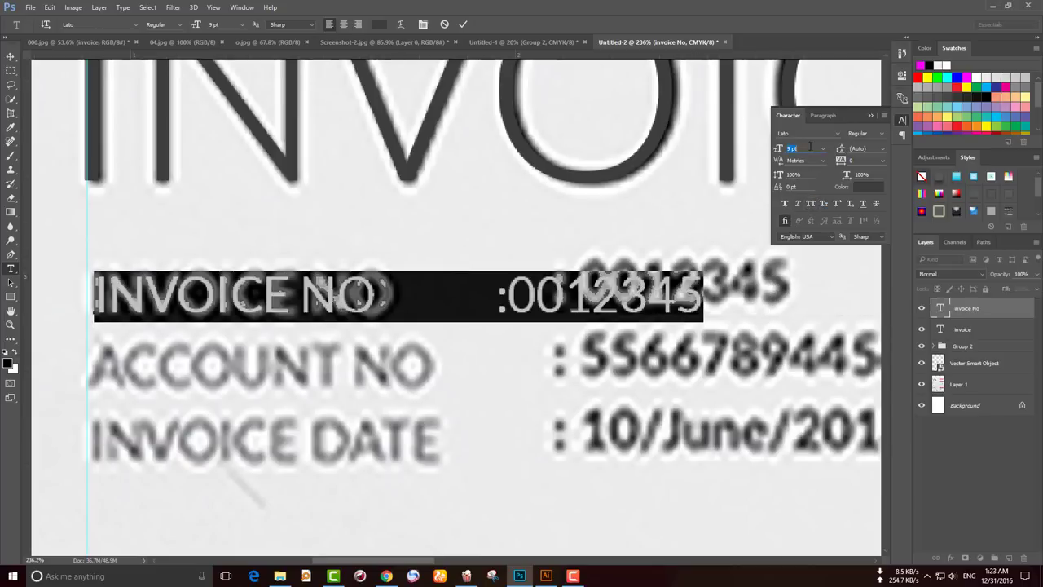
pyautogui.write('10')
pyautogui.click(403, 286)
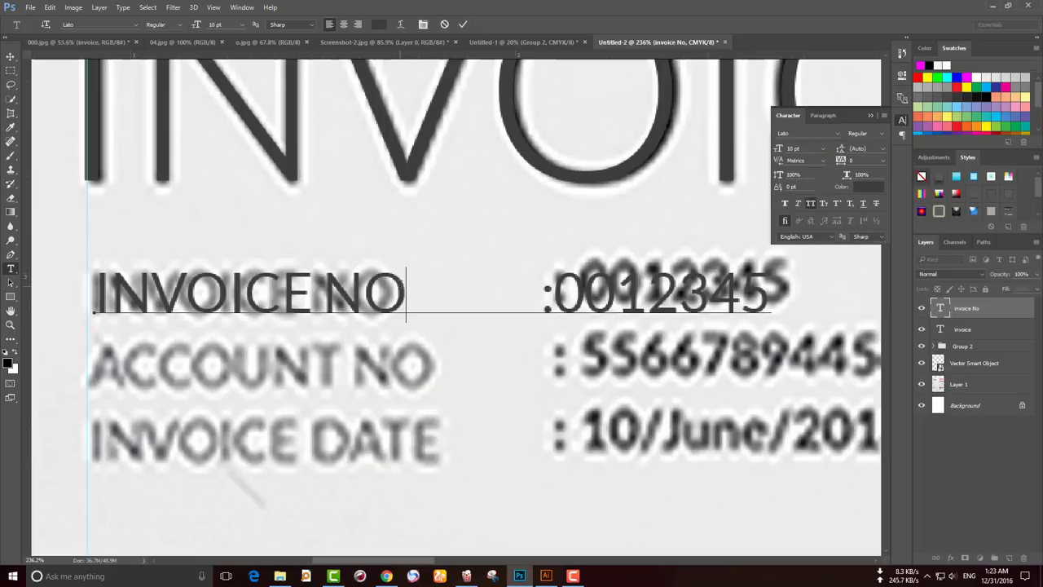
pyautogui.moveTo(409, 287); pyautogui.dragTo(110, 294)
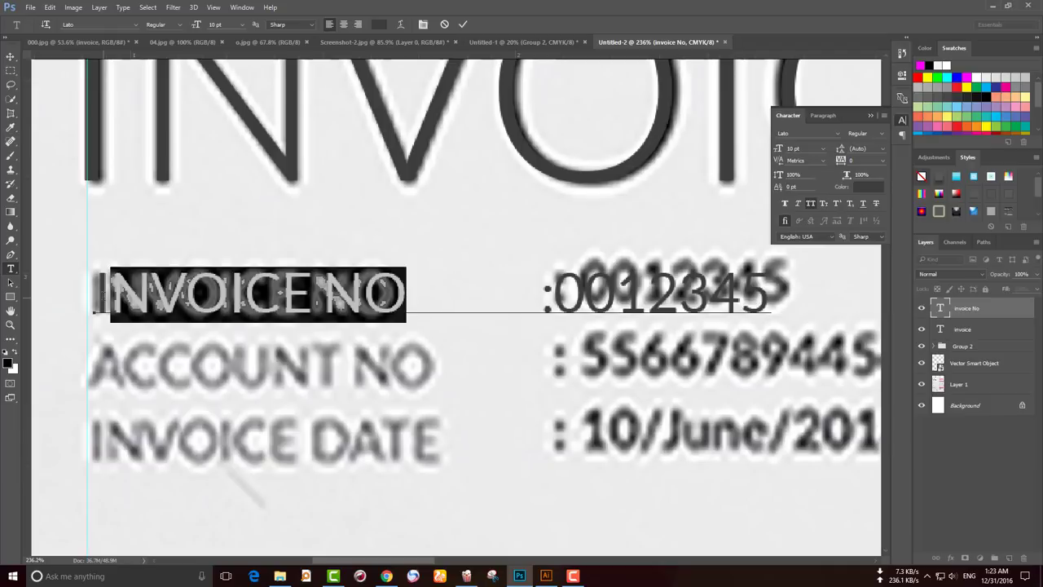
pyautogui.click(511, 298)
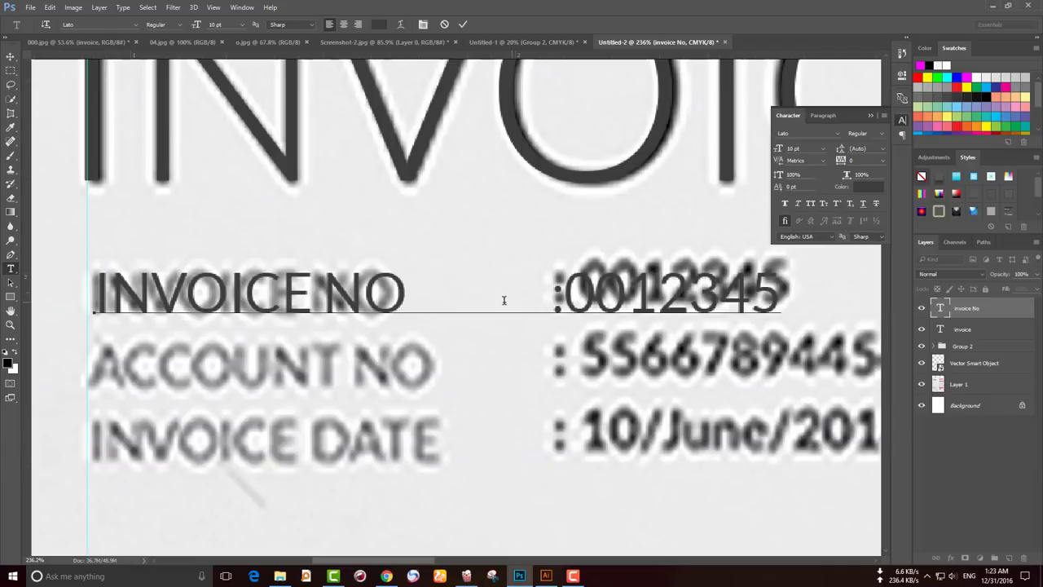
pyautogui.click(10, 55)
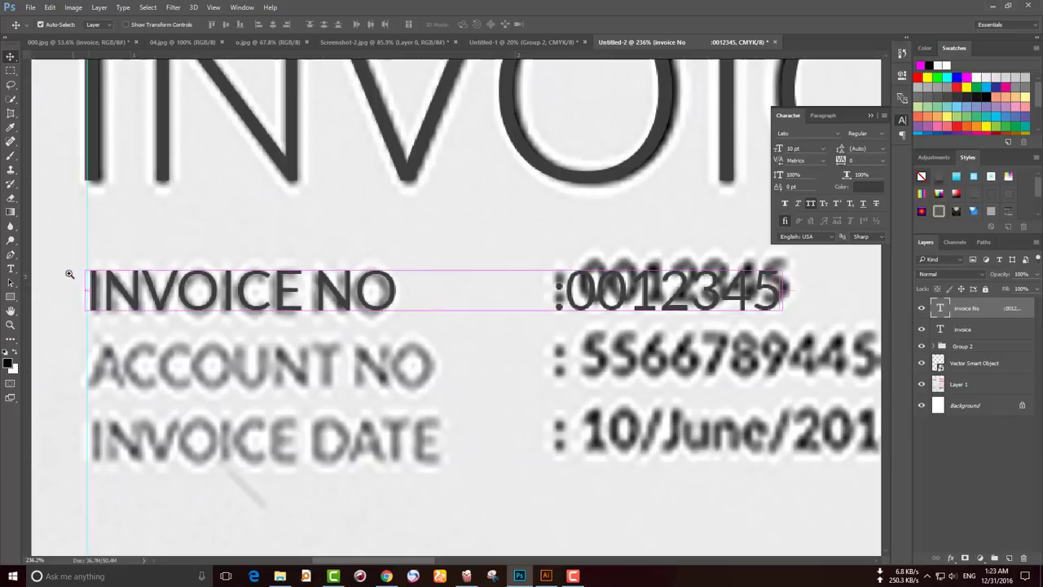
# Align the INVOICE NO line over the template label and place a copy on the ACCOUNT NO row
pyautogui.scroll(3, 71, 273)
pyautogui.scroll(2, 147, 317)
pyautogui.moveTo(242, 303); pyautogui.dragTo(210, 309)
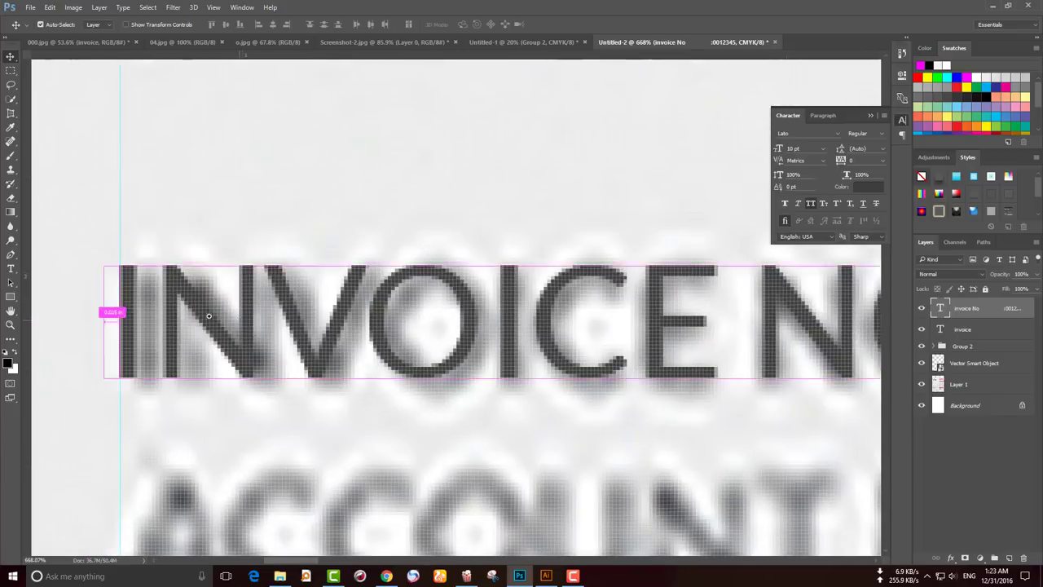
pyautogui.scroll(-5, 159, 302)
pyautogui.scroll(3, 451, 321)
pyautogui.moveTo(452, 337); pyautogui.dragTo(449, 349)
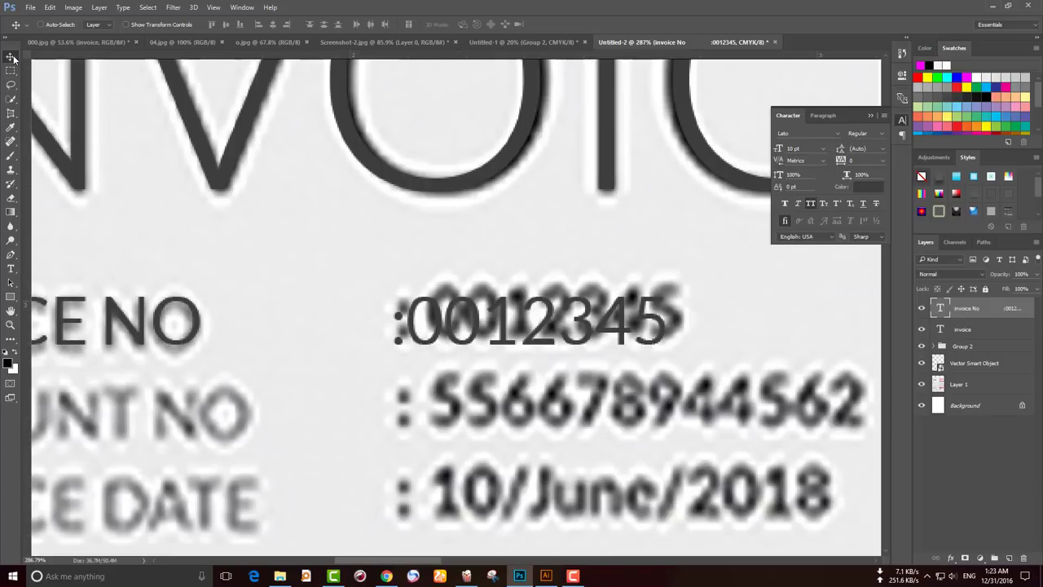
pyautogui.moveTo(613, 318); pyautogui.dragTo(615, 318)
pyautogui.scroll(-3, 614, 318)
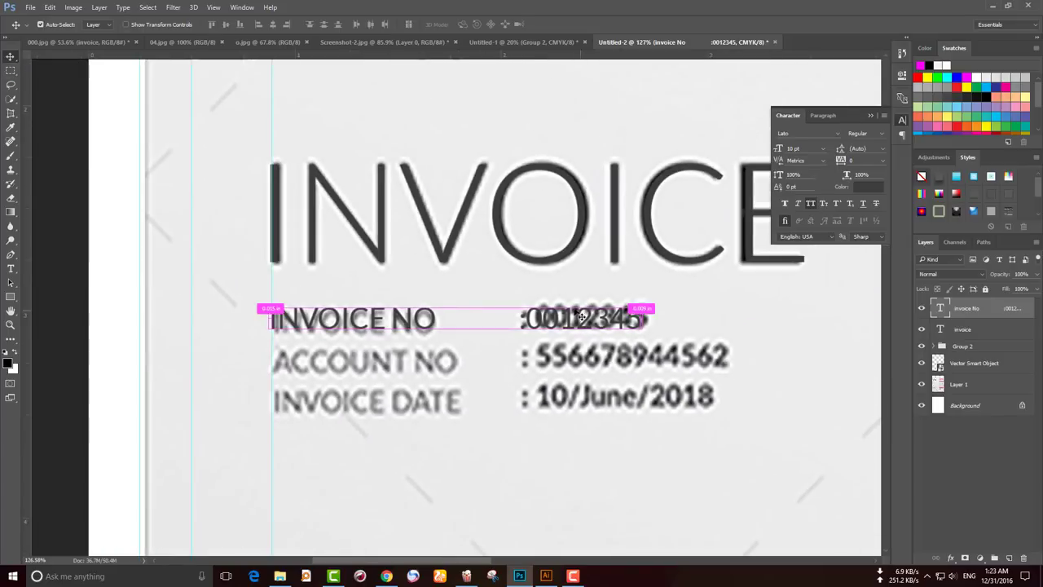
pyautogui.scroll(2, 413, 350)
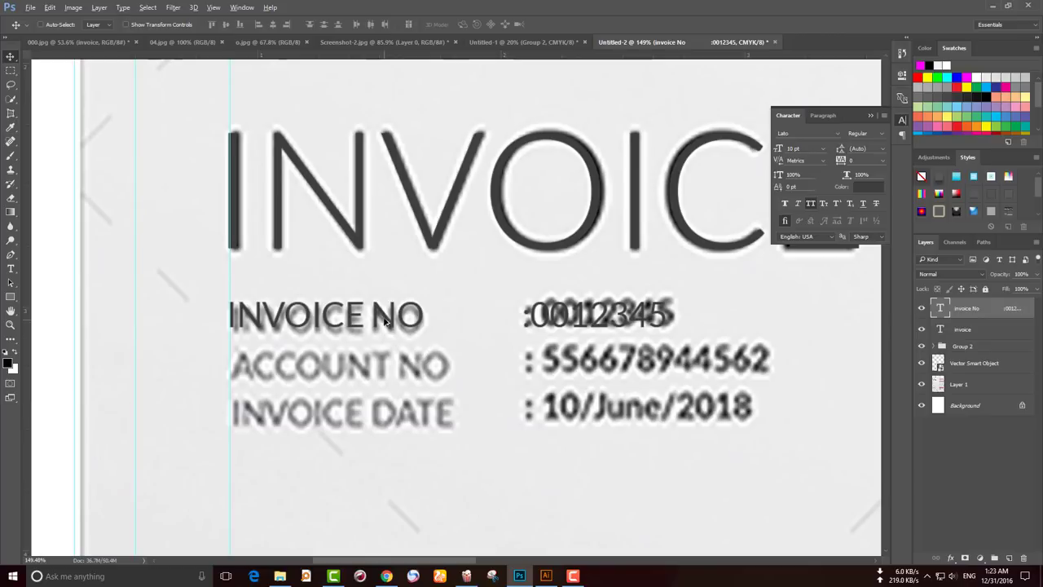
pyautogui.moveTo(388, 321)
pyautogui.mouseDown()
pyautogui.moveTo(386, 374)
pyautogui.moveTo(187, 358)
pyautogui.mouseUp()
# Replace the copied label 'INVOICE NO' with 'ACCOUNT NO' and commit it
pyautogui.press('t')
pyautogui.click(376, 358)
pyautogui.press('BackSpace')
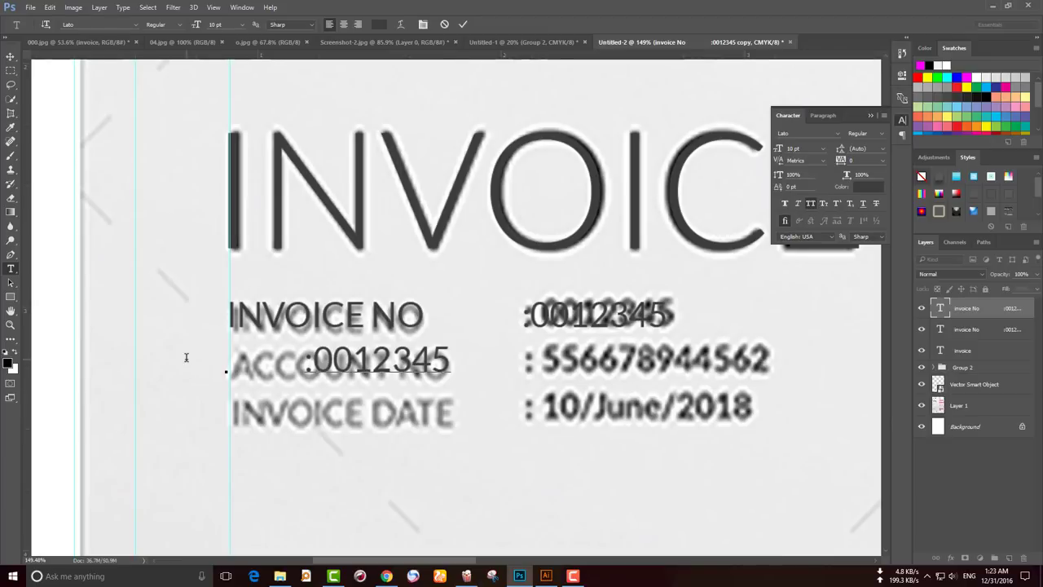
pyautogui.write('AC')
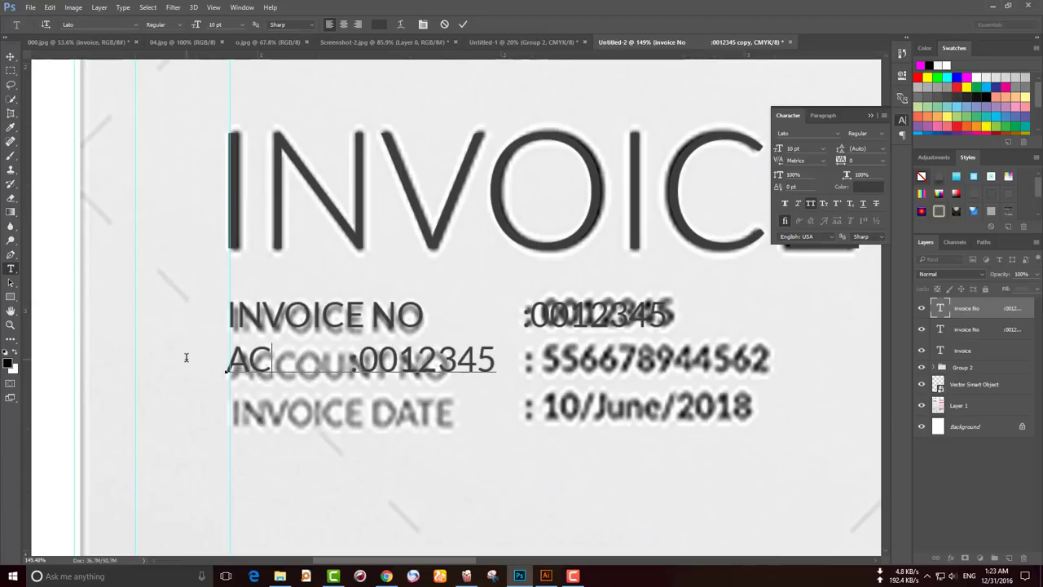
pyautogui.write('COUNT ')
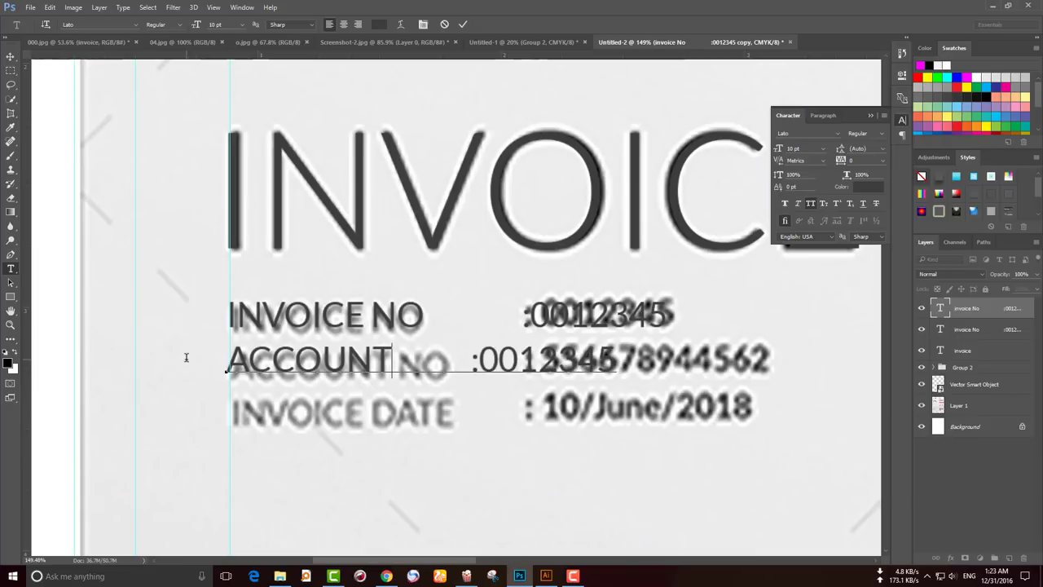
pyautogui.write('NO')
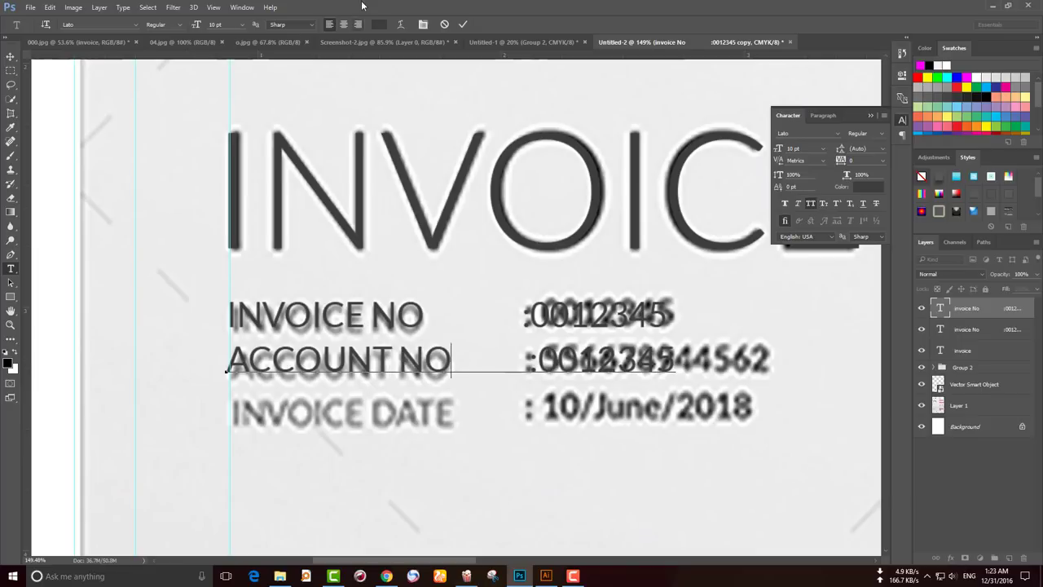
pyautogui.click(463, 24)
pyautogui.click(11, 55)
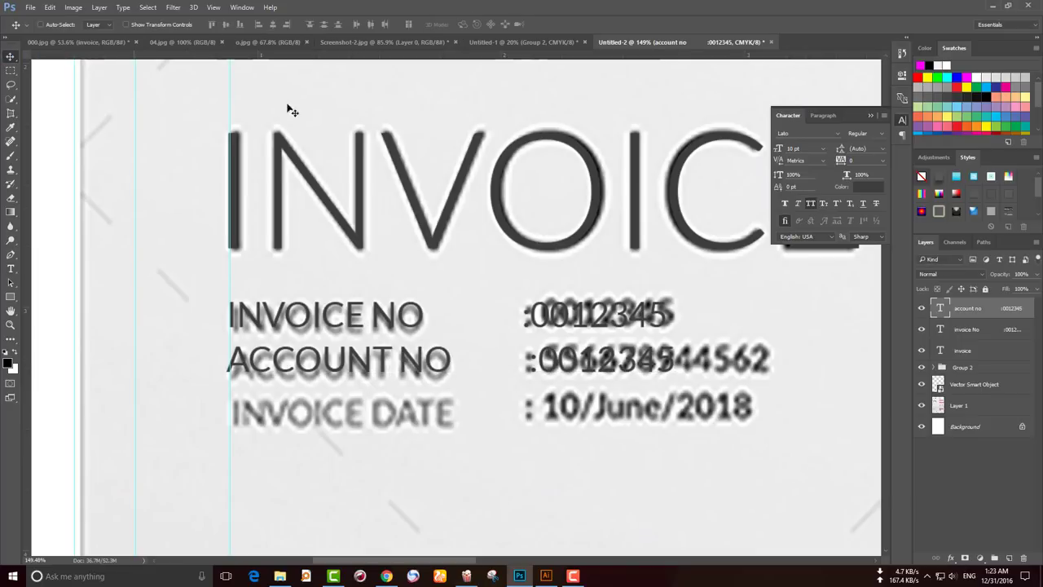
# Close the stray Preferences dialog and duplicate the ACCOUNT NO layer with Ctrl+J
pyautogui.press('i')
pyautogui.hotkey('ctrl', 'k')
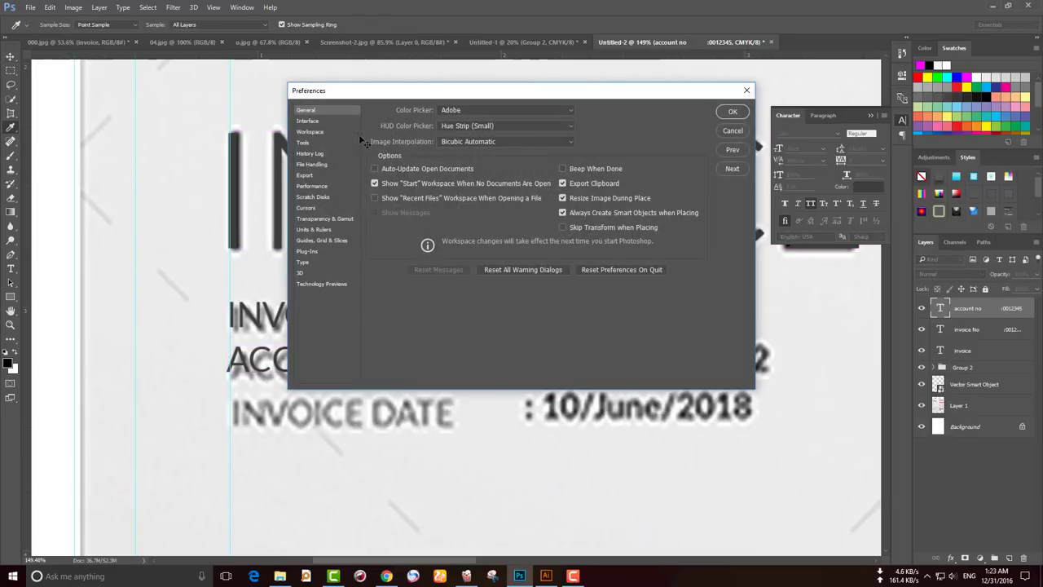
pyautogui.click(732, 130)
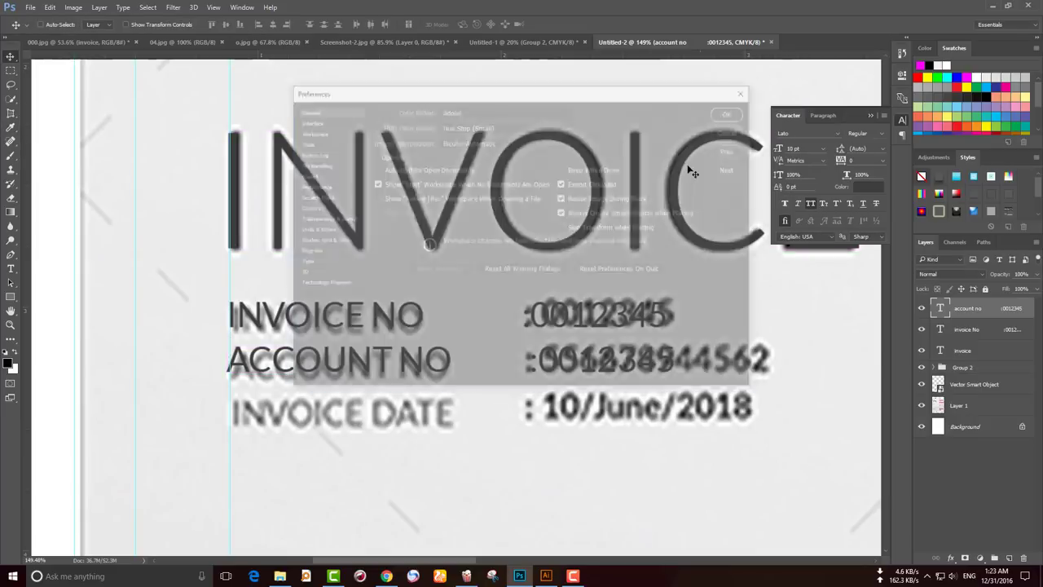
pyautogui.press('v')
pyautogui.hotkey('ctrl', 'j')
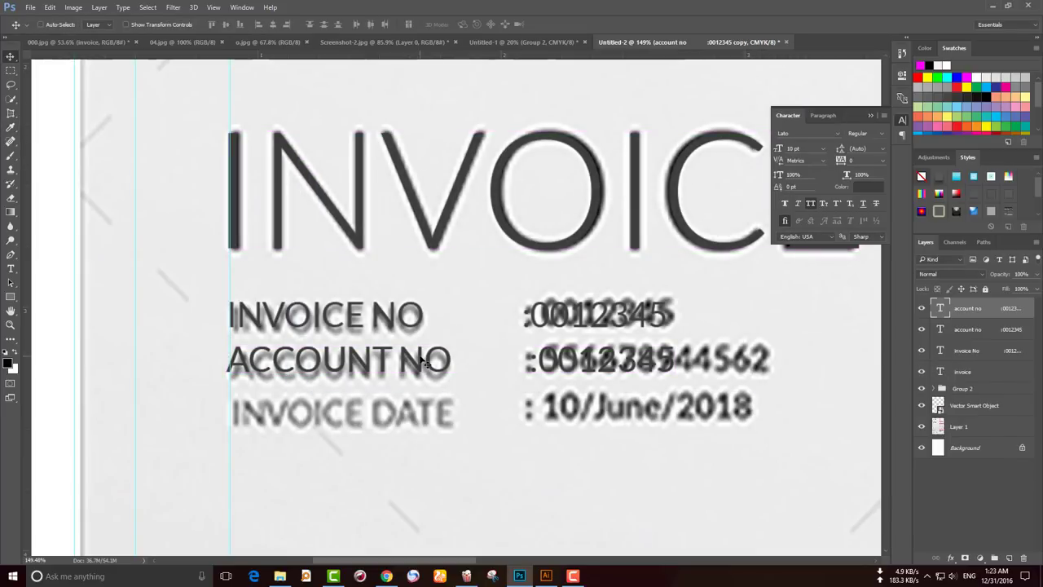
# Move the copy down to the third row and relabel it INVOICE DATE
pyautogui.moveTo(432, 356); pyautogui.dragTo(415, 412)
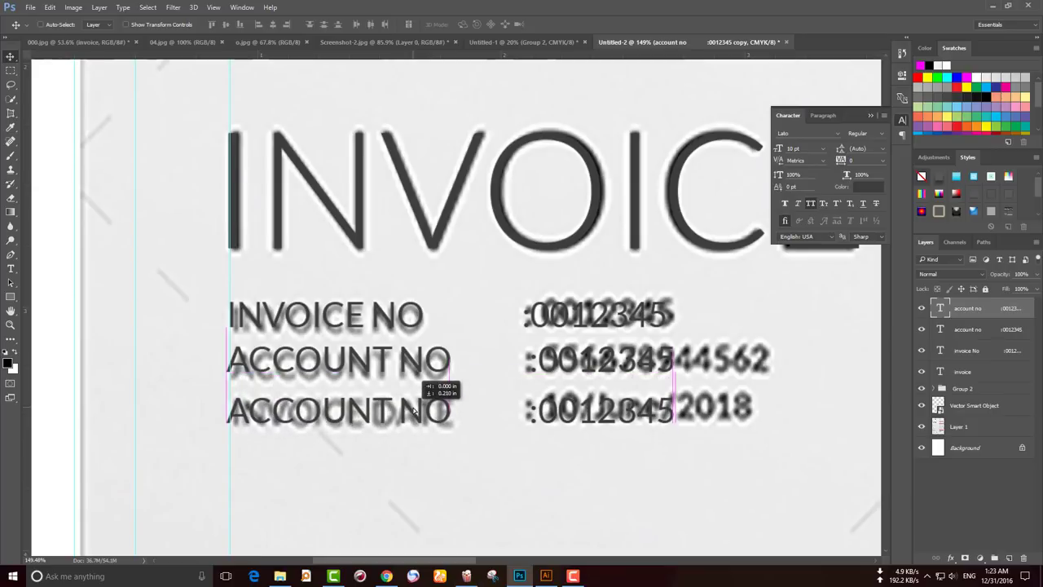
pyautogui.press('t')
pyautogui.click(385, 407)
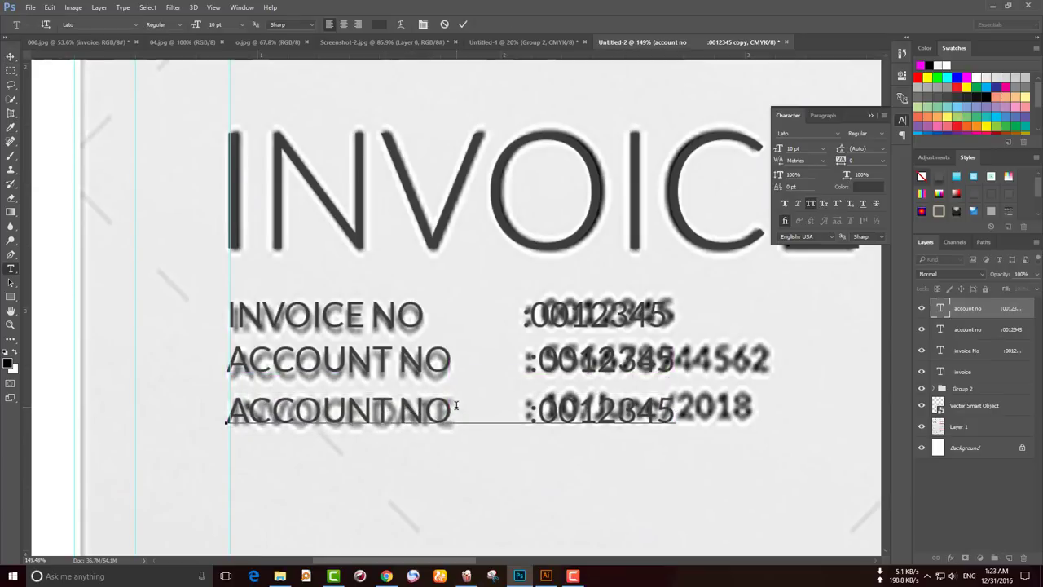
pyautogui.moveTo(453, 412); pyautogui.dragTo(171, 417)
pyautogui.write('INVO')
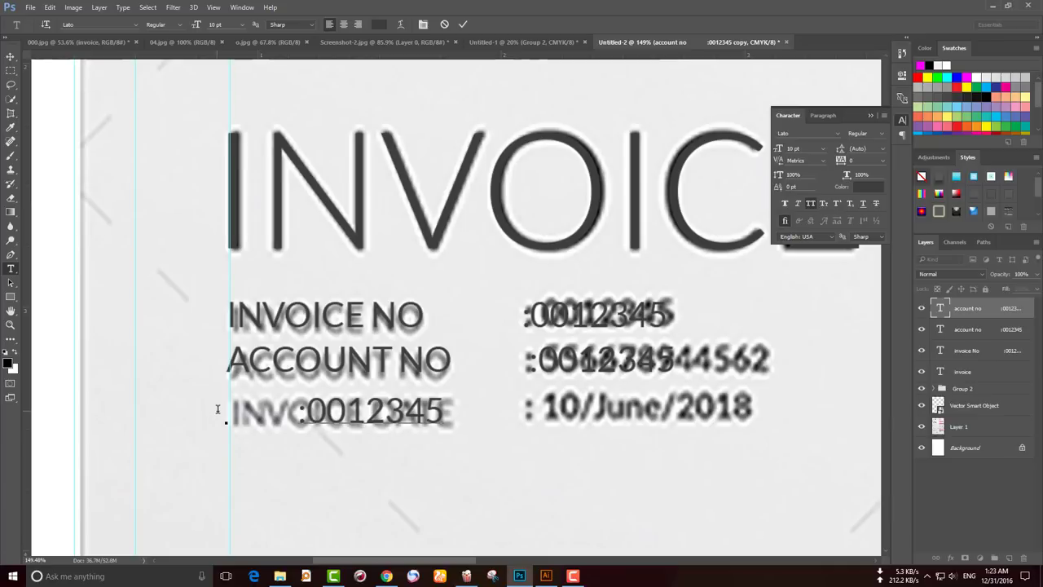
pyautogui.click(223, 407)
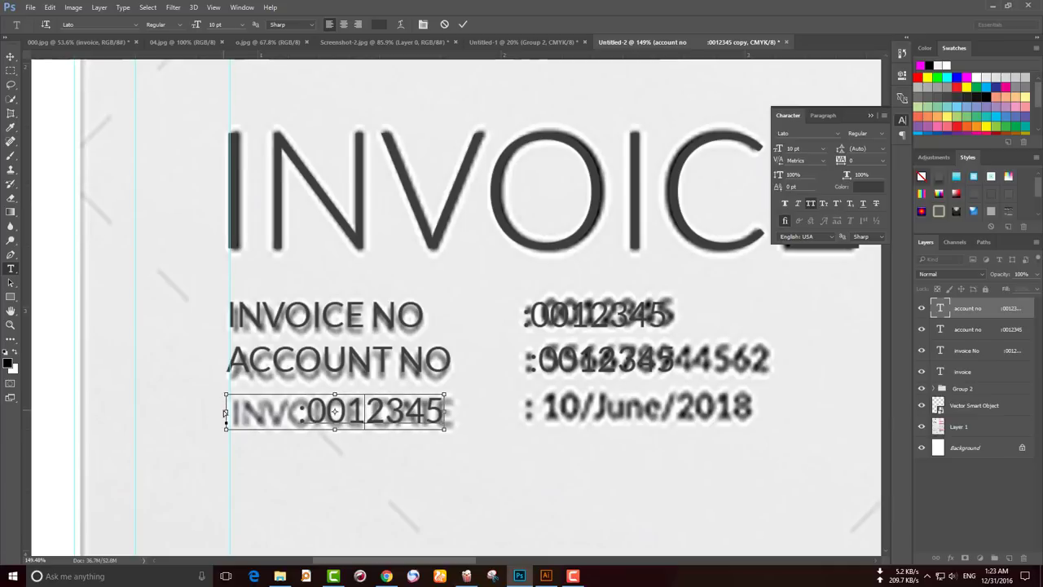
pyautogui.write('ICE DAT')
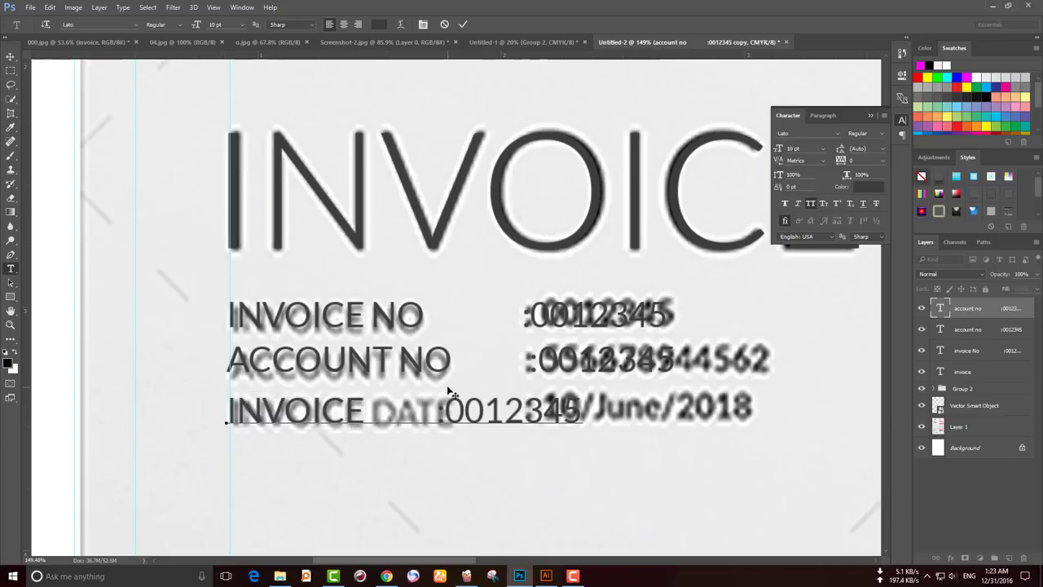
pyautogui.write('E')
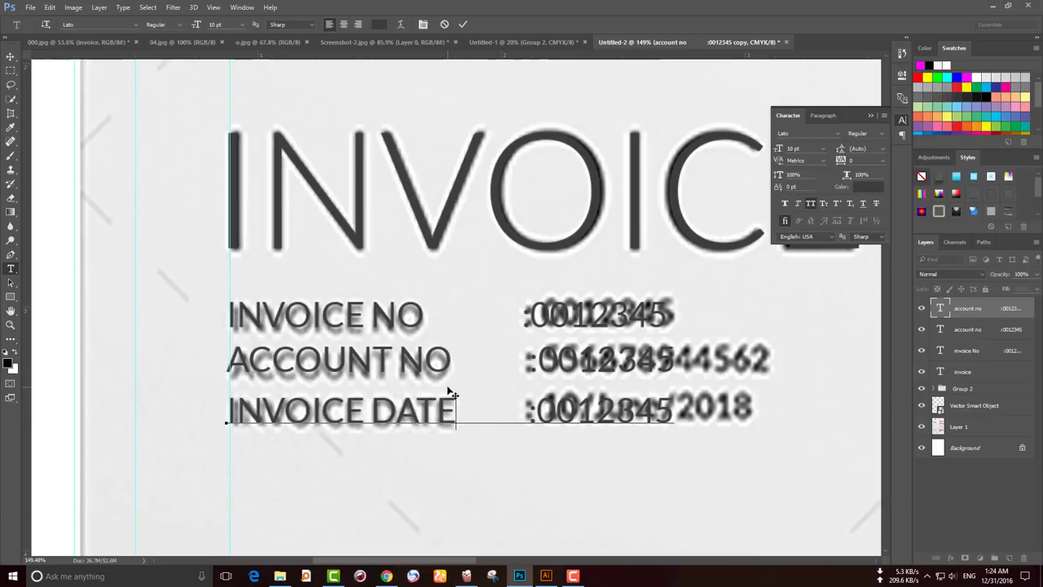
# Replace the old number with 31/12/2016 and commit the INVOICE DATE line
pyautogui.hotkey('ctrl', 'a')
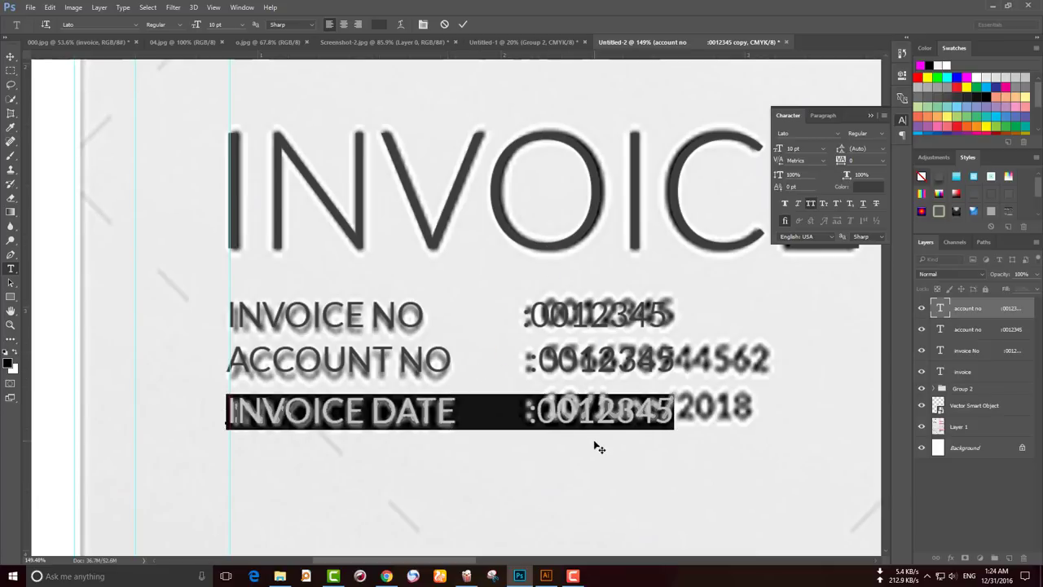
pyautogui.moveTo(557, 411)
pyautogui.mouseDown()
pyautogui.moveTo(691, 410)
pyautogui.moveTo(370, 412)
pyautogui.mouseUp()
pyautogui.click(538, 410)
pyautogui.moveTo(538, 410); pyautogui.dragTo(693, 409)
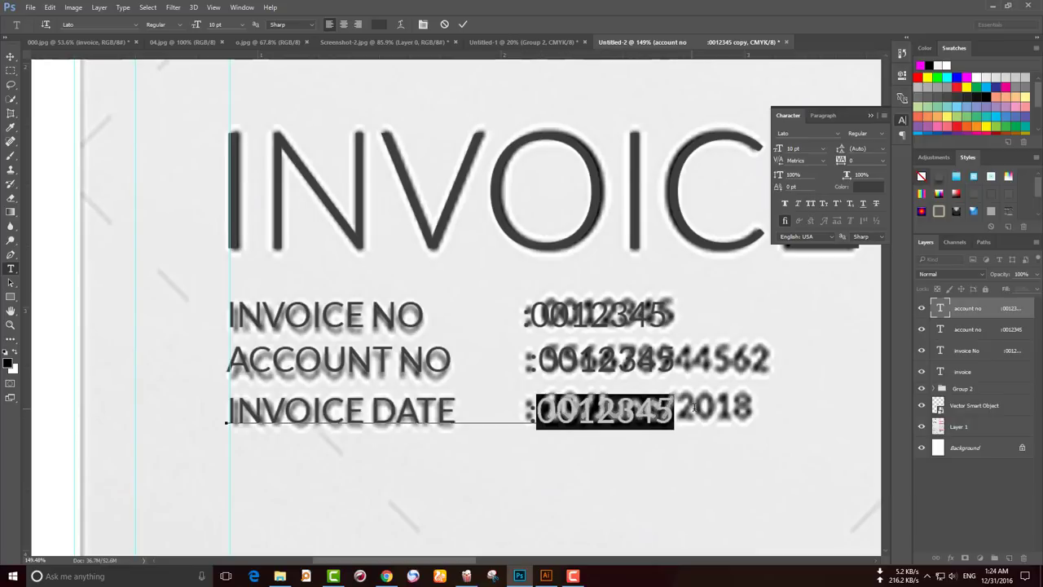
pyautogui.press('BackSpace')
pyautogui.write('31')
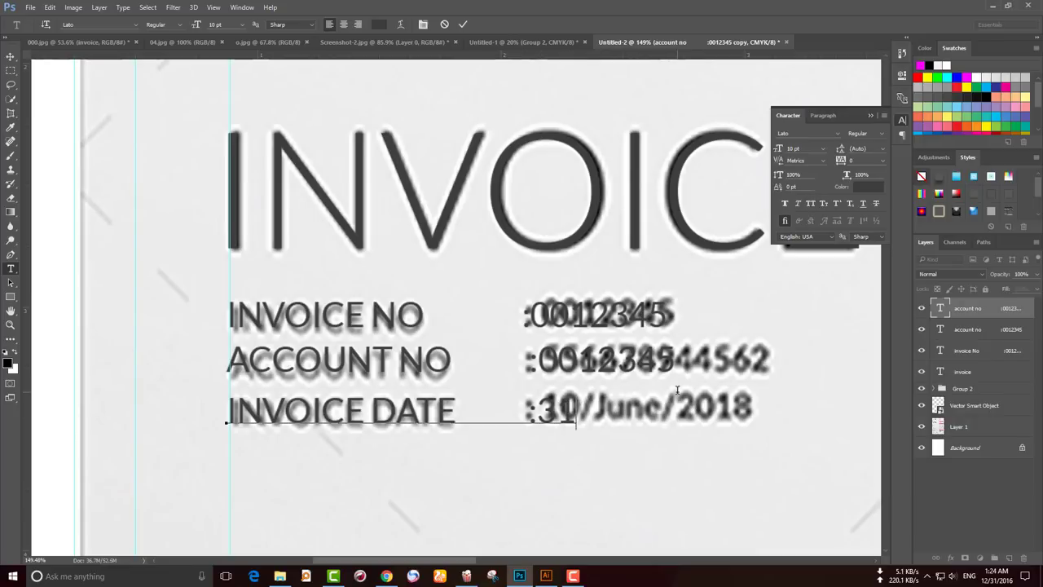
pyautogui.write('/12/')
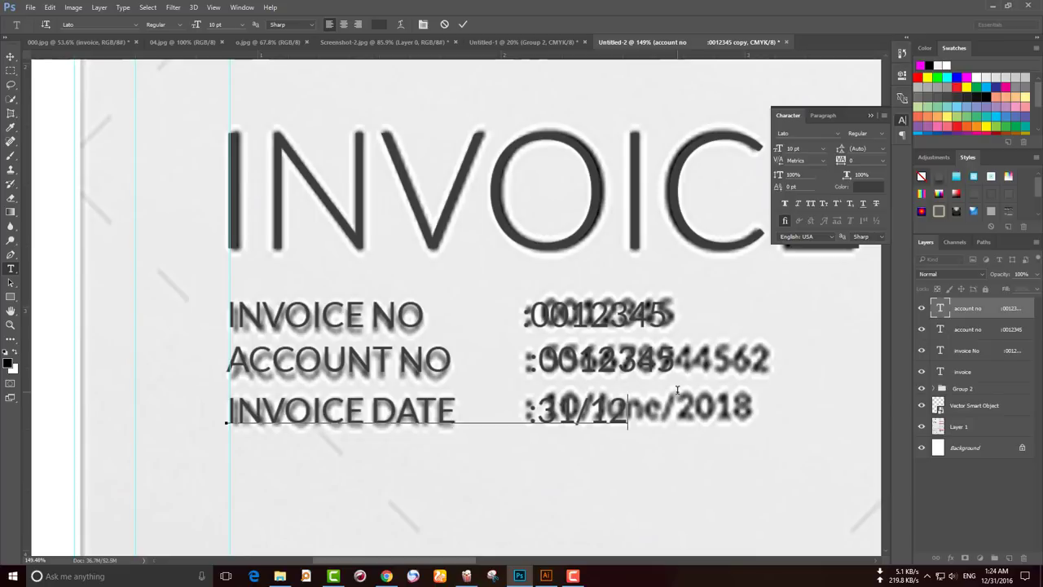
pyautogui.write('201')
pyautogui.write('6')
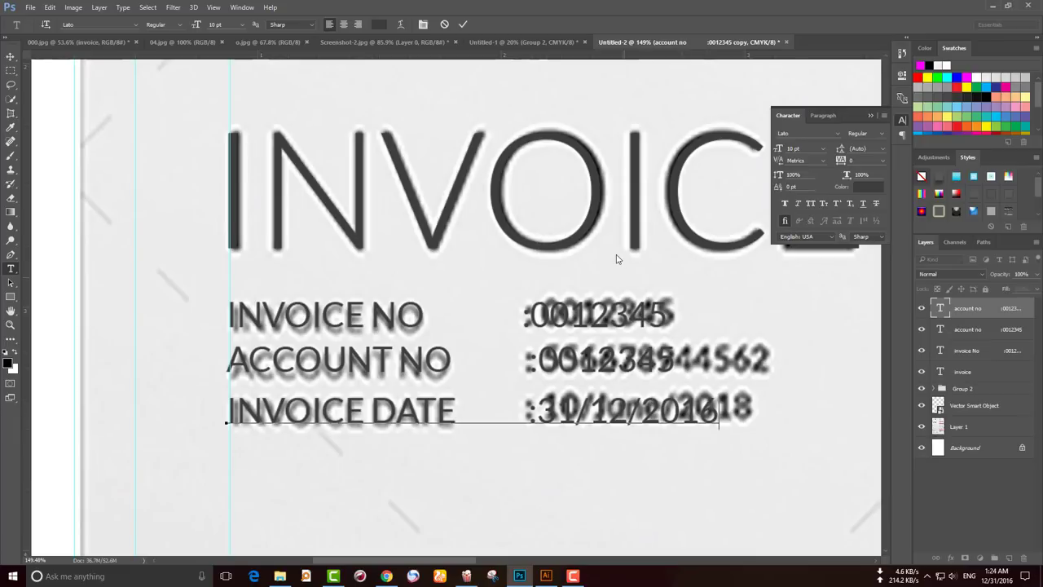
pyautogui.click(462, 25)
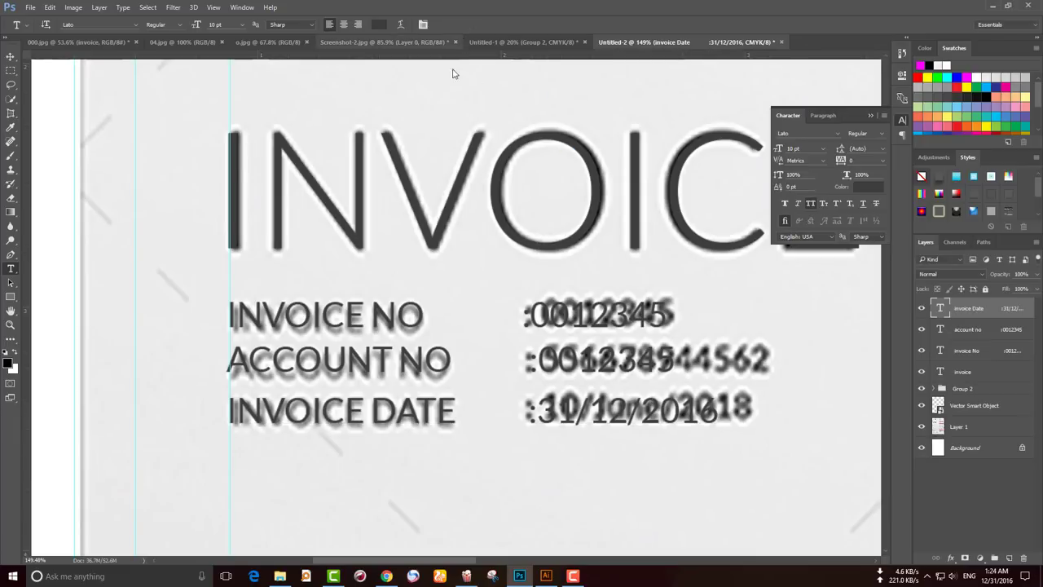
# Select the three detail text layers, align them, and nudge them into place
pyautogui.press('v')
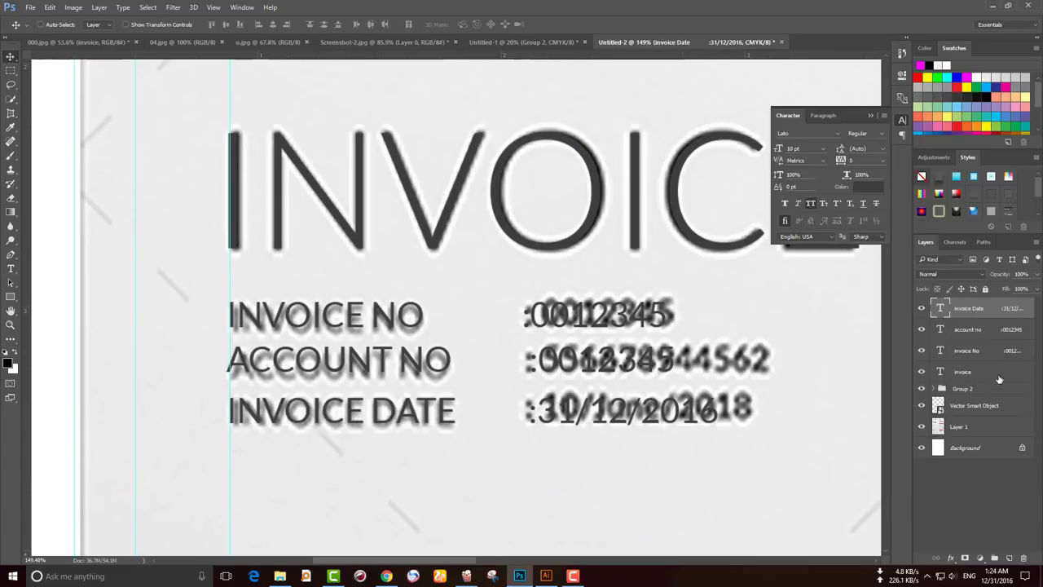
pyautogui.keyDown('shift'); pyautogui.click(985, 355); pyautogui.keyUp('shift')
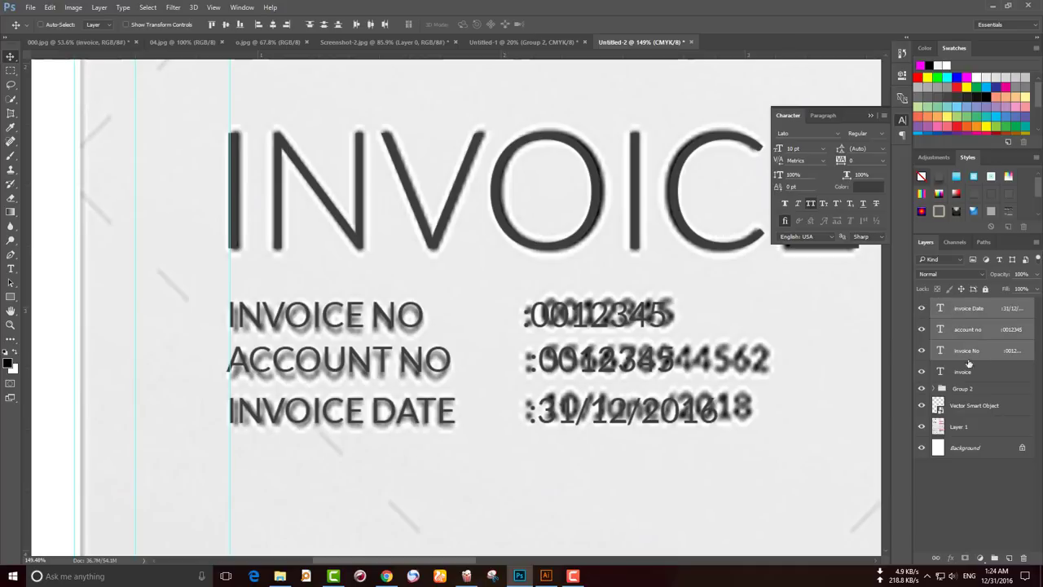
pyautogui.click(325, 25)
pyautogui.scroll(-2, 505, 326)
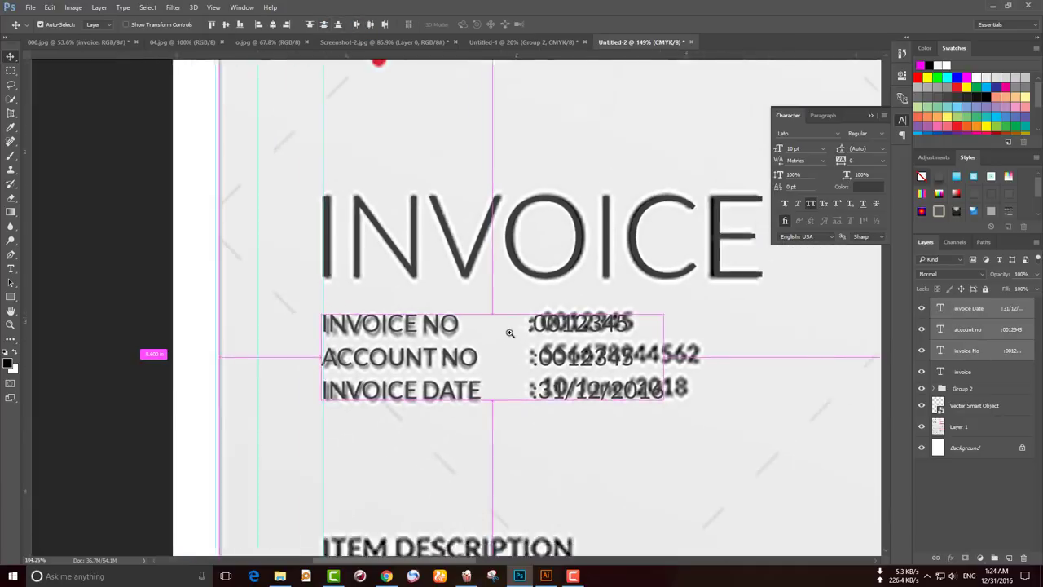
pyautogui.scroll(-1, 518, 324)
pyautogui.scroll(2, 522, 323)
pyautogui.scroll(1, 522, 323)
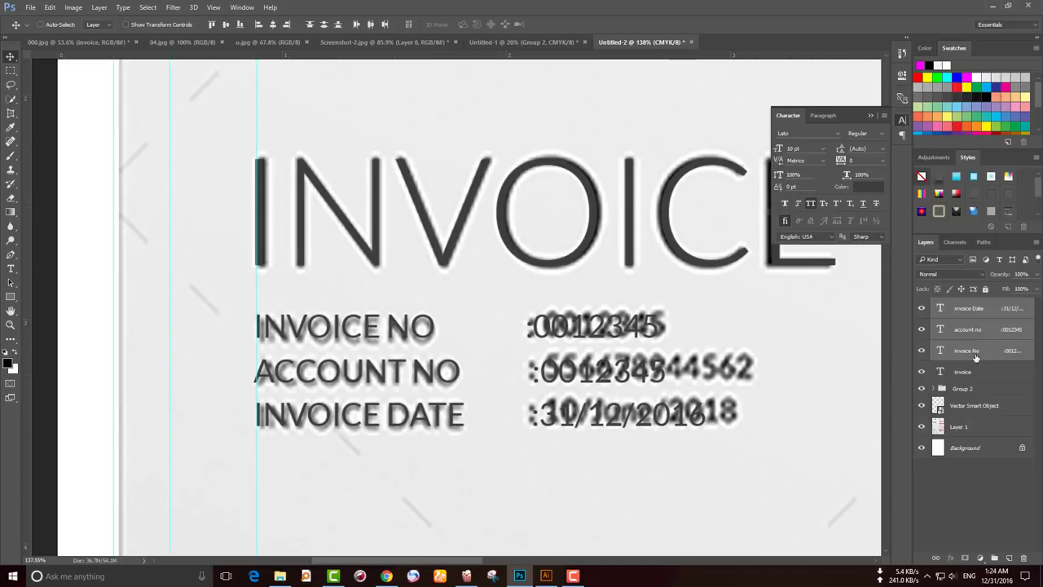
pyautogui.click(968, 308)
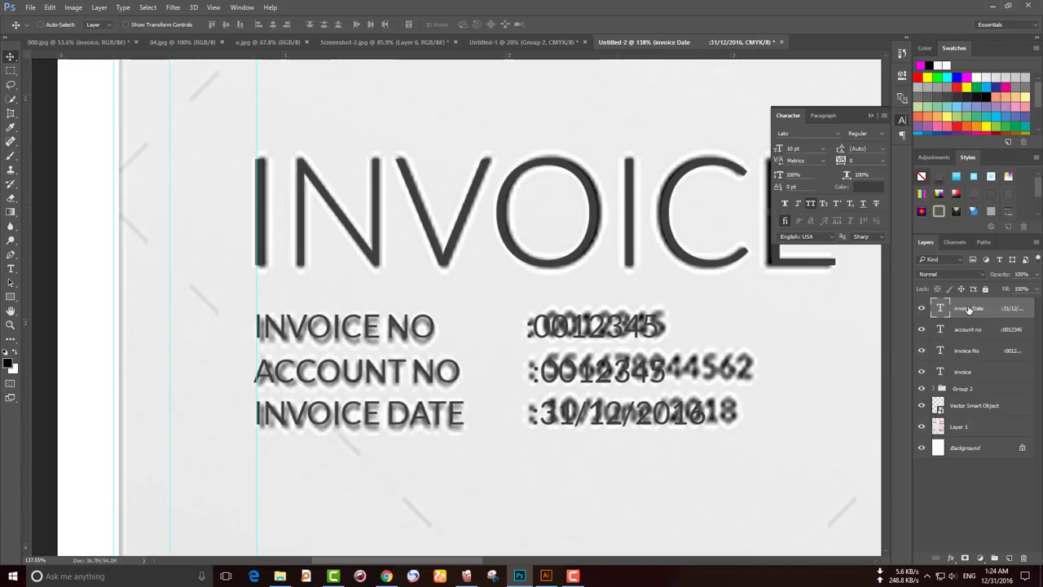
pyautogui.keyDown('shift'); pyautogui.click(975, 352); pyautogui.keyUp('shift')
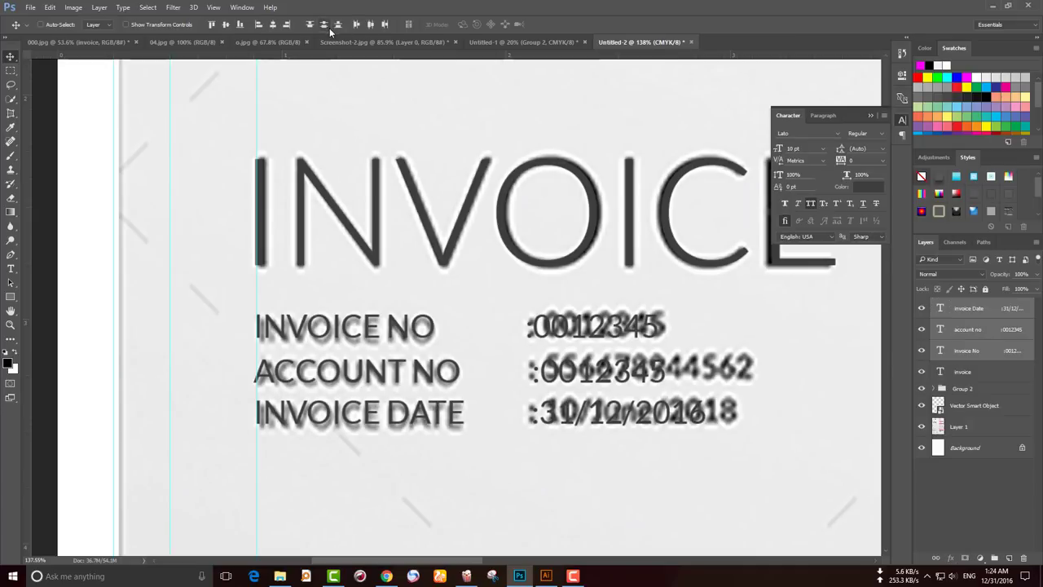
pyautogui.moveTo(453, 339); pyautogui.dragTo(455, 340)
# Check the 3d3d3d text colour, then group the three detail layers as Group 3
pyautogui.scroll(-2, 455, 340)
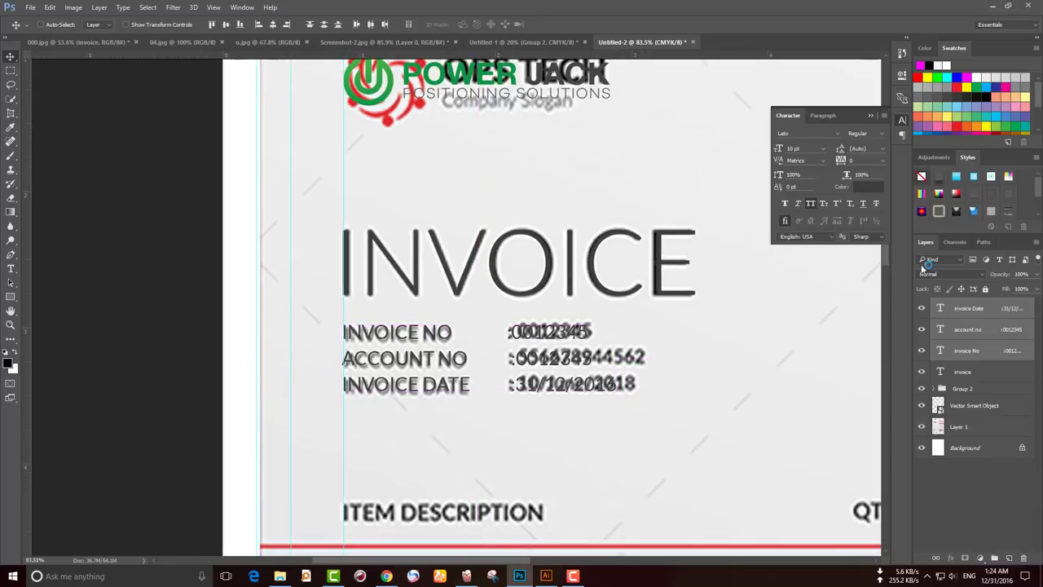
pyautogui.click(863, 188)
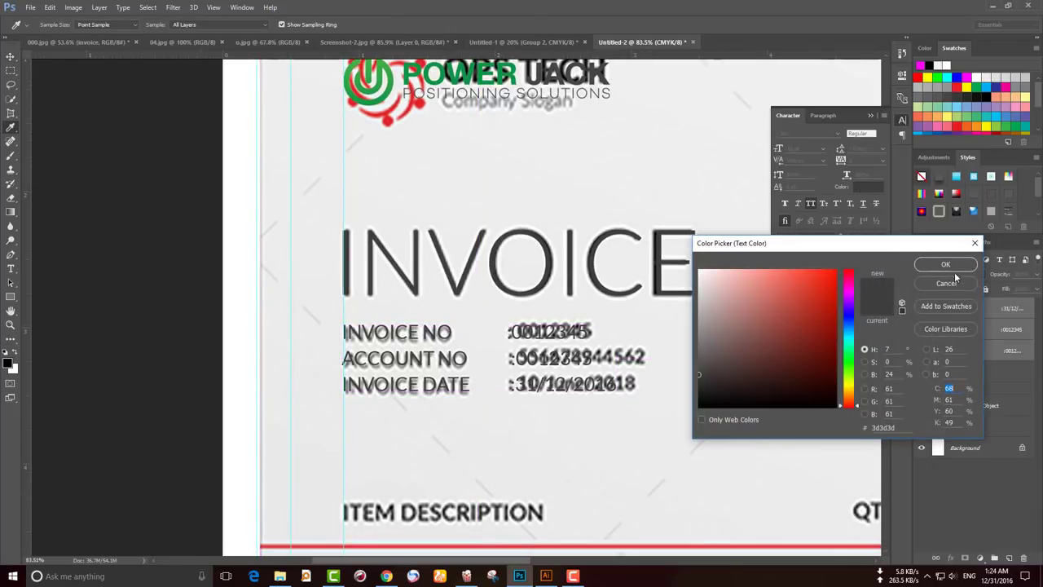
pyautogui.press('Escape')
pyautogui.scroll(-4, 494, 365)
pyautogui.scroll(1, 494, 366)
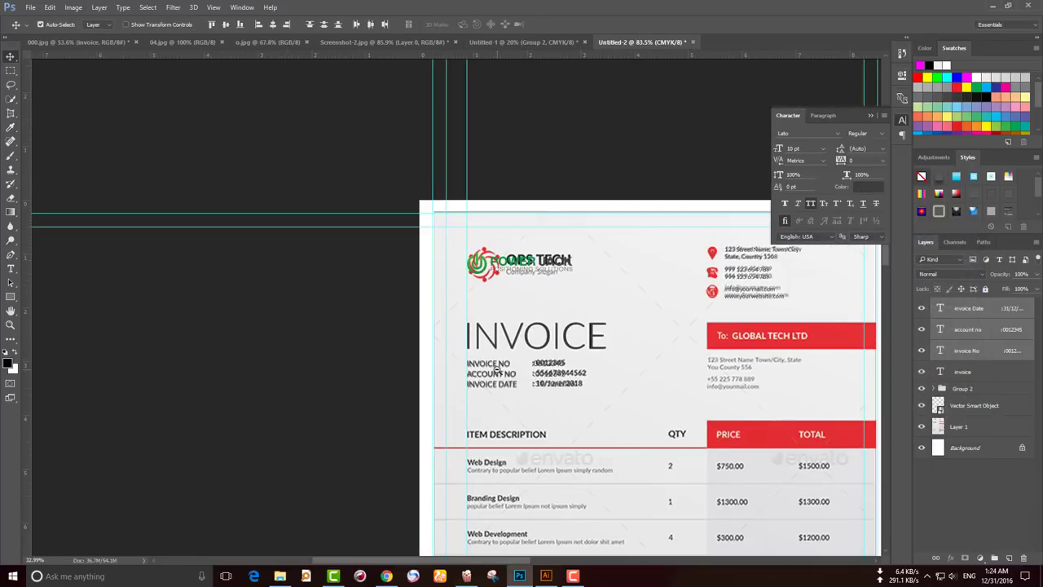
pyautogui.hotkey('ctrl', 'g')
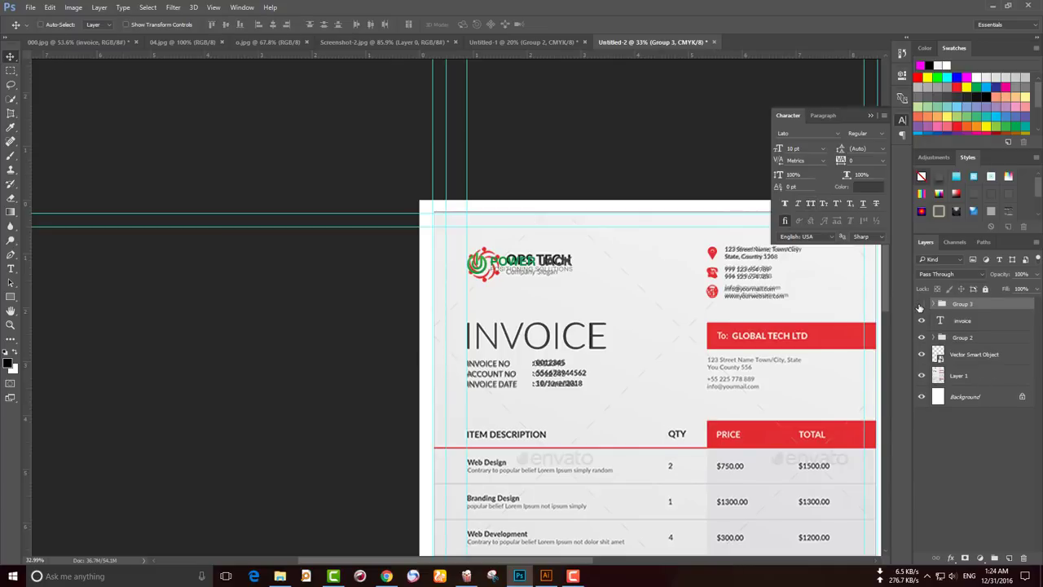
# Move the grouped detail lines into position, zoom to the To: banner, and pick the Rectangle Tool
pyautogui.moveTo(693, 353)
pyautogui.mouseDown()
pyautogui.moveTo(570, 208)
pyautogui.moveTo(559, 353)
pyautogui.mouseUp()
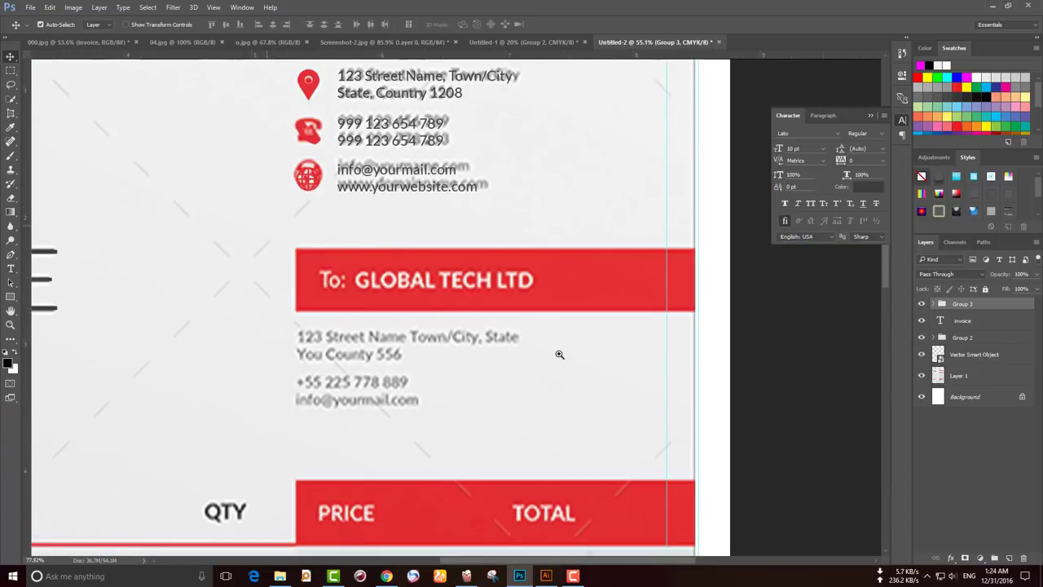
pyautogui.moveTo(559, 354); pyautogui.dragTo(573, 361)
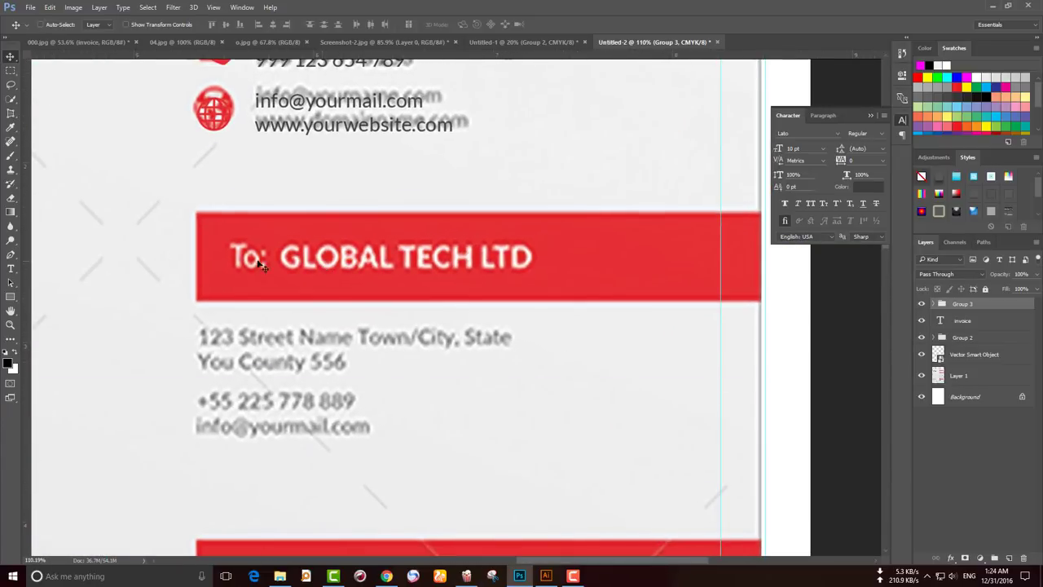
pyautogui.click(10, 297)
pyautogui.scroll(-3, 472, 369)
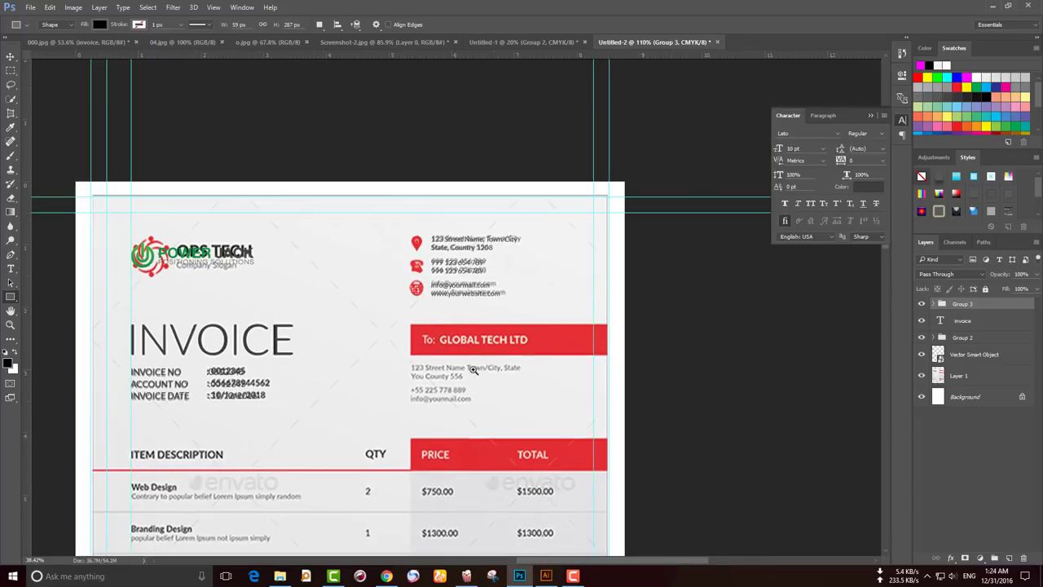
# Draw a black rectangle over the red To: GLOBAL TECH LTD banner
pyautogui.moveTo(472, 369); pyautogui.dragTo(547, 404)
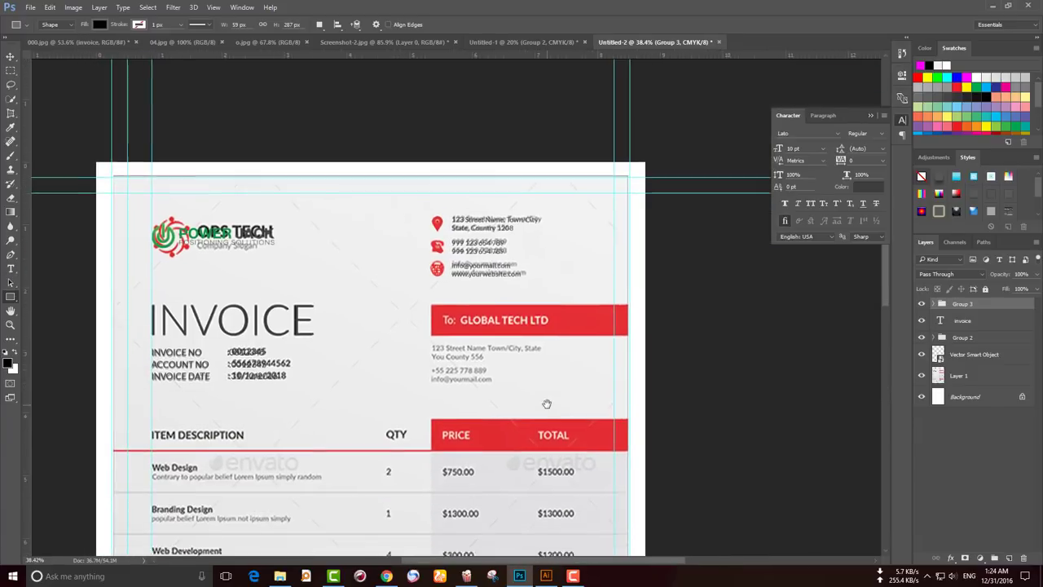
pyautogui.scroll(3, 571, 359)
pyautogui.scroll(-3, 595, 310)
pyautogui.scroll(3, 603, 326)
pyautogui.scroll(2, 607, 335)
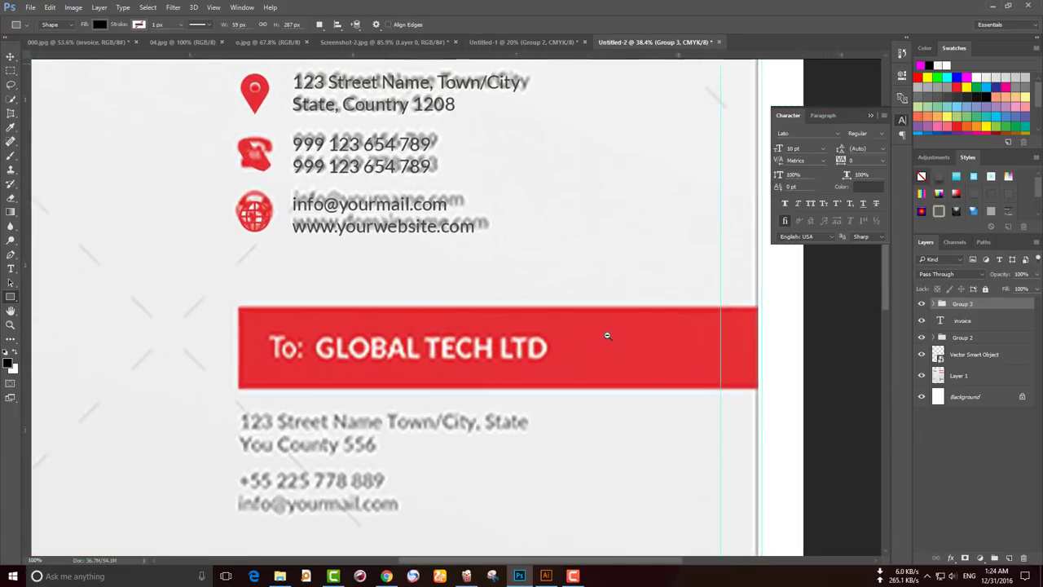
pyautogui.moveTo(235, 306); pyautogui.dragTo(757, 393)
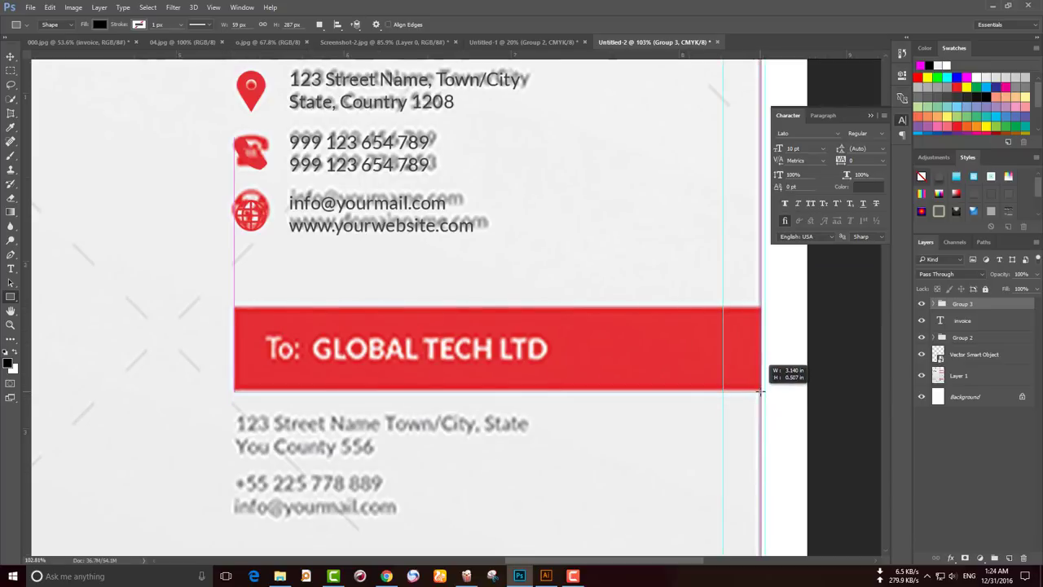
pyautogui.moveTo(756, 393); pyautogui.dragTo(757, 393)
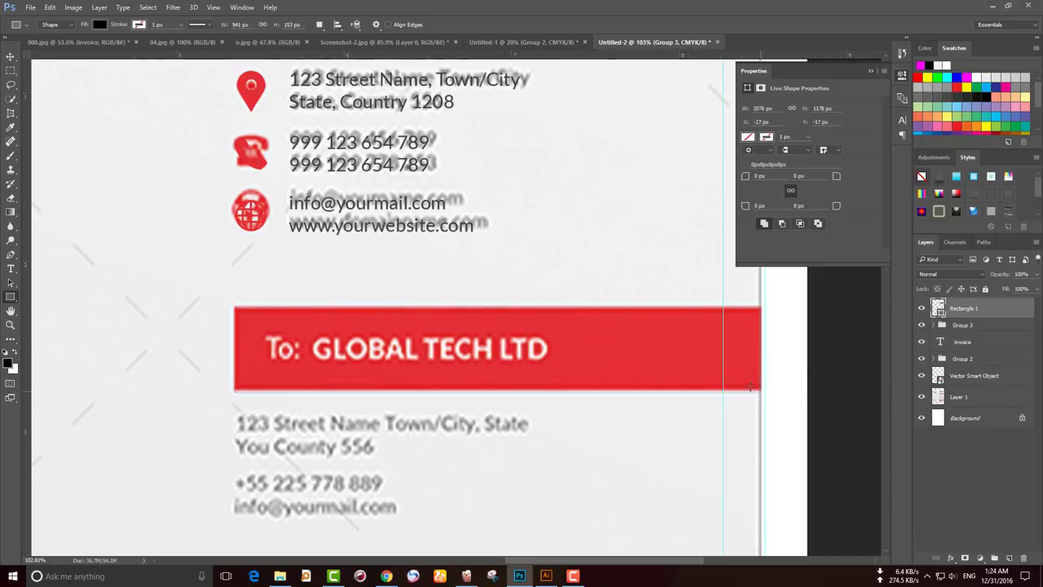
# Widen the black rectangle slightly to the right, to 950 × 153 px
pyautogui.click(10, 55)
pyautogui.hotkey('ctrl', 't')
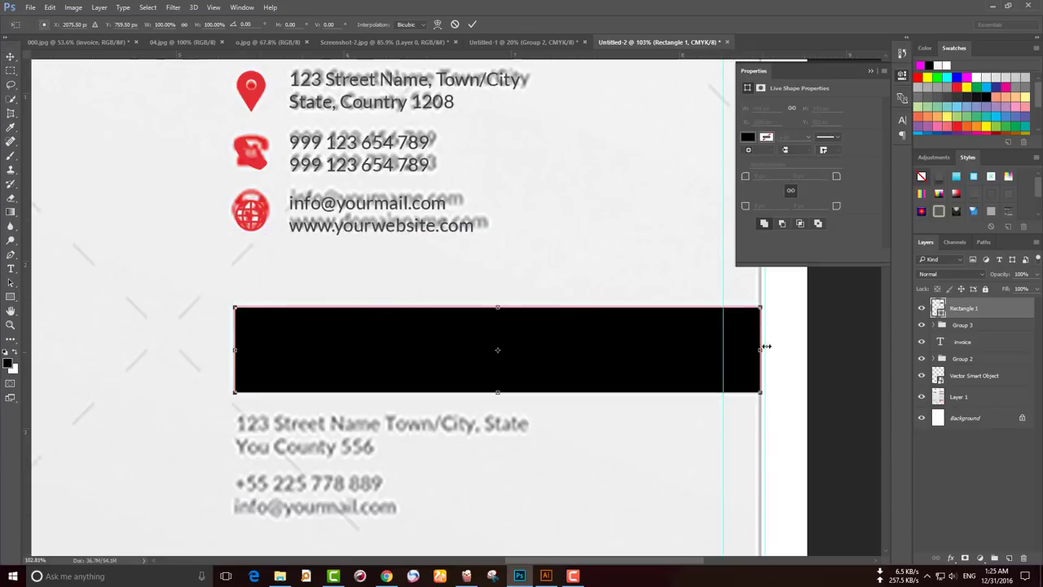
pyautogui.moveTo(758, 351); pyautogui.dragTo(765, 351)
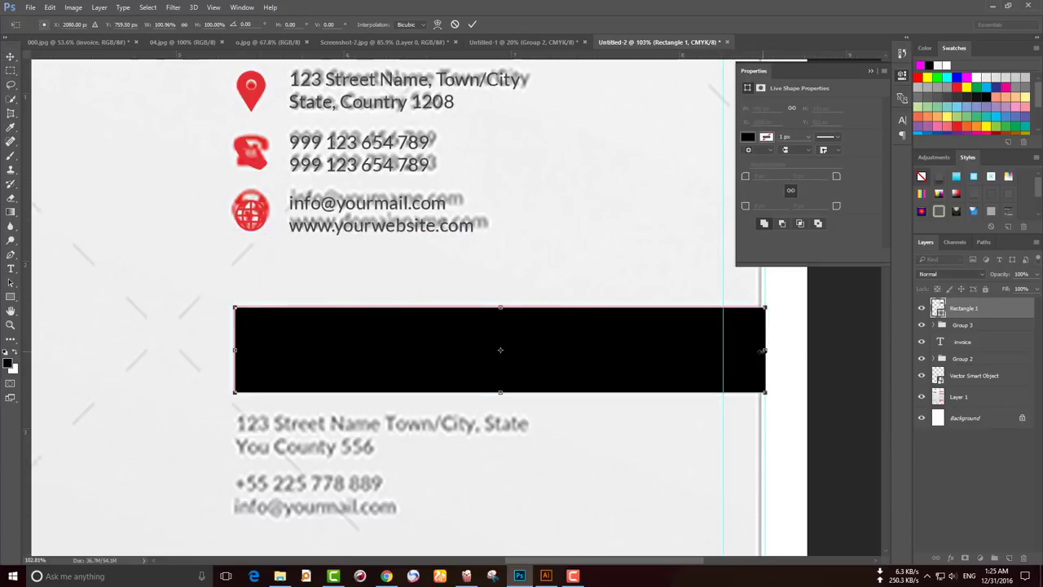
pyautogui.press('Return')
pyautogui.scroll(-2, 644, 357)
pyautogui.scroll(2, 639, 359)
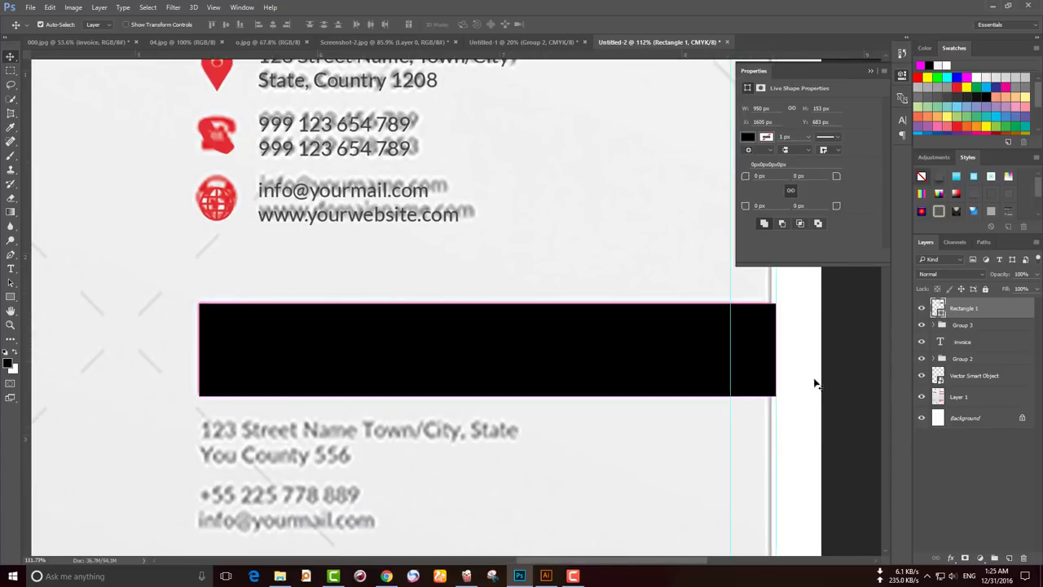
# Reorder the invoice layer in the stack, briefly toggle the template, and zoom to the banner
pyautogui.click(958, 397)
pyautogui.moveTo(961, 342)
pyautogui.mouseDown()
pyautogui.moveTo(976, 343)
pyautogui.moveTo(966, 304)
pyautogui.mouseUp()
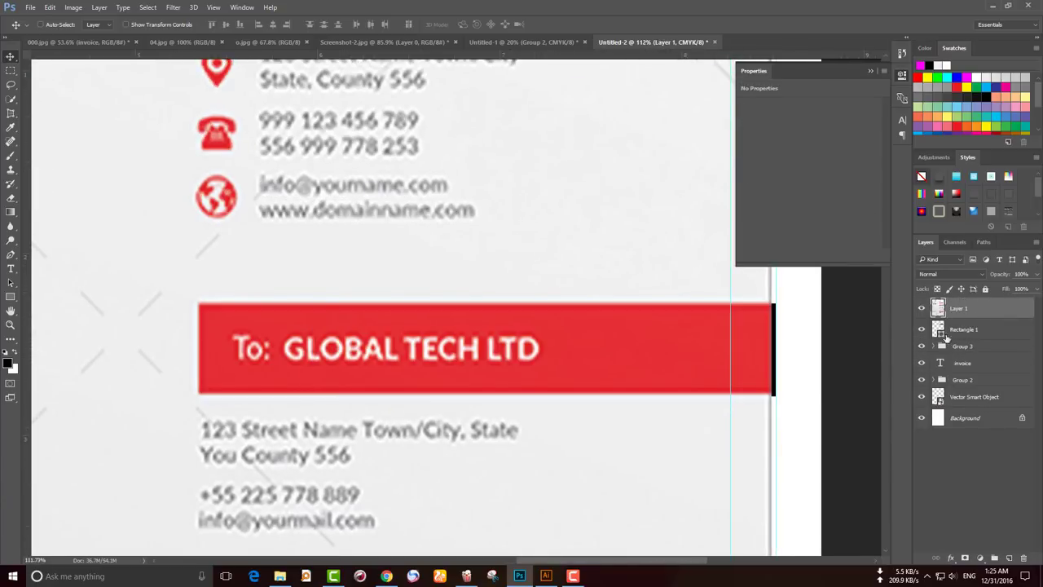
pyautogui.click(922, 308)
pyautogui.click(922, 308)
pyautogui.moveTo(523, 375); pyautogui.dragTo(424, 389)
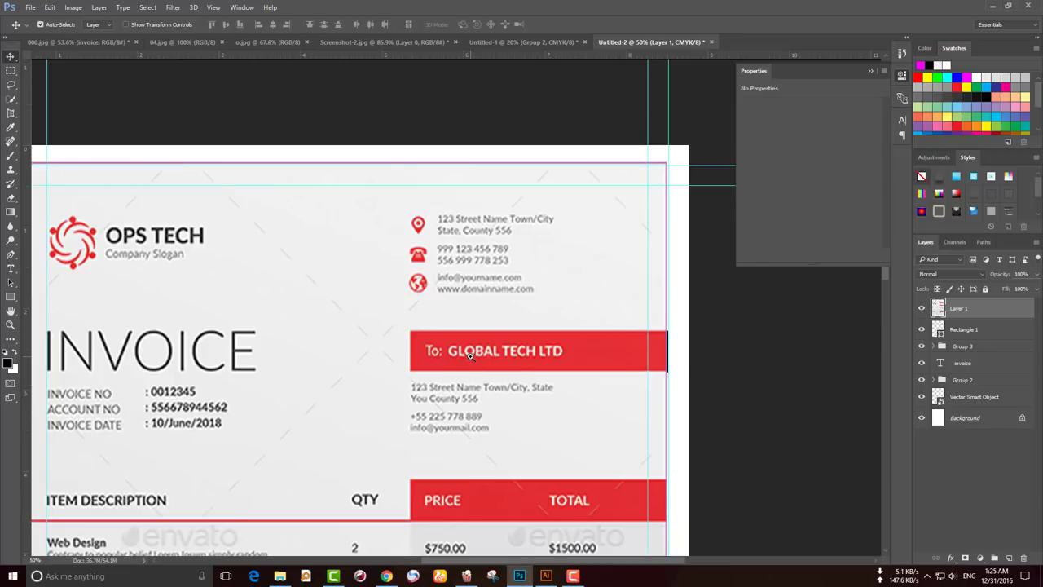
pyautogui.moveTo(471, 357); pyautogui.dragTo(497, 358)
# Add a 'To' text layer inside the red banner, set in Lato Regular
pyautogui.press('t')
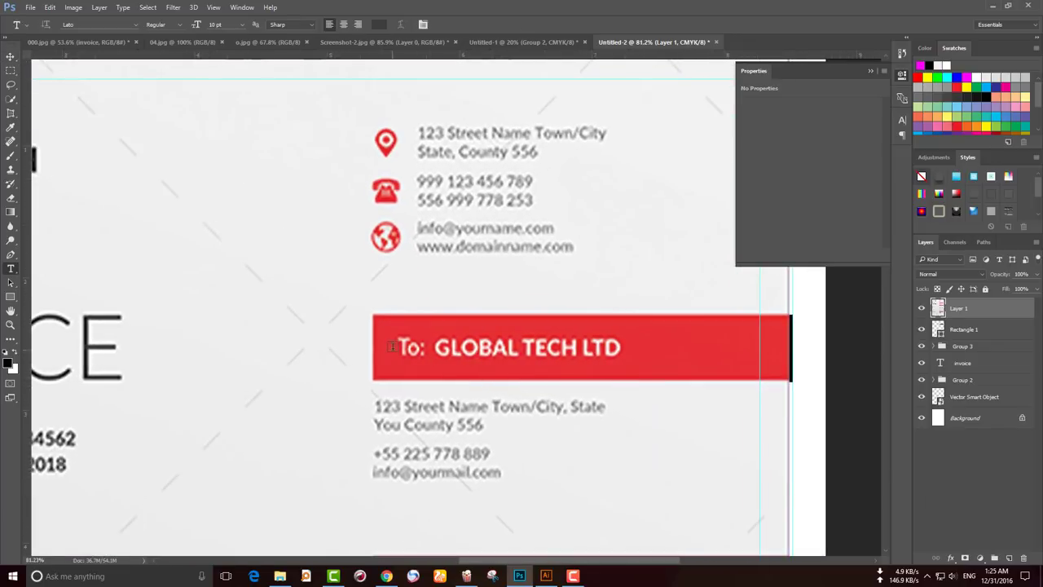
pyautogui.click(394, 348)
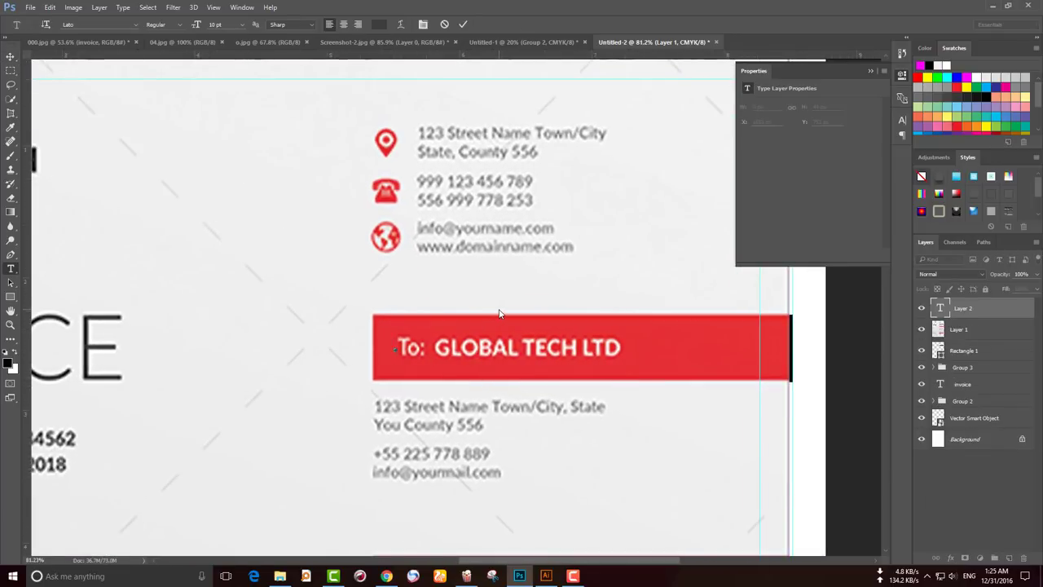
pyautogui.write('To')
pyautogui.hotkey('ctrl', 'a')
pyautogui.click(901, 120)
pyautogui.click(882, 134)
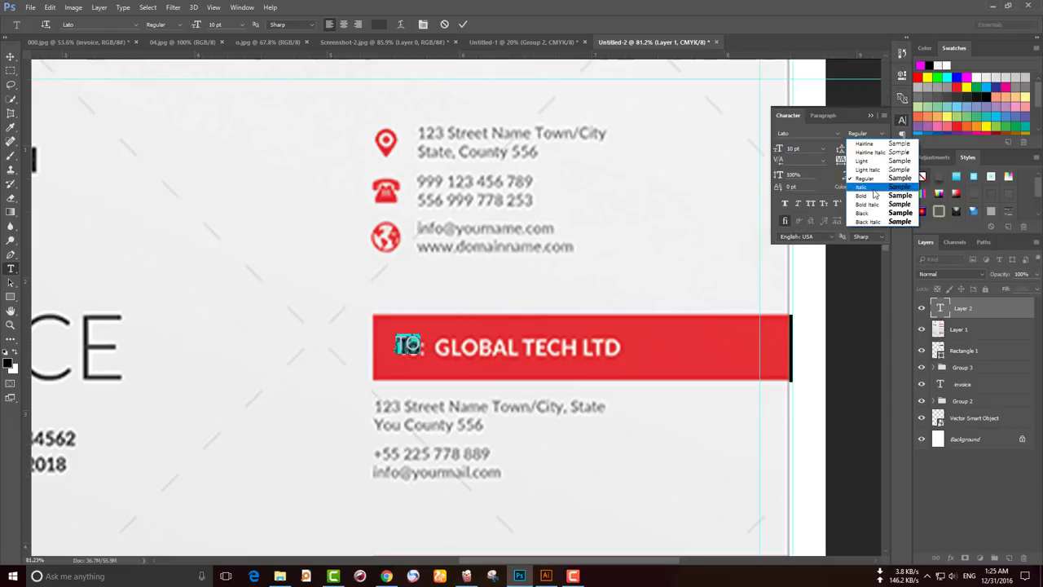
pyautogui.click(866, 196)
pyautogui.click(887, 137)
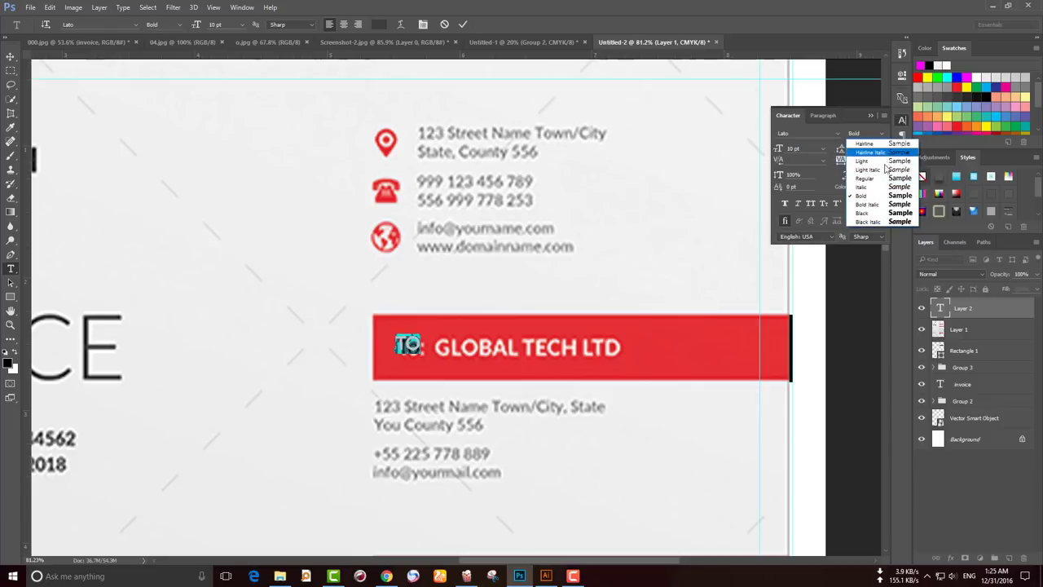
pyautogui.click(866, 170)
pyautogui.click(10, 56)
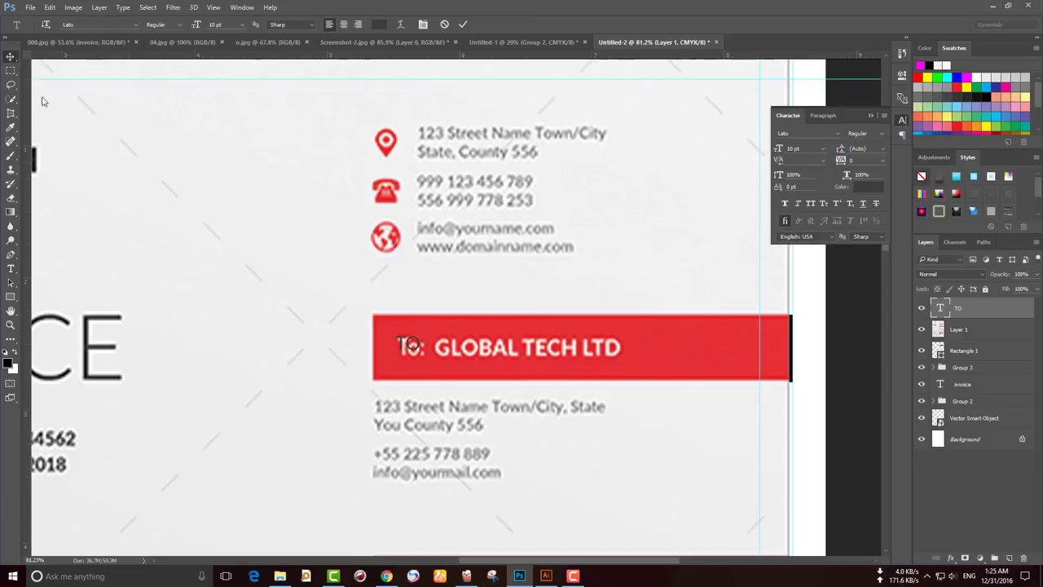
# Nudge the To label onto the template's lettering and try it at 12 pt
pyautogui.moveTo(409, 370); pyautogui.dragTo(412, 369)
pyautogui.keyDown('alt'); pyautogui.scroll(2, 424, 366); pyautogui.keyUp('alt')
pyautogui.press('t')
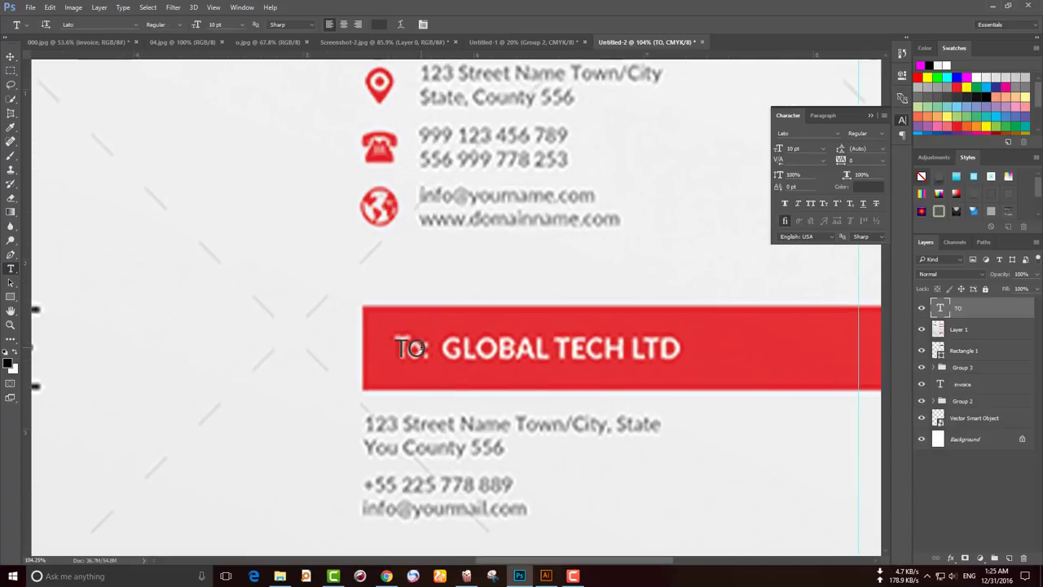
pyautogui.click(419, 348)
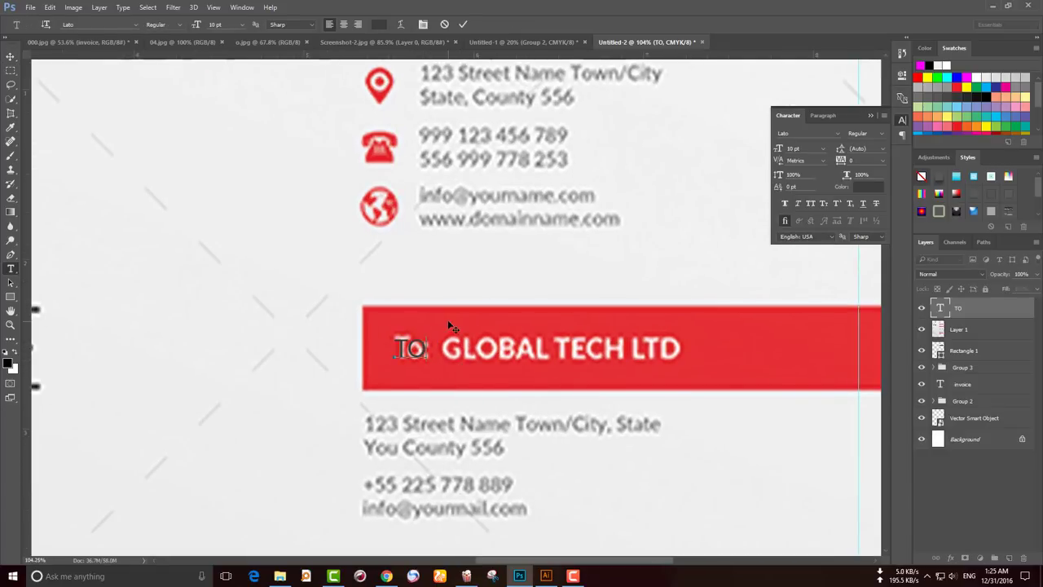
pyautogui.hotkey('ctrl', 'a')
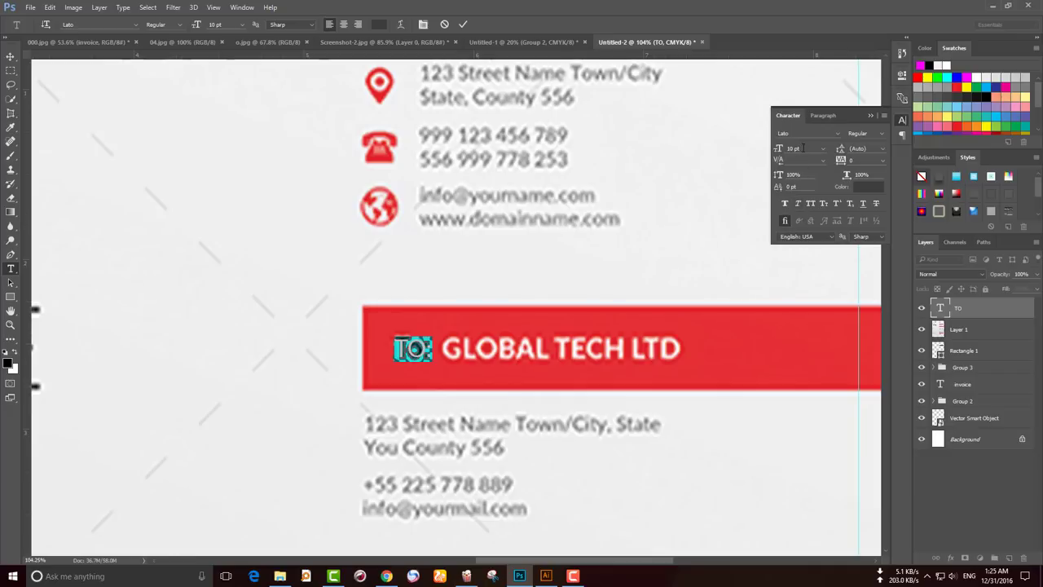
pyautogui.click(804, 147)
pyautogui.write('12')
pyautogui.press('Return')
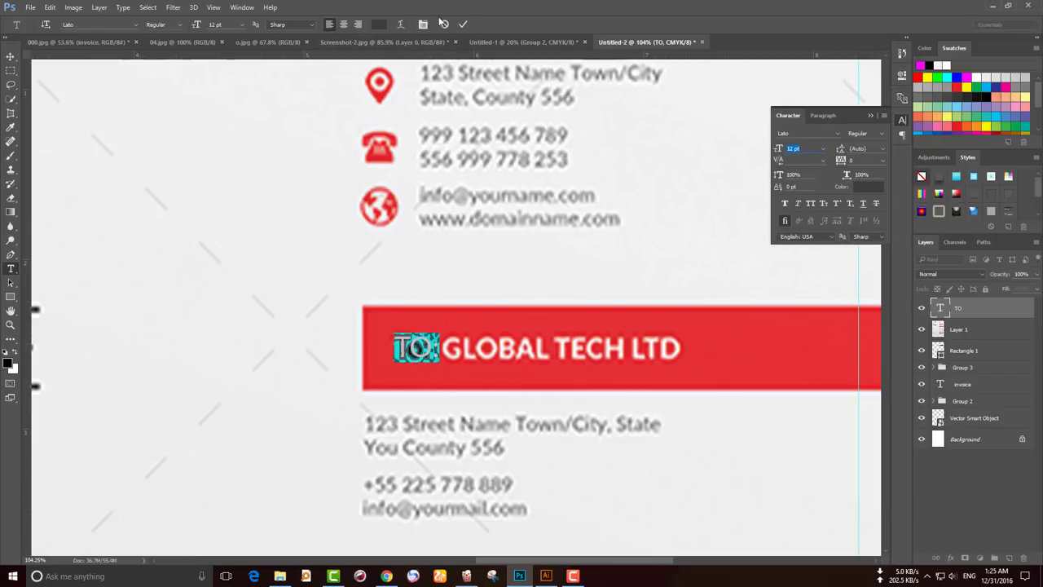
pyautogui.write(':')
pyautogui.click(461, 24)
pyautogui.click(11, 58)
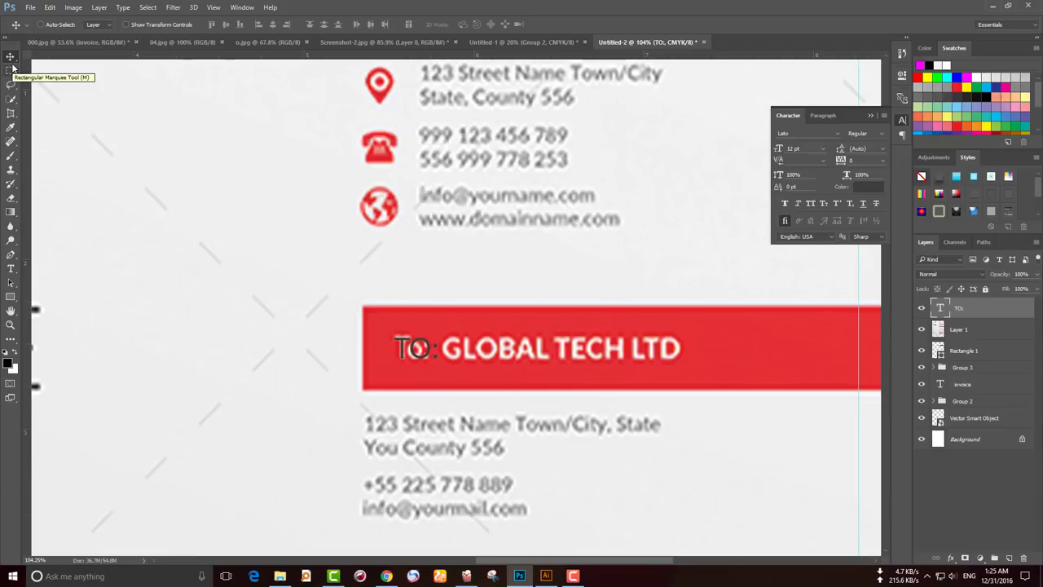
# Commit the 'To:' label at 10 pt and place the cursor right after it
pyautogui.press('t')
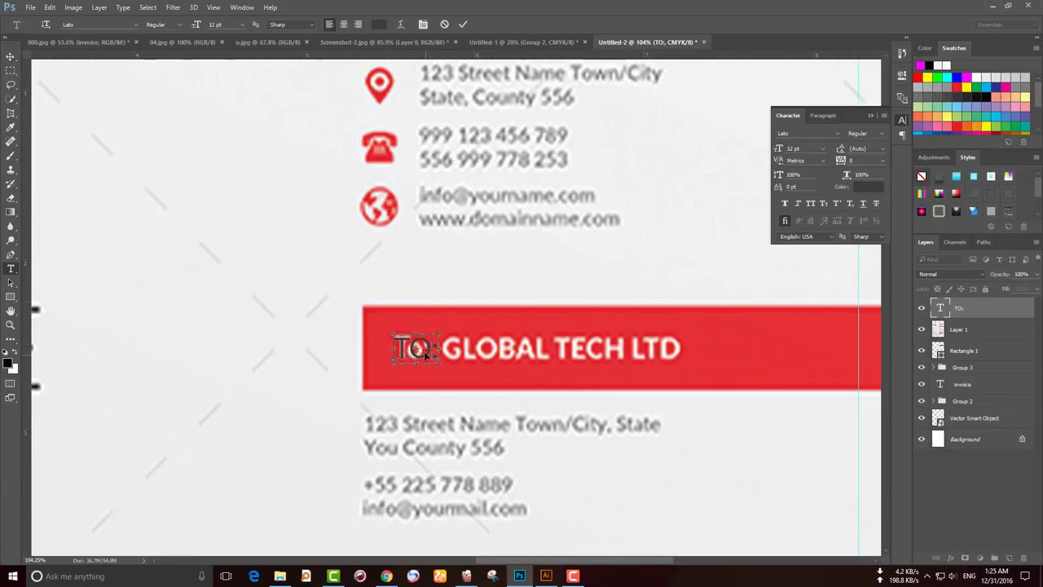
pyautogui.doubleClick(416, 349)
pyautogui.scroll(-2, 804, 147)
pyautogui.click(462, 23)
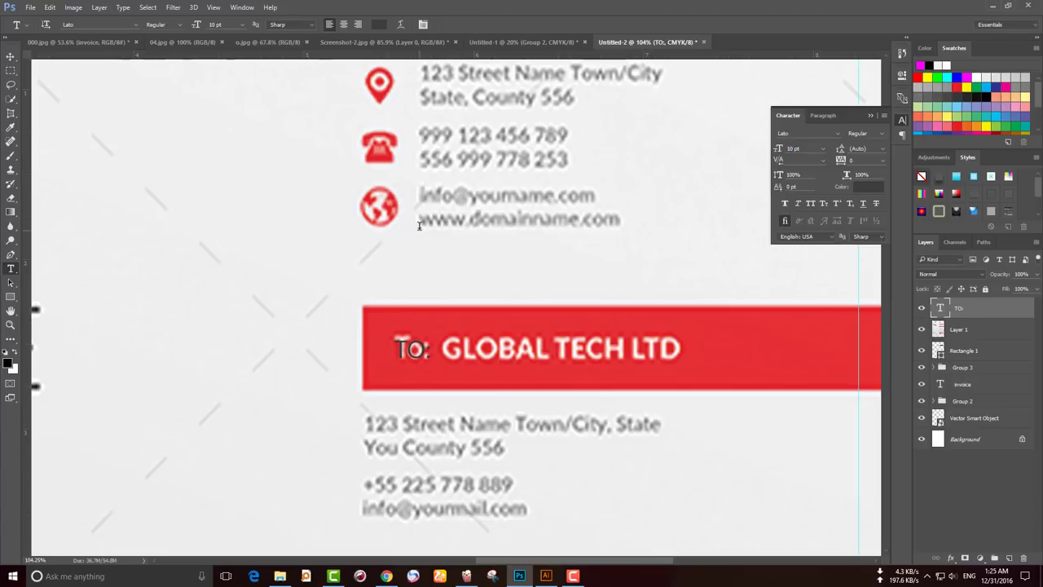
pyautogui.click(427, 349)
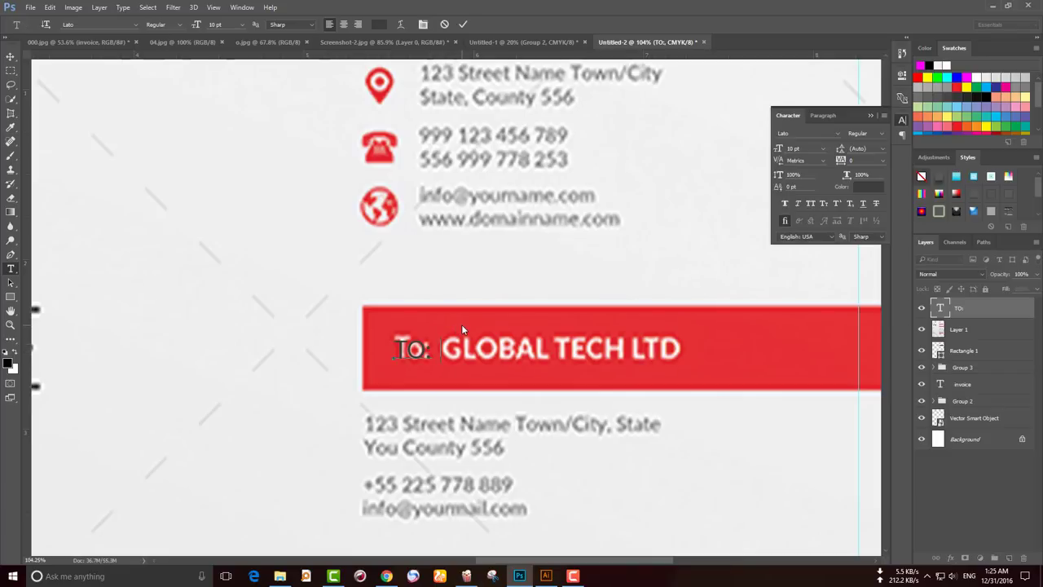
# Type 'Global Tech Ltd' after To: and make it all capitals
pyautogui.write('Glo')
pyautogui.write('bal ')
pyautogui.write('Tech')
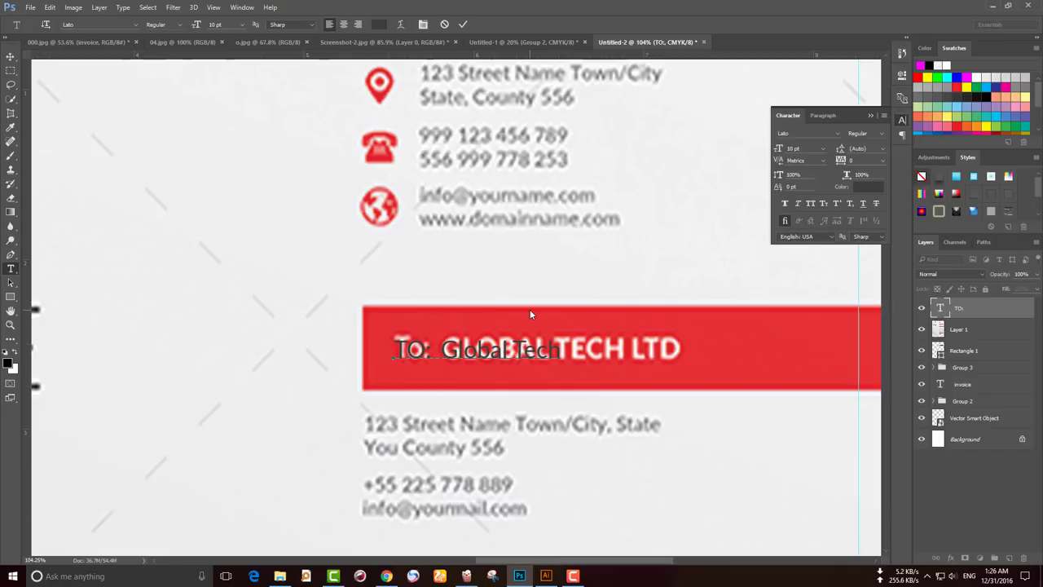
pyautogui.write(' L')
pyautogui.write('t')
pyautogui.write('d')
pyautogui.moveTo(443, 349); pyautogui.dragTo(757, 350)
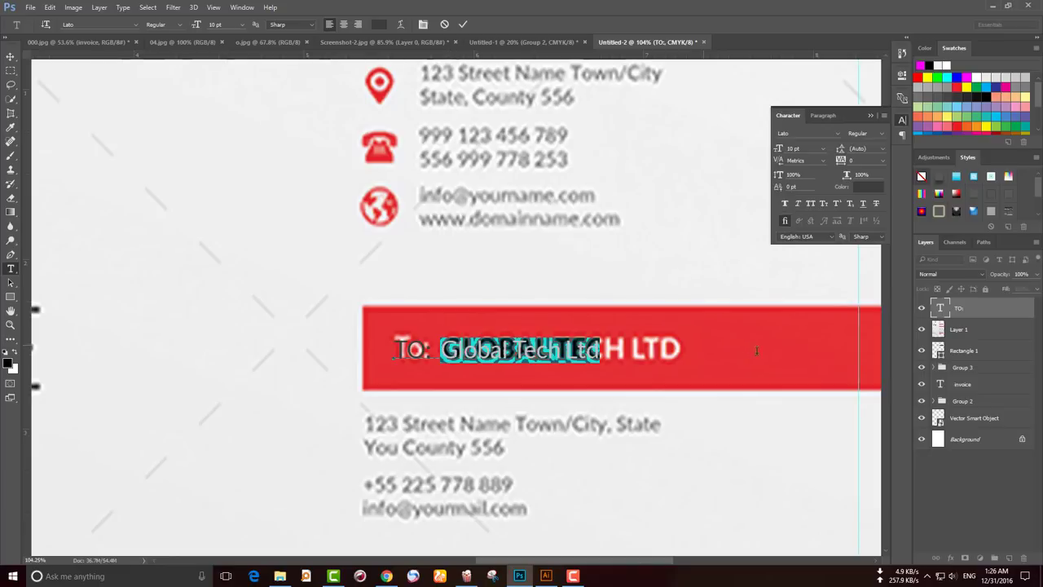
pyautogui.click(814, 203)
pyautogui.click(503, 349)
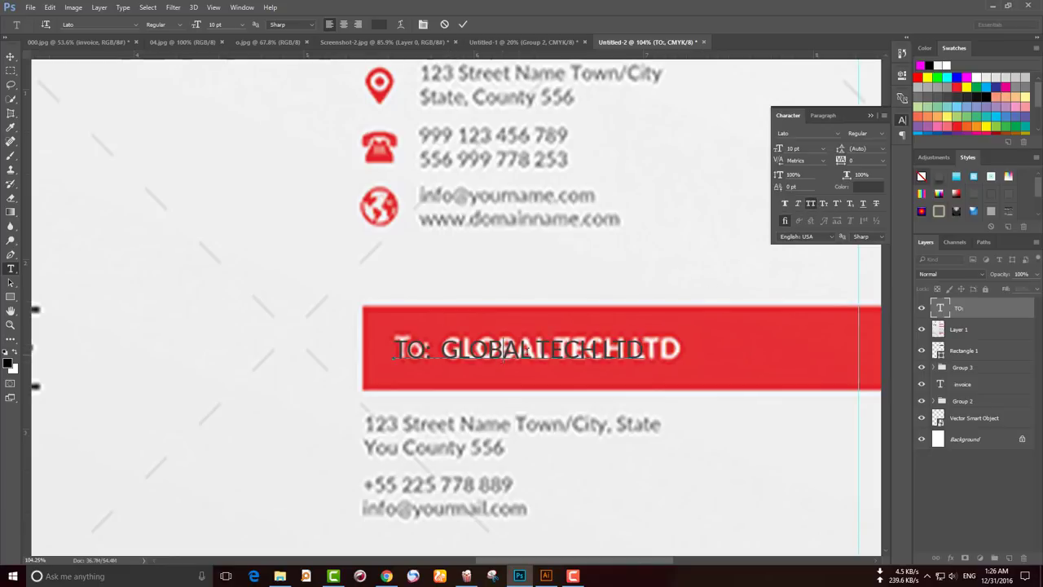
pyautogui.moveTo(643, 349)
pyautogui.mouseDown()
pyautogui.moveTo(420, 348)
pyautogui.moveTo(440, 349)
pyautogui.mouseUp()
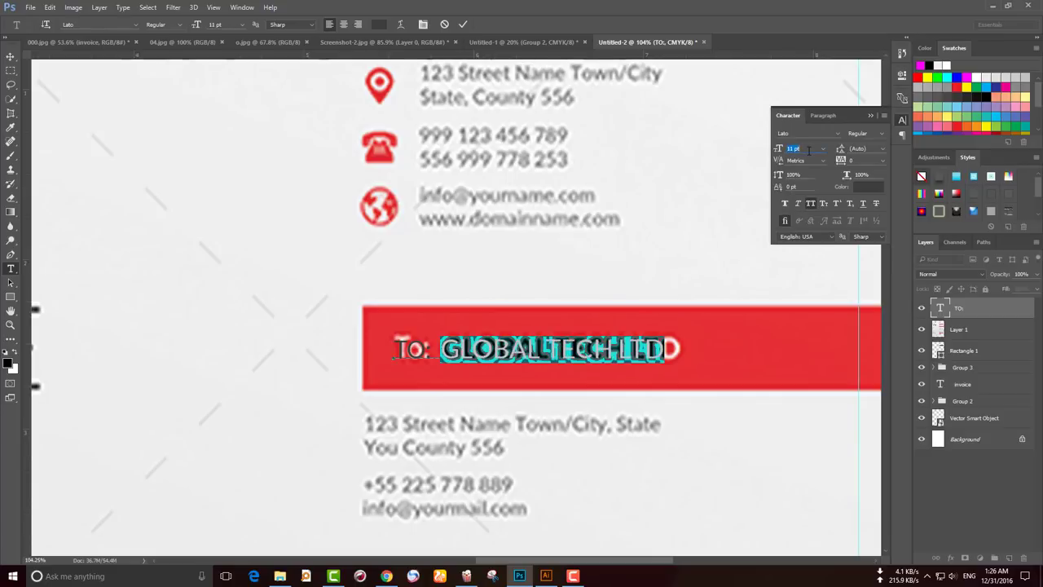
# Set GLOBAL TECH LTD to Lato Bold 12 pt and commit the text
pyautogui.press('Up')
pyautogui.press('Up')
pyautogui.press('Down')
pyautogui.click(882, 133)
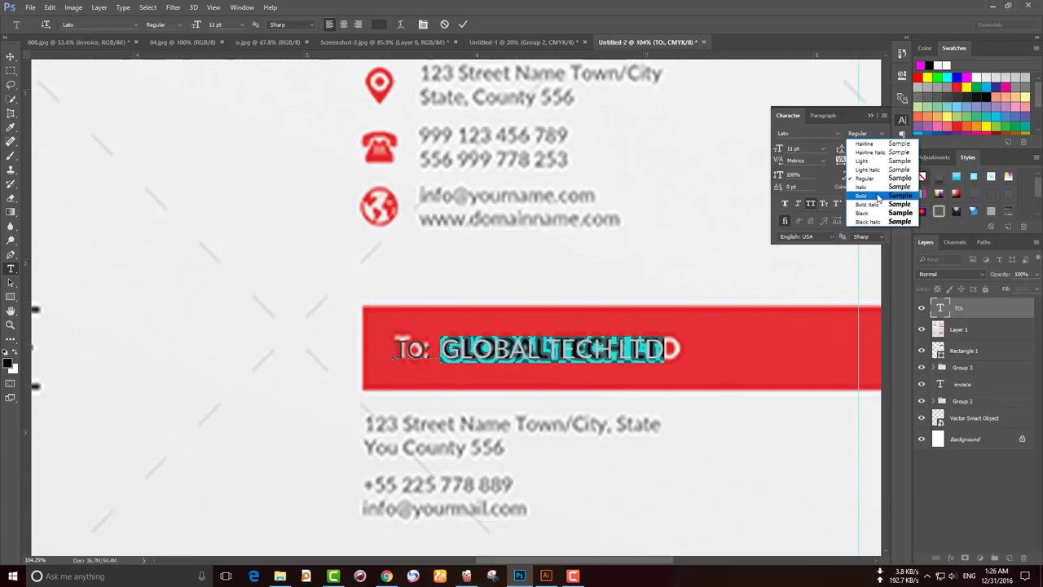
pyautogui.click(863, 192)
pyautogui.click(811, 150)
pyautogui.press('Up')
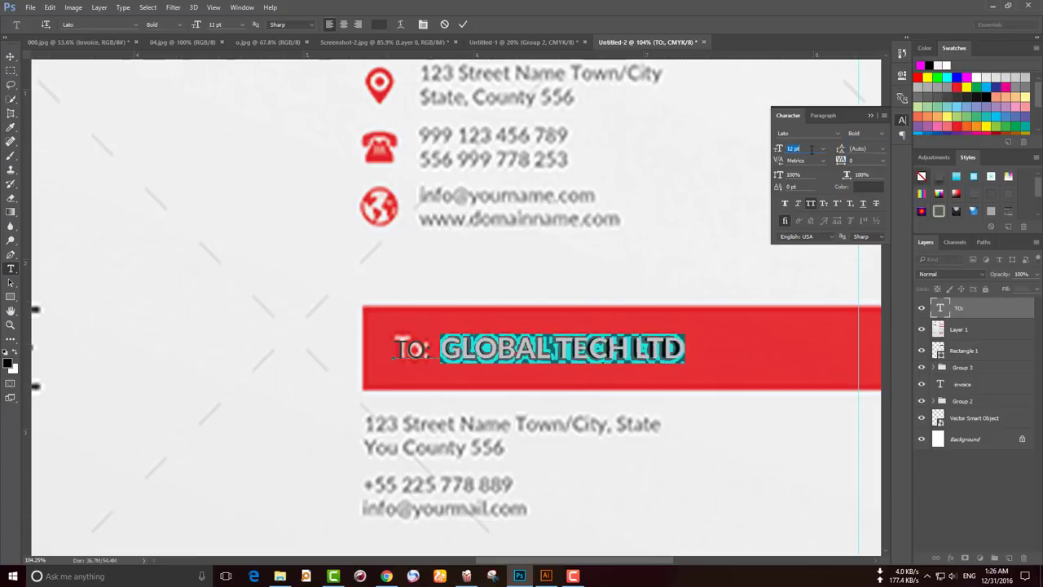
pyautogui.click(463, 24)
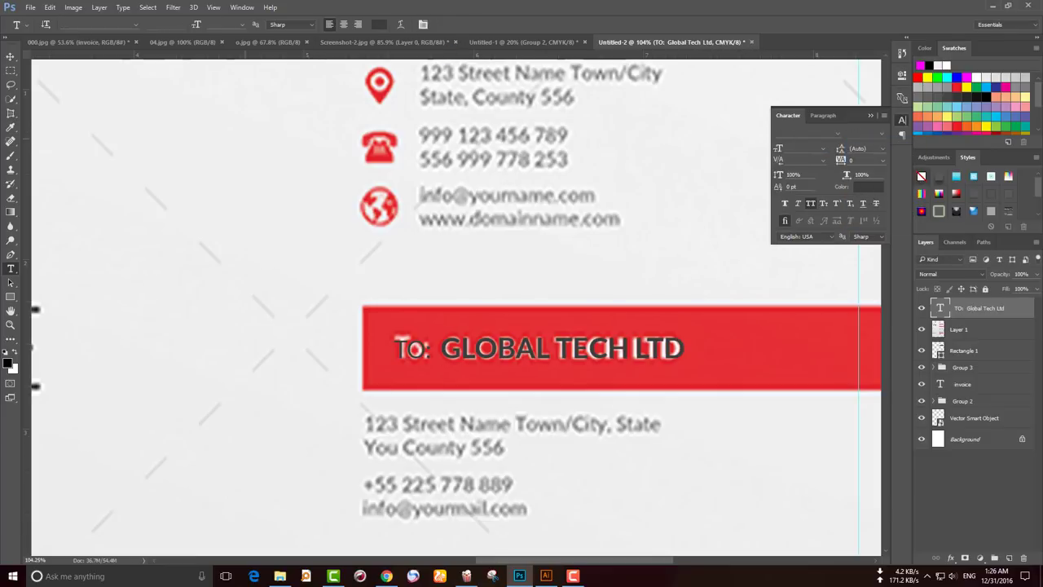
pyautogui.click(11, 56)
# Make the banner text white (ffffff), comparing against the template
pyautogui.click(922, 330)
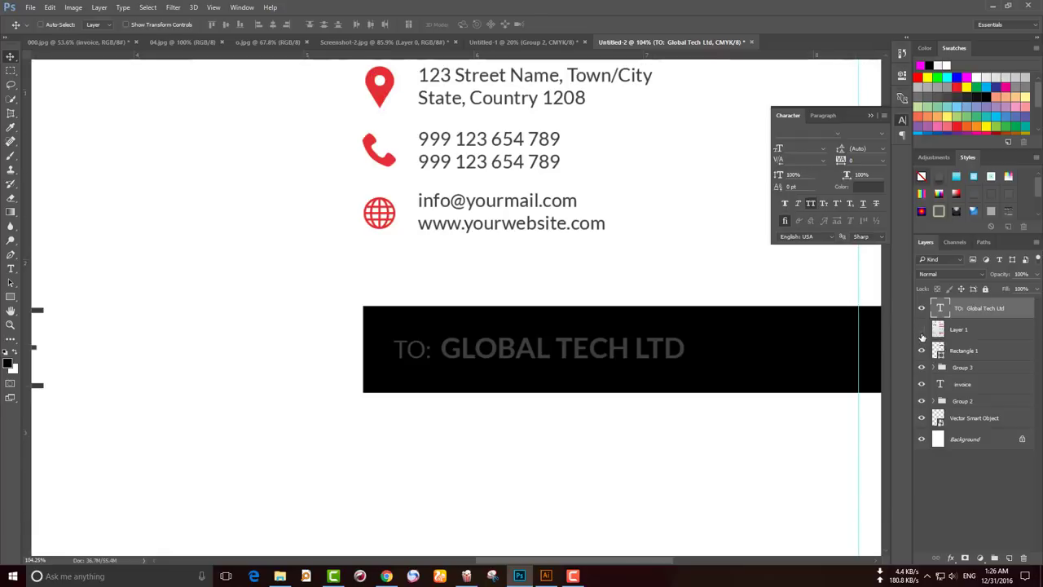
pyautogui.click(922, 329)
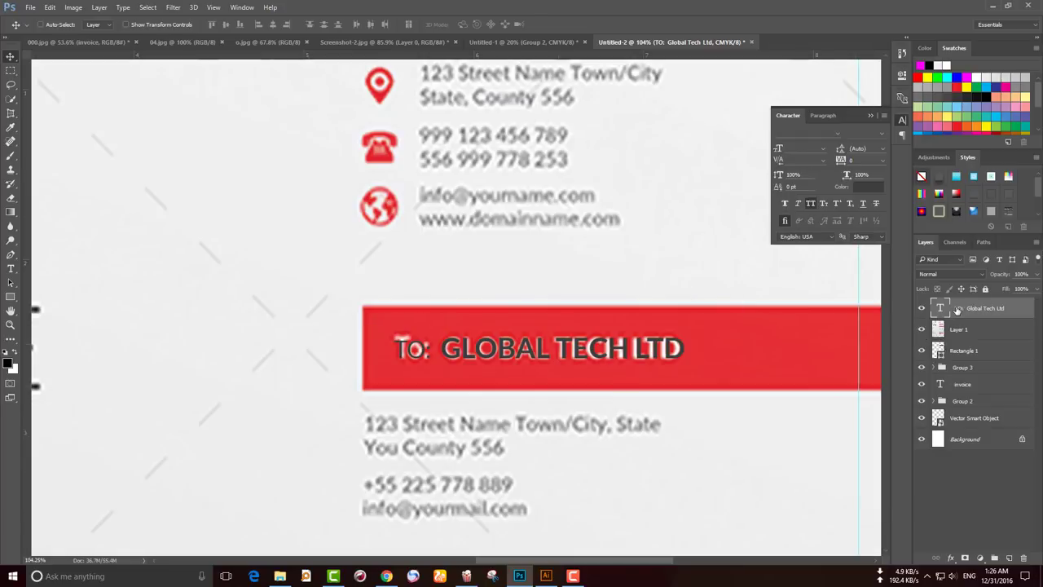
pyautogui.click(852, 186)
pyautogui.click(700, 272)
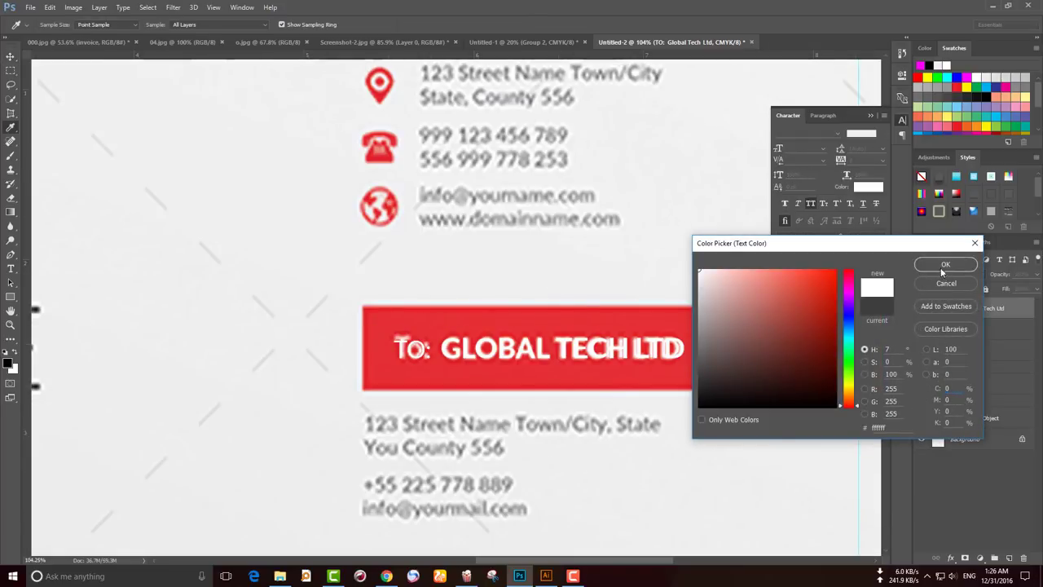
pyautogui.click(944, 267)
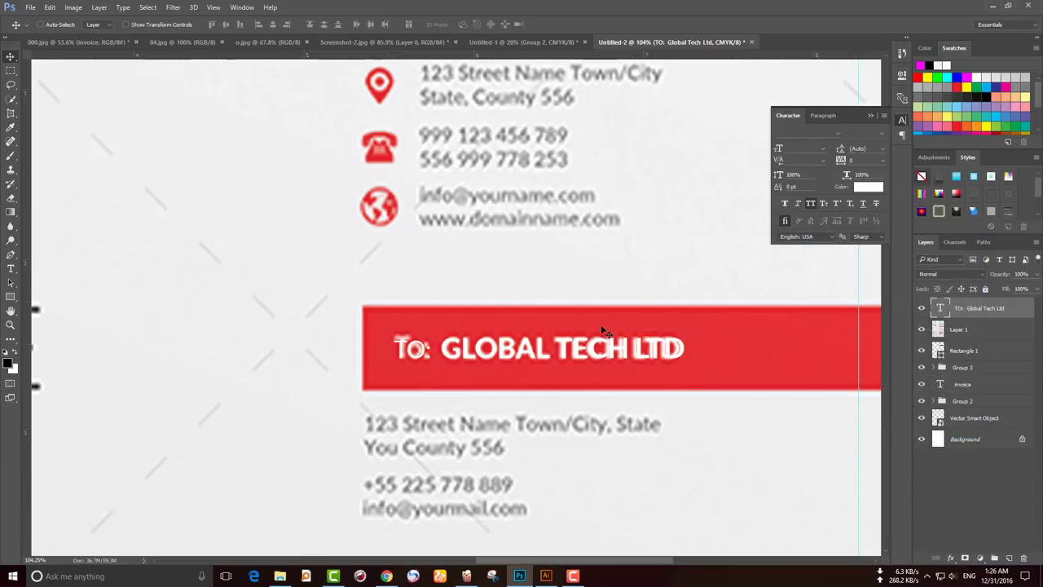
# Hide the template and load the black Rectangle 1 outline as a selection
pyautogui.click(922, 329)
pyautogui.click(946, 353)
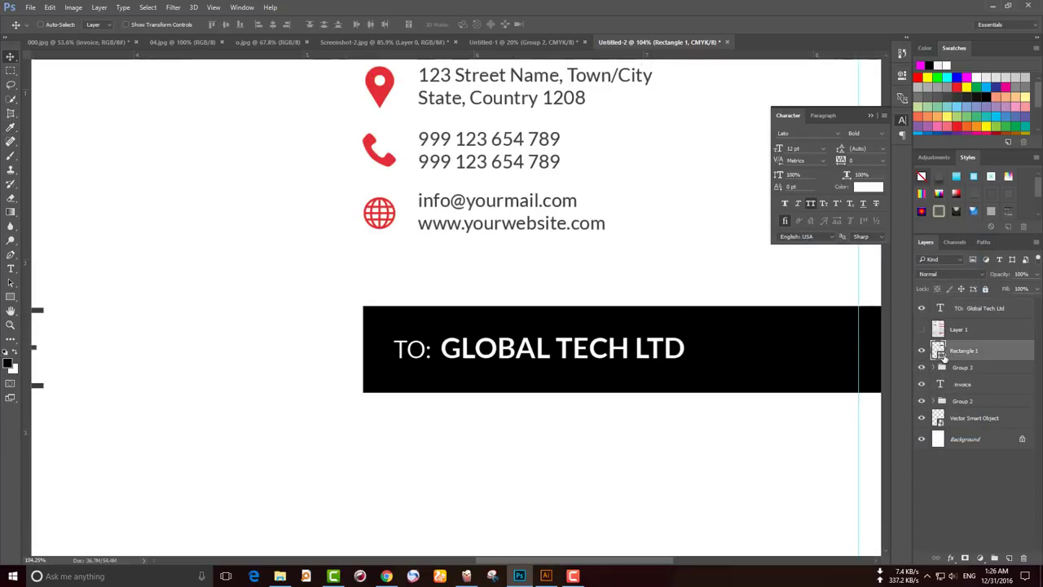
pyautogui.hotkey('ctrl', 'z')
pyautogui.press('ctrl')
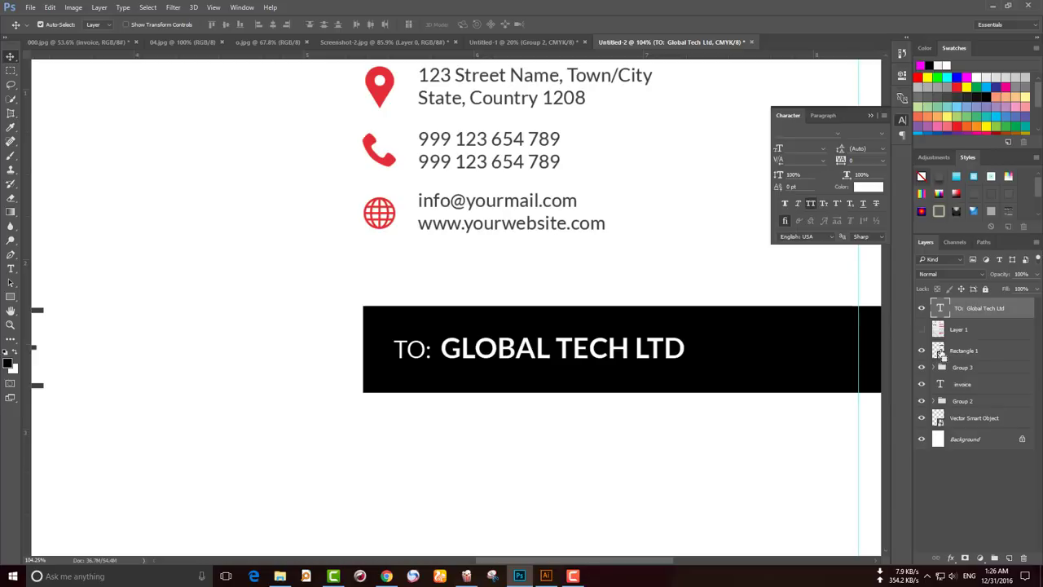
pyautogui.keyDown('ctrl'); pyautogui.click(940, 353); pyautogui.keyUp('ctrl')
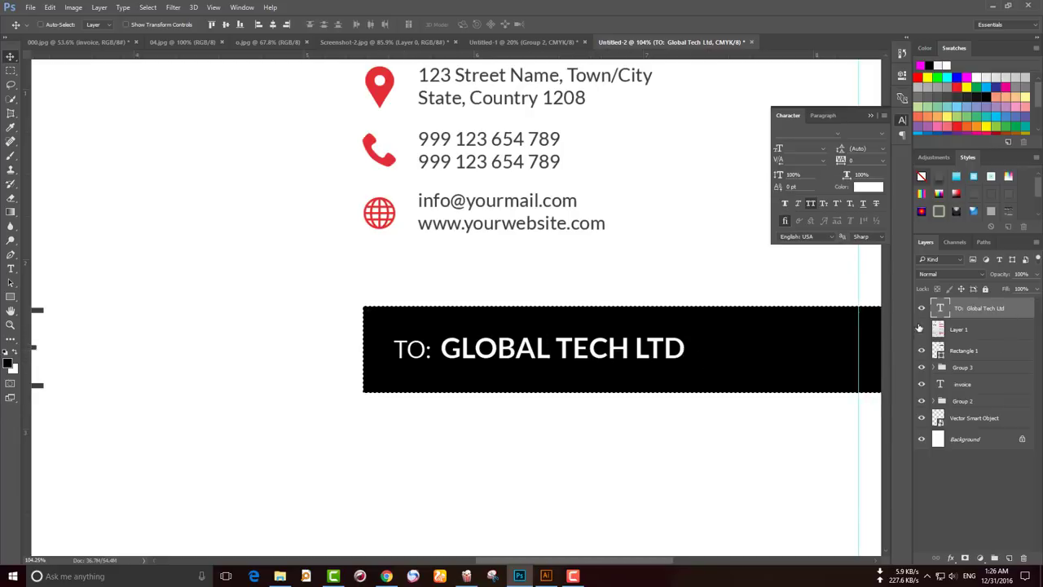
# Hide the reference layer and vertically center the TO: GLOBAL TECH LTD text in its banner
pyautogui.click(921, 328)
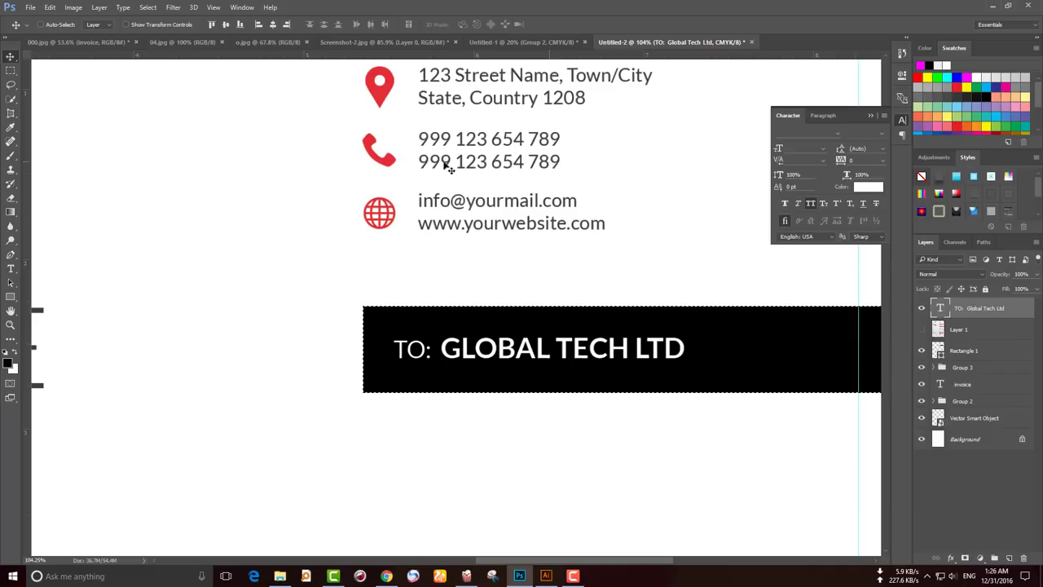
pyautogui.click(229, 25)
pyautogui.hotkey('ctrl', 'd')
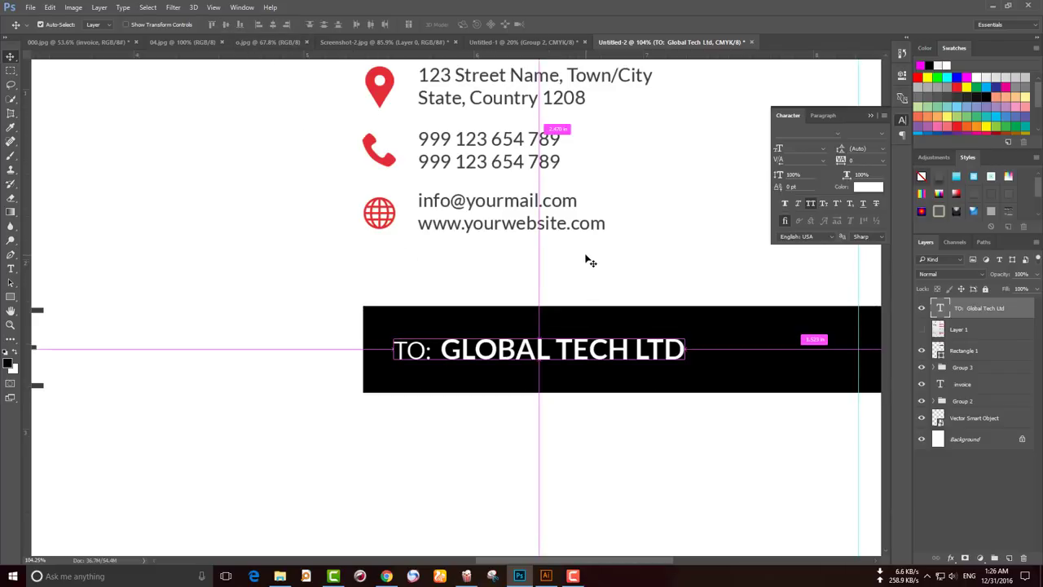
# Fill the banner rectangle with the location pin's red (#e42e34), then show the reference layer again
pyautogui.keyDown('alt'); pyautogui.click(611, 291); pyautogui.keyUp('alt')
pyautogui.click(599, 288)
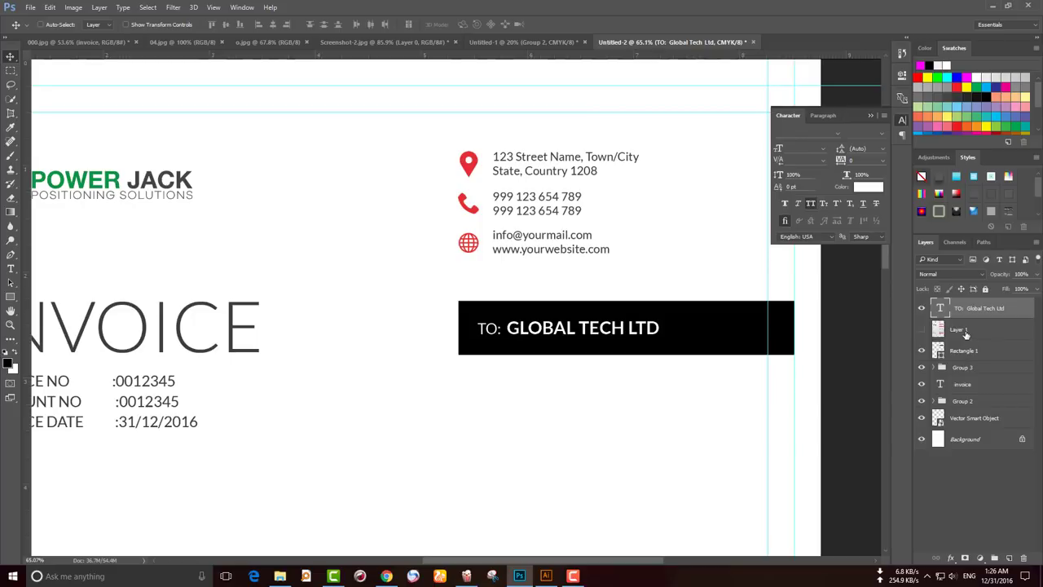
pyautogui.click(959, 329)
pyautogui.doubleClick(939, 351)
pyautogui.click(474, 164)
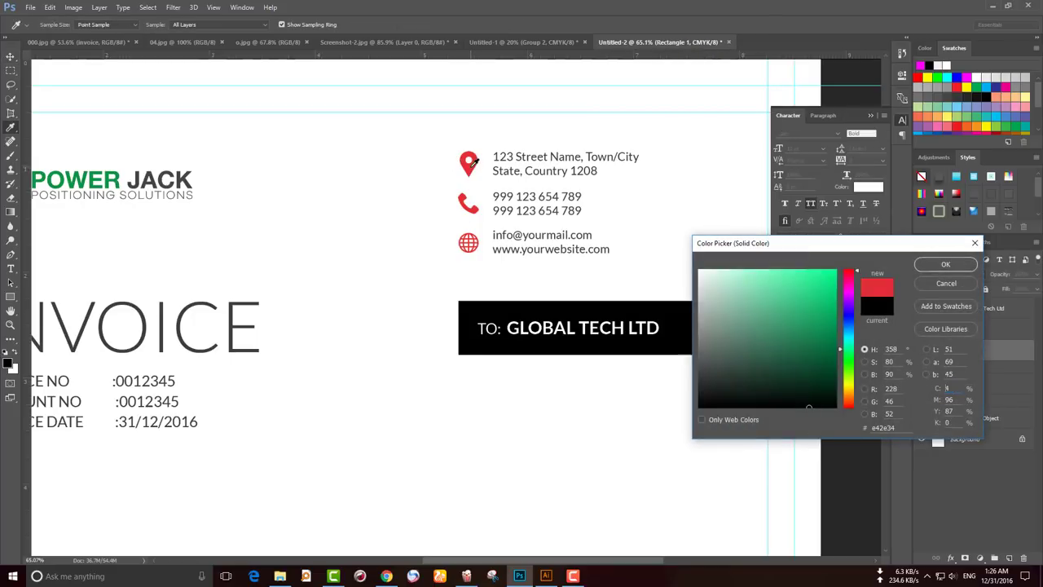
pyautogui.press('Return')
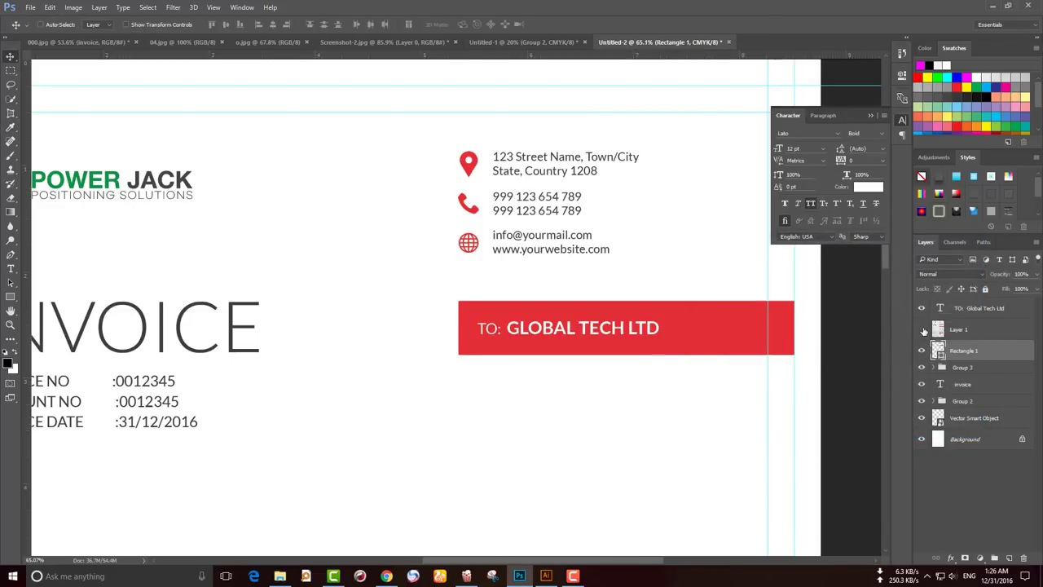
pyautogui.click(922, 330)
# Add a vertical guide at the red banner's left edge, then hide the reference layer
pyautogui.keyDown('alt'); pyautogui.click(715, 366); pyautogui.keyUp('alt')
pyautogui.click(731, 371)
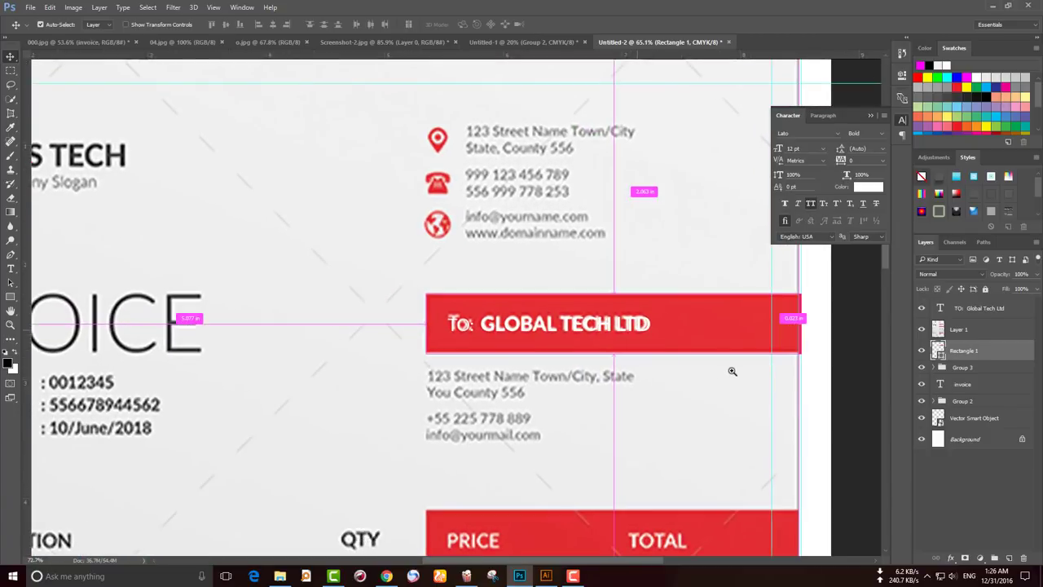
pyautogui.scroll(-1, 573, 378)
pyautogui.scroll(-1, 584, 366)
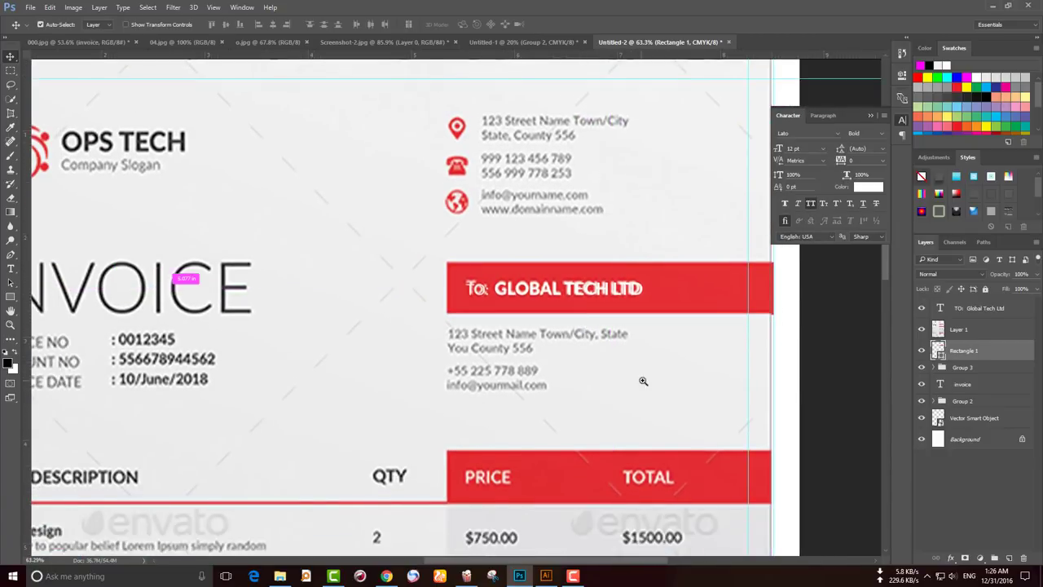
pyautogui.scroll(-2, 643, 380)
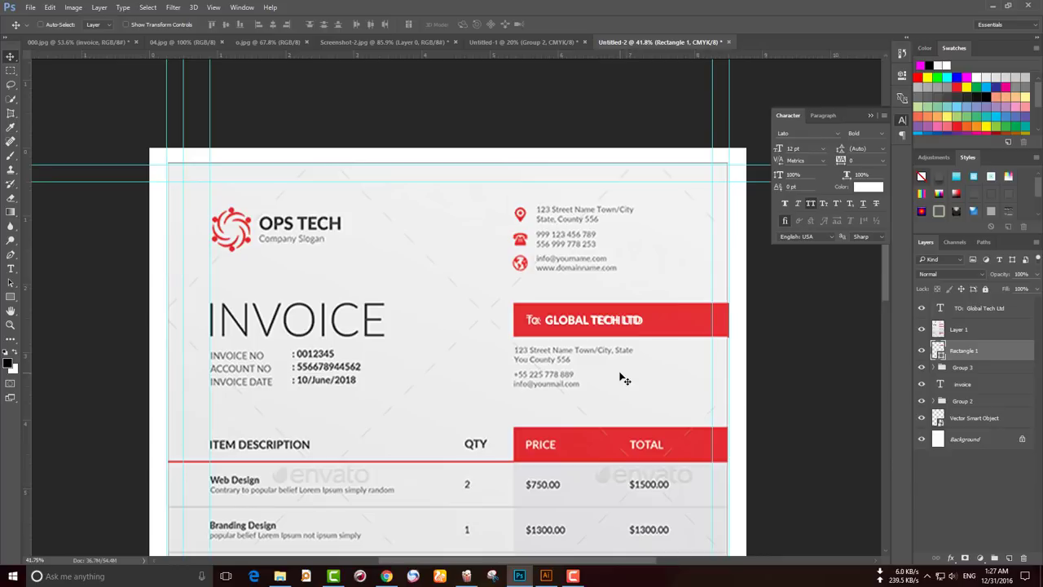
pyautogui.scroll(3, 578, 342)
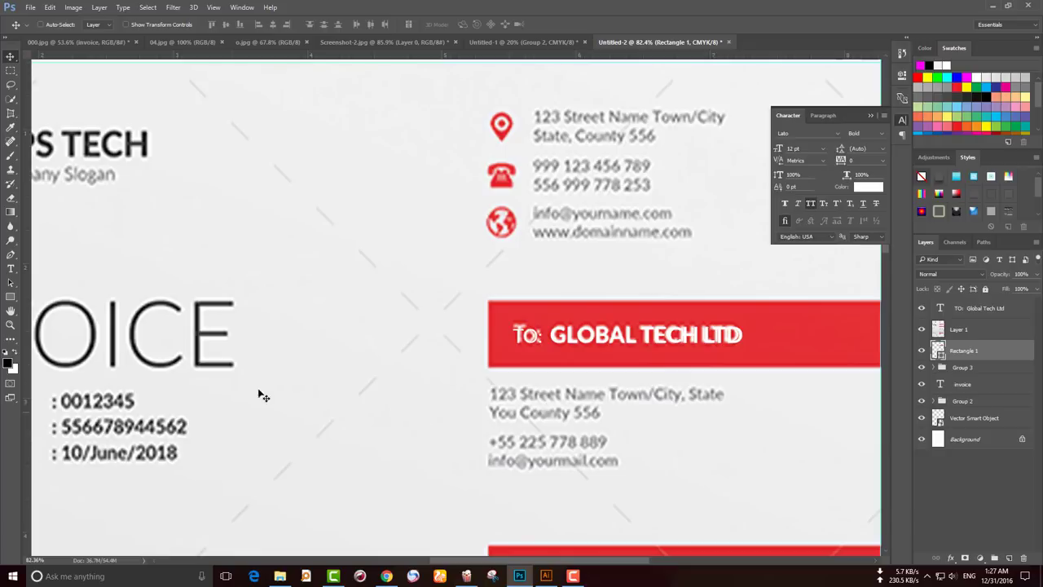
pyautogui.moveTo(27, 318); pyautogui.dragTo(489, 340)
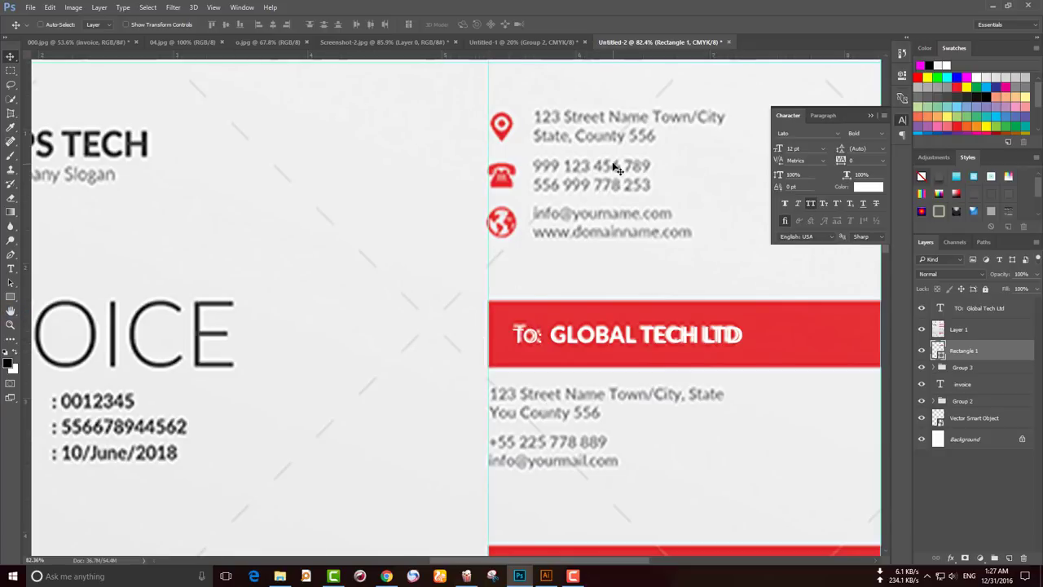
pyautogui.scroll(-2, 617, 168)
pyautogui.click(922, 330)
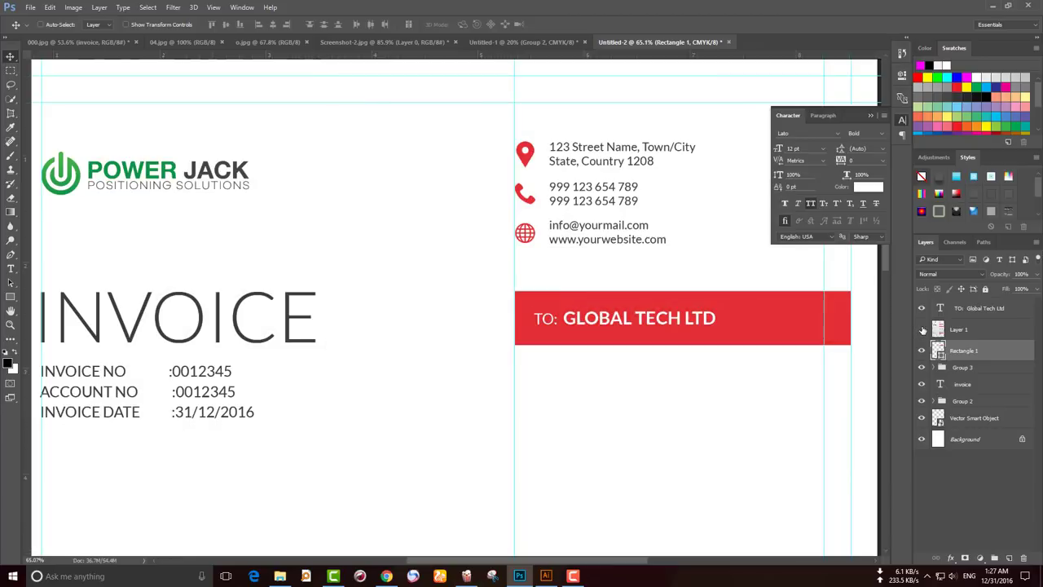
# Duplicate the address text to the top of the stack and group the banner with its TO: text
pyautogui.click(629, 167)
pyautogui.scroll(-1, 986, 432)
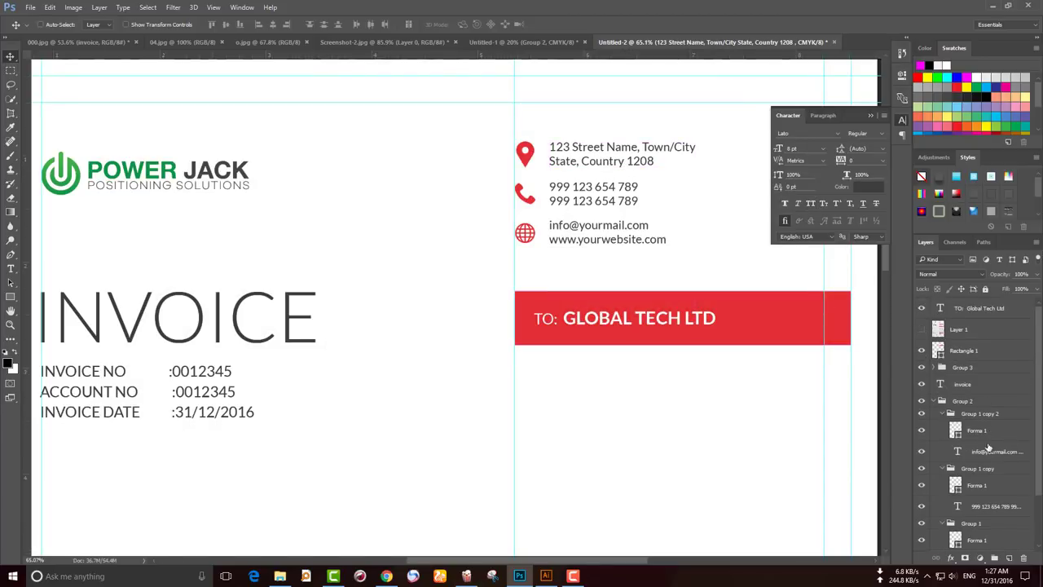
pyautogui.scroll(-1, 990, 456)
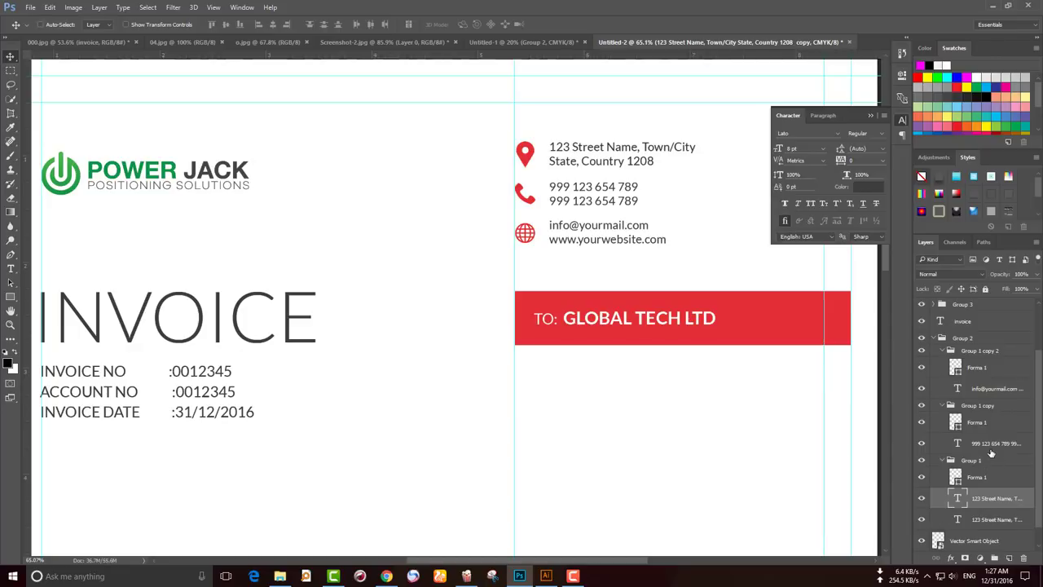
pyautogui.hotkey('ctrl', 'j')
pyautogui.moveTo(1011, 519); pyautogui.dragTo(989, 310)
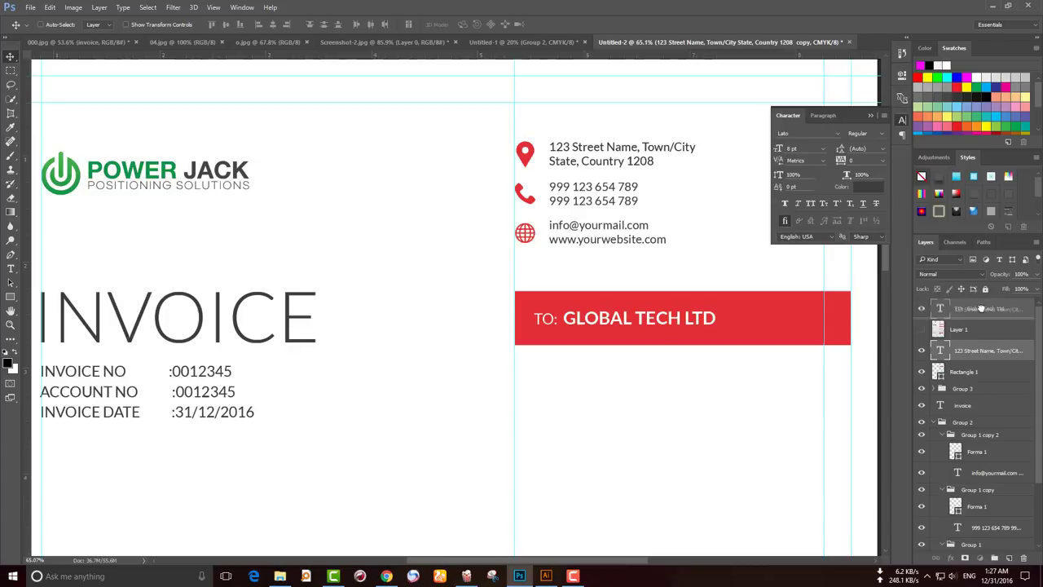
pyautogui.moveTo(989, 310)
pyautogui.mouseDown()
pyautogui.moveTo(975, 317)
pyautogui.moveTo(984, 369)
pyautogui.mouseUp()
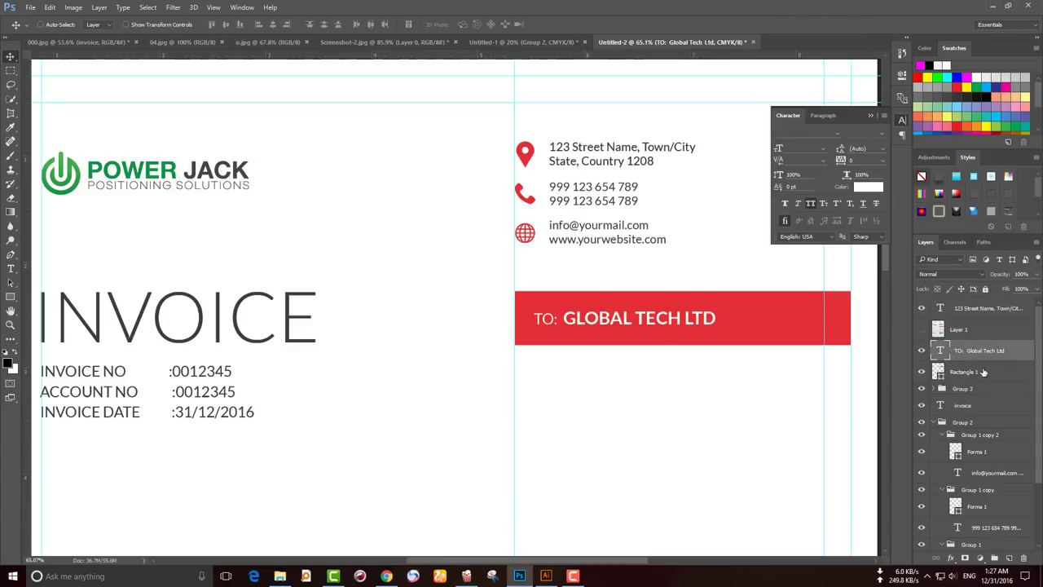
pyautogui.keyDown('shift'); pyautogui.click(983, 371); pyautogui.keyUp('shift')
pyautogui.hotkey('ctrl', 'g')
# Duplicate the email and website text and place the copy above the address copy
pyautogui.click(856, 342)
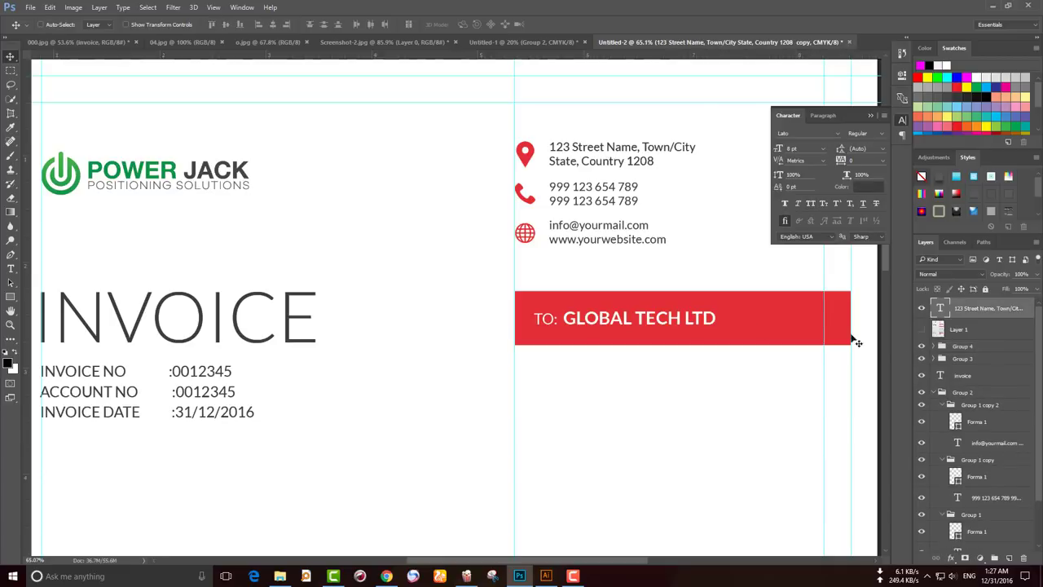
pyautogui.scroll(-3, 969, 398)
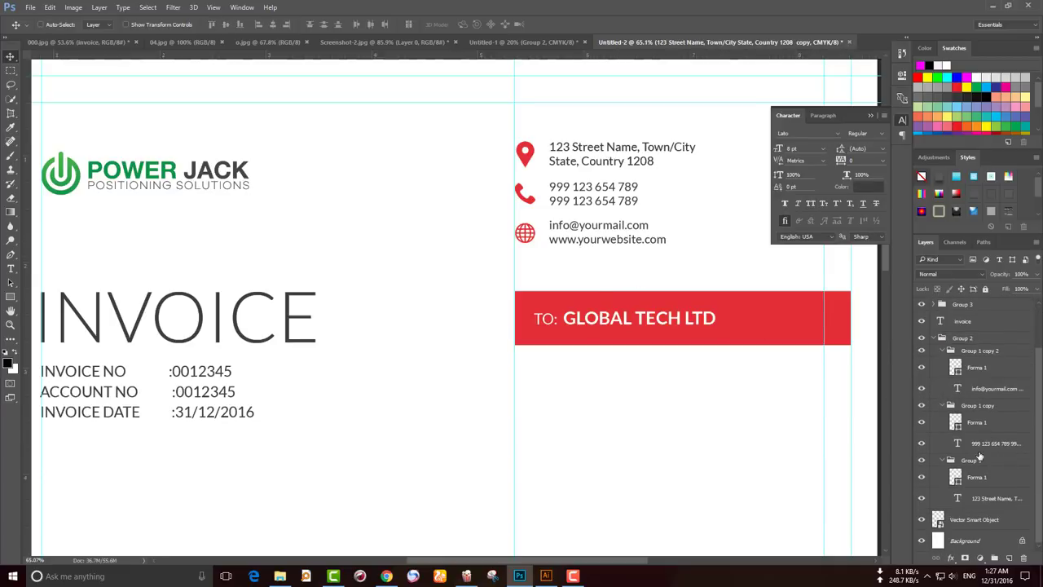
pyautogui.click(631, 245)
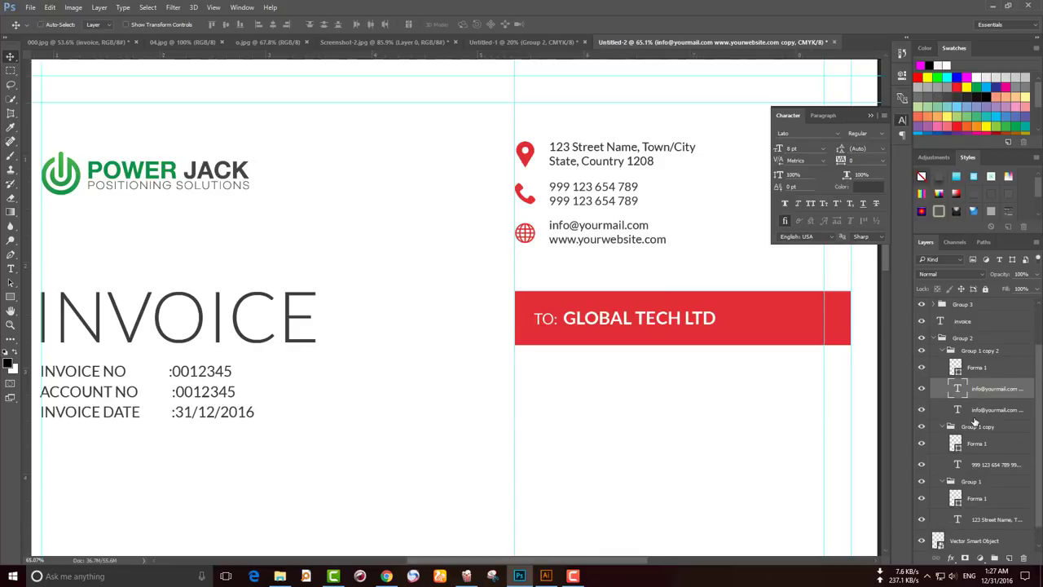
pyautogui.hotkey('ctrl', 'j')
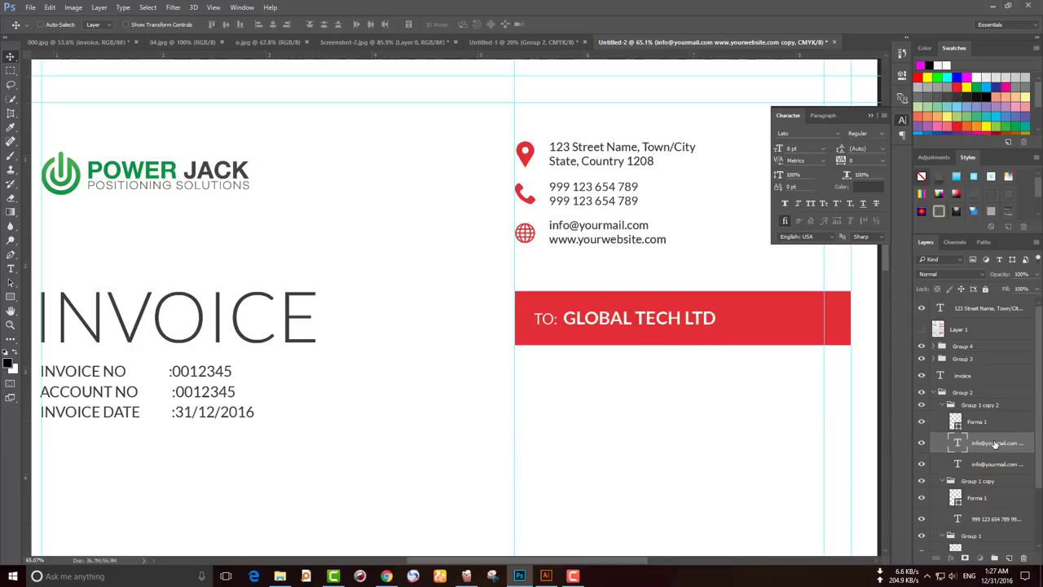
pyautogui.moveTo(994, 444); pyautogui.dragTo(977, 304)
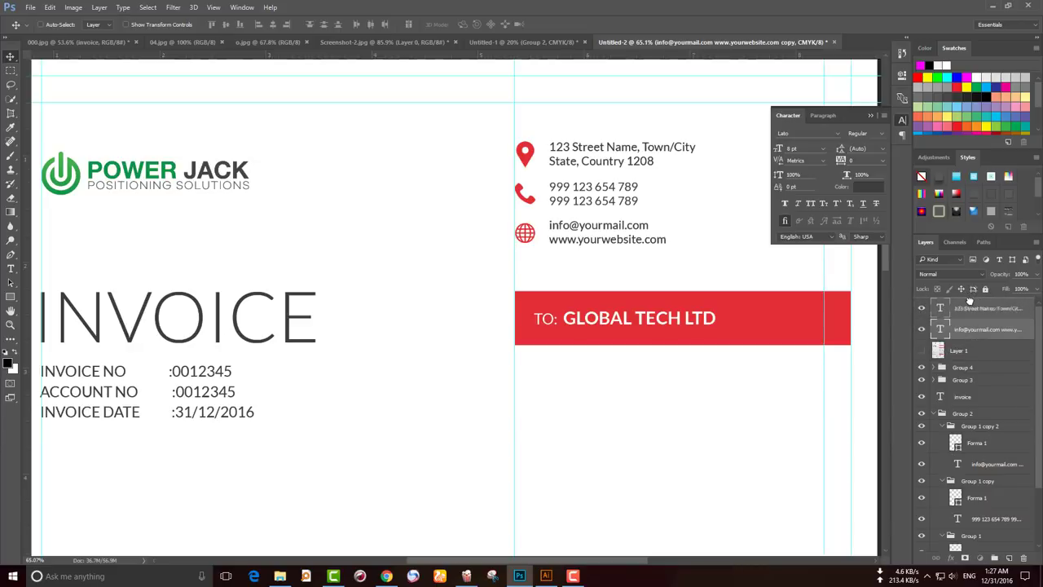
pyautogui.moveTo(969, 301); pyautogui.dragTo(987, 322)
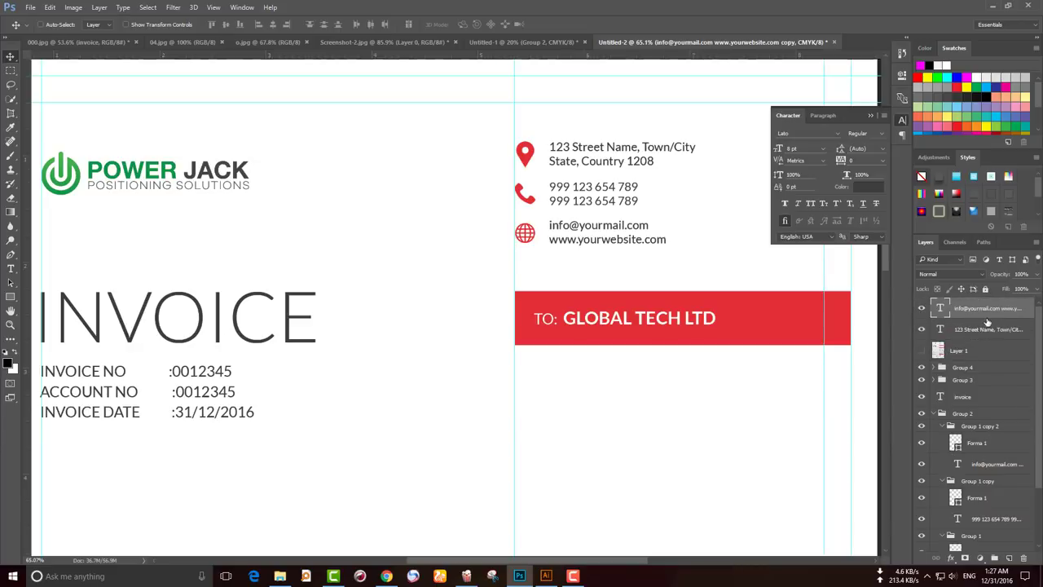
pyautogui.click(944, 413)
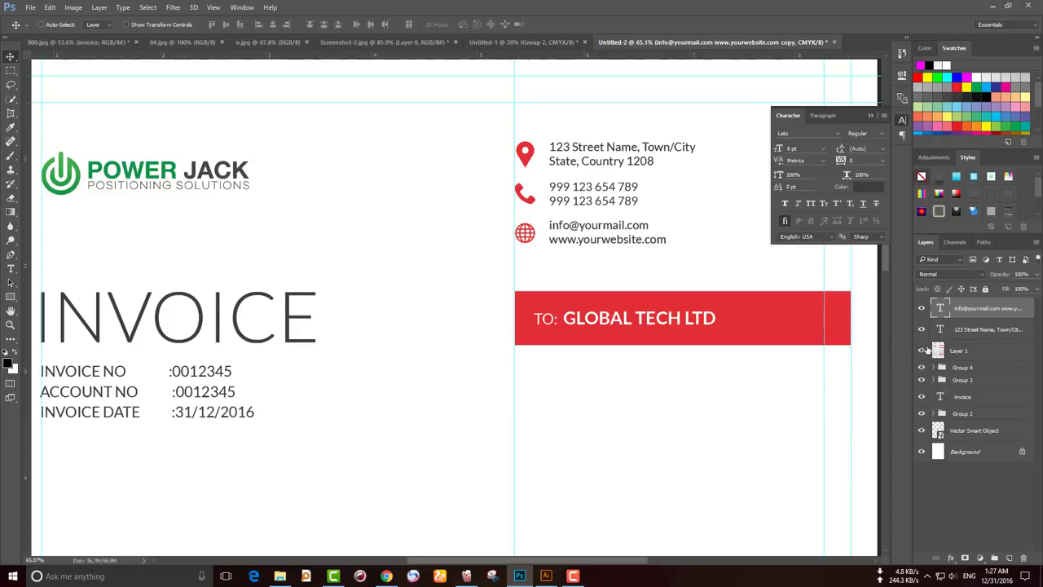
# Move the address copy down beneath the red banner
pyautogui.click(923, 350)
pyautogui.click(924, 350)
pyautogui.click(982, 329)
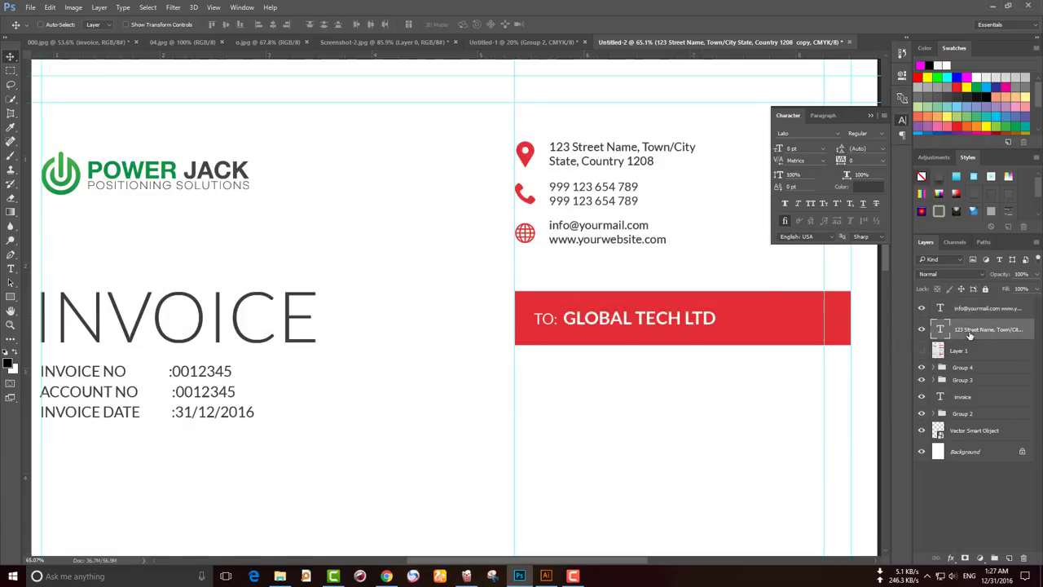
pyautogui.moveTo(666, 255); pyautogui.dragTo(687, 278)
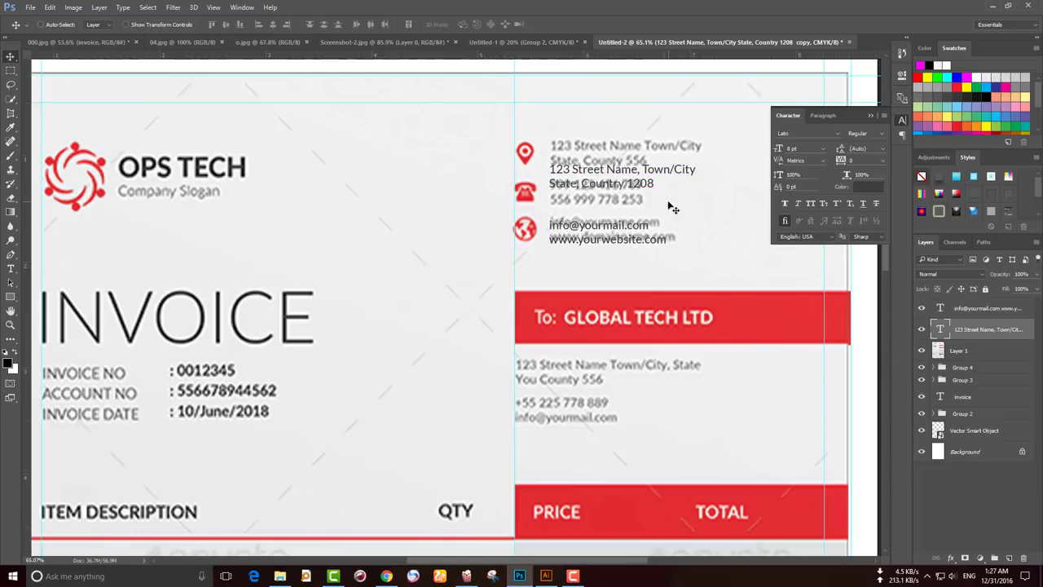
pyautogui.moveTo(673, 205); pyautogui.dragTo(635, 403)
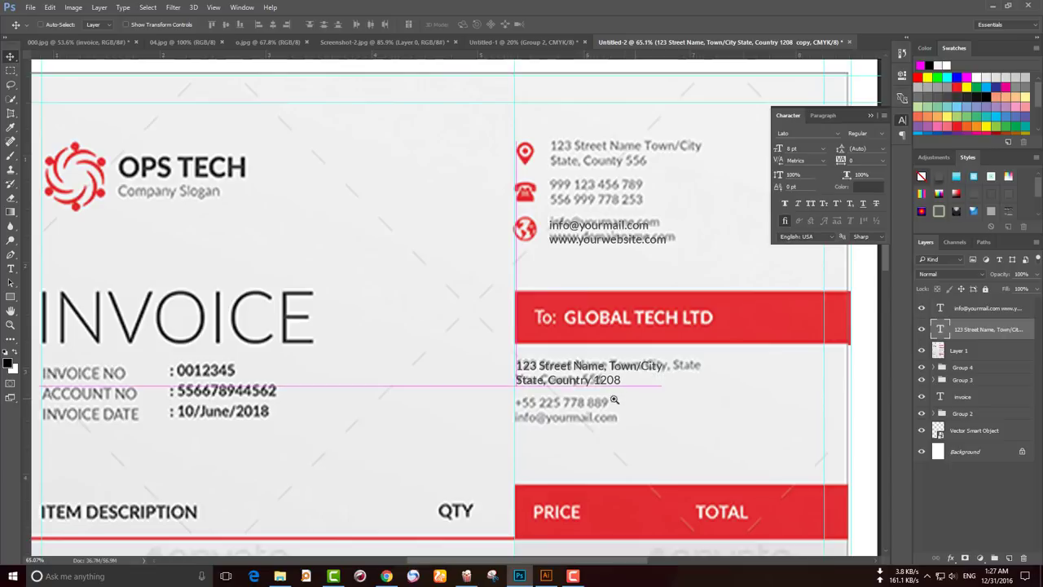
# Align the address copy with the red banner's left edge
pyautogui.moveTo(634, 402)
pyautogui.mouseDown()
pyautogui.moveTo(545, 379)
pyautogui.moveTo(552, 394)
pyautogui.mouseUp()
pyautogui.scroll(5, 545, 379)
pyautogui.scroll(-2, 555, 383)
pyautogui.scroll(3, 571, 370)
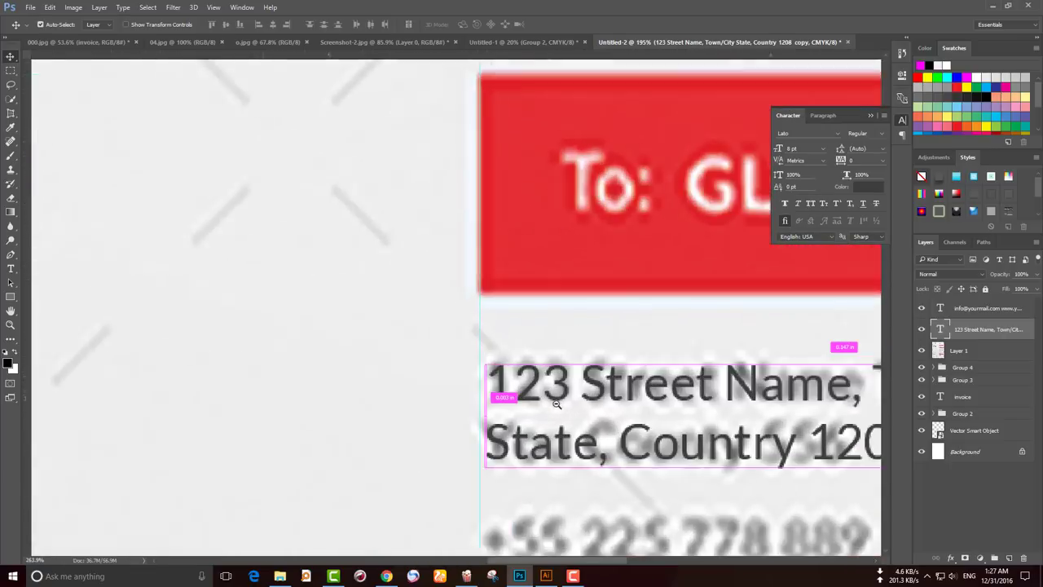
pyautogui.scroll(1, 584, 361)
pyautogui.press('Left')
pyautogui.press('Left')
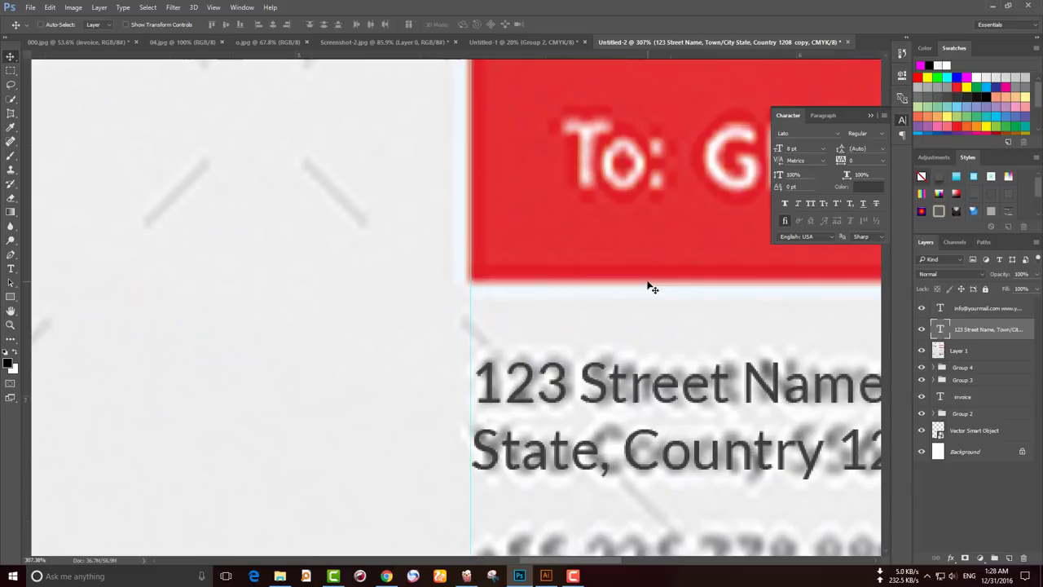
pyautogui.press('Left')
pyautogui.press('Left')
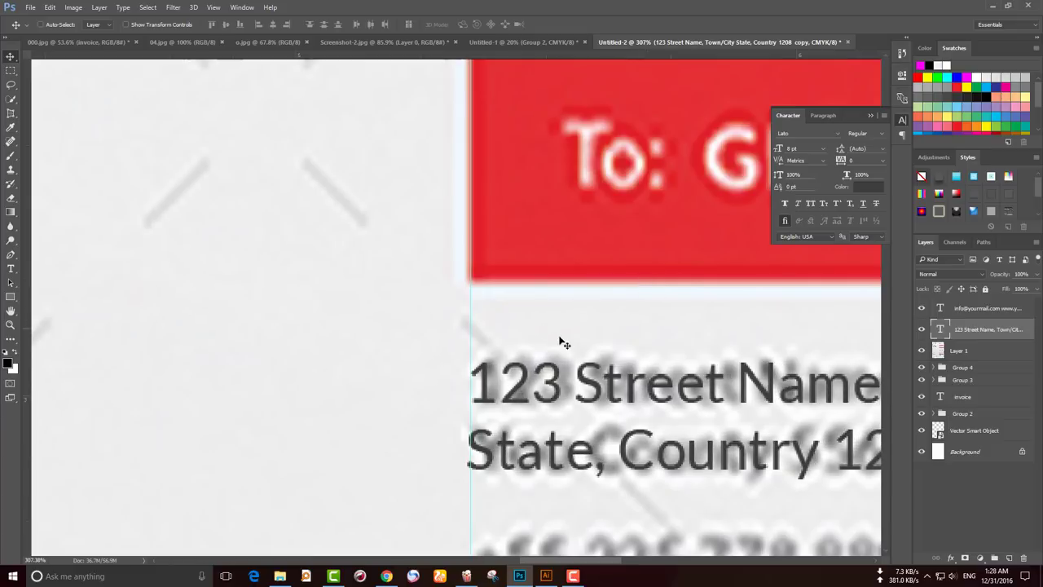
# Position the e-mail and website lines just below the client address
pyautogui.scroll(-1, 554, 338)
pyautogui.scroll(-1, 421, 301)
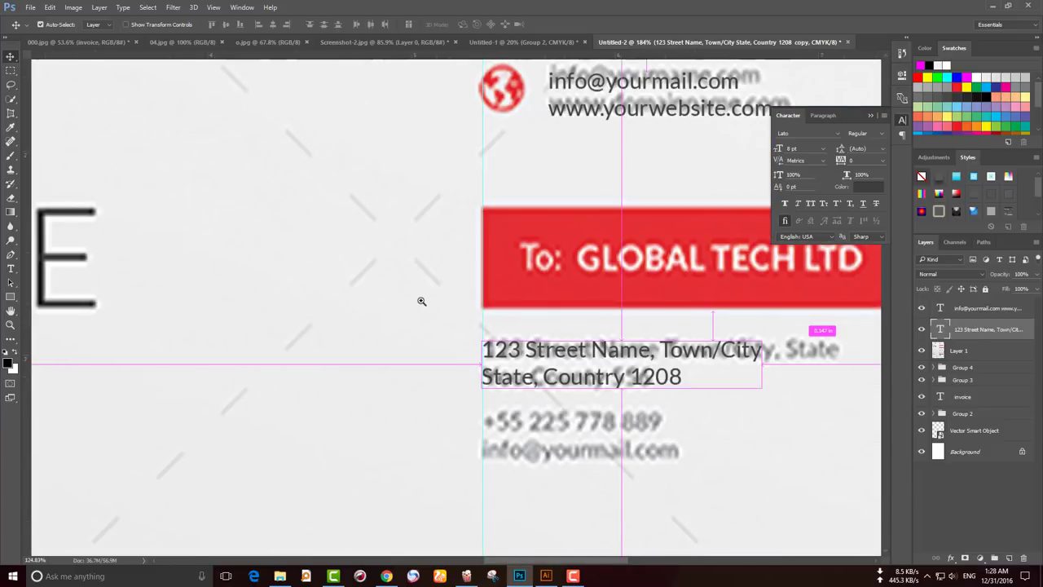
pyautogui.scroll(-3, 731, 422)
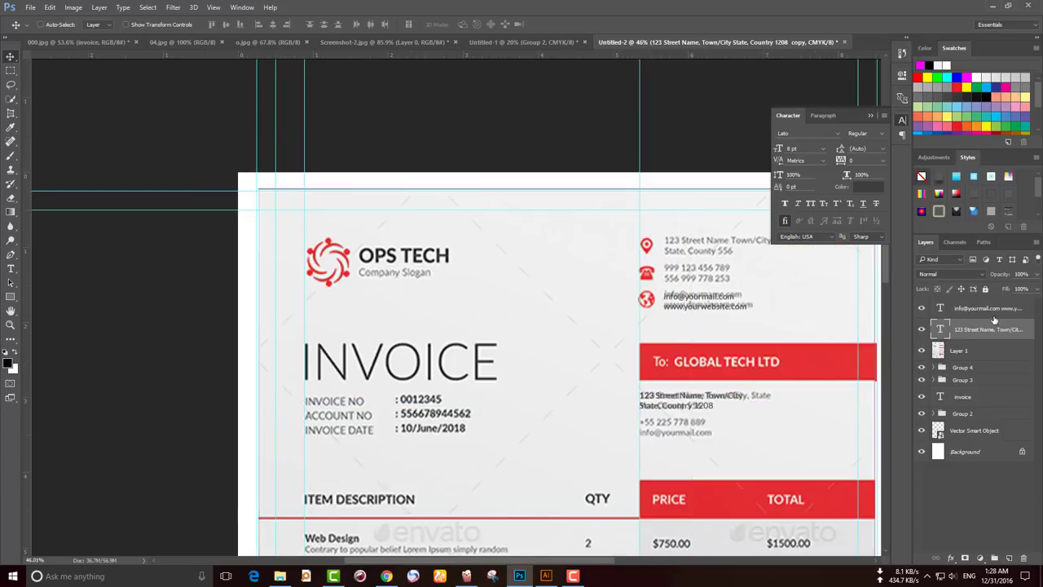
pyautogui.click(803, 305)
pyautogui.moveTo(743, 308)
pyautogui.mouseDown()
pyautogui.moveTo(746, 420)
pyautogui.moveTo(541, 419)
pyautogui.mouseUp()
pyautogui.scroll(3, 615, 410)
pyautogui.moveTo(685, 489); pyautogui.dragTo(581, 453)
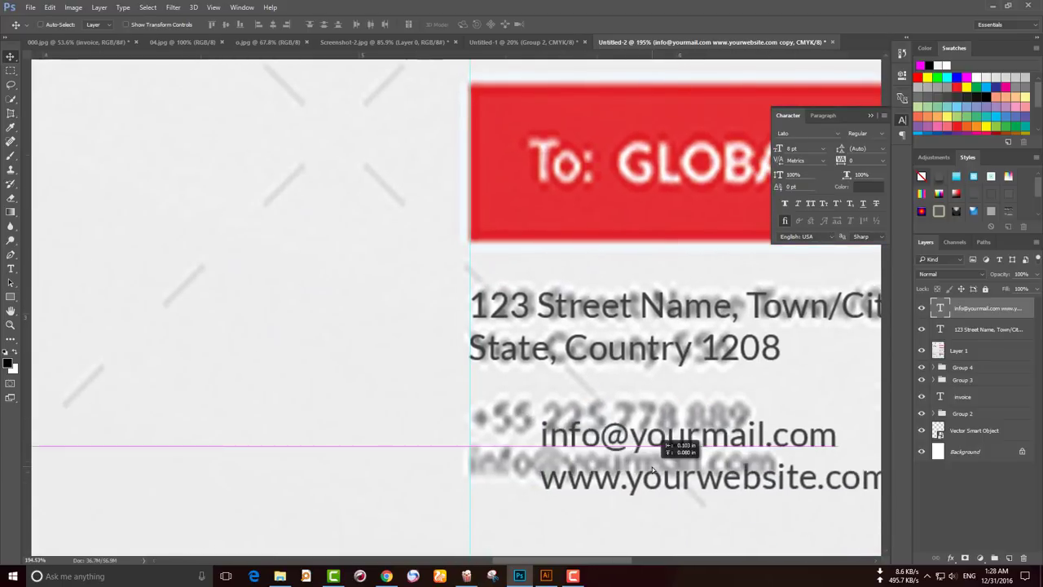
pyautogui.scroll(2, 603, 432)
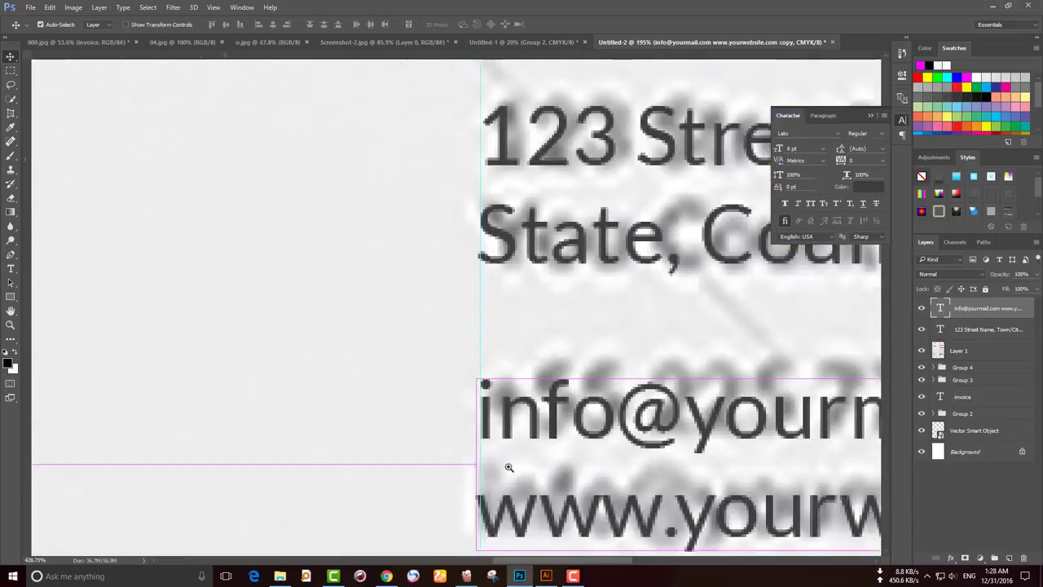
pyautogui.scroll(2, 570, 412)
pyautogui.scroll(-2, 627, 420)
pyautogui.scroll(-2, 538, 375)
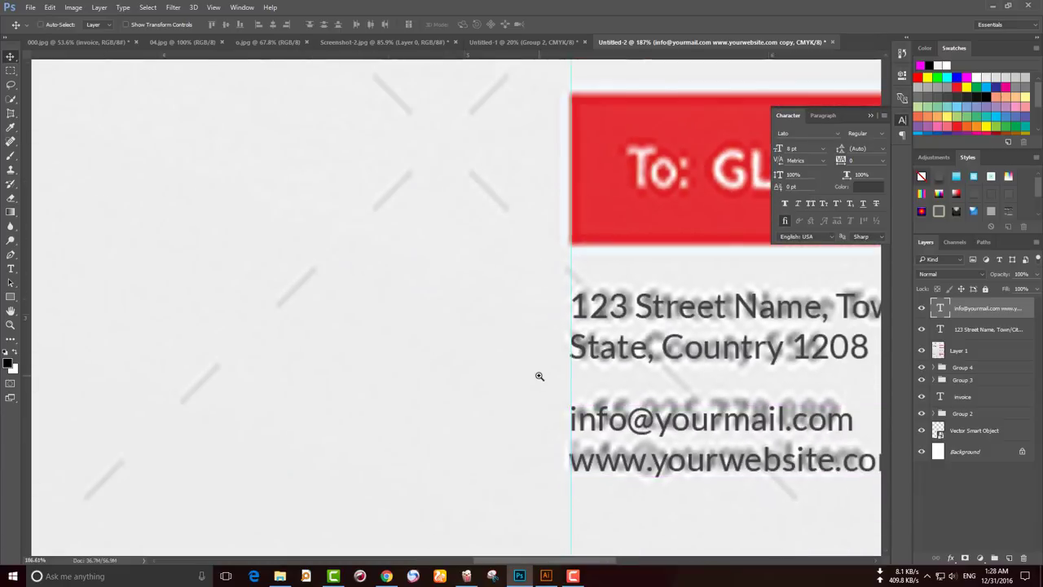
pyautogui.press('Up')
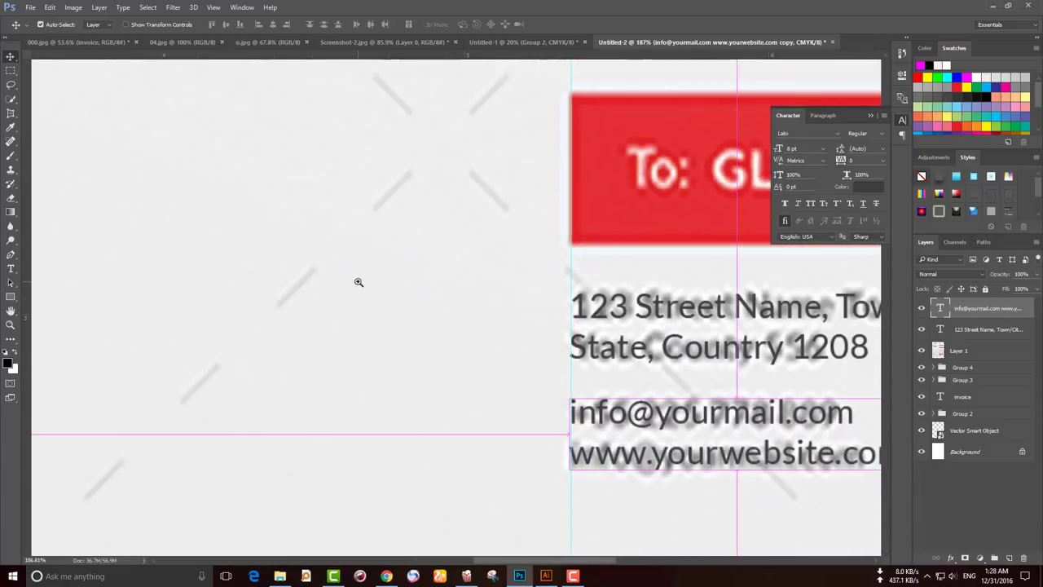
pyautogui.keyDown('shift'); pyautogui.click(987, 329); pyautogui.keyUp('shift')
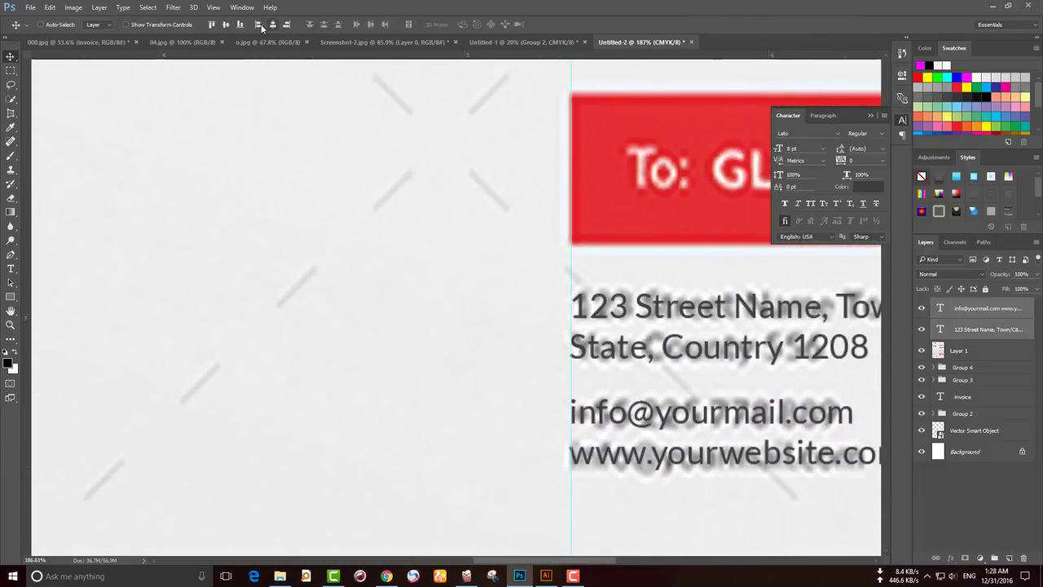
# Align the left edges of the address and contact text layers, then check the result
pyautogui.click(258, 27)
pyautogui.scroll(-2, 531, 379)
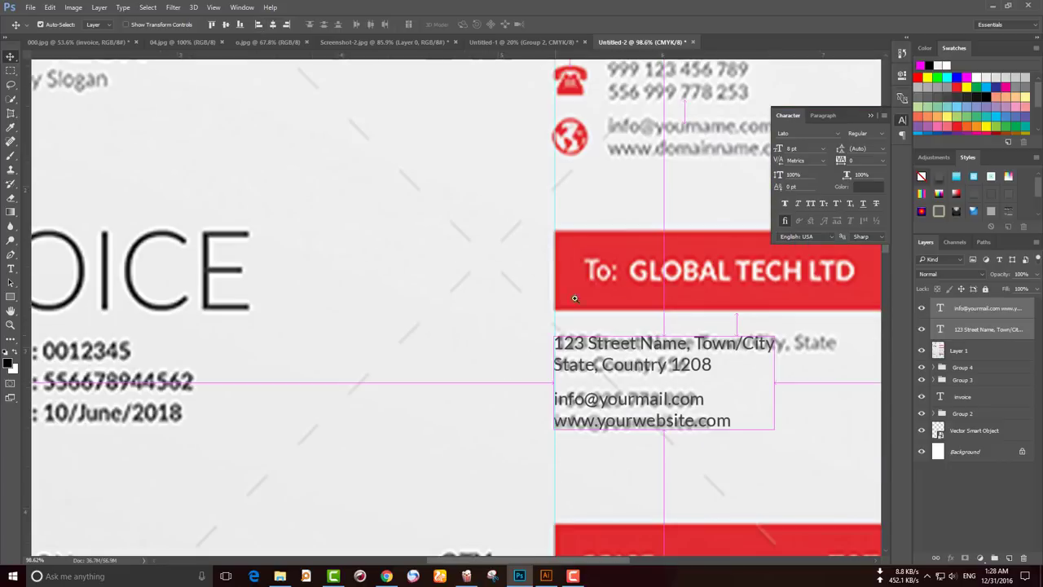
pyautogui.scroll(-2, 567, 241)
pyautogui.scroll(2, 571, 367)
pyautogui.scroll(2, 571, 449)
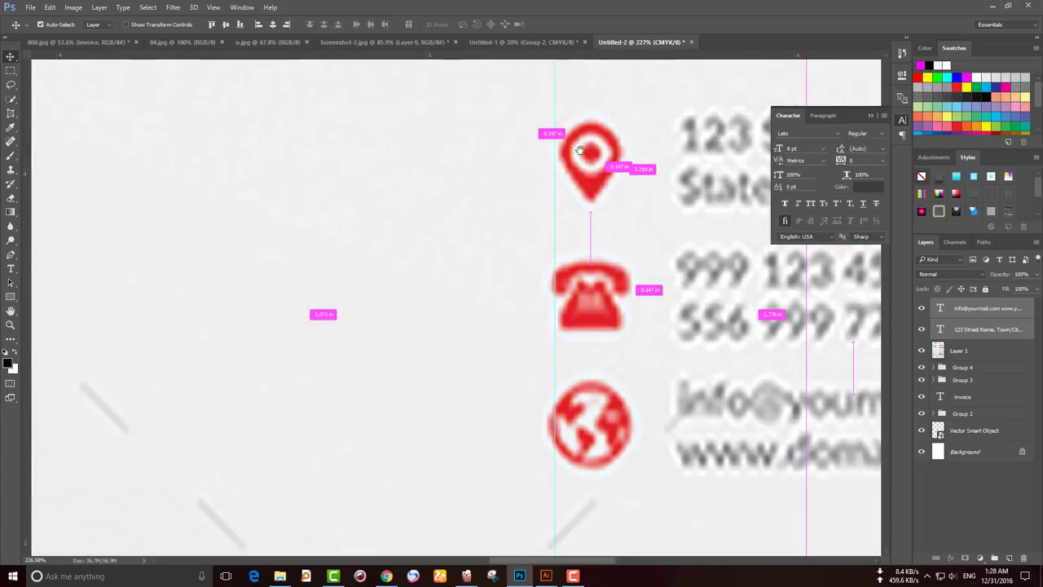
pyautogui.scroll(1, 571, 495)
pyautogui.moveTo(571, 495)
pyautogui.mouseDown()
pyautogui.moveTo(508, 391)
pyautogui.moveTo(496, 285)
pyautogui.moveTo(467, 317)
pyautogui.mouseUp()
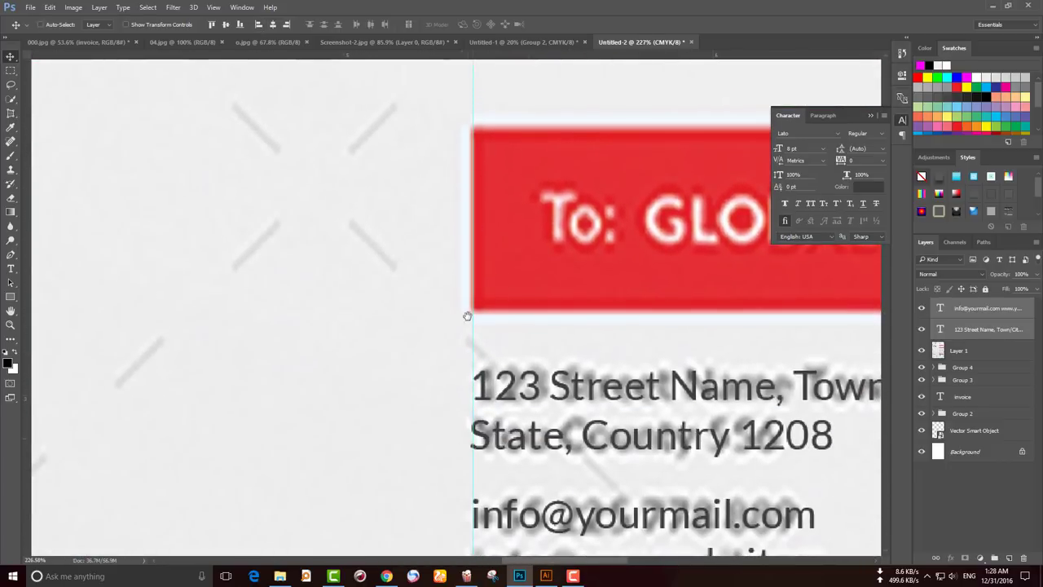
pyautogui.scroll(-3, 571, 440)
pyautogui.scroll(-3, 530, 440)
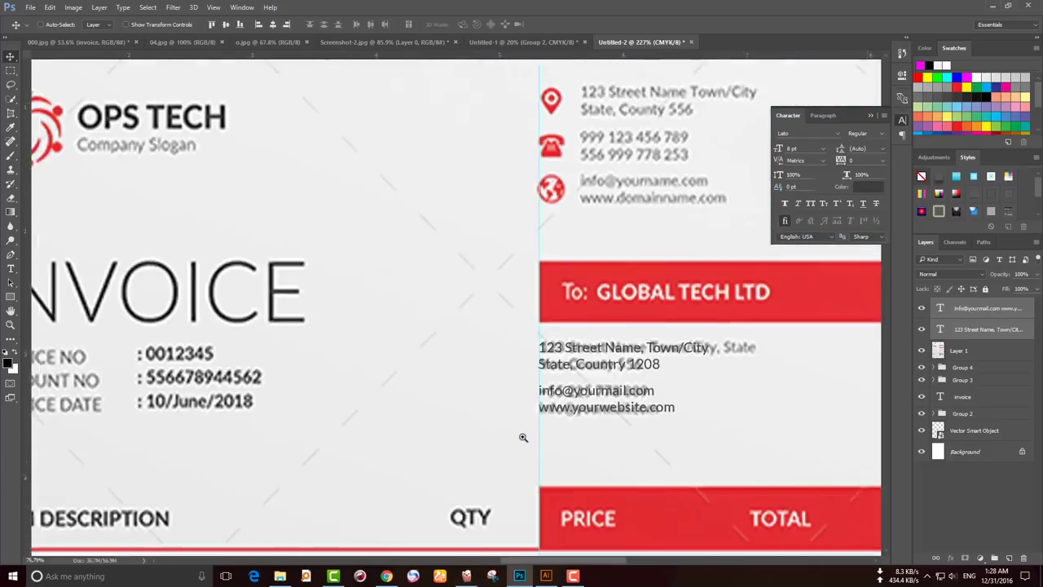
pyautogui.scroll(-1, 542, 435)
pyautogui.scroll(1, 627, 437)
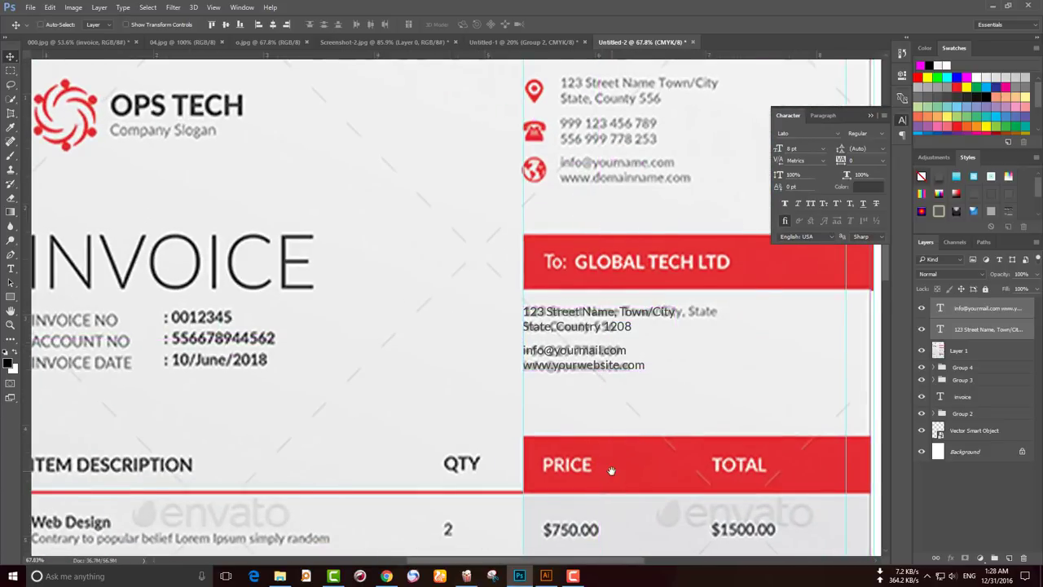
pyautogui.moveTo(611, 472); pyautogui.dragTo(587, 366)
pyautogui.scroll(-1, 625, 424)
pyautogui.scroll(-2, 624, 424)
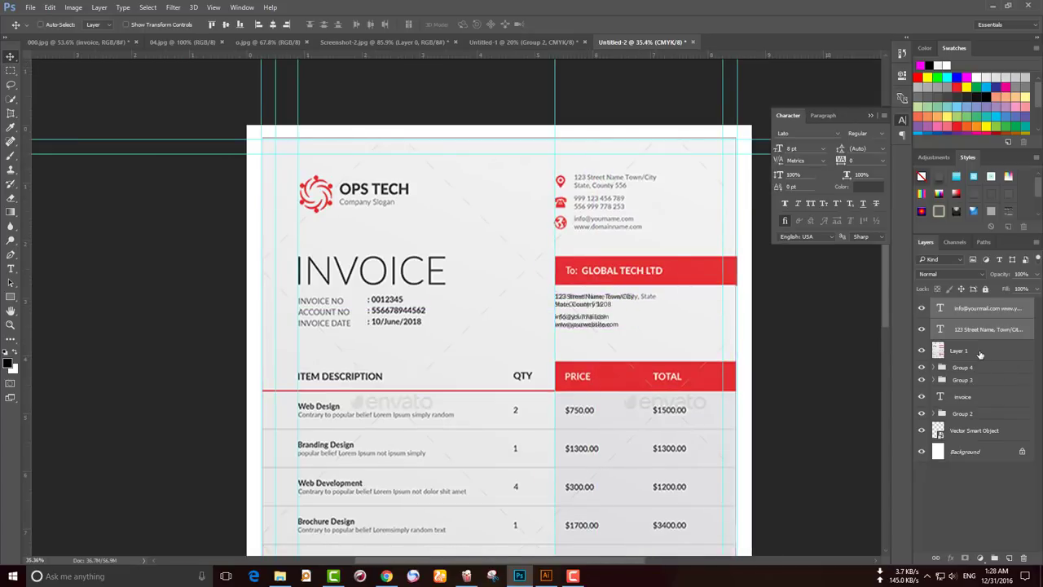
# Group the address text layers, hide the reference, and combine the address and To-bar groups
pyautogui.hotkey('ctrl', 'g')
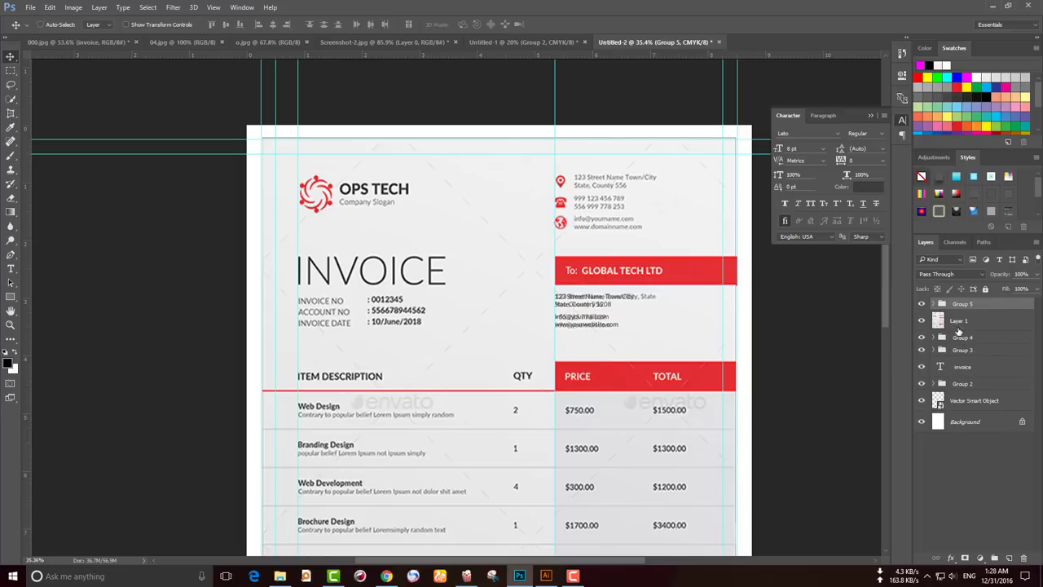
pyautogui.moveTo(958, 331)
pyautogui.mouseDown()
pyautogui.moveTo(960, 301)
pyautogui.moveTo(949, 300)
pyautogui.moveTo(959, 332)
pyautogui.mouseUp()
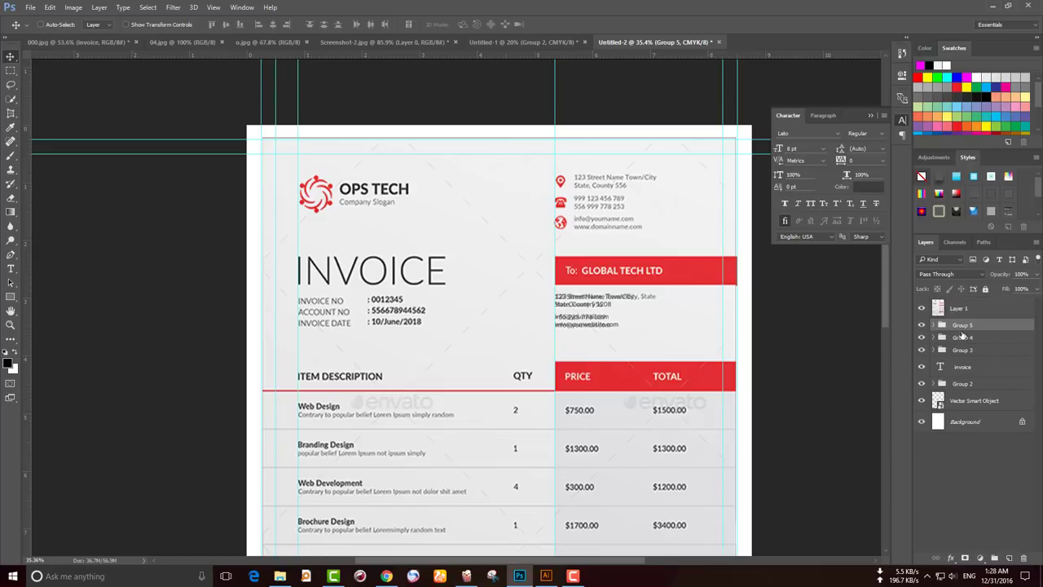
pyautogui.click(921, 327)
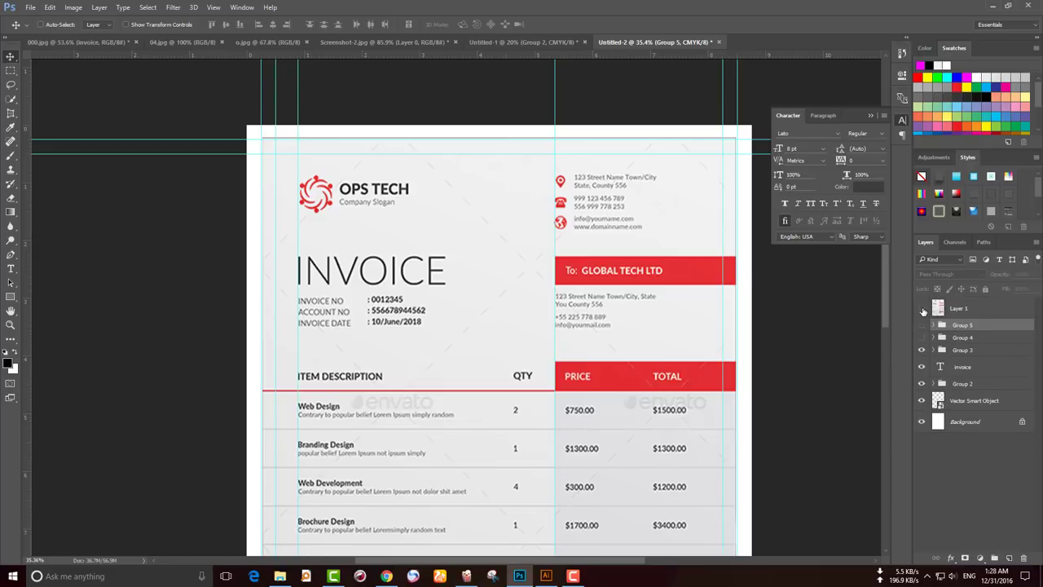
pyautogui.click(922, 308)
pyautogui.click(922, 324)
pyautogui.click(922, 337)
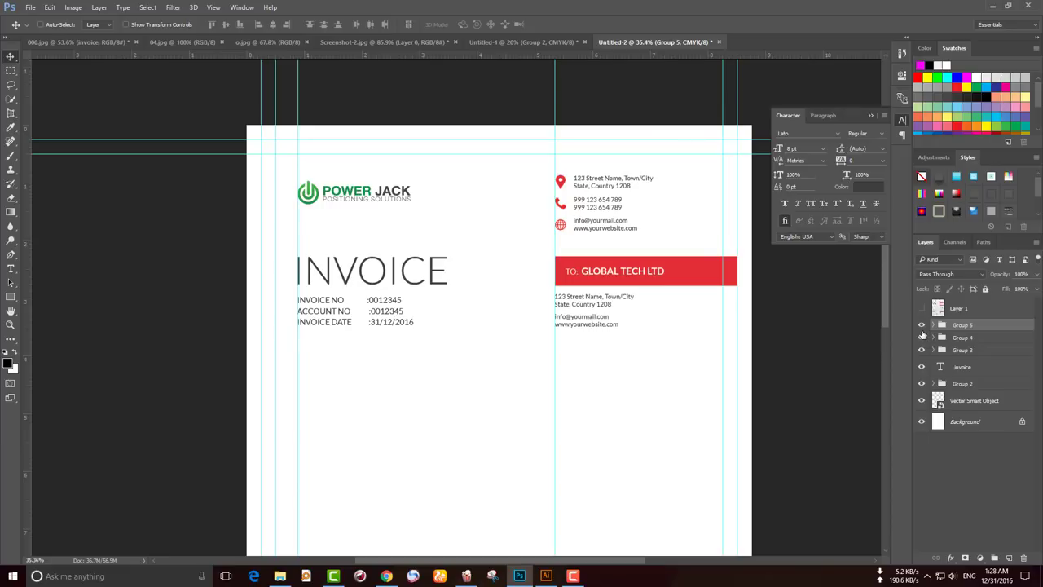
pyautogui.click(960, 337)
pyautogui.keyDown('ctrl'); pyautogui.click(964, 337); pyautogui.keyUp('ctrl')
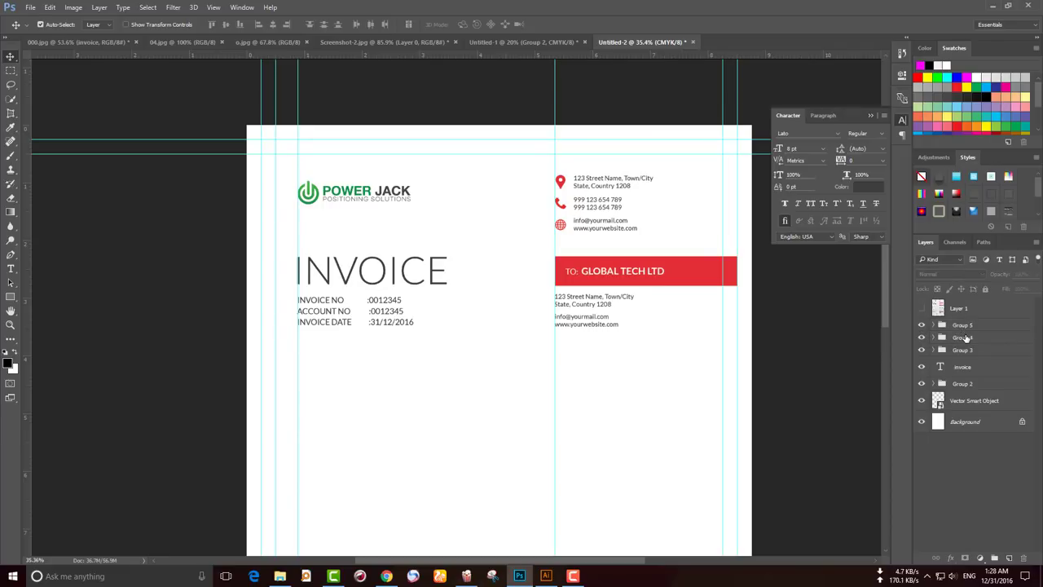
pyautogui.hotkey('ctrl', 'g')
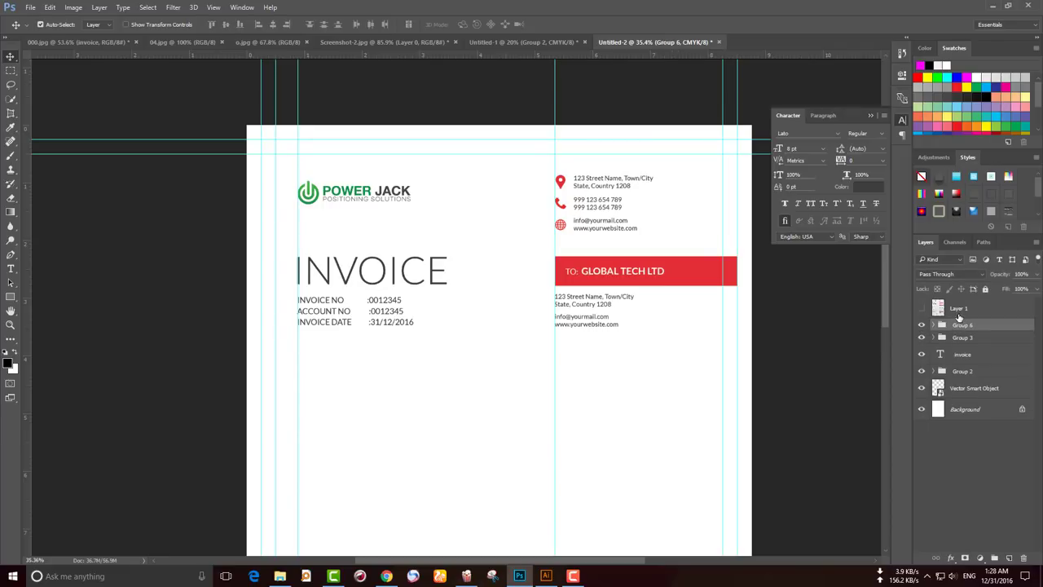
# Show the reference layer and reposition the client address group to match it
pyautogui.click(922, 308)
pyautogui.moveTo(612, 395); pyautogui.dragTo(563, 359)
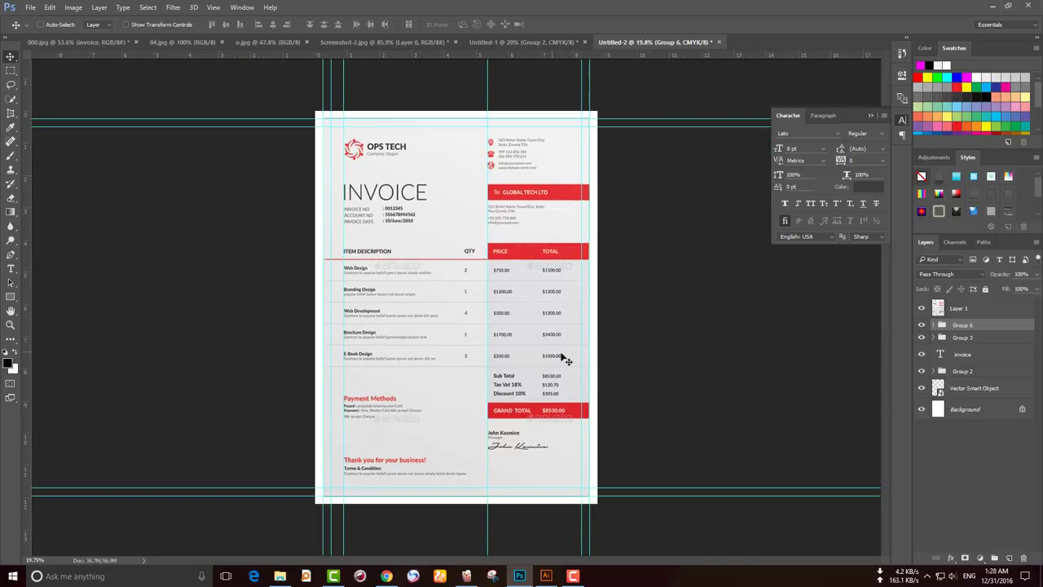
pyautogui.moveTo(409, 313); pyautogui.dragTo(441, 313)
pyautogui.click(573, 577)
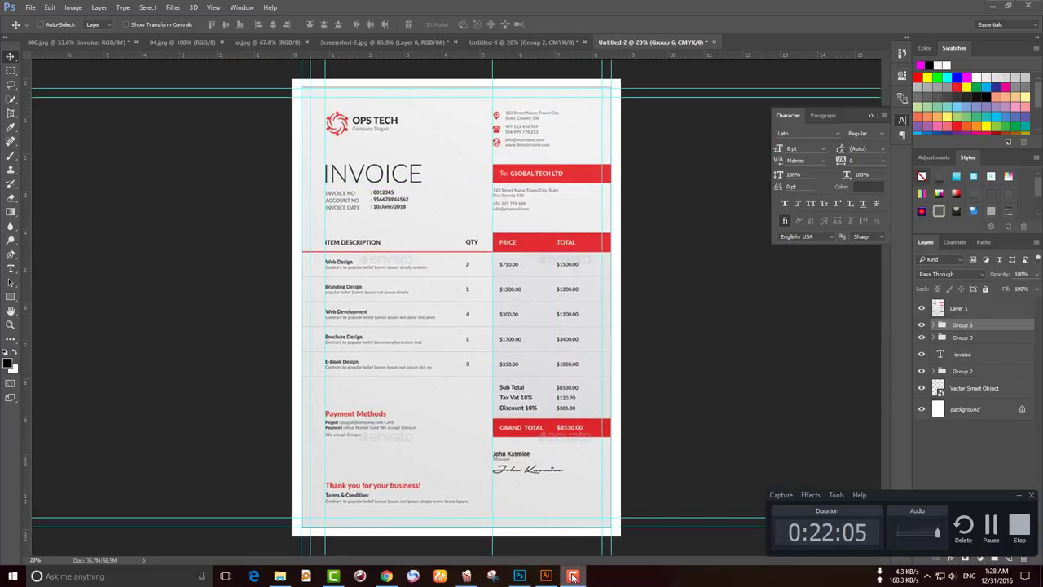
pyautogui.click(573, 576)
pyautogui.moveTo(536, 473); pyautogui.dragTo(390, 215)
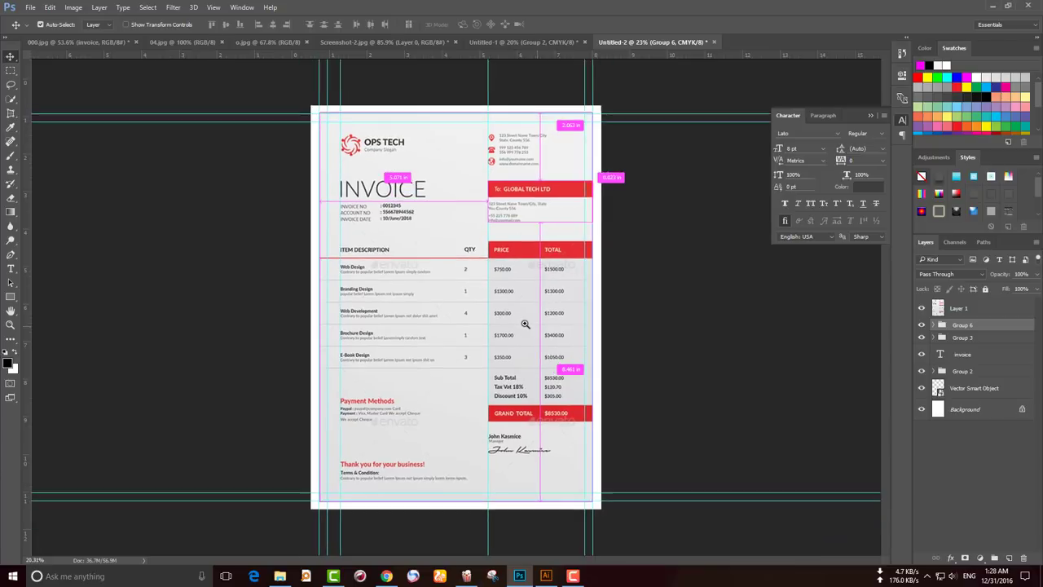
pyautogui.scroll(2, 389, 214)
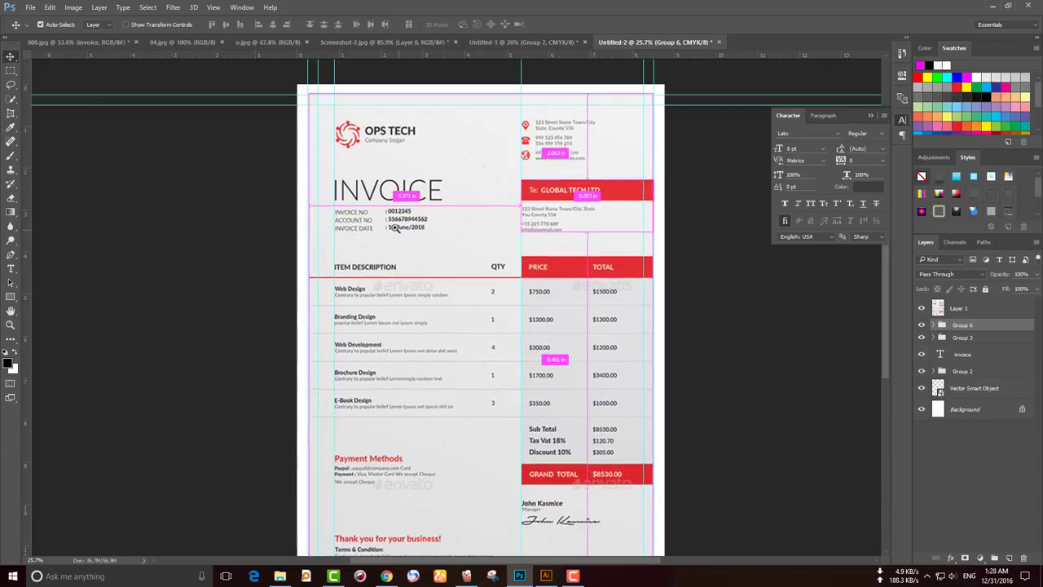
pyautogui.click(904, 120)
pyautogui.scroll(2, 517, 258)
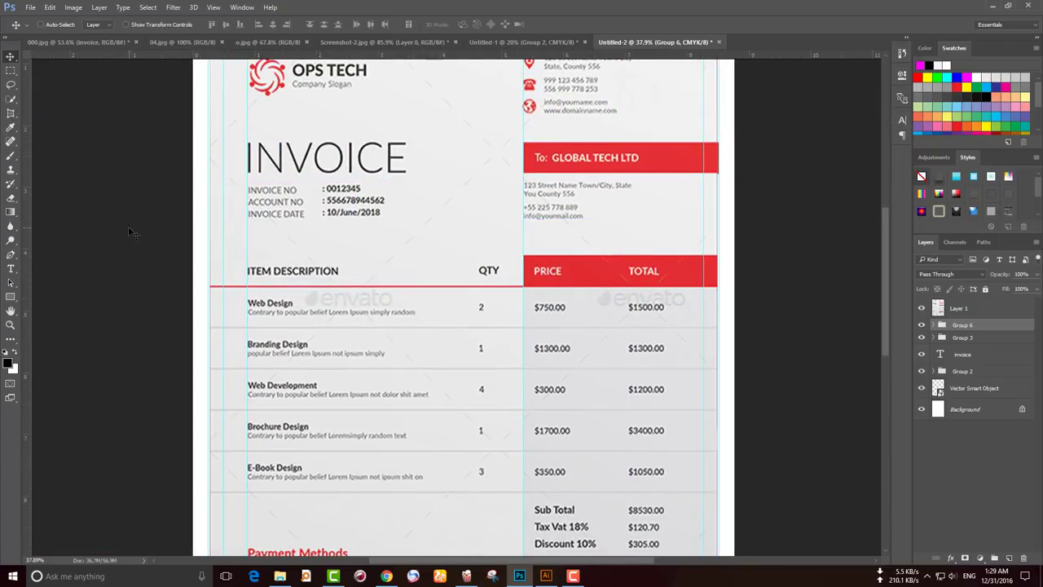
pyautogui.scroll(2, 243, 269)
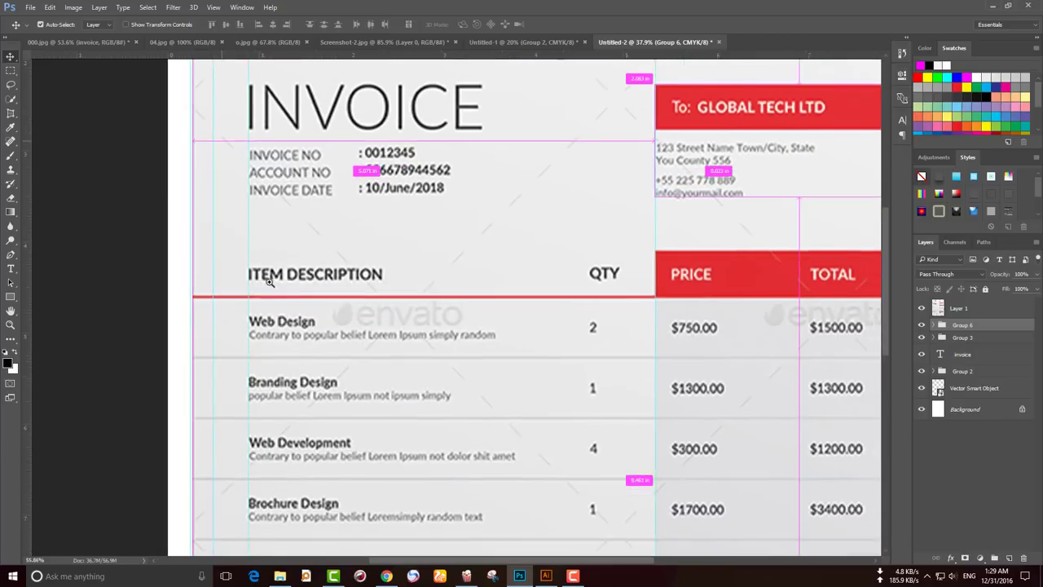
pyautogui.scroll(-2, 253, 275)
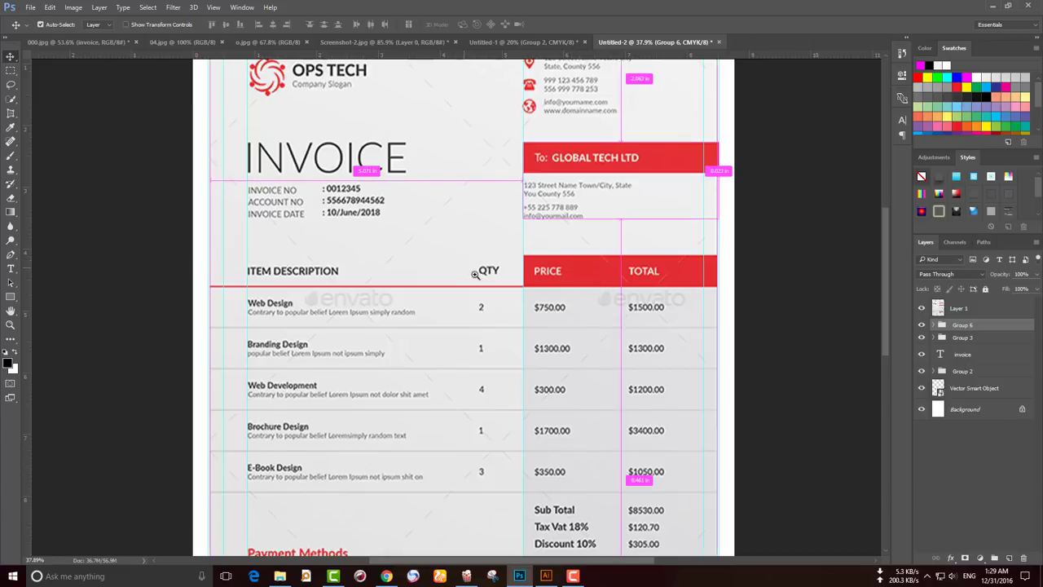
pyautogui.scroll(2, 458, 280)
# Draw a 950 × 155 px rectangle over the PRICE/TOTAL header and fill it with the invoice red
pyautogui.click(11, 297)
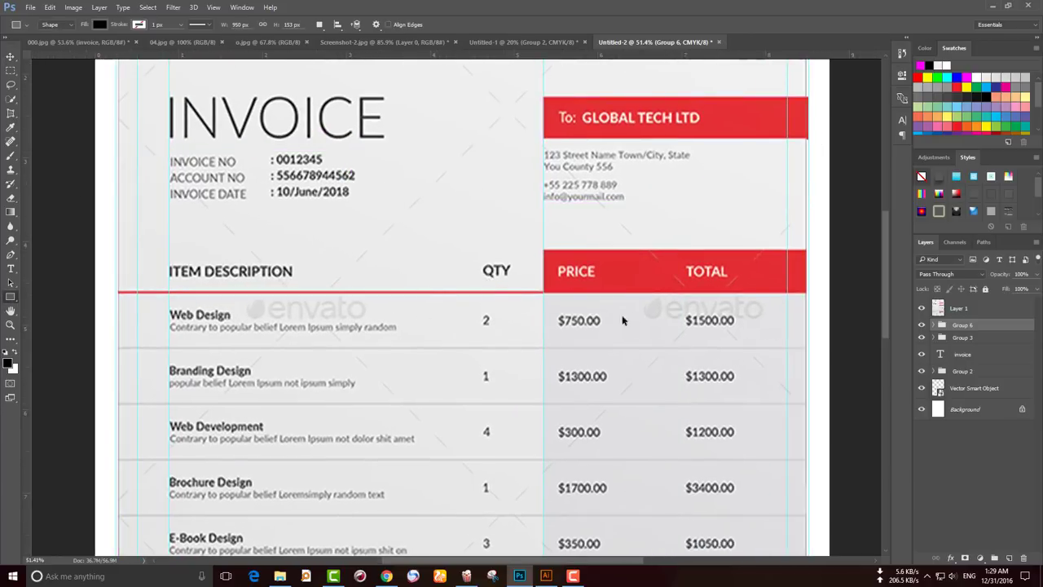
pyautogui.scroll(2, 622, 319)
pyautogui.scroll(1, 498, 351)
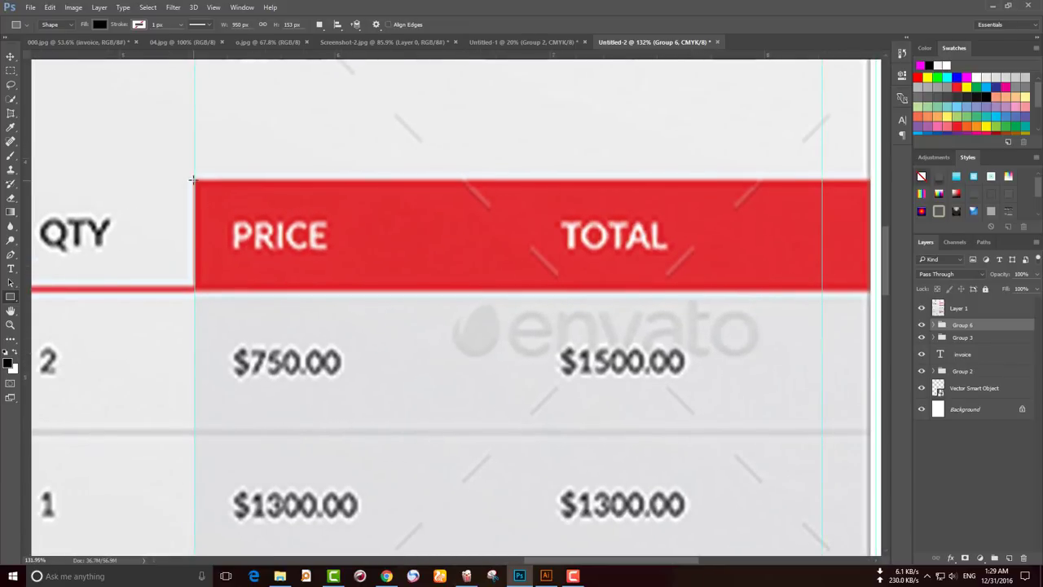
pyautogui.moveTo(193, 179); pyautogui.dragTo(876, 289)
pyautogui.scroll(-3, 629, 269)
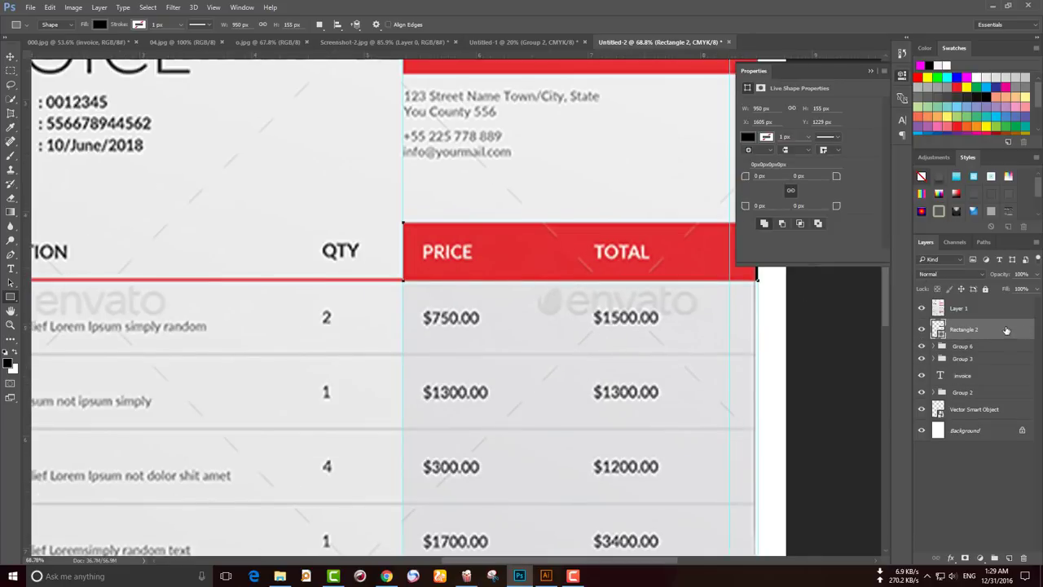
pyautogui.moveTo(984, 301); pyautogui.dragTo(971, 309)
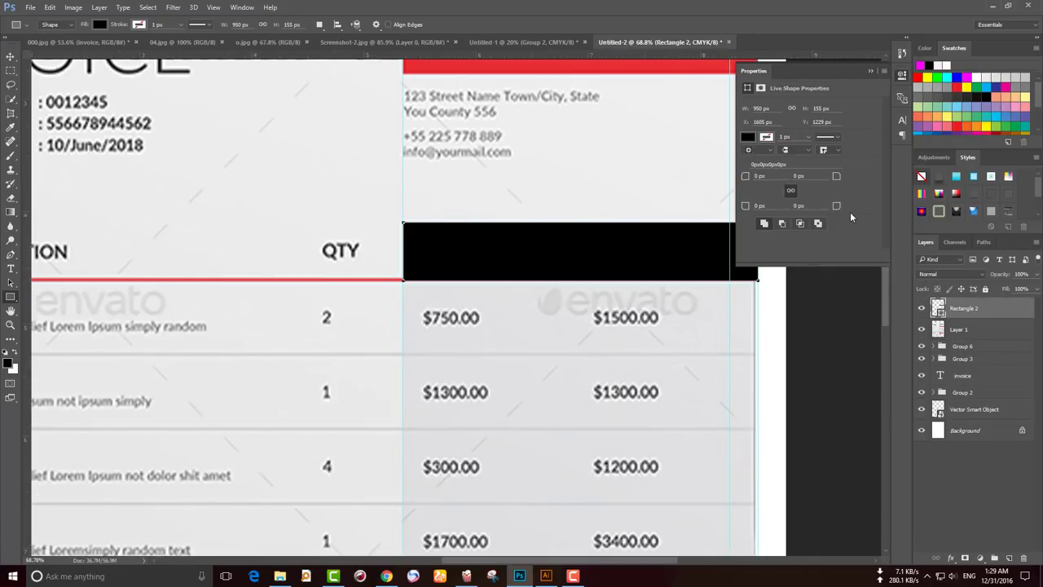
pyautogui.doubleClick(937, 306)
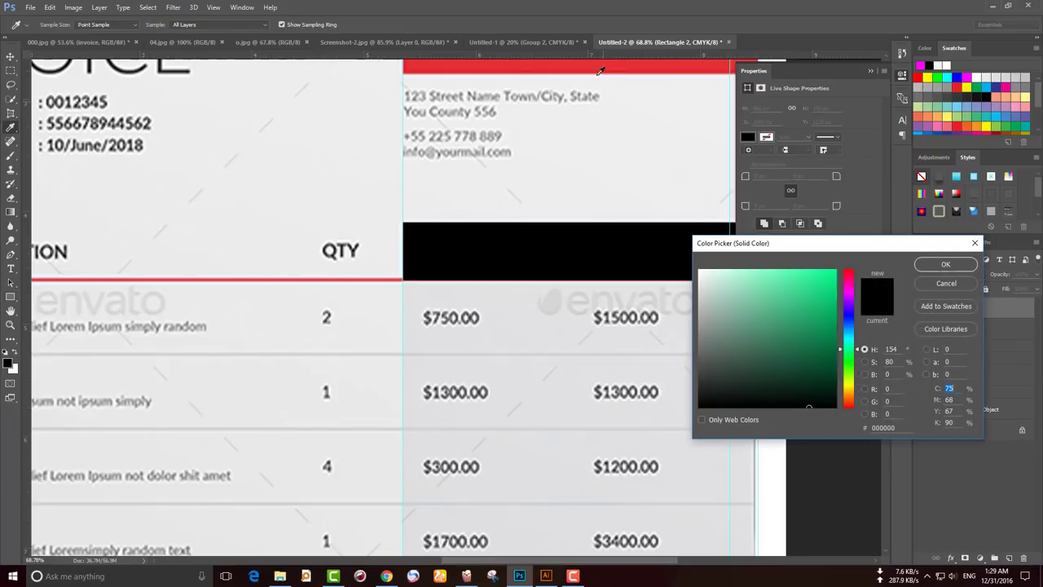
pyautogui.click(689, 67)
pyautogui.click(944, 265)
# Draw a thin 1530 × 11 px red rule under the ITEM DESCRIPTION and QTY headers
pyautogui.press('v')
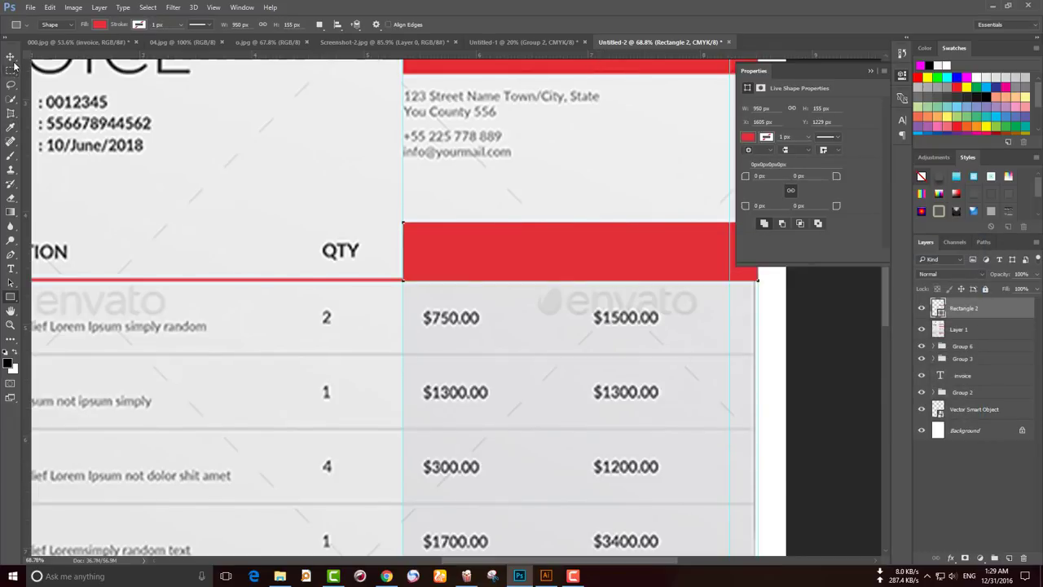
pyautogui.scroll(2, 103, 276)
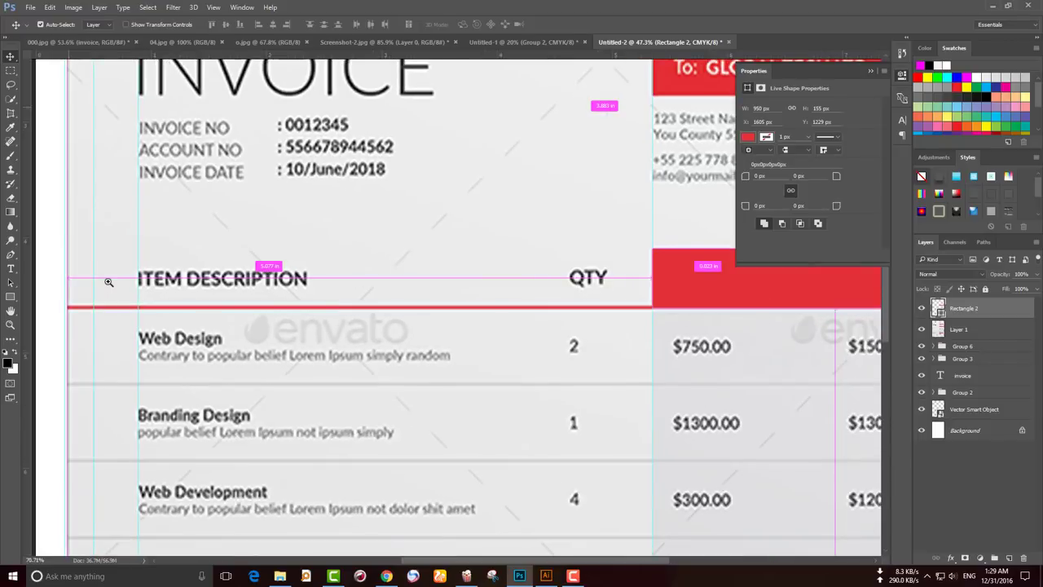
pyautogui.scroll(2, 105, 281)
pyautogui.click(11, 298)
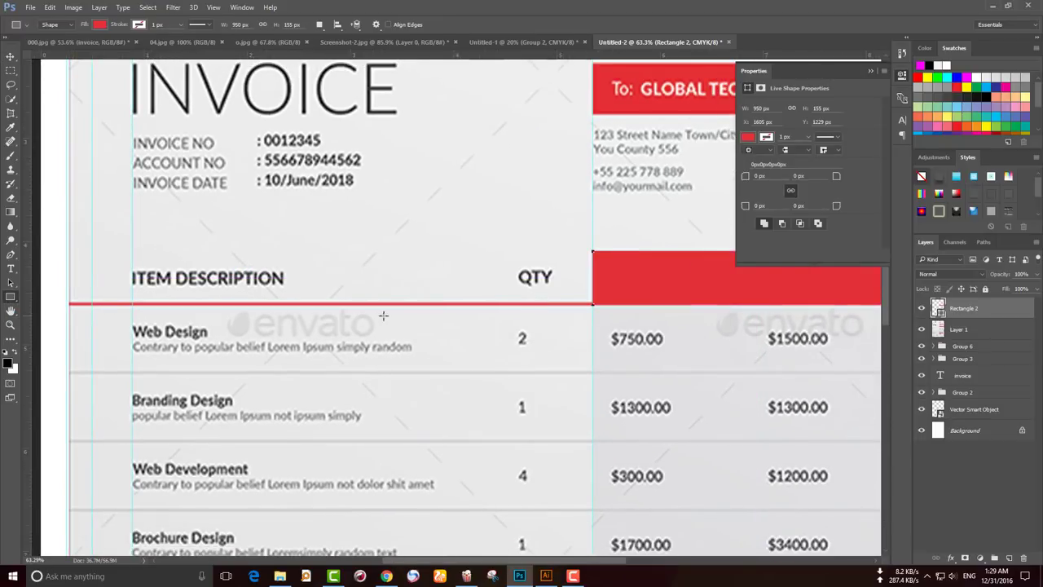
pyautogui.scroll(2, 115, 282)
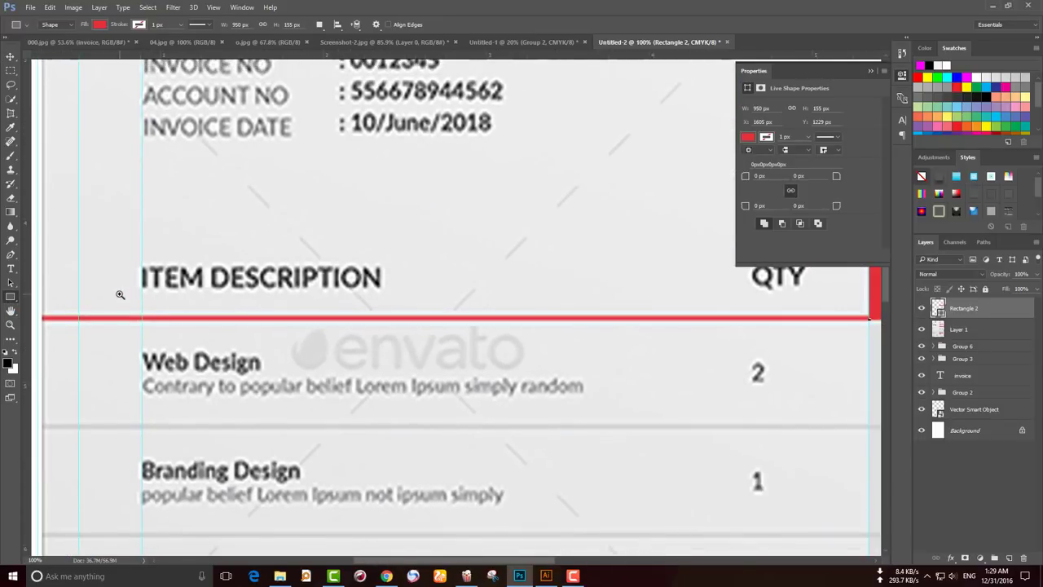
pyautogui.moveTo(37, 318); pyautogui.dragTo(869, 318)
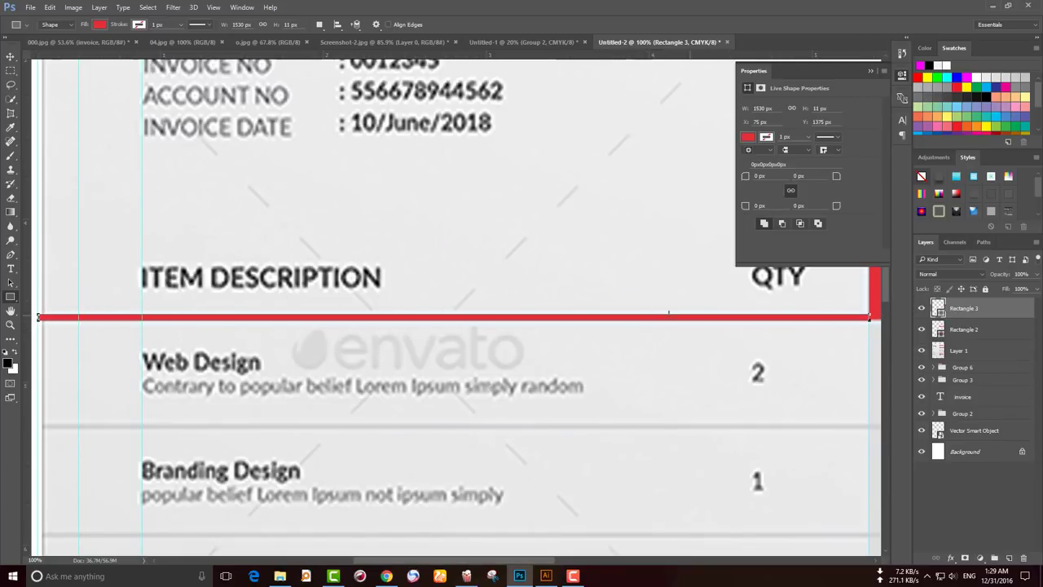
pyautogui.click(10, 56)
# Zoom through the table header to check the rule's placement
pyautogui.scroll(-5, 479, 301)
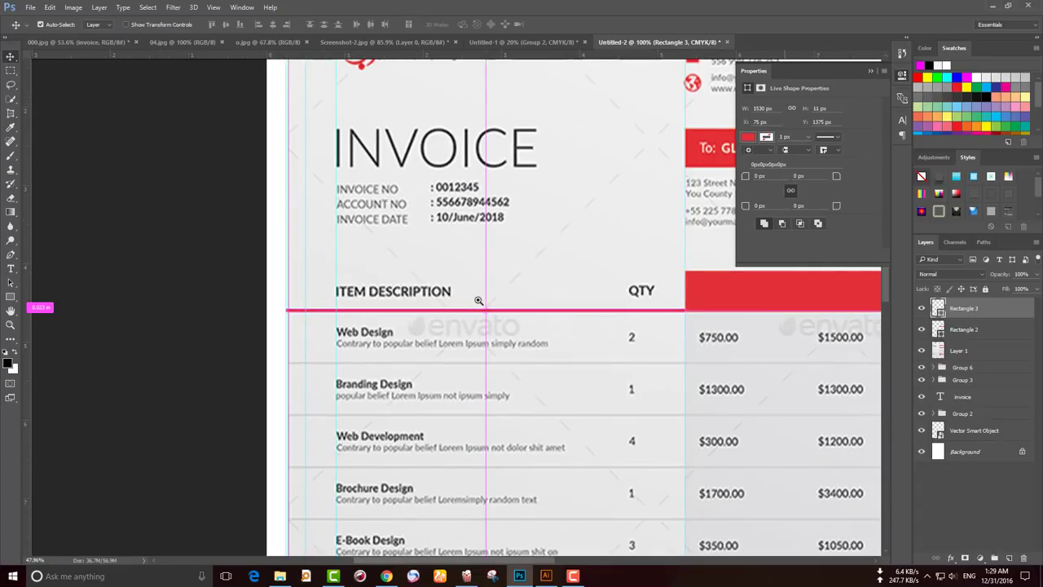
pyautogui.scroll(-1, 457, 305)
pyautogui.scroll(10, 309, 310)
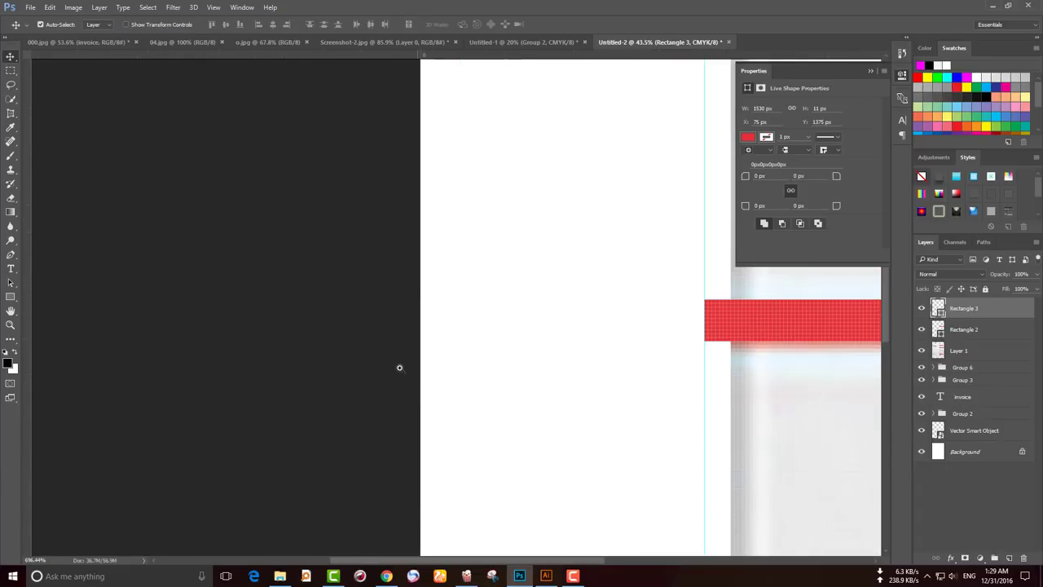
pyautogui.scroll(-3, 399, 367)
pyautogui.scroll(-4, 291, 348)
pyautogui.scroll(1, 303, 345)
pyautogui.scroll(4, 529, 336)
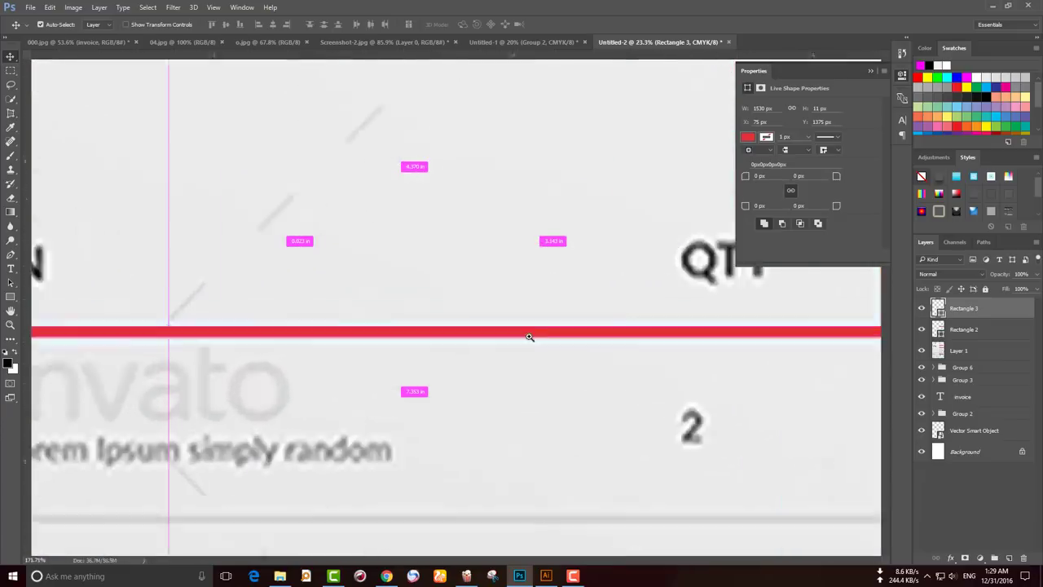
pyautogui.scroll(2, 529, 337)
pyautogui.scroll(-3, 484, 364)
pyautogui.scroll(-1, 477, 361)
pyautogui.scroll(-1, 436, 351)
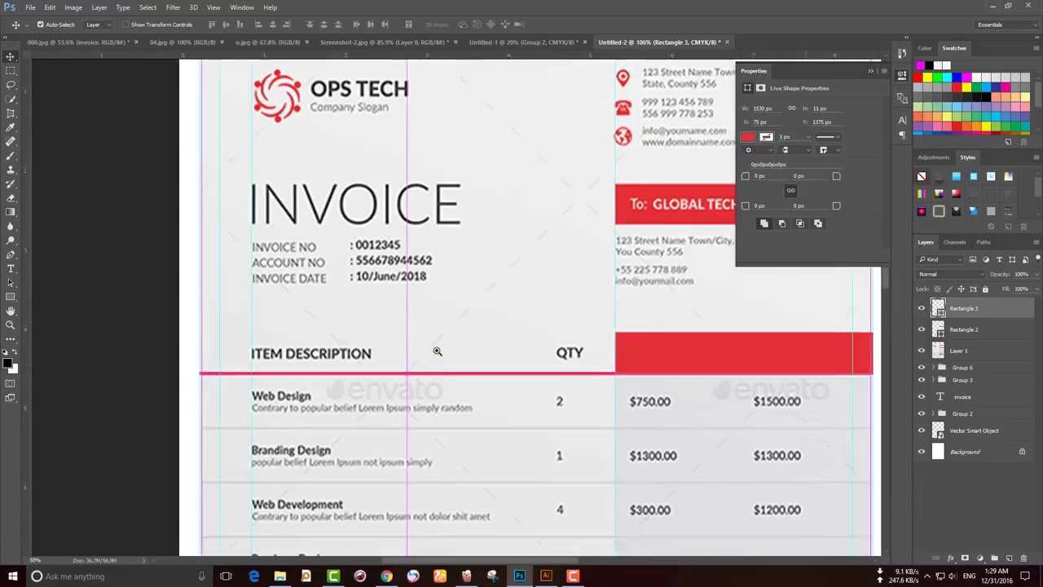
pyautogui.scroll(-1, 437, 351)
pyautogui.scroll(-1, 442, 361)
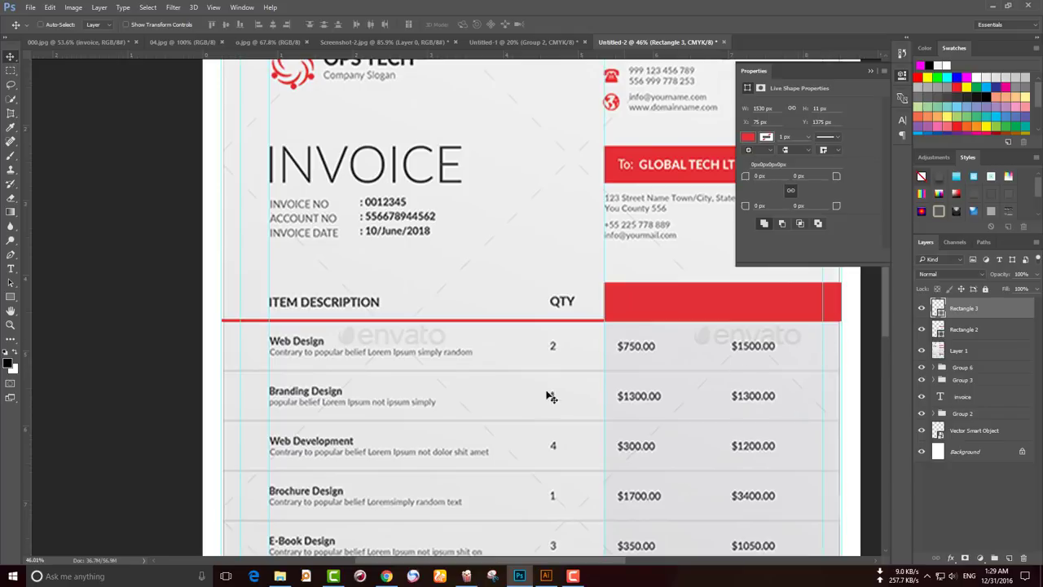
pyautogui.scroll(-1, 538, 392)
pyautogui.scroll(-2, 517, 379)
pyautogui.scroll(-1, 522, 384)
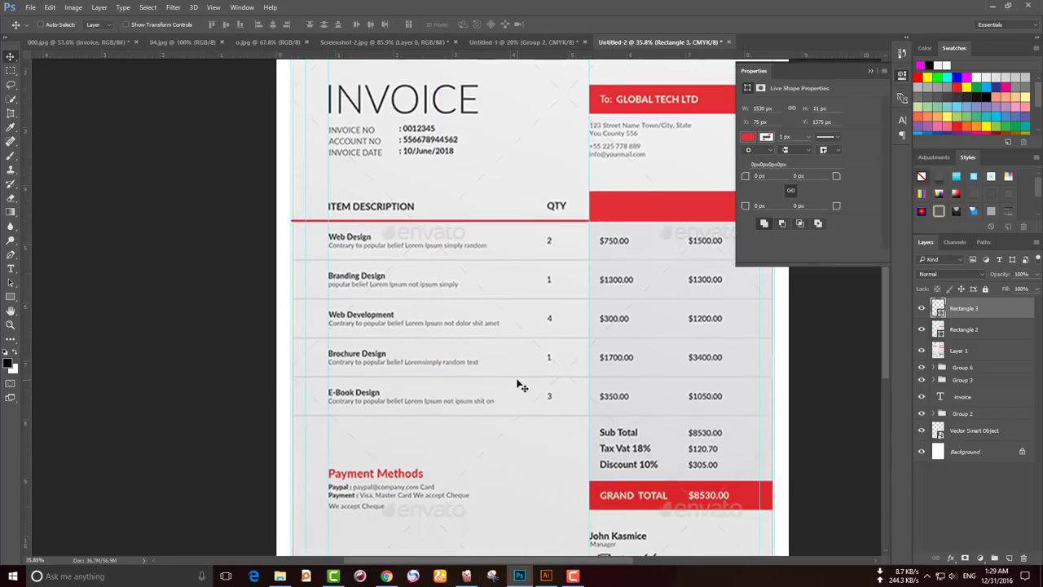
pyautogui.scroll(1, 603, 326)
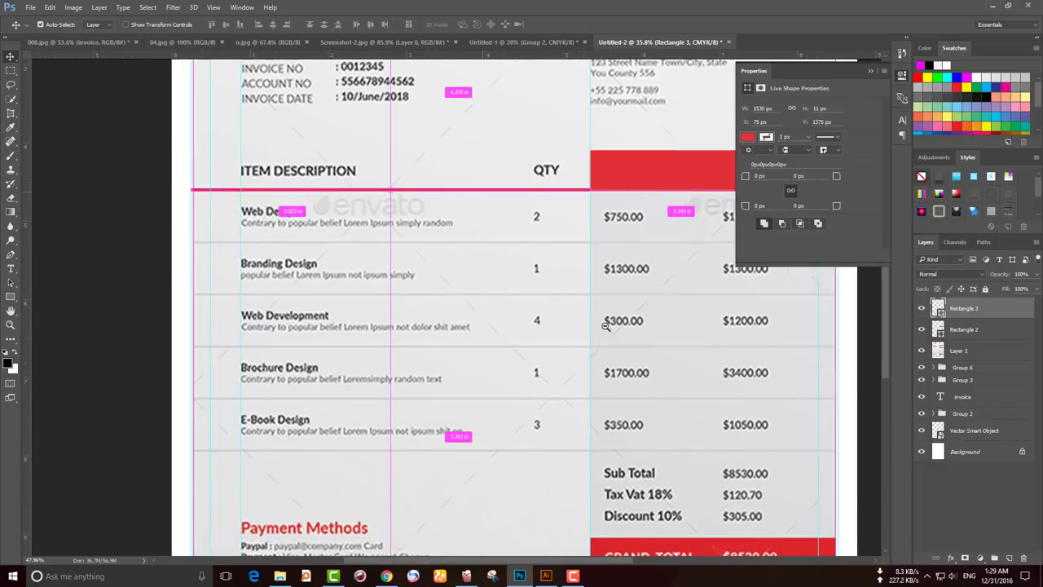
pyautogui.scroll(-1, 606, 326)
pyautogui.scroll(1, 543, 300)
pyautogui.scroll(1, 503, 333)
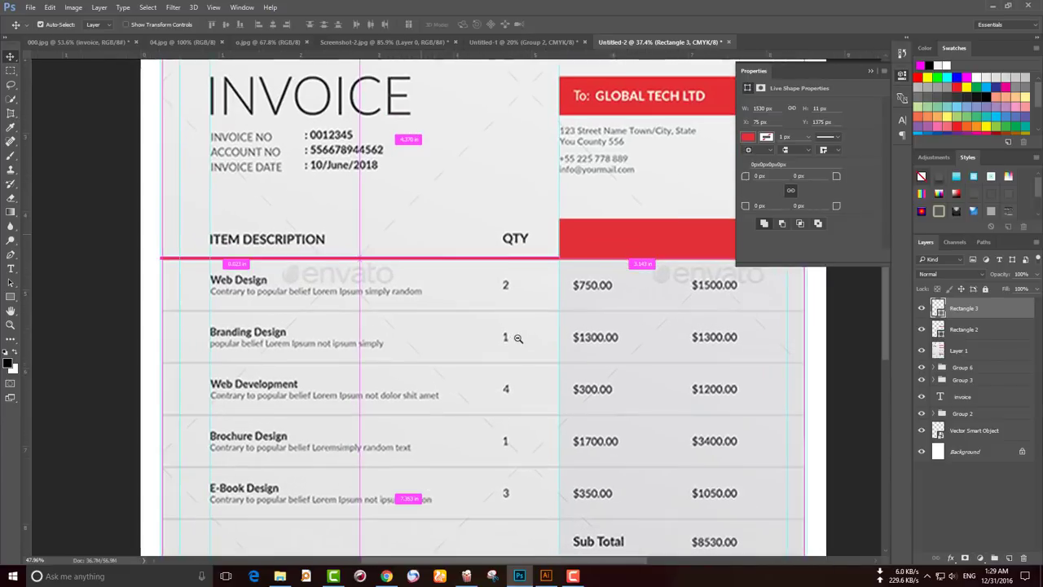
pyautogui.press('u')
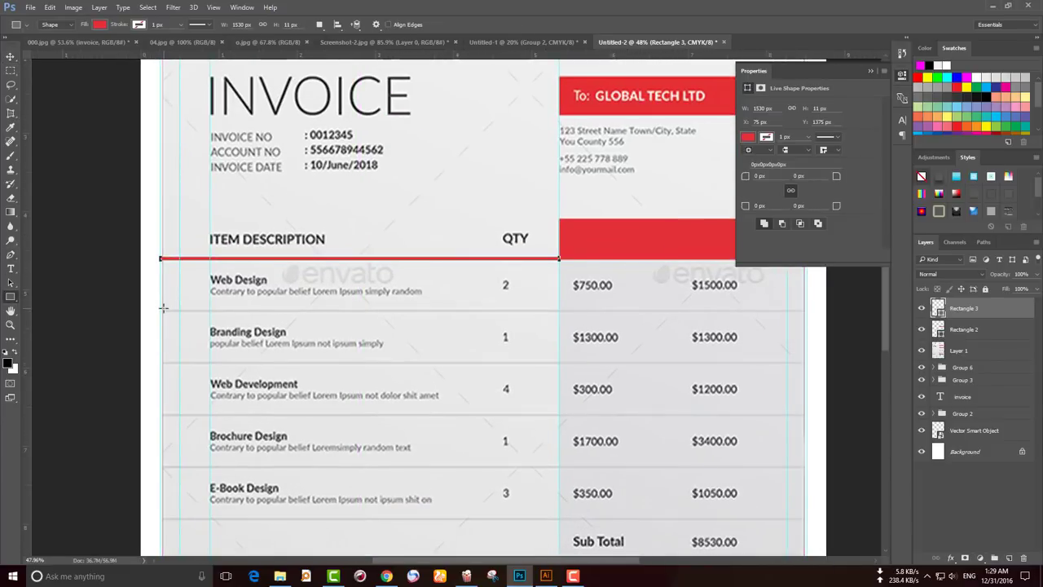
pyautogui.scroll(1, 379, 308)
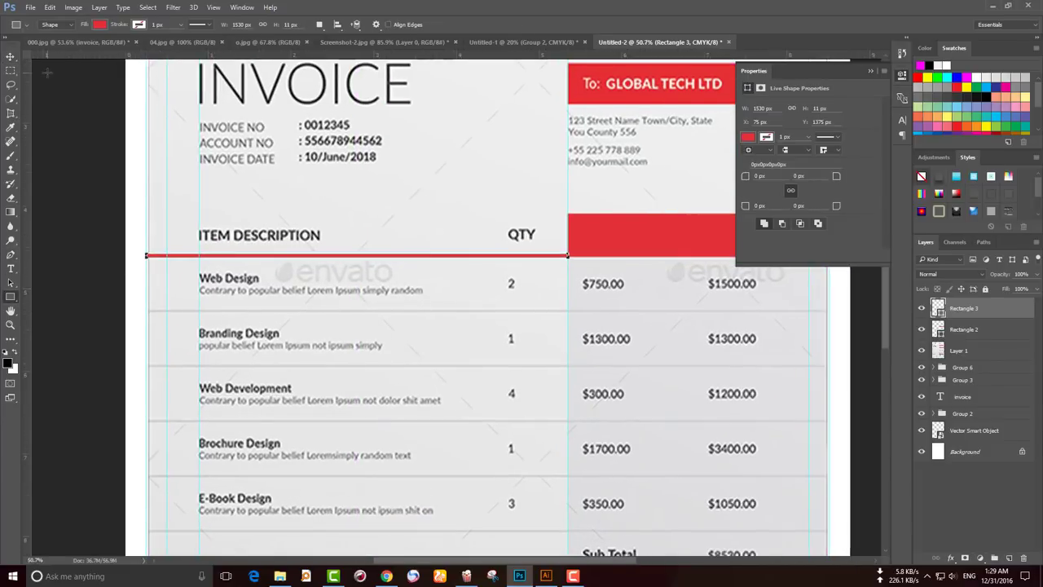
# Duplicate the red rule and move the copy below the Web Design row
pyautogui.click(11, 55)
pyautogui.press('ctrl')
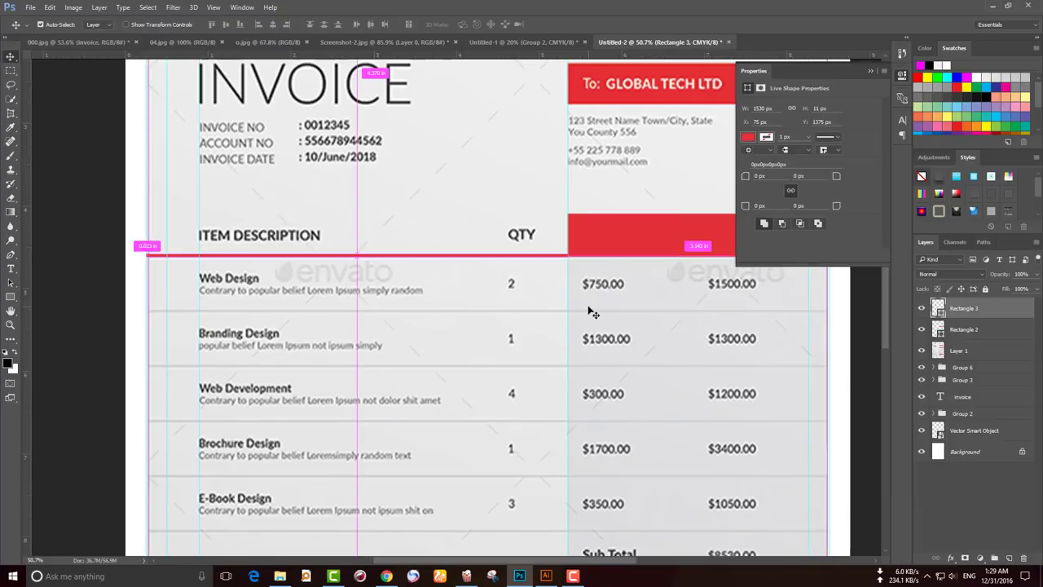
pyautogui.hotkey('ctrl', 'j')
pyautogui.moveTo(440, 280); pyautogui.dragTo(432, 335)
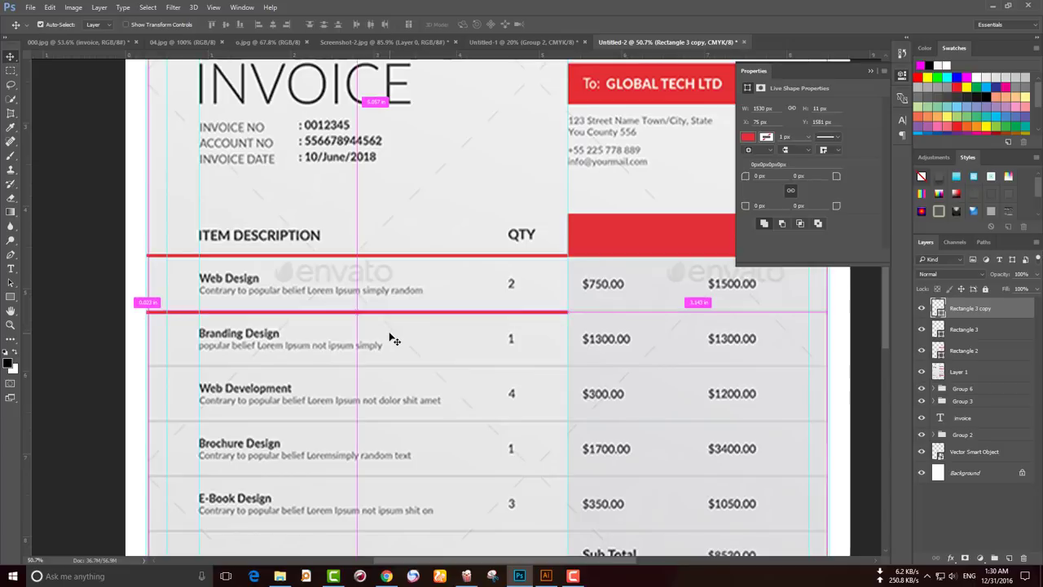
# Make the copied rule thinner with Free Transform
pyautogui.hotkey('ctrl', 't')
pyautogui.moveTo(361, 310); pyautogui.dragTo(471, 416)
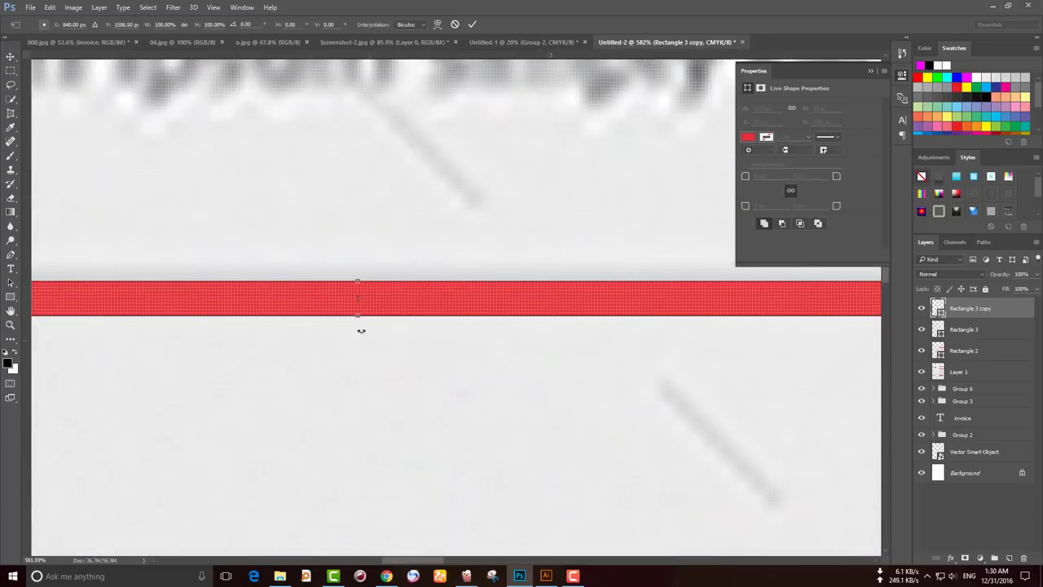
pyautogui.moveTo(356, 317); pyautogui.dragTo(359, 314)
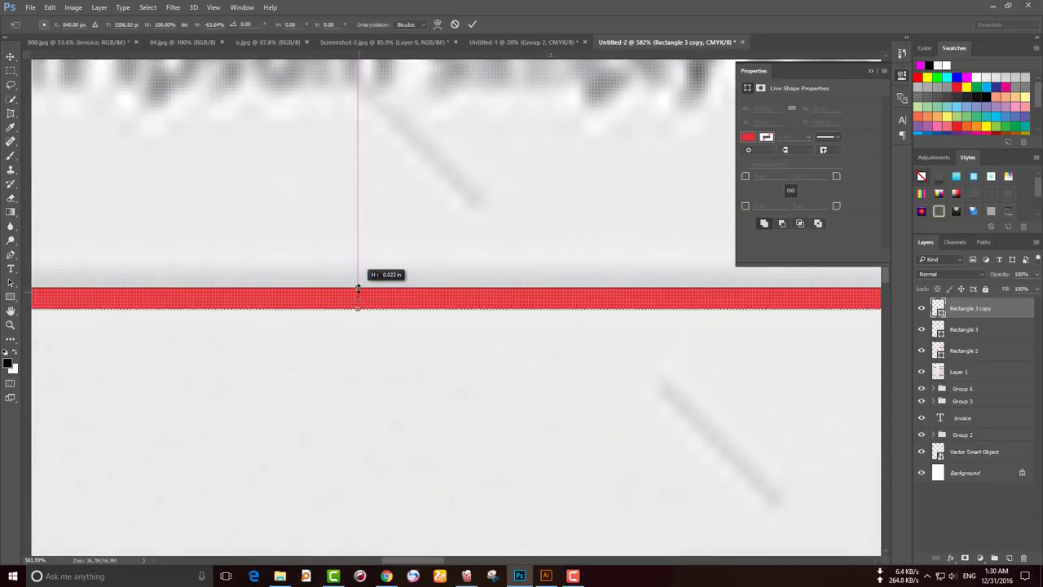
pyautogui.moveTo(359, 315)
pyautogui.mouseDown()
pyautogui.moveTo(380, 225)
pyautogui.moveTo(379, 277)
pyautogui.mouseUp()
pyautogui.press('Return')
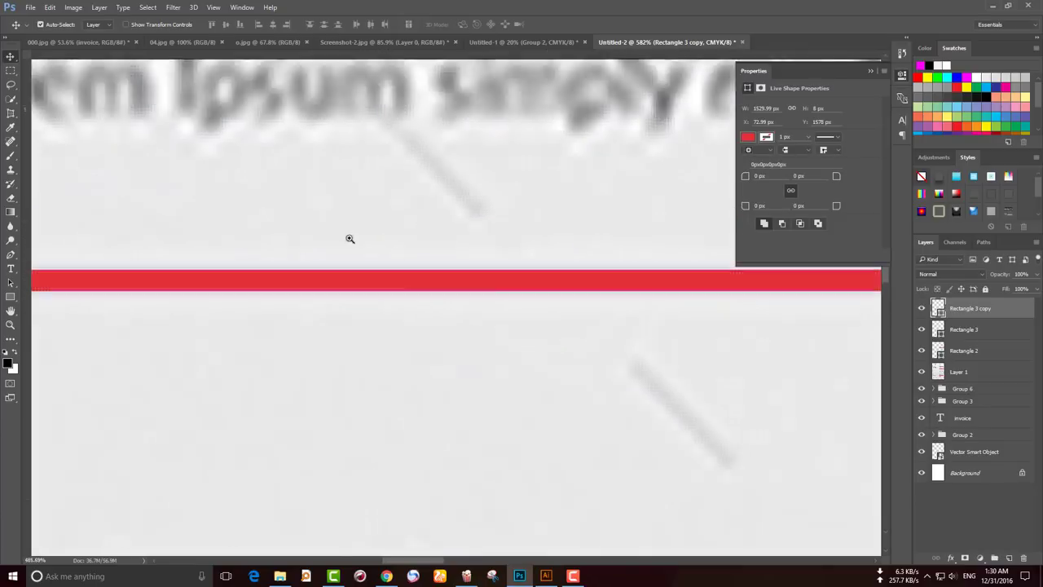
pyautogui.scroll(-5, 349, 237)
pyautogui.scroll(5, 370, 248)
# Reduce the copied rule's height again to 75%, leaving a 6 px rule
pyautogui.hotkey('ctrl', 't')
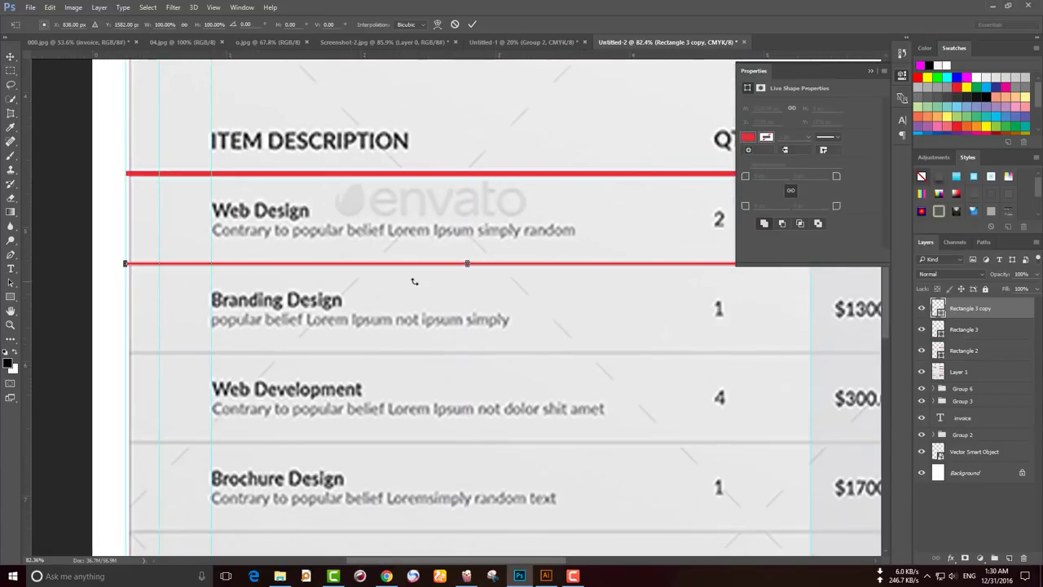
pyautogui.scroll(2, 414, 280)
pyautogui.scroll(5, 520, 306)
pyautogui.moveTo(575, 366); pyautogui.dragTo(573, 361)
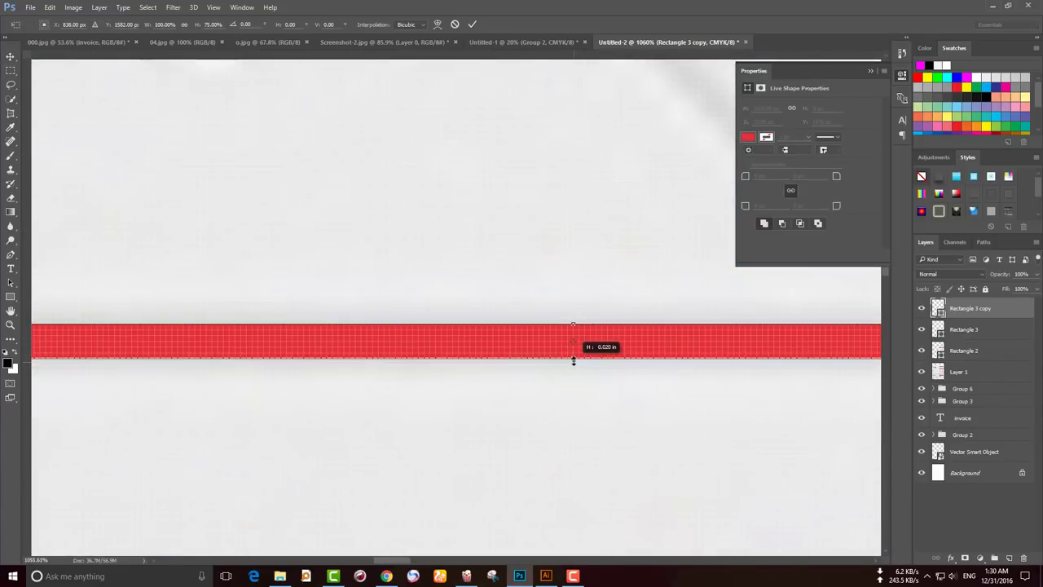
pyautogui.press('Return')
pyautogui.scroll(-4, 543, 299)
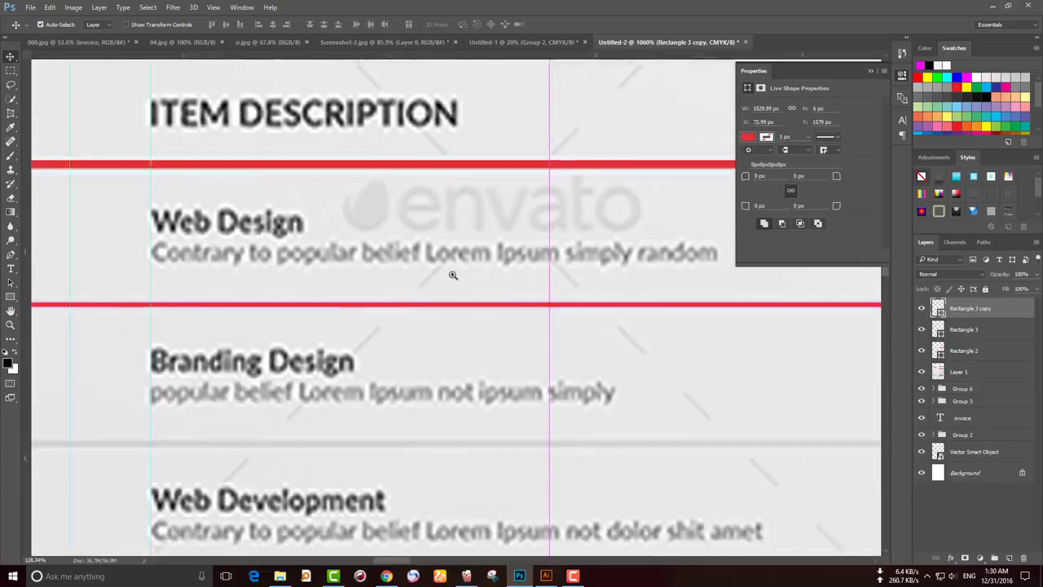
pyautogui.scroll(-3, 503, 278)
# Fill the copied rule with a grey sampled from the reference divider, at 80% opacity
pyautogui.doubleClick(938, 308)
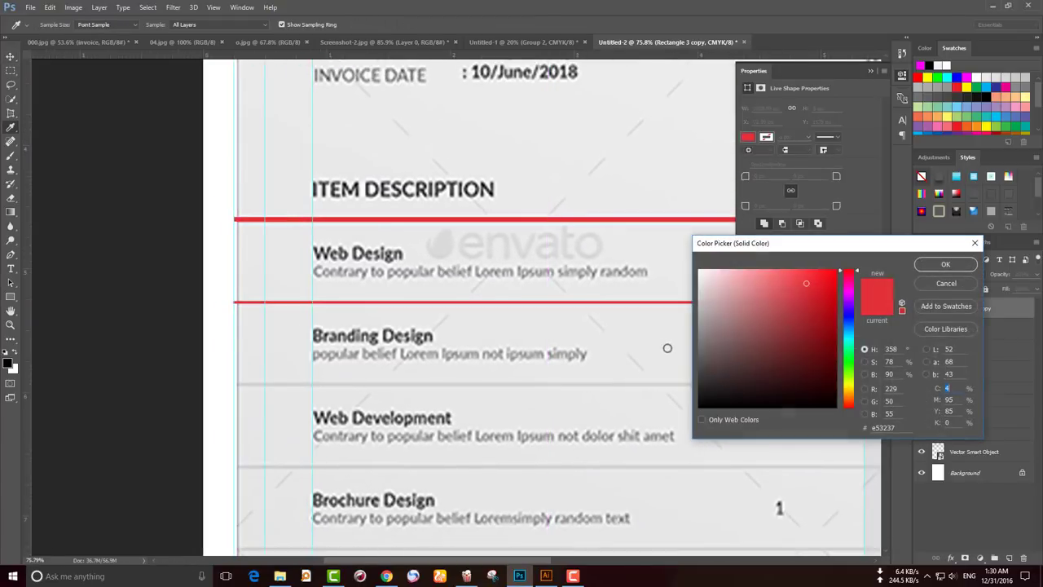
pyautogui.moveTo(689, 368); pyautogui.dragTo(683, 356)
pyautogui.click(687, 340)
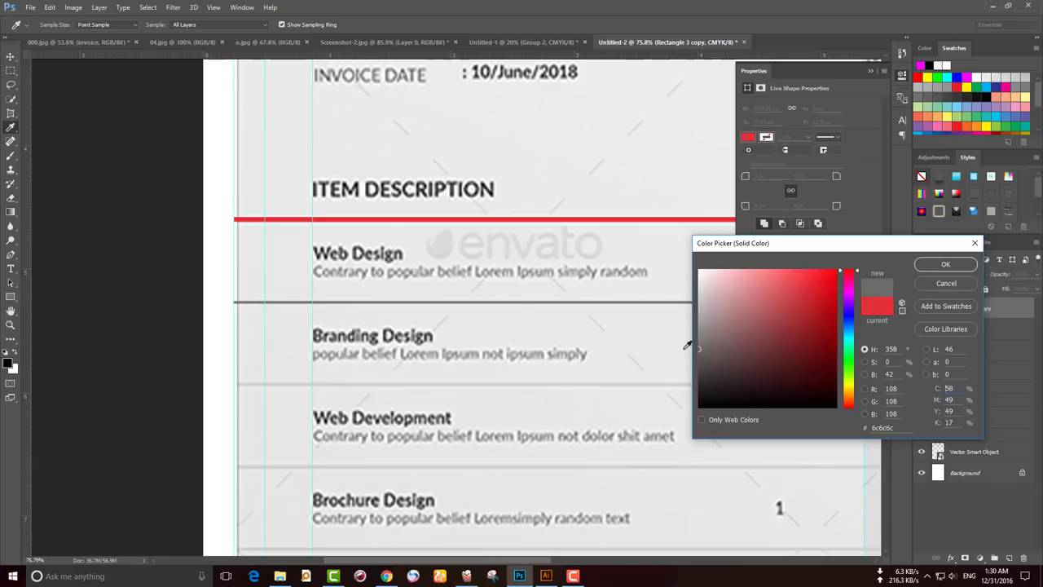
pyautogui.click(946, 264)
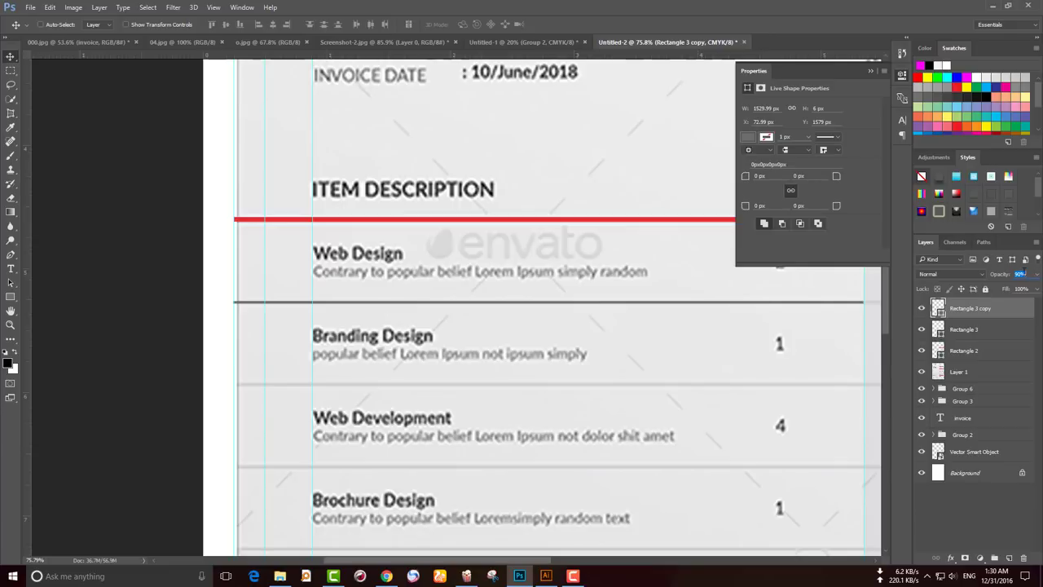
pyautogui.write('80')
pyautogui.press('Return')
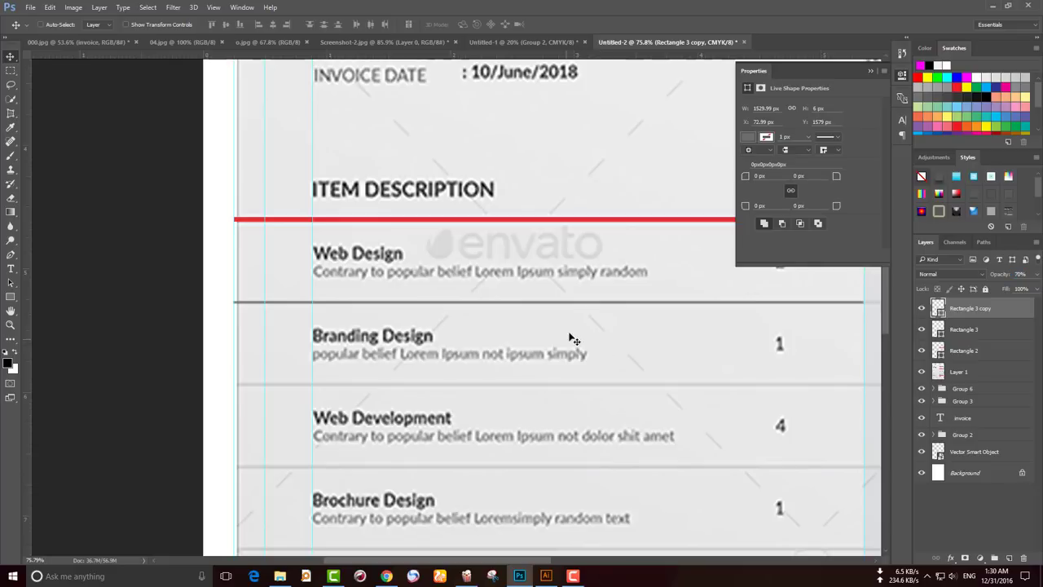
# Hide the reference invoice and change the rule's fill to a lighter grey (#9f9f9f)
pyautogui.moveTo(551, 340); pyautogui.dragTo(518, 339)
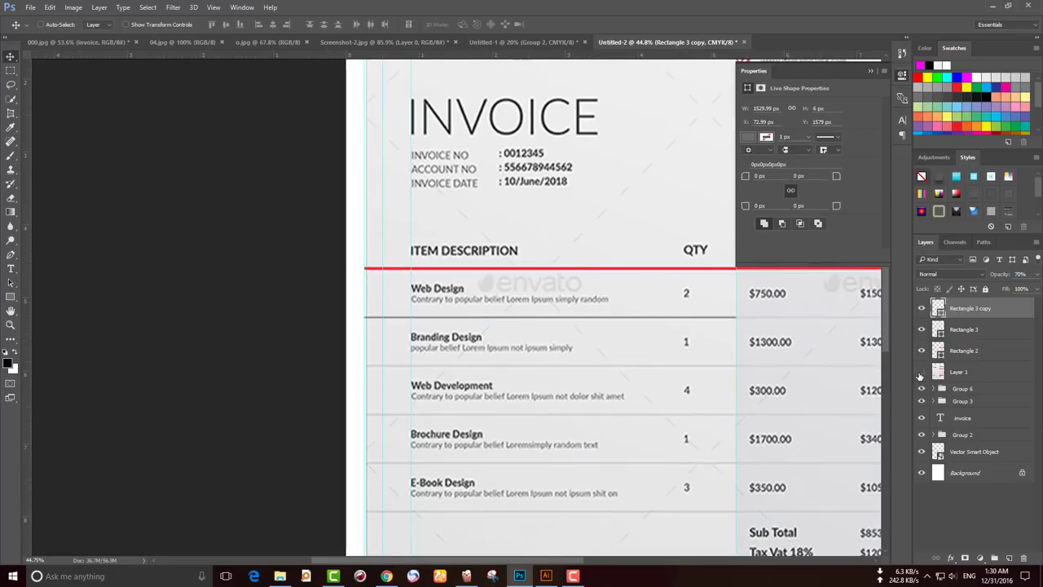
pyautogui.click(921, 373)
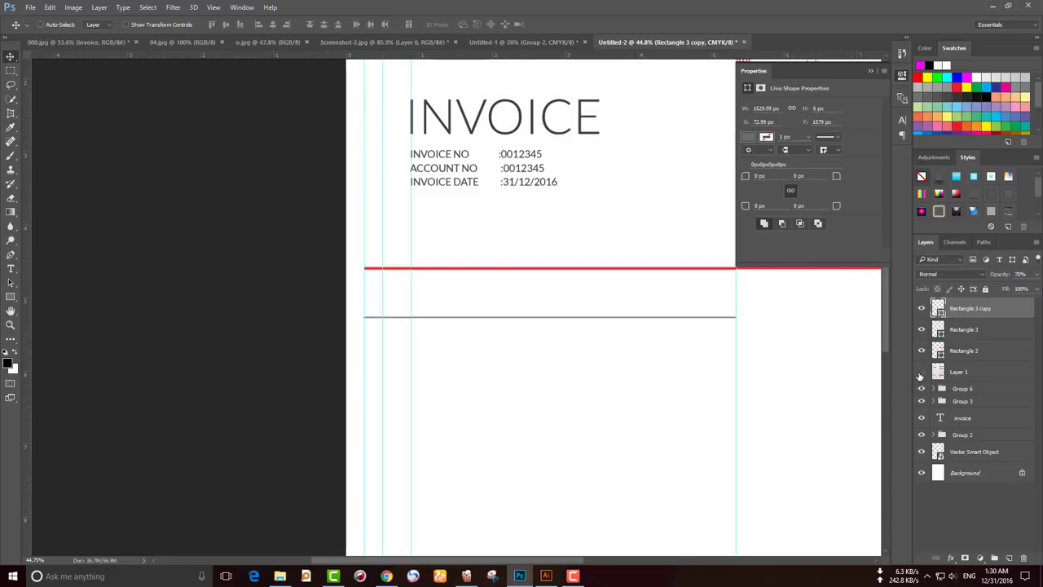
pyautogui.doubleClick(938, 310)
pyautogui.moveTo(722, 331); pyautogui.dragTo(693, 329)
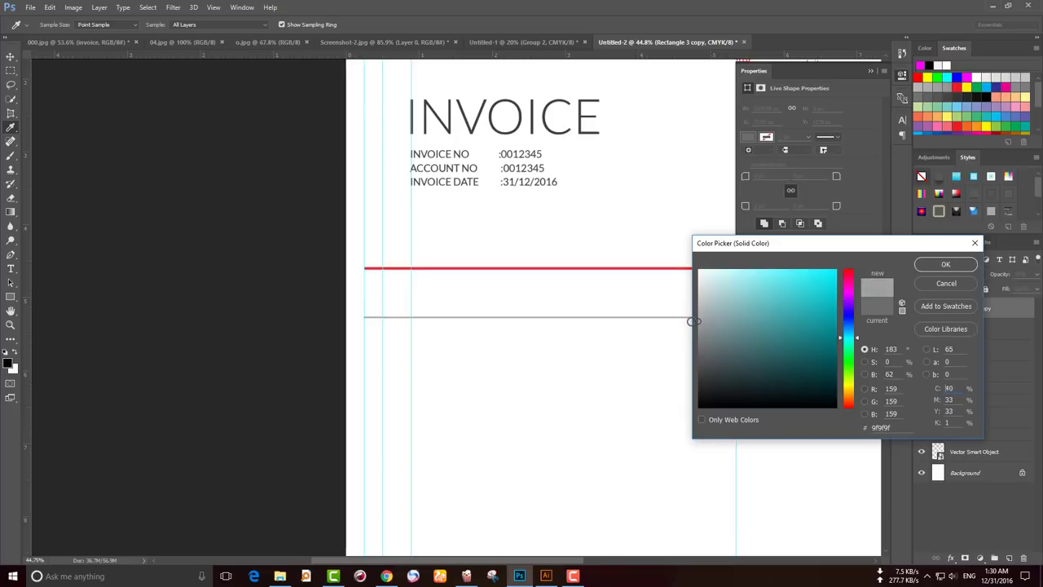
pyautogui.click(941, 267)
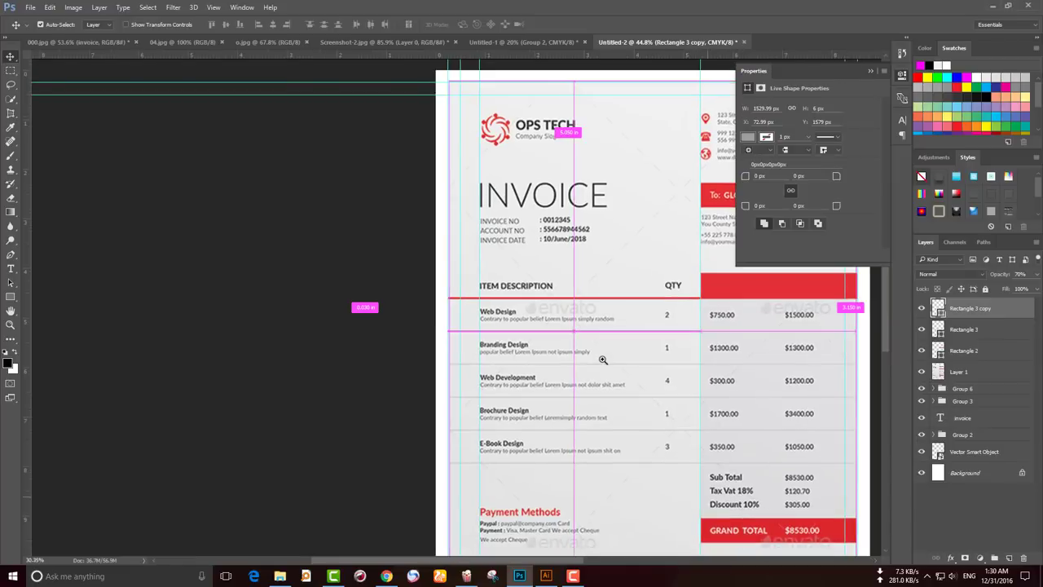
# Stretch the grey rule's width out to the table's right edge
pyautogui.moveTo(636, 375)
pyautogui.mouseDown()
pyautogui.moveTo(538, 290)
pyautogui.moveTo(559, 299)
pyautogui.mouseUp()
pyautogui.hotkey('ctrl', 't')
pyautogui.moveTo(603, 269); pyautogui.dragTo(638, 284)
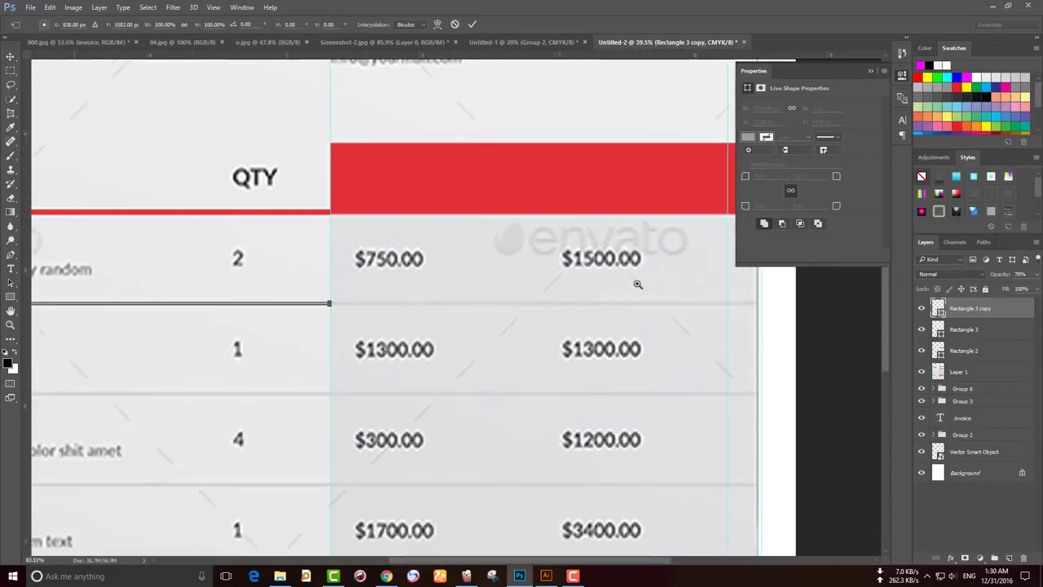
pyautogui.click(638, 284)
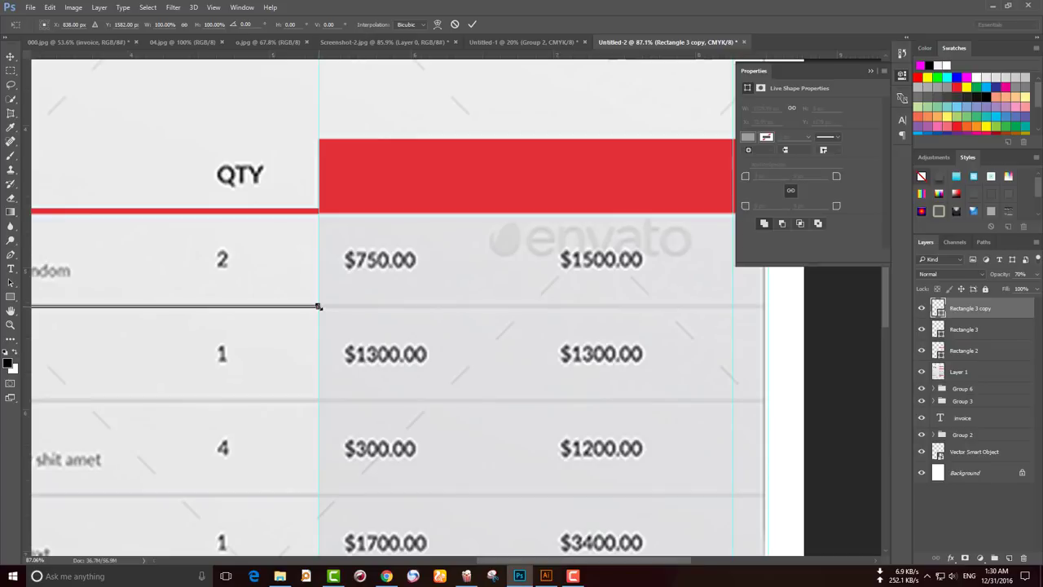
pyautogui.moveTo(319, 306); pyautogui.dragTo(765, 306)
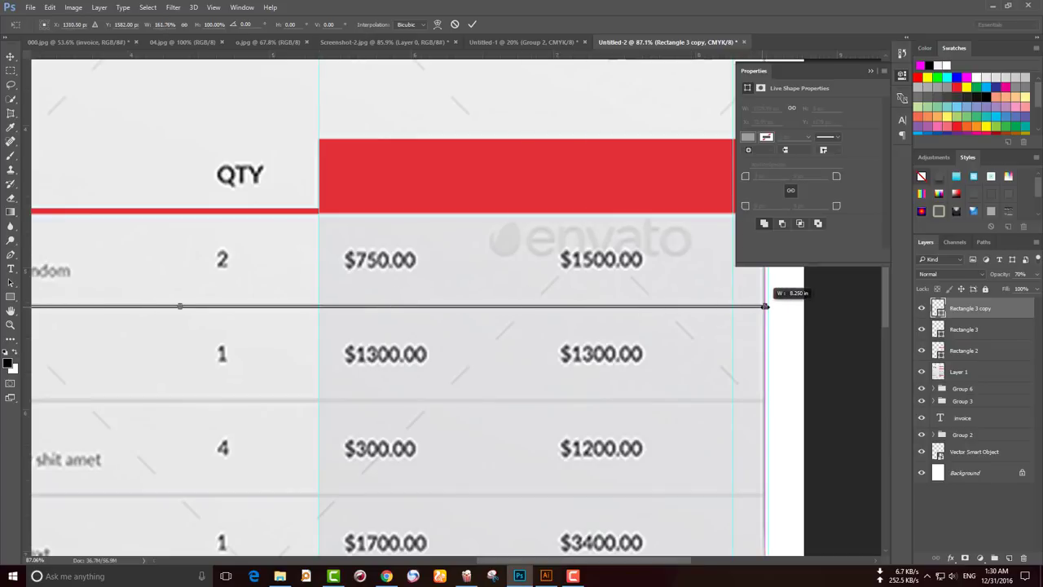
pyautogui.moveTo(765, 307); pyautogui.dragTo(768, 306)
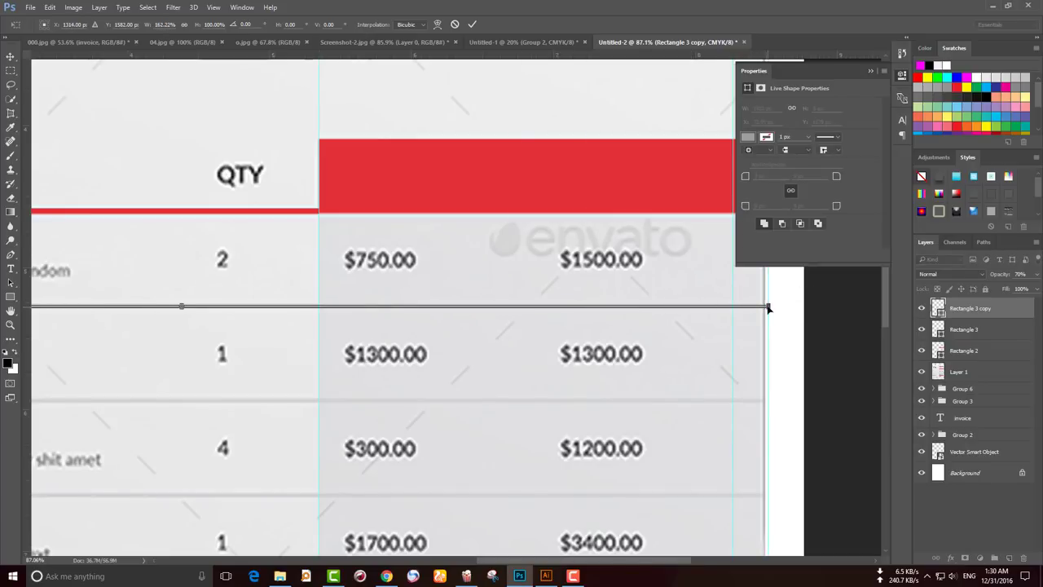
# Apply the new width and place grey divider copies under each row from Branding Design through E-Book Design
pyautogui.press('Return')
pyautogui.moveTo(629, 345)
pyautogui.mouseDown()
pyautogui.moveTo(594, 368)
pyautogui.moveTo(554, 345)
pyautogui.mouseUp()
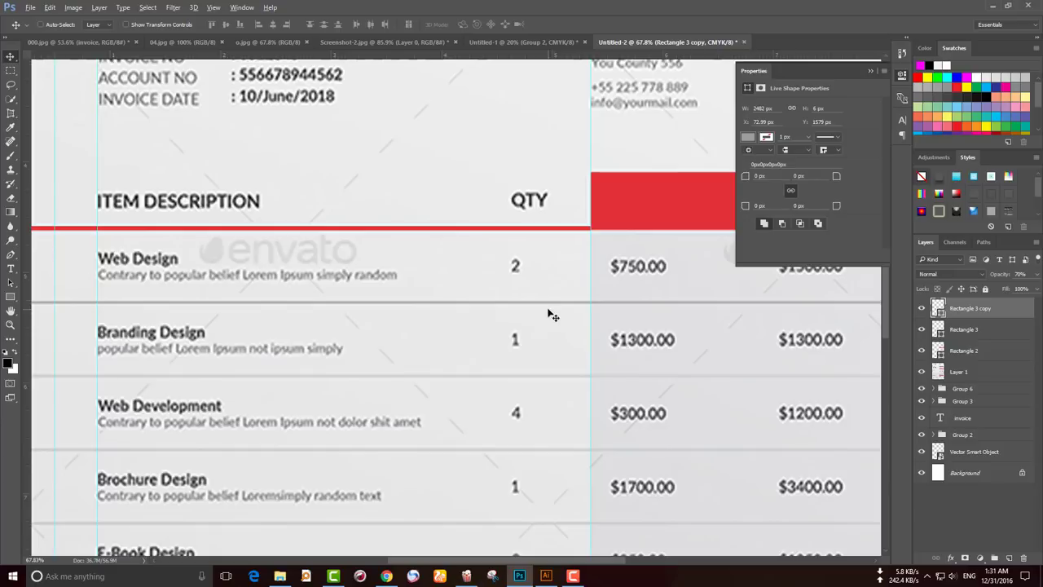
pyautogui.moveTo(549, 315); pyautogui.dragTo(548, 385)
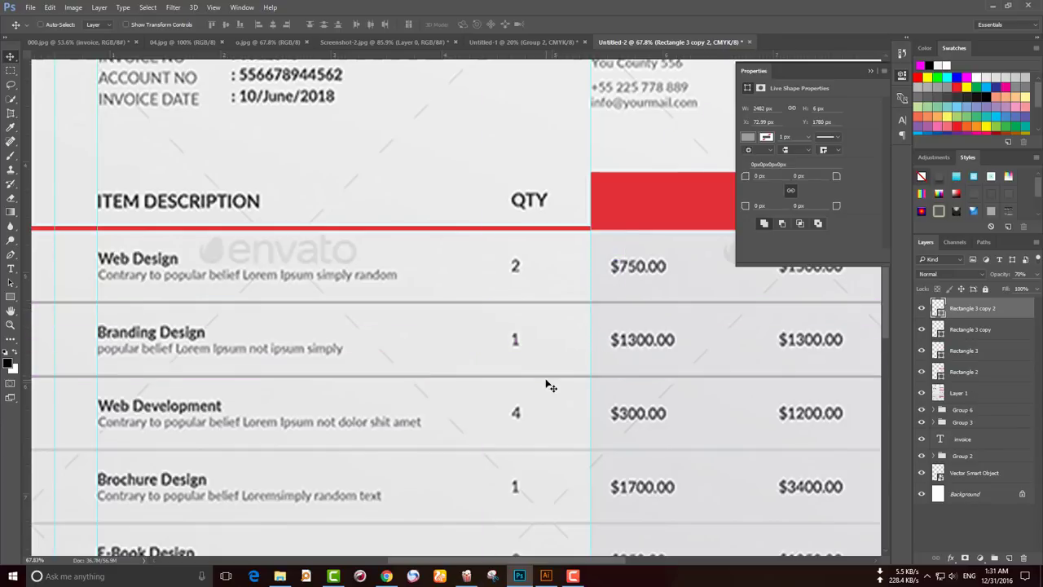
pyautogui.scroll(-2, 548, 385)
pyautogui.moveTo(559, 338); pyautogui.dragTo(568, 400)
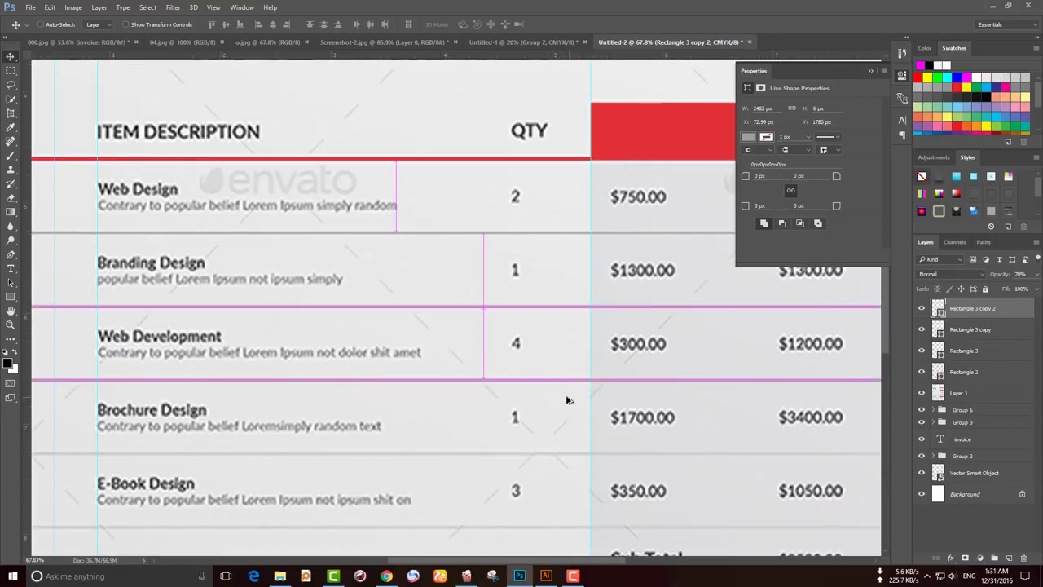
pyautogui.scroll(-3, 568, 400)
pyautogui.moveTo(580, 313)
pyautogui.mouseDown()
pyautogui.moveTo(585, 355)
pyautogui.moveTo(570, 426)
pyautogui.mouseUp()
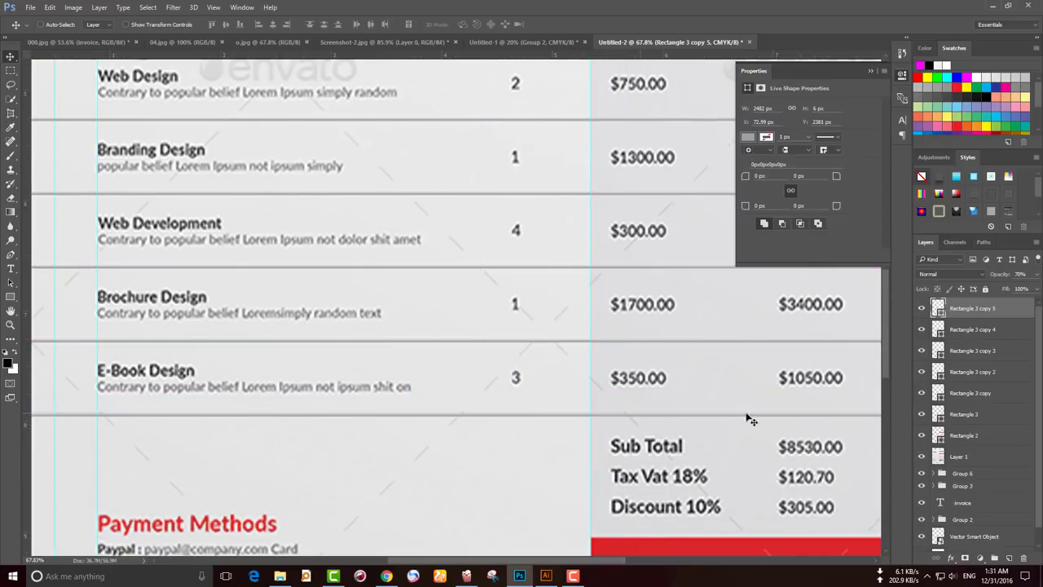
pyautogui.scroll(-3, 696, 443)
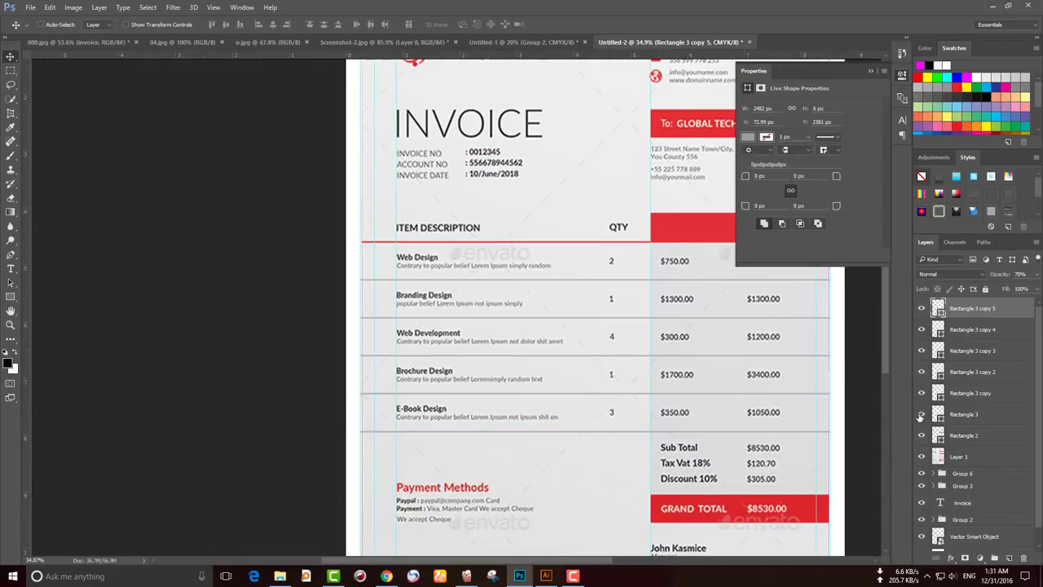
# Group the divider line layers, then group the Rectangle 3 and Rectangle 2 red bars
pyautogui.click(966, 395)
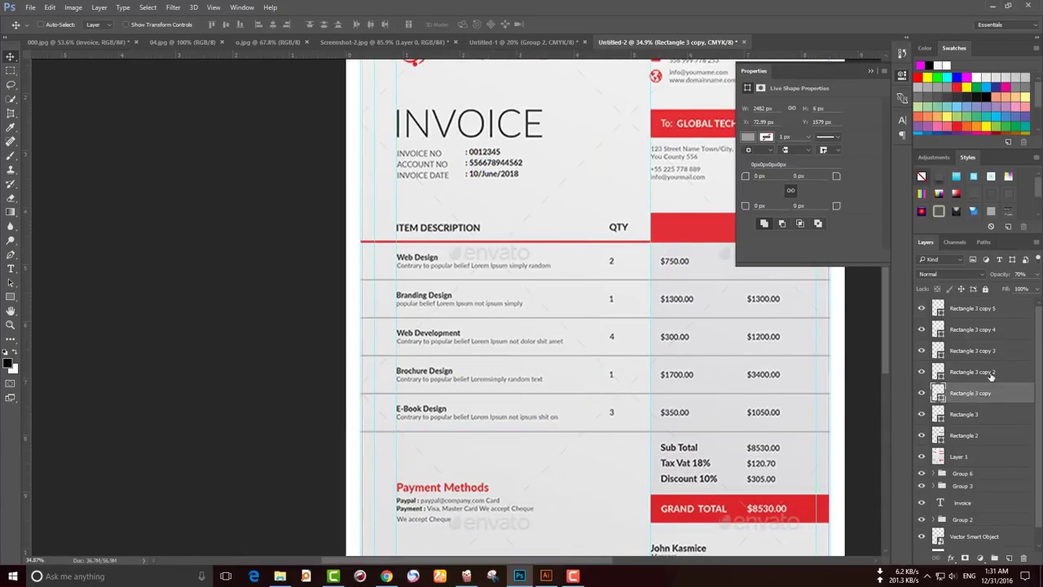
pyautogui.keyDown('shift'); pyautogui.click(990, 309); pyautogui.keyUp('shift')
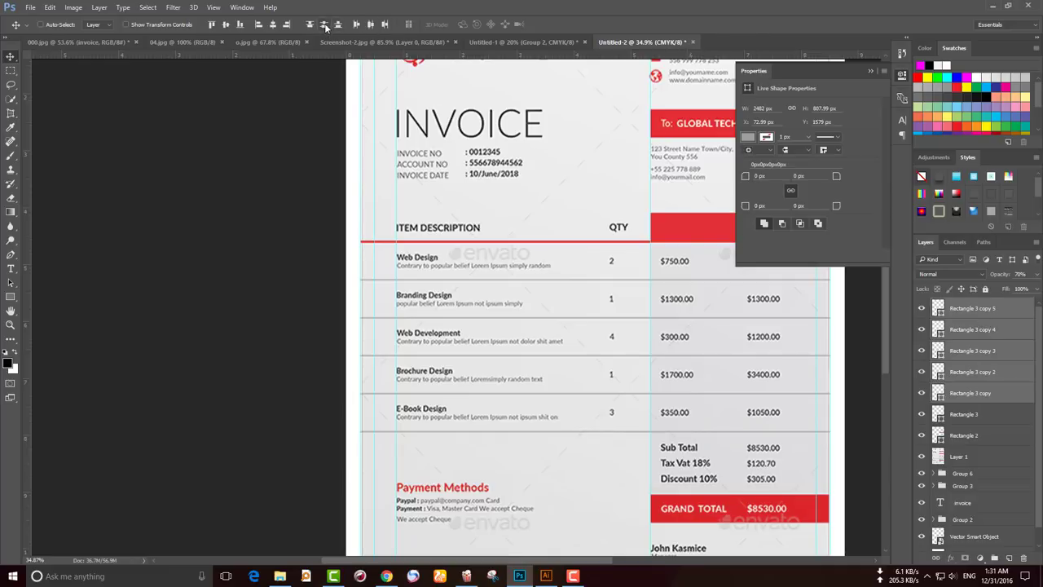
pyautogui.hotkey('ctrl', 'g')
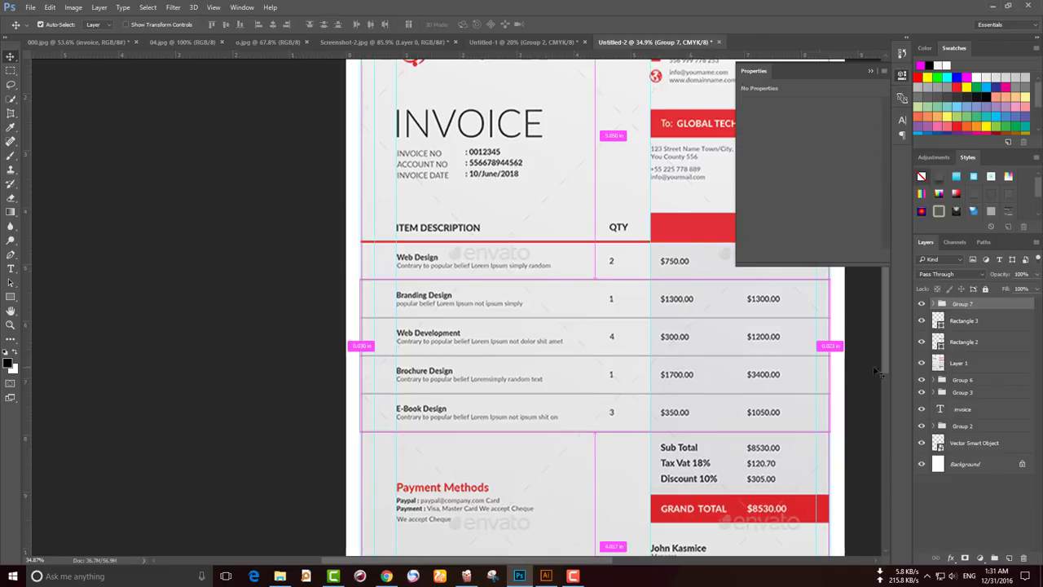
pyautogui.click(977, 325)
pyautogui.keyDown('shift'); pyautogui.click(972, 342); pyautogui.keyUp('shift')
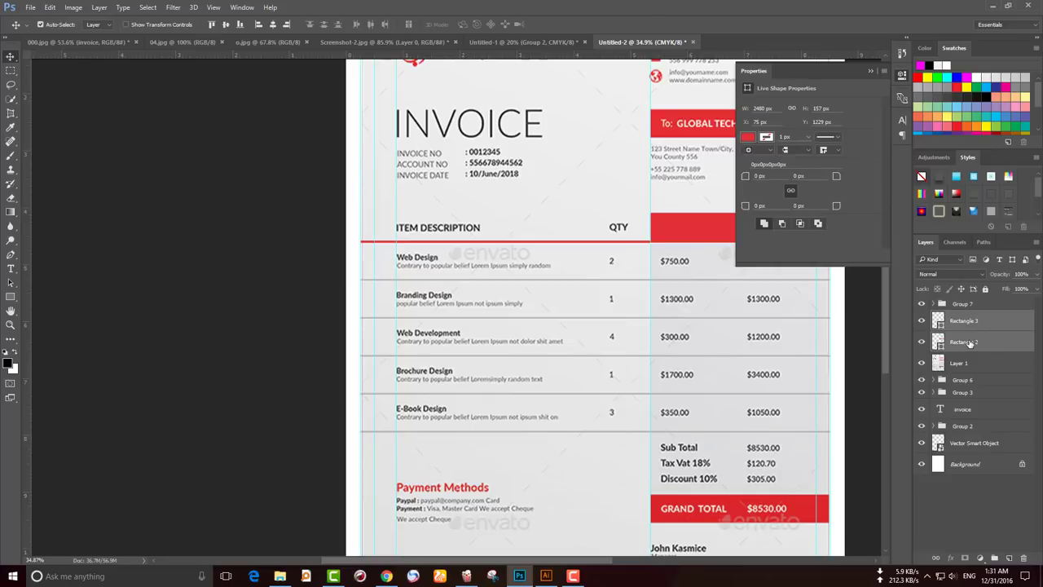
pyautogui.hotkey('ctrl', 'g')
pyautogui.click(921, 316)
pyautogui.click(922, 317)
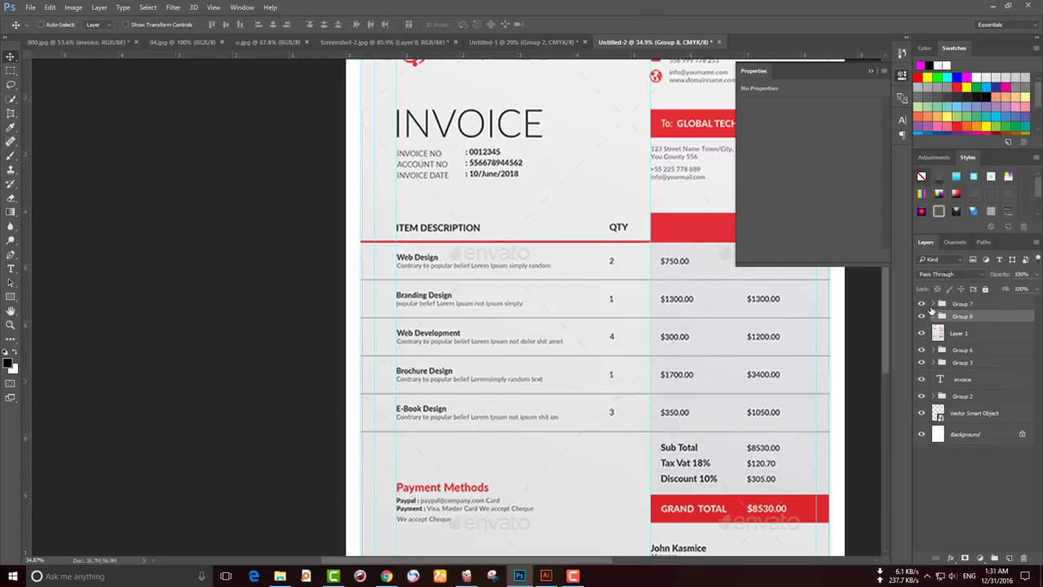
# Move Layer 1 between Group 7 and Group 8 so PRICE and TOTAL show
pyautogui.scroll(-2, 526, 373)
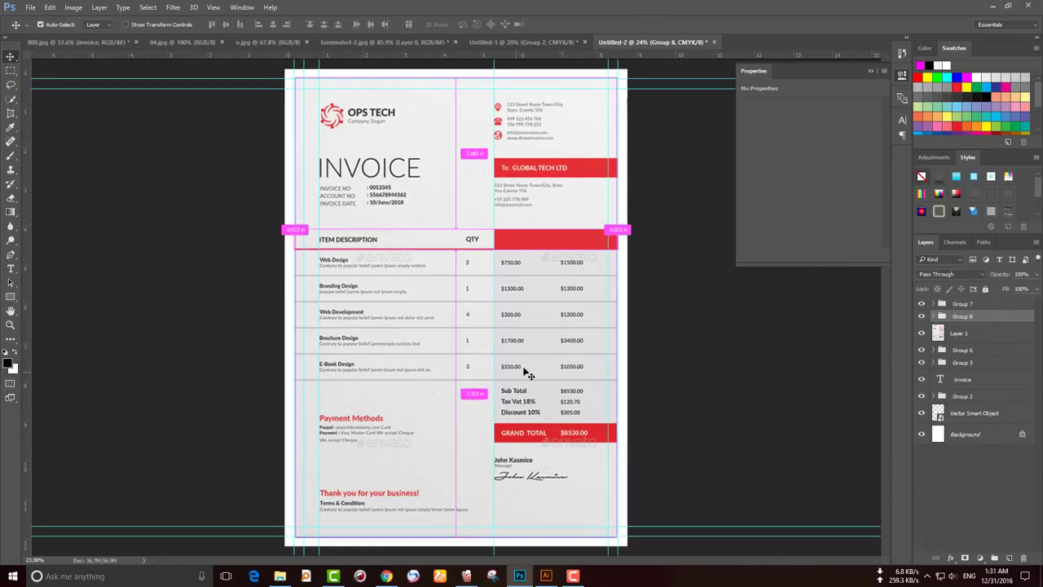
pyautogui.scroll(2, 502, 263)
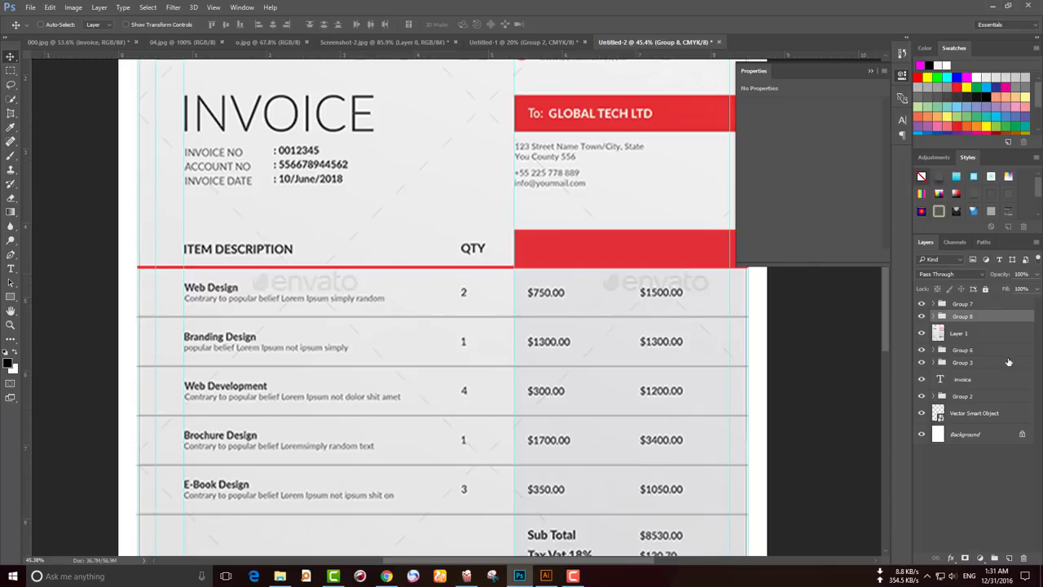
pyautogui.moveTo(963, 327); pyautogui.dragTo(960, 295)
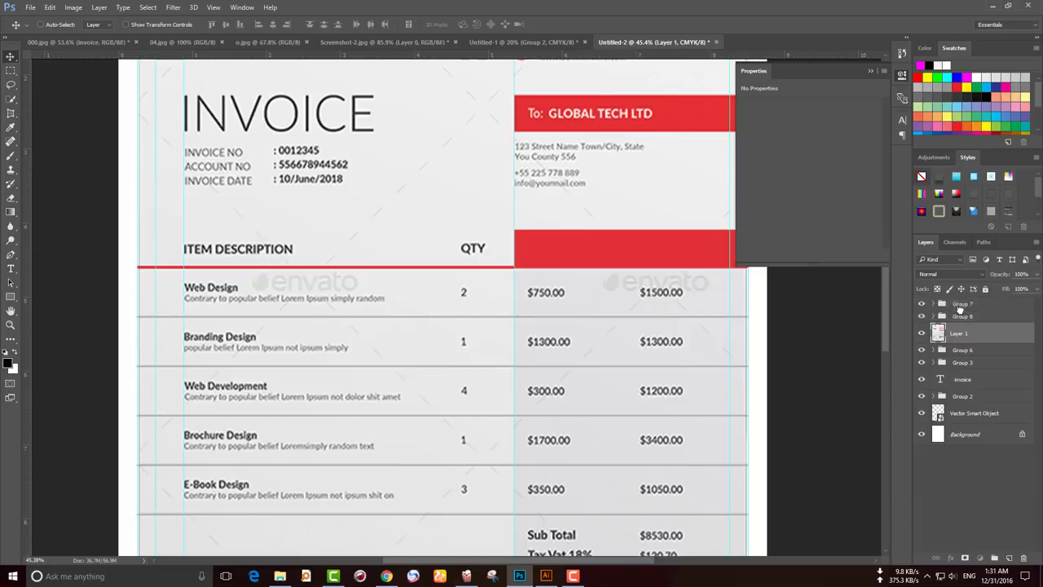
pyautogui.moveTo(961, 295); pyautogui.dragTo(961, 310)
pyautogui.scroll(-1, 587, 263)
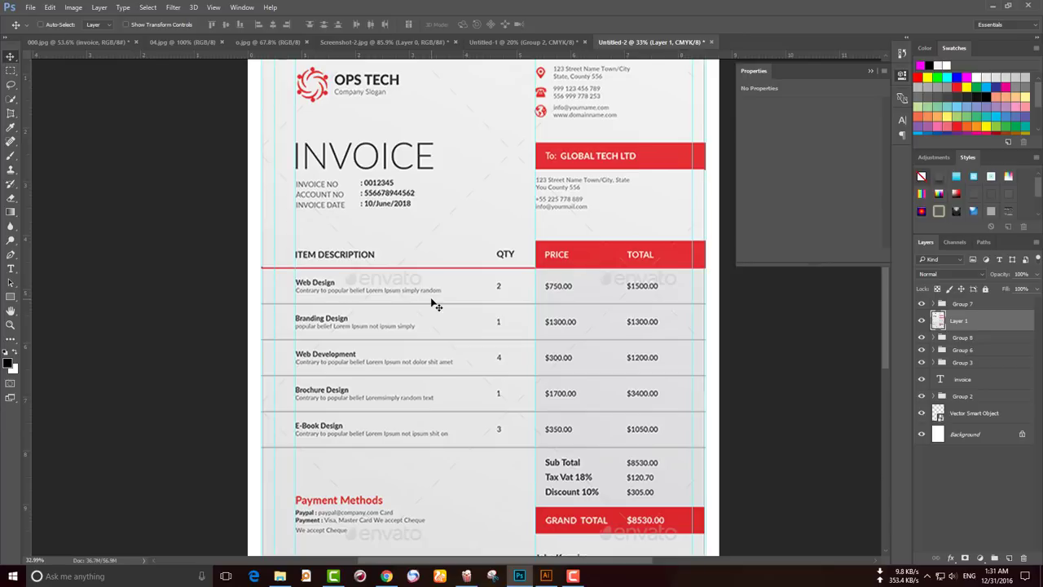
pyautogui.scroll(2, 326, 281)
pyautogui.scroll(1, 349, 298)
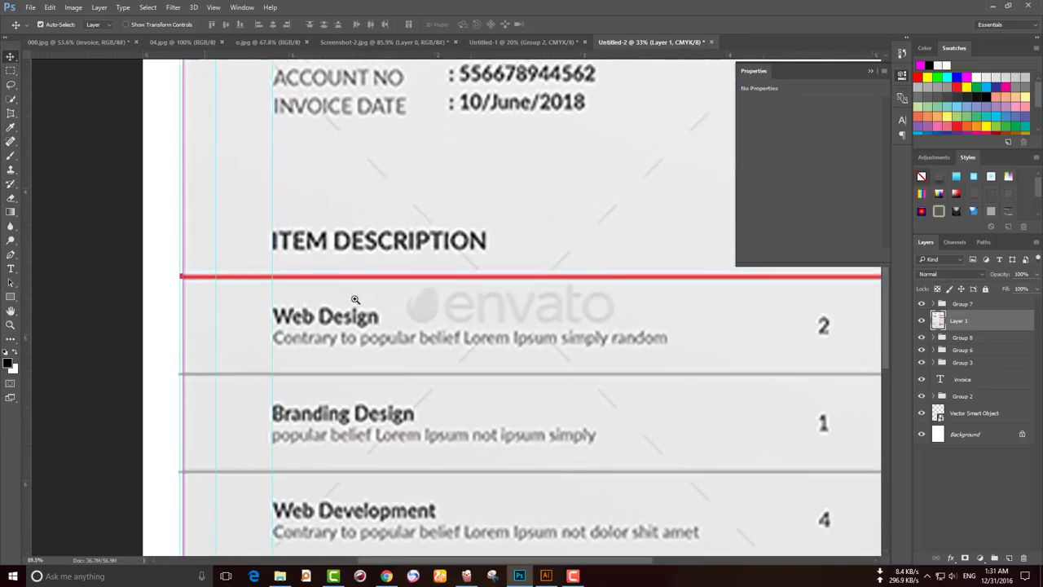
pyautogui.scroll(-1, 383, 297)
pyautogui.scroll(-1, 335, 295)
pyautogui.scroll(-1, 421, 277)
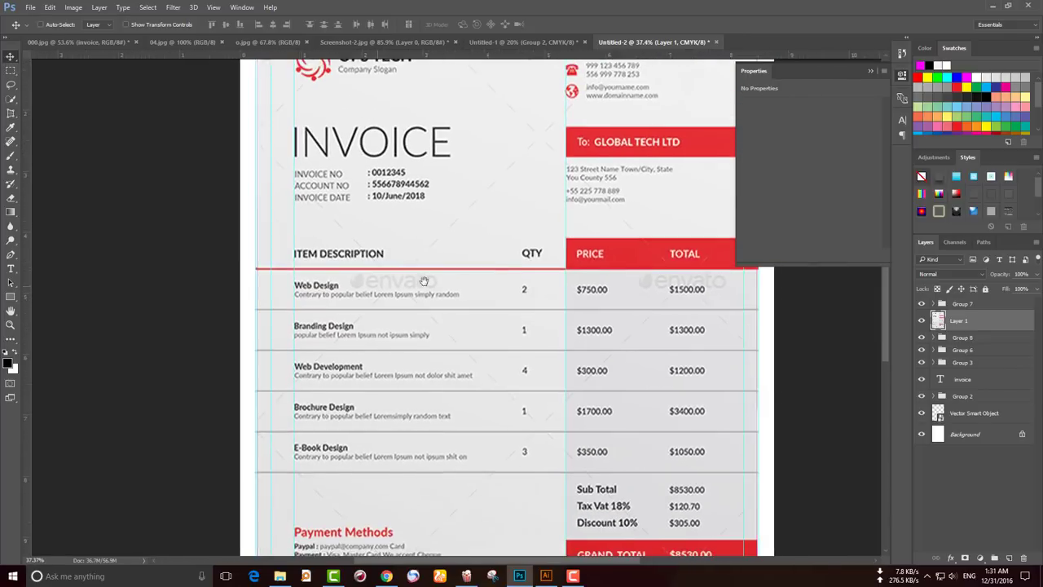
pyautogui.scroll(1, 322, 293)
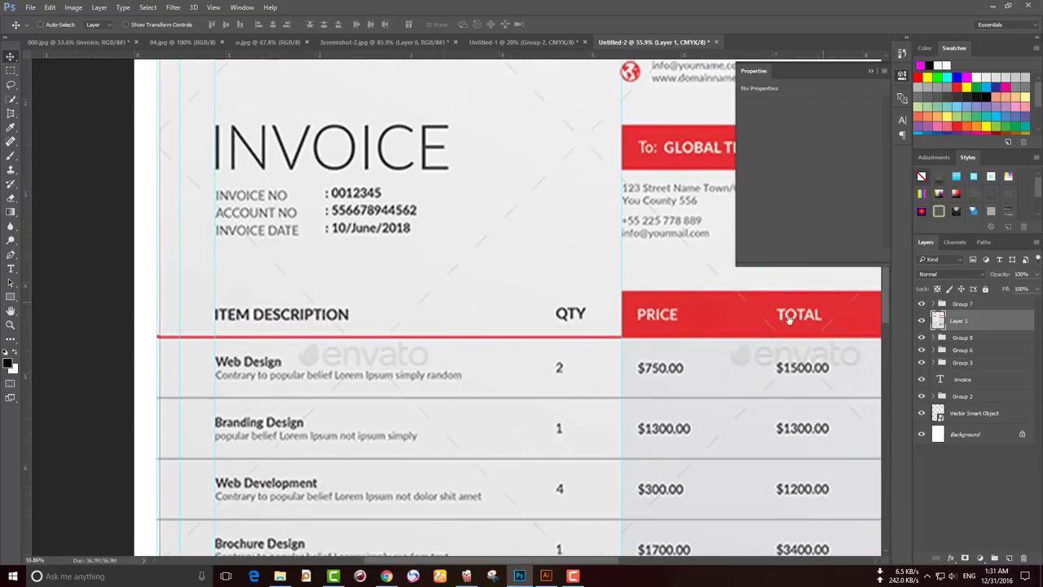
pyautogui.moveTo(497, 364); pyautogui.dragTo(460, 373)
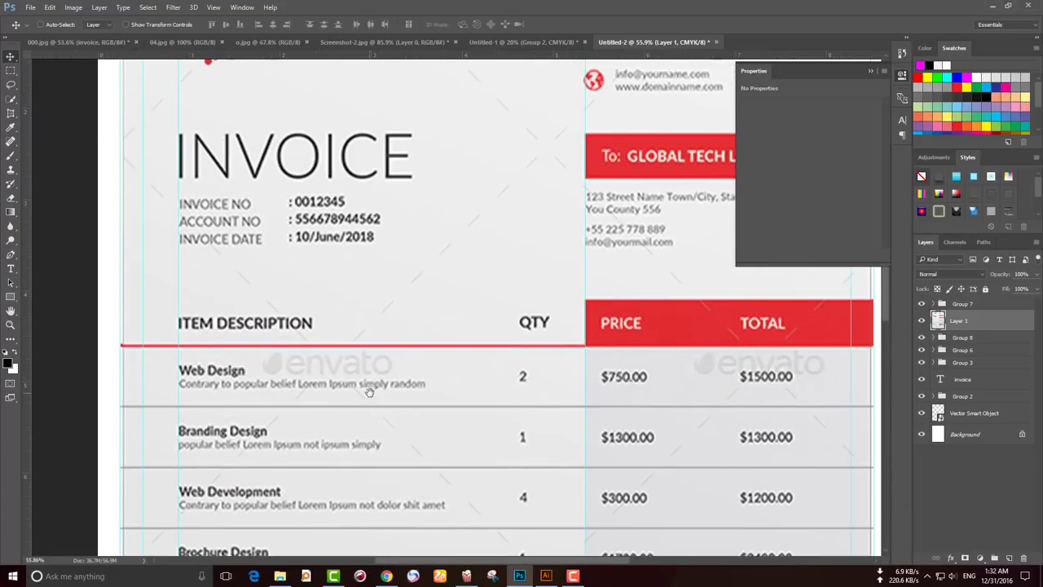
# Add an ITEM DESCRIPTION text layer formatted as 12 pt Lato Bold
pyautogui.press('t')
pyautogui.click(181, 300)
pyautogui.write('ITEM DESCRIPTIO')
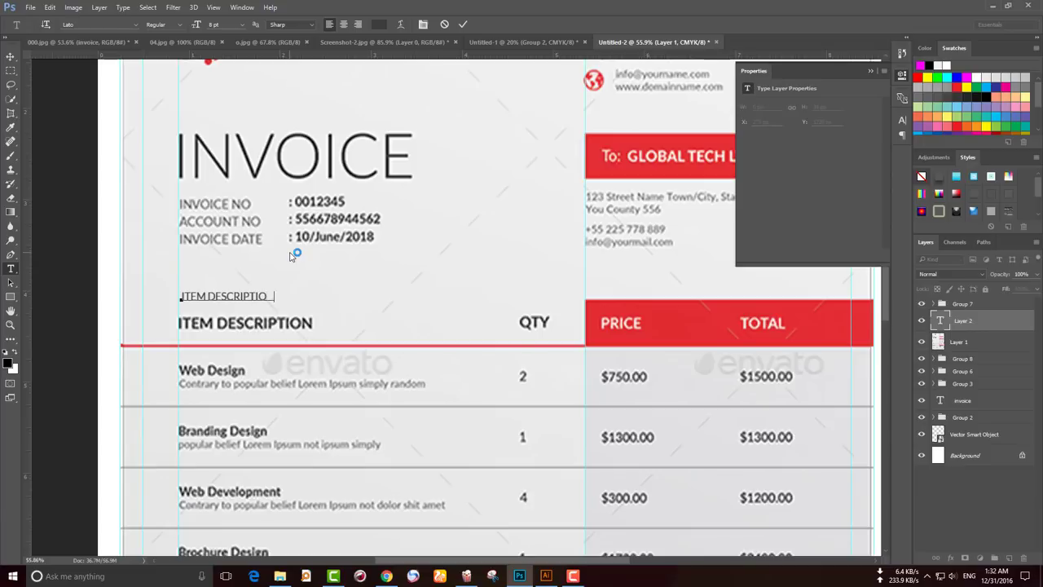
pyautogui.write('N')
pyautogui.hotkey('ctrl', 'a')
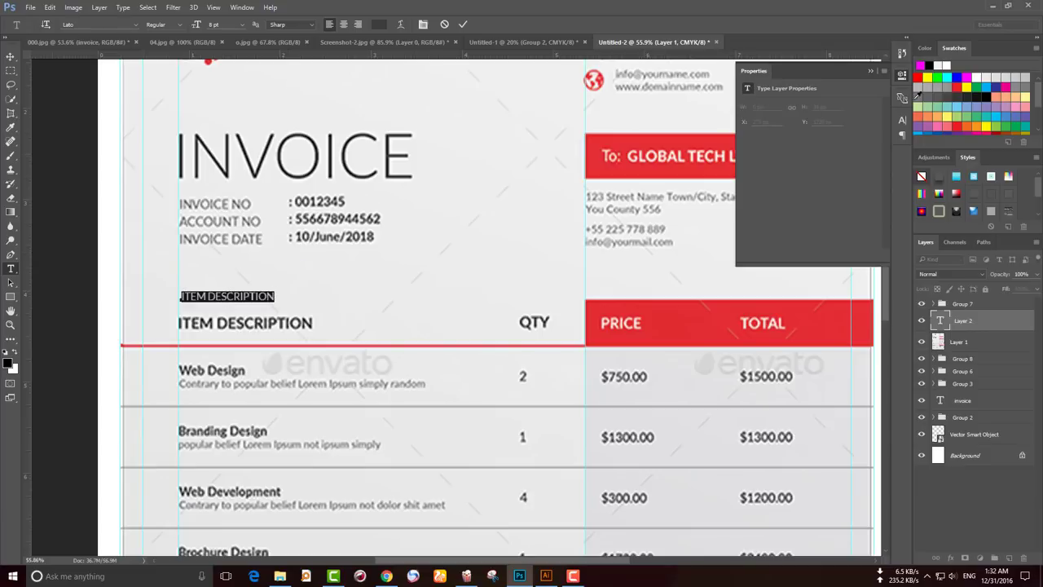
pyautogui.click(903, 120)
pyautogui.write('12')
pyautogui.press('Return')
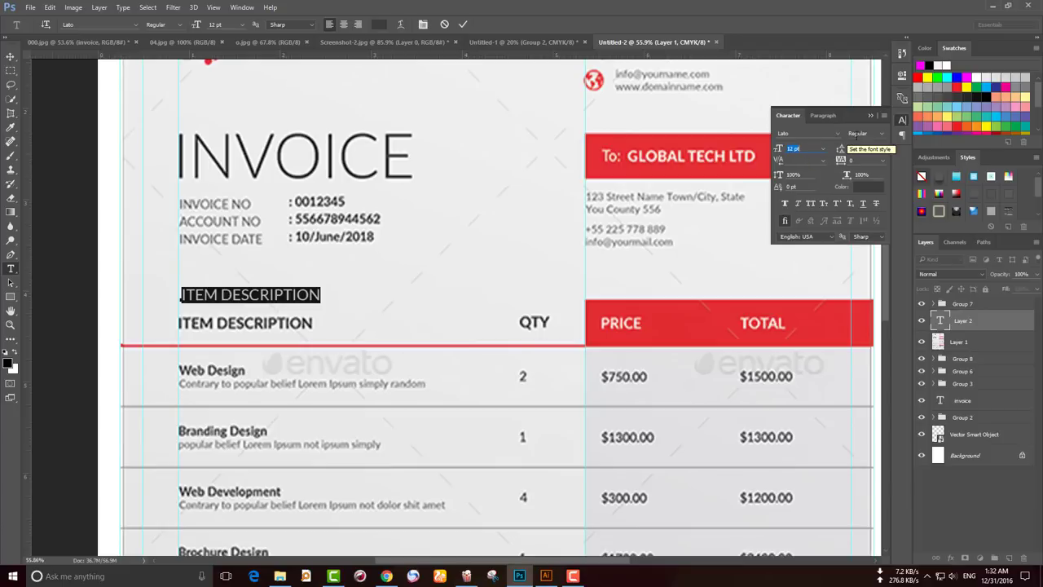
pyautogui.click(864, 133)
pyautogui.click(886, 196)
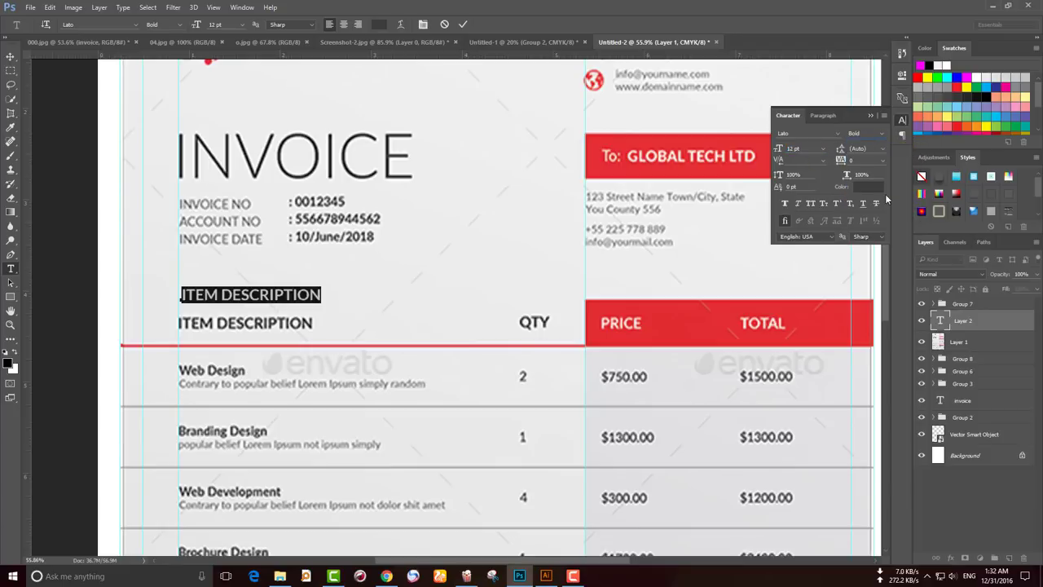
# Position the new heading over the reference's ITEM DESCRIPTION header
pyautogui.click(10, 56)
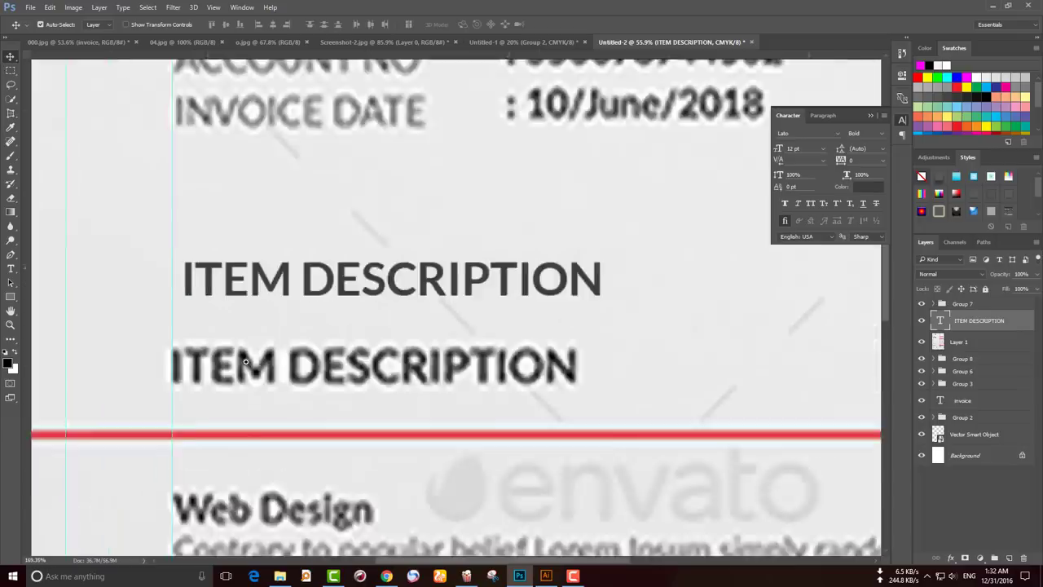
pyautogui.scroll(5, 198, 334)
pyautogui.moveTo(290, 259); pyautogui.dragTo(270, 398)
pyautogui.moveTo(298, 346); pyautogui.dragTo(210, 279)
pyautogui.hotkey('ctrl', 'z')
pyautogui.hotkey('ctrl', '0')
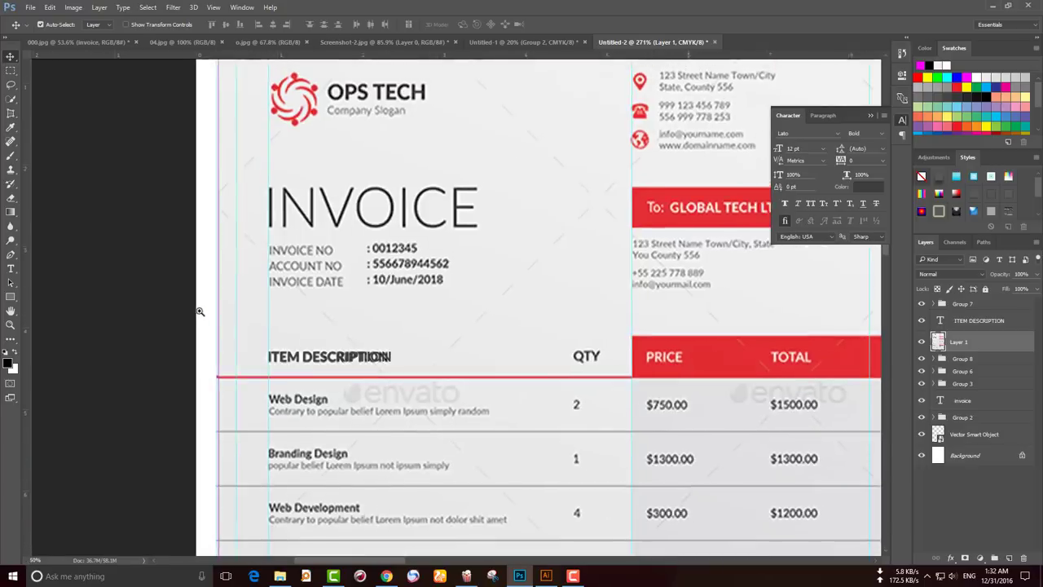
pyautogui.click(580, 380)
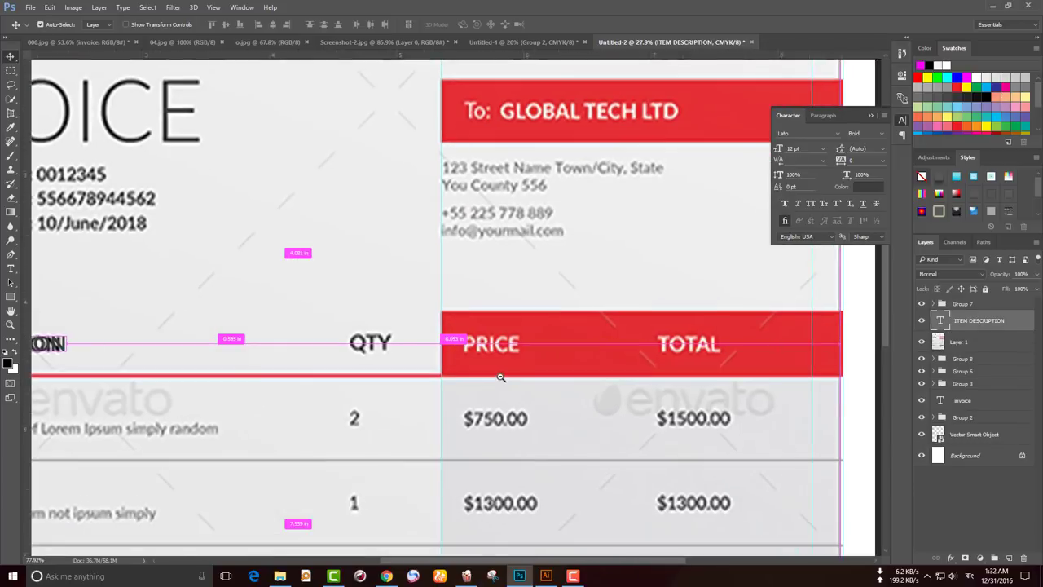
# Copy the ITEM DESCRIPTION heading over the quantity column and retype it as QTY
pyautogui.moveTo(500, 377)
pyautogui.mouseDown()
pyautogui.moveTo(482, 373)
pyautogui.moveTo(497, 372)
pyautogui.mouseUp()
pyautogui.moveTo(193, 345); pyautogui.dragTo(531, 370)
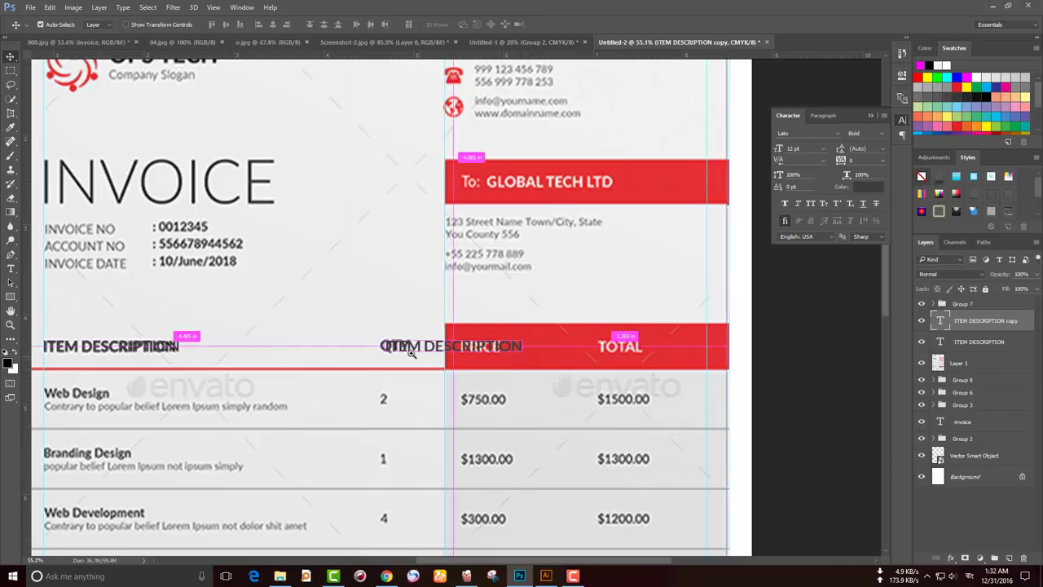
pyautogui.moveTo(414, 346); pyautogui.dragTo(489, 388)
pyautogui.moveTo(432, 320); pyautogui.dragTo(386, 342)
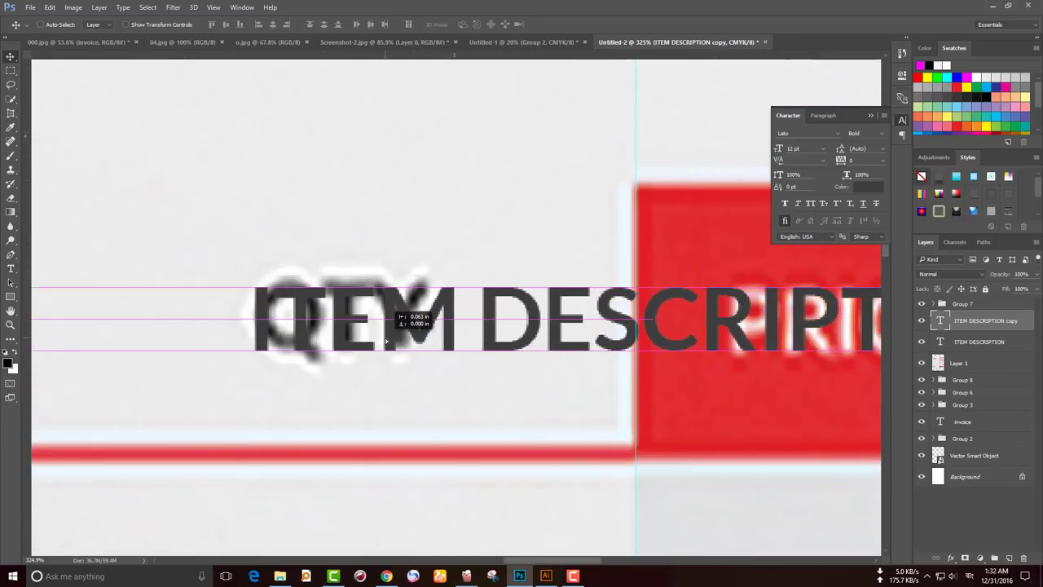
pyautogui.press('t')
pyautogui.click(406, 326)
pyautogui.hotkey('ctrl', 'a')
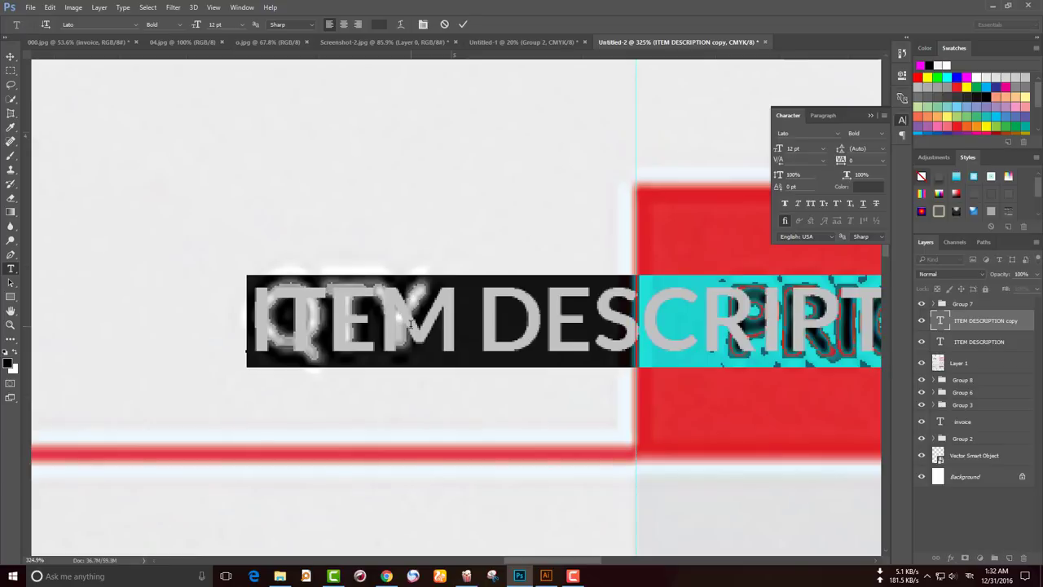
pyautogui.write('Q')
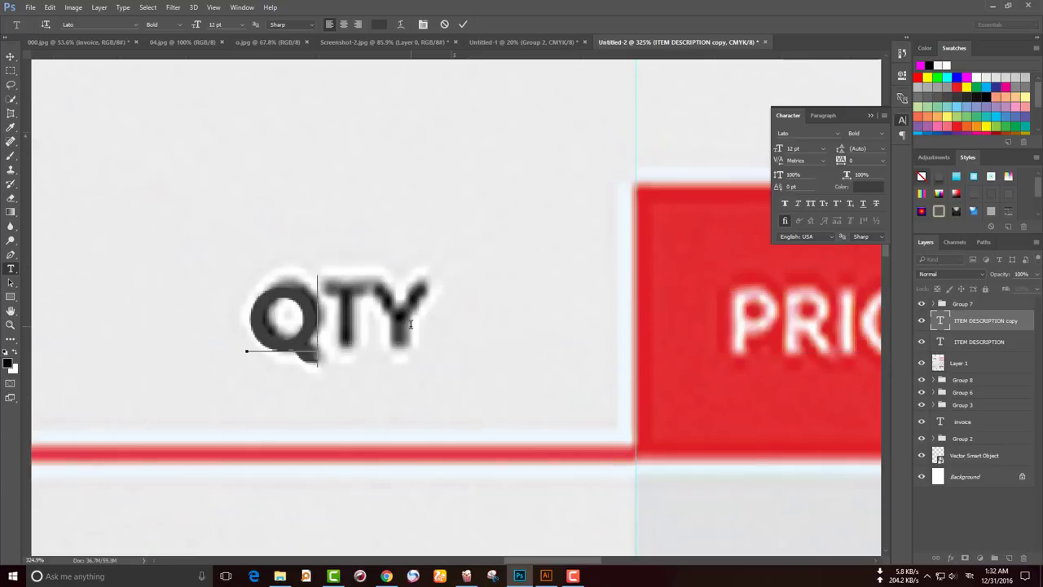
pyautogui.write('TY')
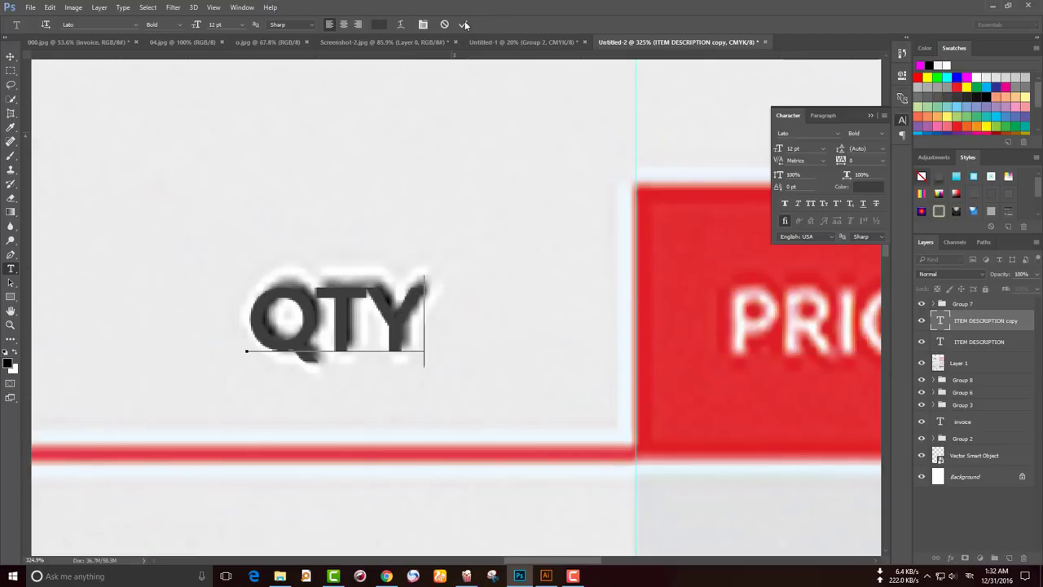
pyautogui.click(463, 23)
pyautogui.click(11, 56)
# Copy the QTY heading onto the red bar and retype it as PRICE
pyautogui.scroll(-3, 323, 335)
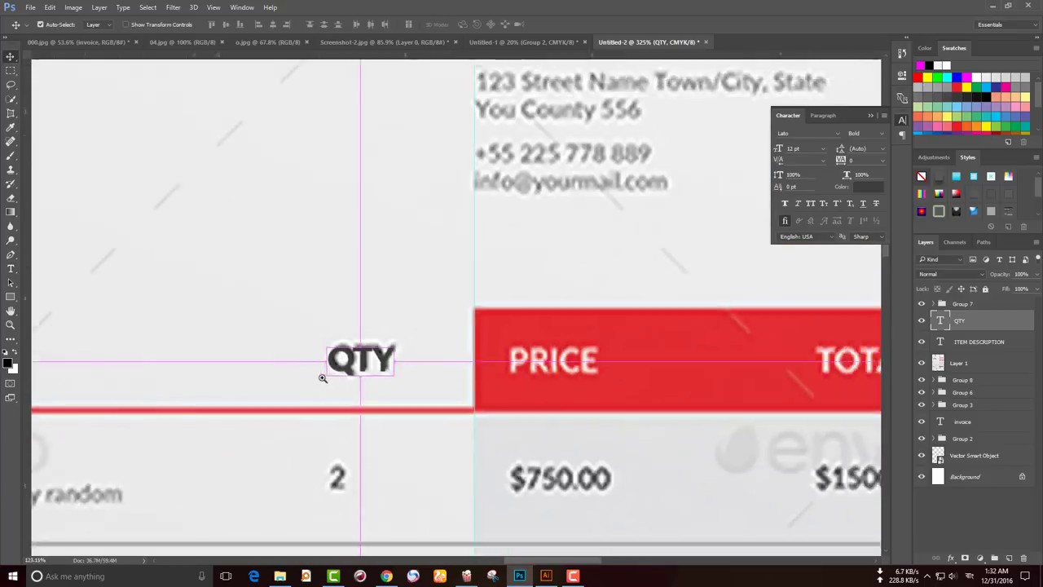
pyautogui.scroll(-3, 321, 377)
pyautogui.scroll(2, 555, 367)
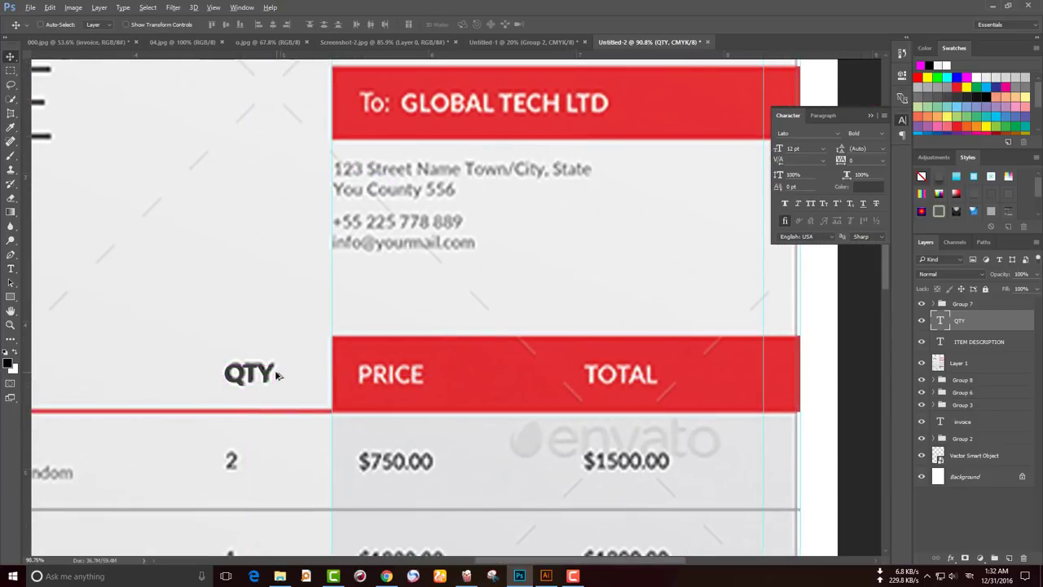
pyautogui.moveTo(273, 374); pyautogui.dragTo(405, 385)
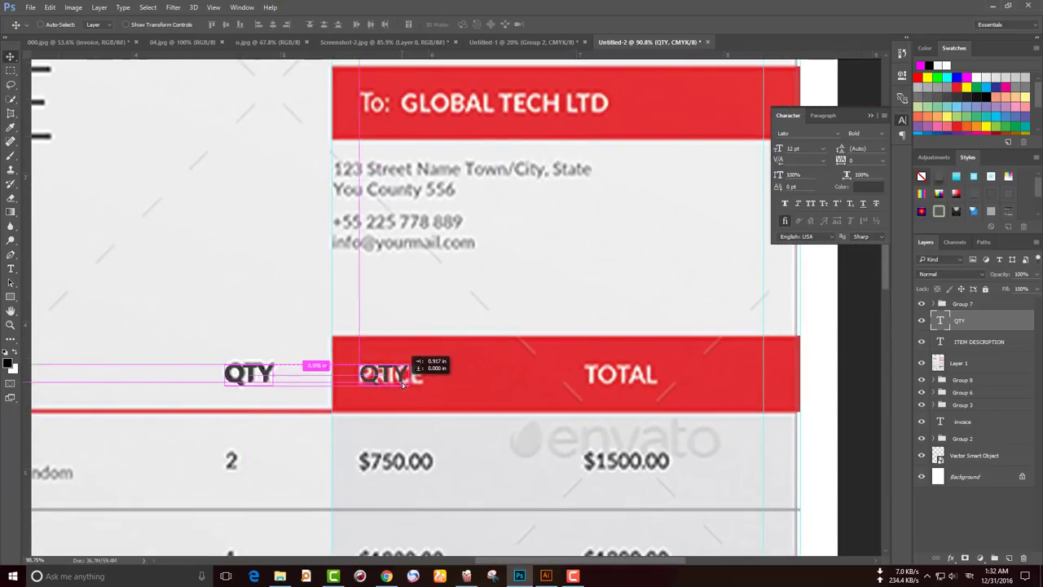
pyautogui.moveTo(405, 385); pyautogui.dragTo(401, 382)
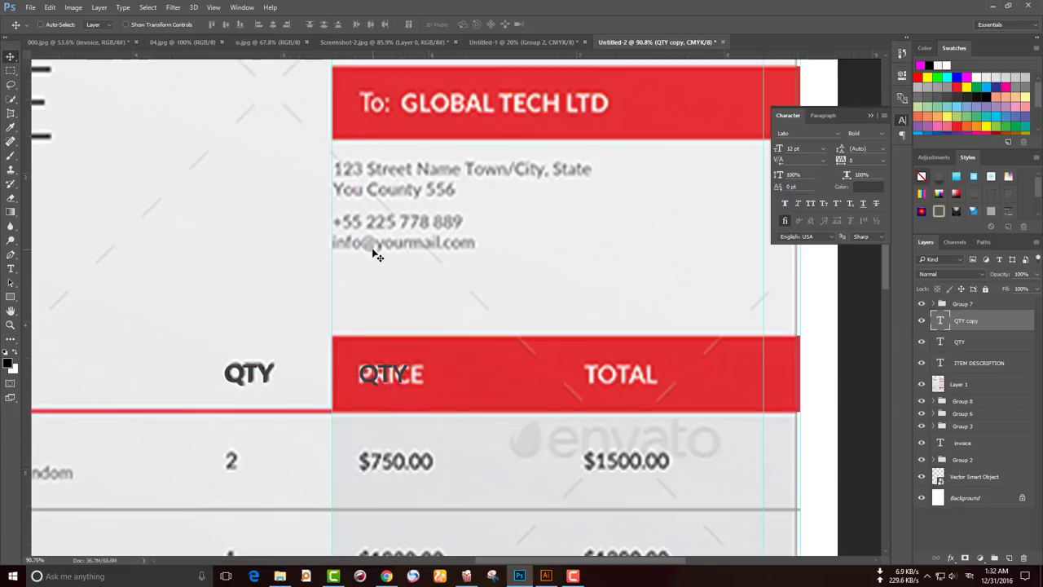
pyautogui.press('t')
pyautogui.doubleClick(393, 374)
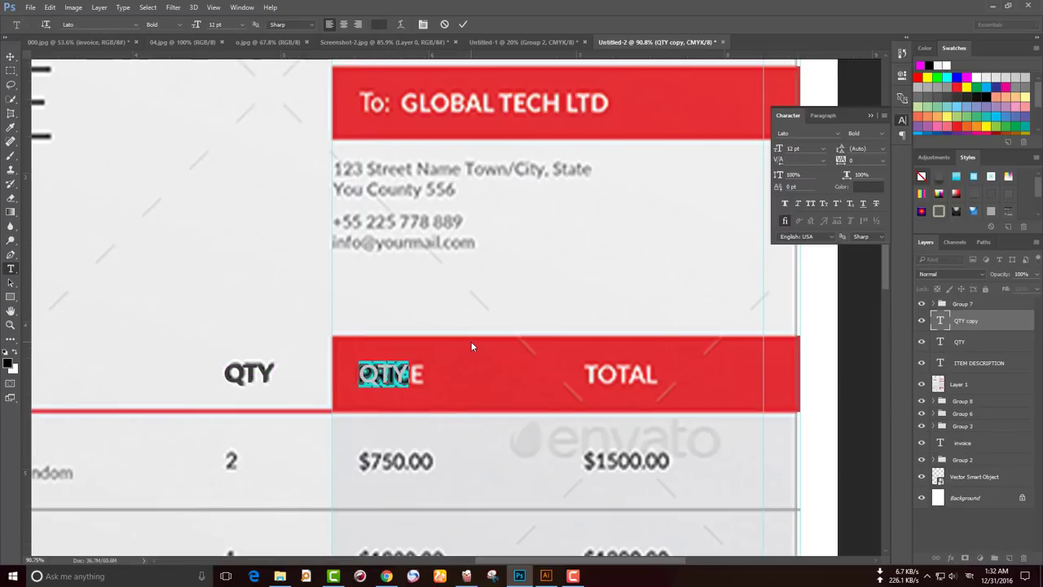
pyautogui.press('BackSpace')
pyautogui.write('PR')
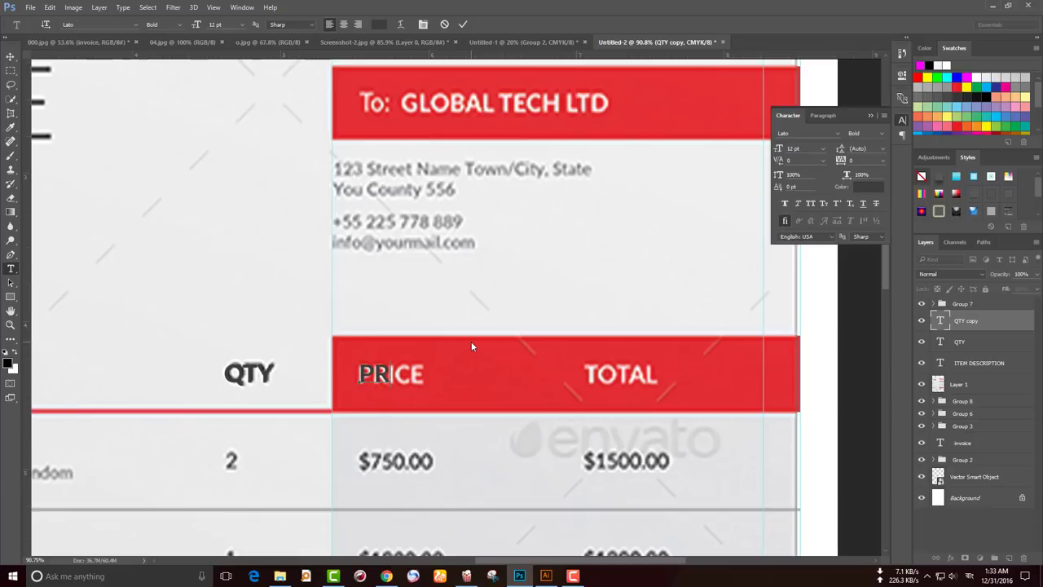
pyautogui.write('ICE')
# Create a TOTAL heading from a copy of PRICE, with All Caps applied
pyautogui.click(463, 23)
pyautogui.click(12, 57)
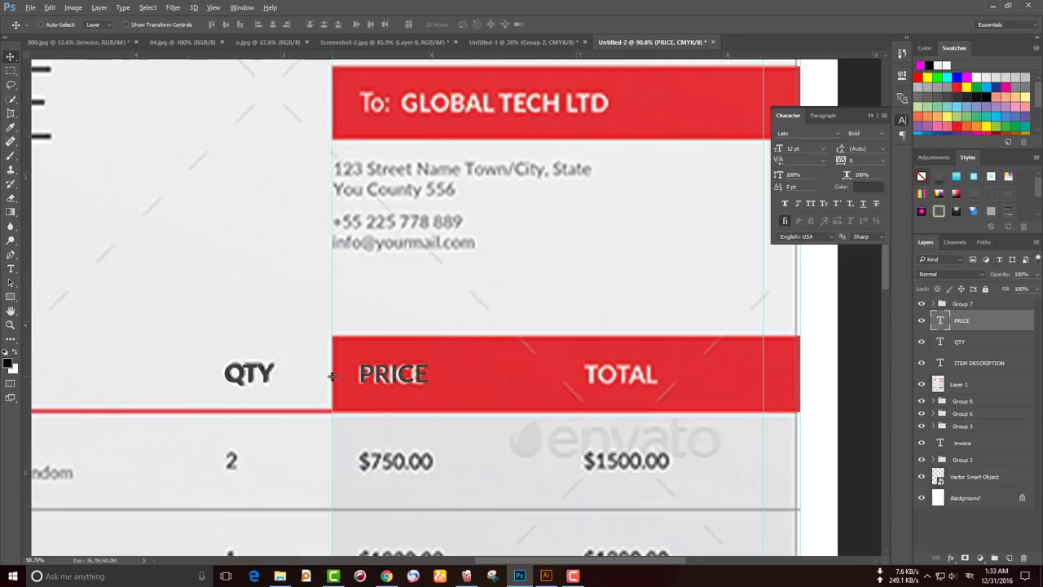
pyautogui.moveTo(377, 396); pyautogui.dragTo(606, 395)
pyautogui.press('t')
pyautogui.doubleClick(628, 374)
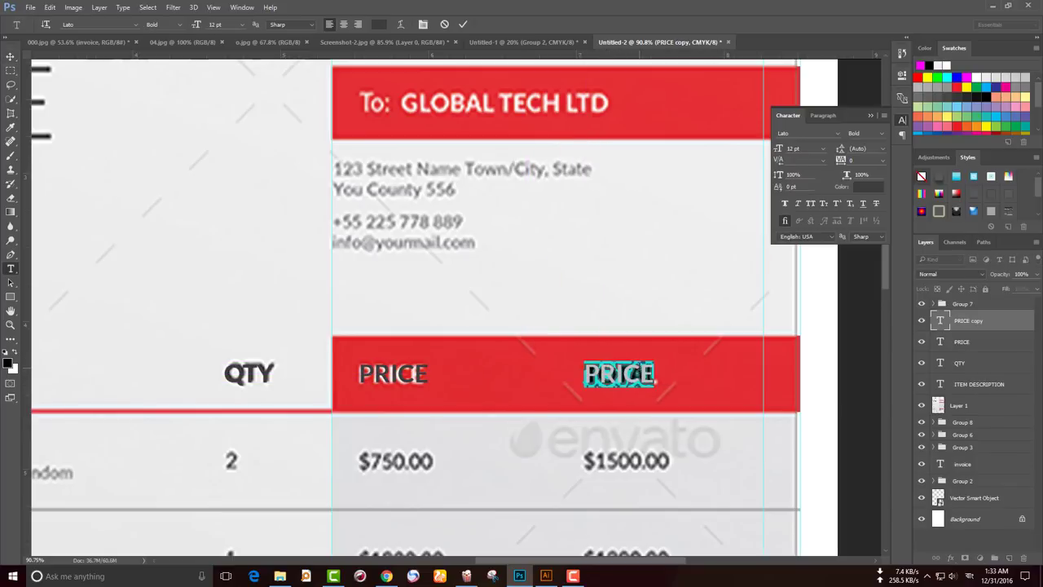
pyautogui.write('TOTAL')
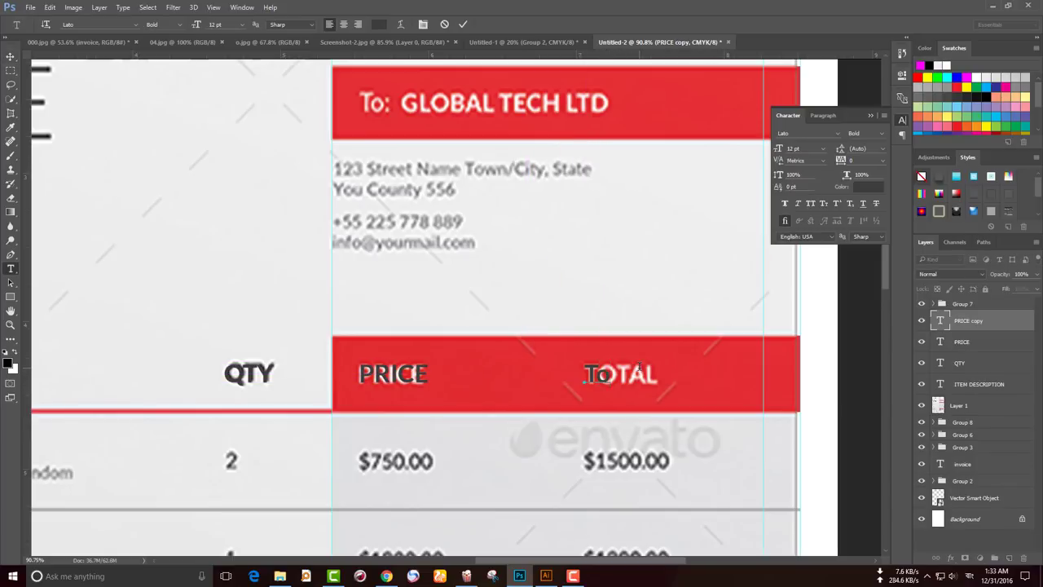
pyautogui.write('t')
pyautogui.hotkey('ctrl', 'a')
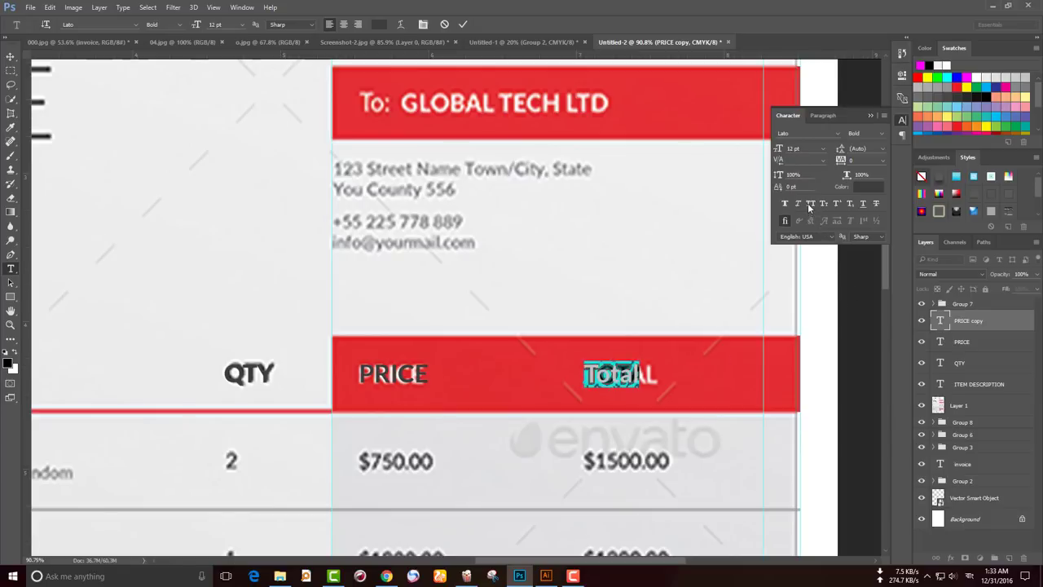
pyautogui.click(809, 203)
pyautogui.click(463, 24)
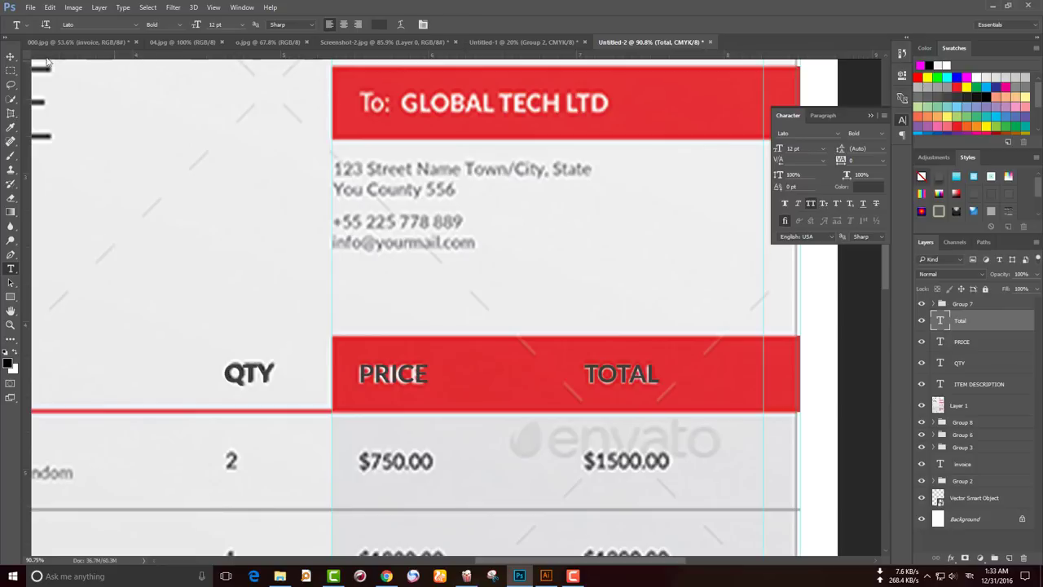
pyautogui.click(10, 56)
# Set the PRICE and TOTAL headings' text colour to white
pyautogui.keyDown('alt'); pyautogui.scroll(-1, 571, 295); pyautogui.keyUp('alt')
pyautogui.click(600, 312)
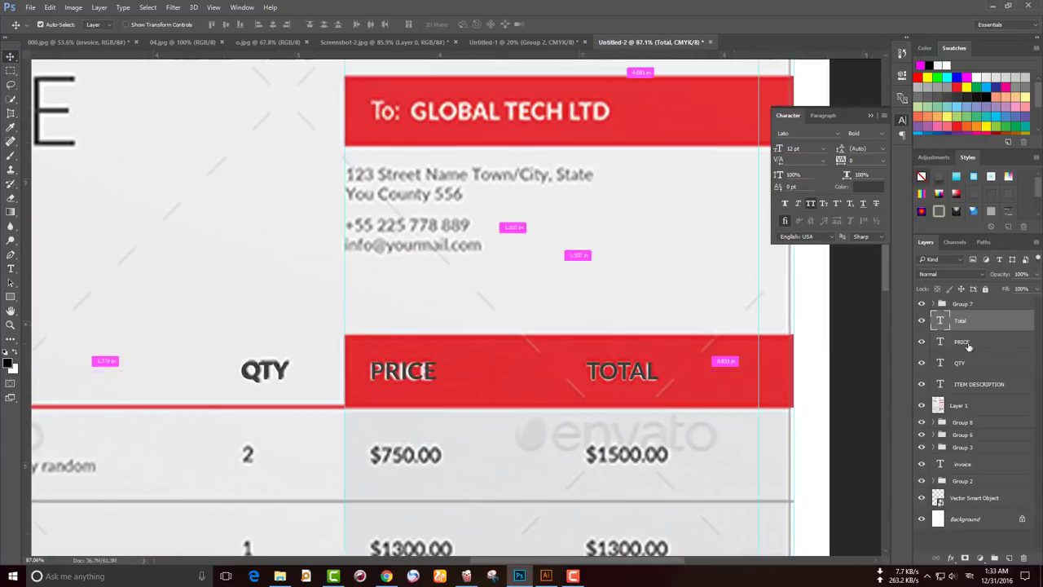
pyautogui.click(962, 341)
pyautogui.click(864, 187)
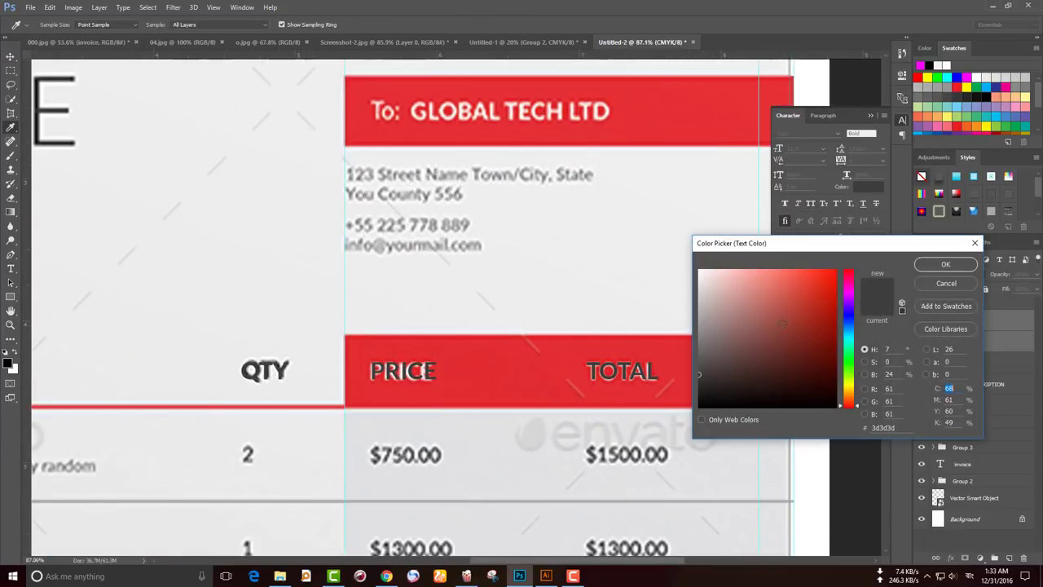
pyautogui.click(807, 212)
pyautogui.click(944, 265)
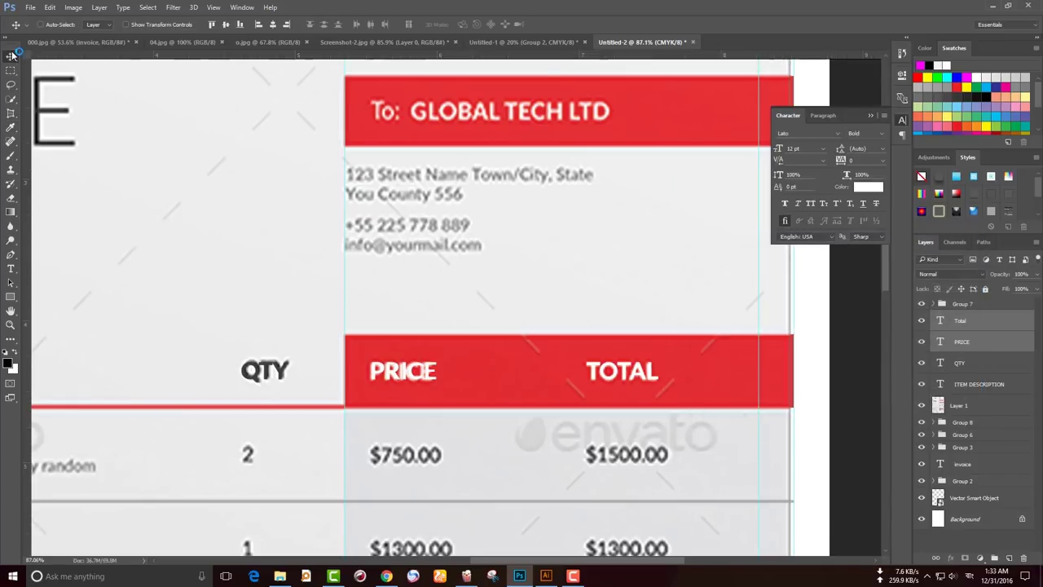
# Group the ITEM DESCRIPTION, QTY, PRICE and TOTAL heading layers
pyautogui.scroll(-2, 478, 299)
pyautogui.scroll(-2, 454, 288)
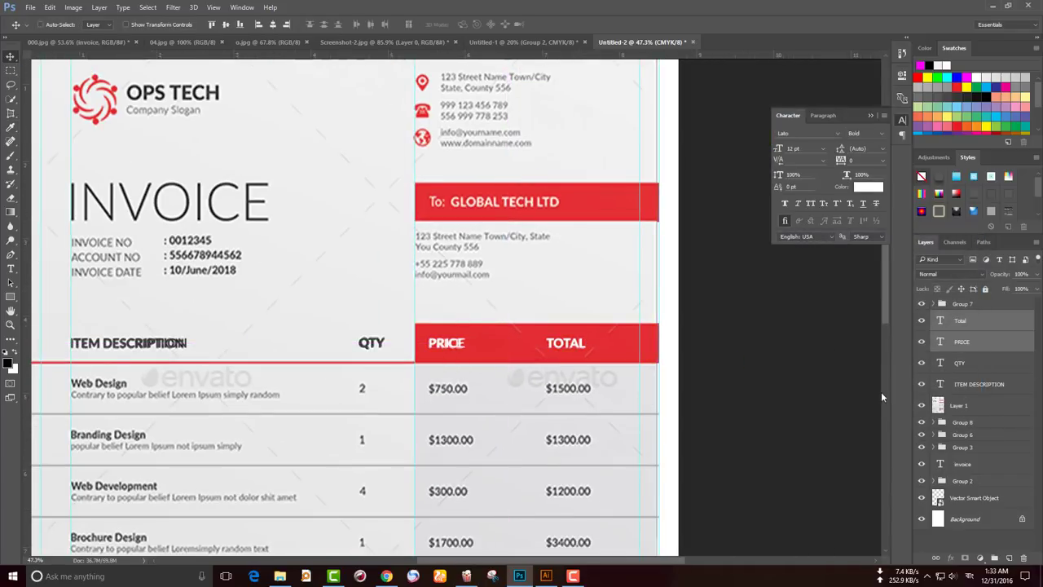
pyautogui.click(990, 383)
pyautogui.keyDown('ctrl'); pyautogui.click(988, 329); pyautogui.keyUp('ctrl')
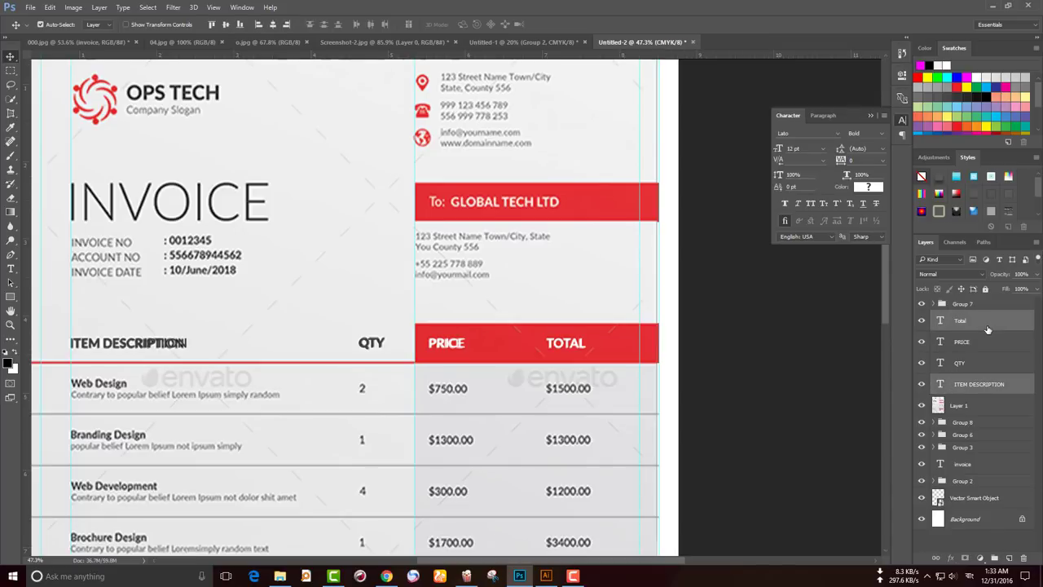
pyautogui.keyDown('ctrl'); pyautogui.click(993, 349); pyautogui.keyUp('ctrl')
pyautogui.keyDown('ctrl'); pyautogui.click(984, 367); pyautogui.keyUp('ctrl')
pyautogui.hotkey('ctrl', 'g')
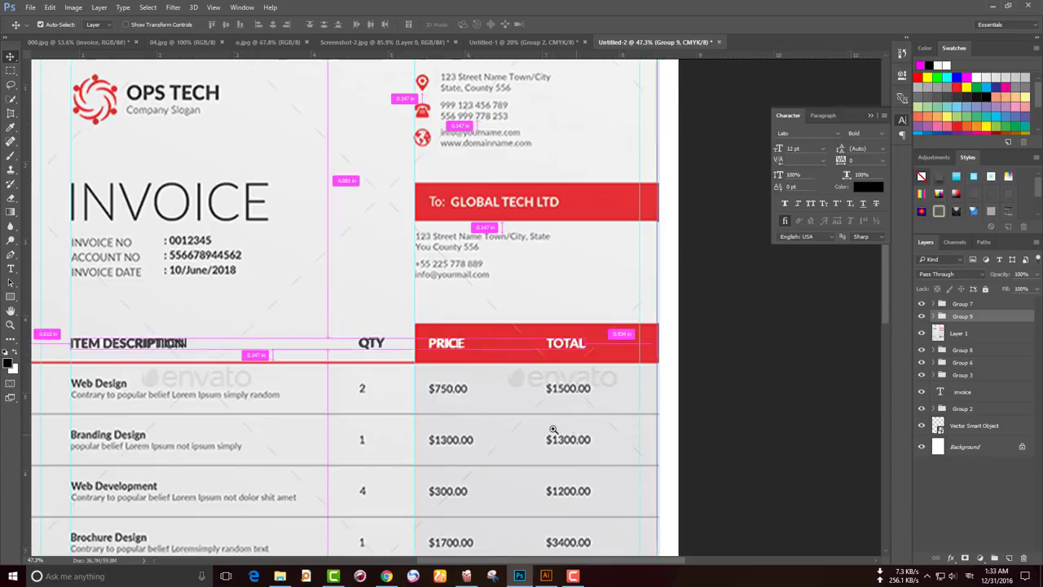
pyautogui.scroll(-3, 481, 440)
pyautogui.scroll(1, 480, 440)
pyautogui.scroll(1, 485, 432)
pyautogui.scroll(1, 493, 412)
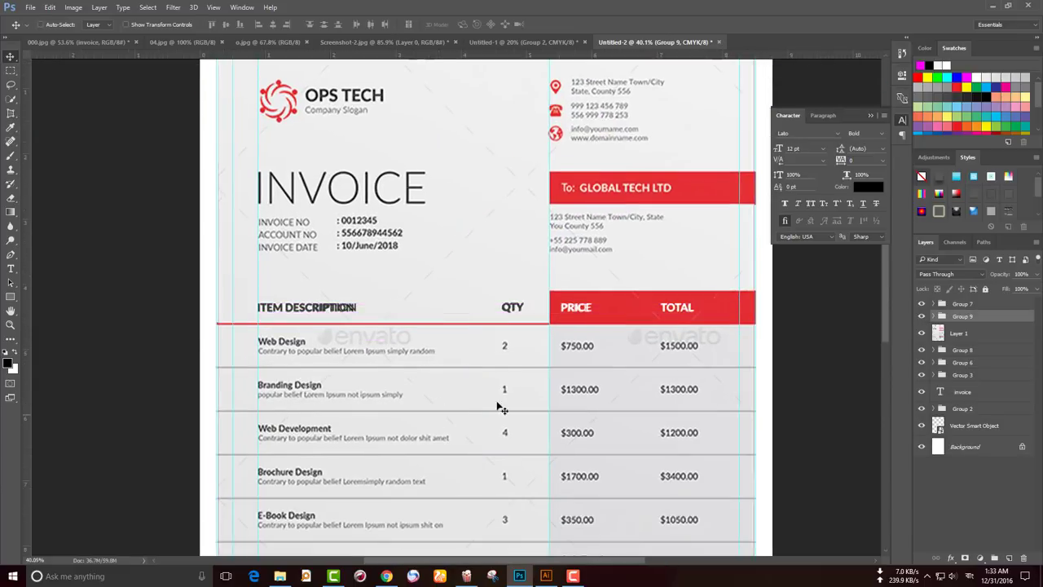
pyautogui.scroll(2, 563, 417)
pyautogui.scroll(-1, 558, 416)
pyautogui.scroll(-1, 547, 413)
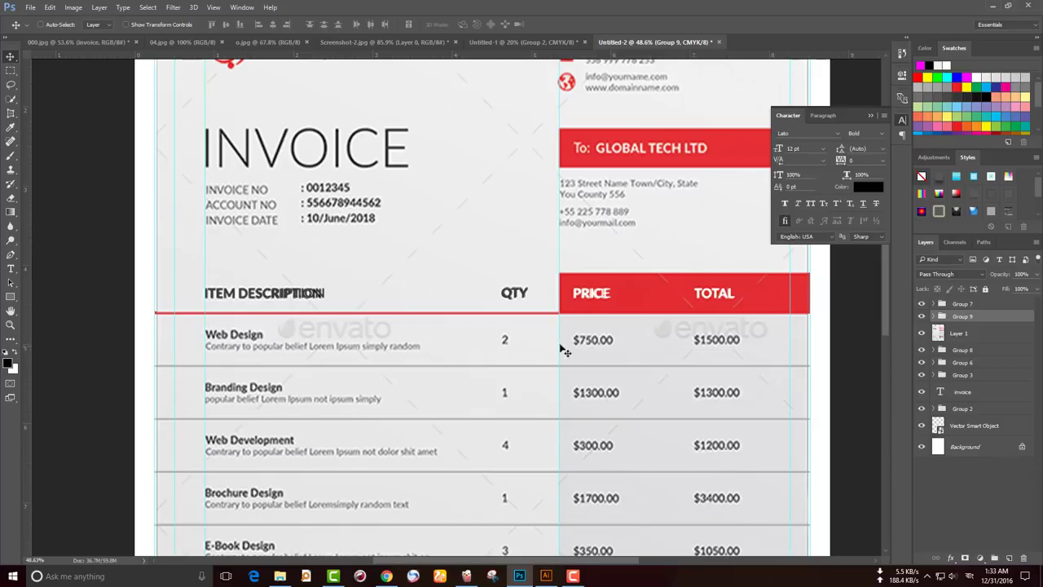
pyautogui.scroll(-2, 301, 379)
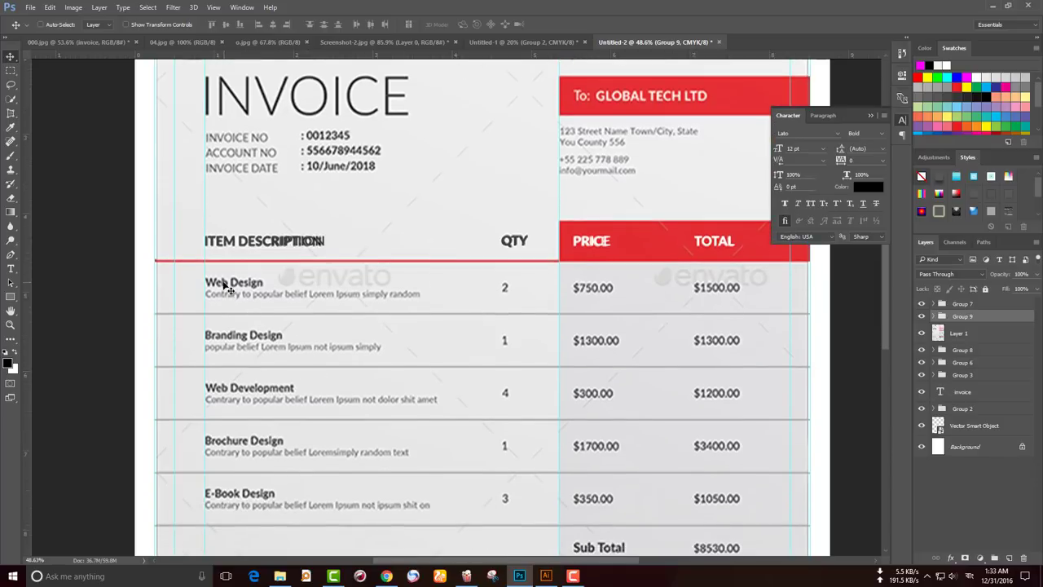
pyautogui.scroll(-2, 349, 315)
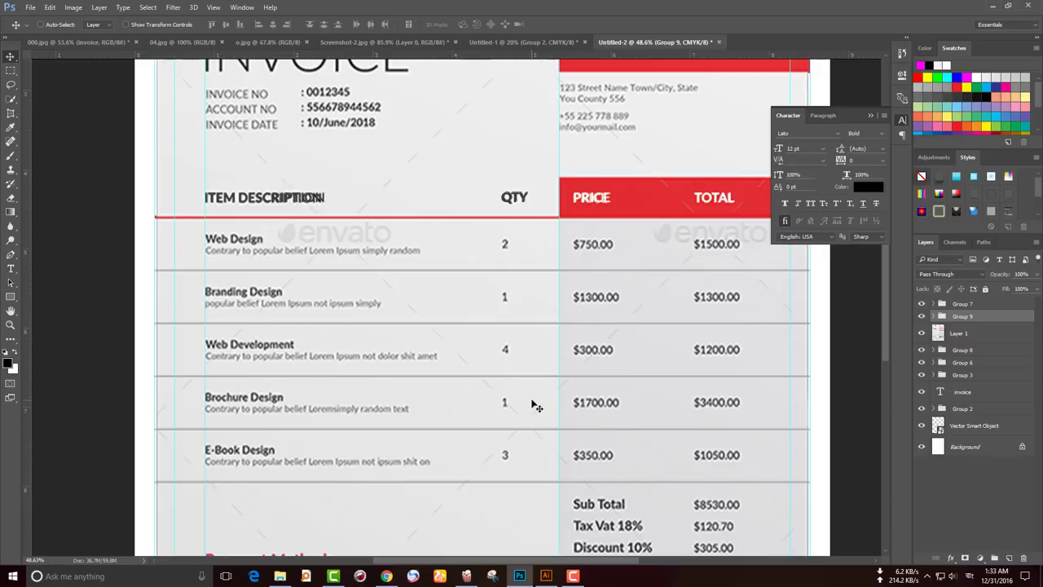
# In Chrome, search Google for 'lorem ipsum' and open lipsum.com in a new tab
pyautogui.click(388, 575)
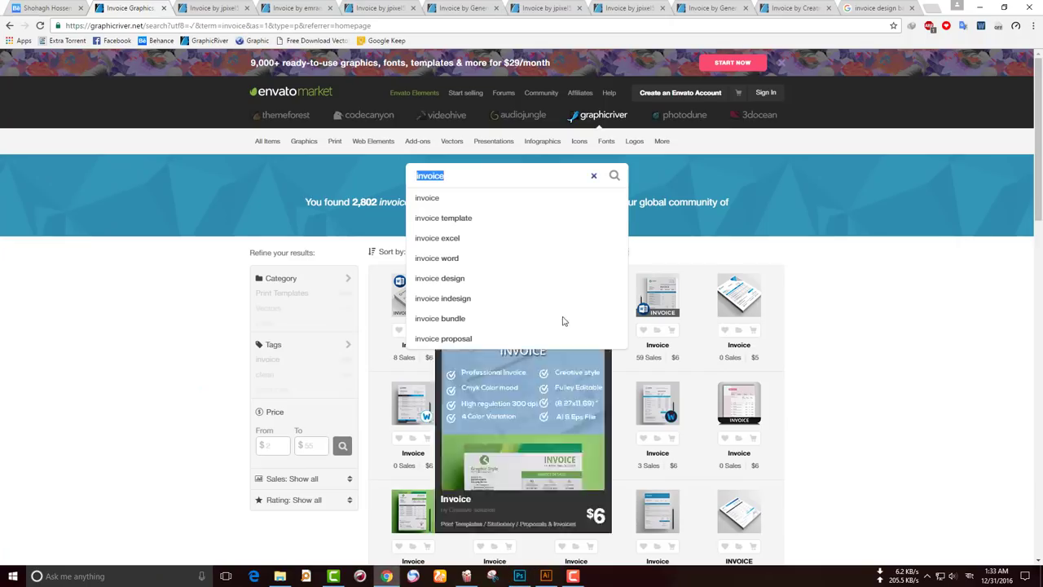
pyautogui.click(879, 9)
pyautogui.click(128, 73)
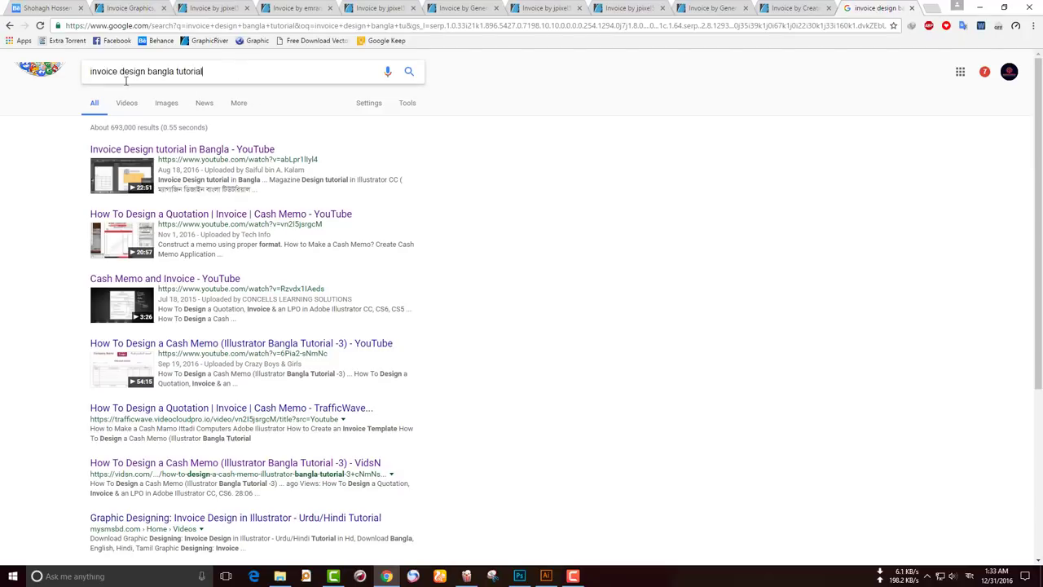
pyautogui.hotkey('ctrl', 'a')
pyautogui.press('BackSpace')
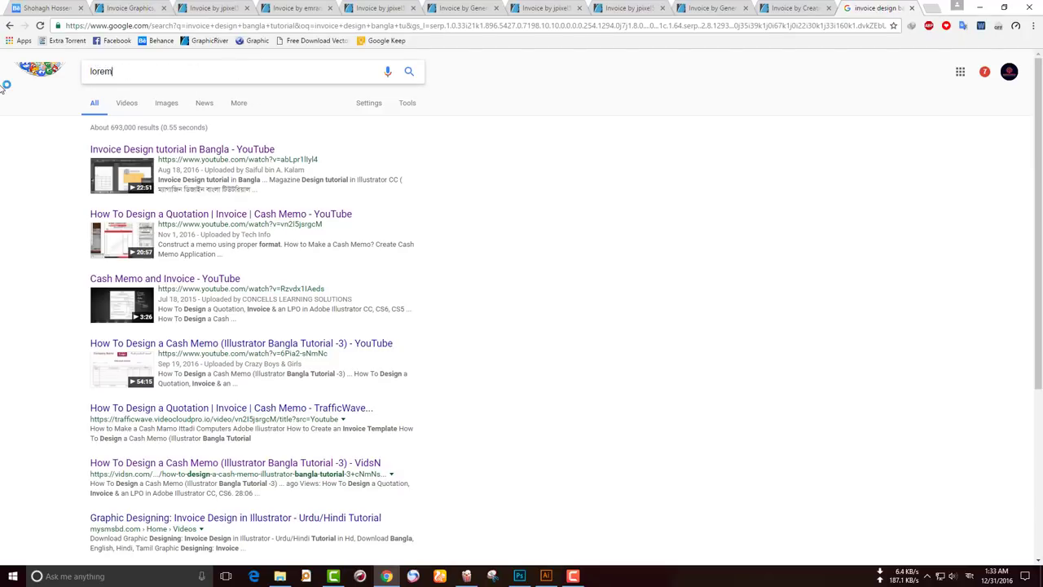
pyautogui.write('ipsum')
pyautogui.press('Return')
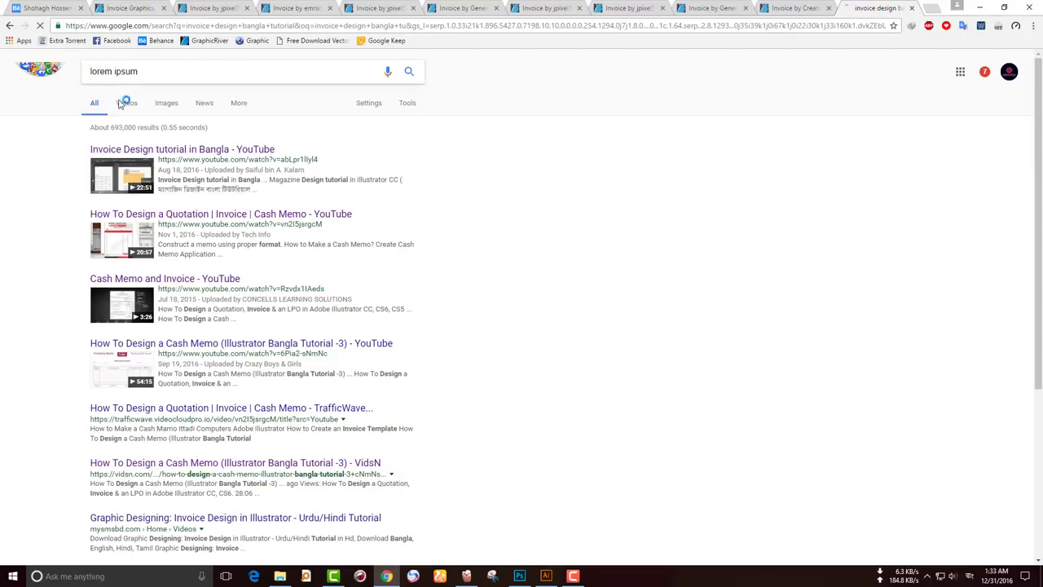
pyautogui.click(925, 6)
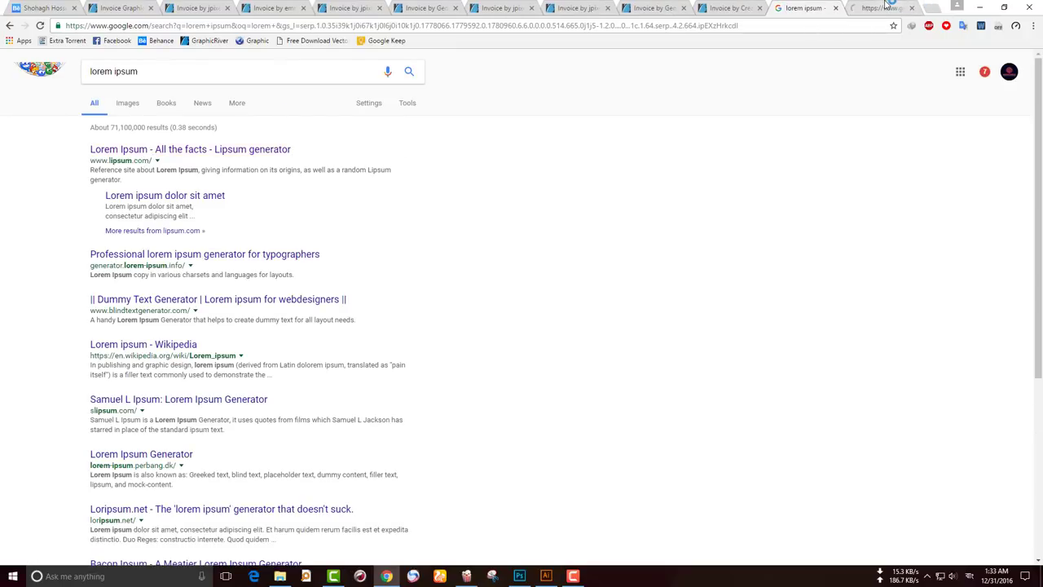
pyautogui.click(886, 8)
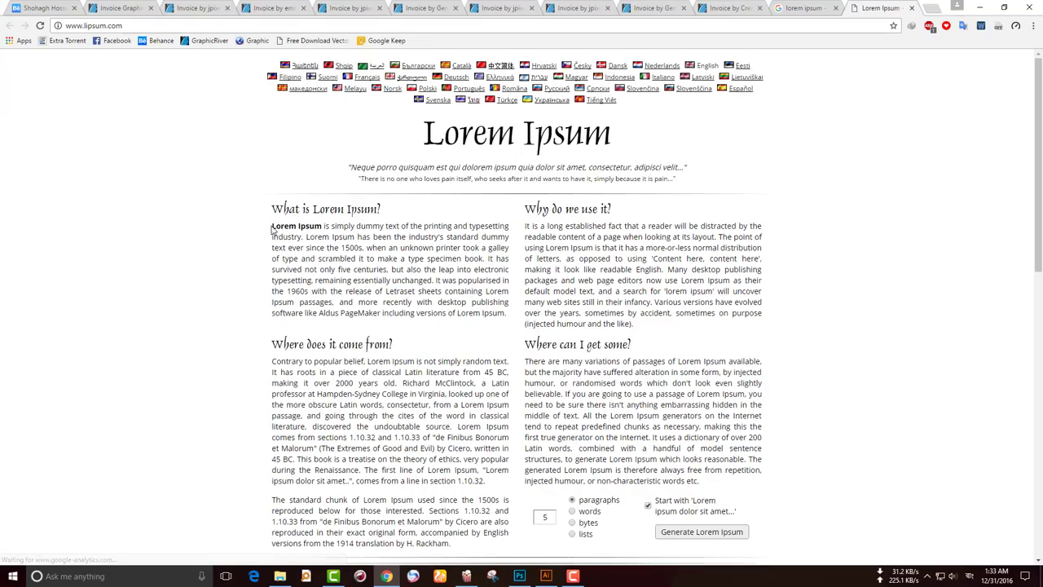
# Copy the first line of lipsum.com's Lorem Ipsum text and return to Photoshop
pyautogui.tripleClick(273, 228)
pyautogui.click(281, 226)
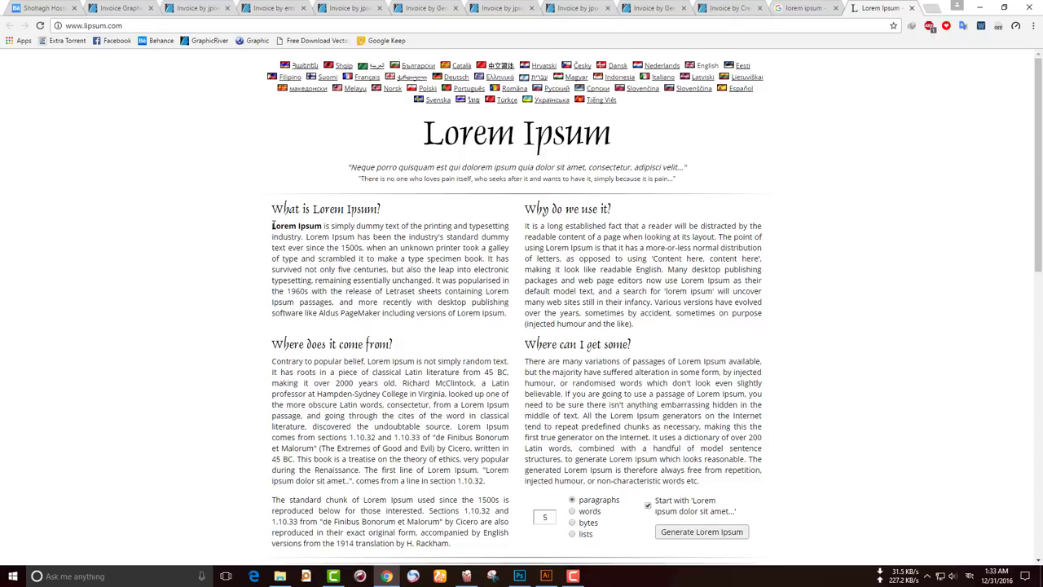
pyautogui.moveTo(273, 226); pyautogui.dragTo(510, 225)
pyautogui.rightClick(507, 231)
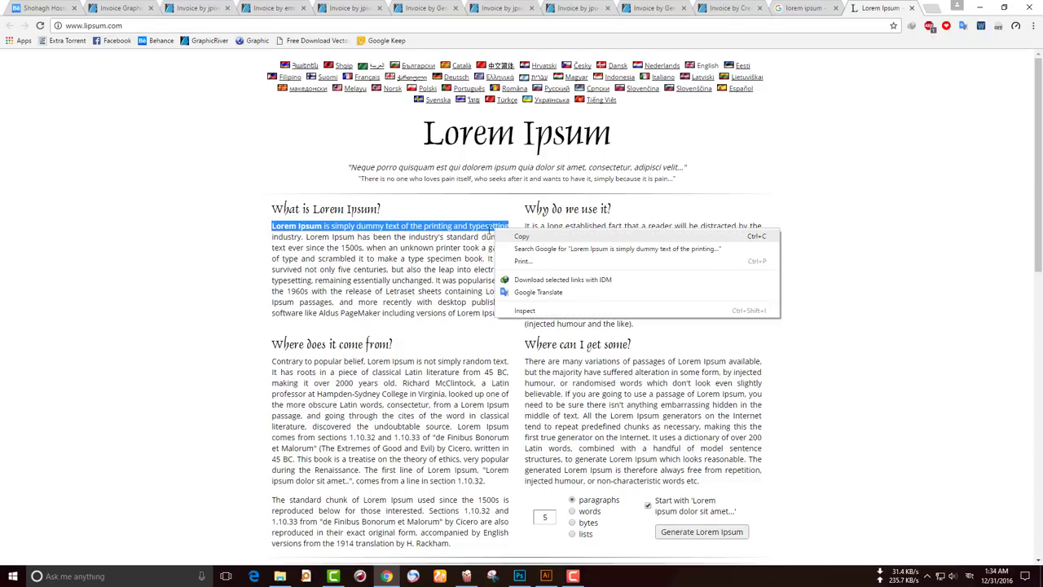
pyautogui.click(538, 248)
pyautogui.click(519, 576)
# Type a 'Web Design' text layer over the first item row
pyautogui.scroll(-2, 309, 295)
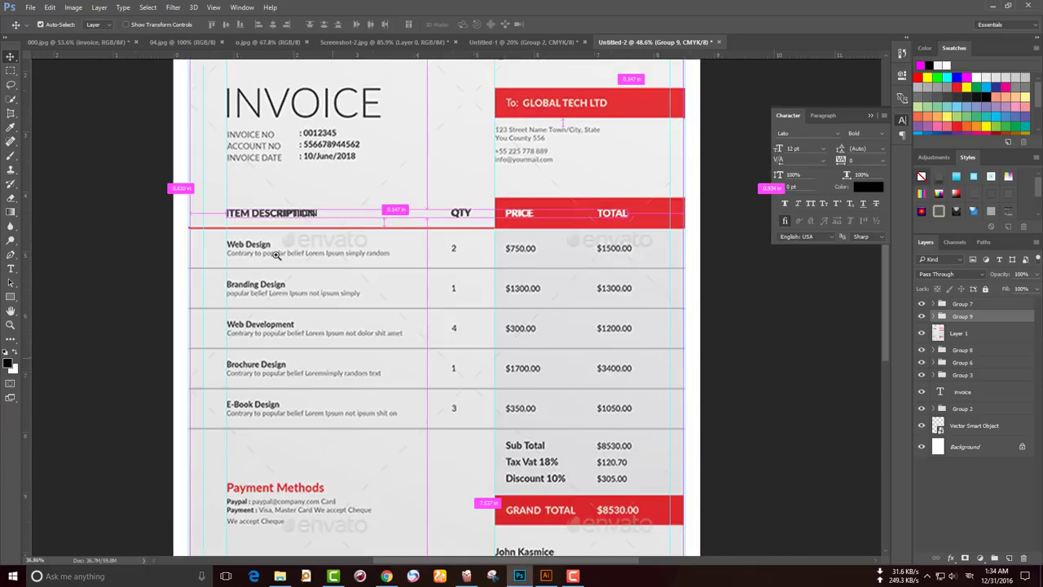
pyautogui.scroll(3, 290, 269)
pyautogui.scroll(-1, 286, 286)
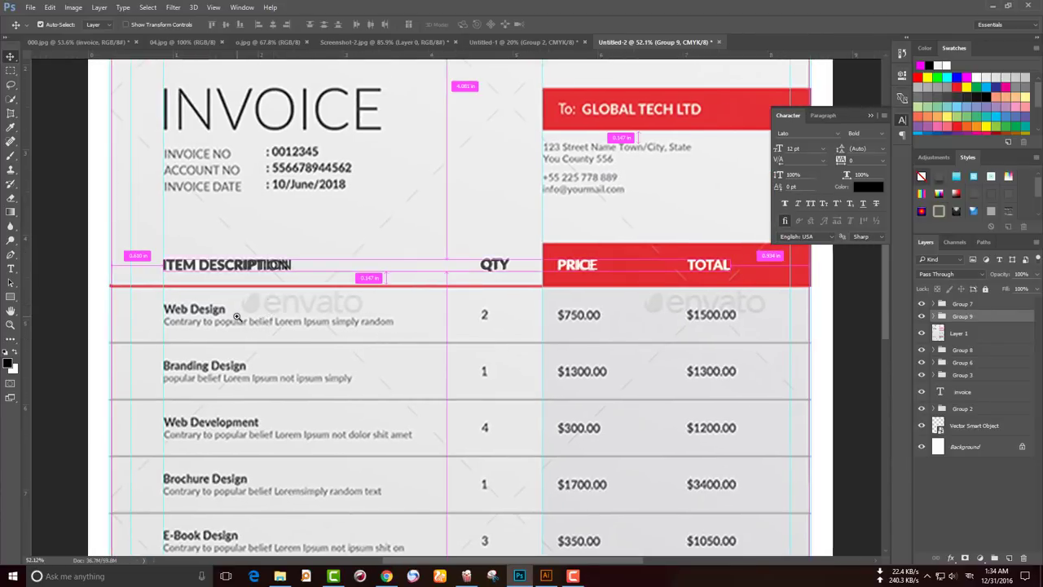
pyautogui.scroll(1, 245, 321)
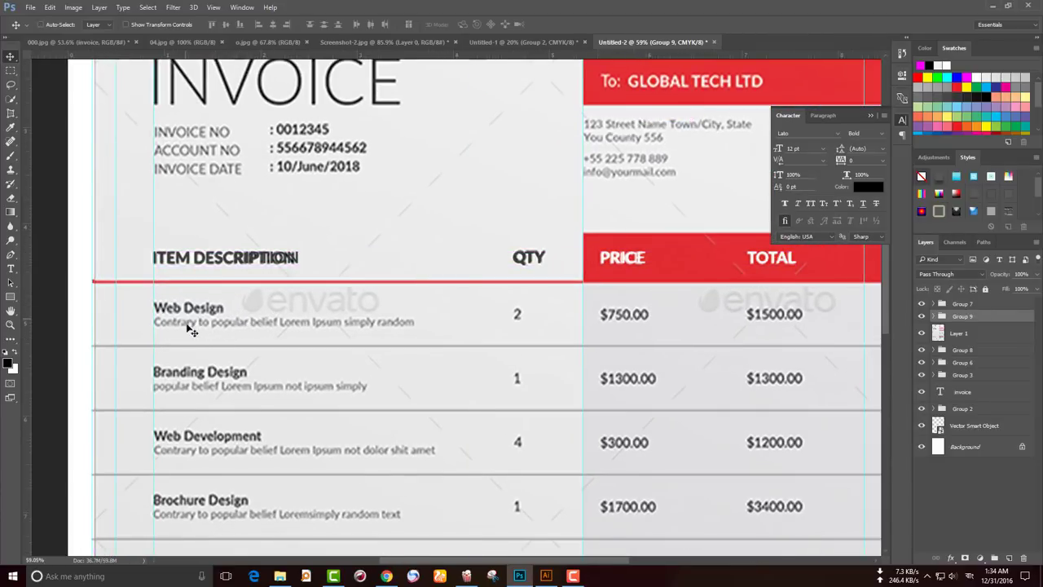
pyautogui.press('t')
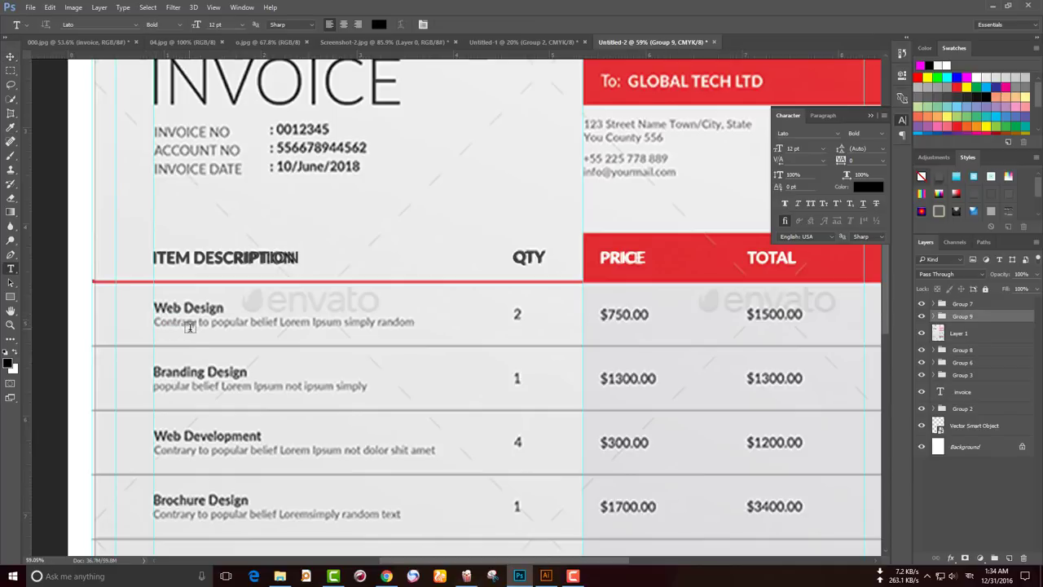
pyautogui.scroll(1, 168, 328)
pyautogui.scroll(1, 193, 345)
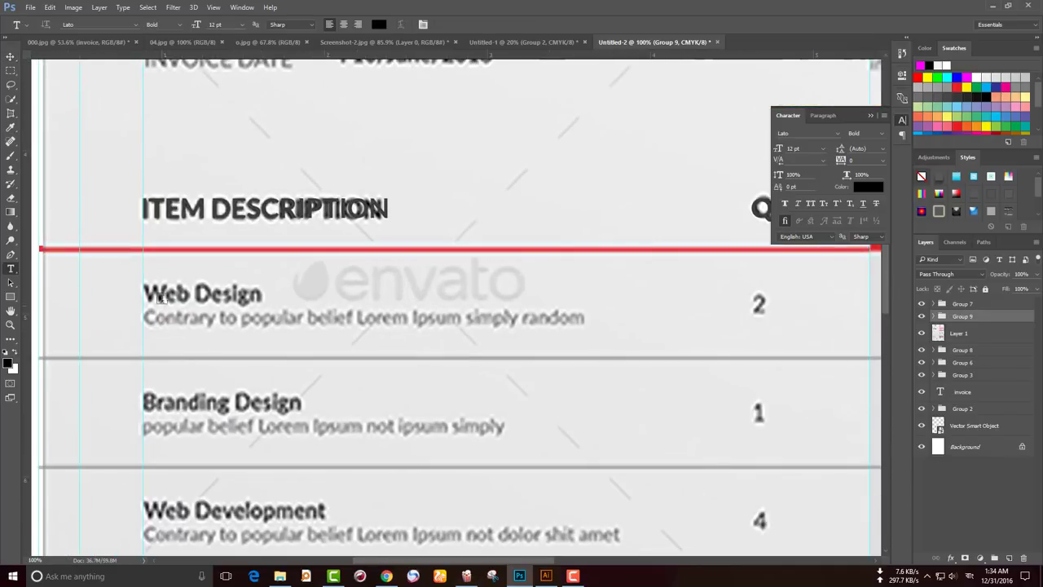
pyautogui.click(146, 278)
pyautogui.write('W')
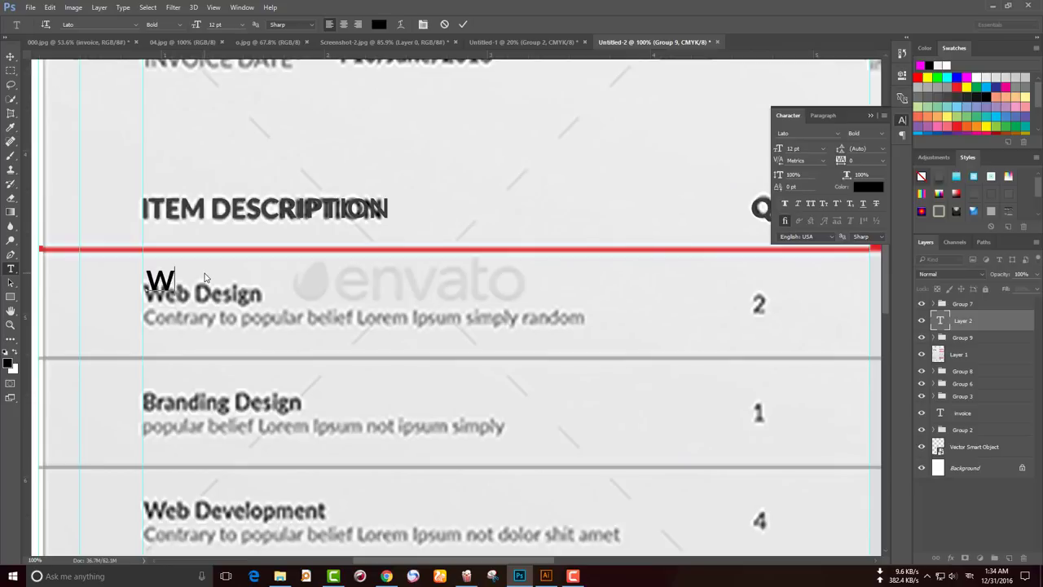
pyautogui.write('E')
pyautogui.press('BackSpace')
pyautogui.write('eb')
pyautogui.write(' Desi')
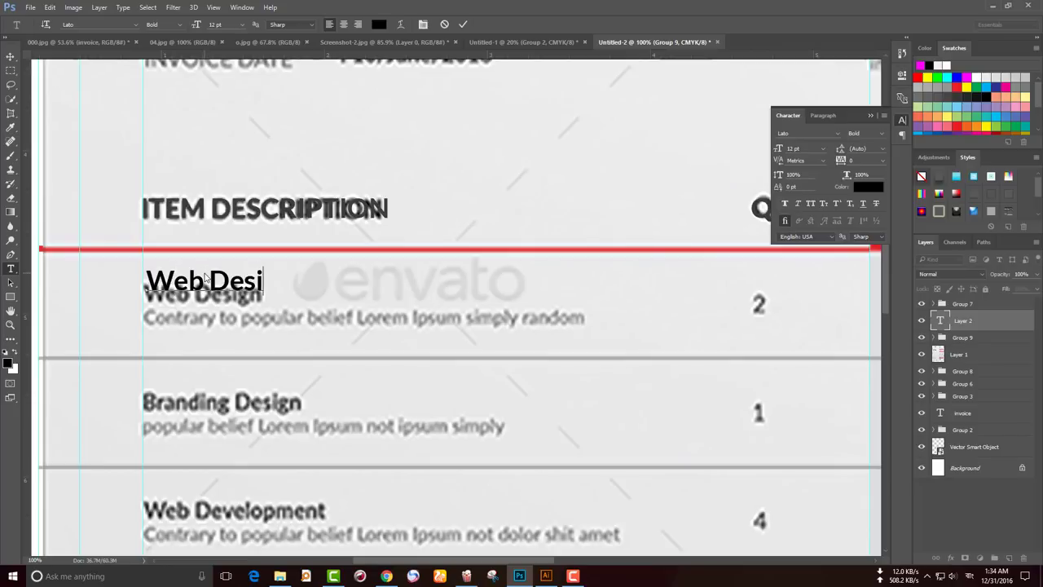
pyautogui.write('gn')
# Set the Web Design title to 10 pt Regular and commit it
pyautogui.hotkey('ctrl', 'a')
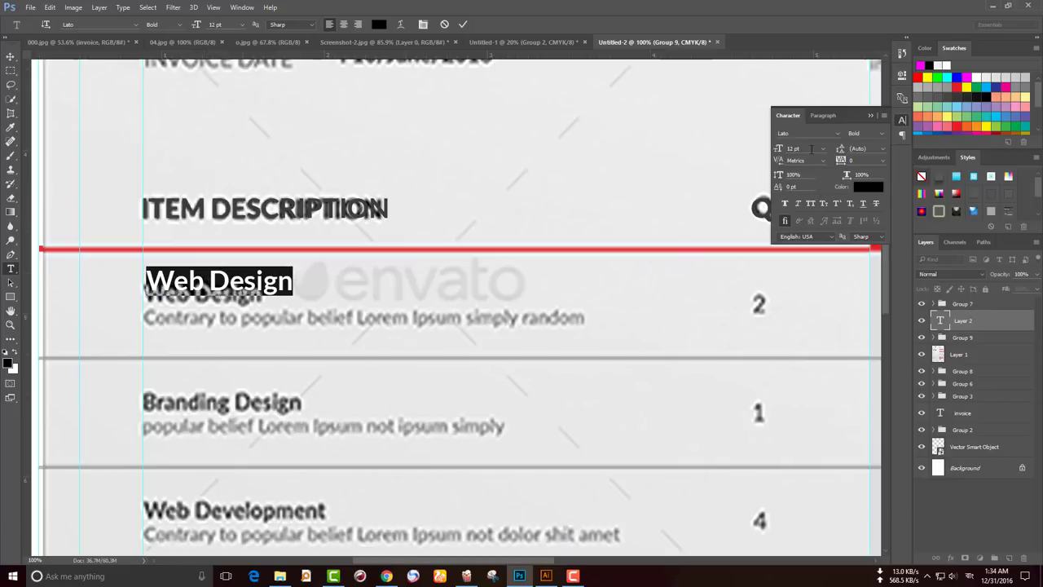
pyautogui.click(811, 149)
pyautogui.press('Down')
pyautogui.press('Down')
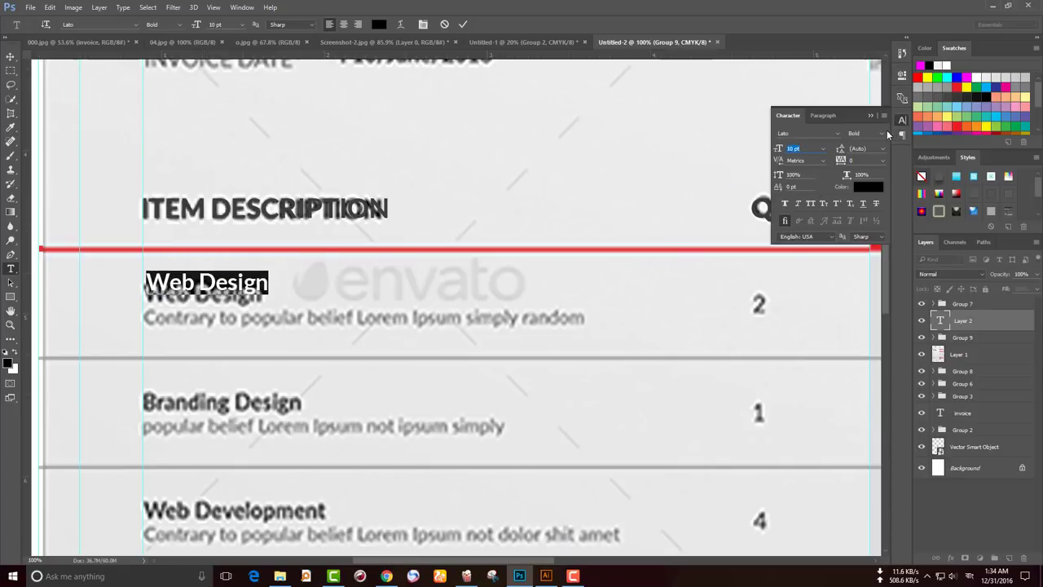
pyautogui.click(887, 133)
pyautogui.click(863, 177)
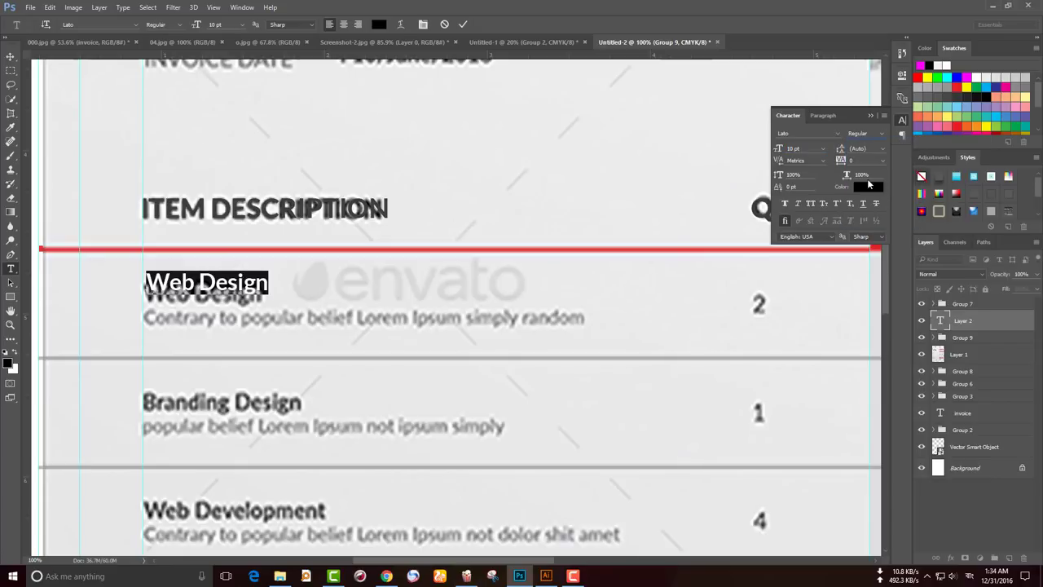
pyautogui.click(463, 25)
pyautogui.click(11, 55)
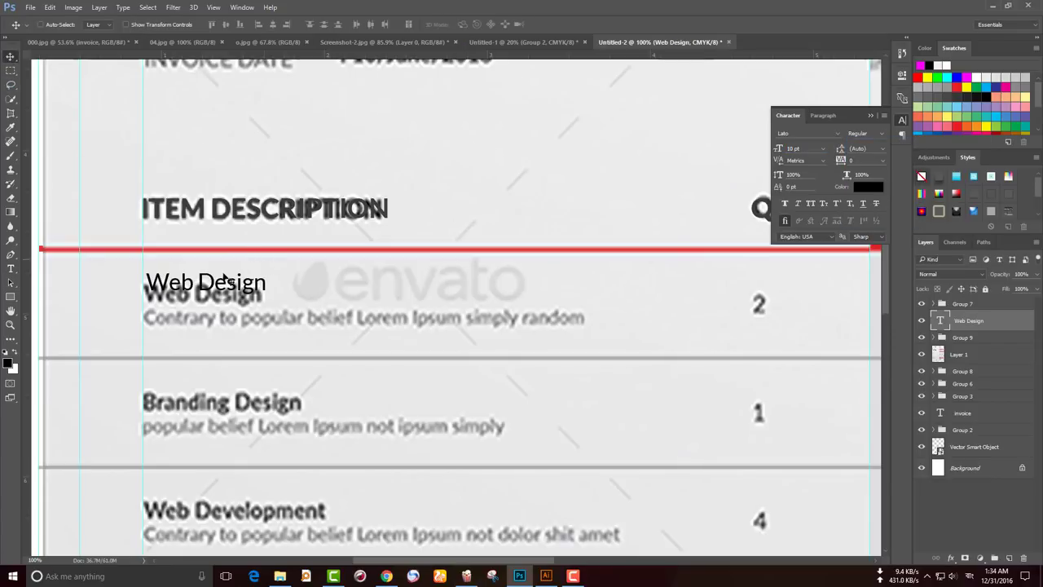
# Nudge the Web Design title down and start an 8 pt second line beneath it
pyautogui.moveTo(211, 288); pyautogui.dragTo(211, 298)
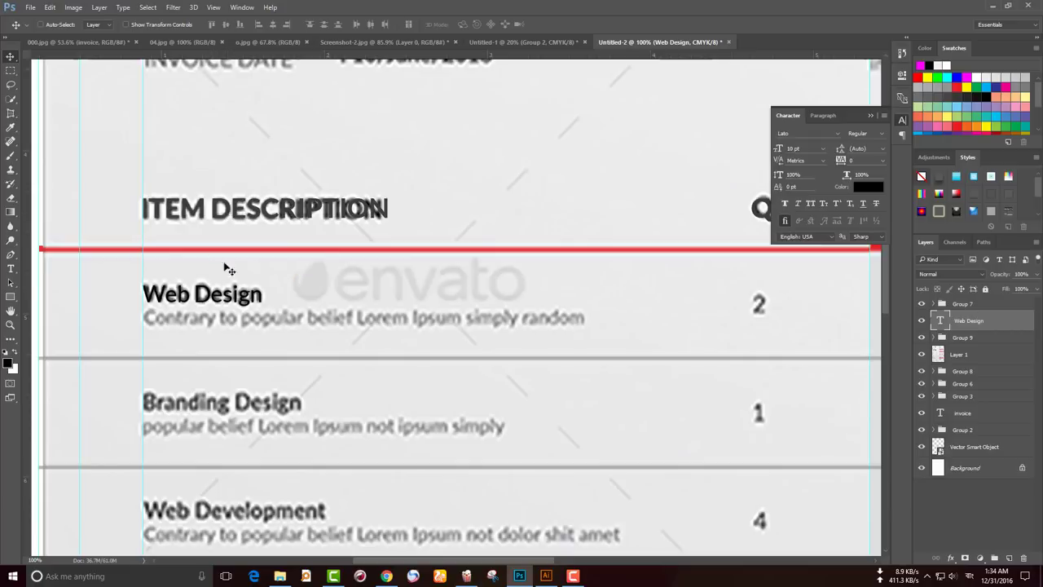
pyautogui.scroll(-2, 294, 276)
pyautogui.scroll(3, 294, 275)
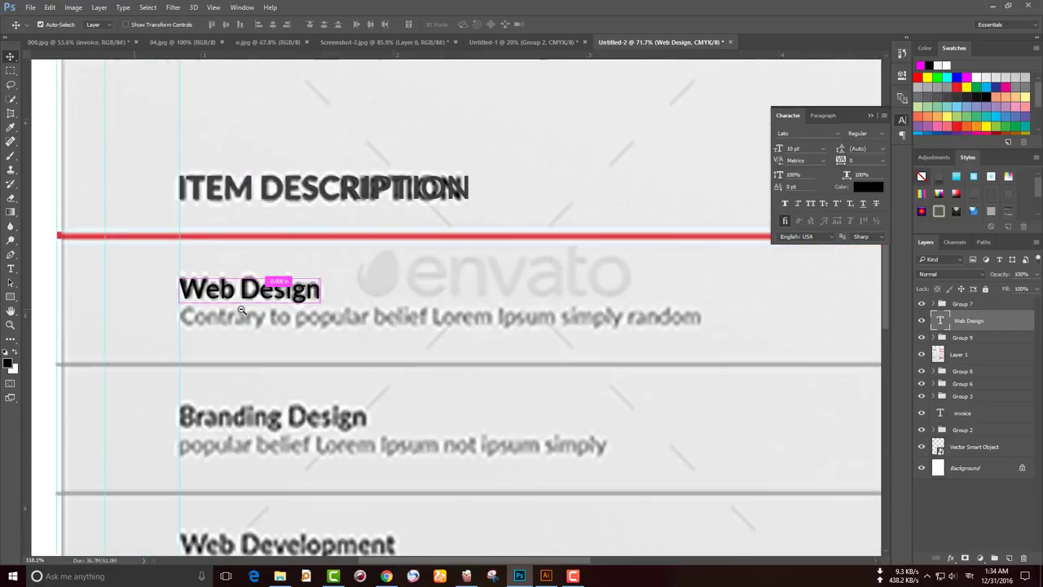
pyautogui.press('t')
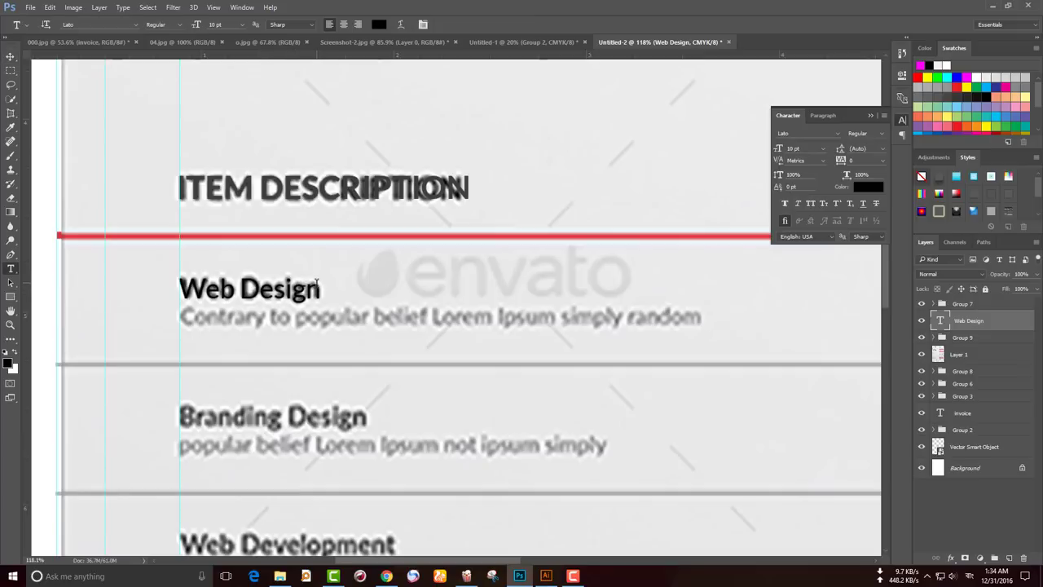
pyautogui.click(314, 285)
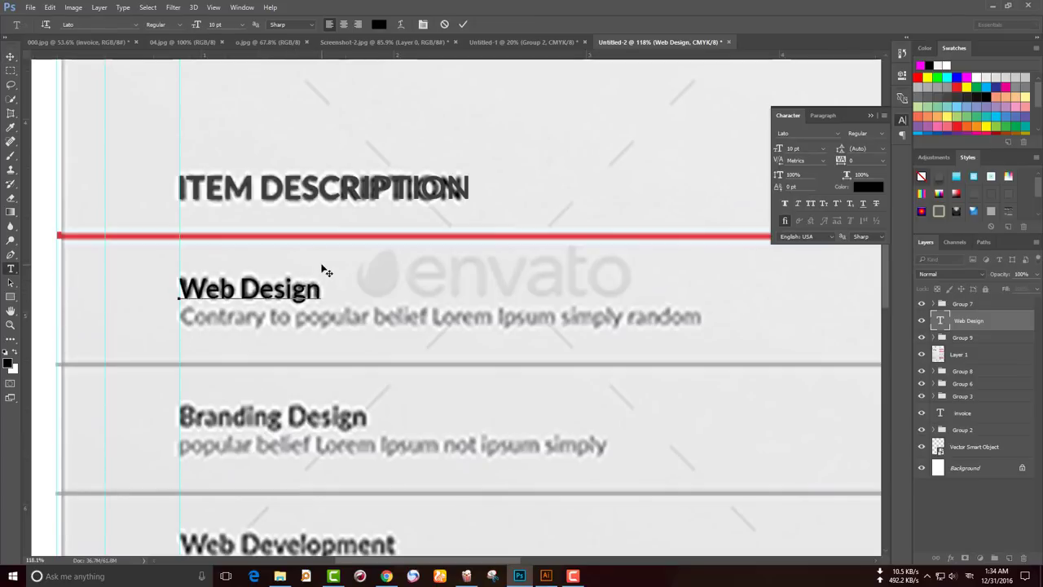
pyautogui.write('C')
pyautogui.moveTo(204, 331); pyautogui.dragTo(163, 330)
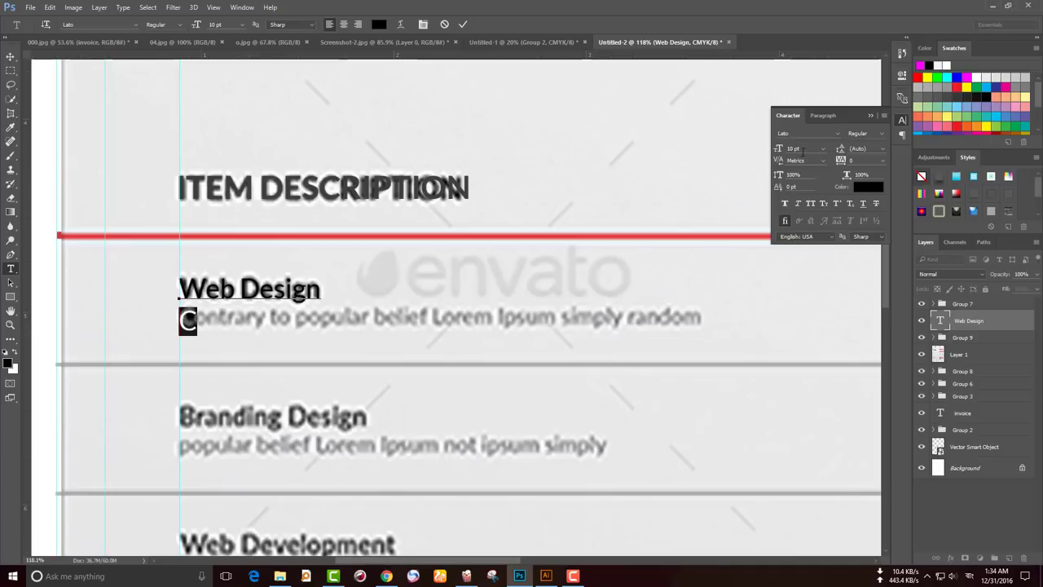
pyautogui.scroll(-2, 803, 151)
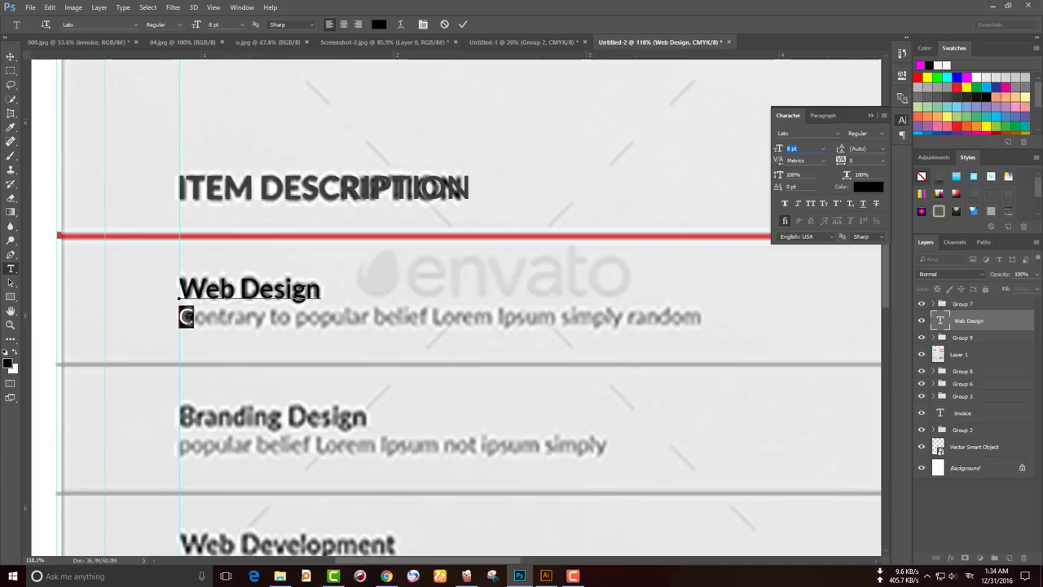
pyautogui.press('Right')
pyautogui.write('on')
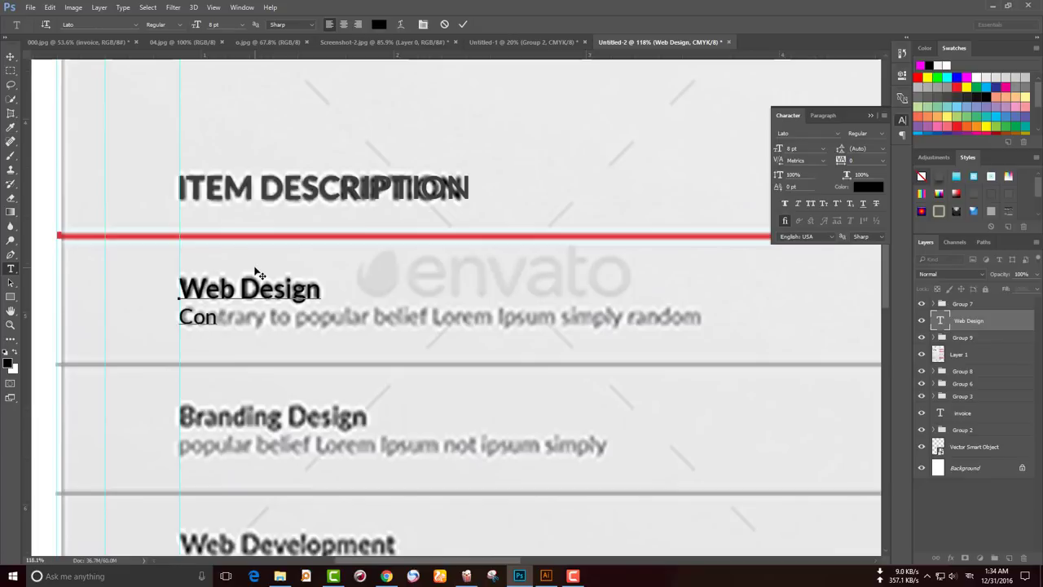
pyautogui.press('BackSpace')
pyautogui.press('BackSpace')
pyautogui.press('BackSpace')
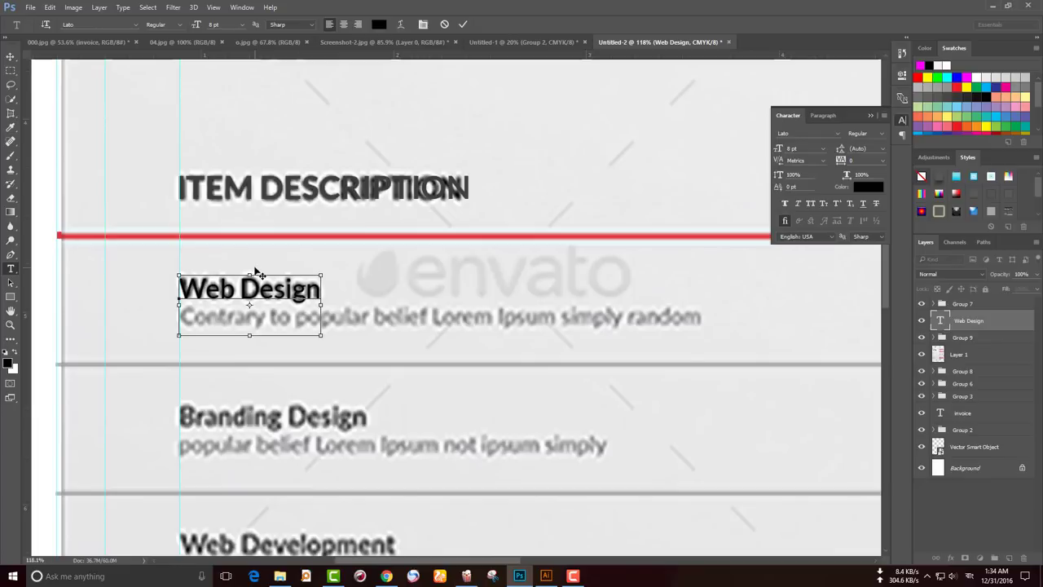
# Paste the copied Lorem Ipsum line as the description, removing the word 'typesetting'
pyautogui.write('Lorem Ipsum is simply dummy text of the printing and typesetting')
pyautogui.hotkey('ctrl', 'shift', 'Left')
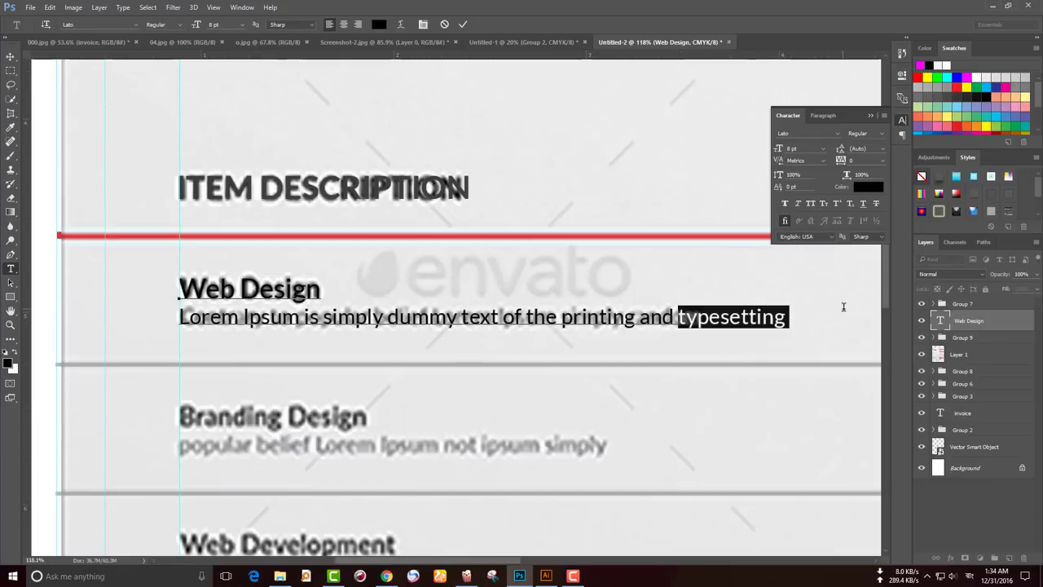
pyautogui.press('BackSpace')
pyautogui.write('.')
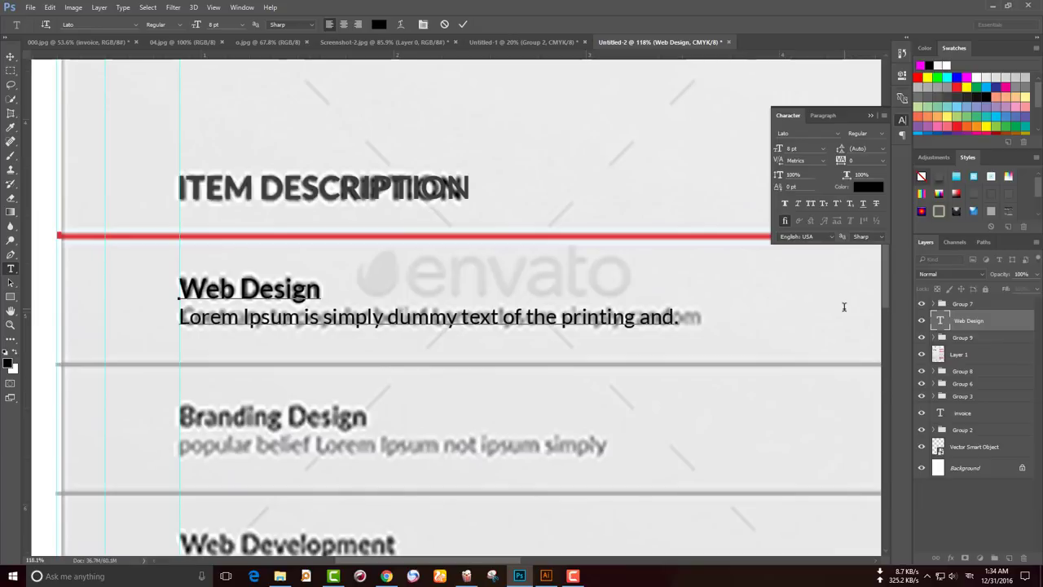
pyautogui.press('ctrl')
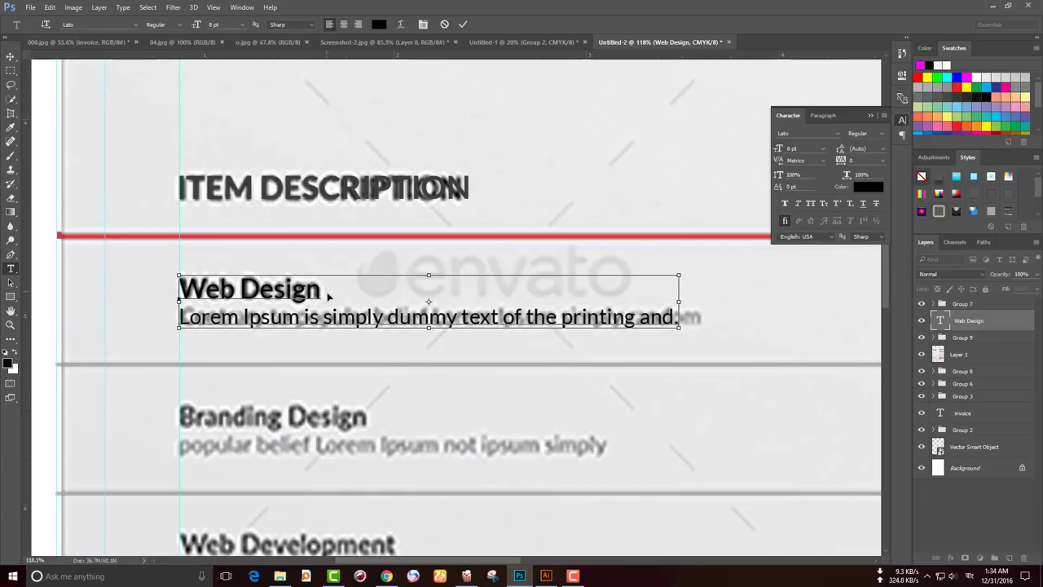
# Colour both the title and description lines #3d3d3d and commit the text
pyautogui.moveTo(679, 314)
pyautogui.mouseDown()
pyautogui.moveTo(134, 330)
pyautogui.moveTo(107, 288)
pyautogui.mouseUp()
pyautogui.click(872, 189)
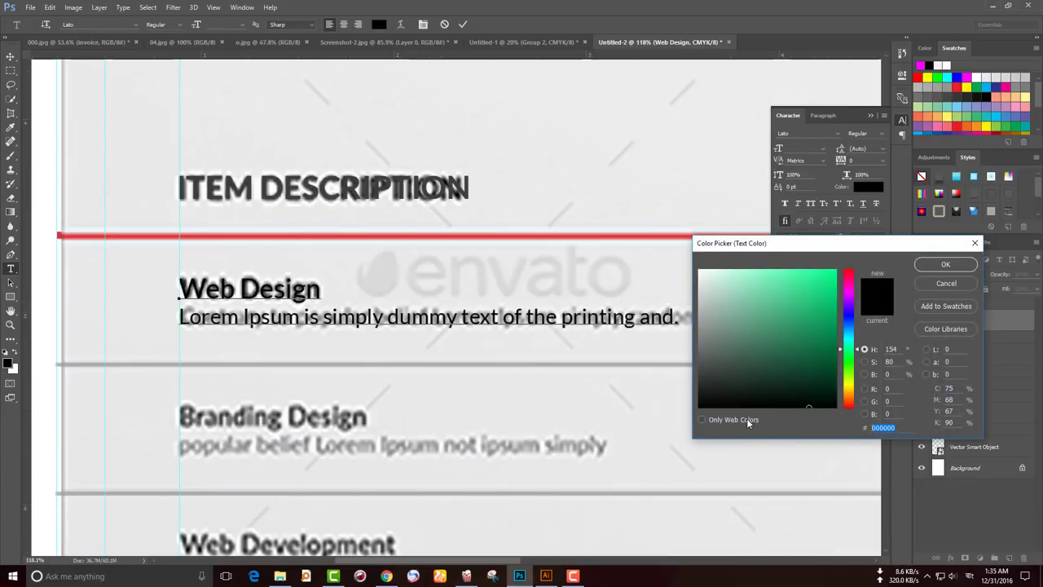
pyautogui.write('3d3d')
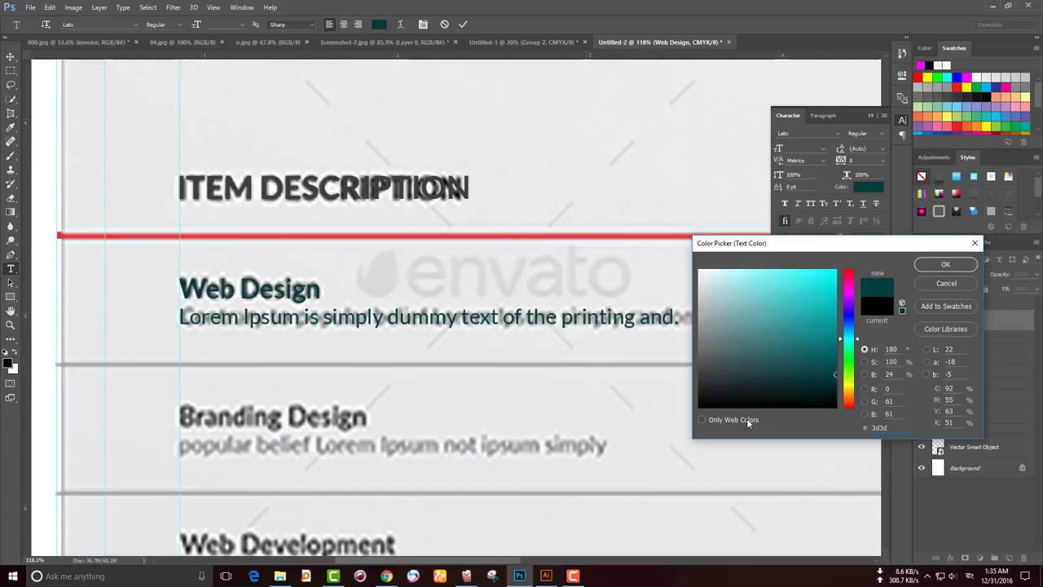
pyautogui.write('3d')
pyautogui.click(946, 264)
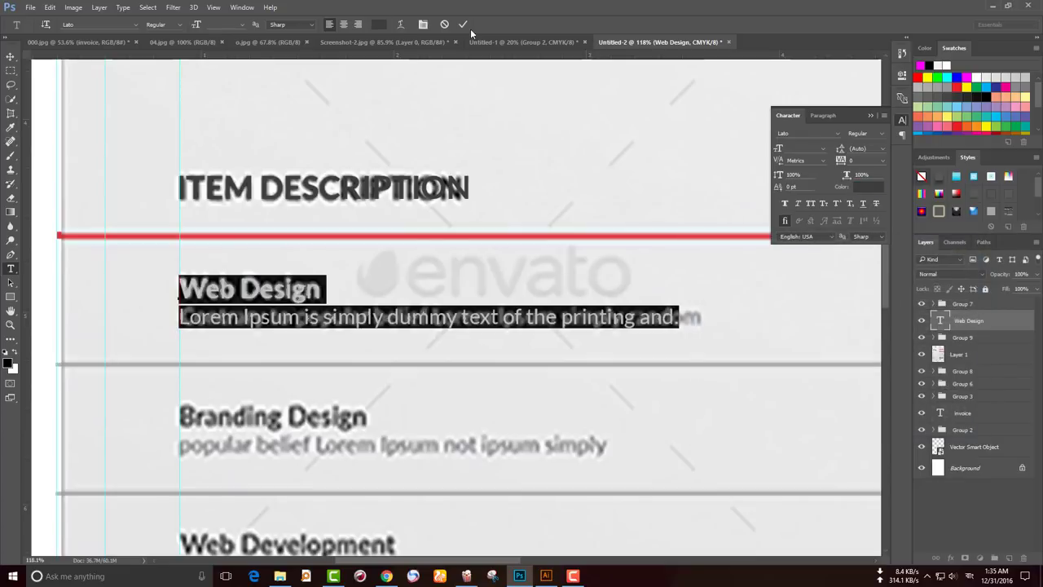
pyautogui.click(461, 24)
# Reopen the Web Design text layer, select its title, and commit the edit
pyautogui.click(11, 56)
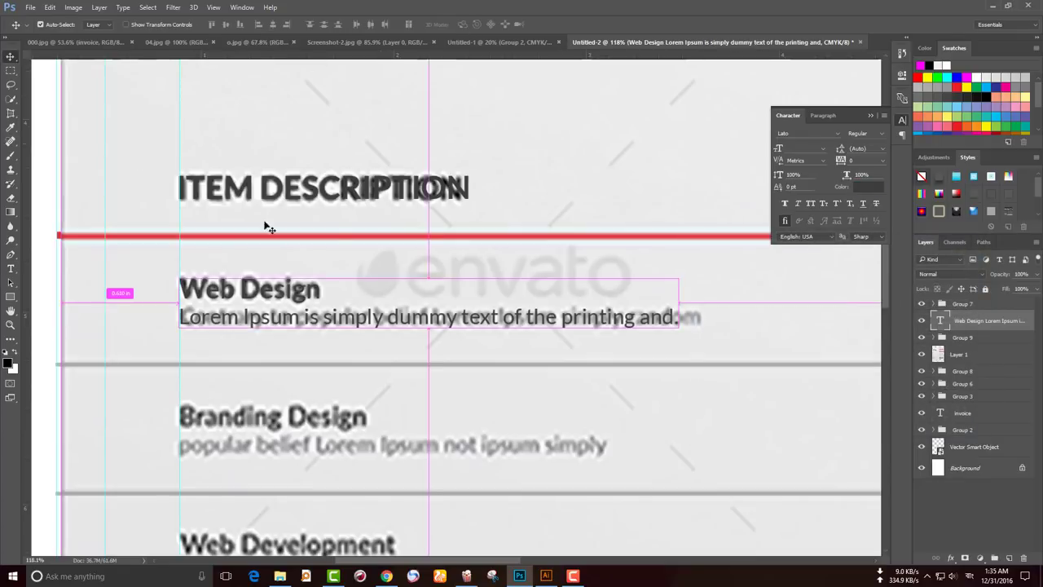
pyautogui.scroll(-5, 269, 225)
pyautogui.scroll(5, 318, 236)
pyautogui.scroll(-1, 391, 220)
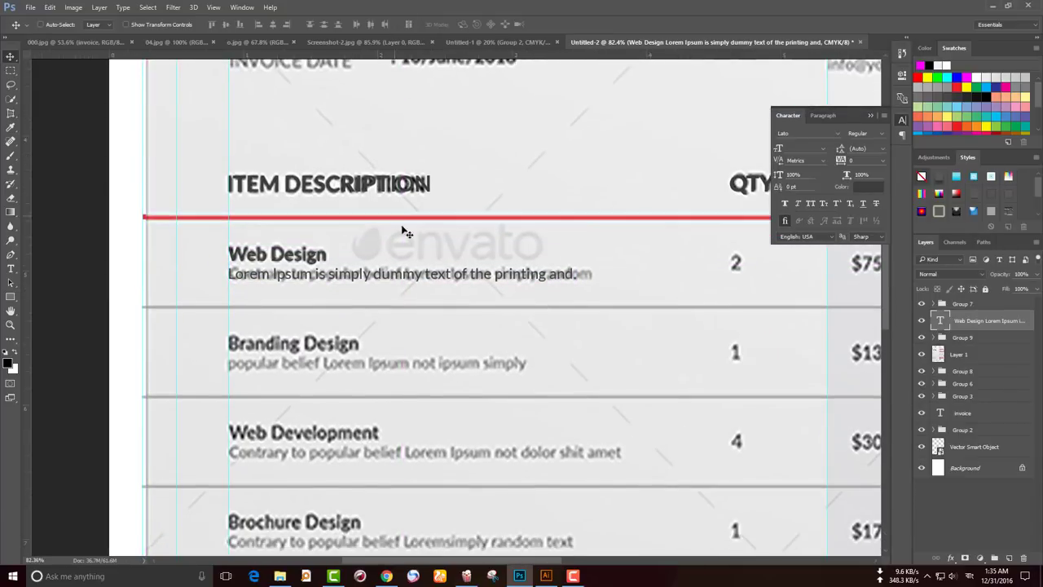
pyautogui.scroll(-1, 348, 283)
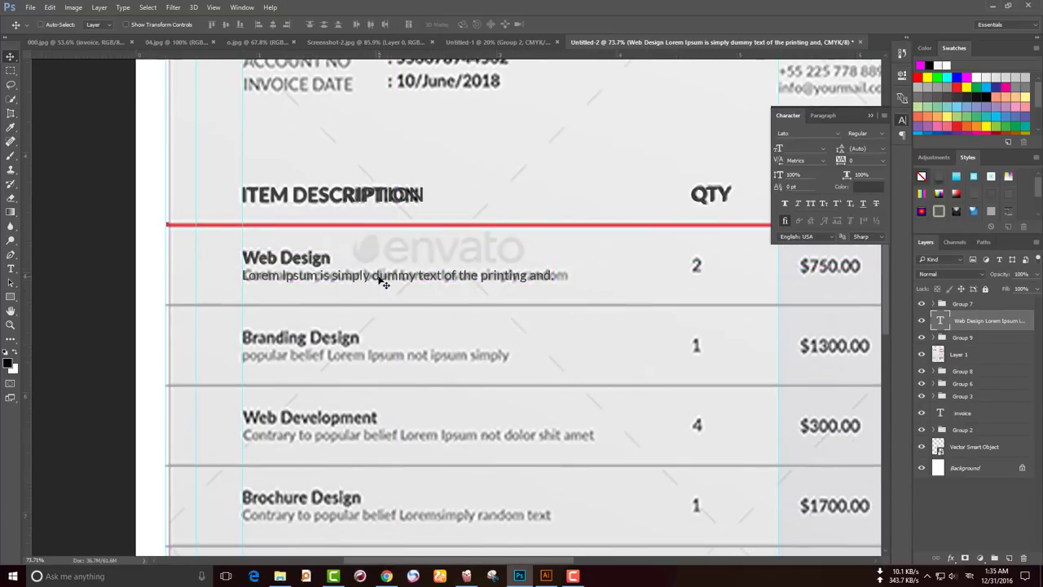
pyautogui.press('t')
pyautogui.click(287, 276)
pyautogui.hotkey('ctrl', 'a')
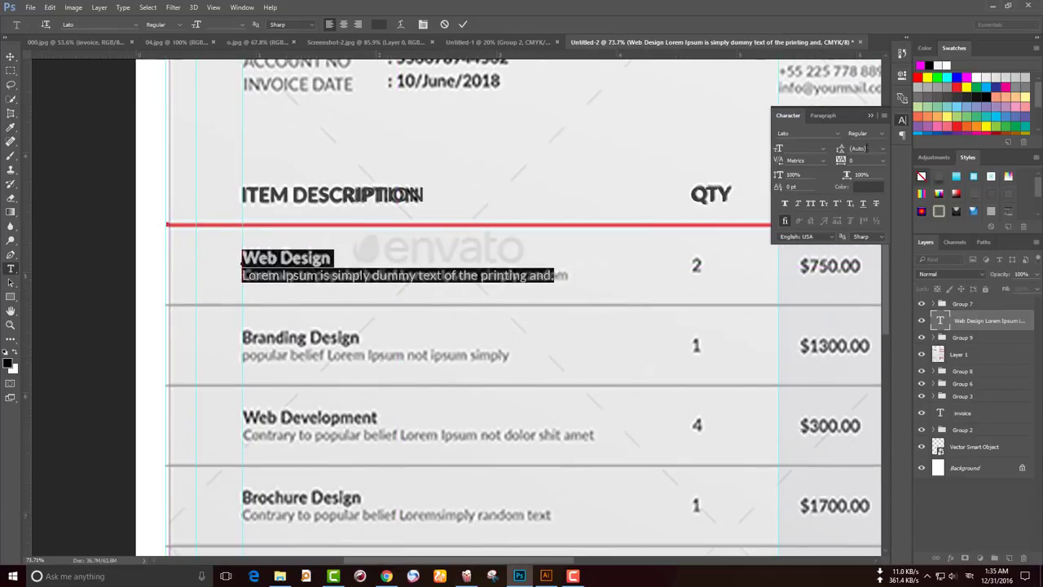
pyautogui.click(291, 255)
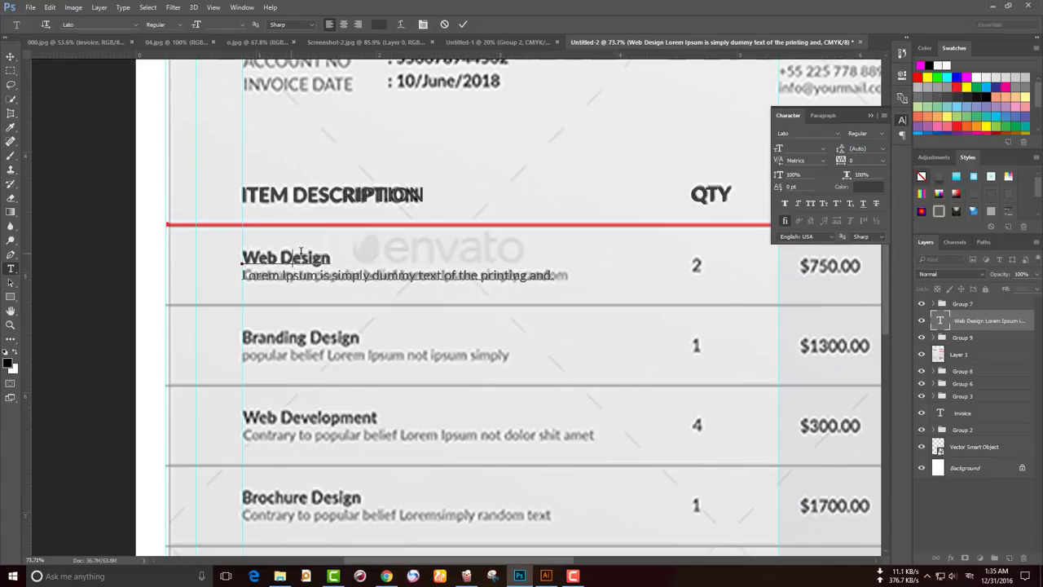
pyautogui.moveTo(324, 256); pyautogui.dragTo(243, 256)
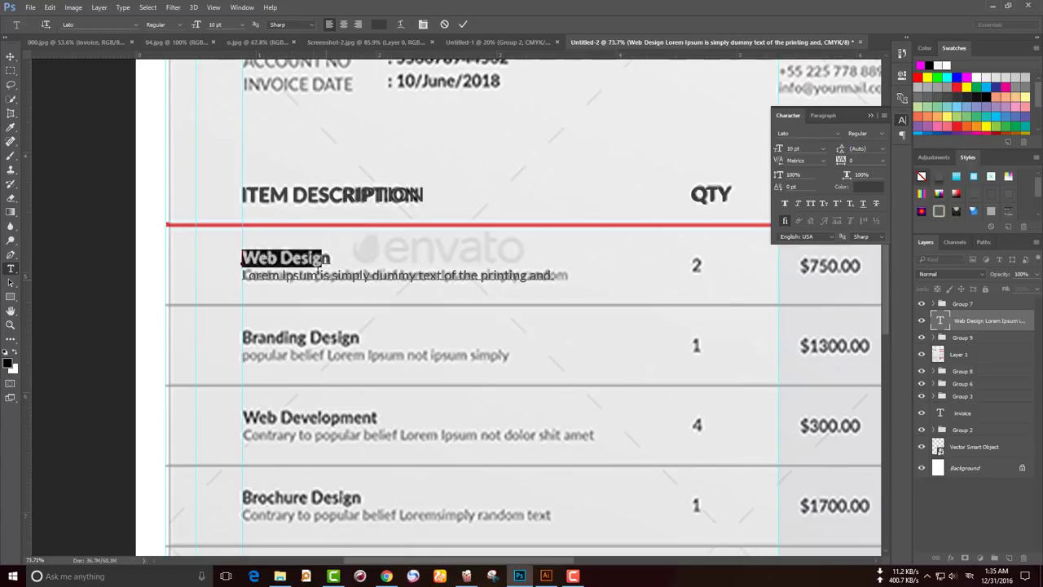
pyautogui.click(463, 23)
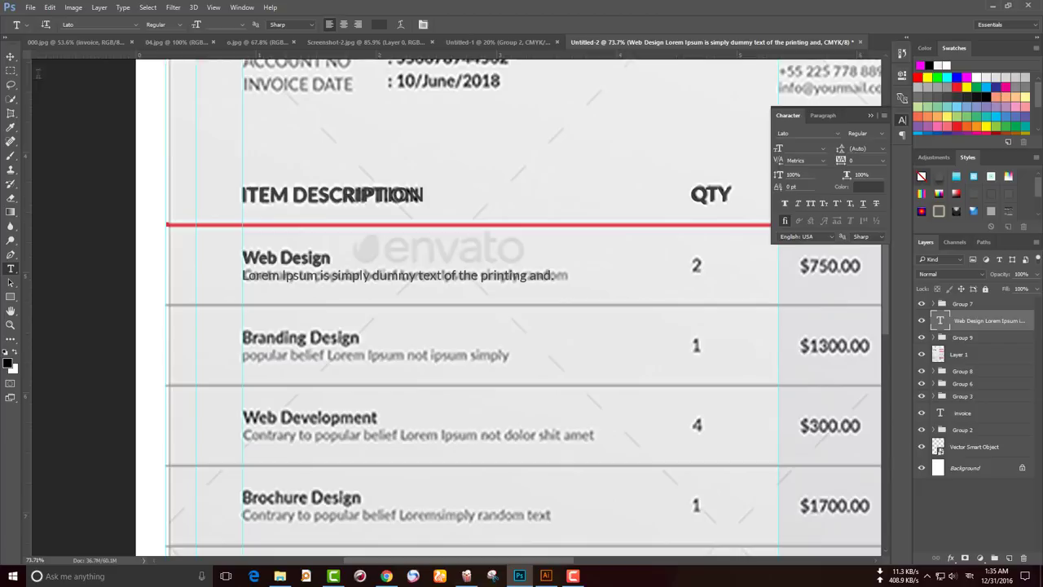
# Drag a vertical guide to the QTY heading's left edge, about 4.633 in
pyautogui.click(11, 55)
pyautogui.scroll(-1, 489, 285)
pyautogui.scroll(-1, 543, 291)
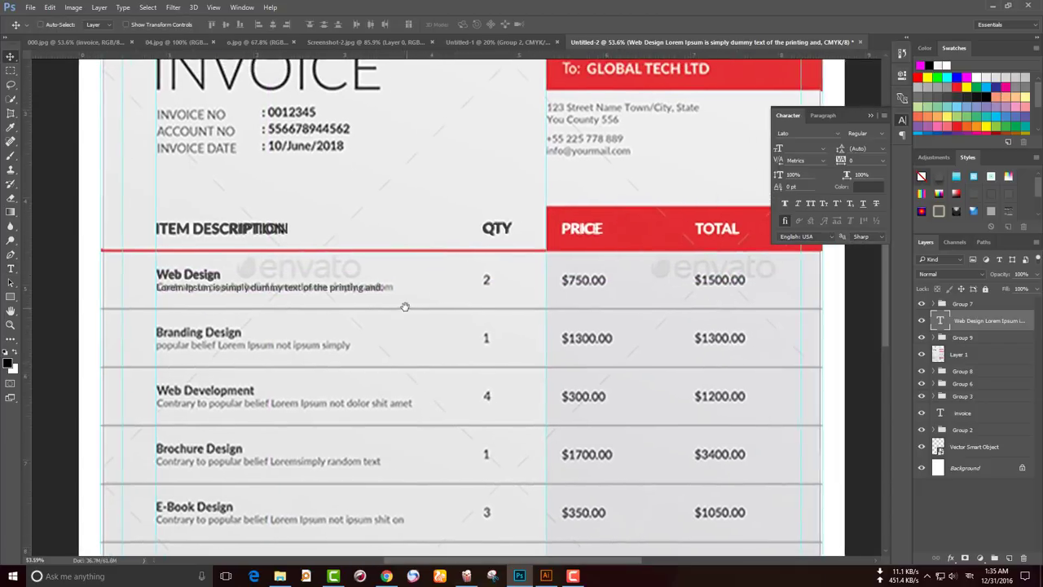
pyautogui.scroll(1, 404, 307)
pyautogui.scroll(1, 456, 282)
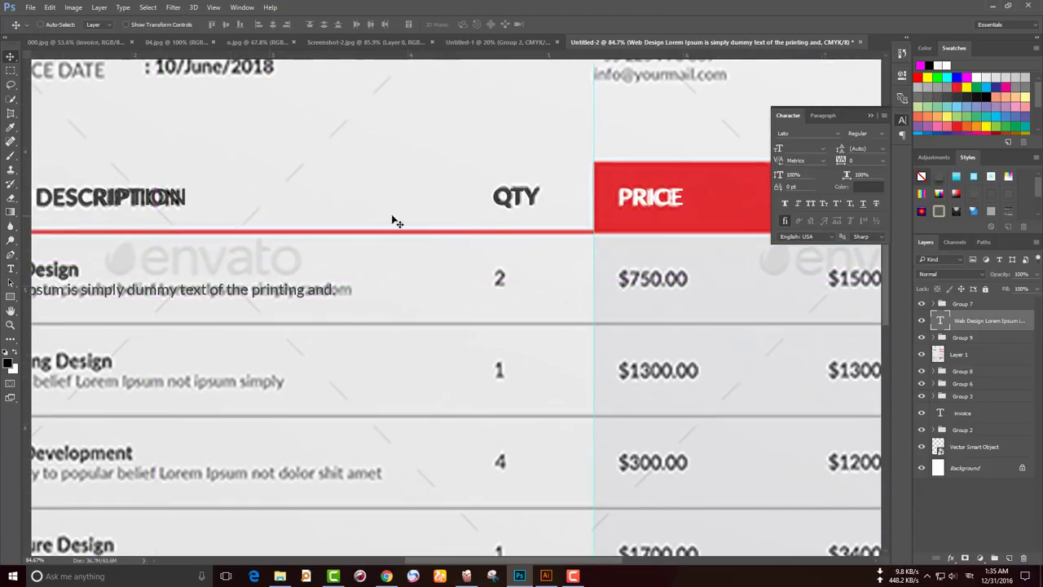
pyautogui.moveTo(27, 191); pyautogui.dragTo(495, 202)
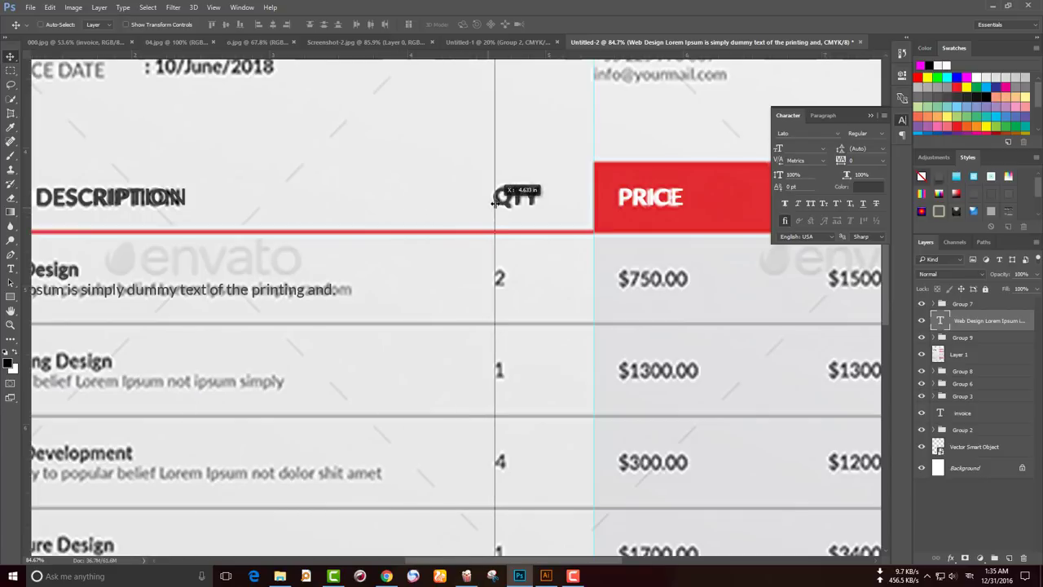
# Show the QTY layer's bounds and snap the guide onto the left edge of Q
pyautogui.scroll(5, 495, 199)
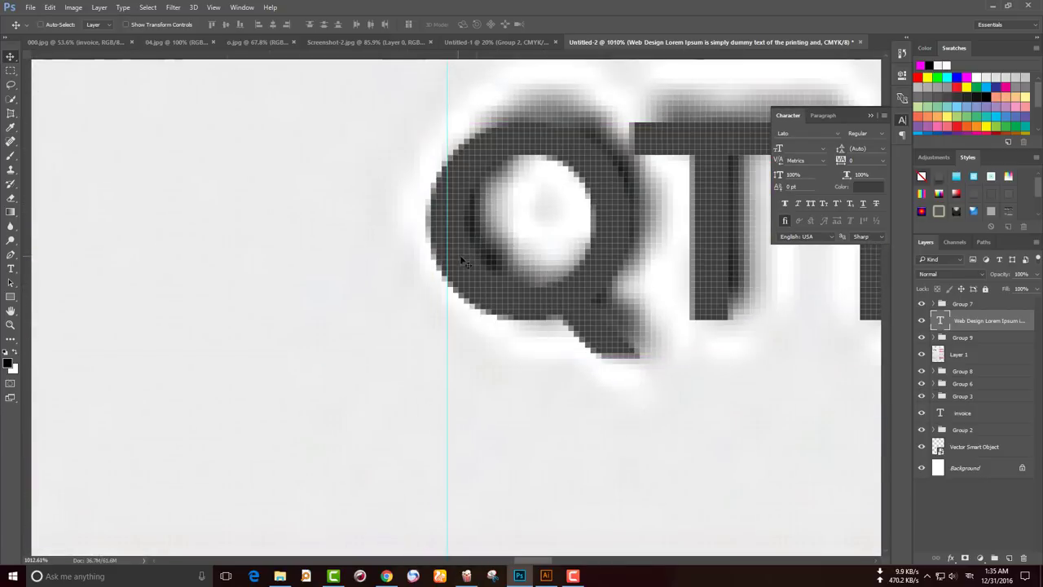
pyautogui.keyDown('ctrl'); pyautogui.click(476, 275); pyautogui.keyUp('ctrl')
pyautogui.hotkey('ctrl', 't')
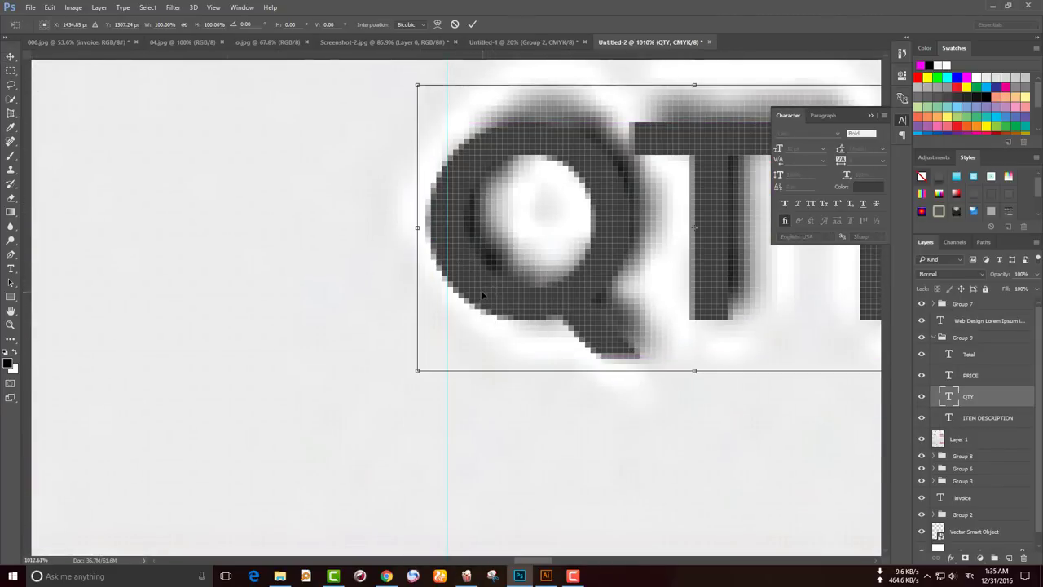
pyautogui.press('Return')
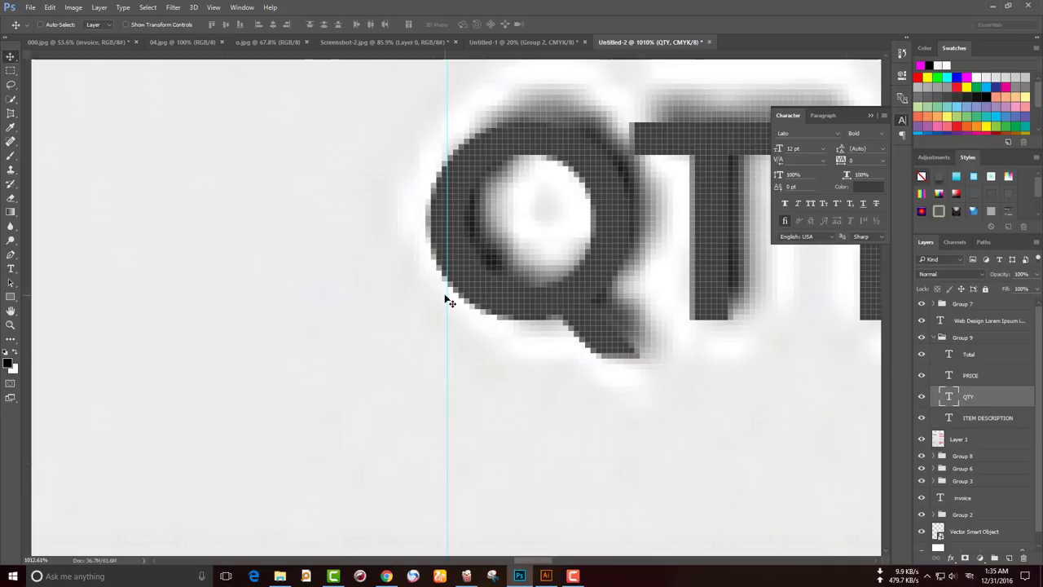
pyautogui.moveTo(447, 295); pyautogui.dragTo(427, 291)
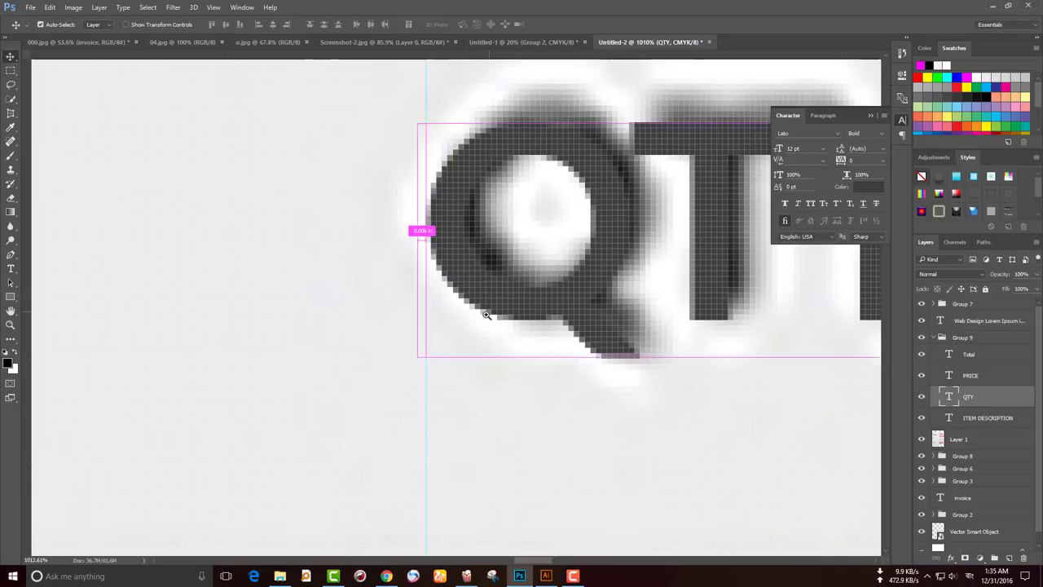
# Zoom back out and collapse Group 9 in the Layers panel
pyautogui.scroll(-5, 400, 282)
pyautogui.scroll(-2, 400, 282)
pyautogui.scroll(-2, 431, 280)
pyautogui.scroll(-3, 431, 280)
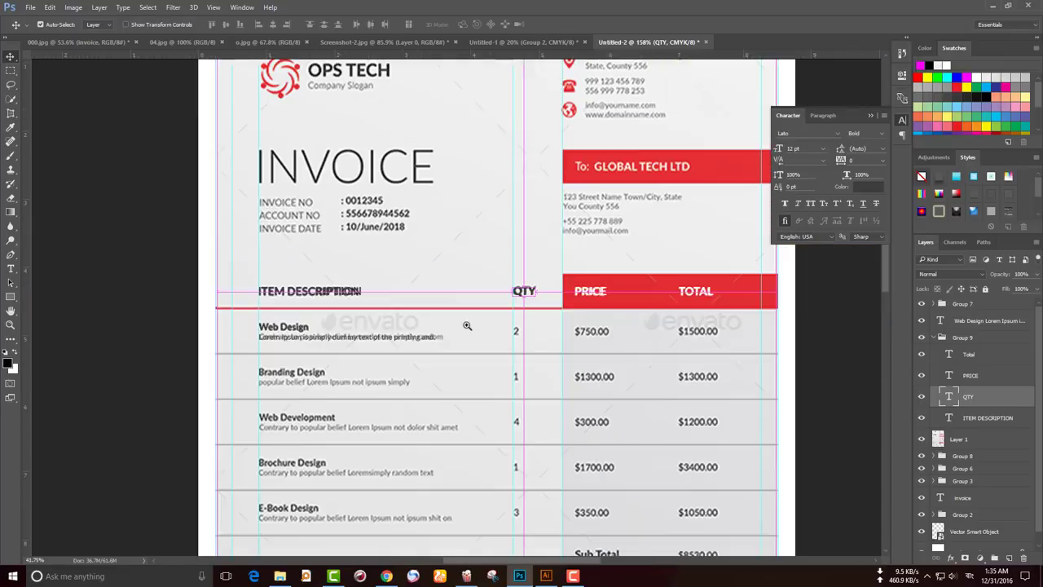
pyautogui.scroll(2, 475, 328)
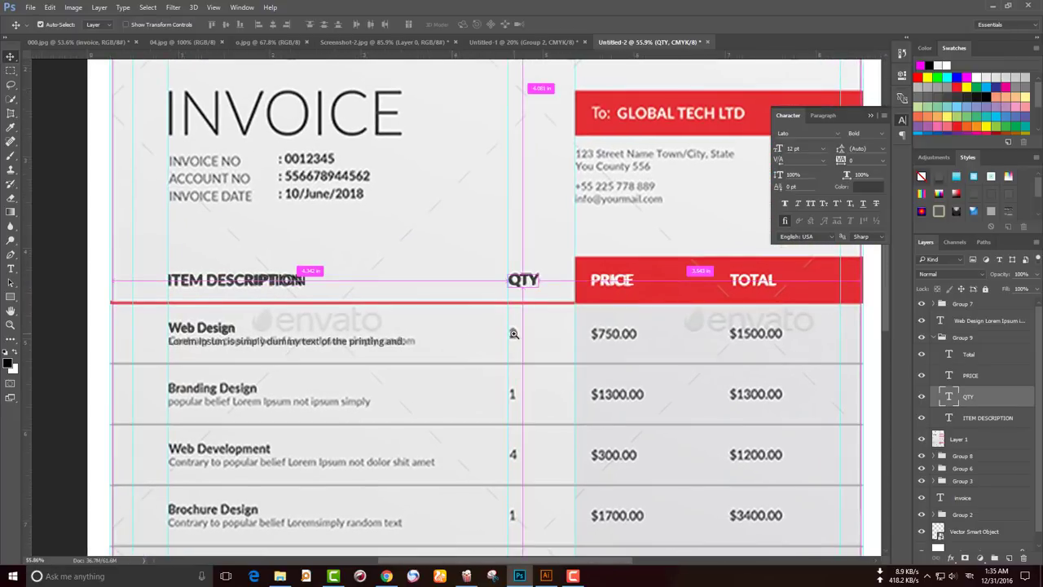
pyautogui.scroll(1, 512, 333)
pyautogui.scroll(2, 527, 348)
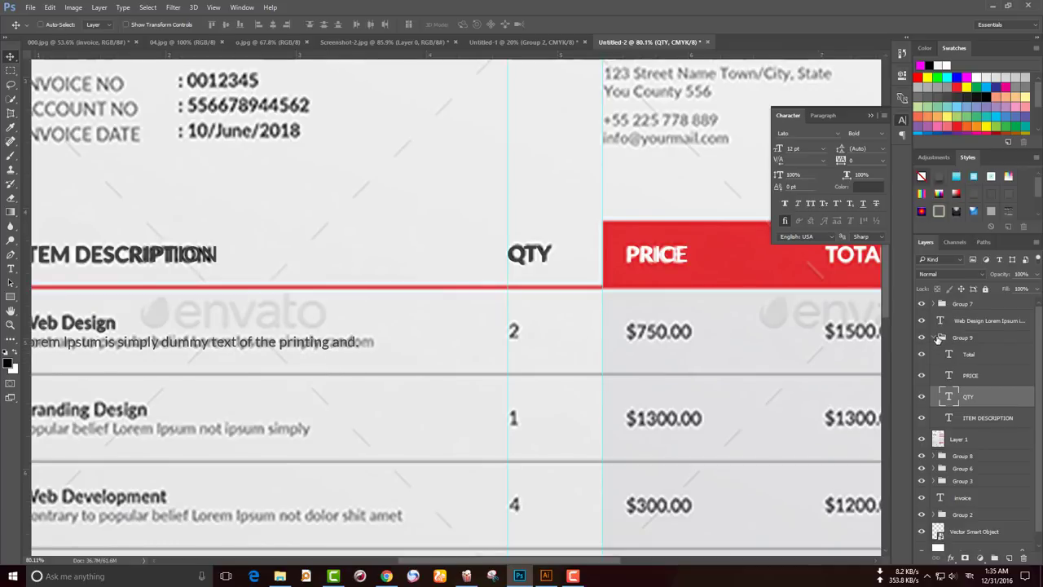
pyautogui.click(960, 336)
pyautogui.click(933, 337)
# Add a '2' text layer in the first QTY cell
pyautogui.press('t')
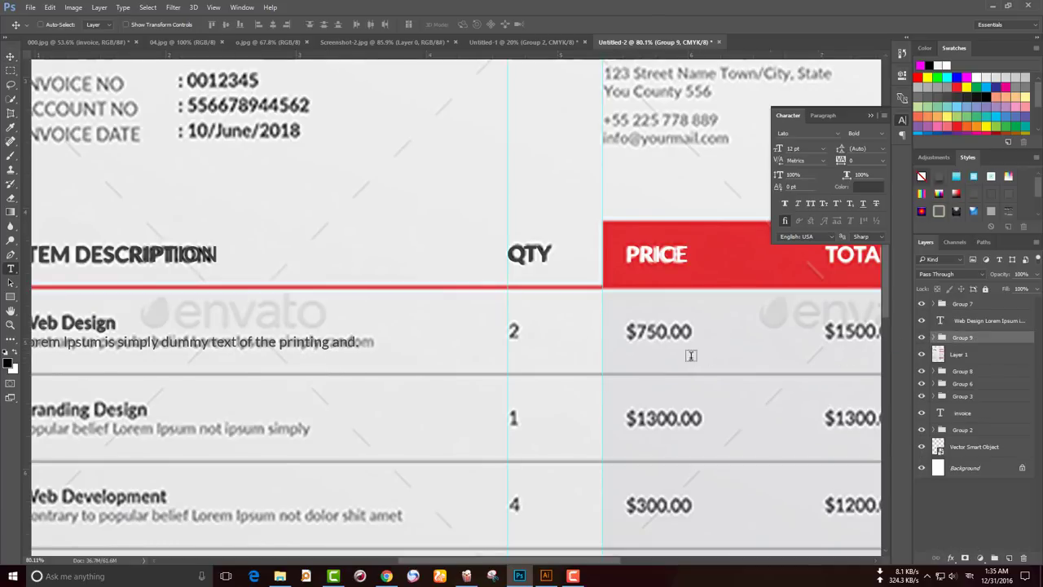
pyautogui.click(513, 328)
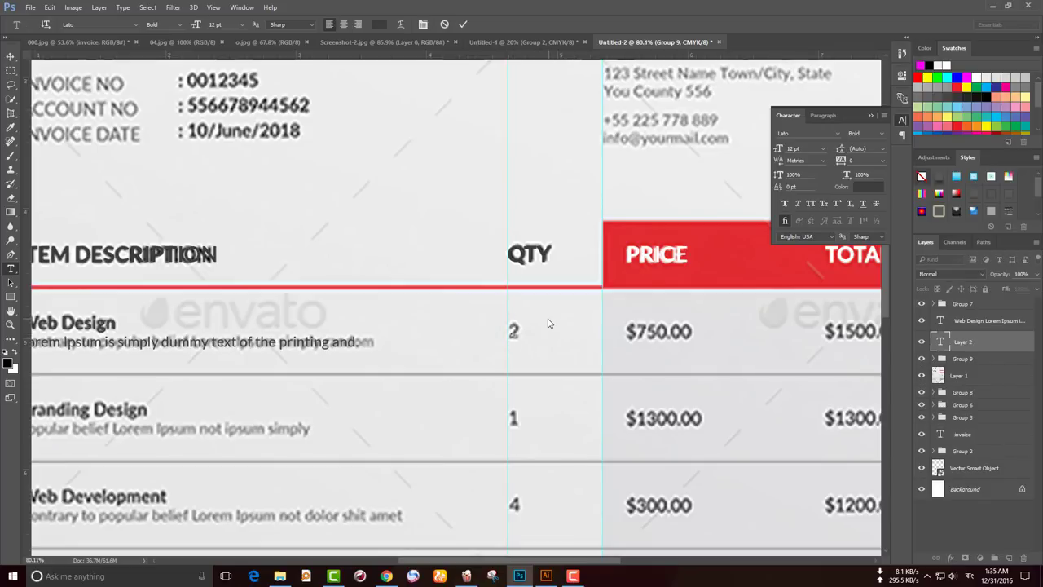
pyautogui.write('@')
pyautogui.press('BackSpace')
pyautogui.write('2')
pyautogui.click(463, 24)
pyautogui.press('v')
pyautogui.moveTo(588, 308)
pyautogui.mouseDown()
pyautogui.moveTo(556, 309)
pyautogui.moveTo(617, 340)
pyautogui.moveTo(696, 326)
pyautogui.mouseUp()
# Undo the typed 2 and duplicate the Web Design text into the QTY column
pyautogui.press('t')
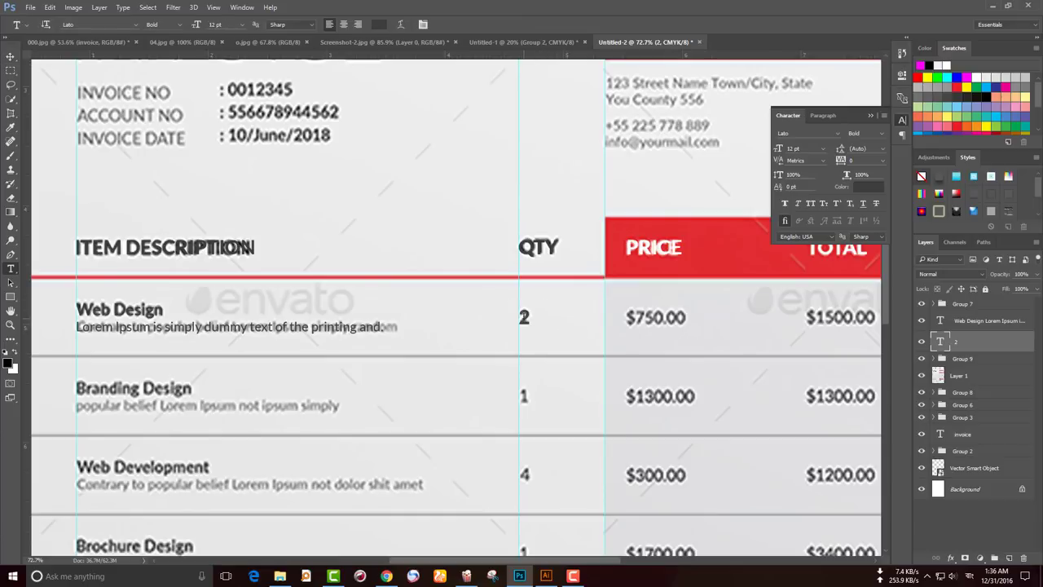
pyautogui.click(11, 56)
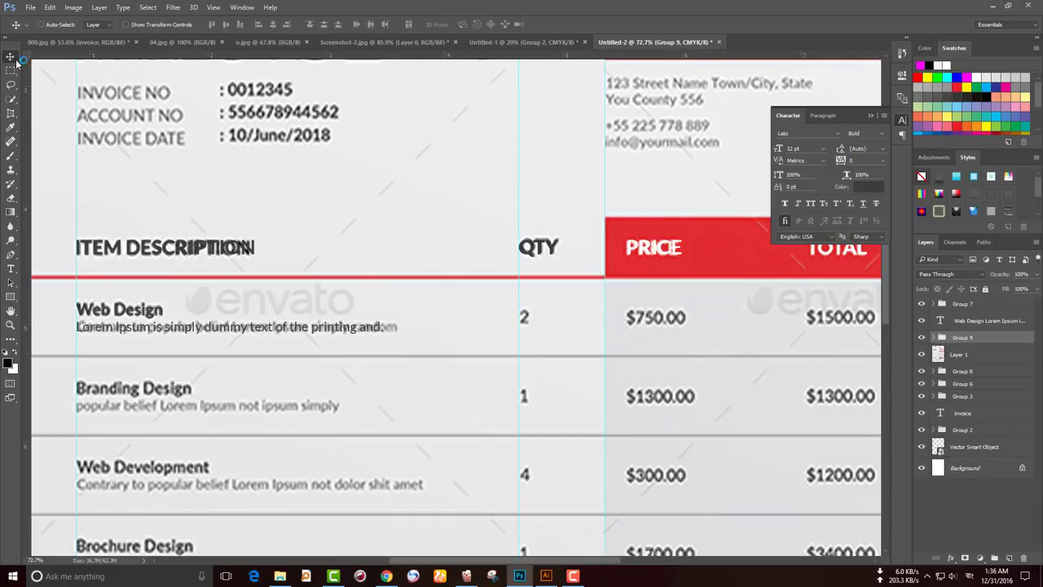
pyautogui.hotkey('ctrl', 'z')
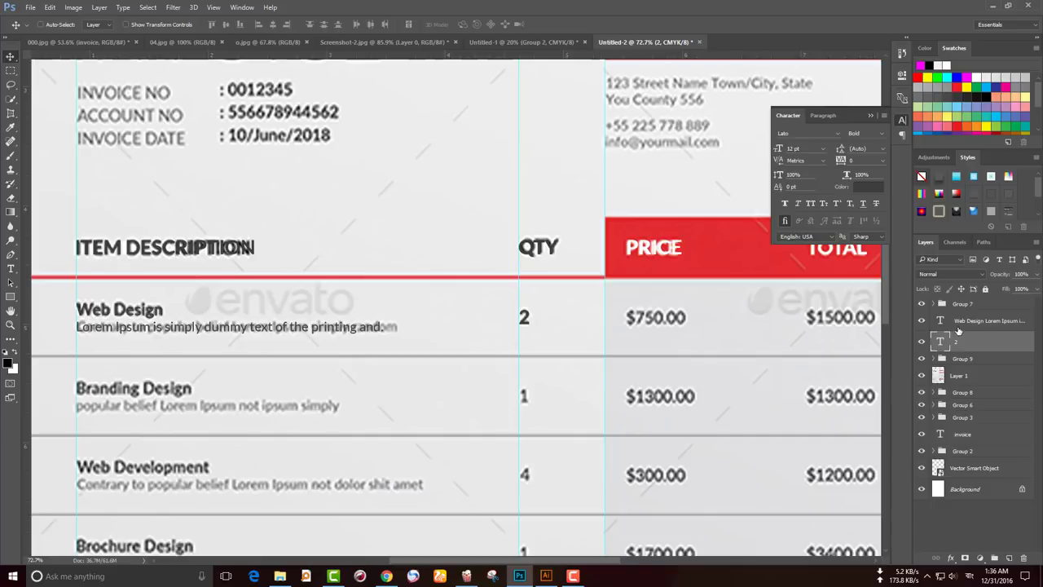
pyautogui.hotkey('ctrl', 'z')
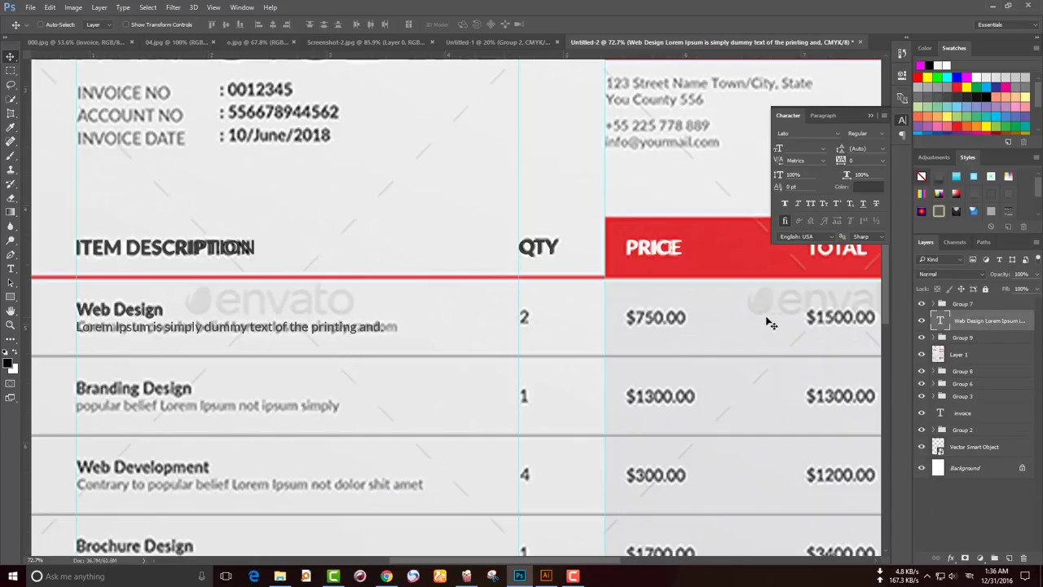
pyautogui.moveTo(458, 307)
pyautogui.mouseDown()
pyautogui.moveTo(542, 342)
pyautogui.moveTo(532, 310)
pyautogui.mouseUp()
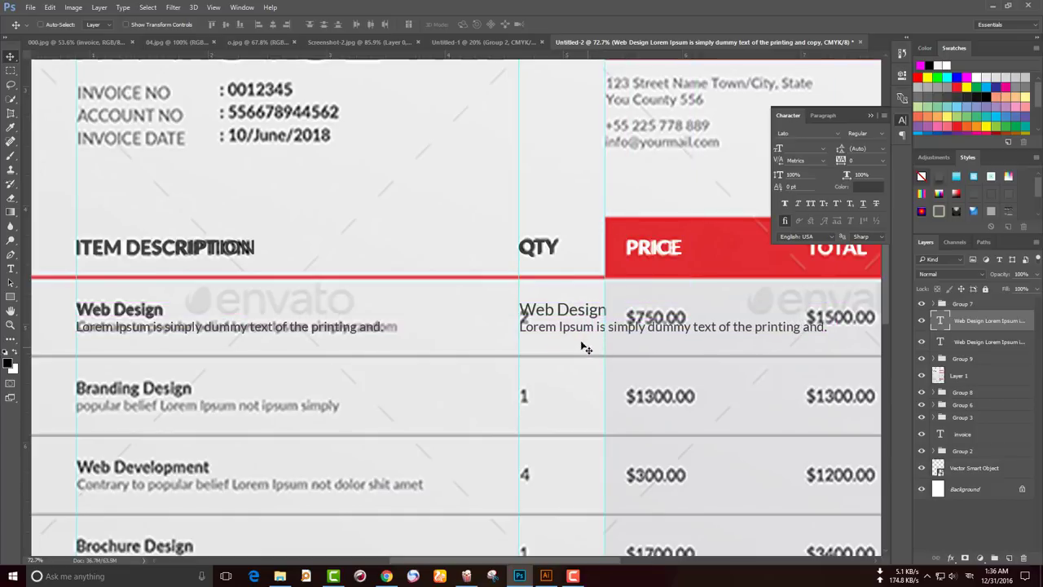
# Change the duplicate's text to 2 and centre it in the first QTY cell
pyautogui.scroll(2, 532, 309)
pyautogui.scroll(1, 534, 313)
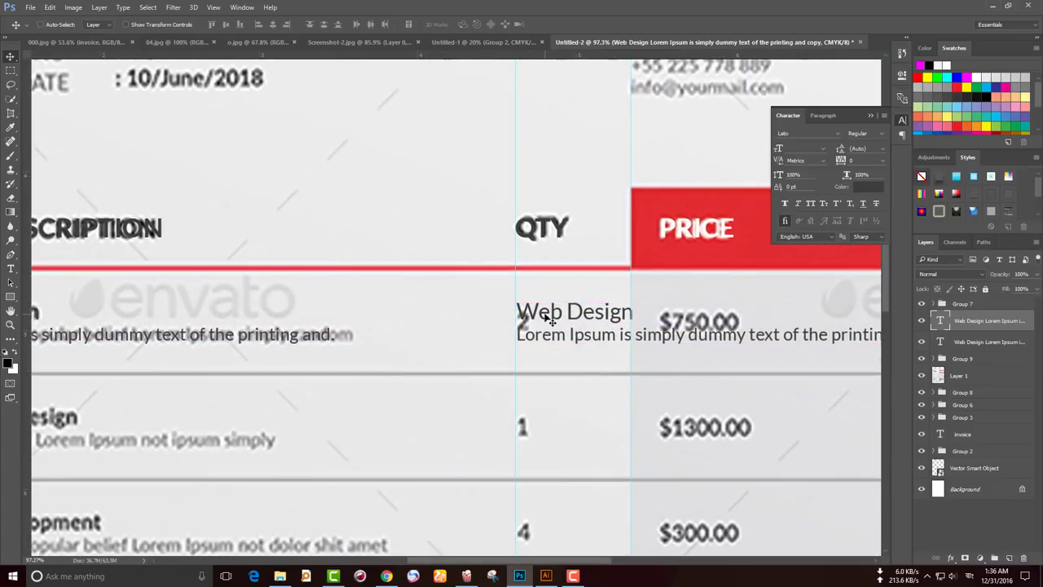
pyautogui.press('t')
pyautogui.click(540, 317)
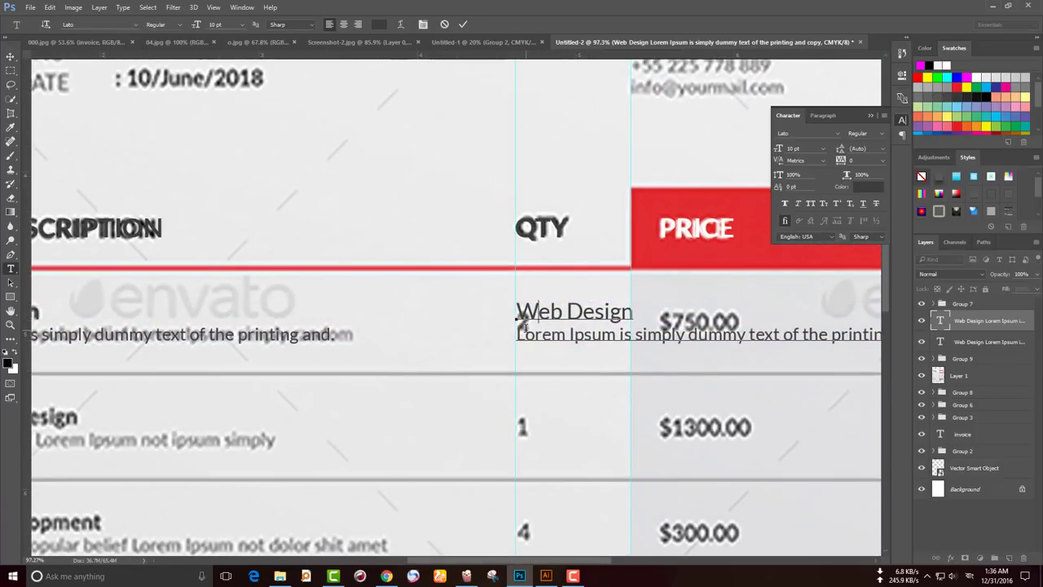
pyautogui.hotkey('ctrl', 'a')
pyautogui.write('2')
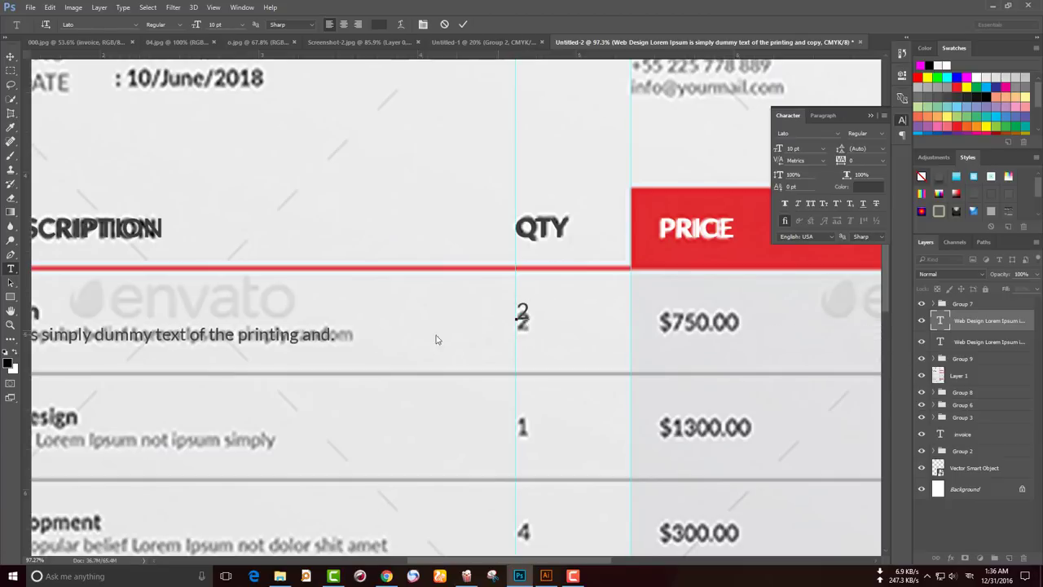
pyautogui.click(11, 56)
pyautogui.moveTo(522, 349); pyautogui.dragTo(536, 346)
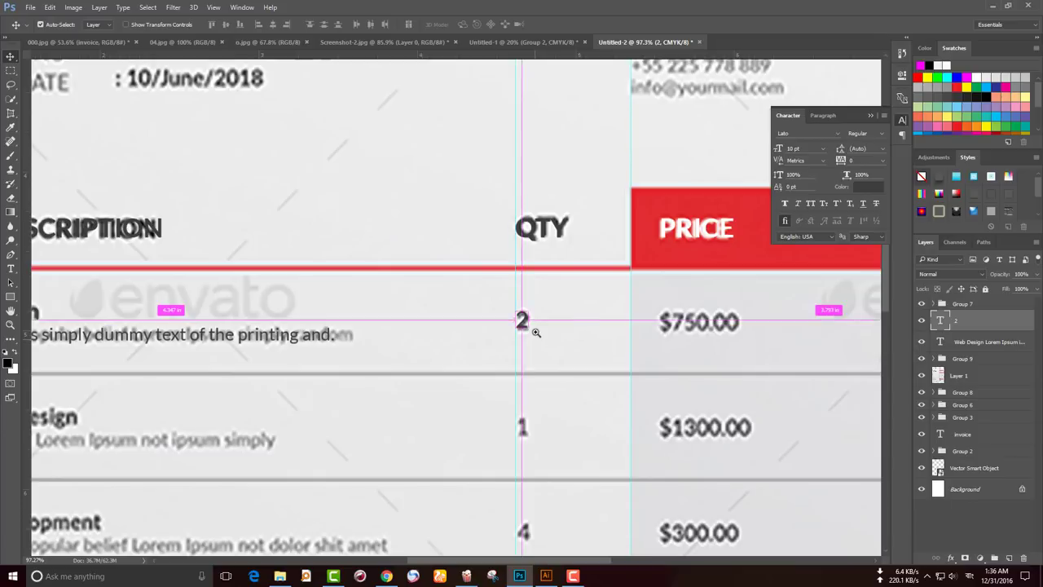
pyautogui.moveTo(534, 333); pyautogui.dragTo(565, 366)
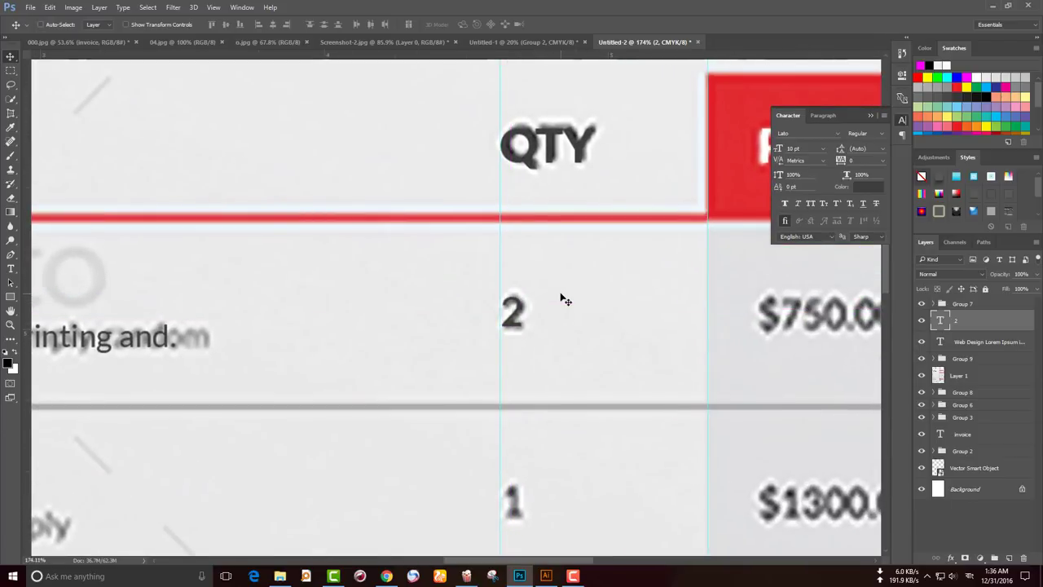
pyautogui.moveTo(565, 300); pyautogui.dragTo(565, 301)
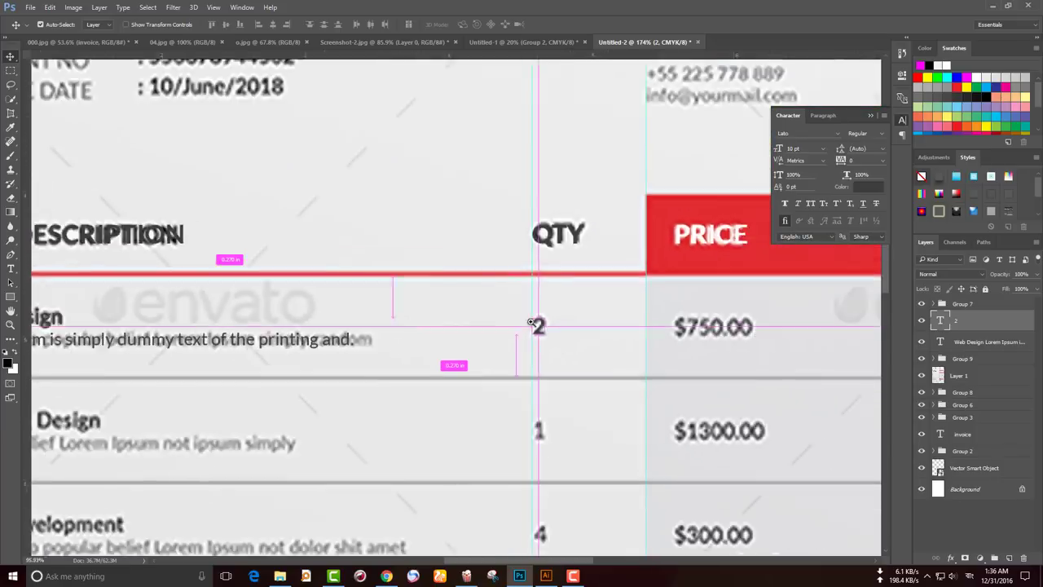
# Select the Web Design layer too and drop a vertical guide at PRICE's left edge
pyautogui.scroll(-5, 565, 291)
pyautogui.scroll(1, 566, 291)
pyautogui.keyDown('shift'); pyautogui.click(974, 342); pyautogui.keyUp('shift')
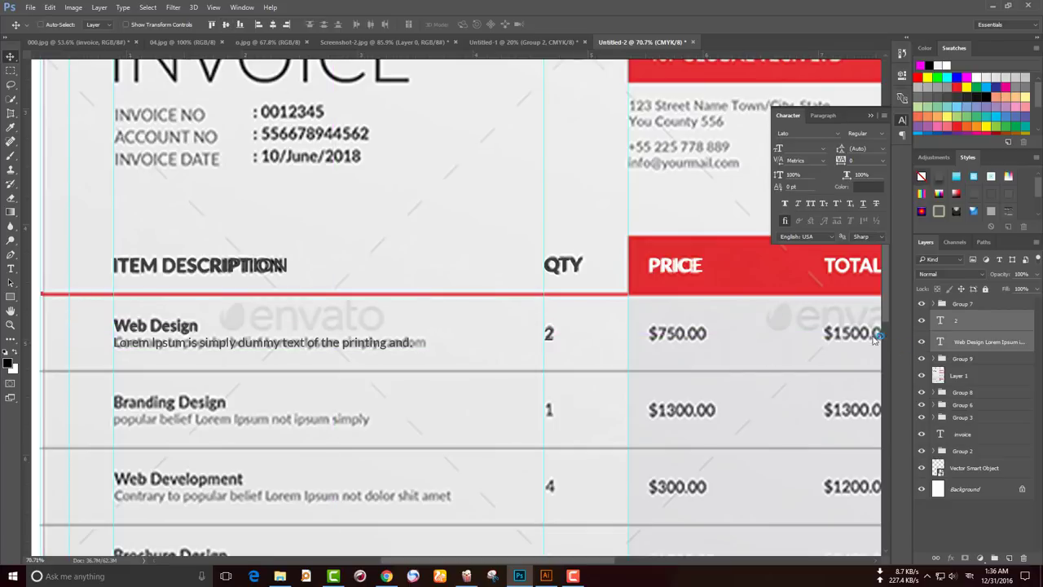
pyautogui.scroll(-2, 468, 340)
pyautogui.scroll(2, 796, 341)
pyautogui.scroll(3, 587, 330)
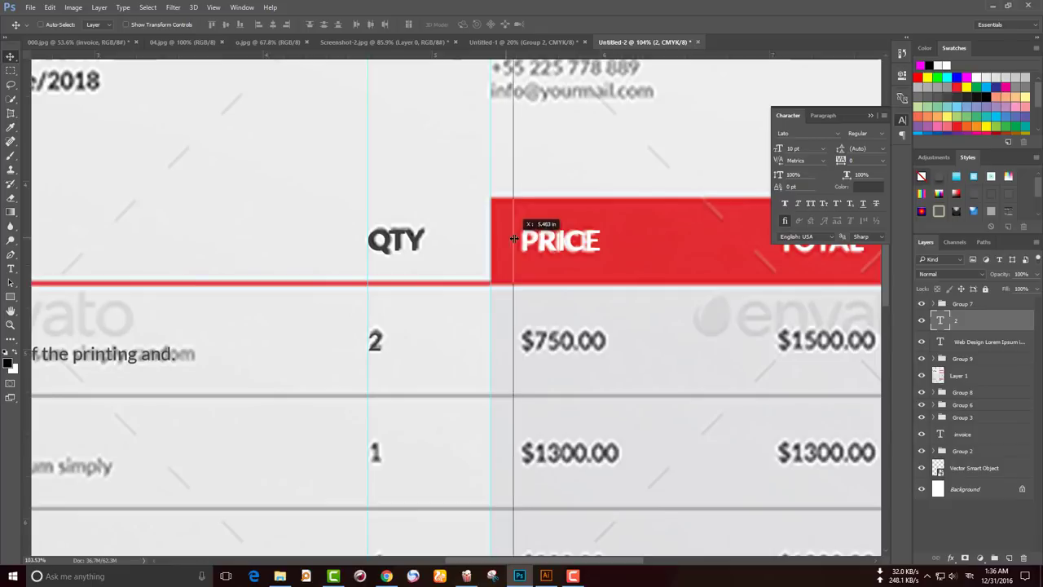
pyautogui.moveTo(23, 261); pyautogui.dragTo(522, 238)
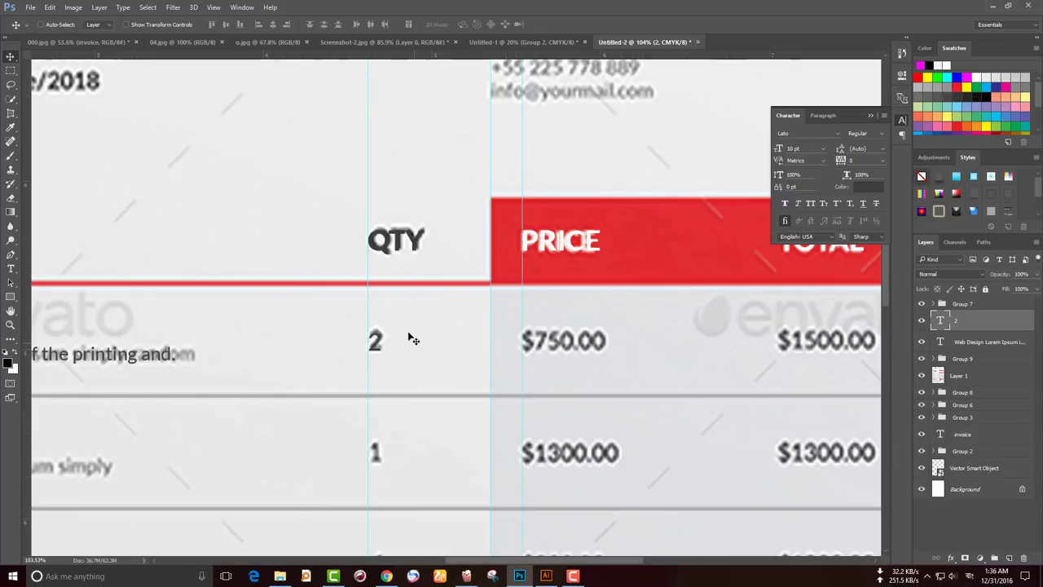
# Duplicate the 2 under PRICE as bold '$750.00', aligned with the quantity
pyautogui.moveTo(410, 337)
pyautogui.mouseDown()
pyautogui.moveTo(407, 326)
pyautogui.moveTo(550, 357)
pyautogui.mouseUp()
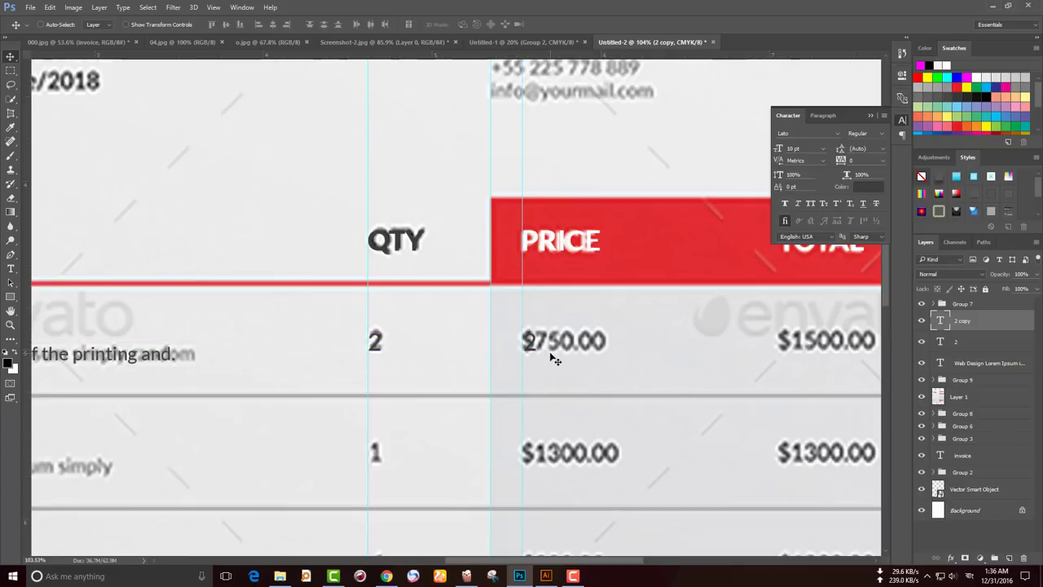
pyautogui.press('t')
pyautogui.doubleClick(528, 341)
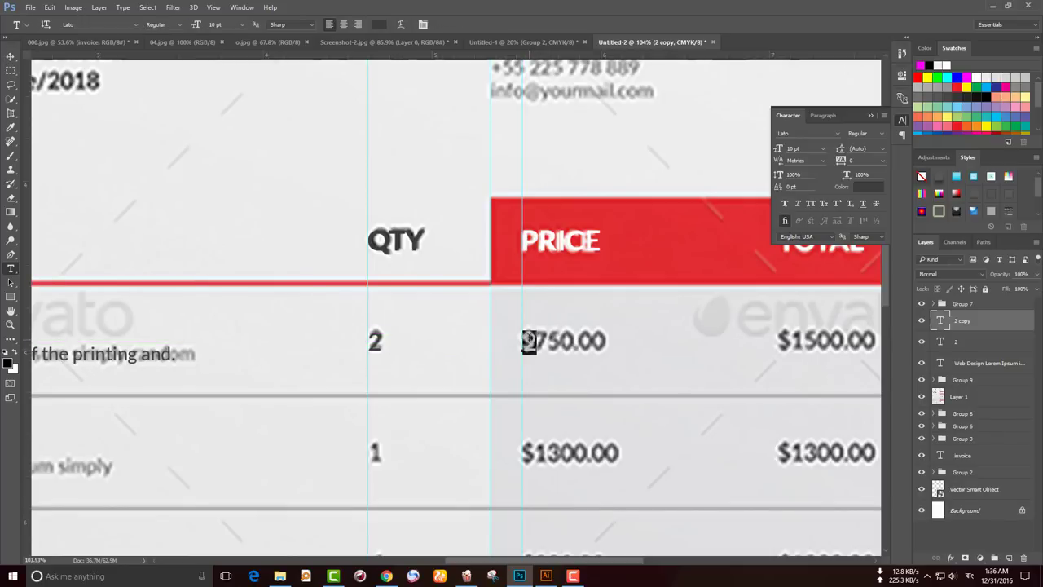
pyautogui.write('$')
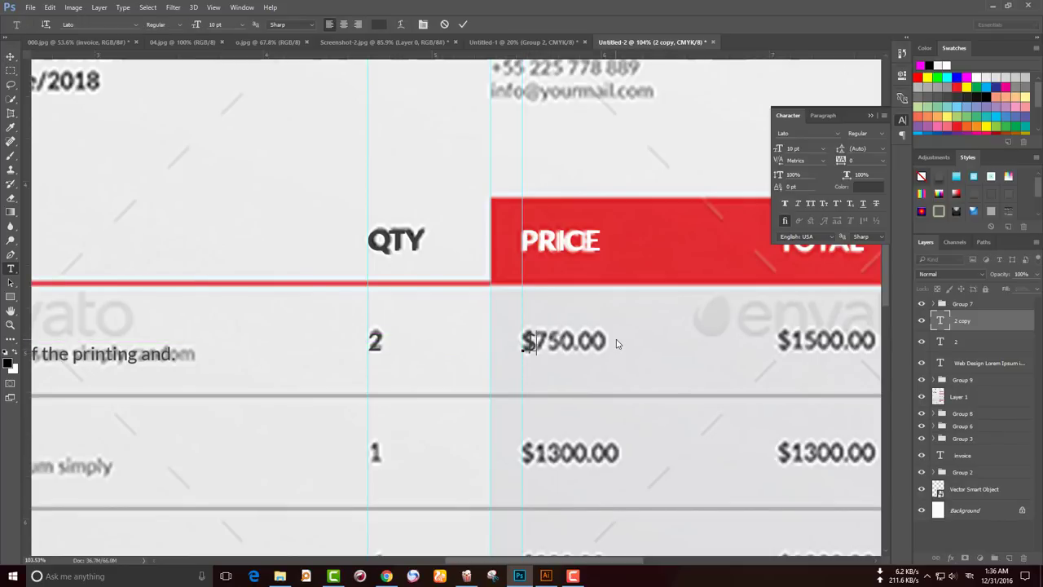
pyautogui.write('750')
pyautogui.write('.00')
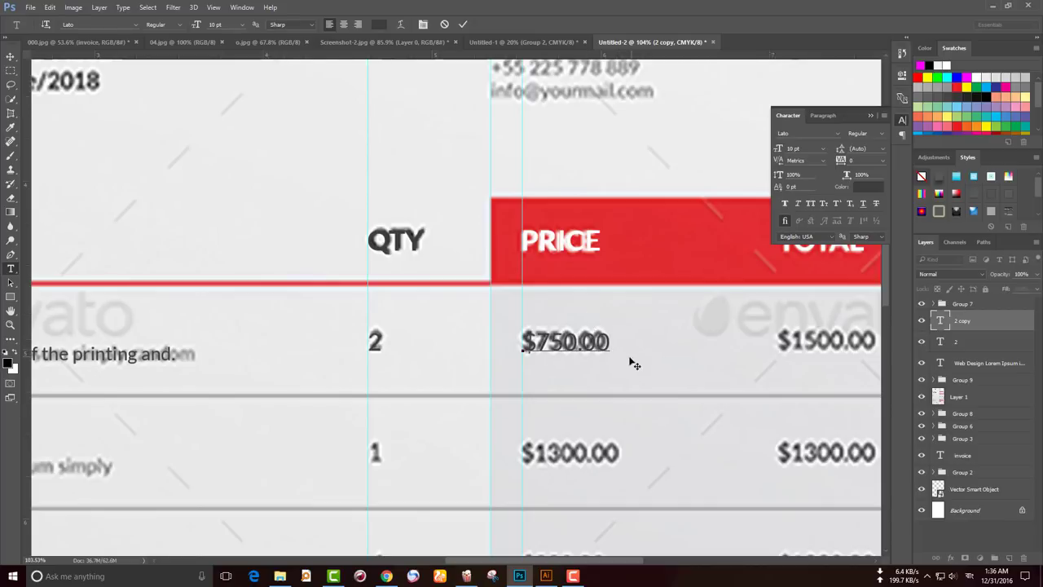
pyautogui.hotkey('ctrl', 'a')
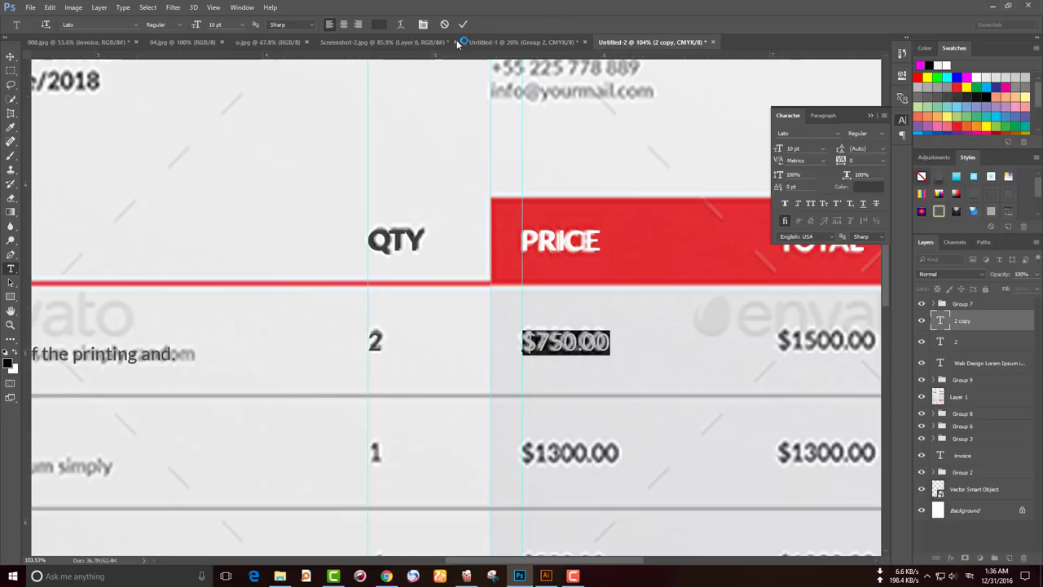
pyautogui.click(883, 133)
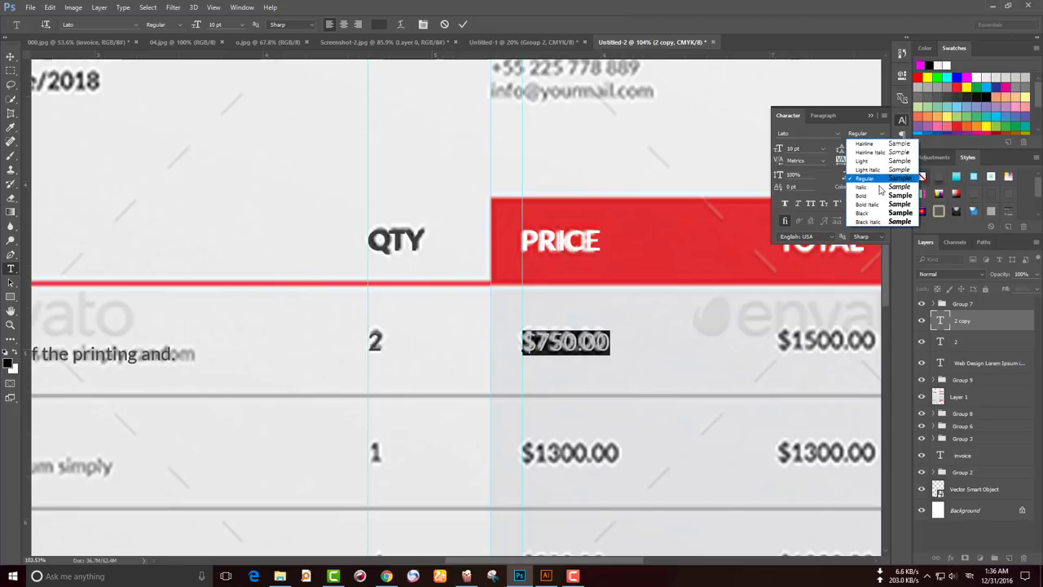
pyautogui.click(869, 196)
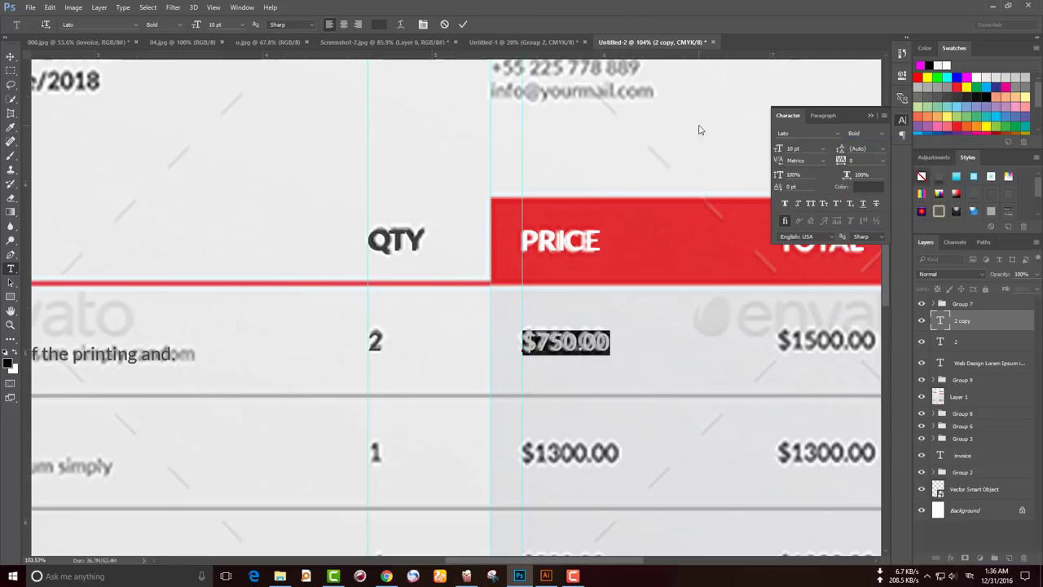
pyautogui.click(463, 24)
pyautogui.click(10, 59)
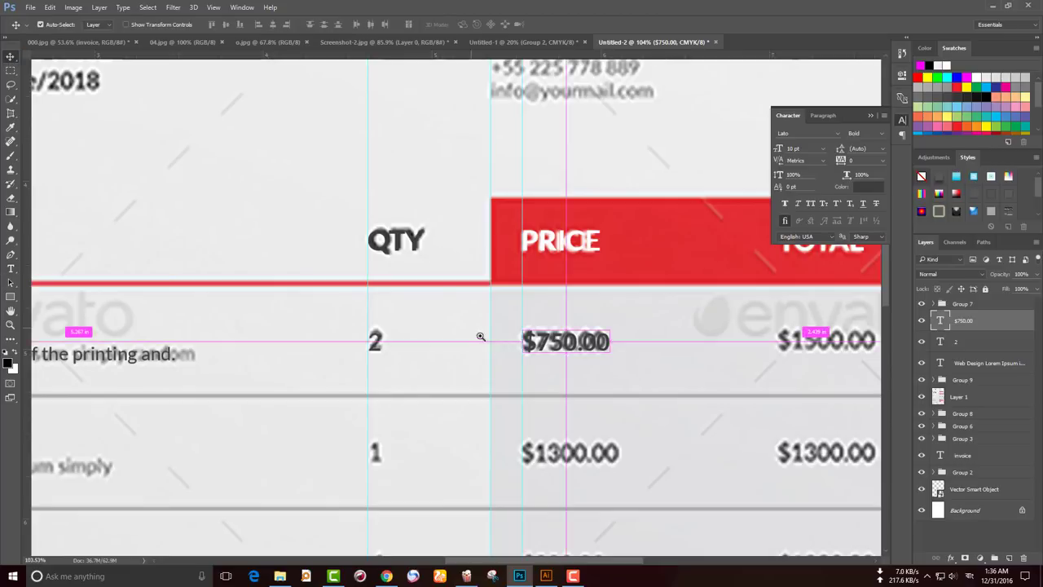
pyautogui.scroll(5, 573, 378)
pyautogui.moveTo(478, 337); pyautogui.dragTo(667, 373)
pyautogui.scroll(-5, 521, 340)
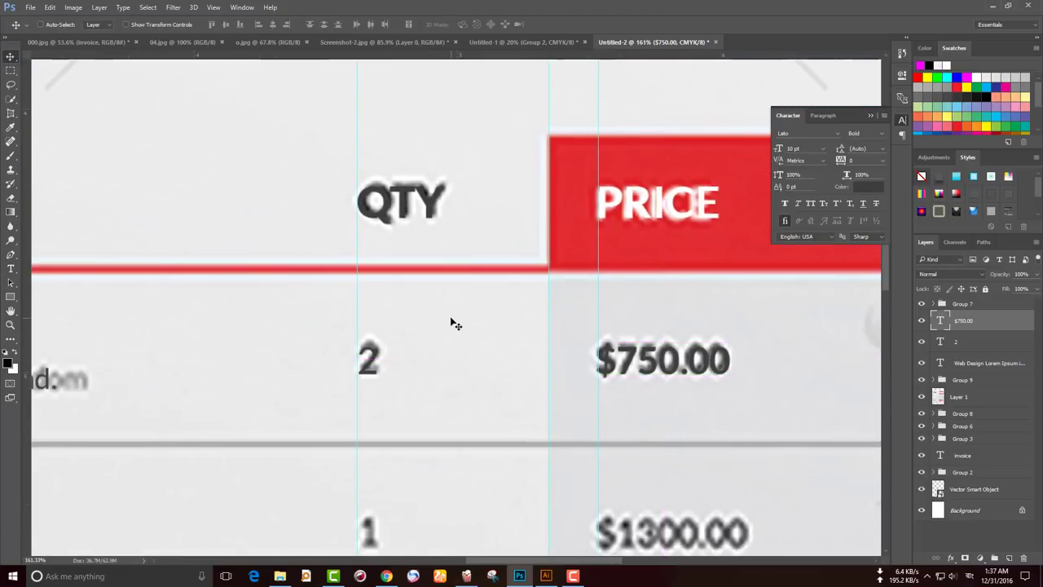
# Restyle the quantity 2 to Lato Bold and commit it
pyautogui.press('t')
pyautogui.click(368, 353)
pyautogui.doubleClick(368, 356)
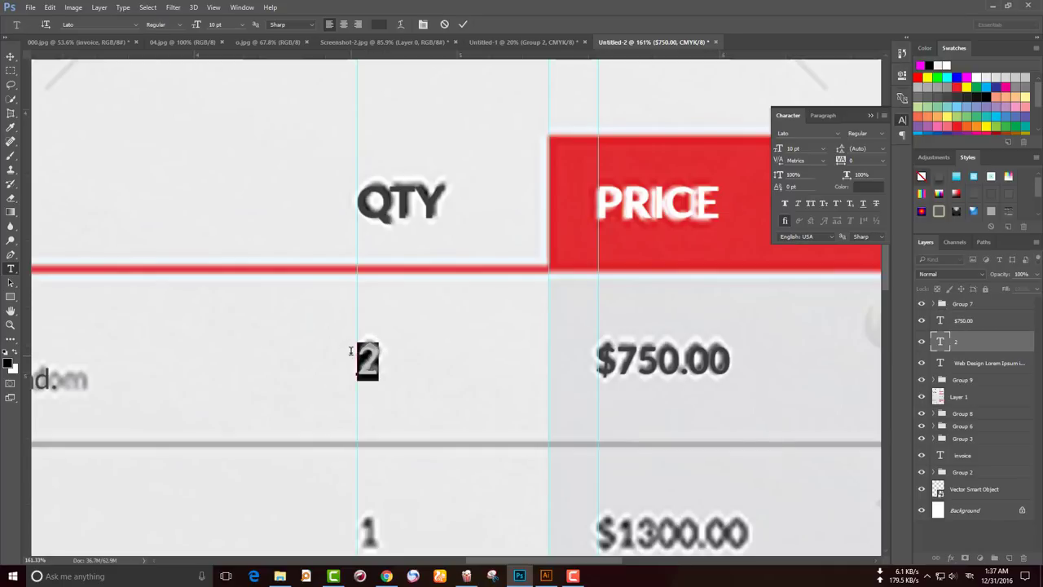
pyautogui.click(361, 330)
pyautogui.hotkey('ctrl', 'a')
pyautogui.click(884, 132)
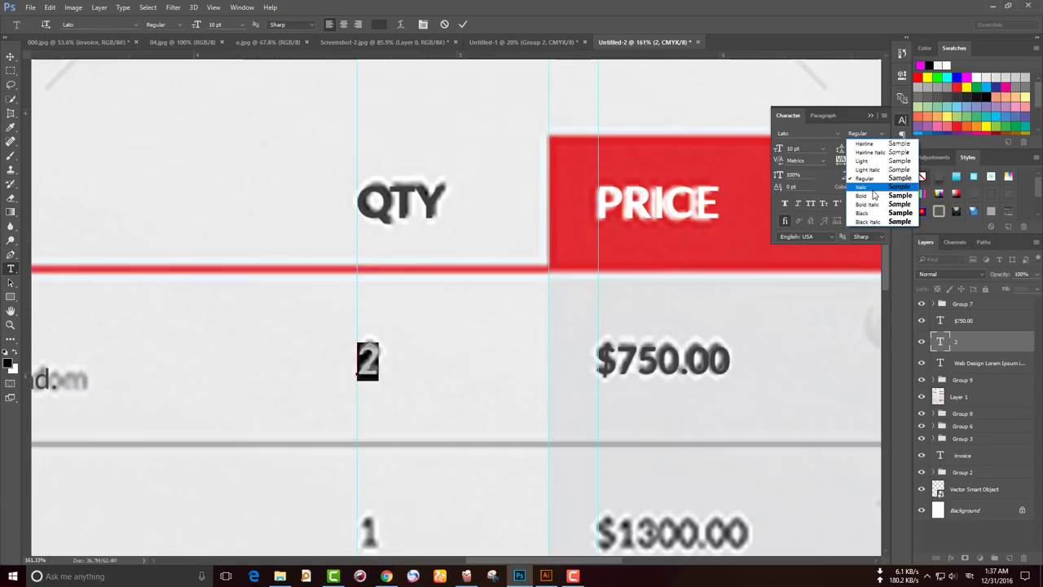
pyautogui.click(869, 196)
pyautogui.click(464, 24)
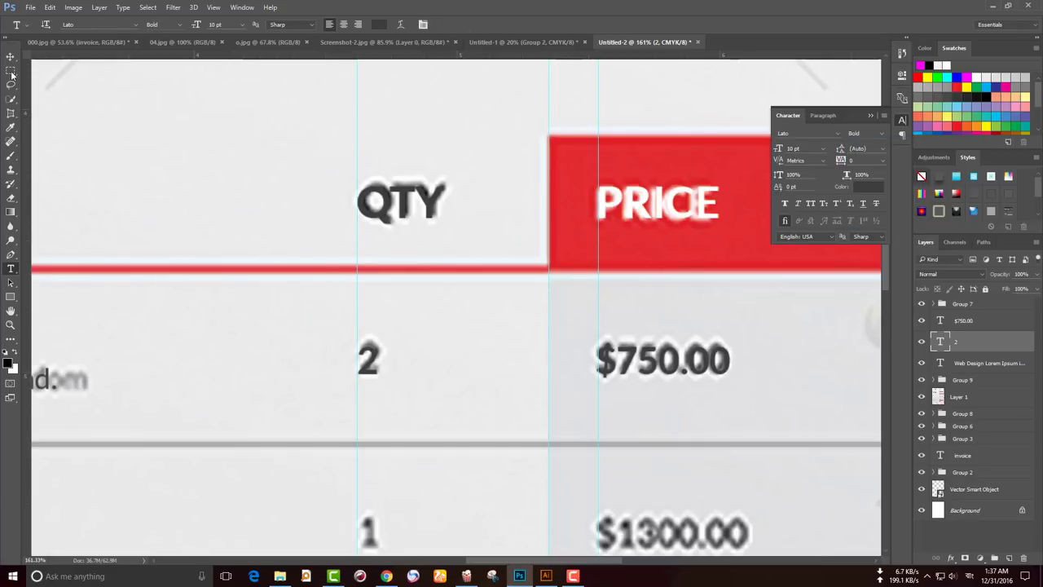
pyautogui.press('v')
pyautogui.scroll(-5, 450, 342)
# Duplicate the $750.00 price text into the TOTAL column of the first item row
pyautogui.scroll(4, 748, 389)
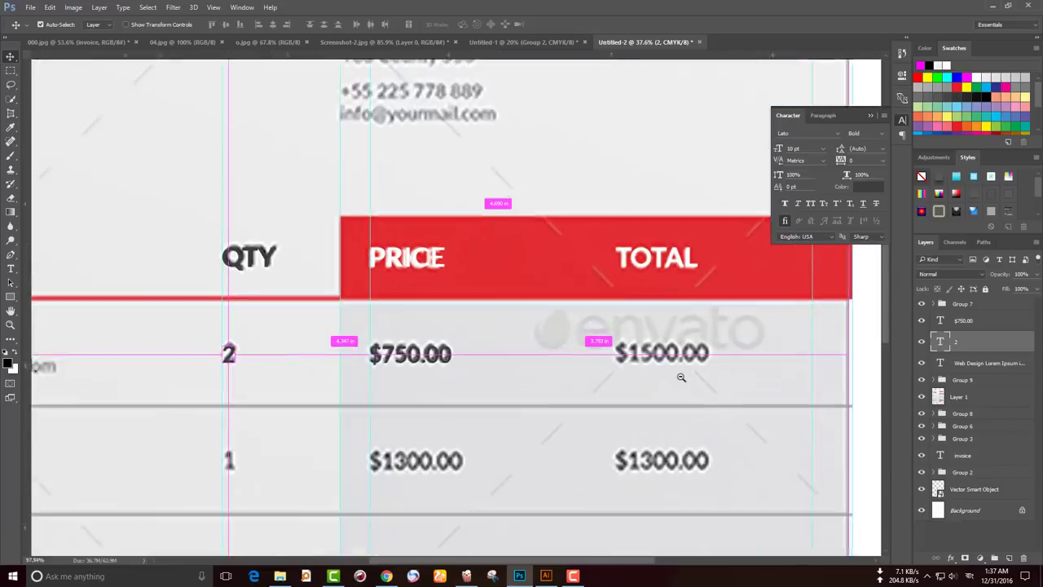
pyautogui.scroll(1, 683, 373)
pyautogui.click(373, 363)
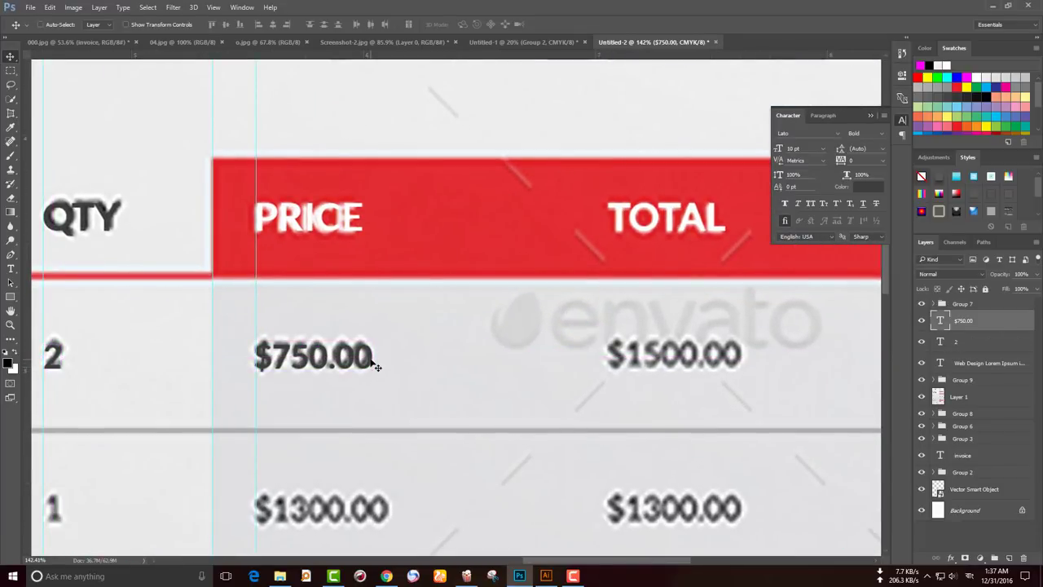
pyautogui.moveTo(373, 363)
pyautogui.mouseDown()
pyautogui.moveTo(378, 353)
pyautogui.moveTo(690, 366)
pyautogui.mouseUp()
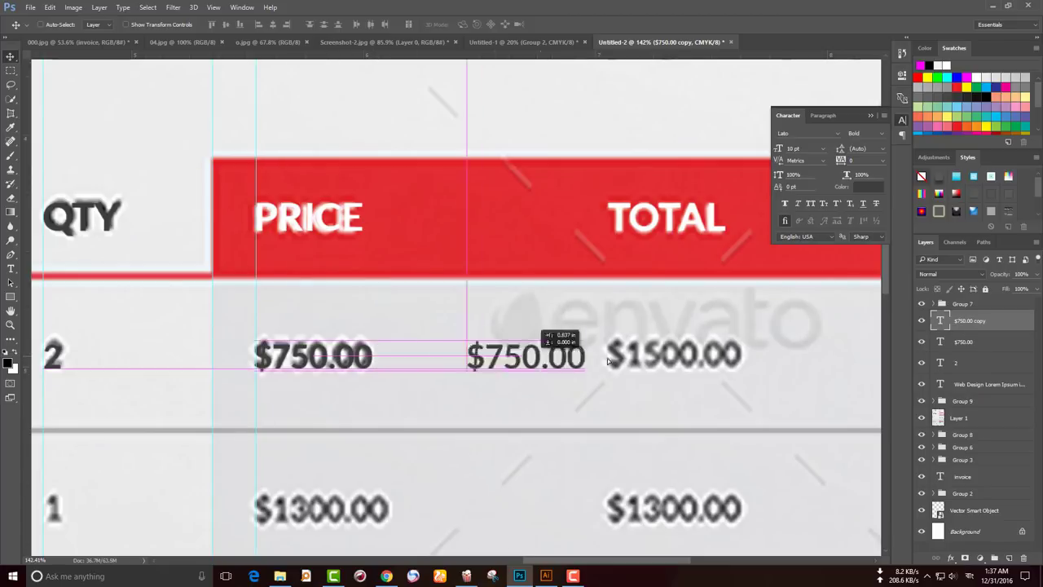
# Change the copied text to $1500.00, commit it, and select the first row's text layers
pyautogui.press('t')
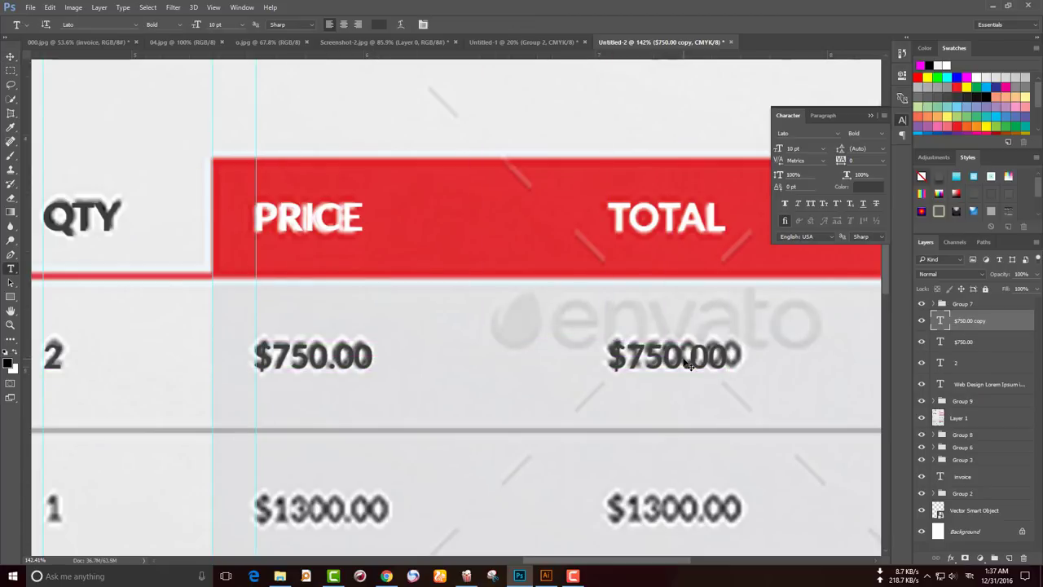
pyautogui.click(646, 355)
pyautogui.moveTo(645, 356); pyautogui.dragTo(810, 344)
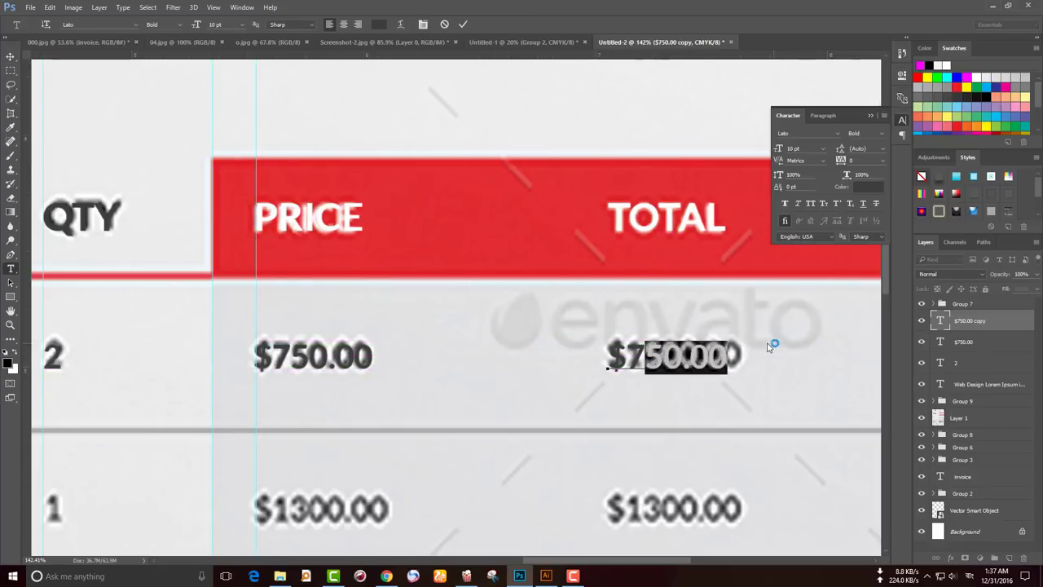
pyautogui.moveTo(738, 351); pyautogui.dragTo(626, 356)
pyautogui.write('1500.00')
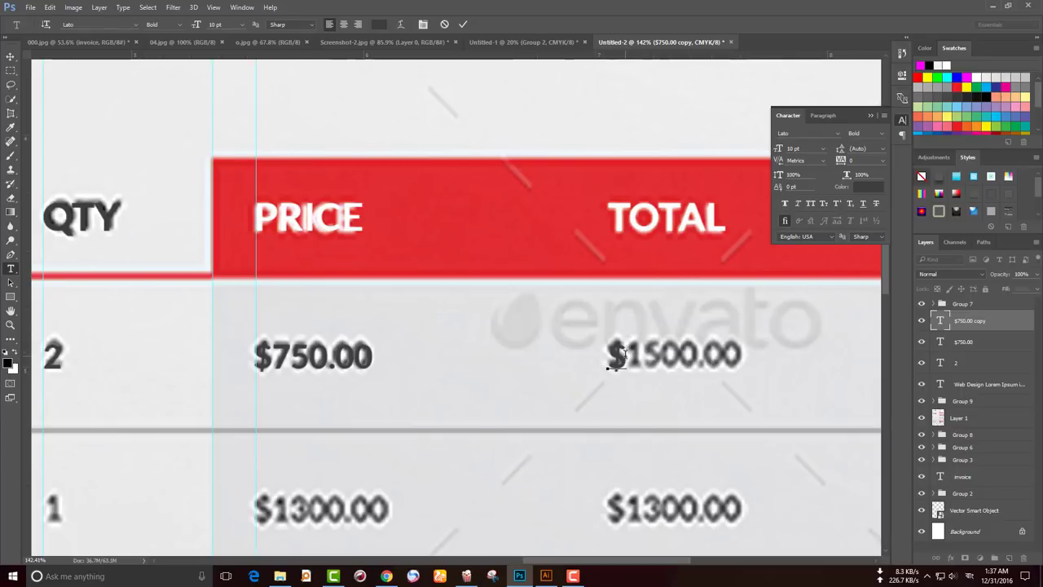
pyautogui.hotkey('shift', 'Right')
pyautogui.hotkey('shift', 'Right')
pyautogui.hotkey('shift', 'Right')
pyautogui.hotkey('shift', 'Right')
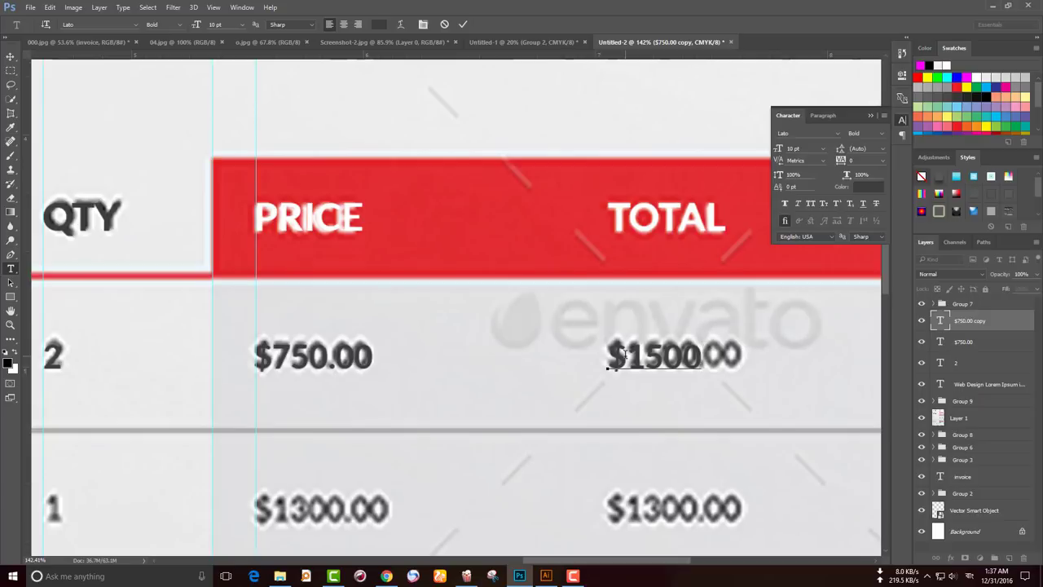
pyautogui.click(11, 56)
pyautogui.scroll(-4, 457, 308)
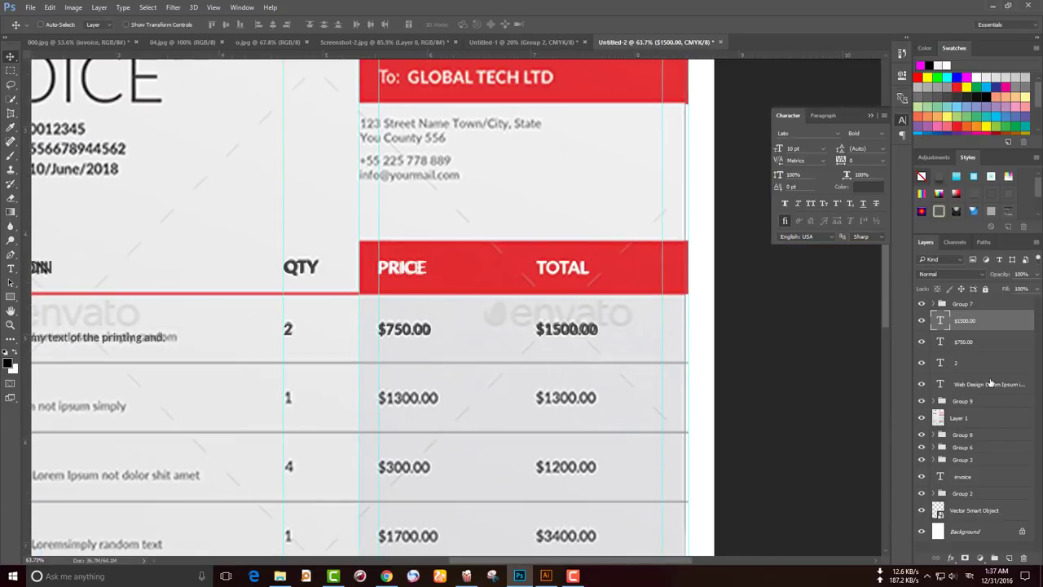
pyautogui.keyDown('shift'); pyautogui.click(991, 383); pyautogui.keyUp('shift')
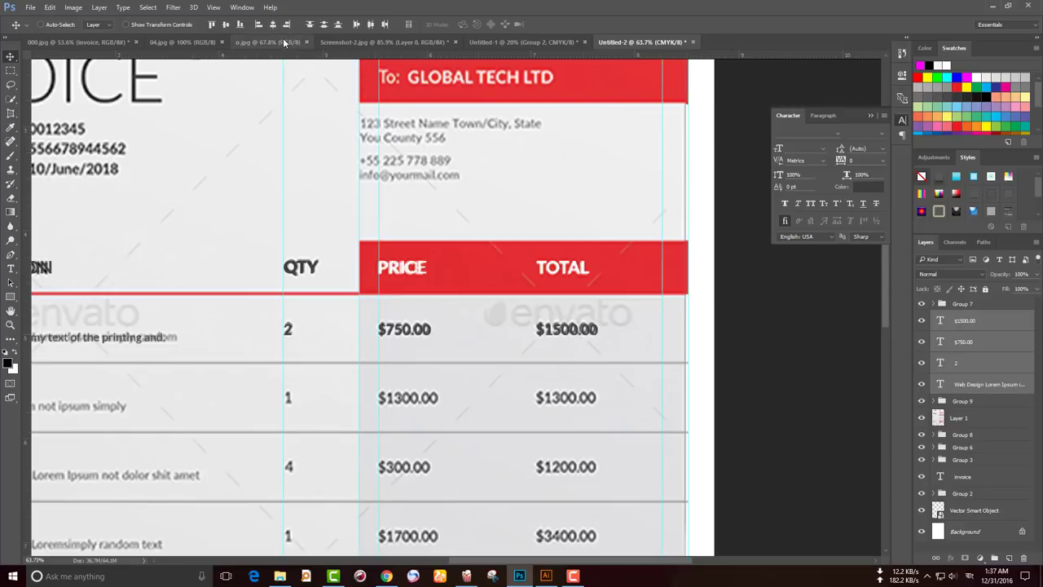
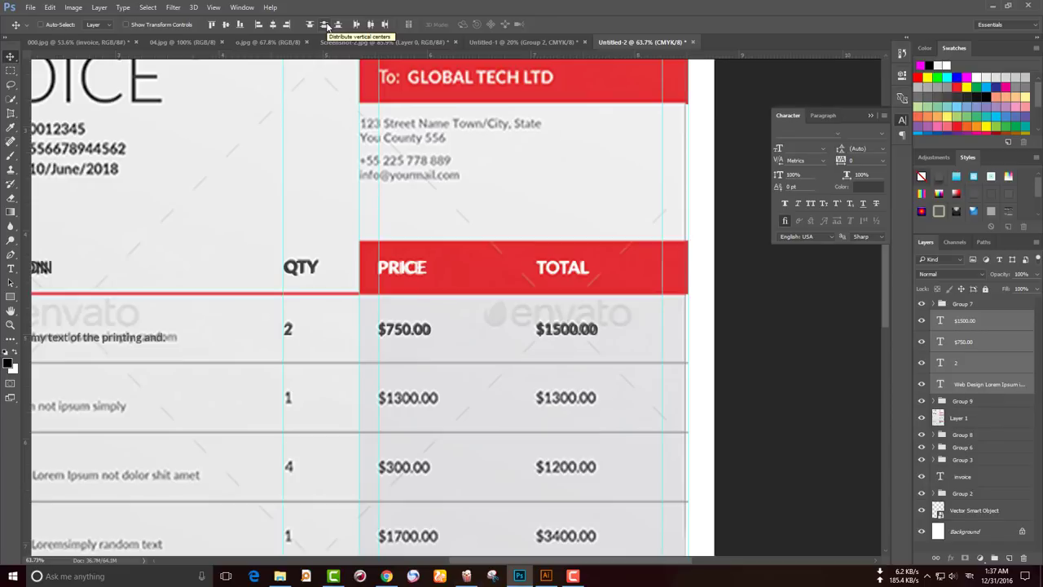
# Group the Web Design row's four text layers into Group 10 and toggle its visibility to check it
pyautogui.click(324, 25)
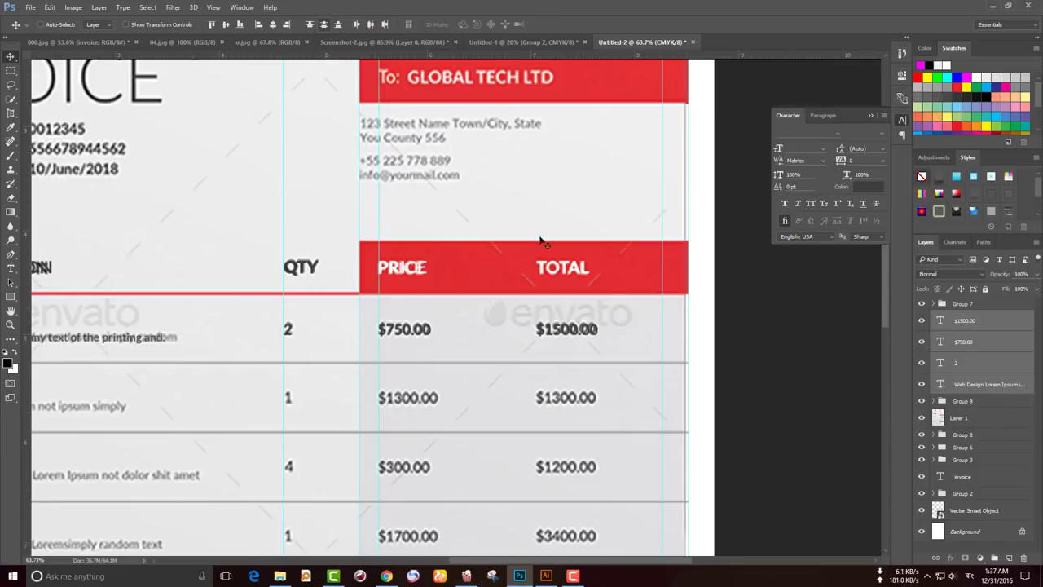
pyautogui.scroll(-3, 264, 316)
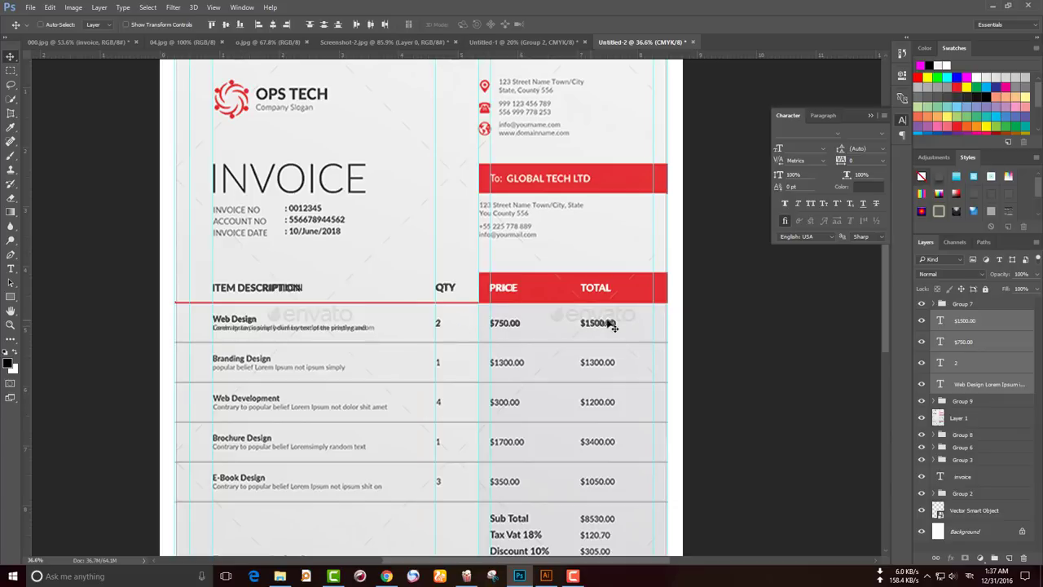
pyautogui.scroll(2, 611, 326)
pyautogui.scroll(1, 639, 340)
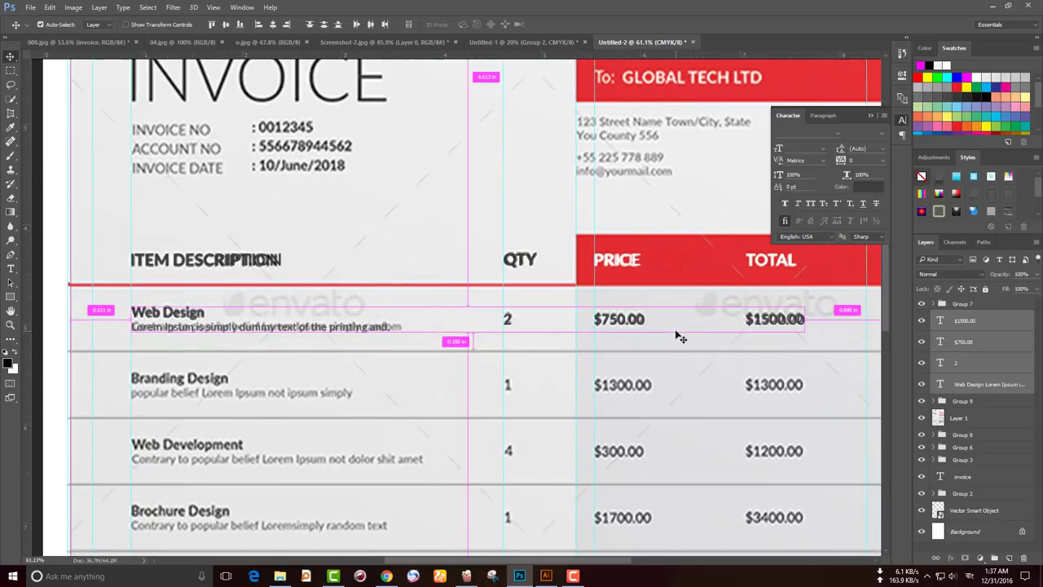
pyautogui.hotkey('ctrl', 'g')
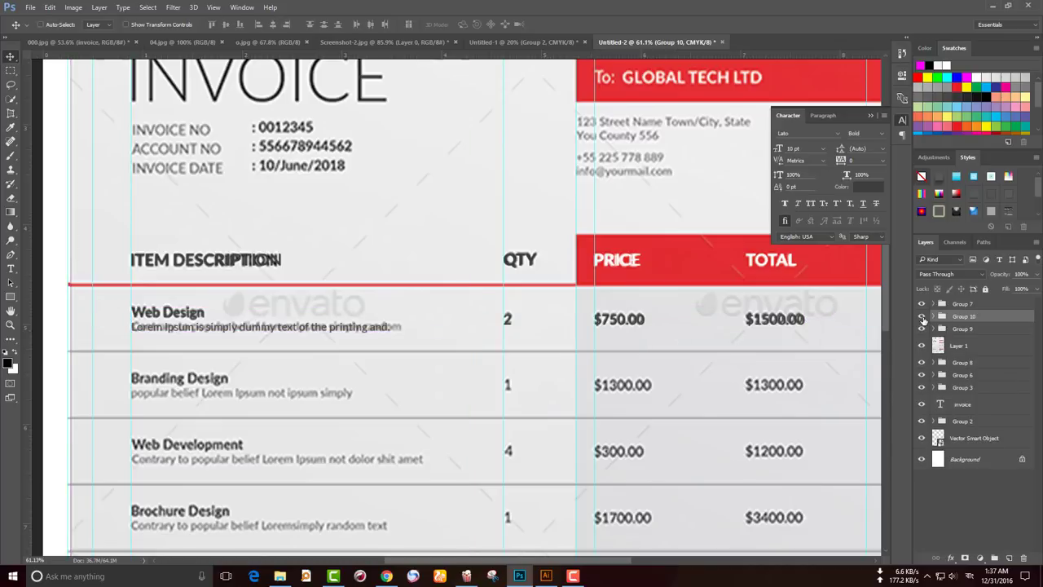
pyautogui.click(921, 317)
pyautogui.click(922, 317)
pyautogui.click(922, 316)
pyautogui.click(922, 316)
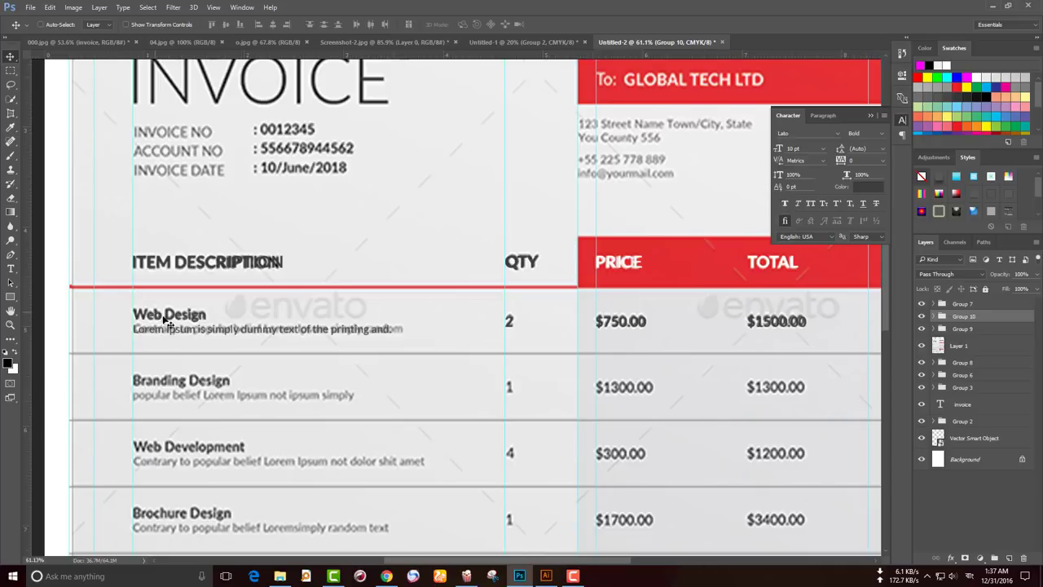
pyautogui.scroll(3, 171, 316)
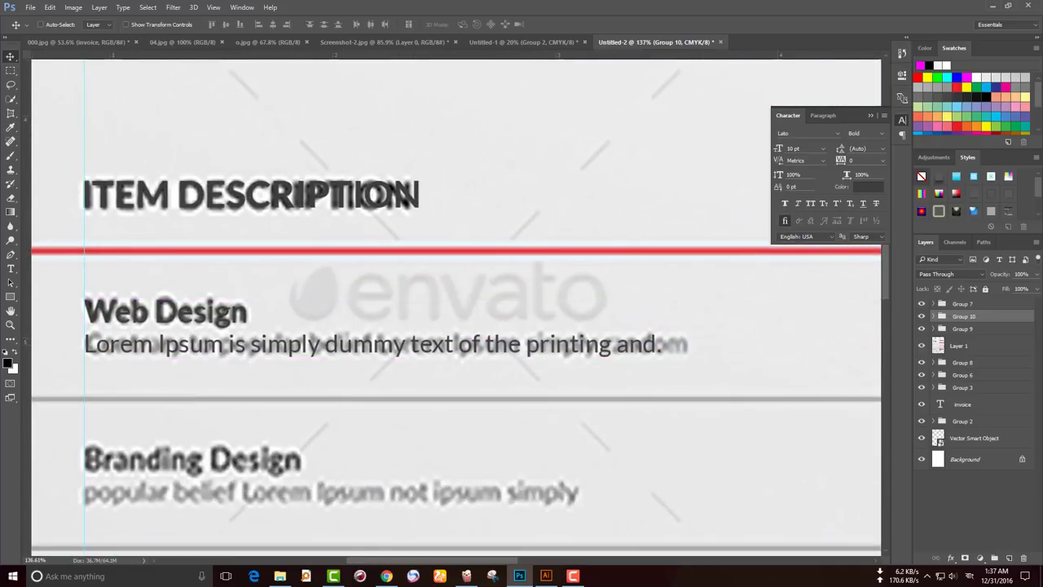
# Vertically centre the Web Design group within a marquee drawn over that row
pyautogui.click(11, 71)
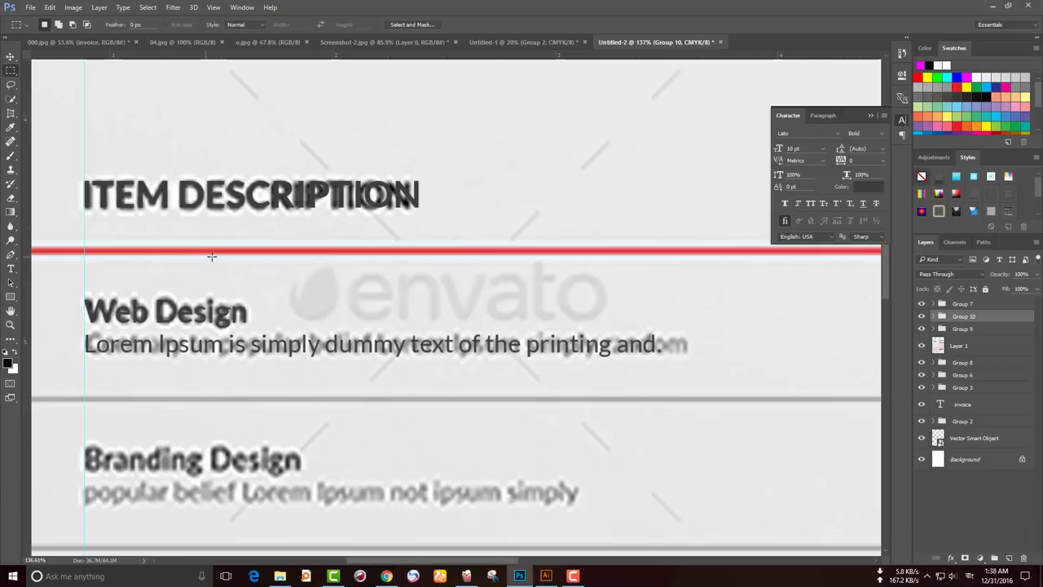
pyautogui.moveTo(205, 255); pyautogui.dragTo(413, 397)
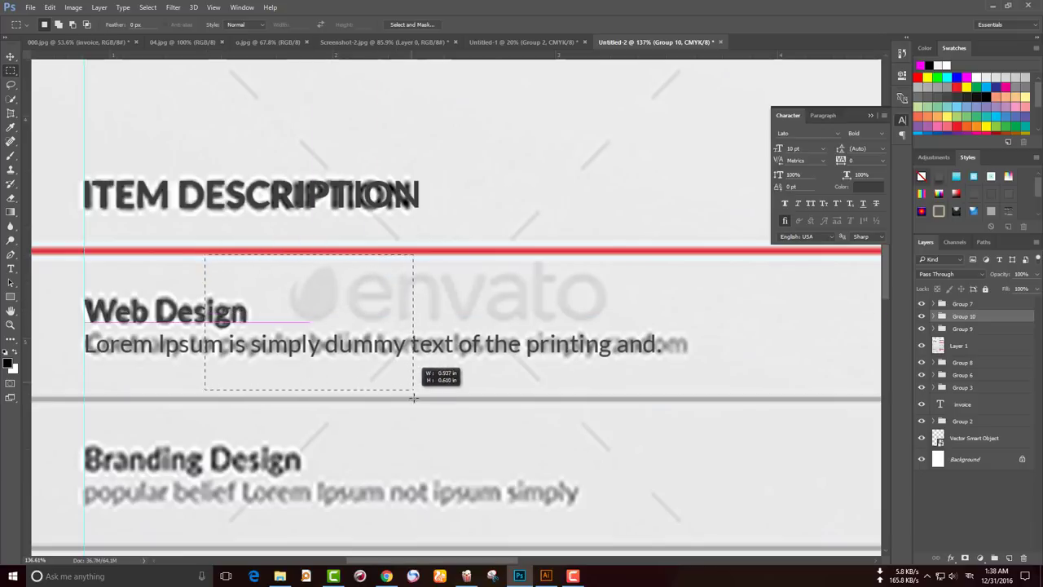
pyautogui.moveTo(413, 397); pyautogui.dragTo(415, 397)
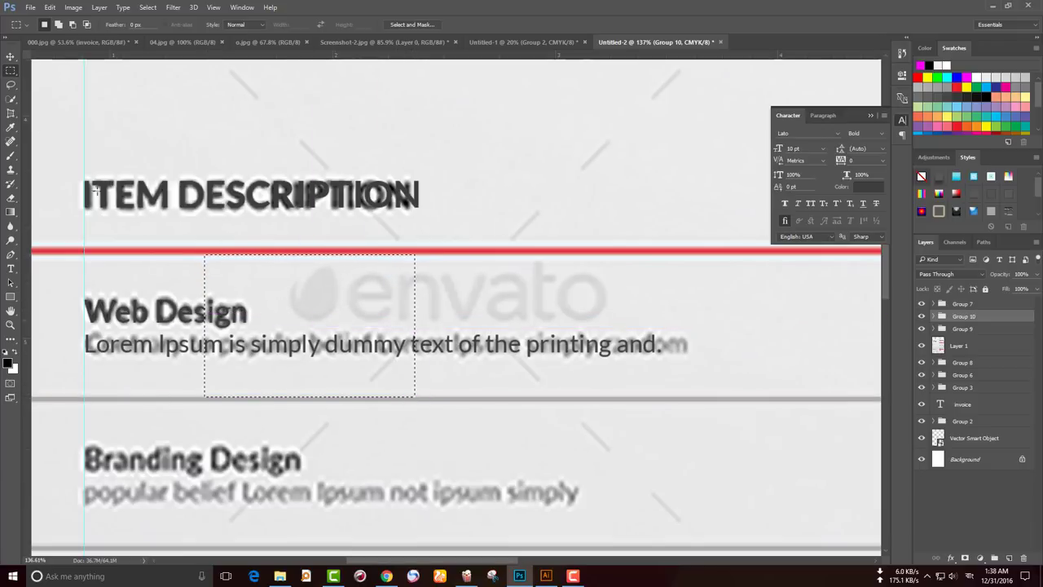
pyautogui.click(11, 57)
pyautogui.click(225, 25)
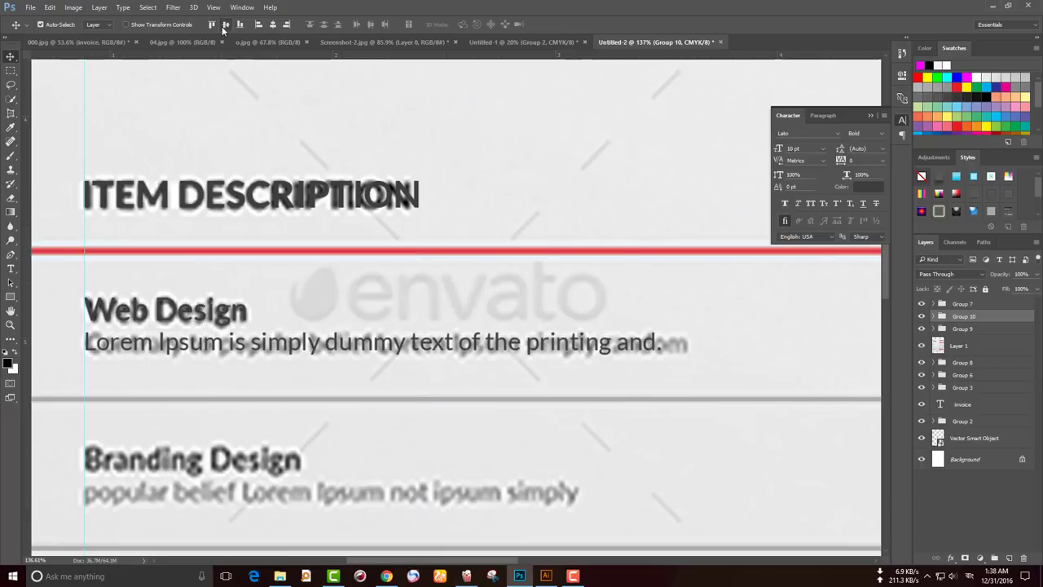
pyautogui.scroll(-2, 326, 361)
# Duplicate the Web Design group and place the copy on the Branding Design row
pyautogui.scroll(1, 365, 383)
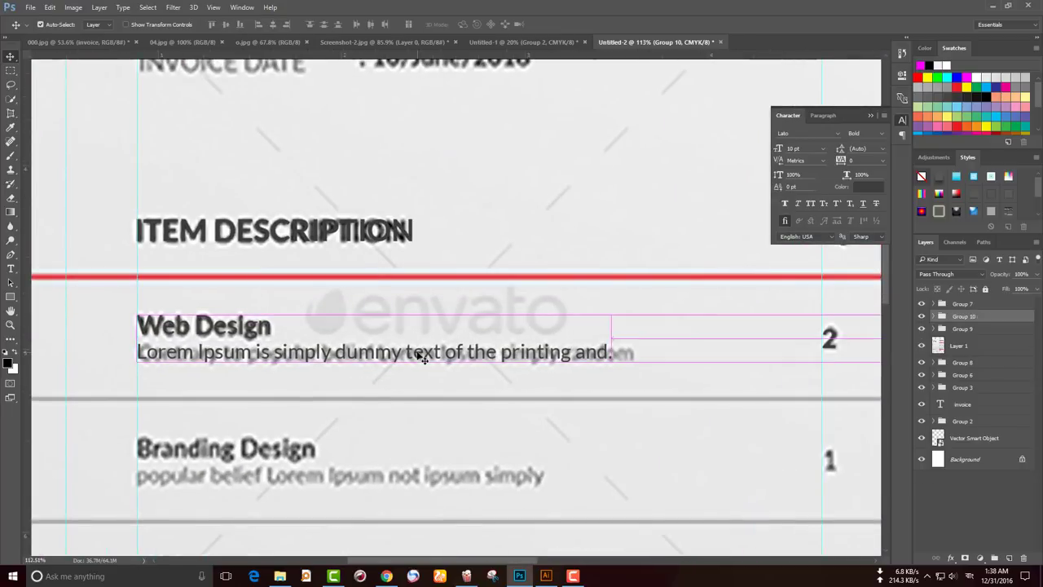
pyautogui.hotkey('ctrl', 'j')
pyautogui.moveTo(424, 346); pyautogui.dragTo(418, 480)
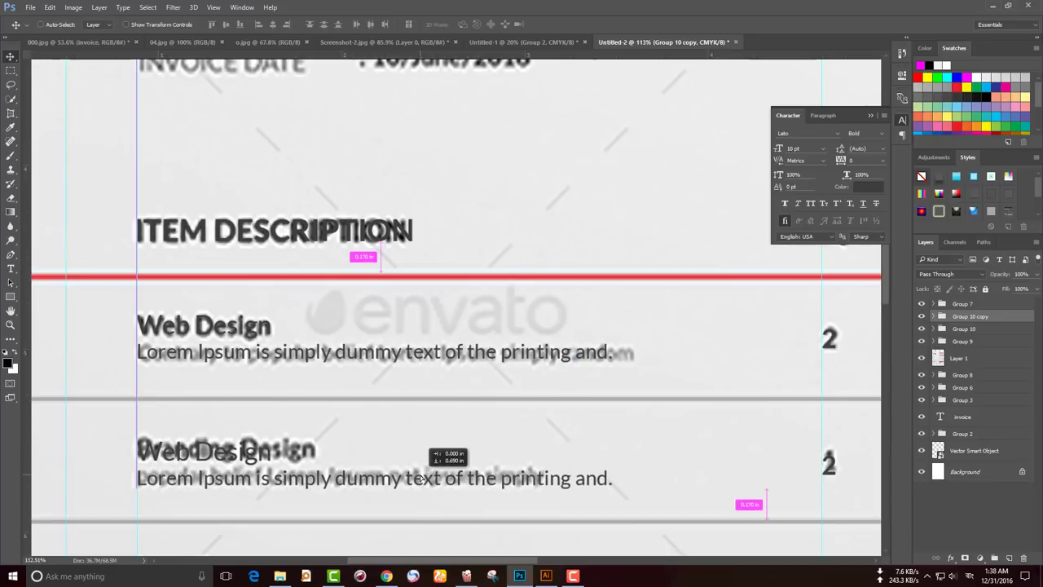
pyautogui.moveTo(420, 481); pyautogui.dragTo(420, 477)
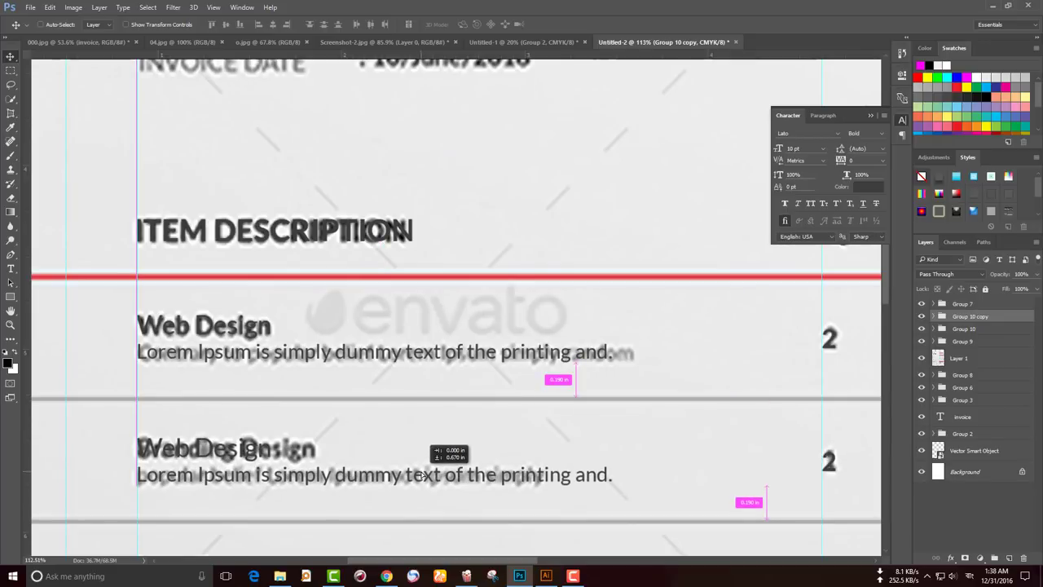
pyautogui.scroll(-5, 454, 438)
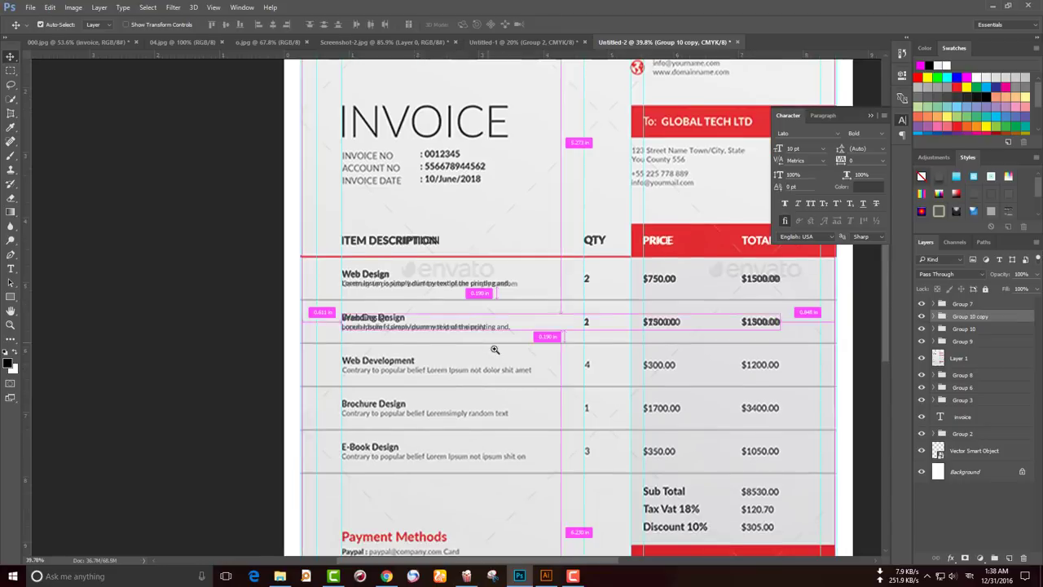
pyautogui.scroll(3, 495, 349)
# Place further copies on the Web Development, Brochure Design and E-Book Design rows
pyautogui.moveTo(491, 365); pyautogui.dragTo(490, 365)
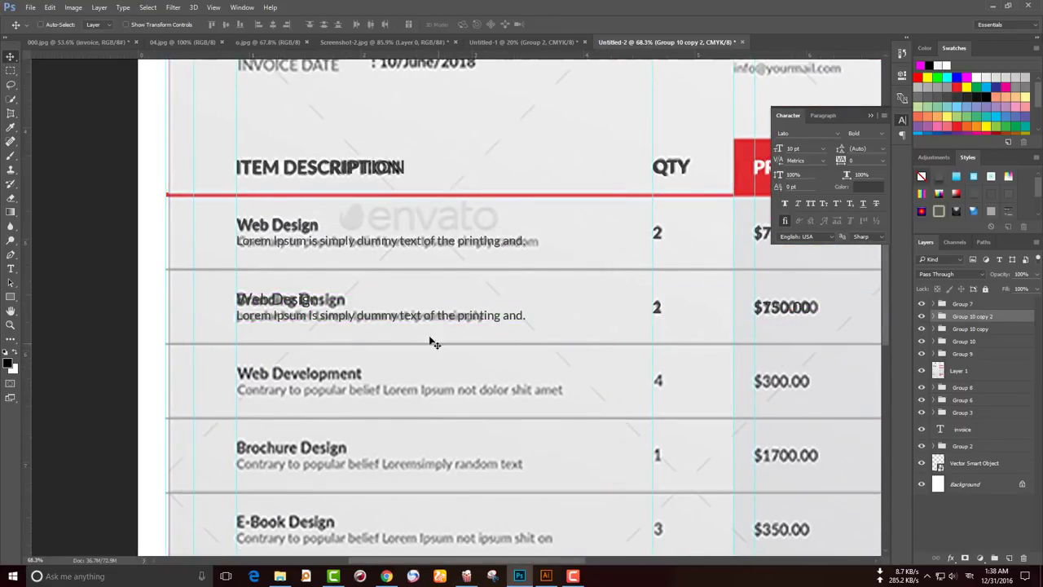
pyautogui.moveTo(432, 341); pyautogui.dragTo(426, 390)
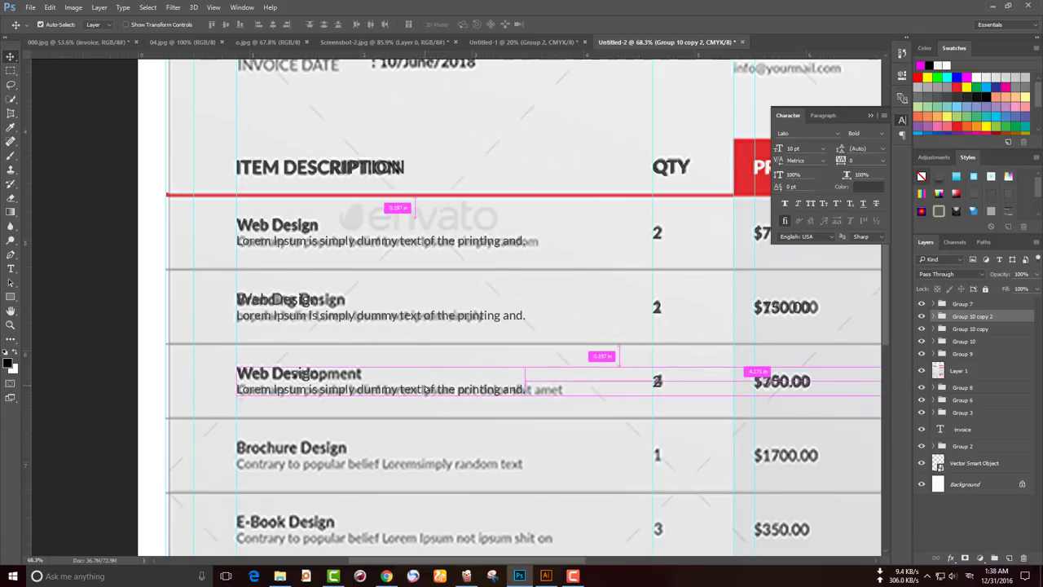
pyautogui.scroll(-2, 435, 396)
pyautogui.moveTo(381, 357); pyautogui.dragTo(373, 430)
pyautogui.scroll(-5, 403, 423)
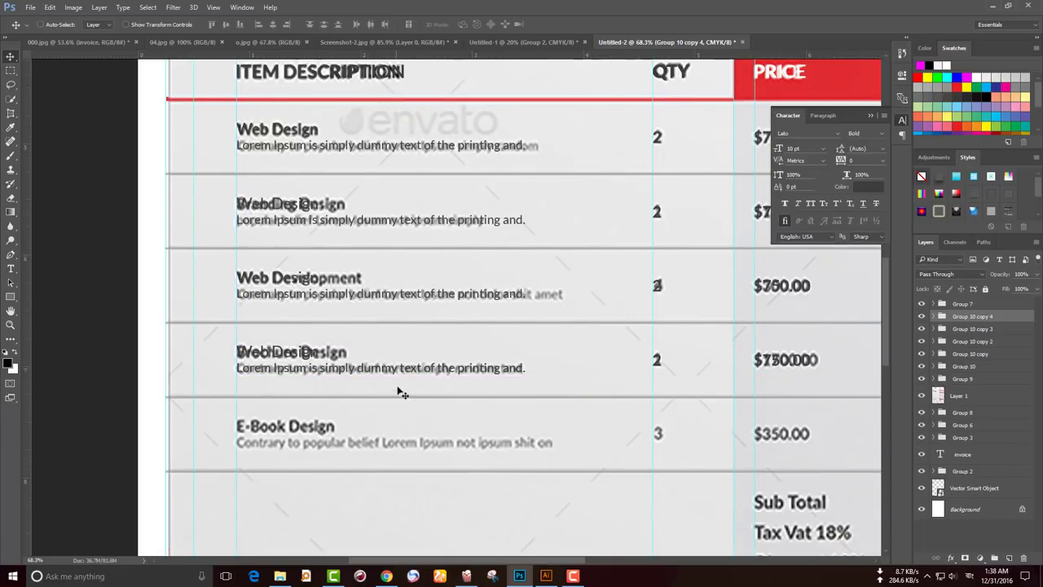
pyautogui.moveTo(401, 393); pyautogui.dragTo(401, 466)
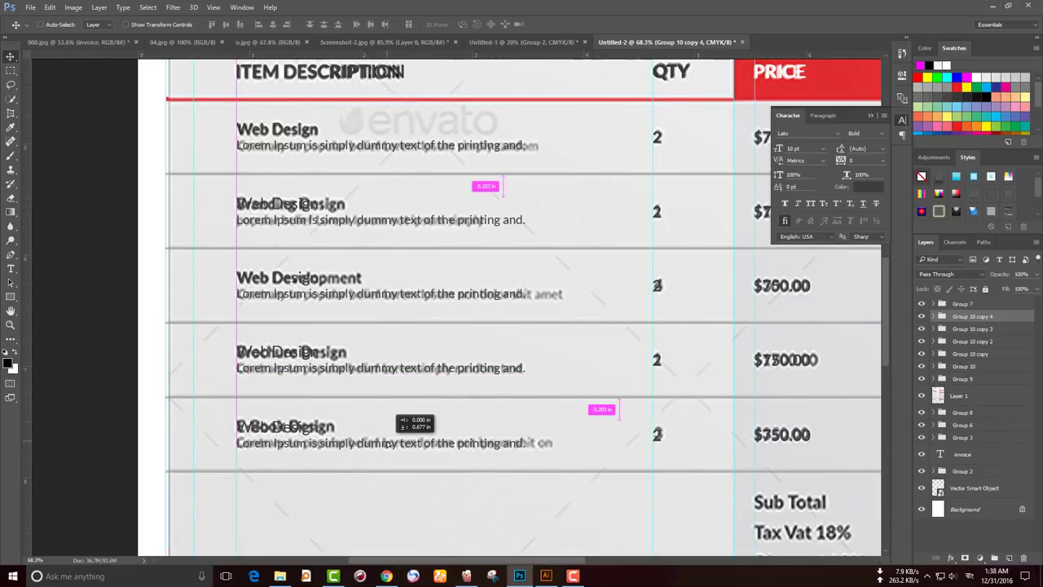
pyautogui.moveTo(403, 422); pyautogui.dragTo(402, 424)
pyautogui.scroll(-5, 431, 298)
pyautogui.scroll(5, 458, 307)
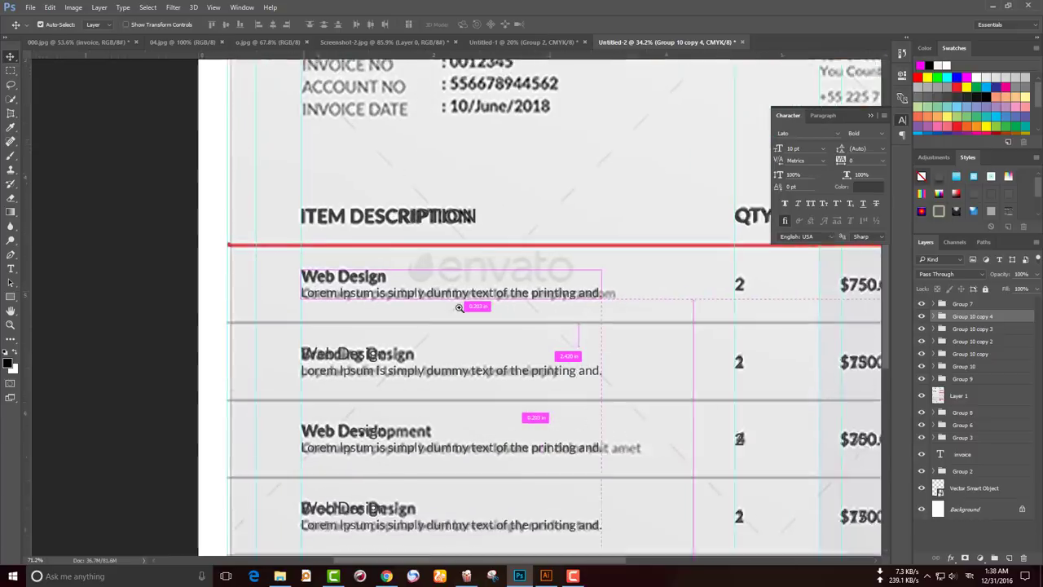
pyautogui.scroll(1, 459, 307)
# Delete the duplicated title text so the second row's heading reads Branding Design
pyautogui.press('t')
pyautogui.click(392, 362)
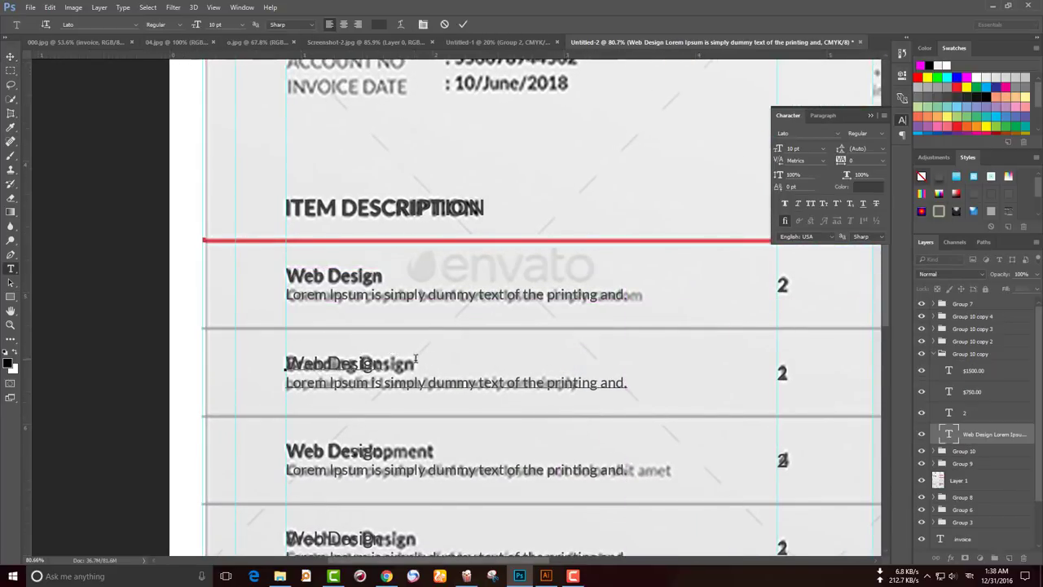
pyautogui.moveTo(415, 359); pyautogui.dragTo(285, 364)
pyautogui.press('BackSpace')
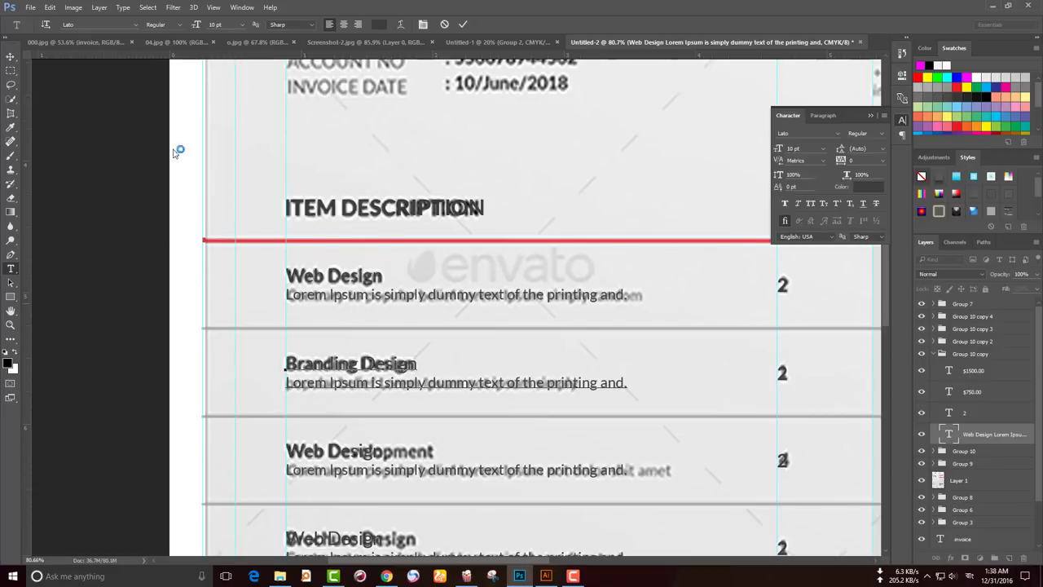
pyautogui.click(463, 24)
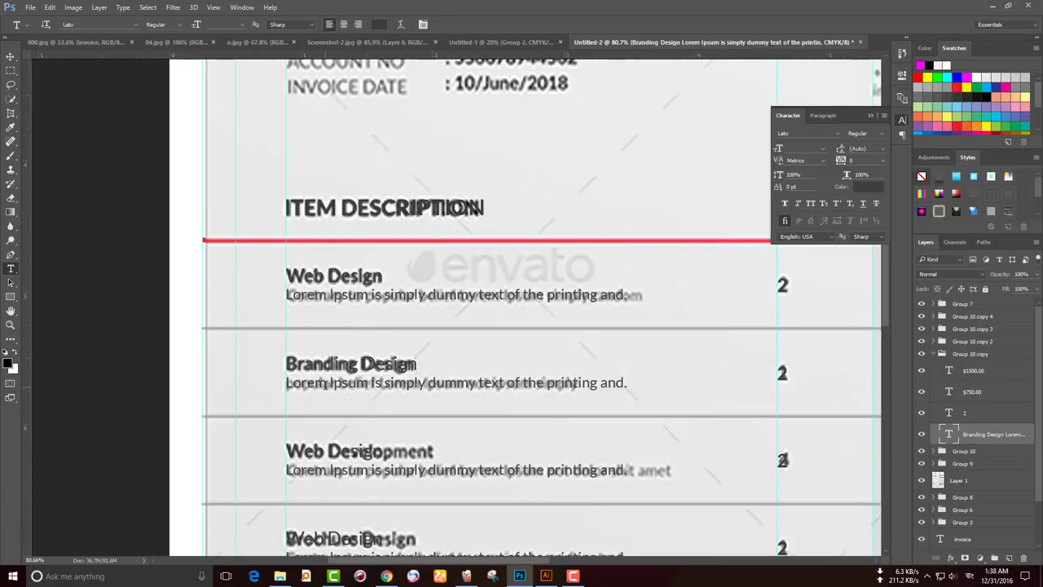
# Change the description to begin with 'Good' and end at 'of the'
pyautogui.moveTo(327, 382); pyautogui.dragTo(300, 383)
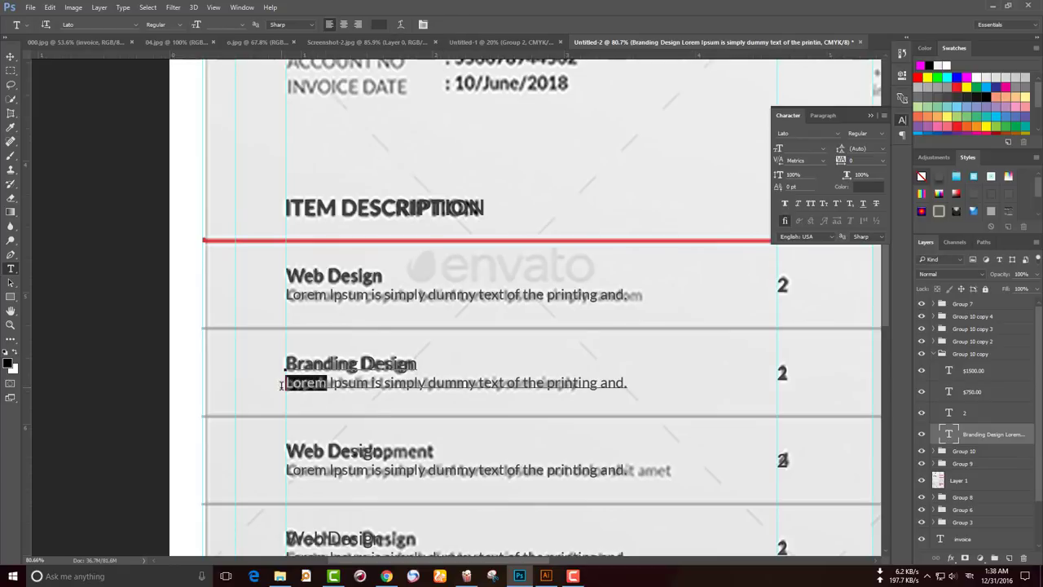
pyautogui.write('Goo')
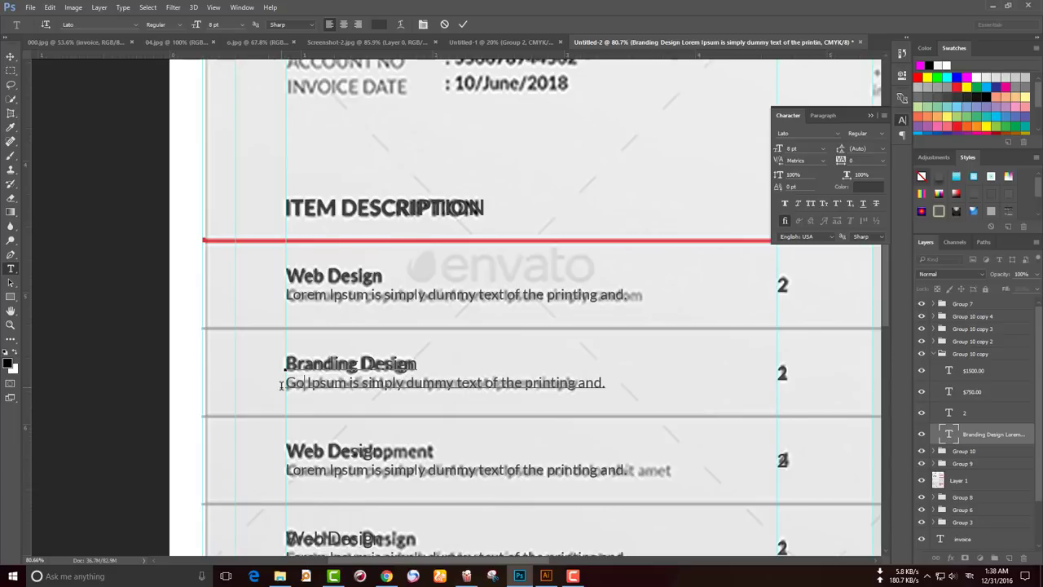
pyautogui.write('d')
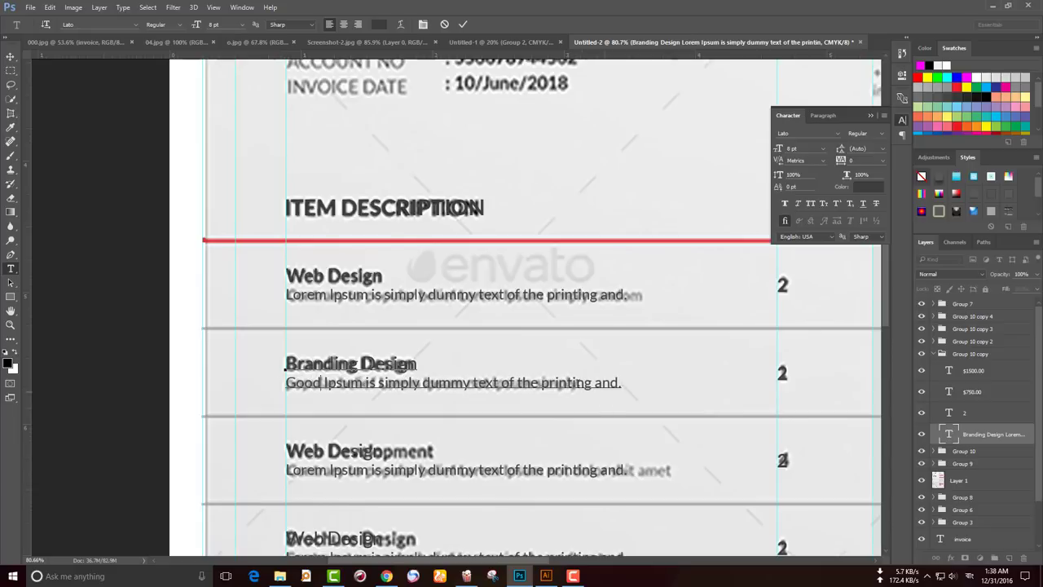
pyautogui.moveTo(540, 383); pyautogui.dragTo(645, 391)
pyautogui.press('BackSpace')
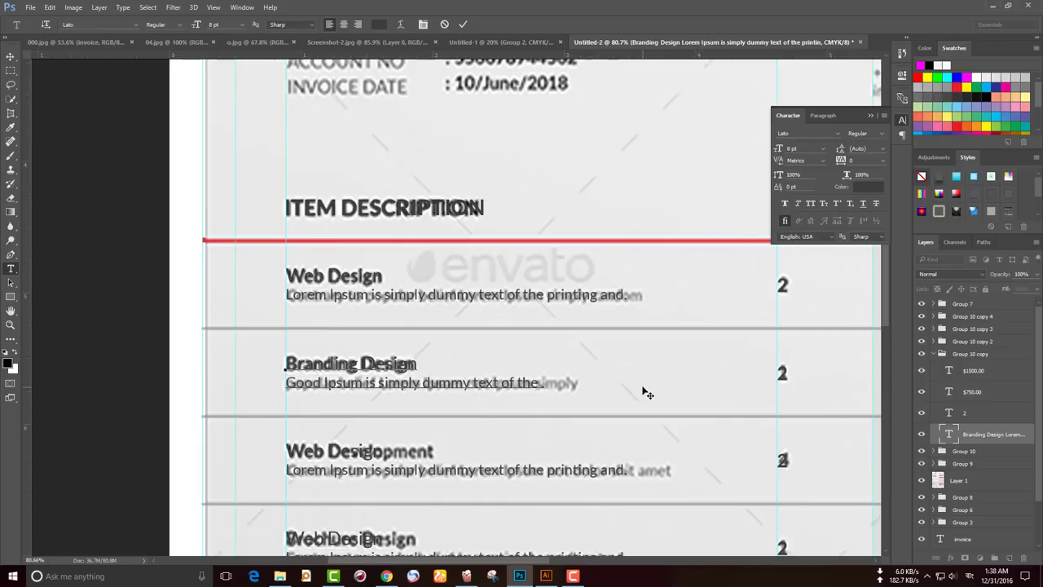
pyautogui.click(463, 25)
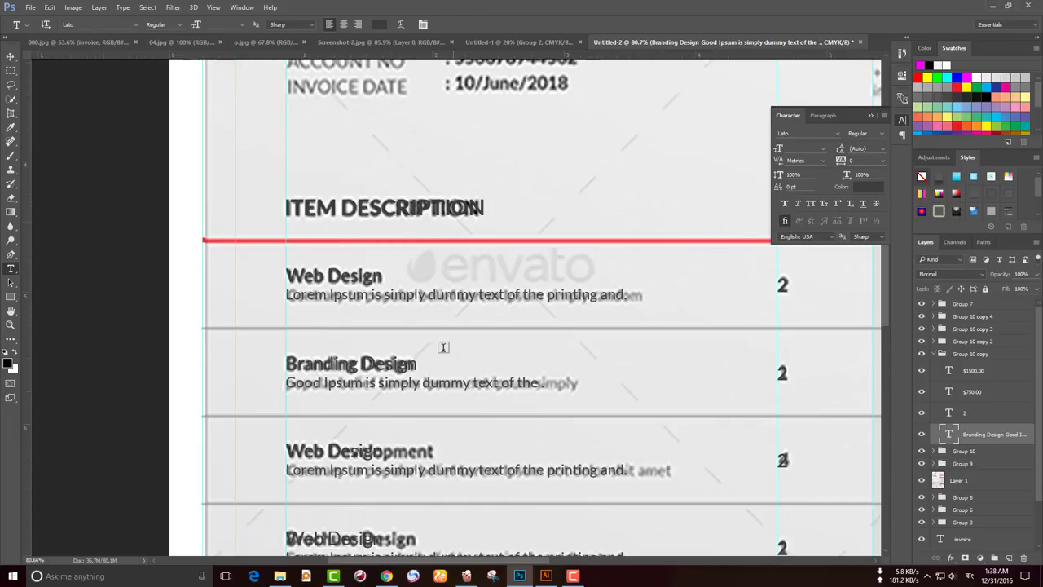
# Set the Branding Design row's quantity to 1
pyautogui.click(10, 56)
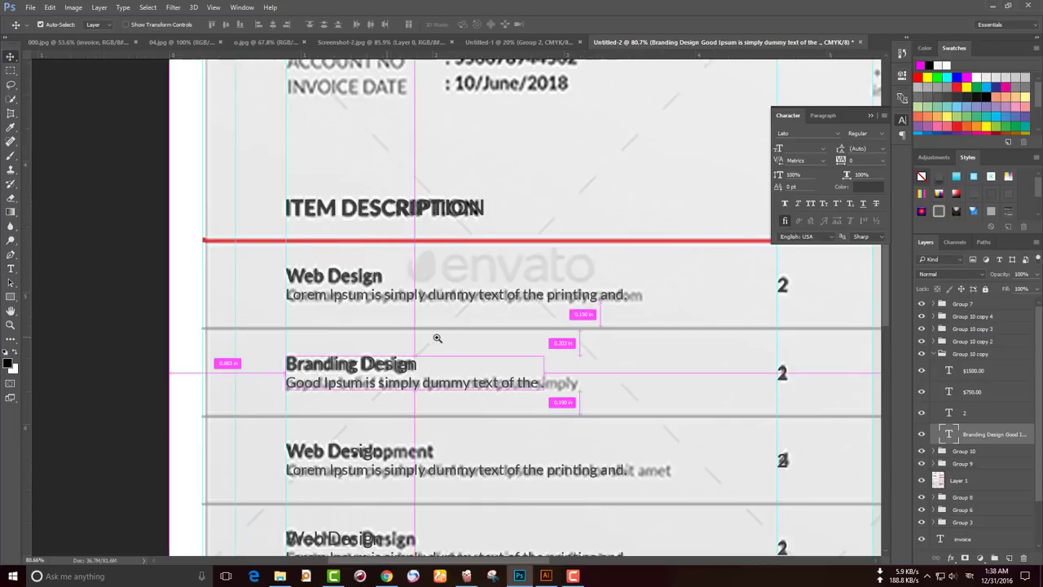
pyautogui.scroll(-3, 683, 362)
pyautogui.scroll(3, 683, 362)
pyautogui.press('t')
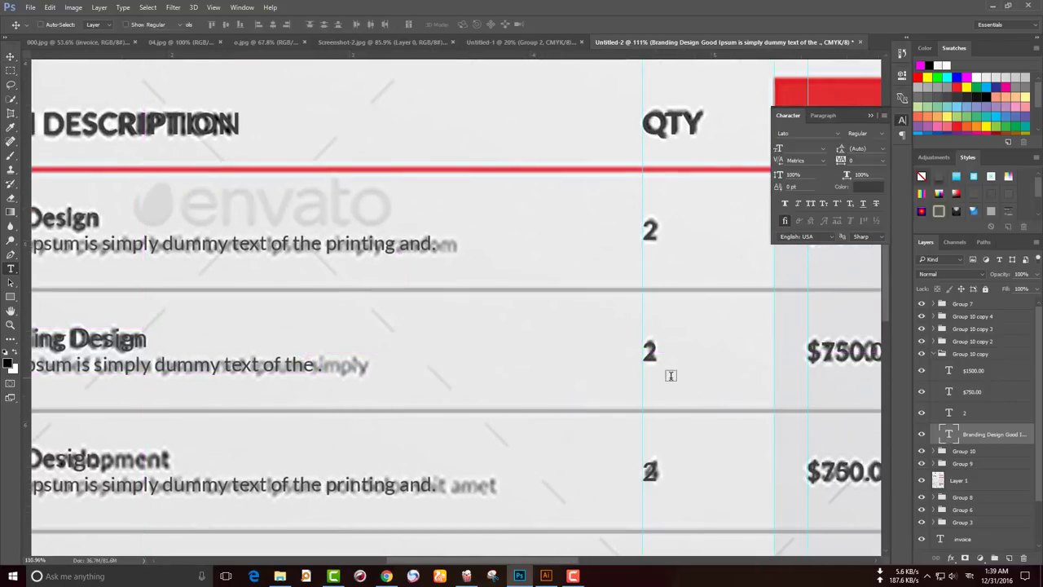
pyautogui.doubleClick(674, 352)
pyautogui.write('1')
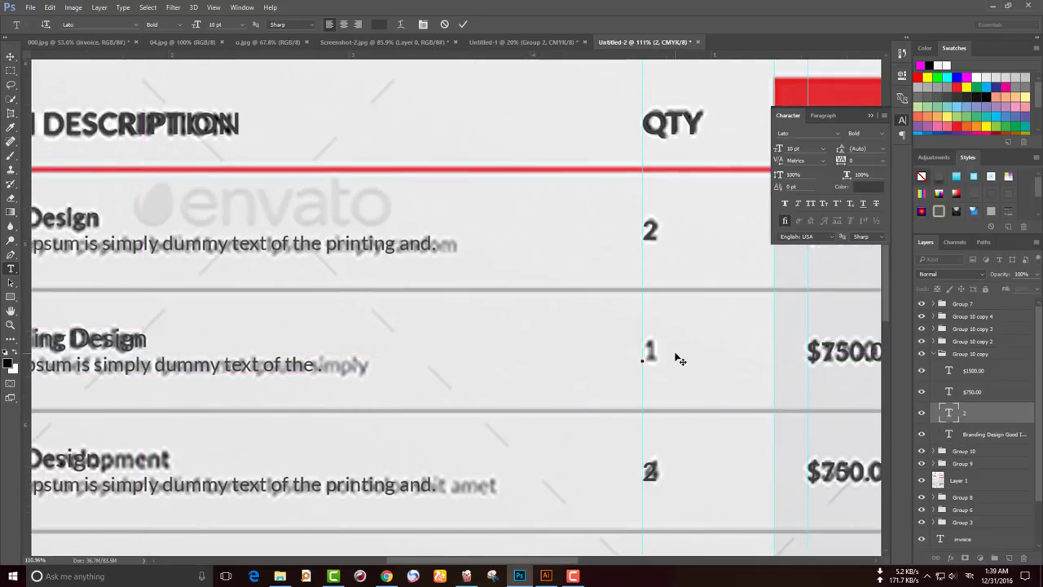
pyautogui.click(463, 24)
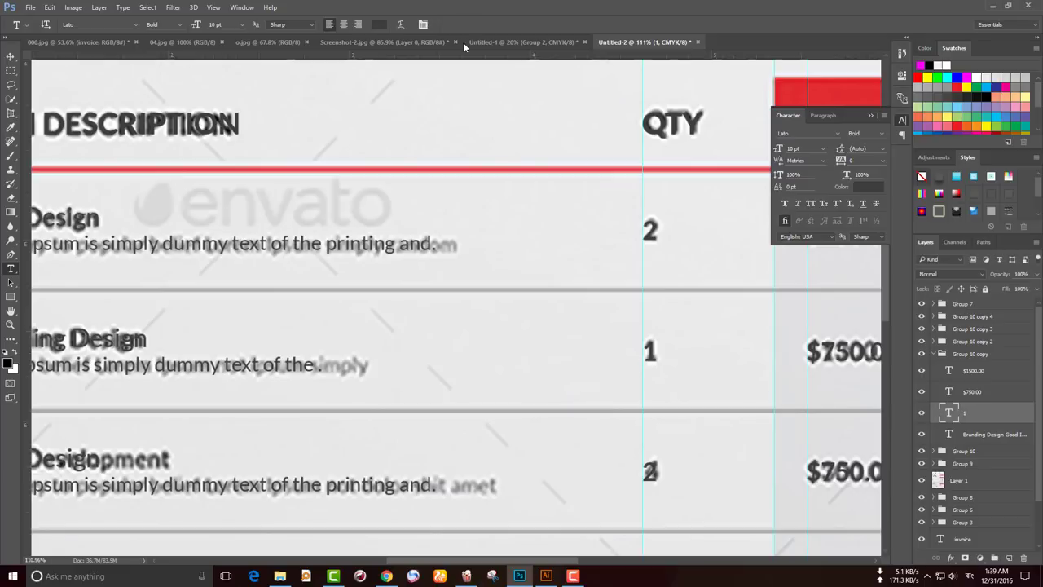
# Set the Branding Design price and total both to $1300.00
pyautogui.moveTo(551, 375); pyautogui.dragTo(370, 374)
pyautogui.moveTo(567, 346); pyautogui.dragTo(710, 353)
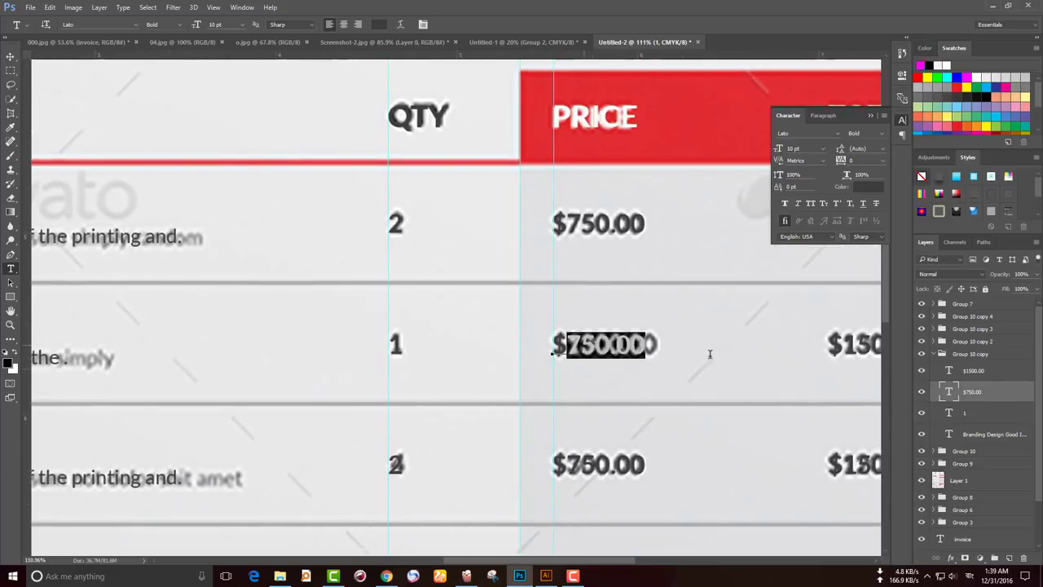
pyautogui.write('1300.00')
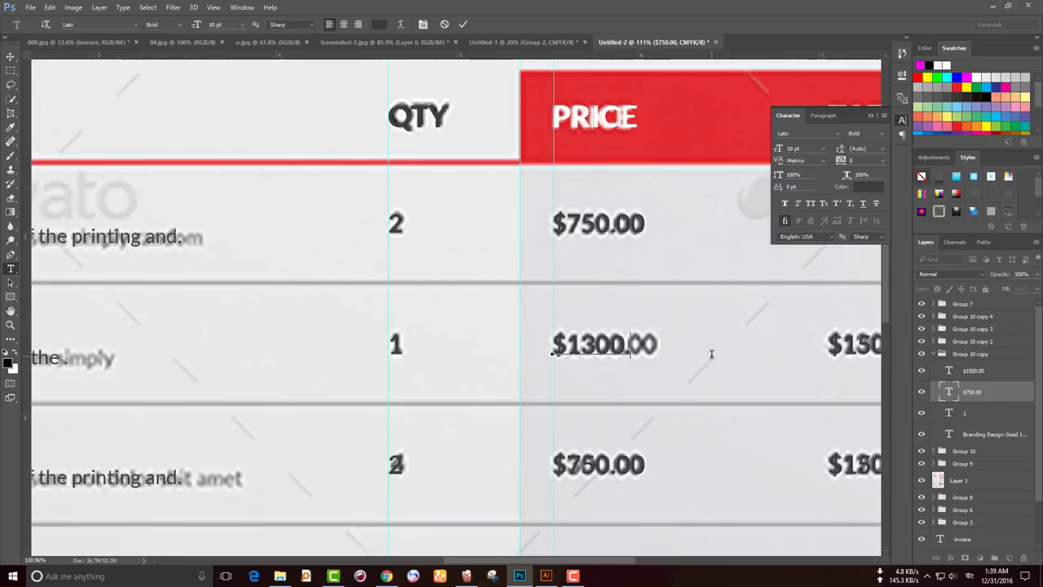
pyautogui.write('00')
pyautogui.click(464, 24)
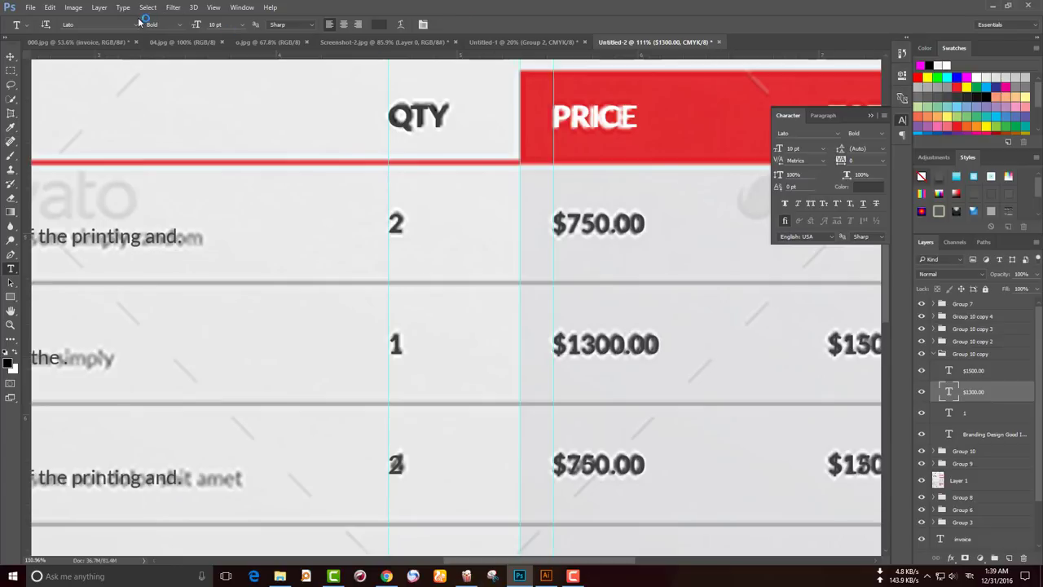
pyautogui.moveTo(796, 438); pyautogui.dragTo(440, 436)
pyautogui.moveTo(485, 343); pyautogui.dragTo(610, 350)
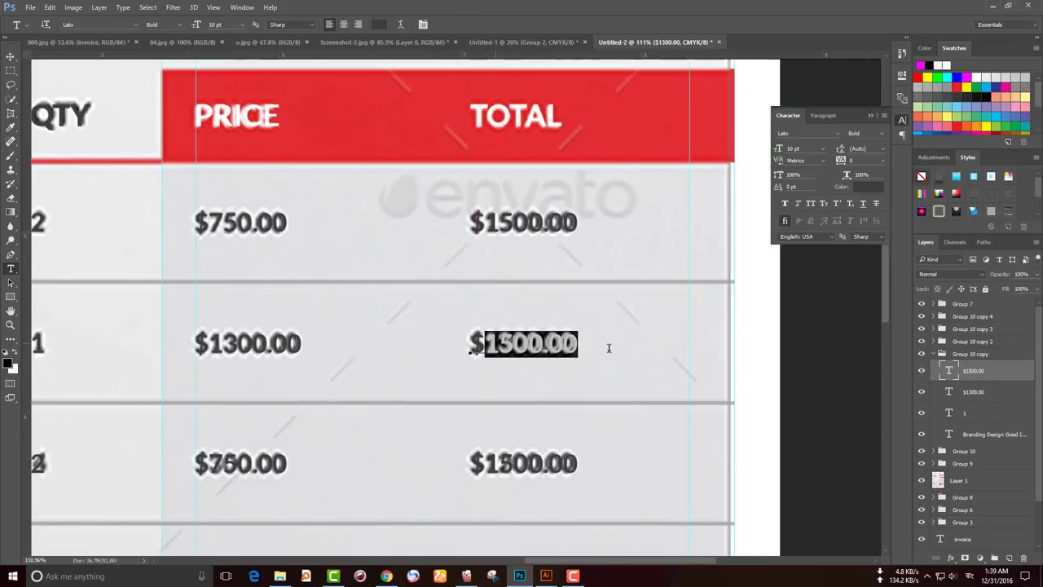
pyautogui.write('1300.00')
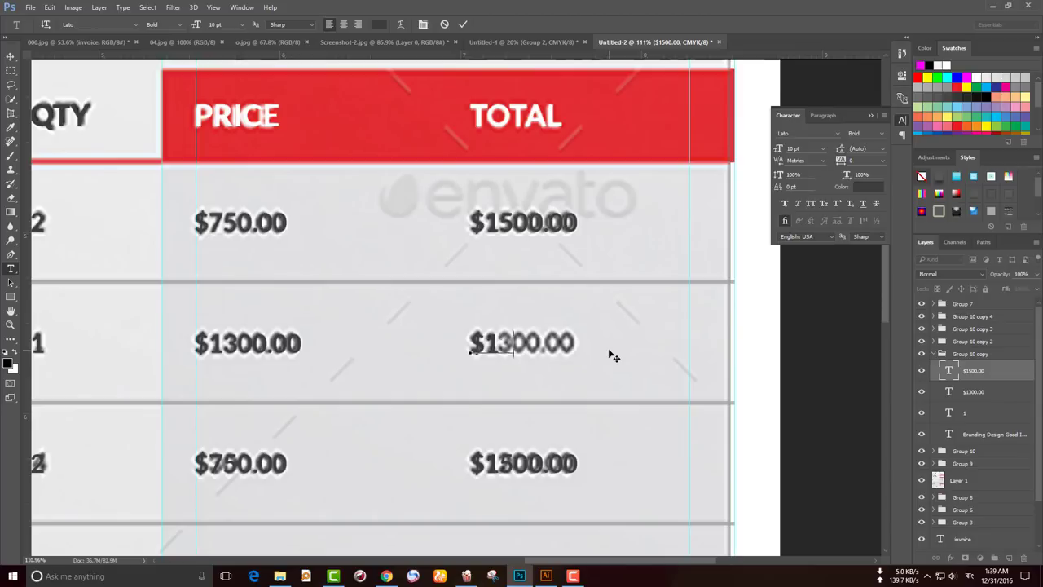
pyautogui.write('00.00')
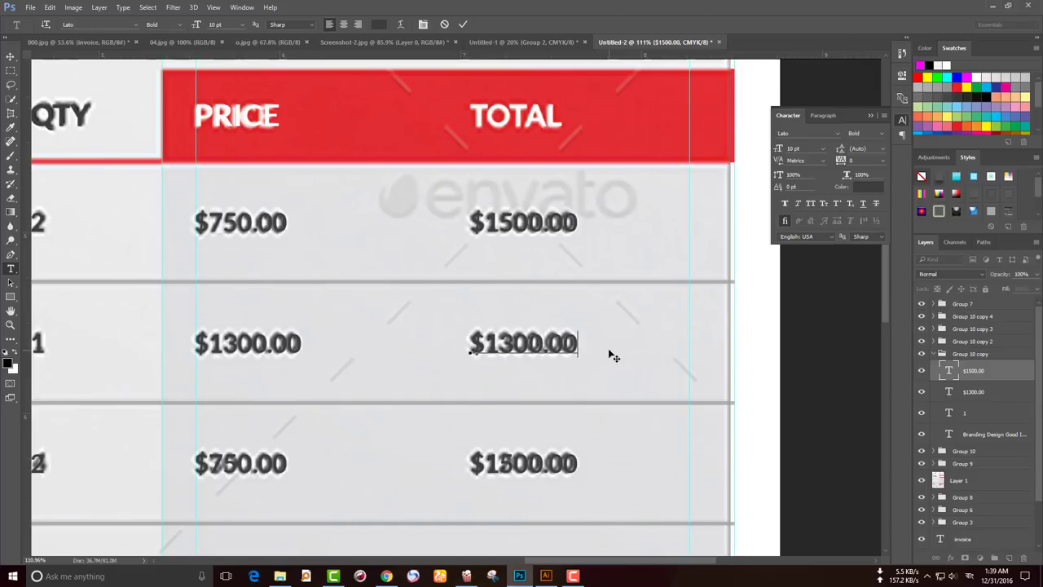
pyautogui.click(462, 24)
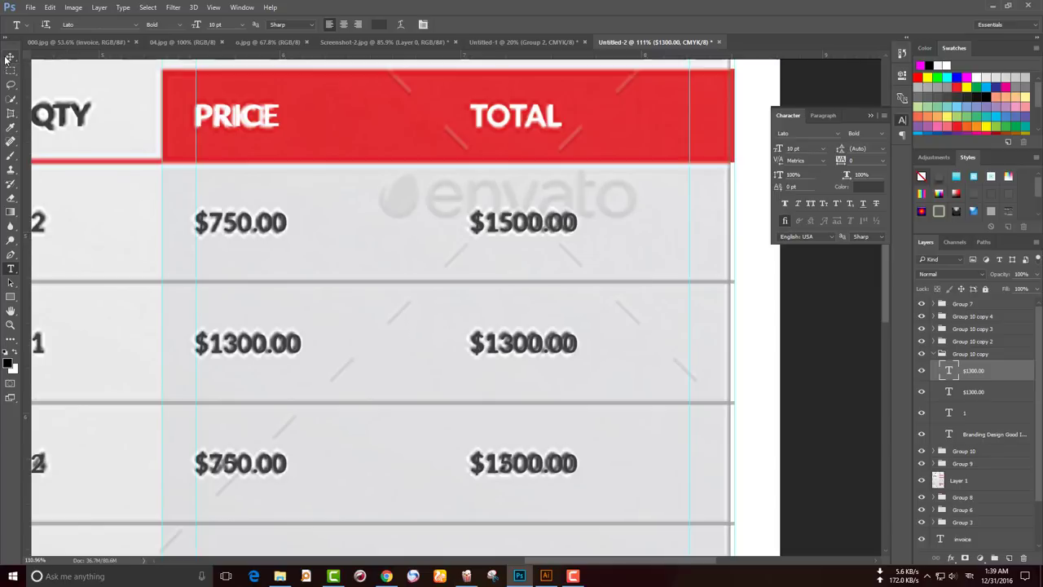
# Zoom out to view the whole invoice, then back in on the item rows
pyautogui.click(11, 56)
pyautogui.moveTo(596, 269)
pyautogui.mouseDown()
pyautogui.moveTo(324, 302)
pyautogui.moveTo(380, 333)
pyautogui.mouseUp()
pyautogui.click(325, 303)
pyautogui.press('t')
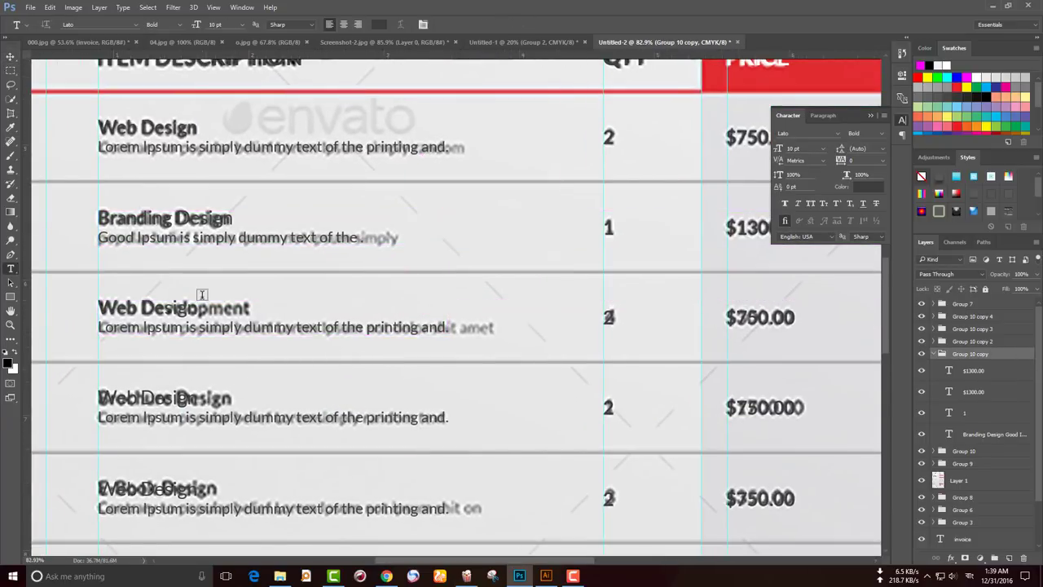
pyautogui.scroll(-5, 465, 372)
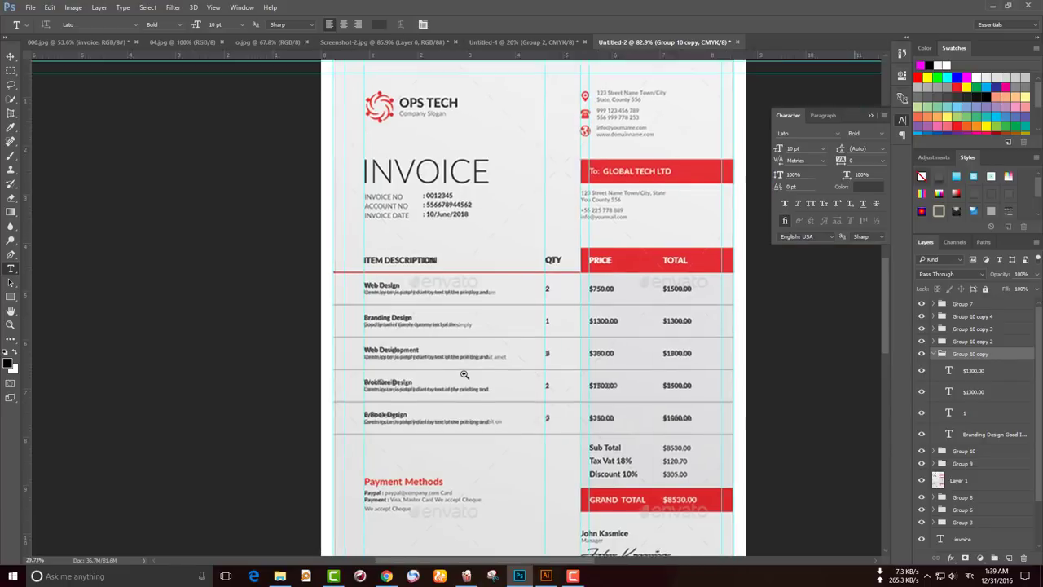
pyautogui.scroll(6, 466, 373)
pyautogui.scroll(1, 507, 399)
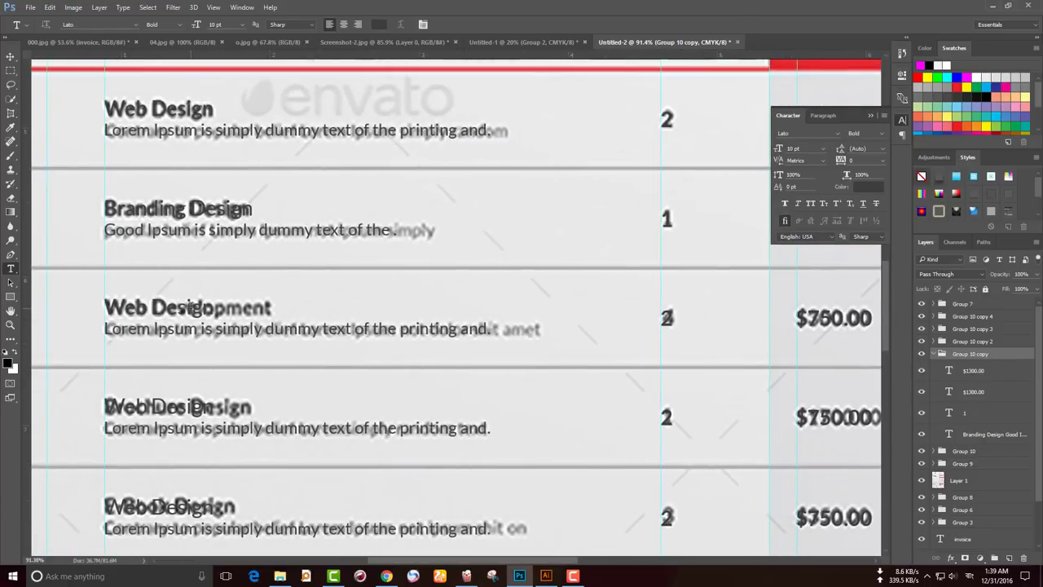
# Retitle the third row's heading from Web Design to Web Development
pyautogui.click(106, 318)
pyautogui.moveTo(273, 306); pyautogui.dragTo(59, 310)
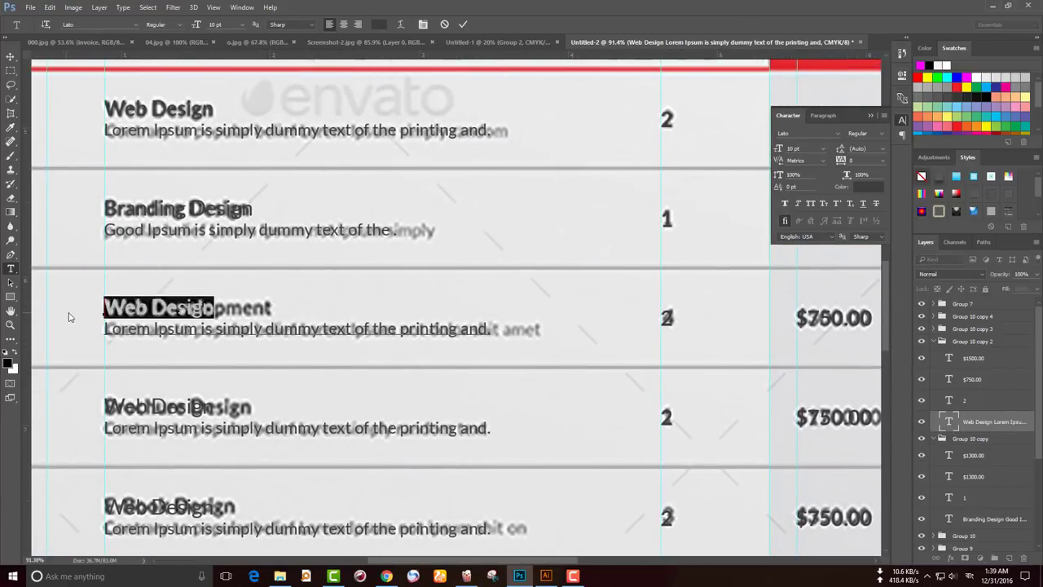
pyautogui.write('Web Development')
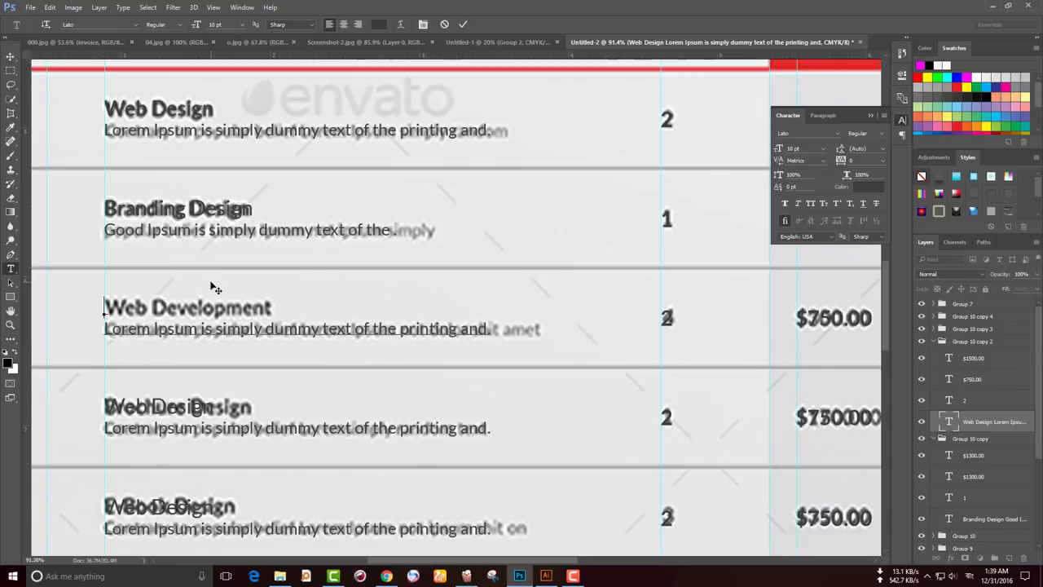
pyautogui.press('Right')
pyautogui.press('Right')
pyautogui.press('Right')
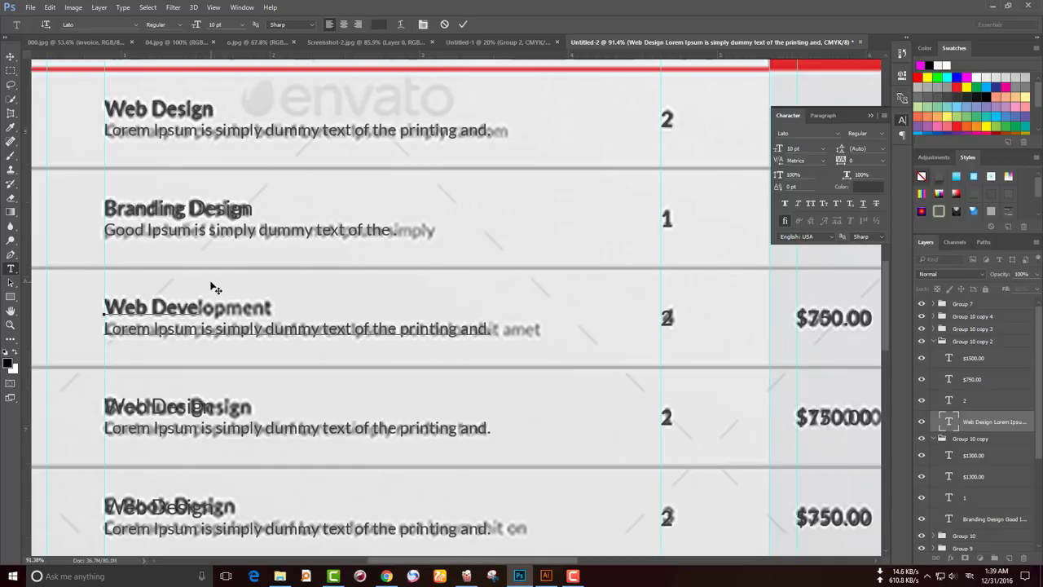
pyautogui.press('Right')
pyautogui.press('Right')
pyautogui.press('Right')
pyautogui.press('Right')
pyautogui.press('Right')
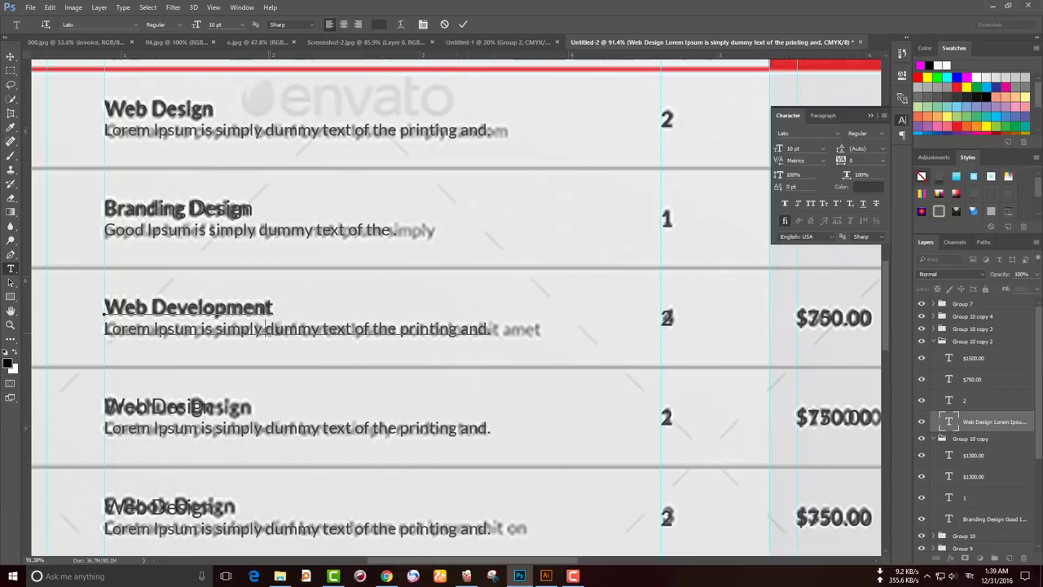
# Make the third row's description end with 'printing and dummy text.'
pyautogui.moveTo(265, 329); pyautogui.dragTo(355, 329)
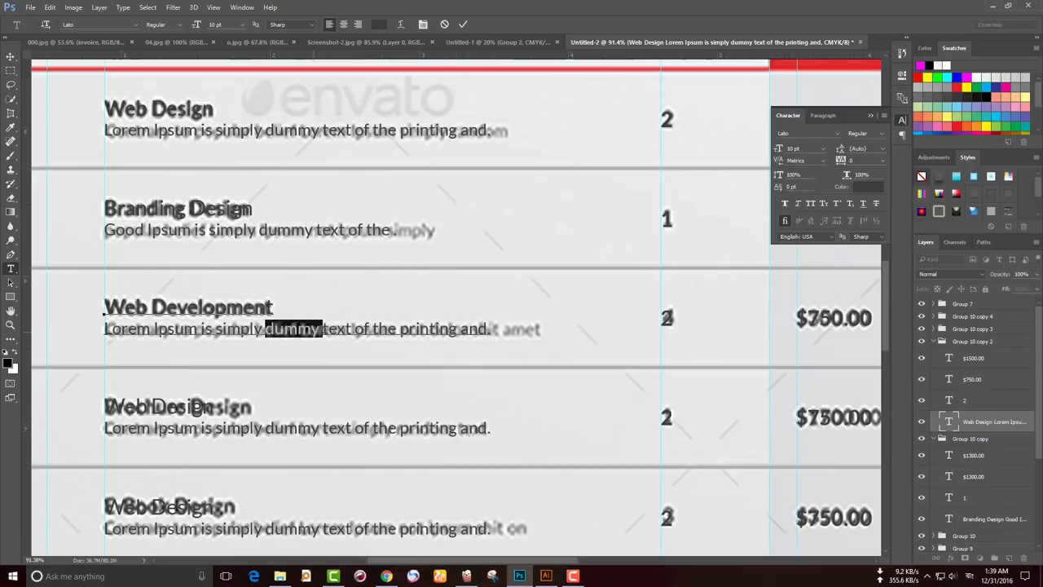
pyautogui.click(488, 329)
pyautogui.press('BackSpace')
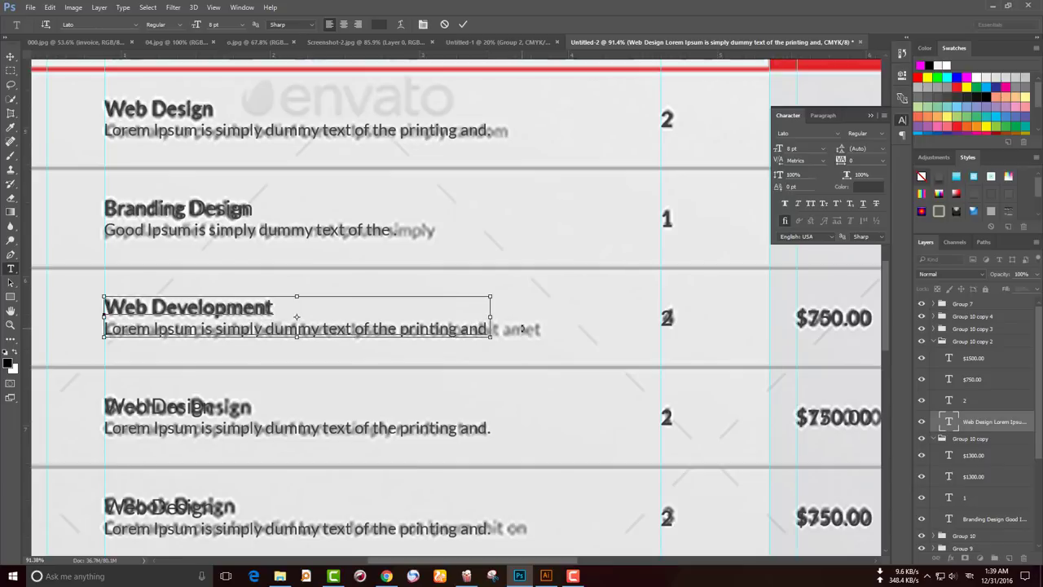
pyautogui.write('dummy text.')
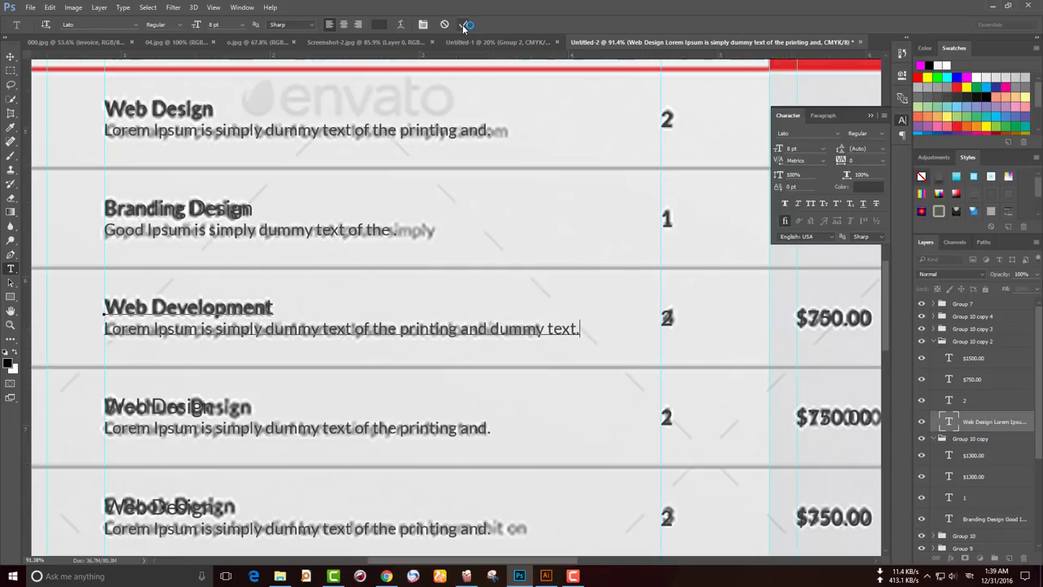
pyautogui.click(463, 24)
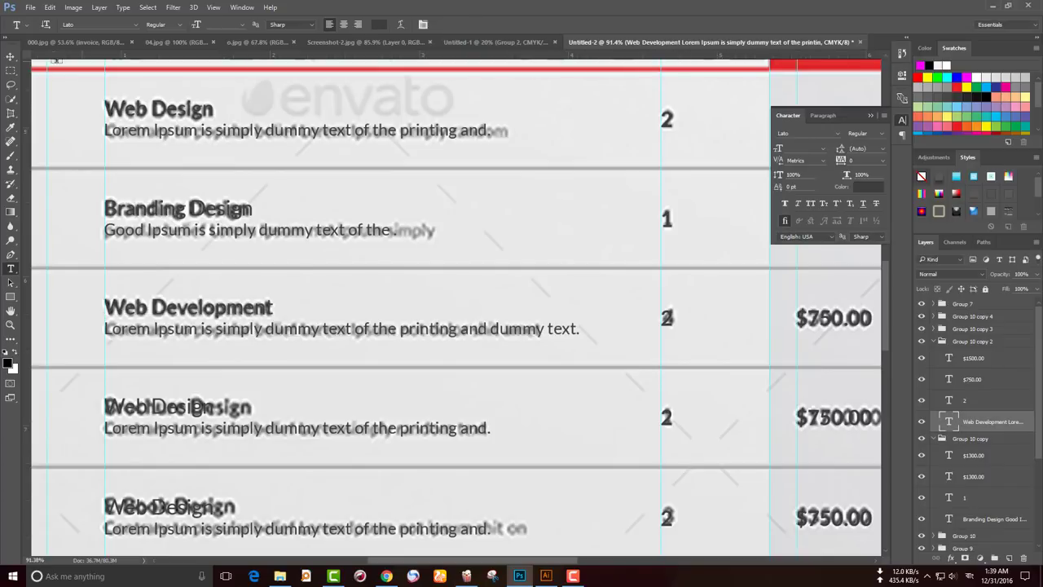
pyautogui.click(11, 57)
pyautogui.moveTo(502, 346); pyautogui.dragTo(337, 349)
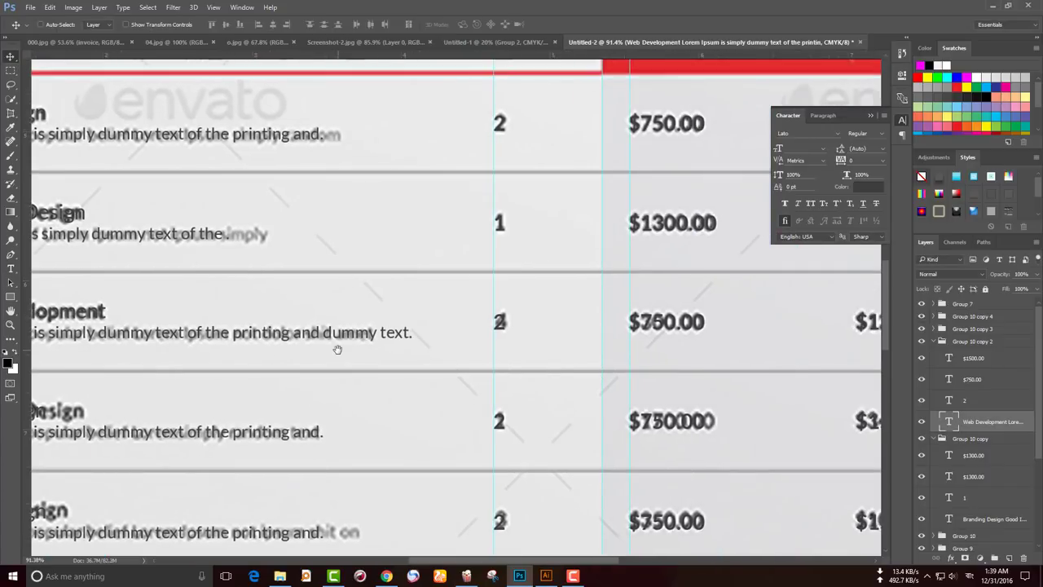
# Set the Web Development row's quantity to 4 and price to $300.00
pyautogui.press('t')
pyautogui.doubleClick(499, 321)
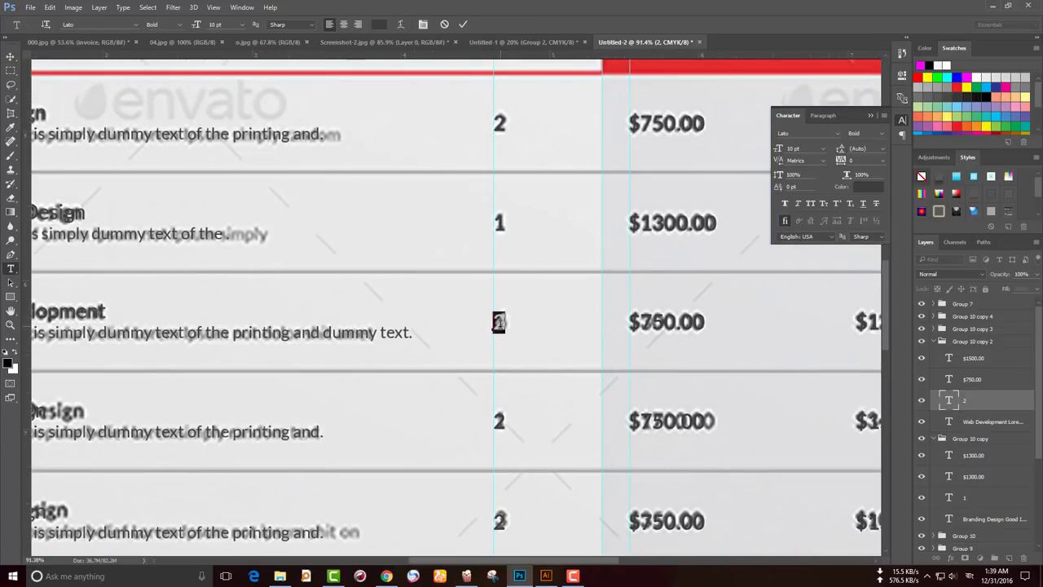
pyautogui.write('4')
pyautogui.click(467, 27)
pyautogui.moveTo(745, 321); pyautogui.dragTo(657, 337)
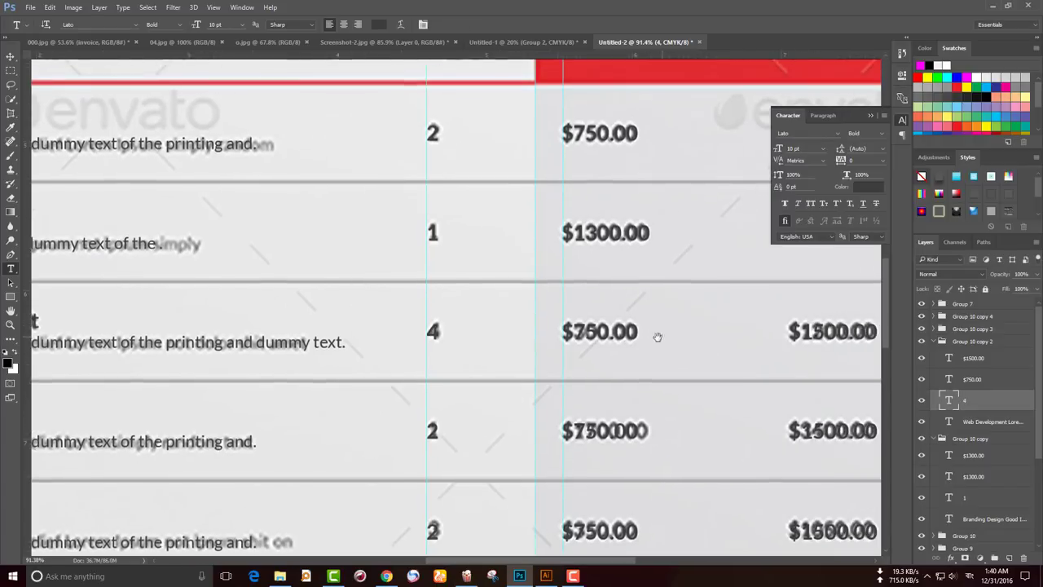
pyautogui.moveTo(571, 332); pyautogui.dragTo(662, 333)
pyautogui.write('30')
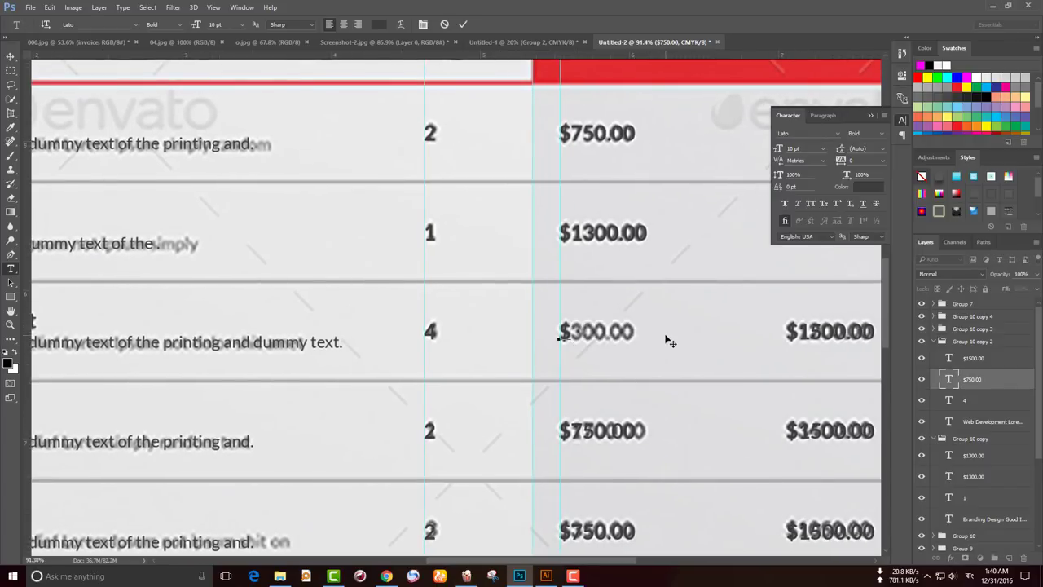
pyautogui.write('0')
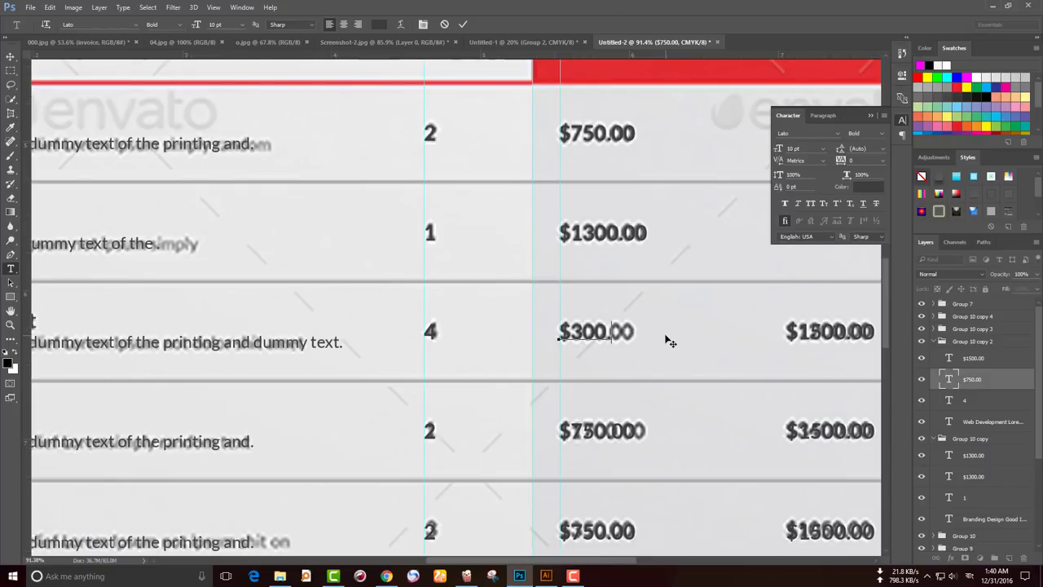
pyautogui.click(461, 27)
# Set the Web Development row's total to $1200.00
pyautogui.moveTo(692, 379); pyautogui.dragTo(461, 384)
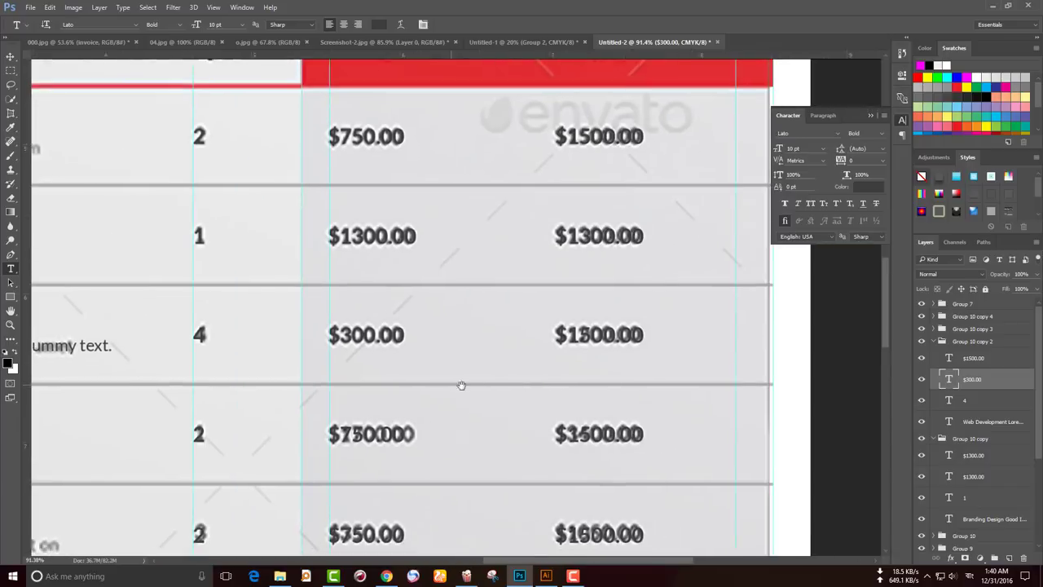
pyautogui.moveTo(529, 334); pyautogui.dragTo(676, 326)
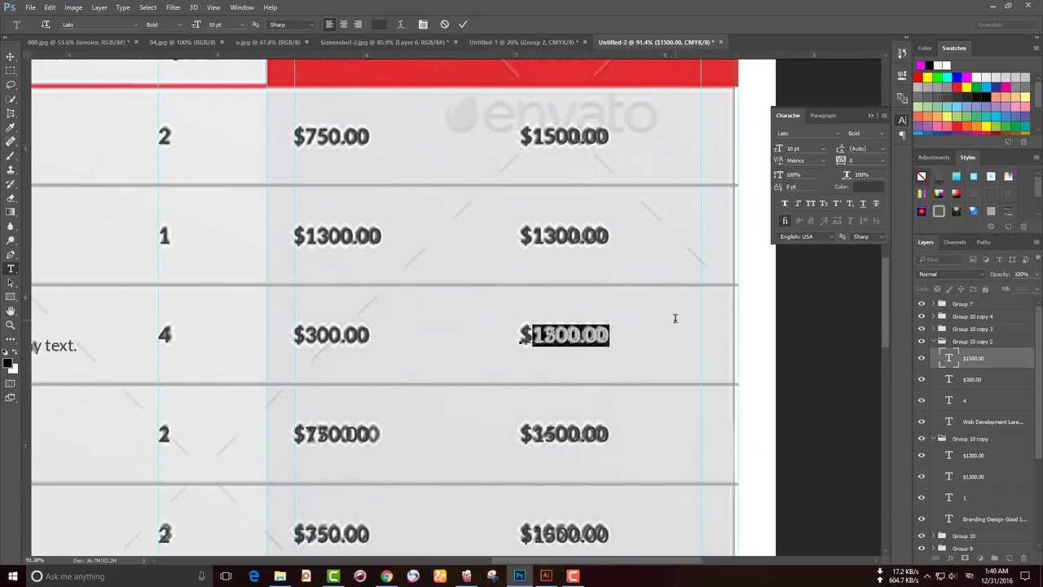
pyautogui.write('1200.00')
pyautogui.press('Right')
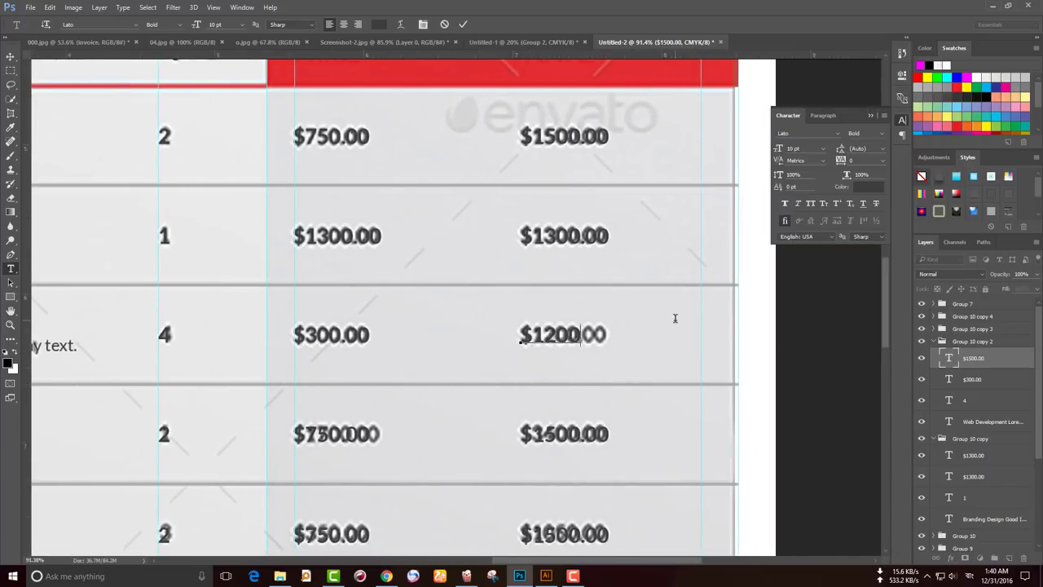
pyautogui.write('.00')
pyautogui.click(11, 56)
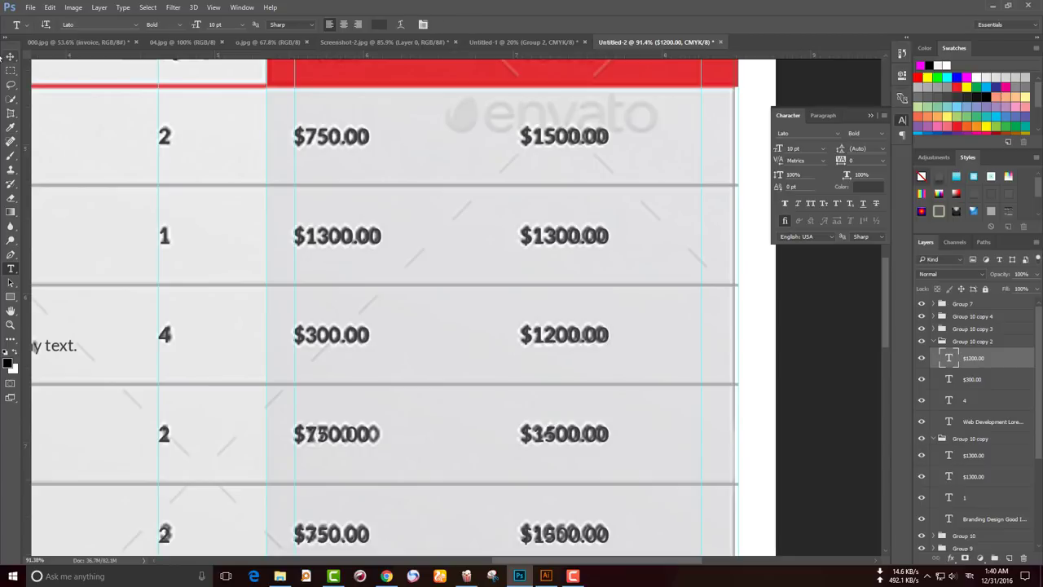
pyautogui.scroll(-3, 534, 305)
pyautogui.scroll(-1, 534, 305)
# Retitle the fourth row copy to 'Brochure Design' and commit the edit
pyautogui.scroll(2, 424, 396)
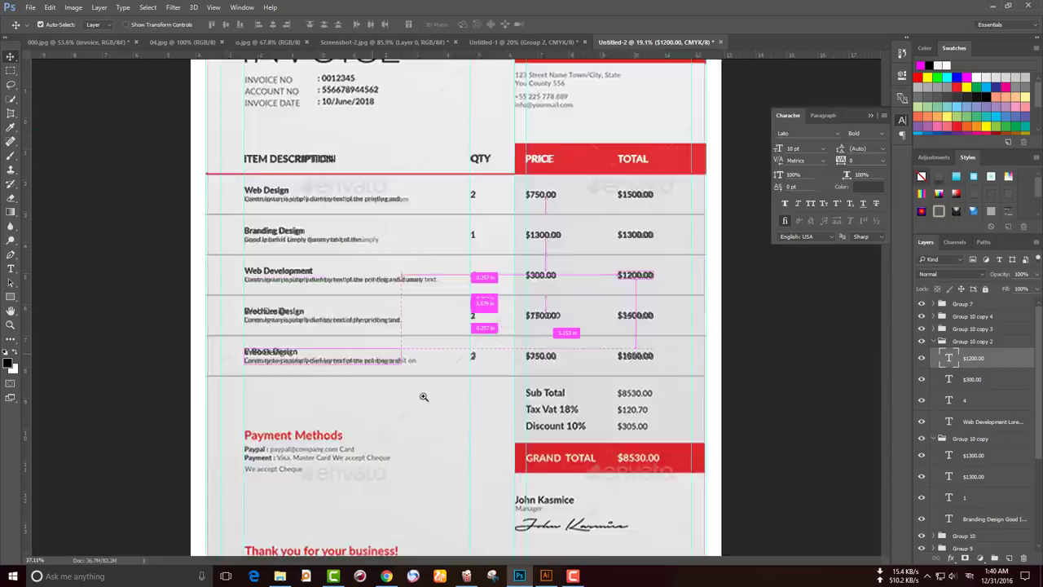
pyautogui.scroll(2, 435, 405)
pyautogui.scroll(1, 435, 405)
pyautogui.press('t')
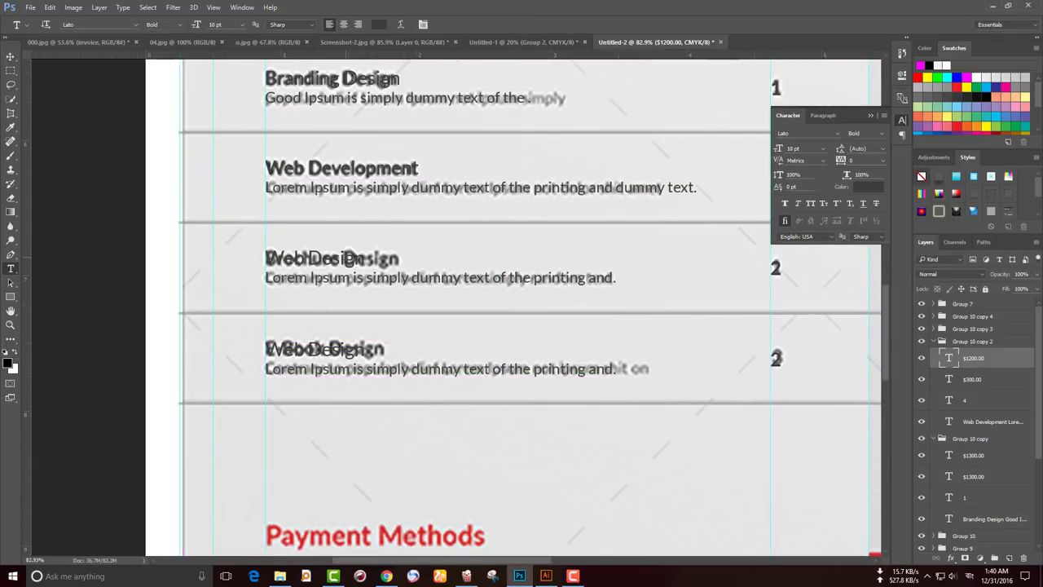
pyautogui.moveTo(366, 259); pyautogui.dragTo(181, 264)
pyautogui.write('Brochure Design')
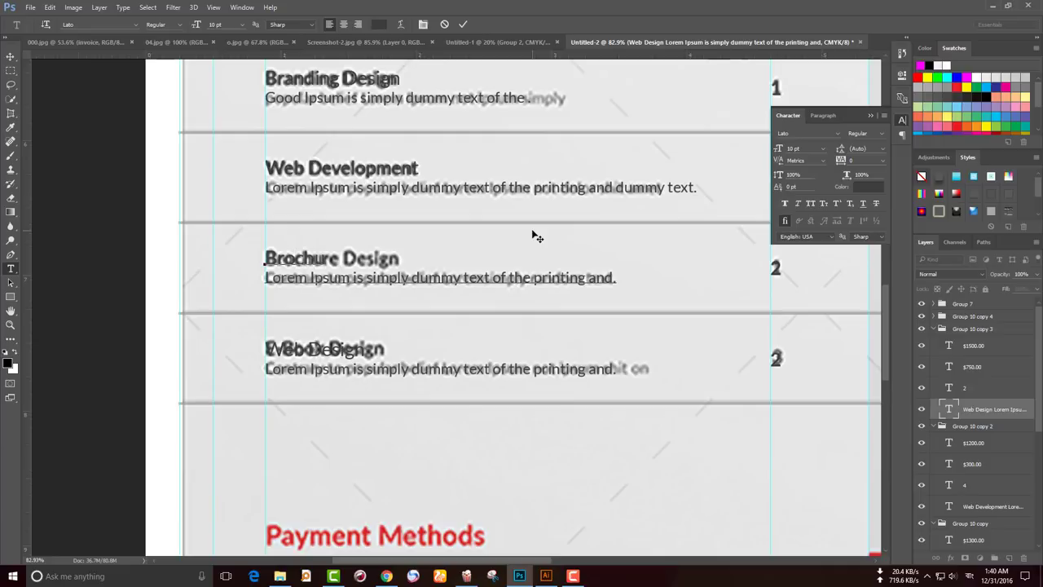
pyautogui.write('Desi')
pyautogui.hotkey('ctrl', 'Return')
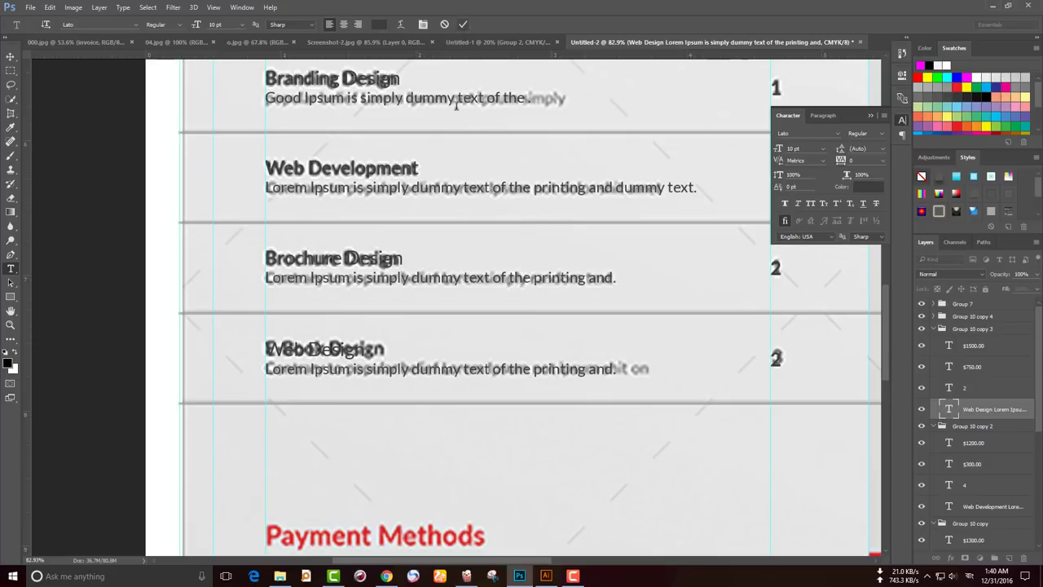
# Pan to the Brochure Design row's quantity and price columns
pyautogui.moveTo(498, 299); pyautogui.dragTo(297, 322)
pyautogui.hscroll(2, 351, 314)
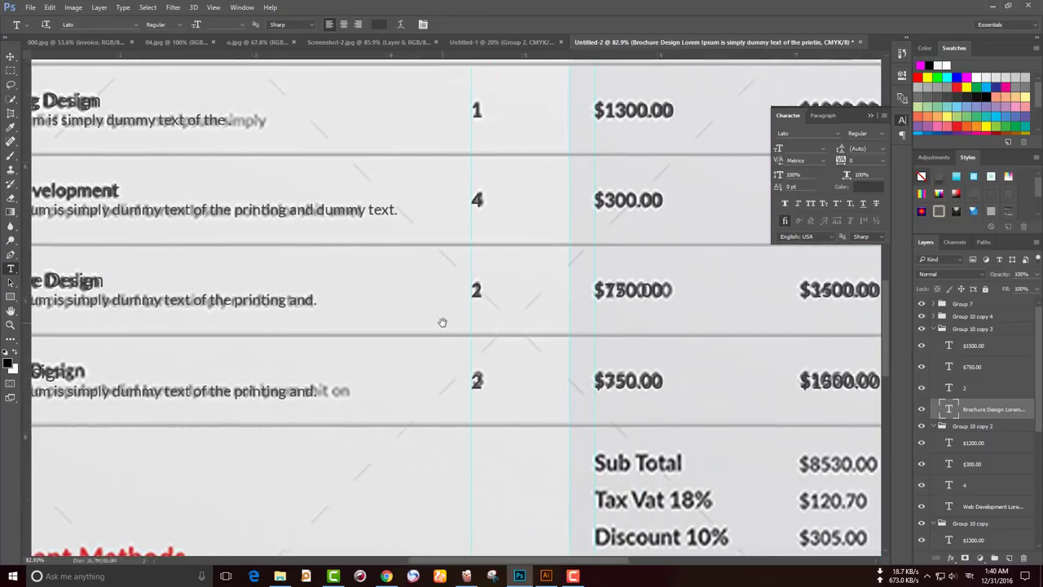
pyautogui.hscroll(-4, 497, 320)
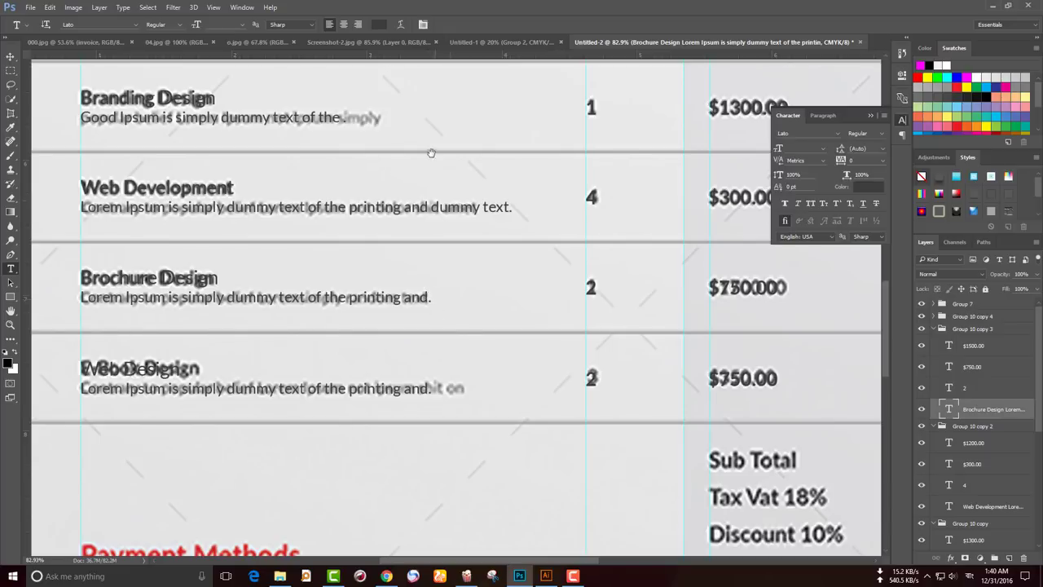
pyautogui.click(10, 56)
# Set the Brochure Design row's quantity to 1
pyautogui.moveTo(475, 348); pyautogui.dragTo(338, 368)
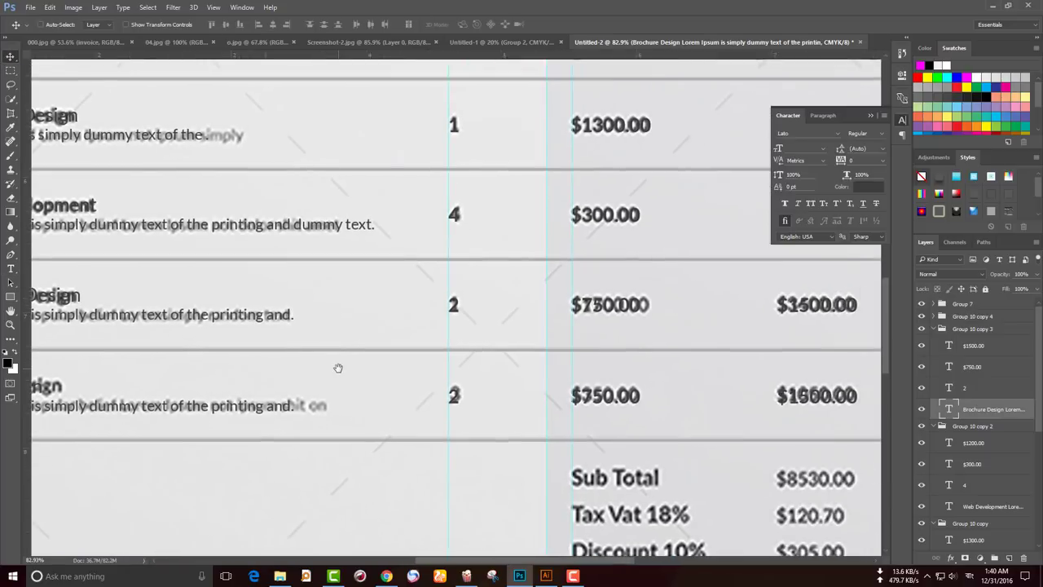
pyautogui.press('t')
pyautogui.doubleClick(451, 305)
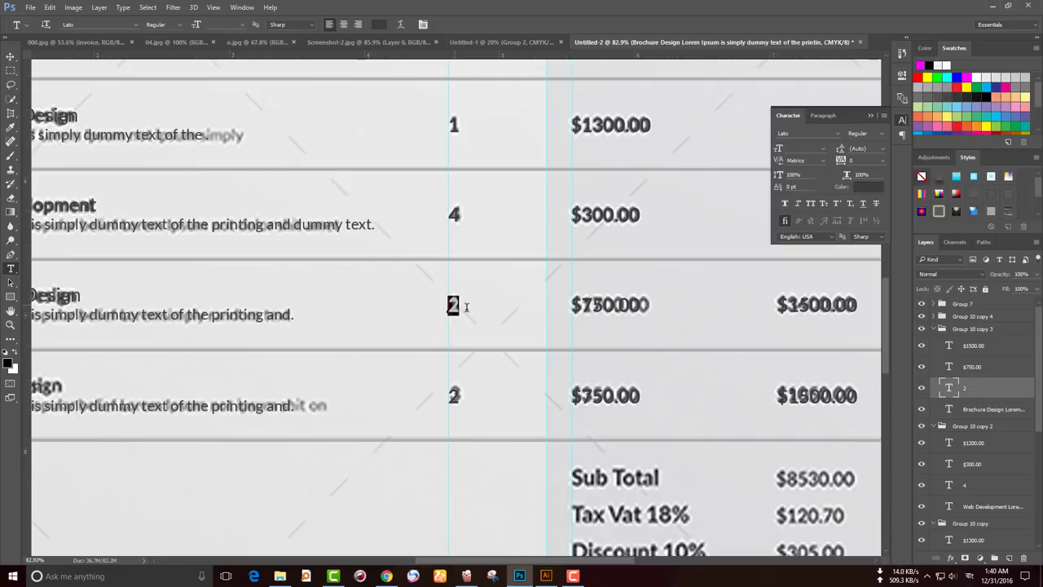
pyautogui.write('1')
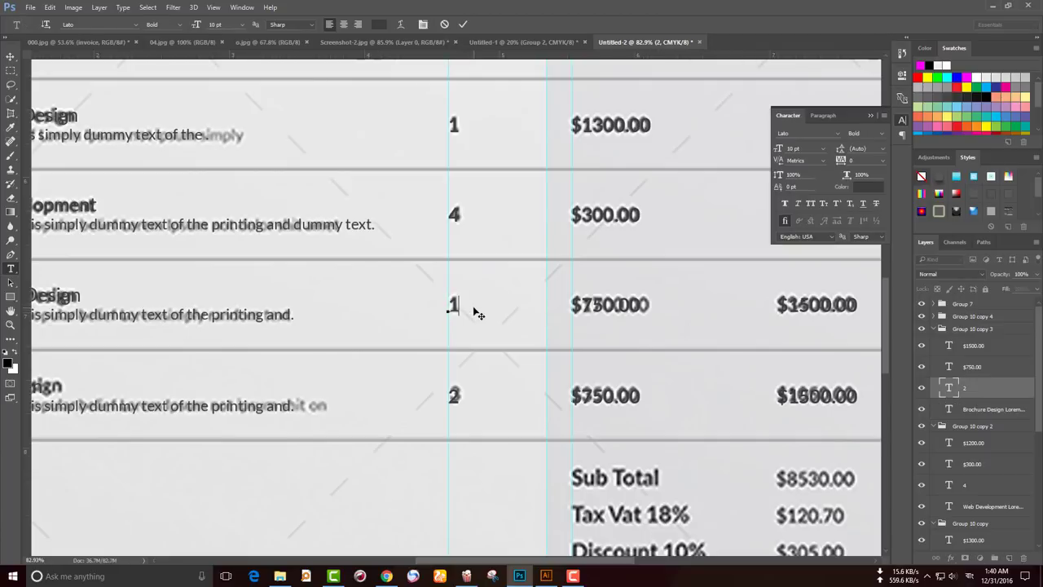
pyautogui.hotkey('ctrl', 'Return')
# Set the Brochure Design price to $1700.00 and total to $3700.00
pyautogui.moveTo(582, 273)
pyautogui.mouseDown()
pyautogui.moveTo(447, 307)
pyautogui.moveTo(547, 338)
pyautogui.mouseUp()
pyautogui.write('1700.00')
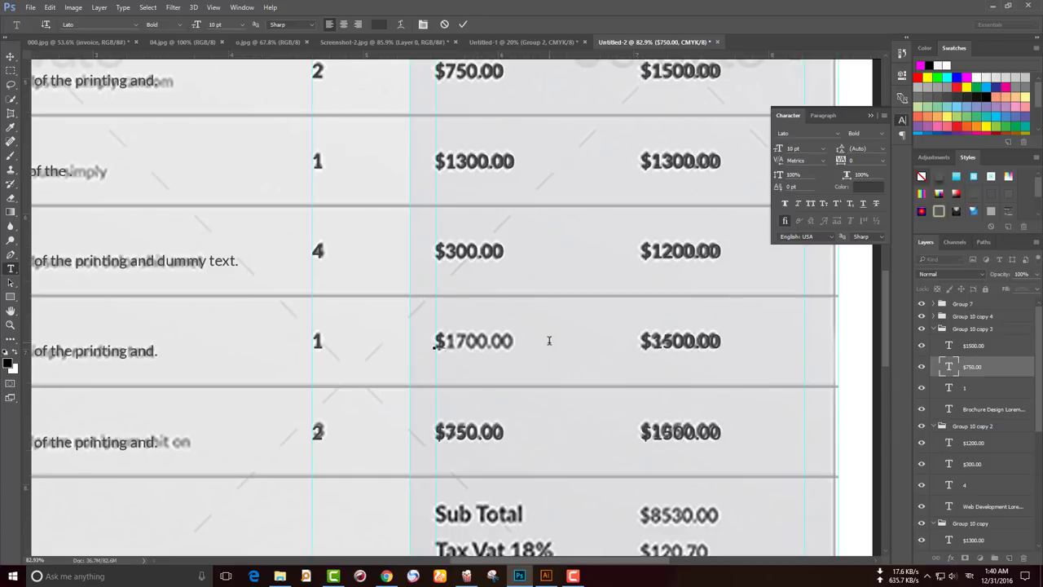
pyautogui.press('Right')
pyautogui.press('Right')
pyautogui.press('Right')
pyautogui.write('0.00')
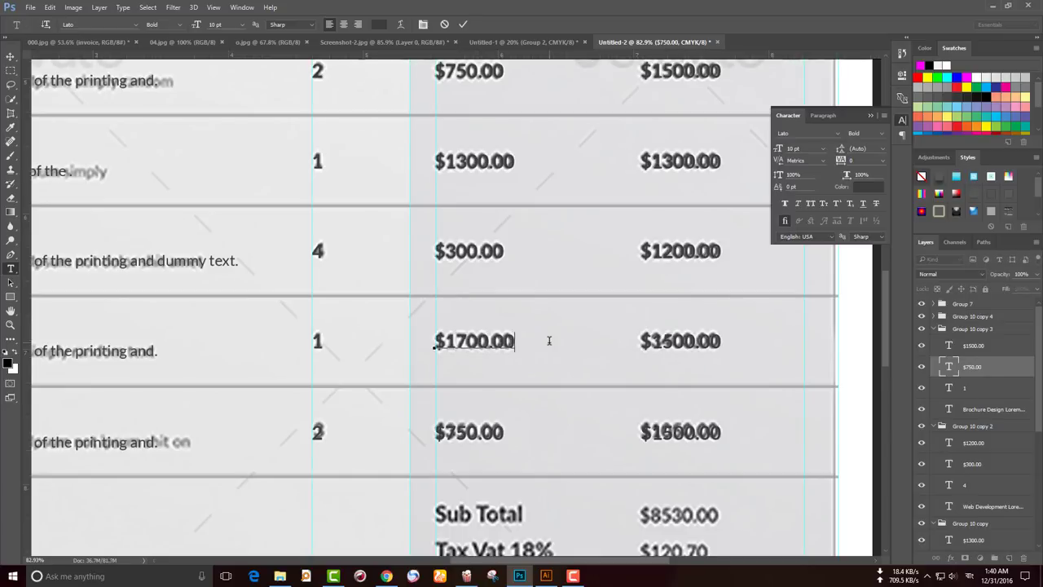
pyautogui.click(461, 25)
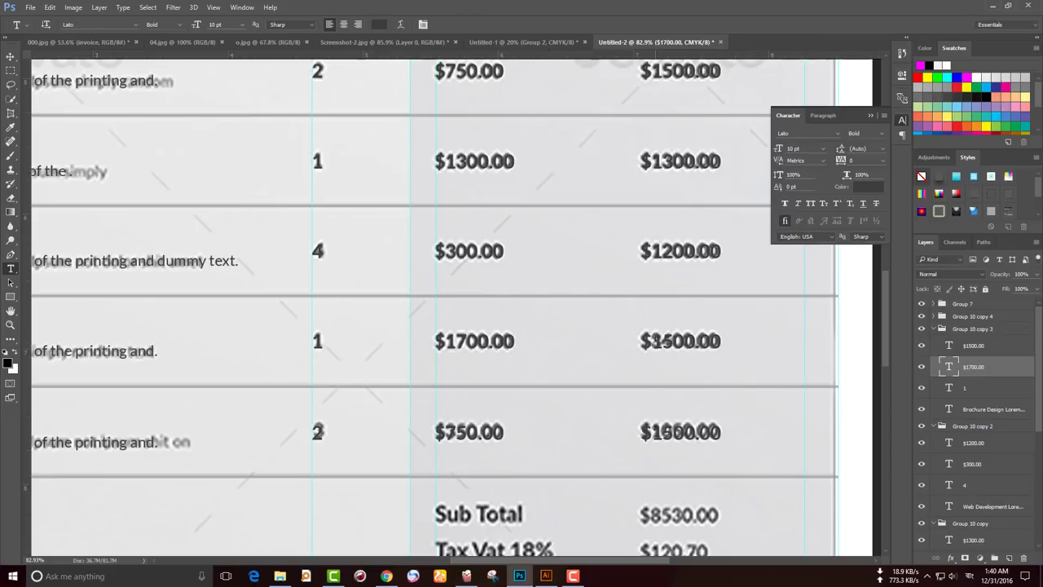
pyautogui.doubleClick(656, 340)
pyautogui.write('$3')
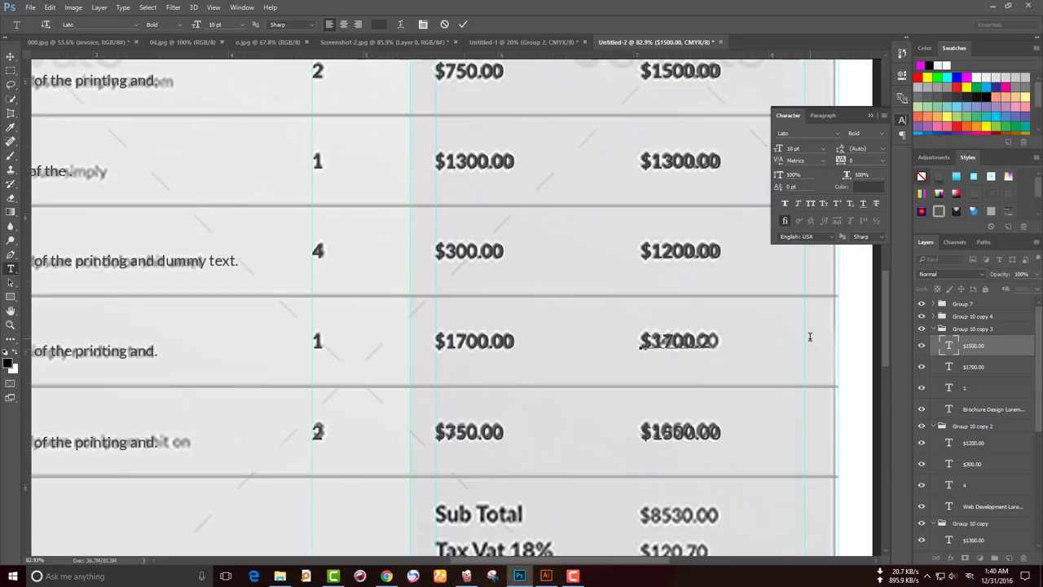
pyautogui.click(463, 24)
# Edit the E-Book Design text block, trying a pasted row text and undoing it
pyautogui.press('v')
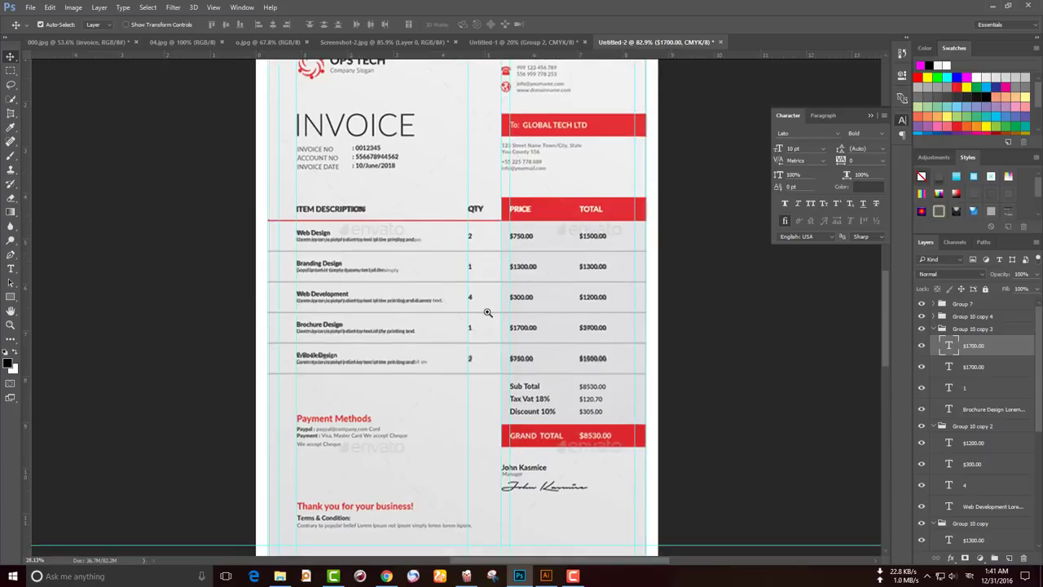
pyautogui.scroll(-2, 505, 324)
pyautogui.scroll(3, 122, 431)
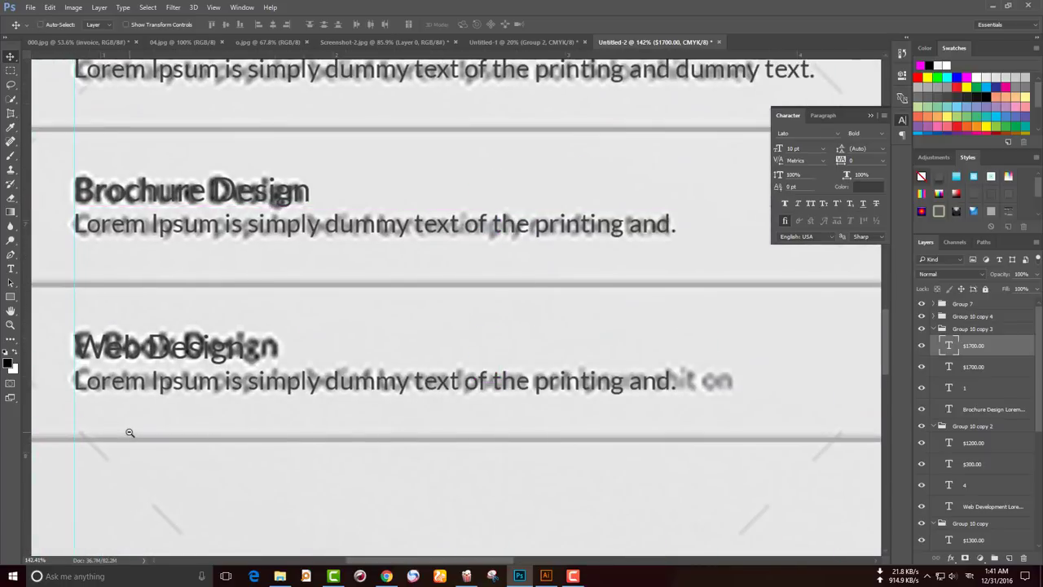
pyautogui.press('t')
pyautogui.click(183, 332)
pyautogui.hotkey('ctrl', 'a')
pyautogui.hotkey('ctrl', 'c')
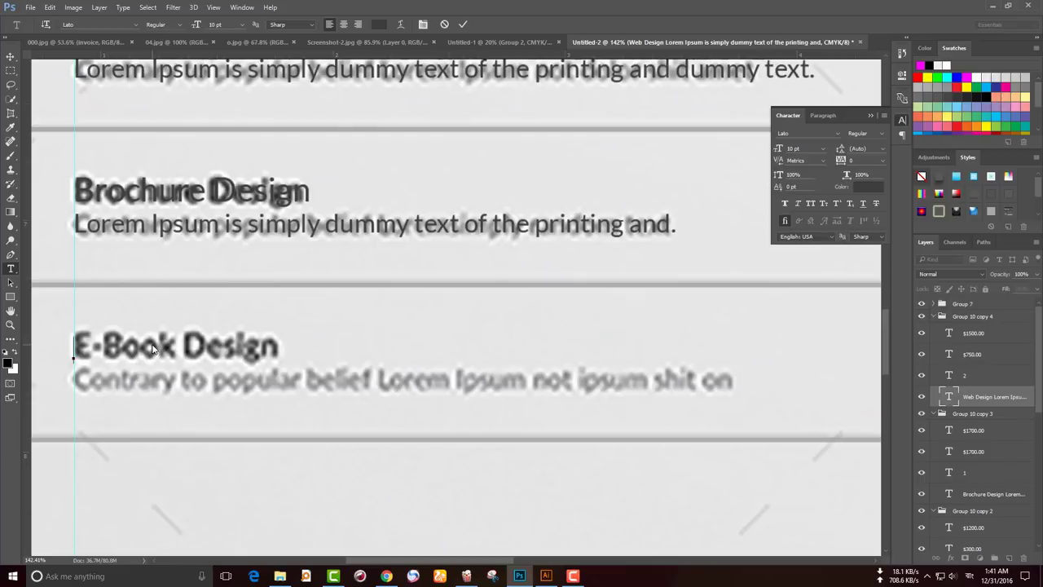
pyautogui.press('Right')
pyautogui.press('Right')
pyautogui.press('Right')
pyautogui.press('Right')
pyautogui.press('Right')
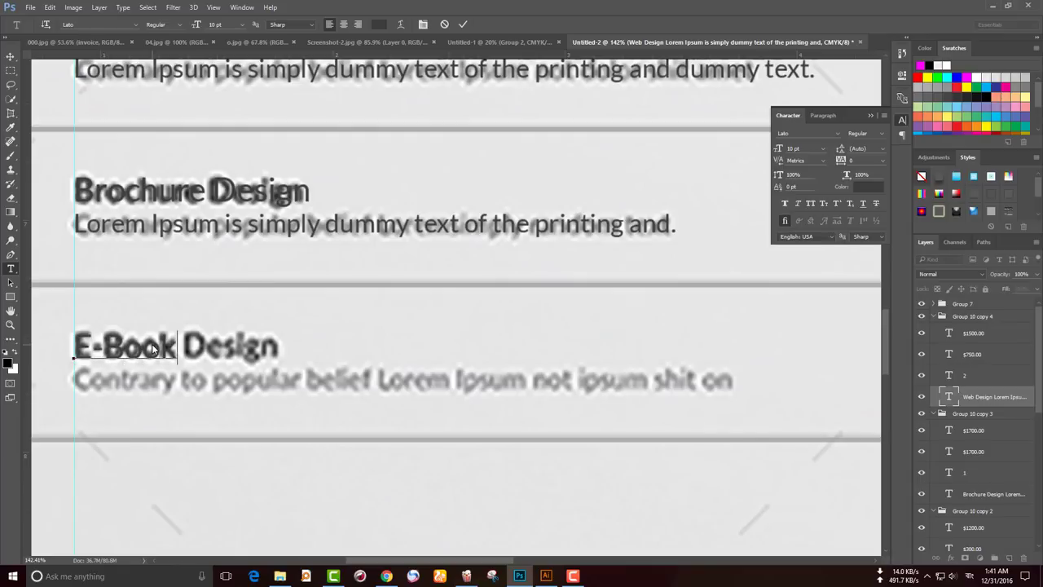
pyautogui.press('Right')
pyautogui.press('Right')
pyautogui.press('Right')
pyautogui.press('Right')
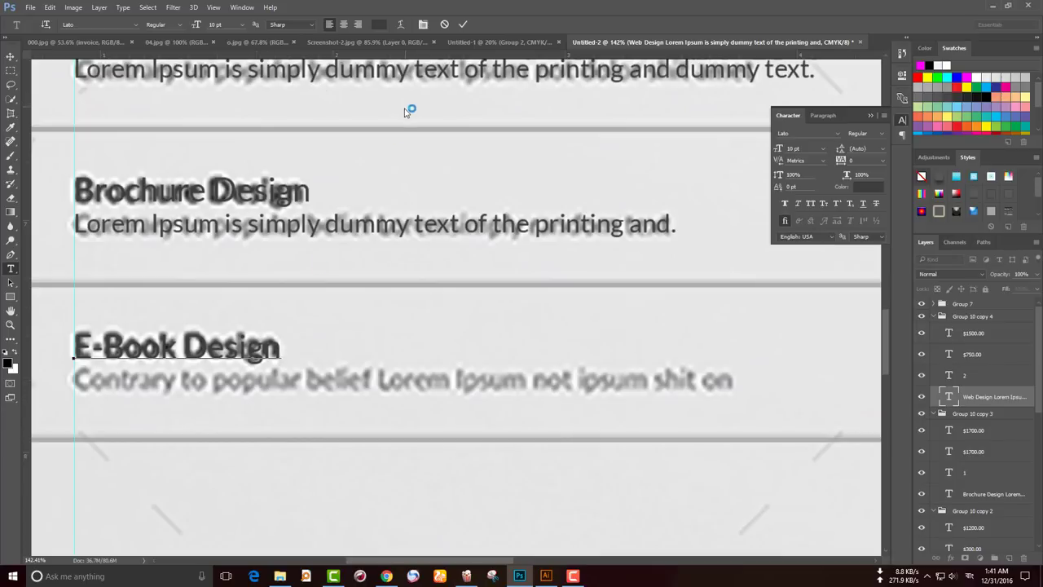
pyautogui.hotkey('ctrl', 'a')
pyautogui.hotkey('ctrl', 'v')
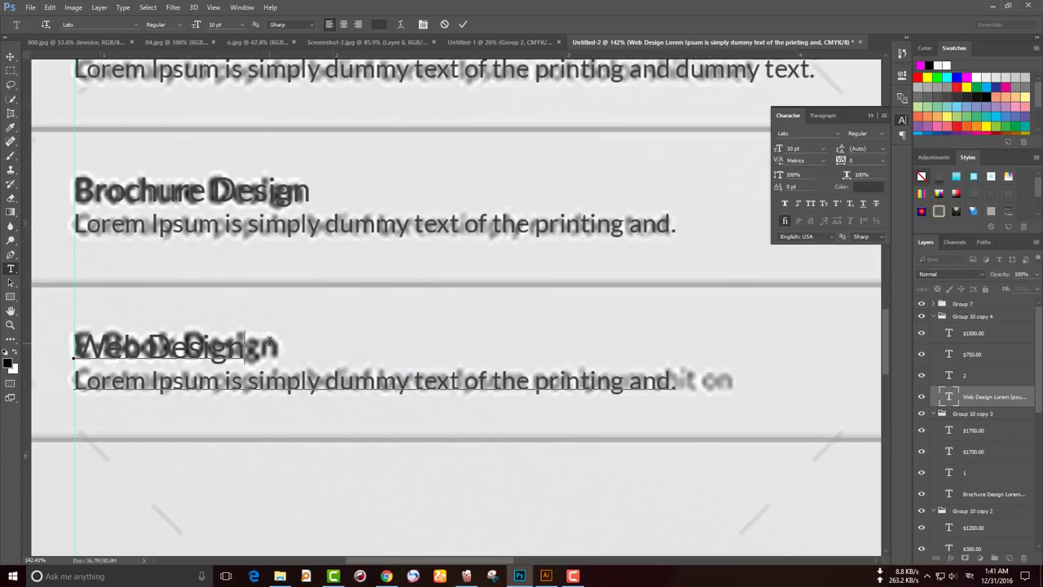
pyautogui.hotkey('ctrl', 'z')
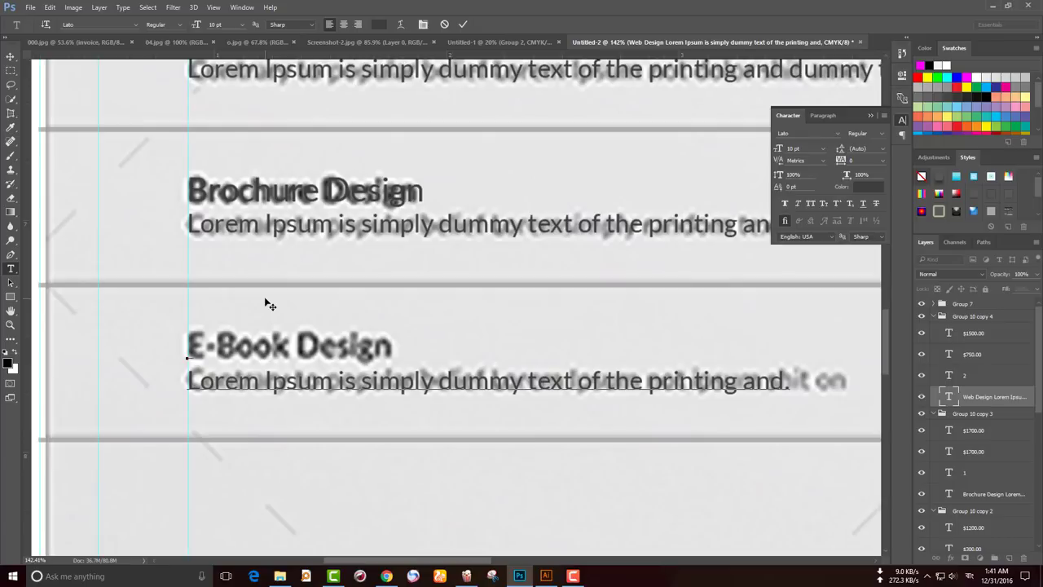
pyautogui.hotkey('shift', 'Right')
pyautogui.hotkey('shift', 'Right')
pyautogui.hotkey('shift', 'Right')
pyautogui.hotkey('shift', 'Right')
pyautogui.hotkey('shift', 'Right')
pyautogui.hotkey('shift', 'Right')
pyautogui.hotkey('shift', 'Right')
pyautogui.hotkey('shift', 'Right')
pyautogui.hotkey('shift', 'Right')
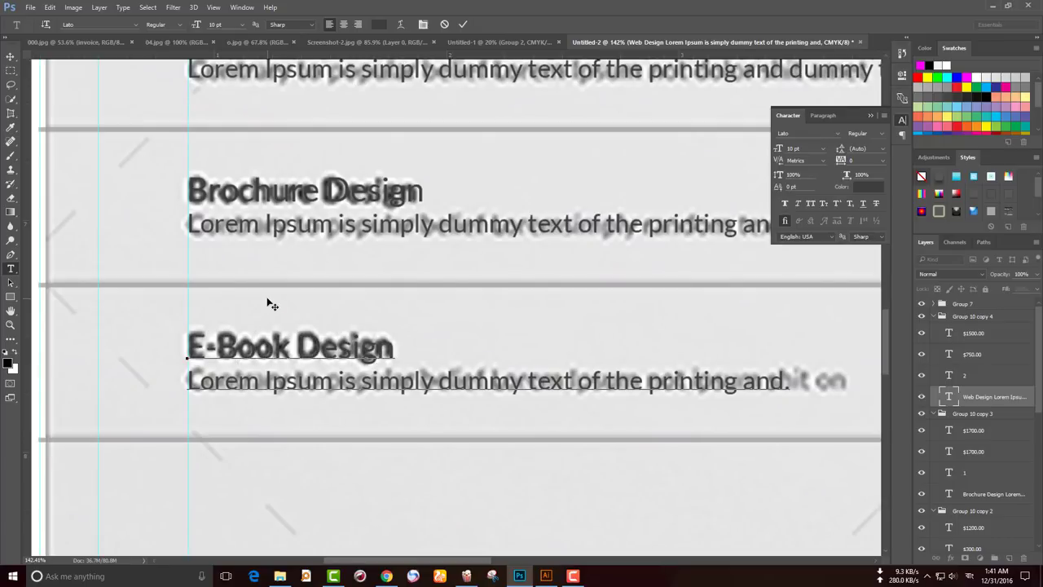
# Replace 'Lorem' with a copied 'printing', capitalised so the description reads 'Printing Ipsum'
pyautogui.click(787, 381)
pyautogui.moveTo(649, 382); pyautogui.dragTo(738, 381)
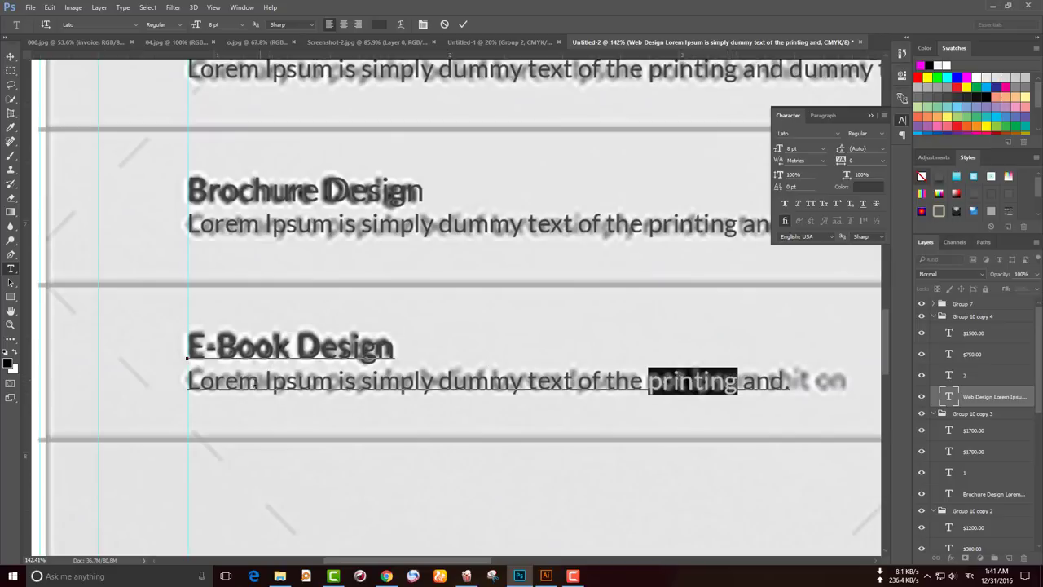
pyautogui.hotkey('ctrl', 'c')
pyautogui.moveTo(257, 381); pyautogui.dragTo(166, 388)
pyautogui.hotkey('ctrl', 'v')
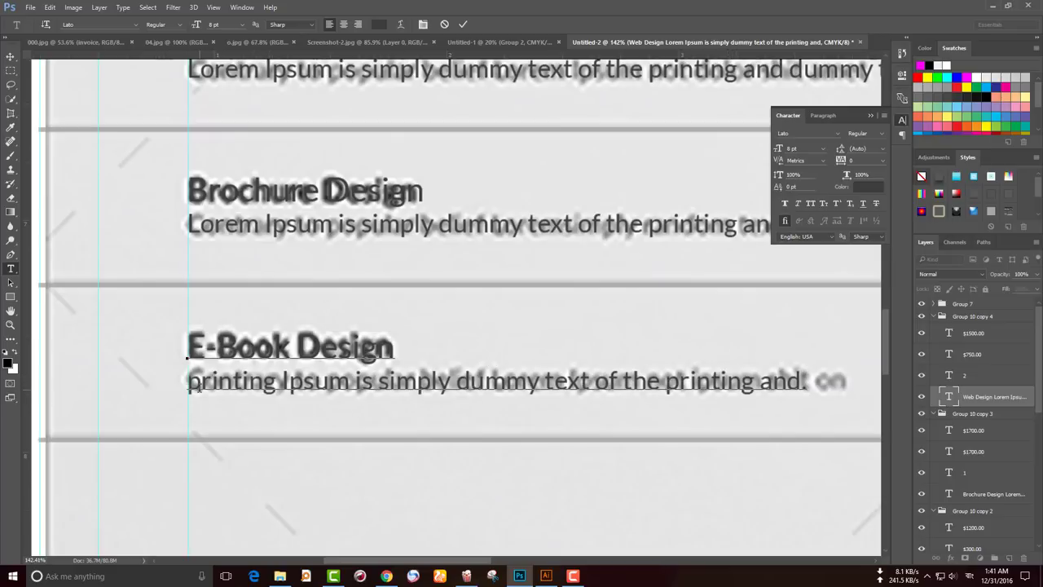
pyautogui.write('P')
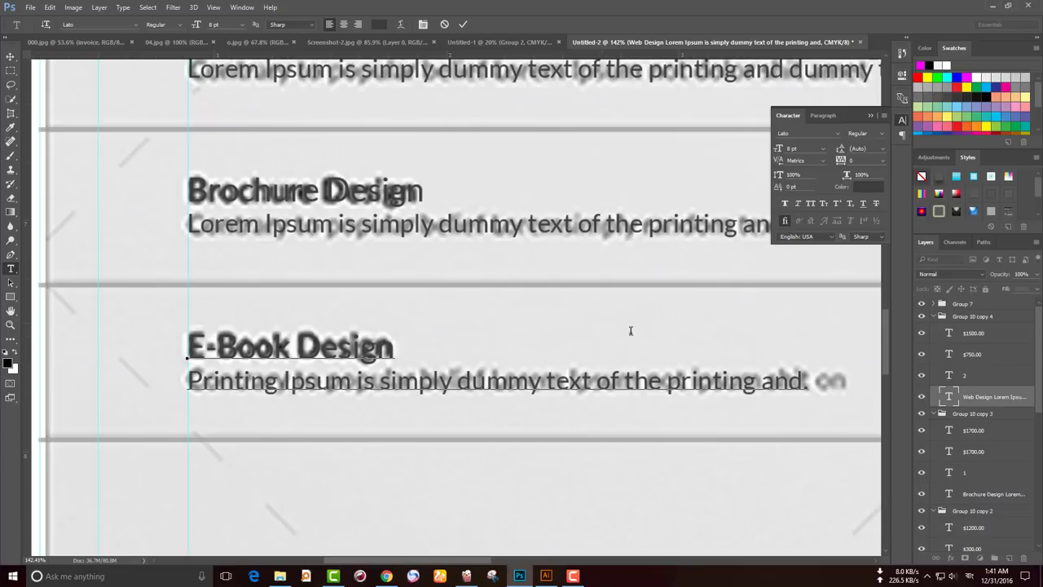
pyautogui.click(463, 24)
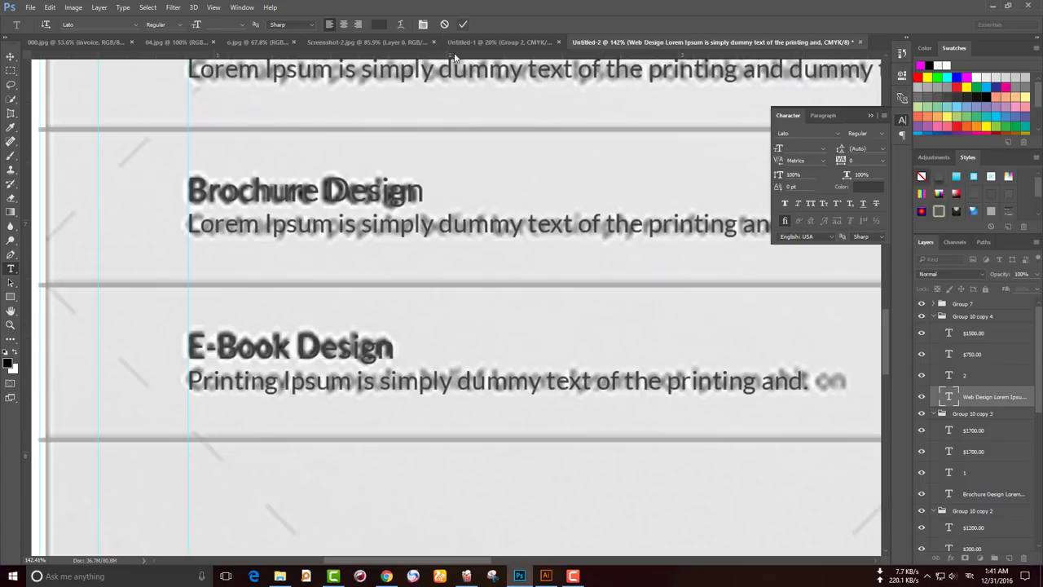
pyautogui.click(10, 55)
pyautogui.scroll(-3, 449, 280)
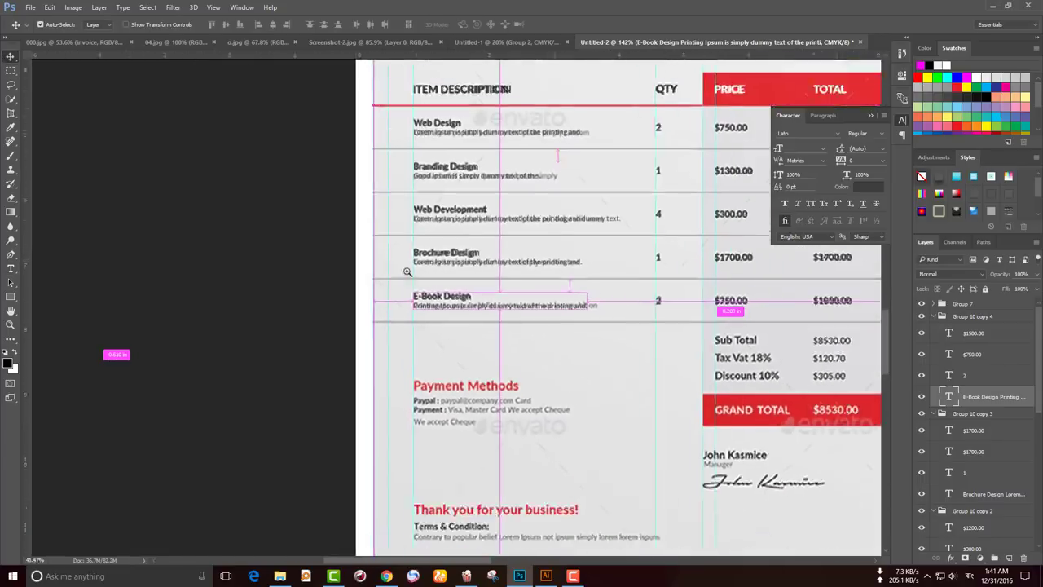
pyautogui.scroll(-2, 407, 270)
pyautogui.scroll(-1, 642, 274)
pyautogui.scroll(3, 643, 273)
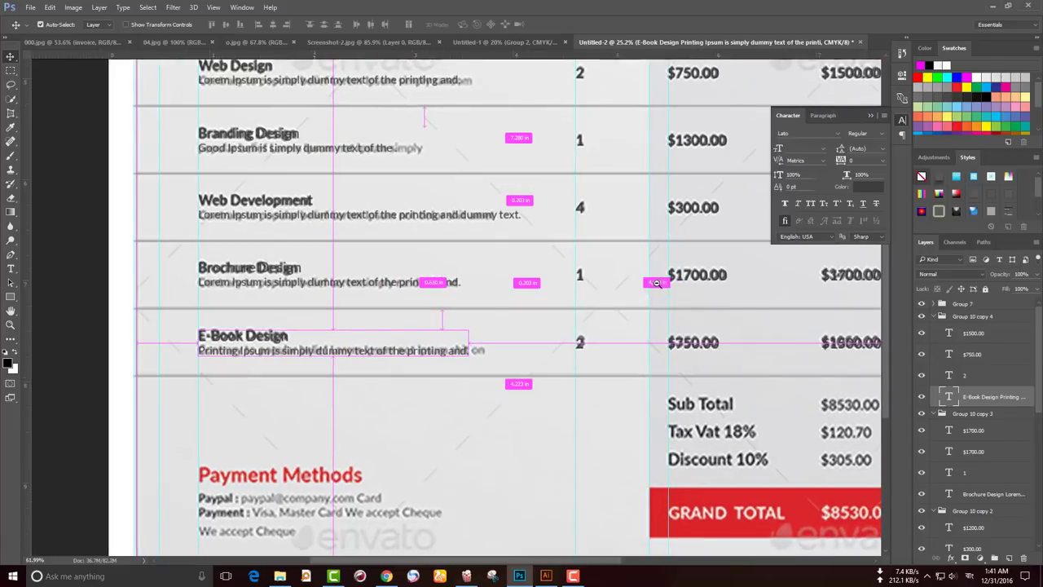
# Set the E-Book Design row's quantity to 3
pyautogui.press('t')
pyautogui.doubleClick(580, 342)
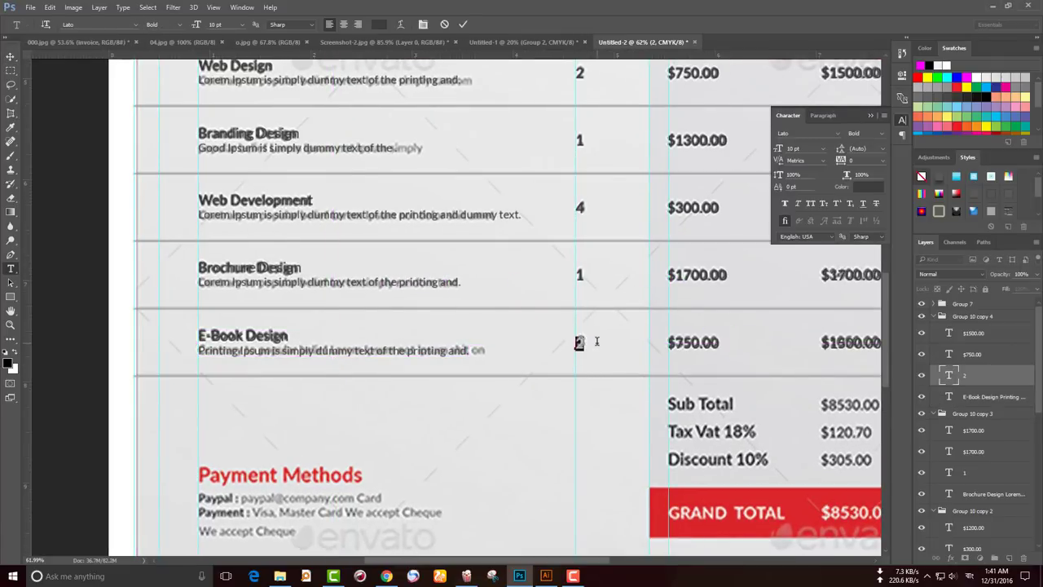
pyautogui.write('3')
pyautogui.click(464, 24)
pyautogui.click(11, 56)
pyautogui.moveTo(467, 309); pyautogui.dragTo(270, 314)
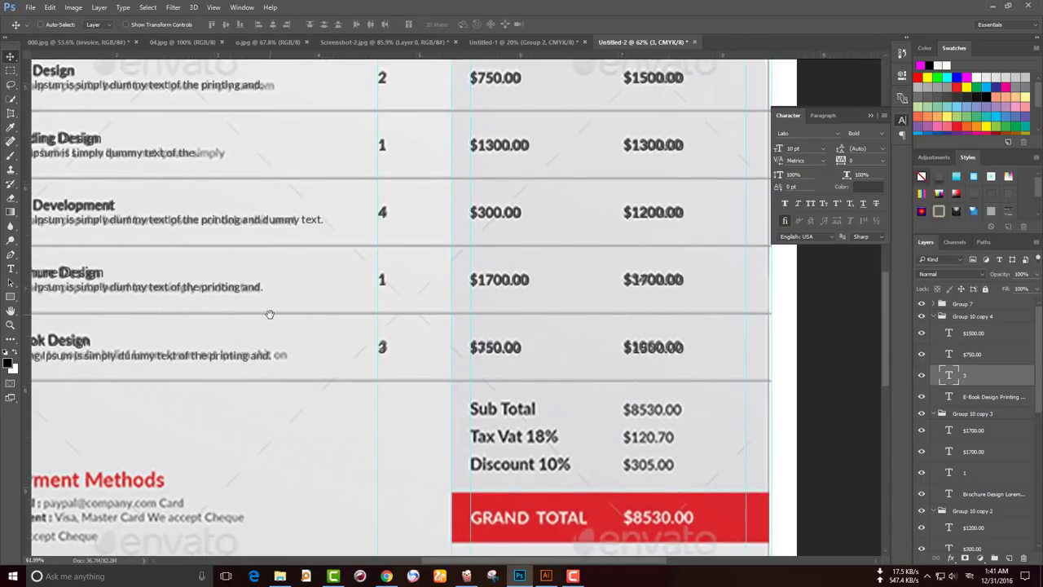
# Set the E-Book Design price to $350.00 and its total to $1050.00
pyautogui.press('t')
pyautogui.doubleClick(496, 347)
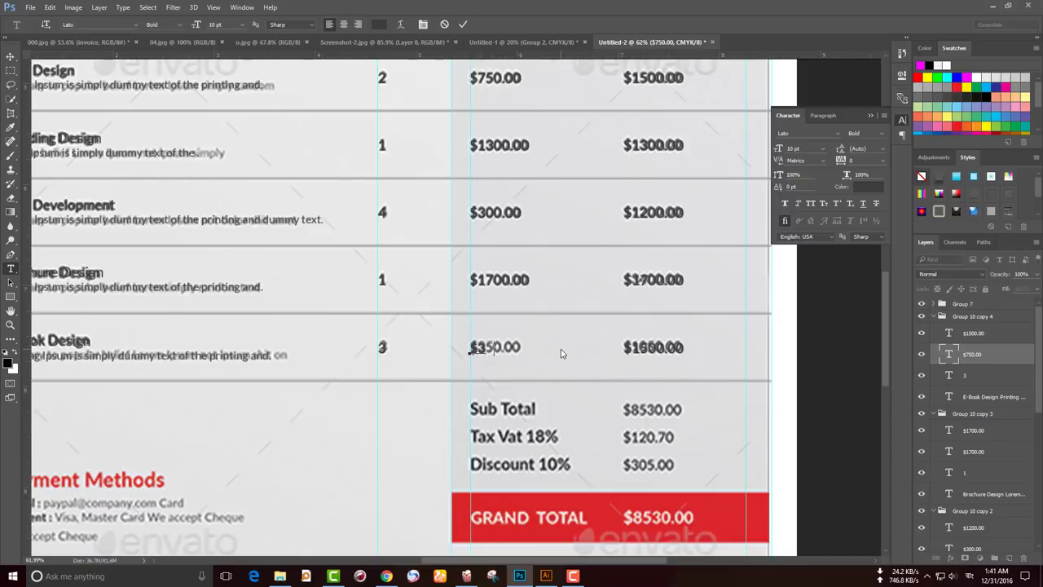
pyautogui.click(463, 24)
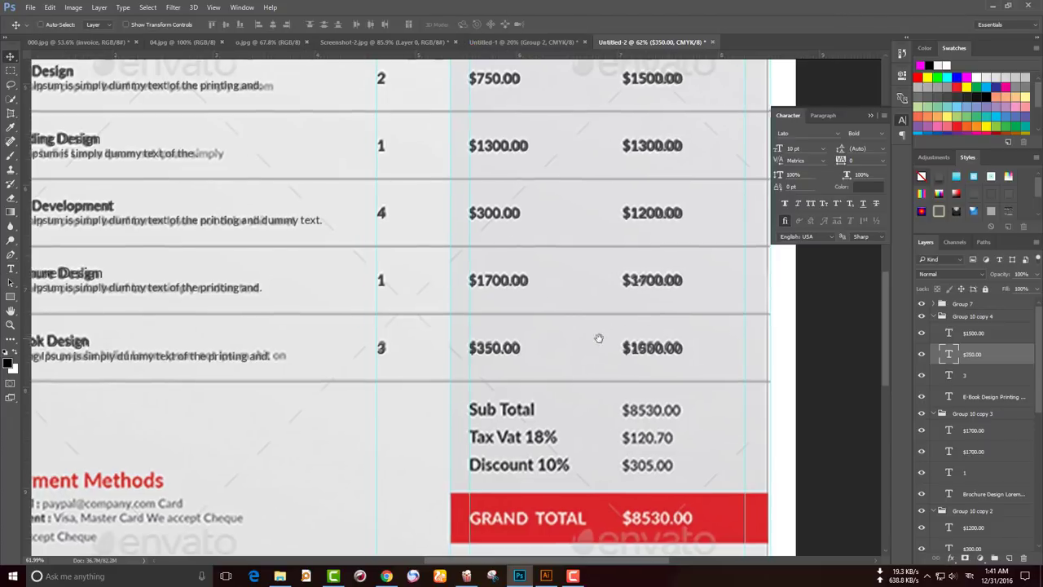
pyautogui.hscroll(3, 596, 337)
pyautogui.doubleClick(551, 349)
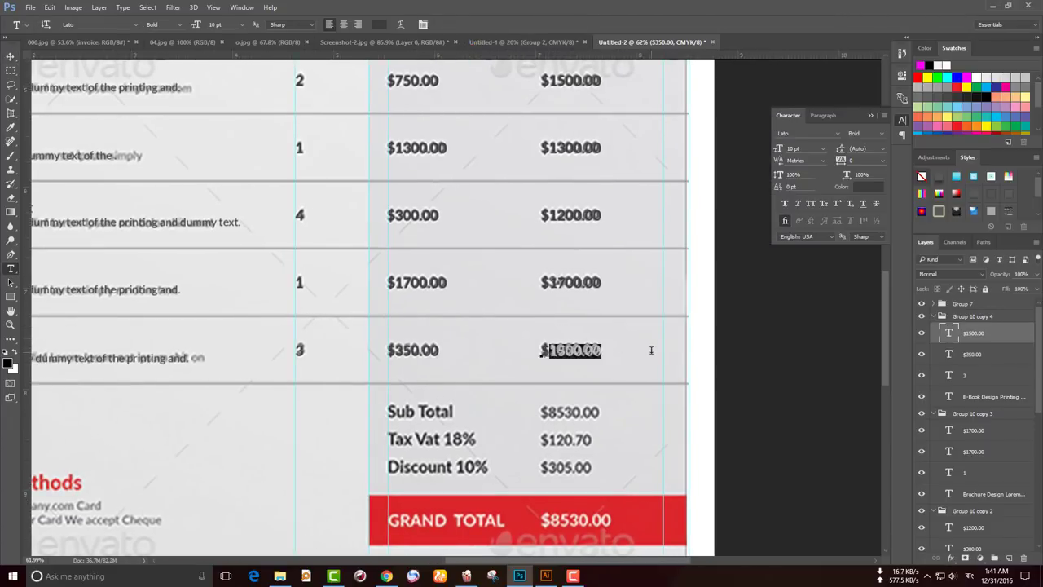
pyautogui.write('1050.00')
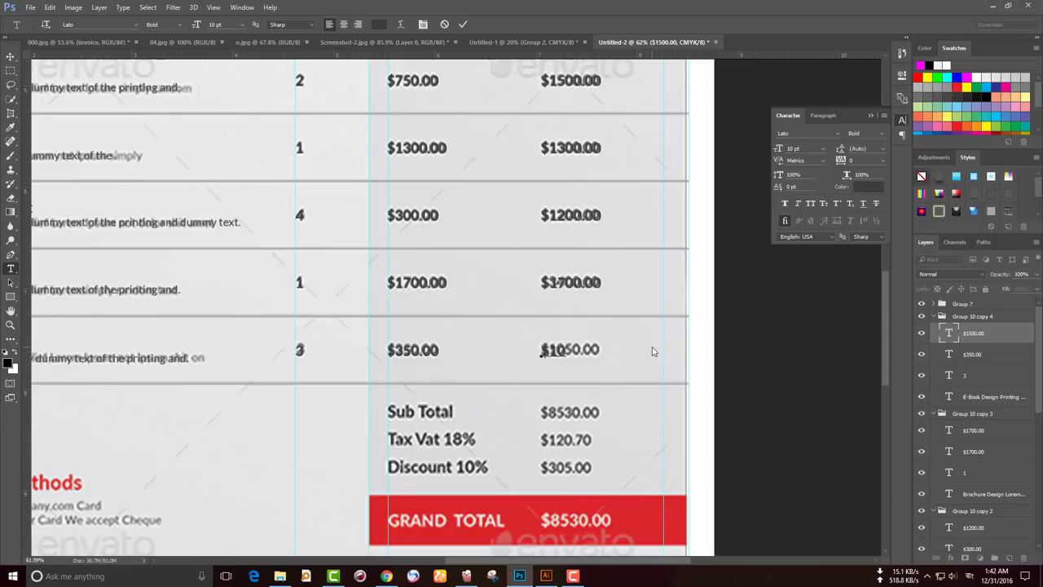
pyautogui.write('.00')
pyautogui.click(460, 24)
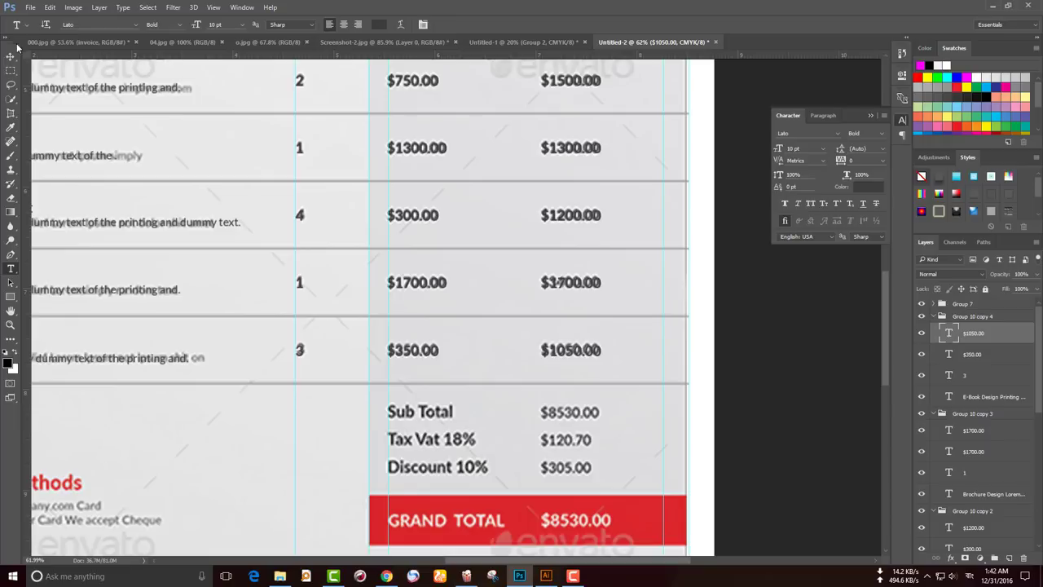
pyautogui.press('v')
pyautogui.scroll(-3, 529, 271)
pyautogui.scroll(-1, 530, 271)
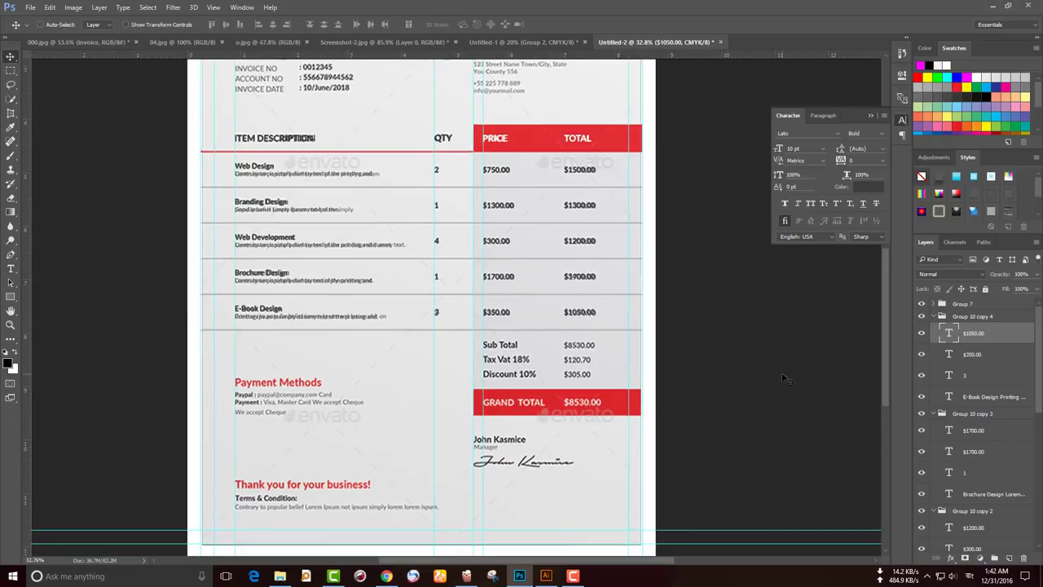
# Collapse the Group 10 copy 4, copy 3, copy 2 and Group 10 copy layer groups
pyautogui.click(934, 317)
pyautogui.click(937, 331)
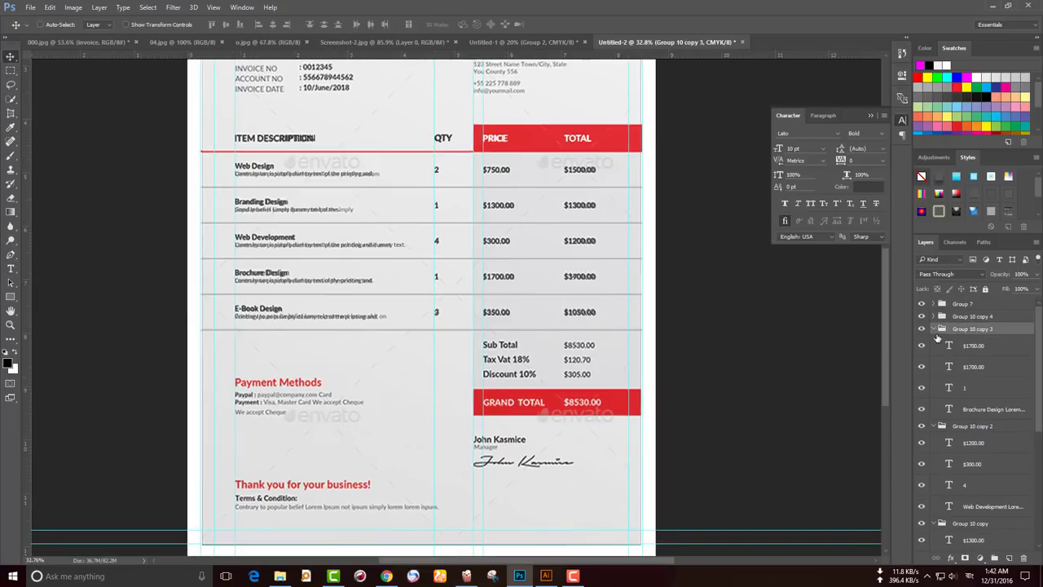
pyautogui.click(935, 329)
pyautogui.click(935, 342)
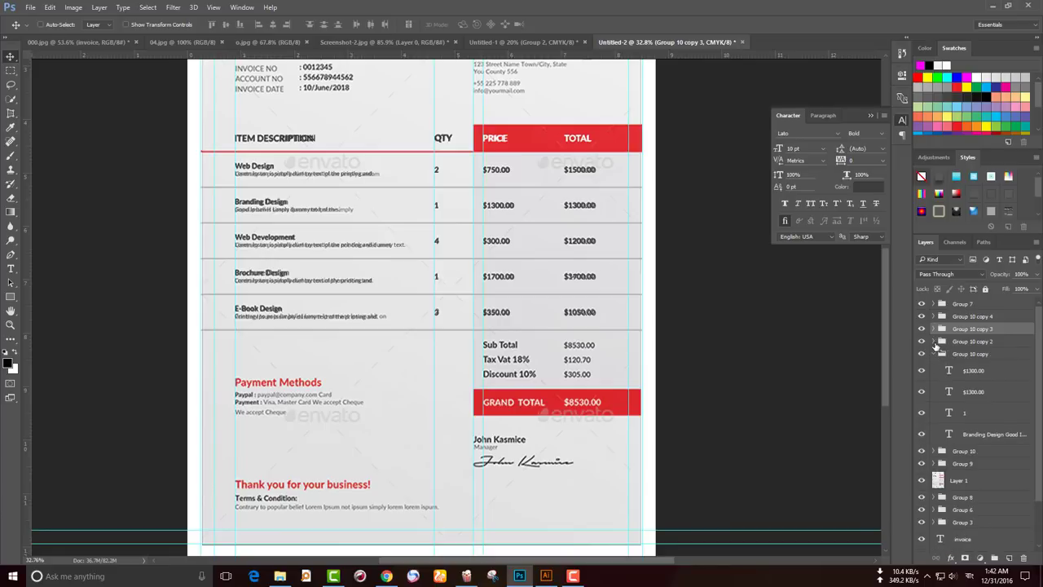
pyautogui.click(935, 355)
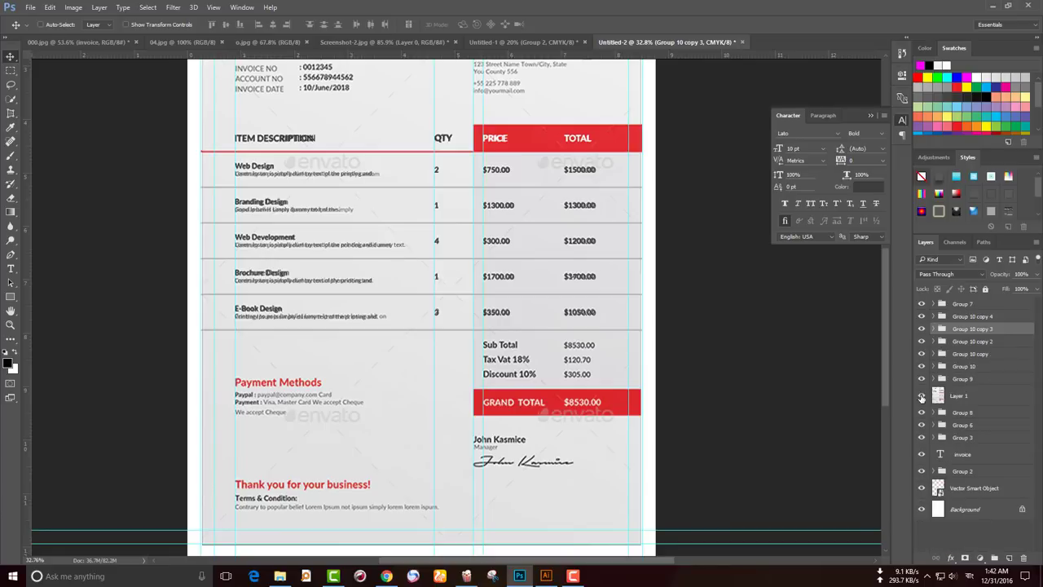
# Hide reference Layer 1 and select the Branding Design row's Group 10 copy group
pyautogui.click(922, 396)
pyautogui.scroll(-3, 607, 398)
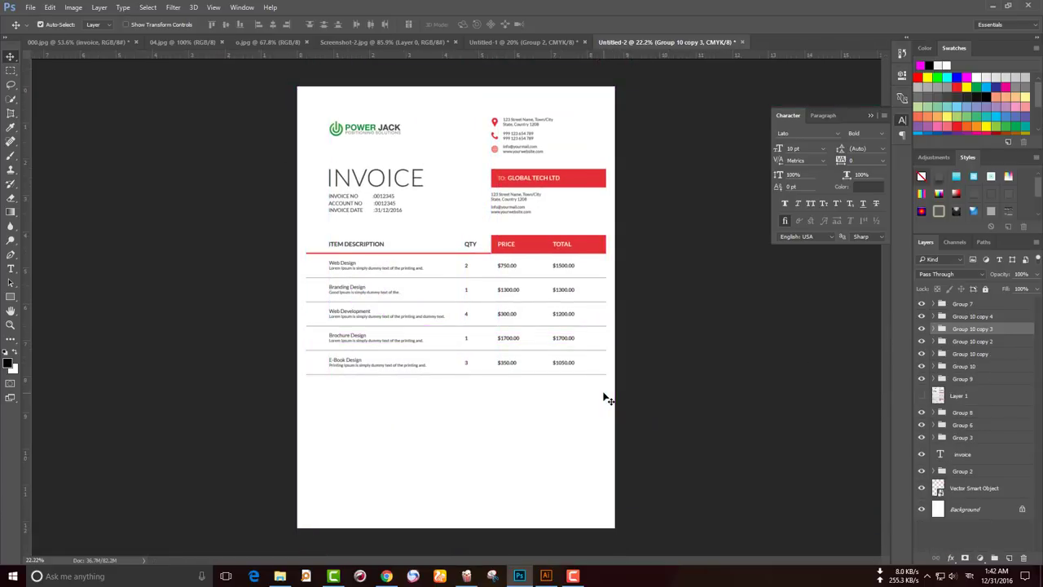
pyautogui.scroll(3, 364, 327)
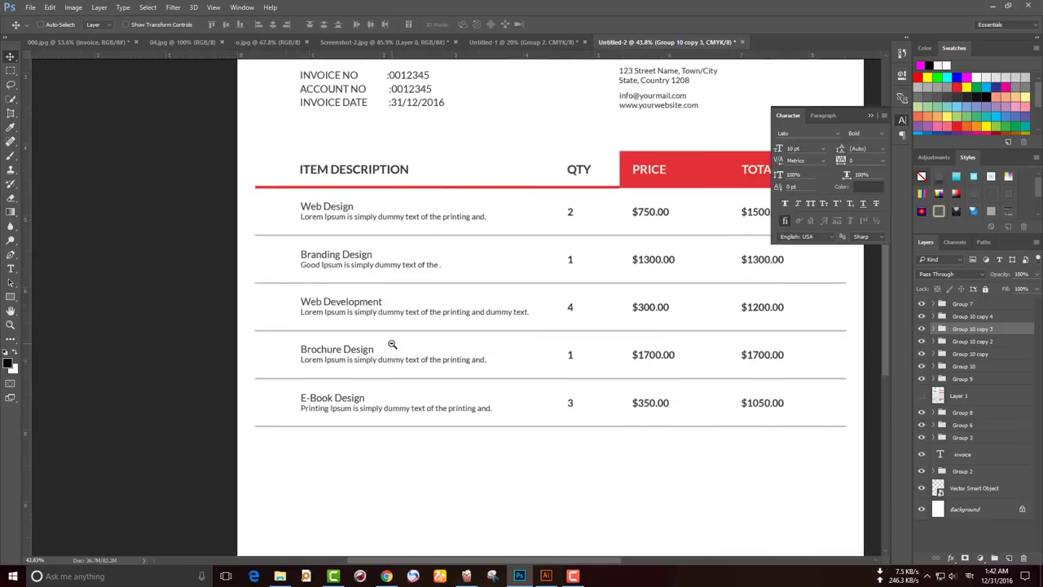
pyautogui.scroll(2, 507, 406)
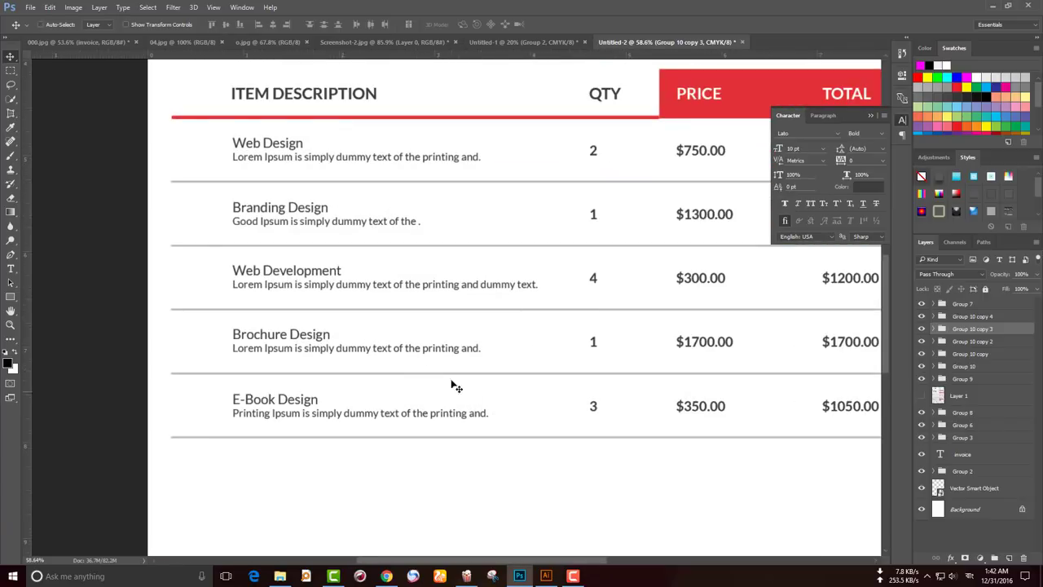
pyautogui.scroll(-3, 406, 345)
pyautogui.scroll(3, 356, 255)
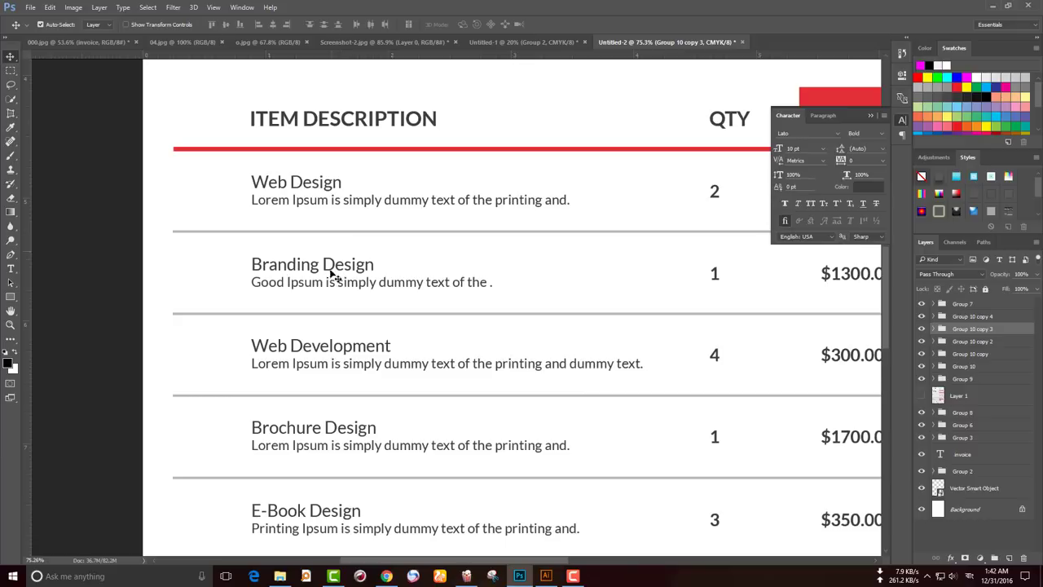
pyautogui.click(302, 274)
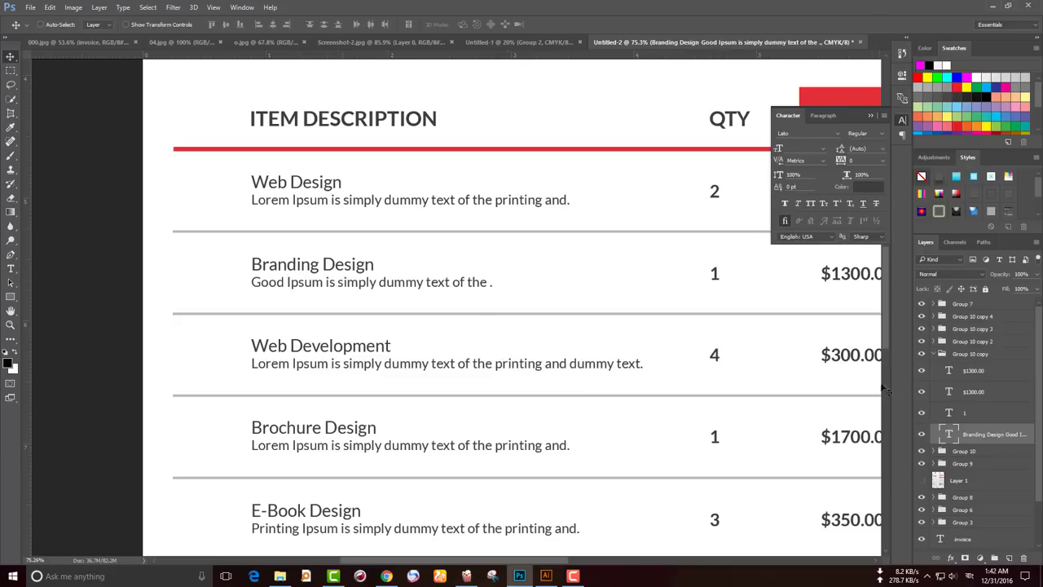
pyautogui.click(955, 355)
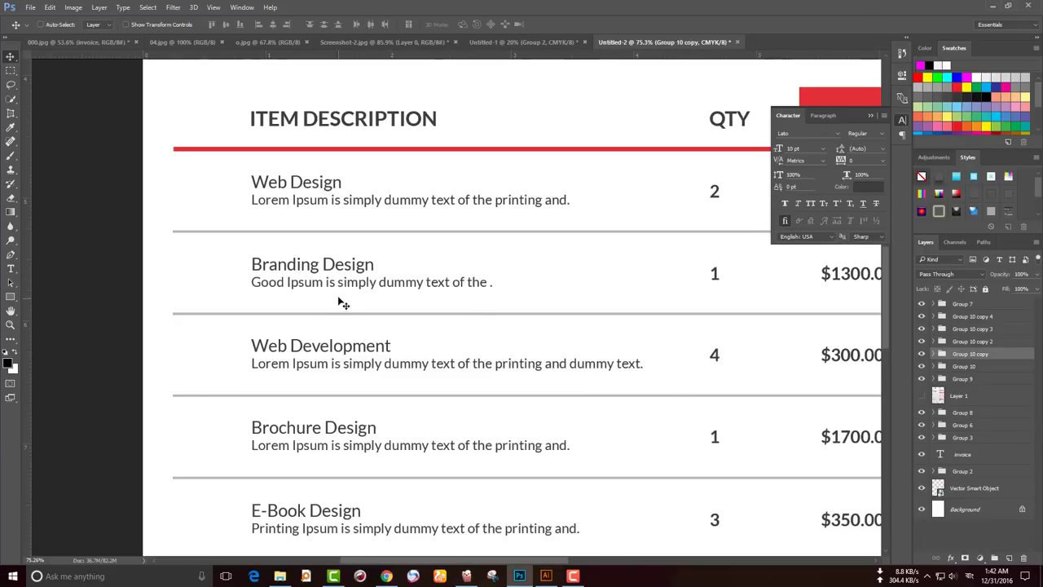
# Marquee-select the Branding Design row between its divider lines to align it, then deselect
pyautogui.click(11, 71)
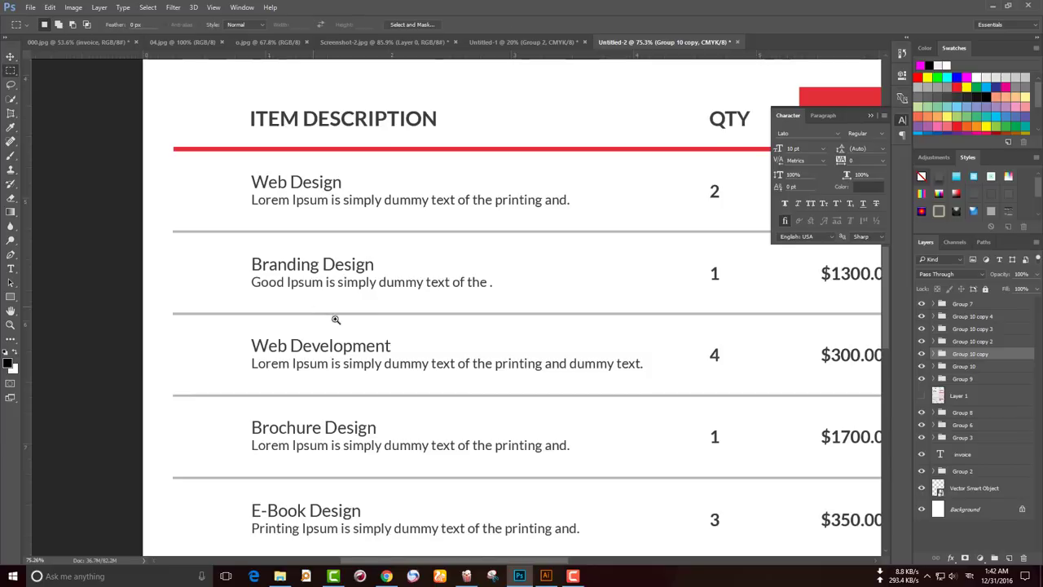
pyautogui.scroll(3, 338, 318)
pyautogui.scroll(-1, 379, 342)
pyautogui.moveTo(209, 118); pyautogui.dragTo(445, 247)
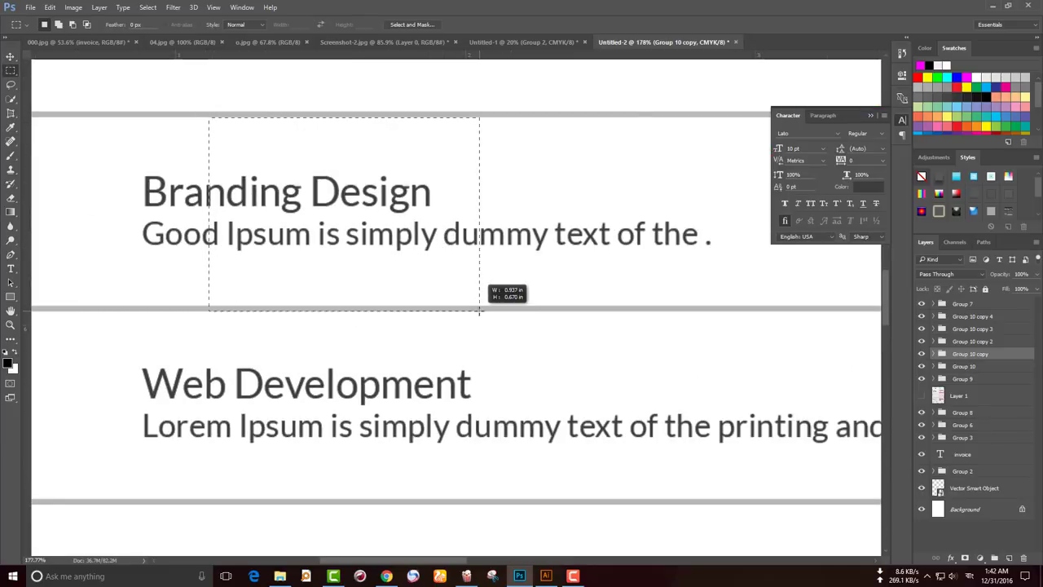
pyautogui.moveTo(444, 247); pyautogui.dragTo(483, 308)
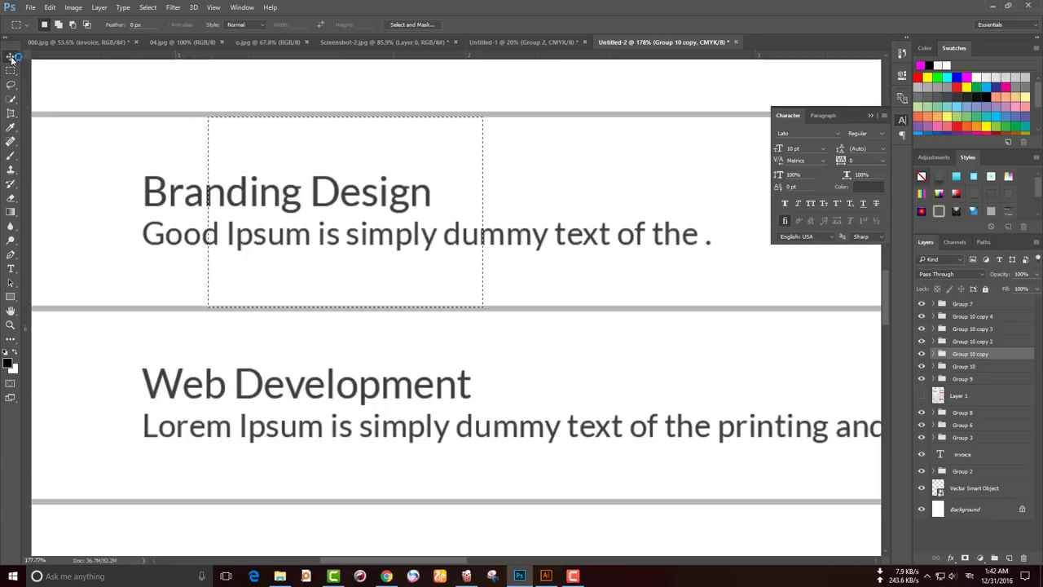
pyautogui.click(11, 56)
pyautogui.hotkey('ctrl', 'd')
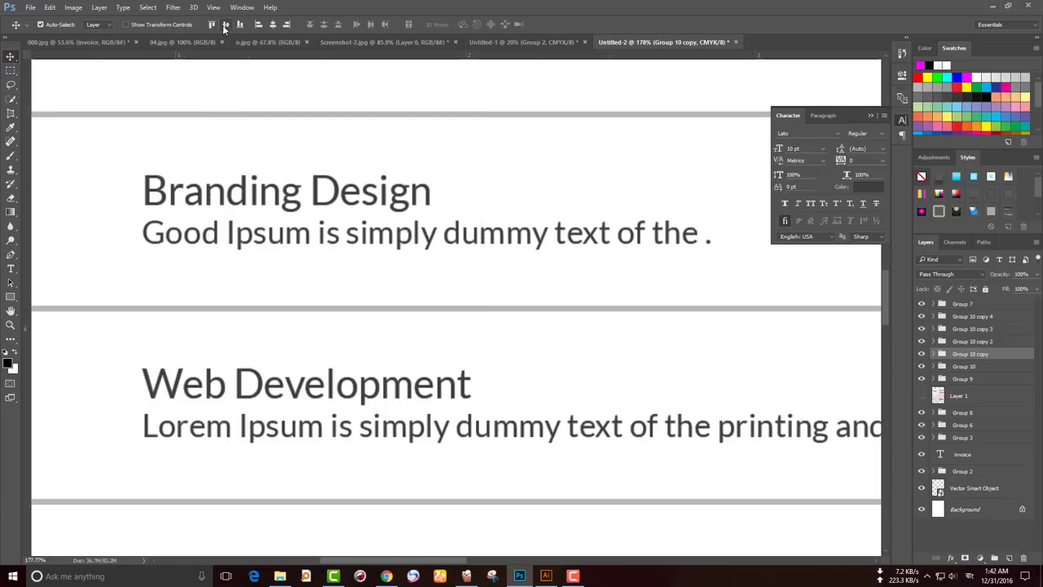
# Marquee-select the Web Development row (Group 10 copy 2) between its divider lines
pyautogui.click(943, 343)
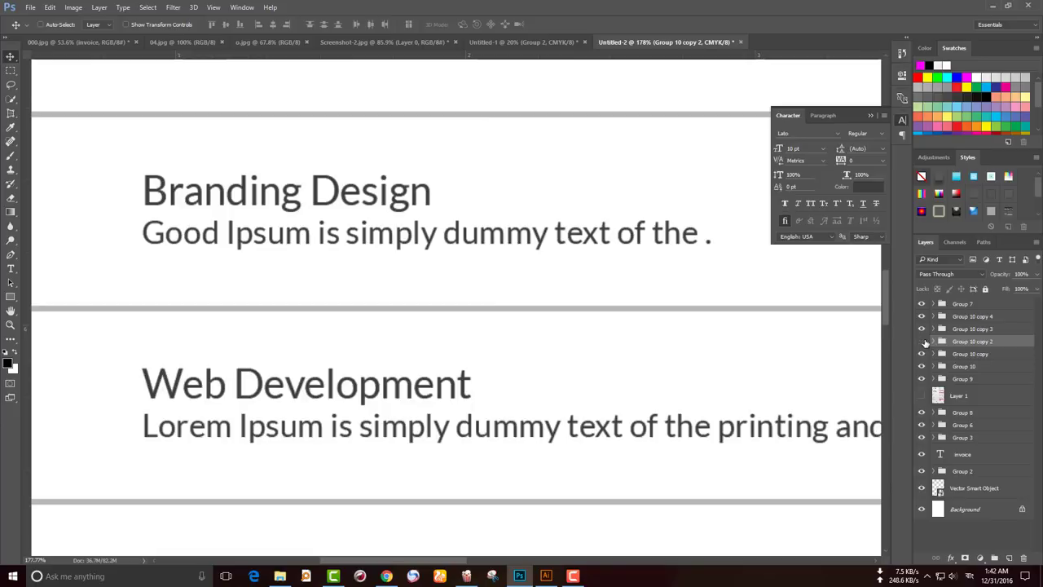
pyautogui.scroll(2, 416, 489)
pyautogui.moveTo(353, 429); pyautogui.dragTo(426, 398)
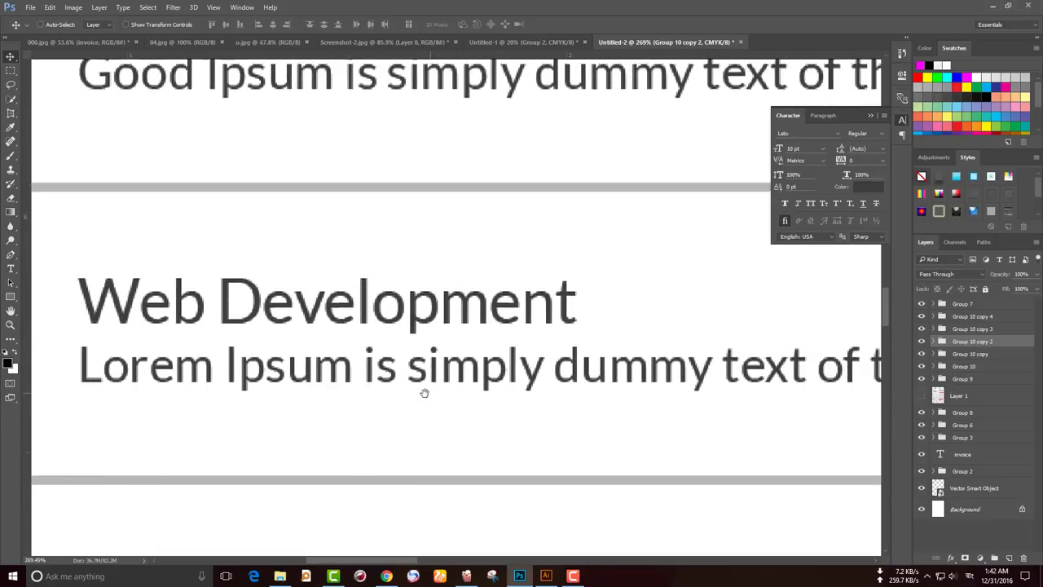
pyautogui.click(11, 71)
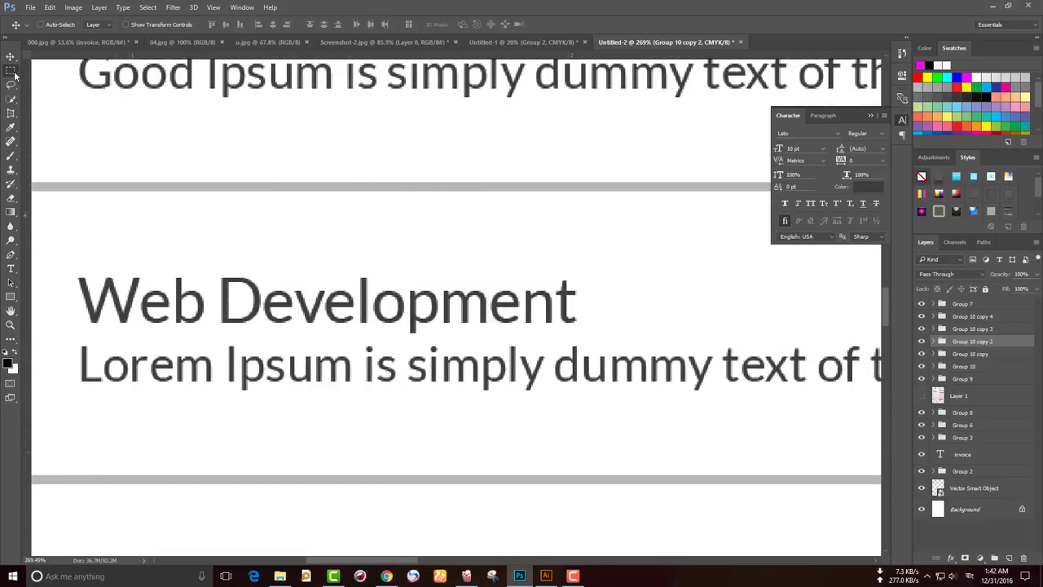
pyautogui.moveTo(185, 193); pyautogui.dragTo(494, 450)
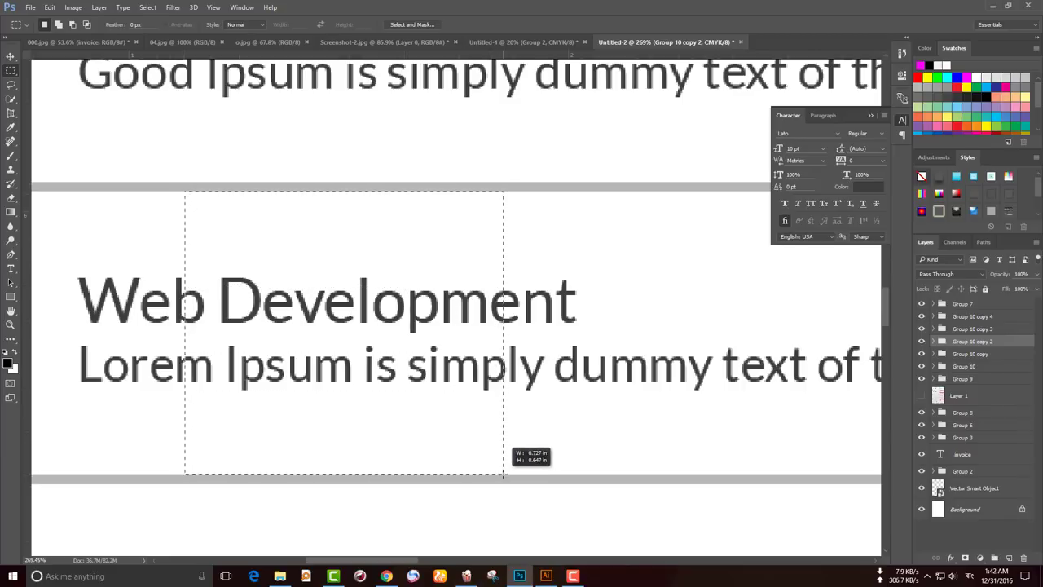
pyautogui.moveTo(494, 450); pyautogui.dragTo(504, 475)
pyautogui.click(11, 57)
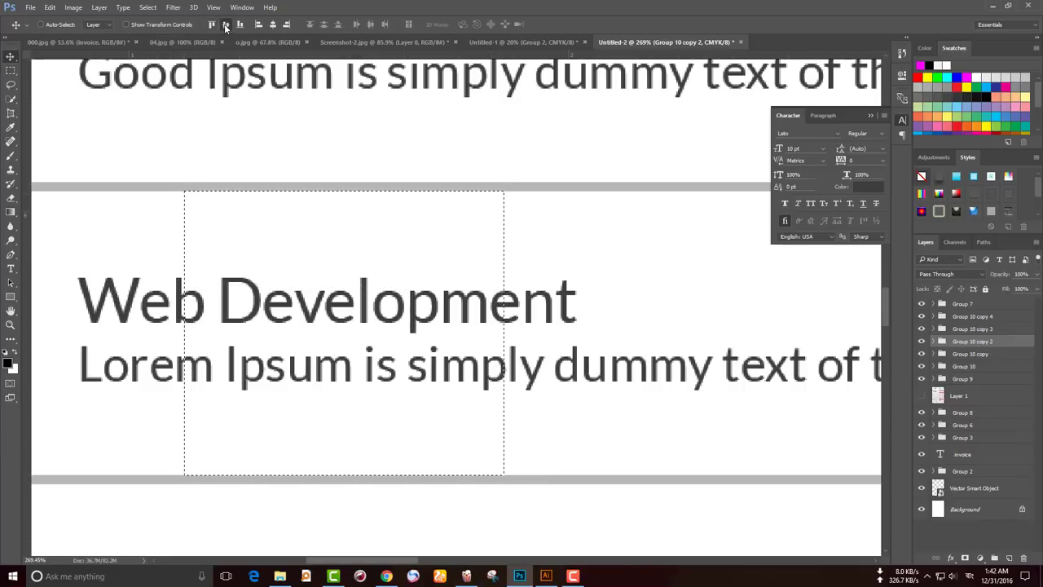
pyautogui.scroll(-3, 361, 335)
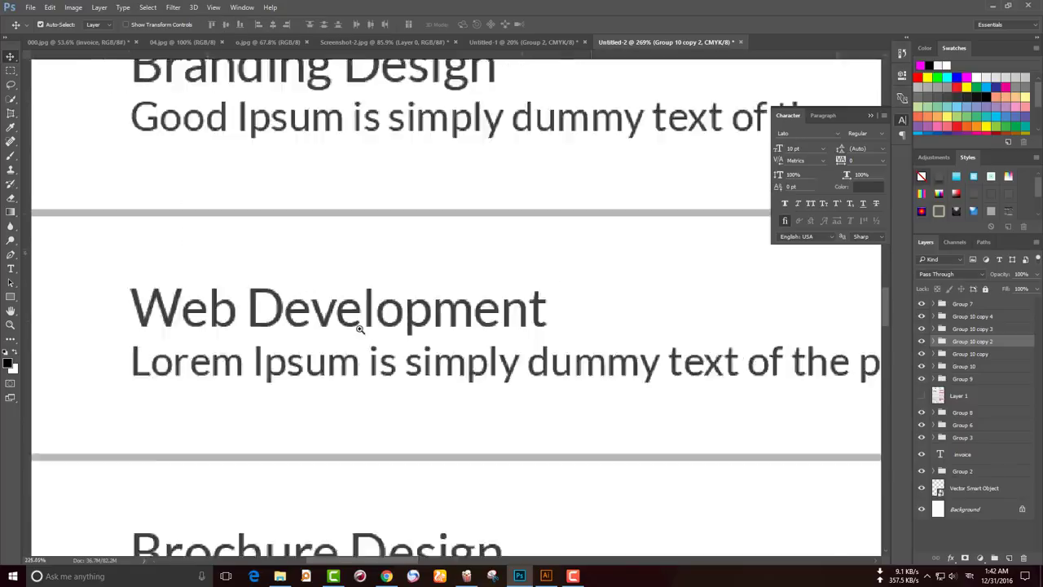
pyautogui.scroll(-3, 358, 310)
pyautogui.scroll(-2, 351, 278)
pyautogui.scroll(2, 351, 277)
pyautogui.scroll(2, 351, 278)
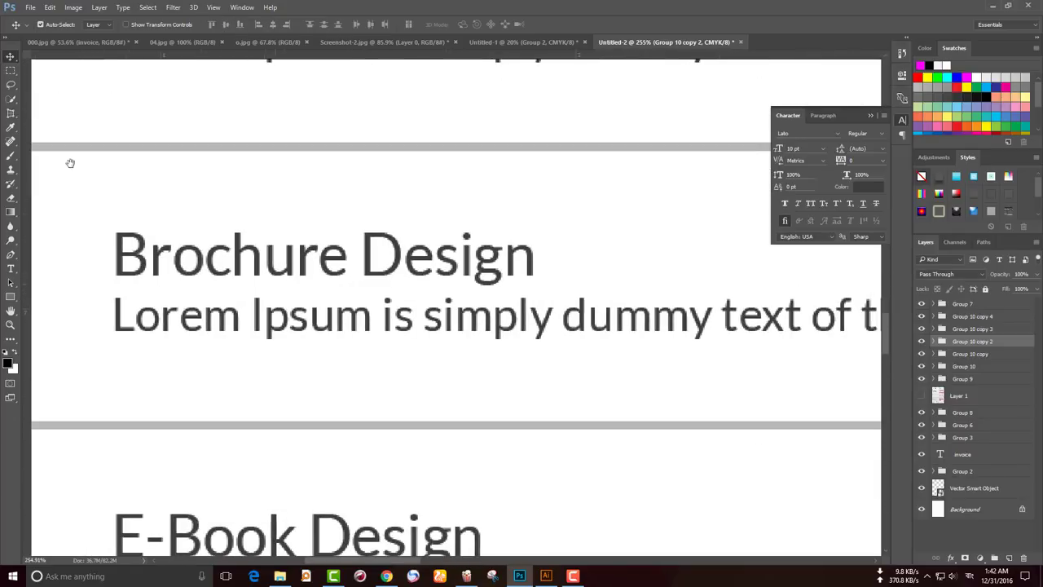
# Marquee-select the Brochure Design row (Group 10 copy 3) to align it, then deselect
pyautogui.press('m')
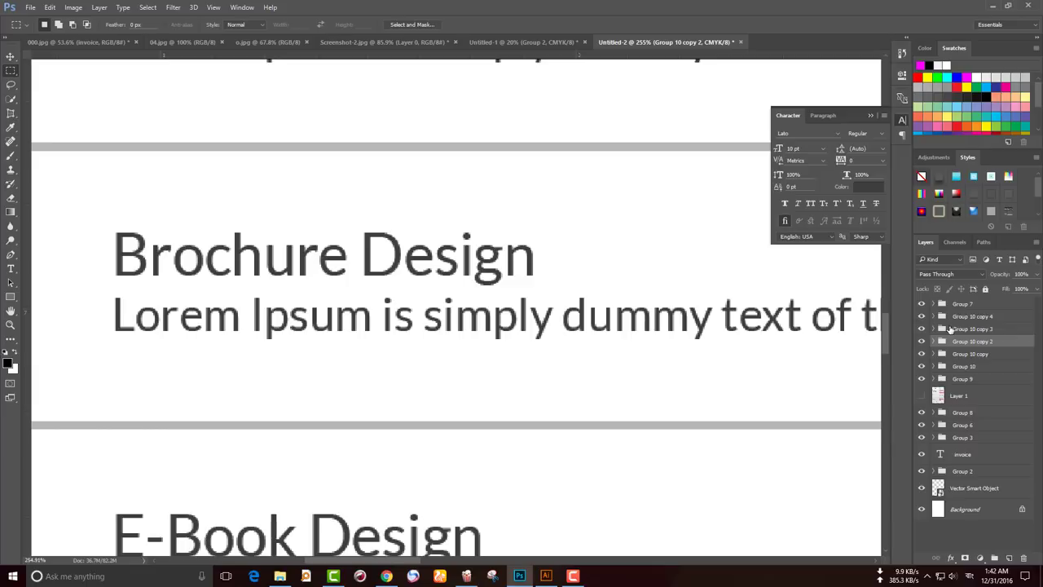
pyautogui.click(950, 329)
pyautogui.moveTo(147, 151)
pyautogui.mouseDown()
pyautogui.moveTo(445, 363)
pyautogui.moveTo(476, 421)
pyautogui.mouseUp()
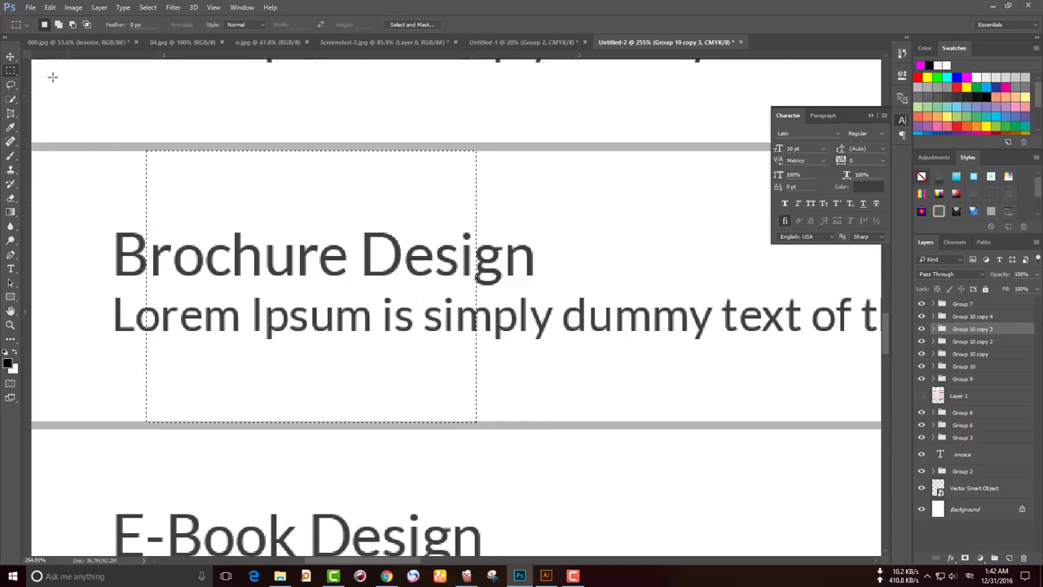
pyautogui.click(12, 56)
pyautogui.hotkey('ctrl', 'd')
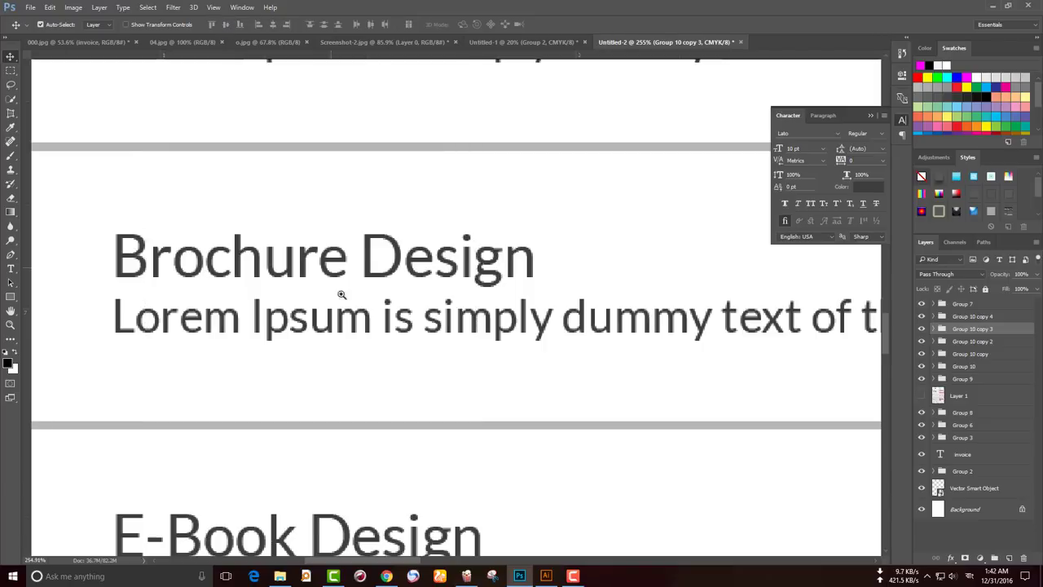
pyautogui.scroll(-5, 341, 294)
pyautogui.scroll(-2, 367, 295)
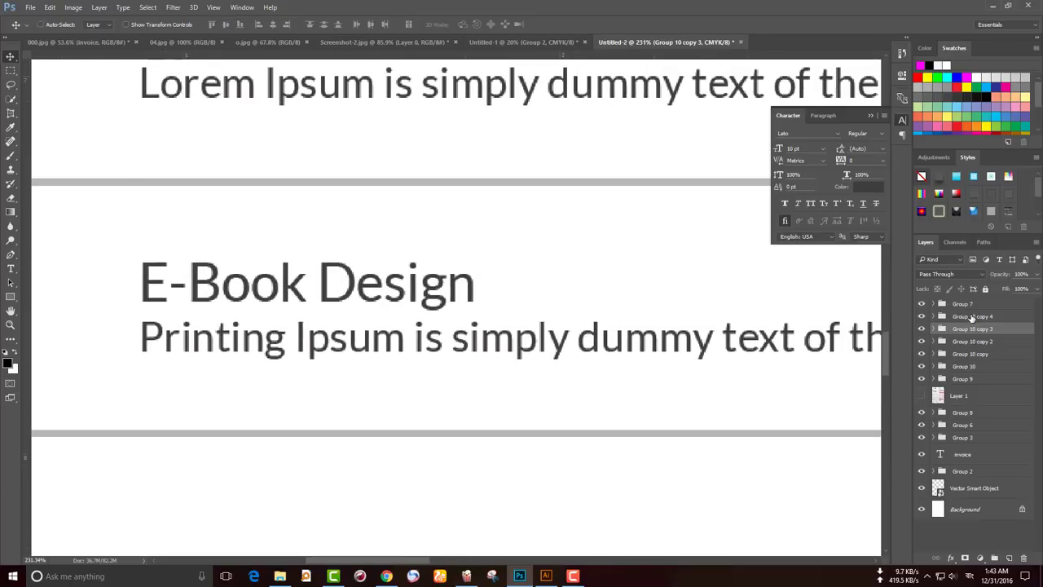
# Marquee-select the E-Book Design row (Group 10 copy 4) and nudge its text up one step
pyautogui.click(972, 316)
pyautogui.click(12, 70)
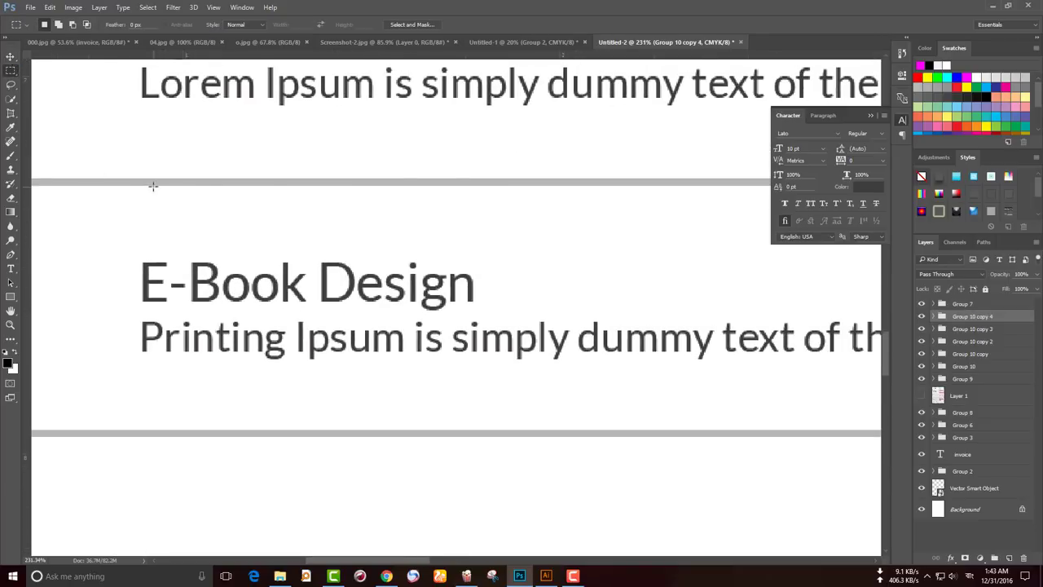
pyautogui.moveTo(152, 186); pyautogui.dragTo(539, 429)
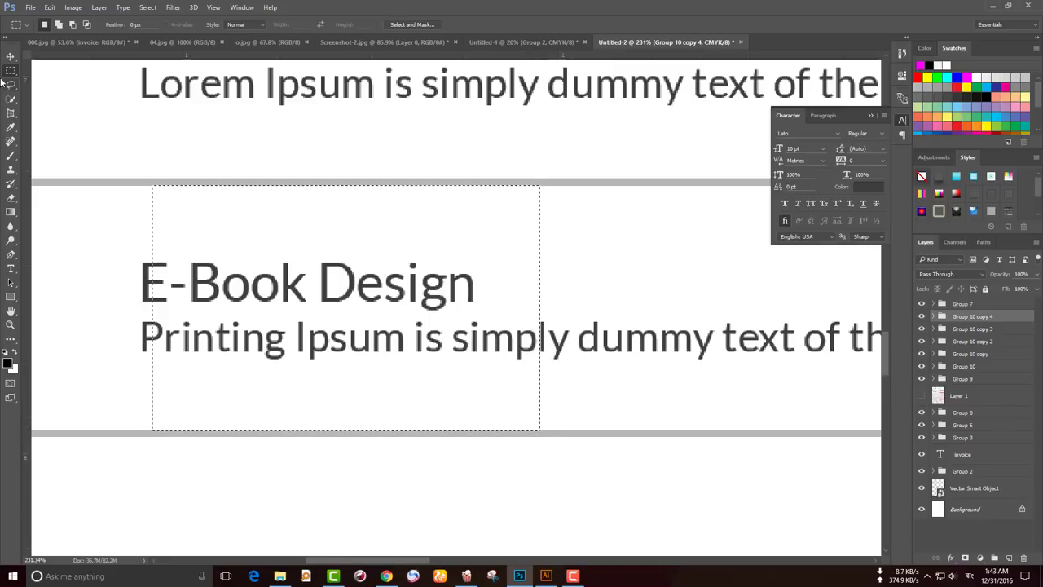
pyautogui.click(11, 55)
pyautogui.press('Up')
pyautogui.press('Up')
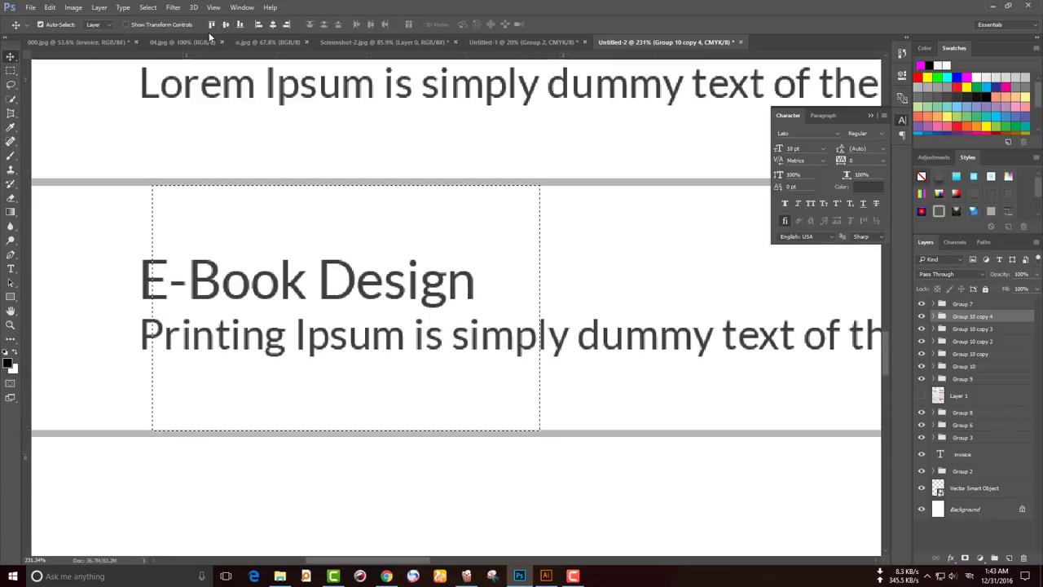
pyautogui.scroll(-3, 416, 215)
pyautogui.scroll(-2, 410, 193)
pyautogui.scroll(-3, 410, 193)
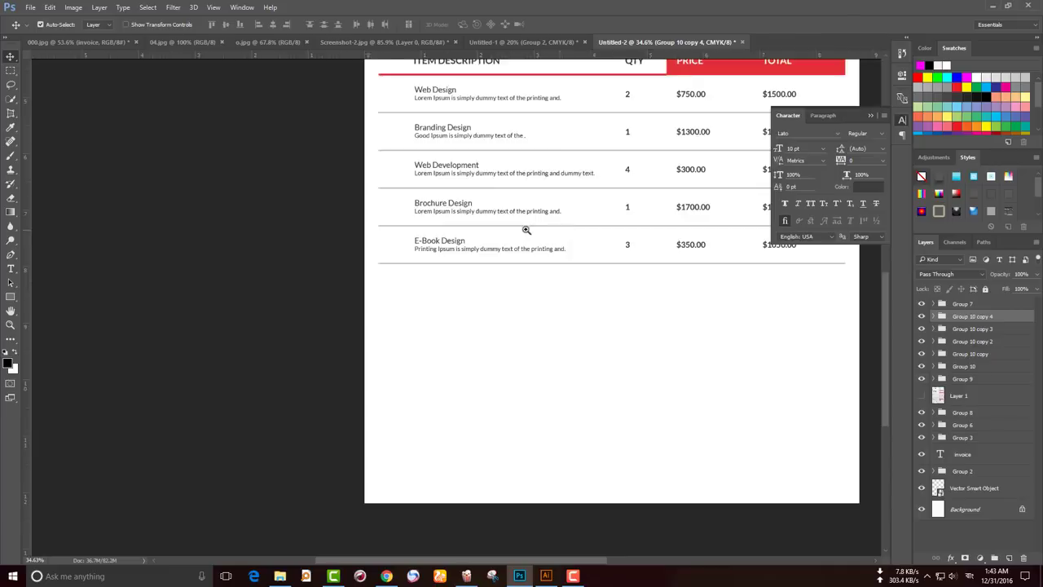
pyautogui.scroll(-2, 527, 230)
pyautogui.scroll(3, 517, 334)
pyautogui.scroll(2, 500, 321)
pyautogui.scroll(2, 533, 325)
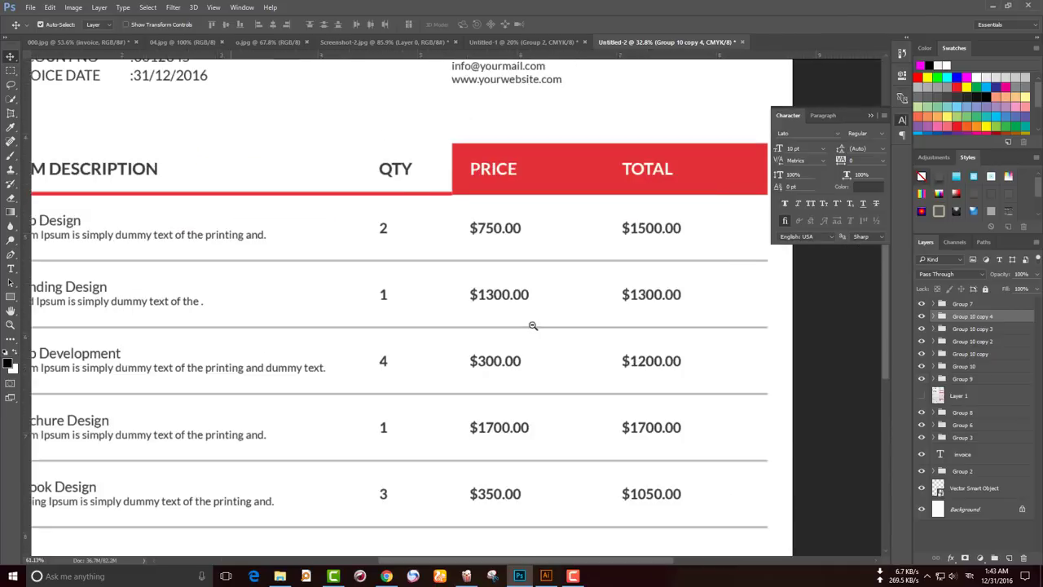
pyautogui.scroll(1, 533, 325)
pyautogui.scroll(1, 473, 160)
pyautogui.scroll(2, 498, 190)
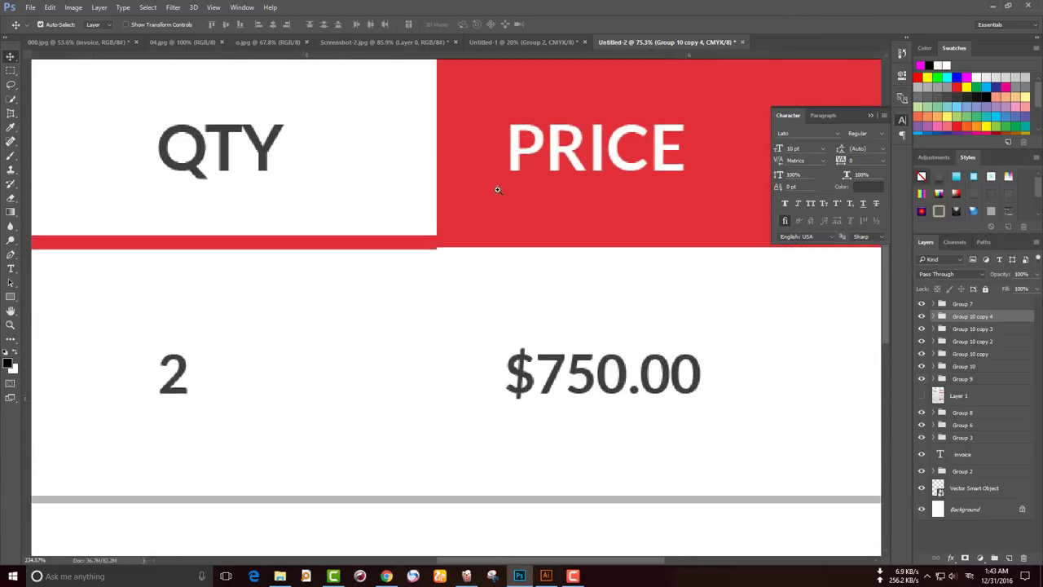
pyautogui.scroll(1, 498, 190)
# Nudge the red bar under the QTY header up two steps, then fit the page on screen
pyautogui.click(388, 234)
pyautogui.press('Up')
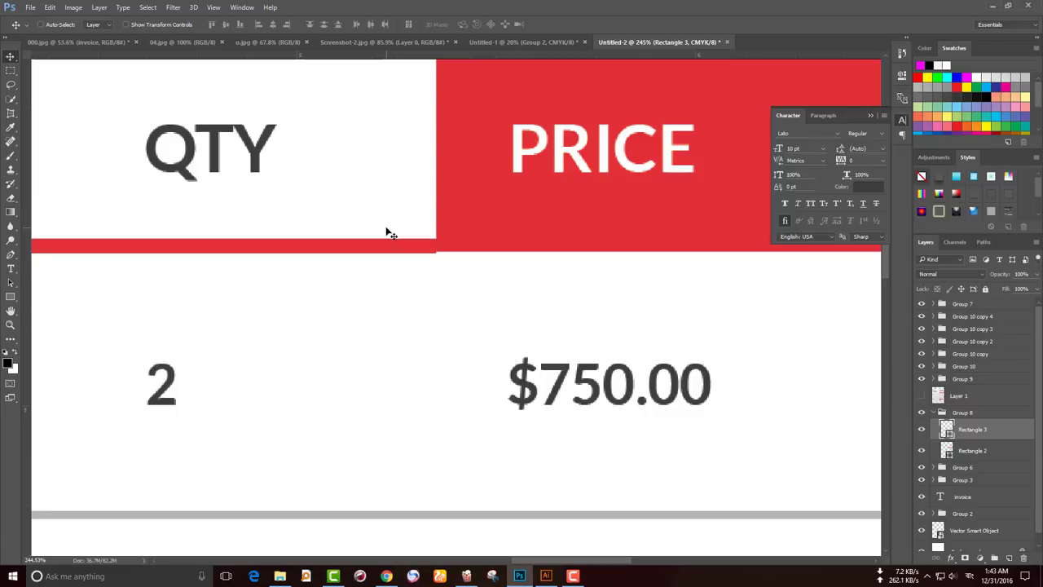
pyautogui.press('Up')
pyautogui.scroll(-3, 504, 234)
pyautogui.scroll(1, 454, 240)
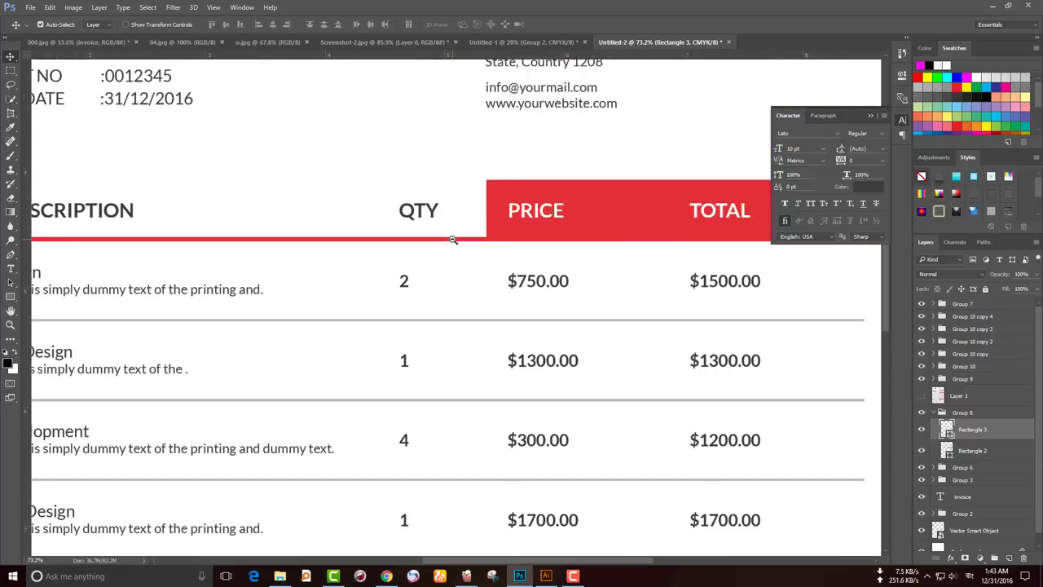
pyautogui.scroll(-1, 455, 241)
pyautogui.scroll(-2, 489, 210)
pyautogui.hotkey('ctrl', '0')
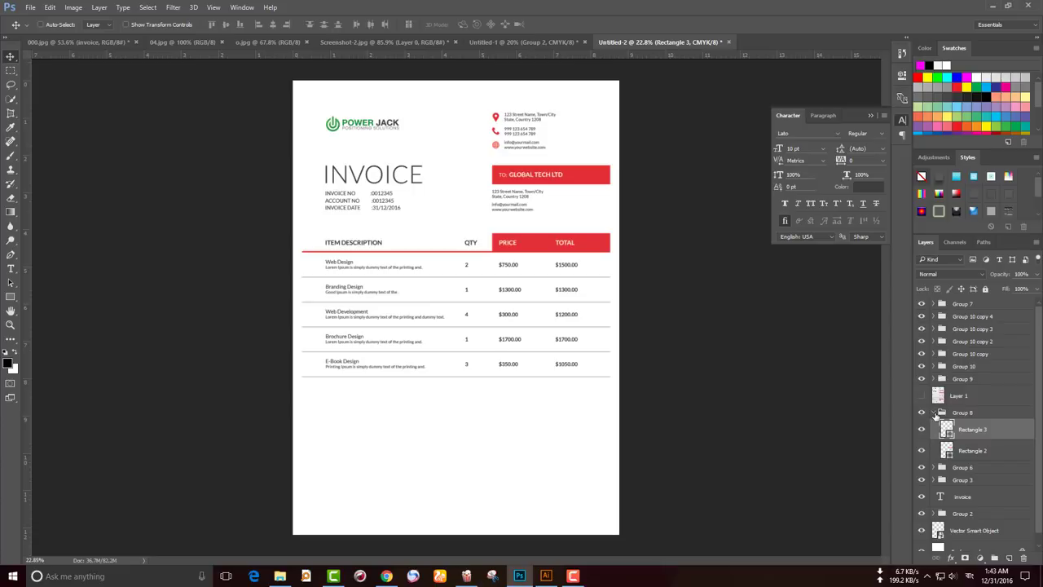
# Collapse Group 8, show reference Layer 1 and zoom in on the totals column
pyautogui.click(934, 412)
pyautogui.click(938, 396)
pyautogui.click(922, 396)
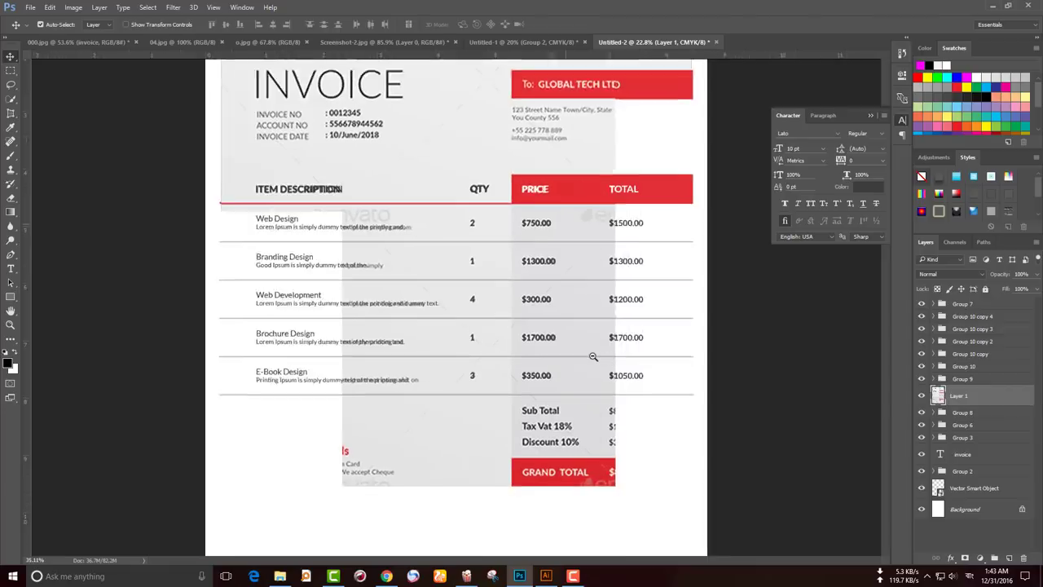
pyautogui.moveTo(568, 339); pyautogui.dragTo(624, 333)
pyautogui.click(922, 380)
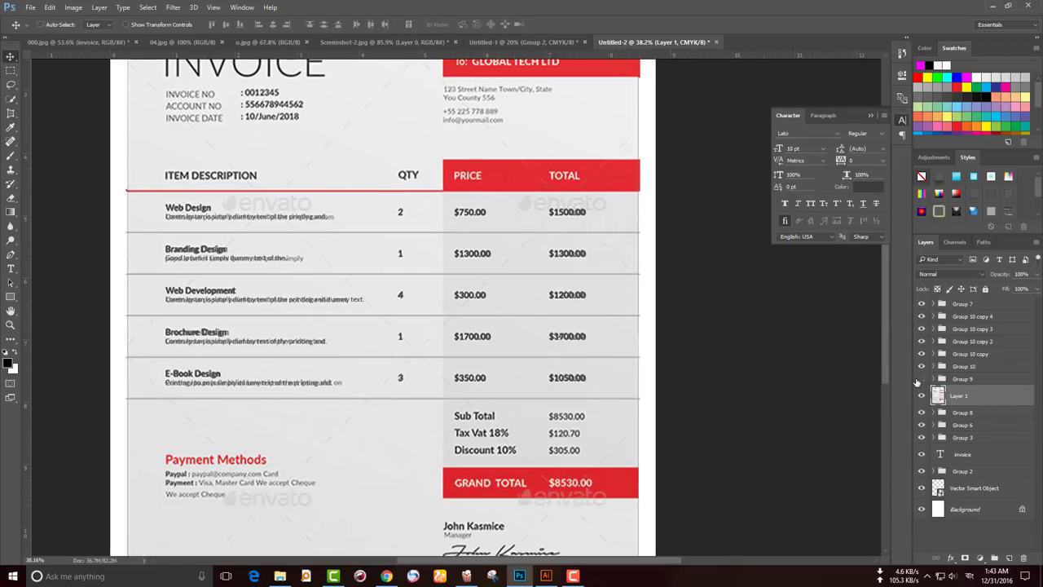
pyautogui.click(921, 380)
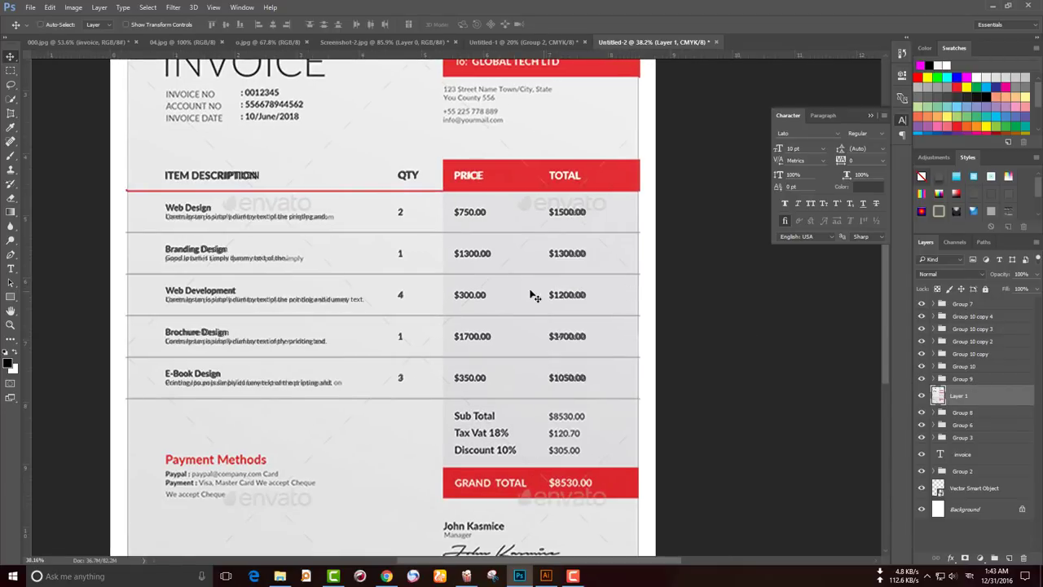
# Toggle the reference overlay off and on to compare it with Rectangle 2 and Group 8
pyautogui.scroll(-2, 589, 417)
pyautogui.scroll(-2, 638, 338)
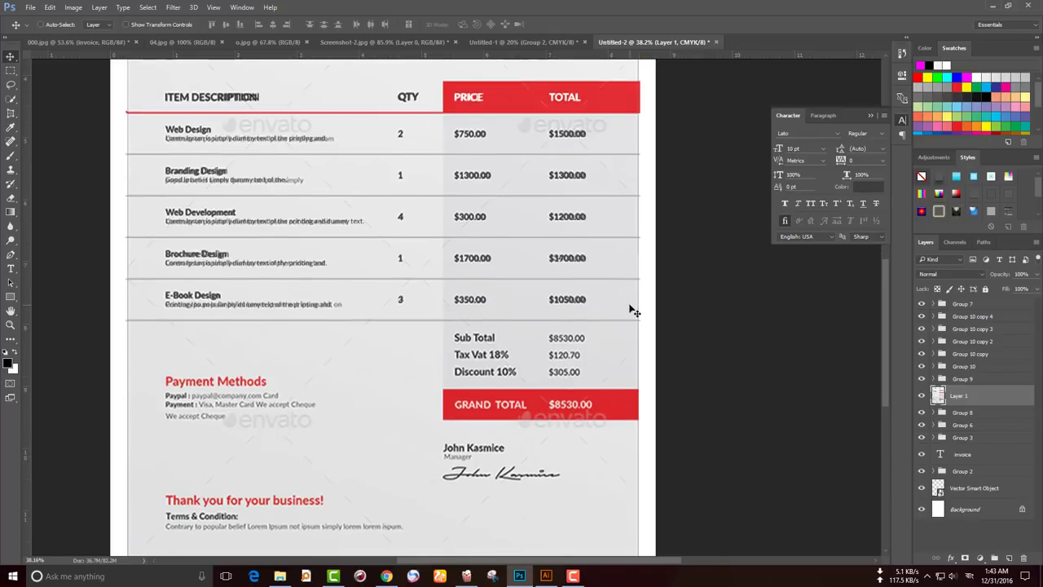
pyautogui.scroll(-1, 593, 324)
pyautogui.scroll(1, 593, 323)
pyautogui.scroll(1, 505, 99)
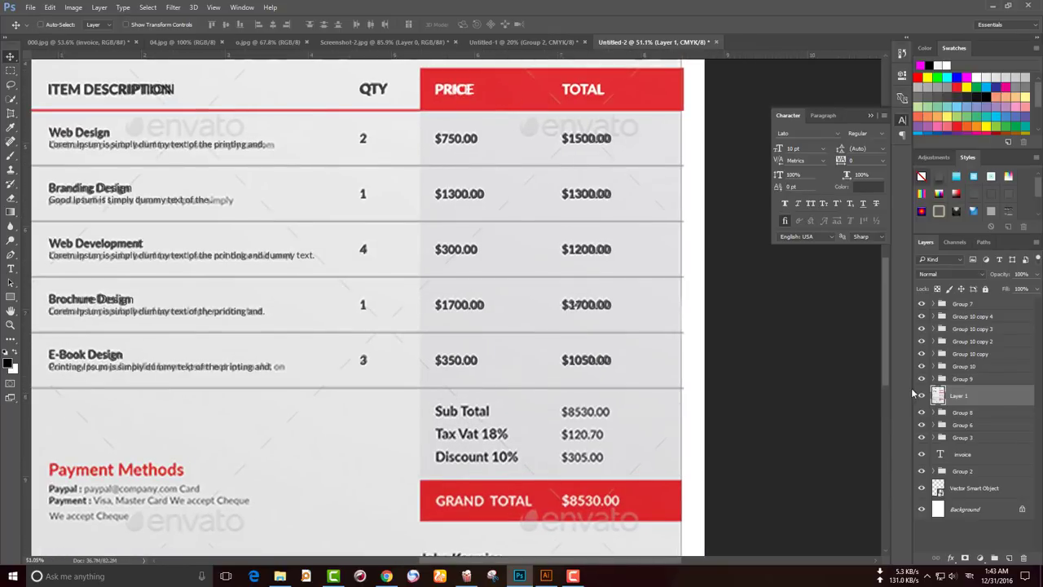
pyautogui.click(922, 394)
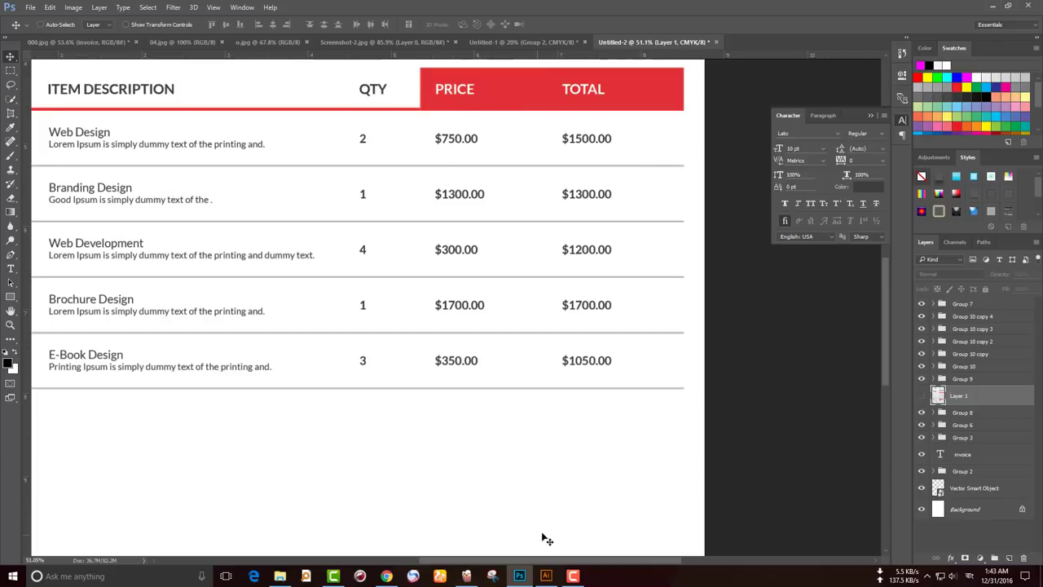
pyautogui.keyDown('ctrl'); pyautogui.click(545, 95); pyautogui.keyUp('ctrl')
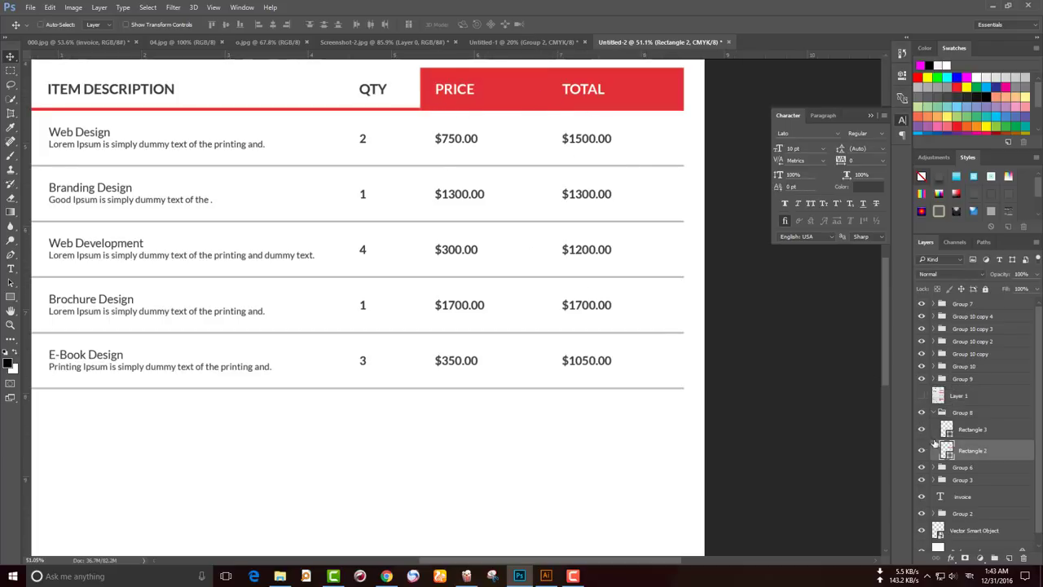
pyautogui.click(934, 413)
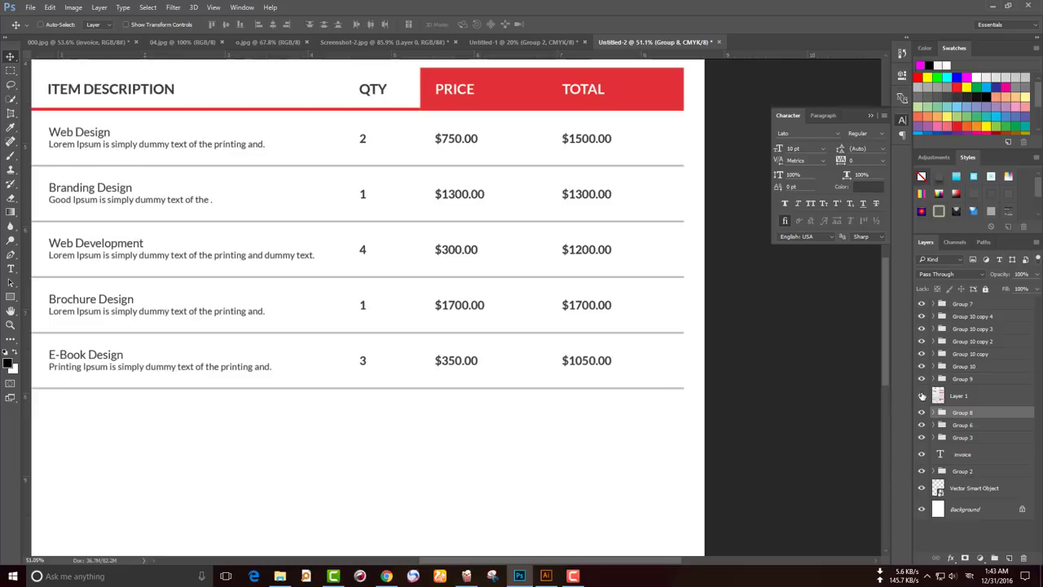
pyautogui.click(922, 394)
pyautogui.click(11, 297)
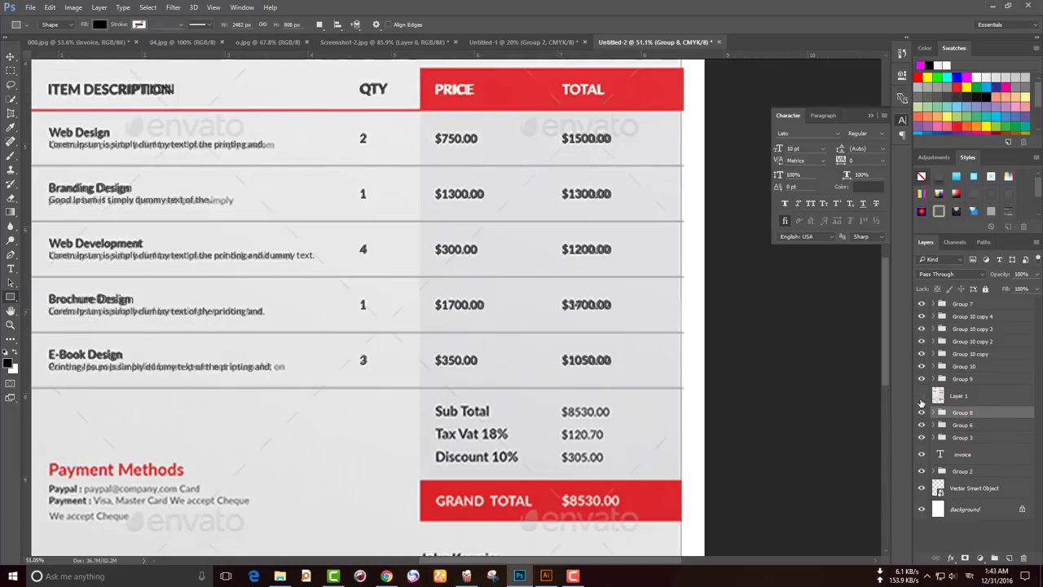
# Place a horizontal guide just below the Grand Total bar and hide the reference overlay
pyautogui.click(922, 396)
pyautogui.click(921, 396)
pyautogui.moveTo(500, 55); pyautogui.dragTo(562, 360)
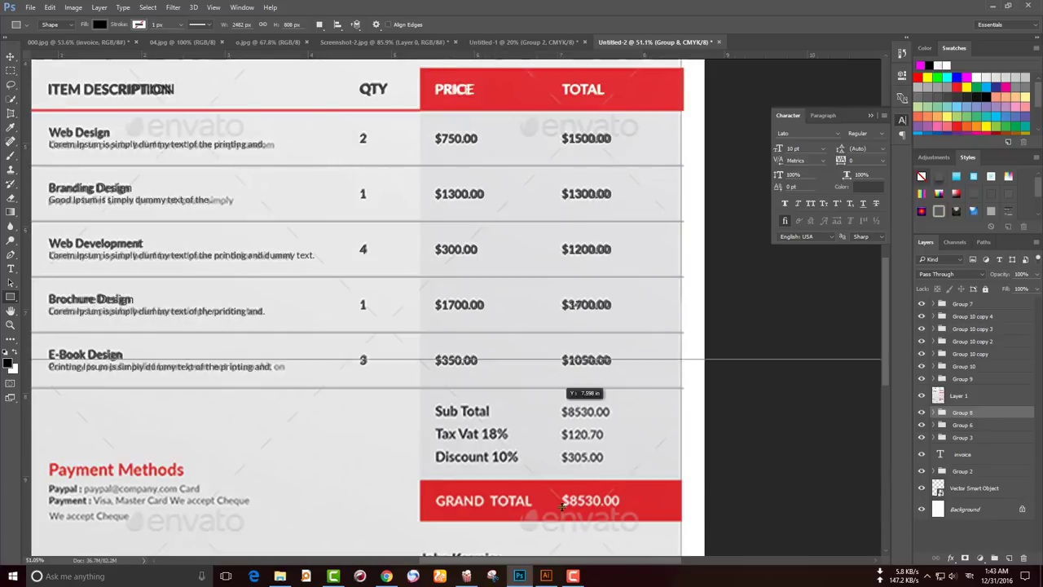
pyautogui.moveTo(562, 507); pyautogui.dragTo(564, 521)
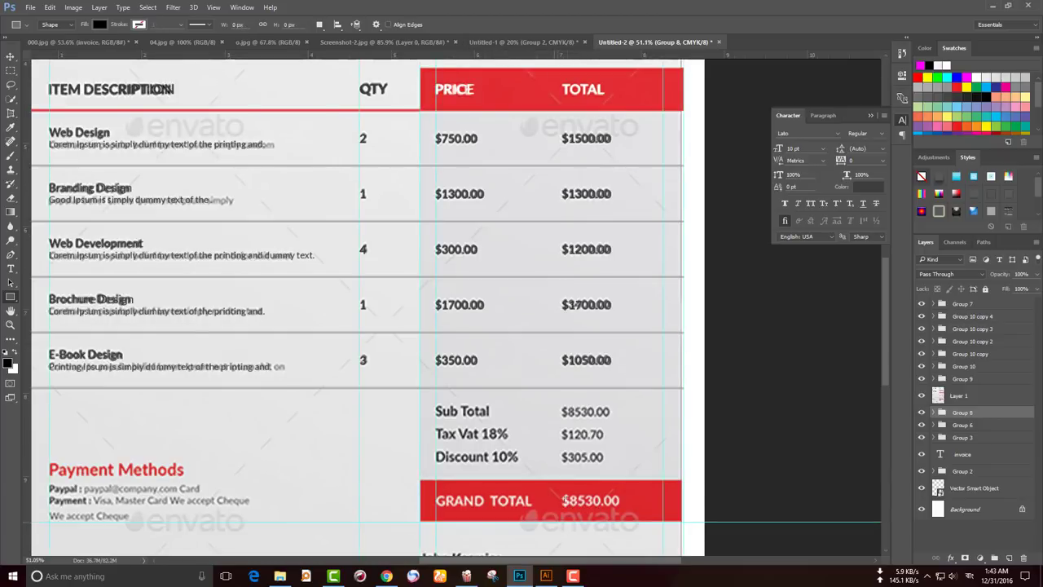
pyautogui.click(922, 396)
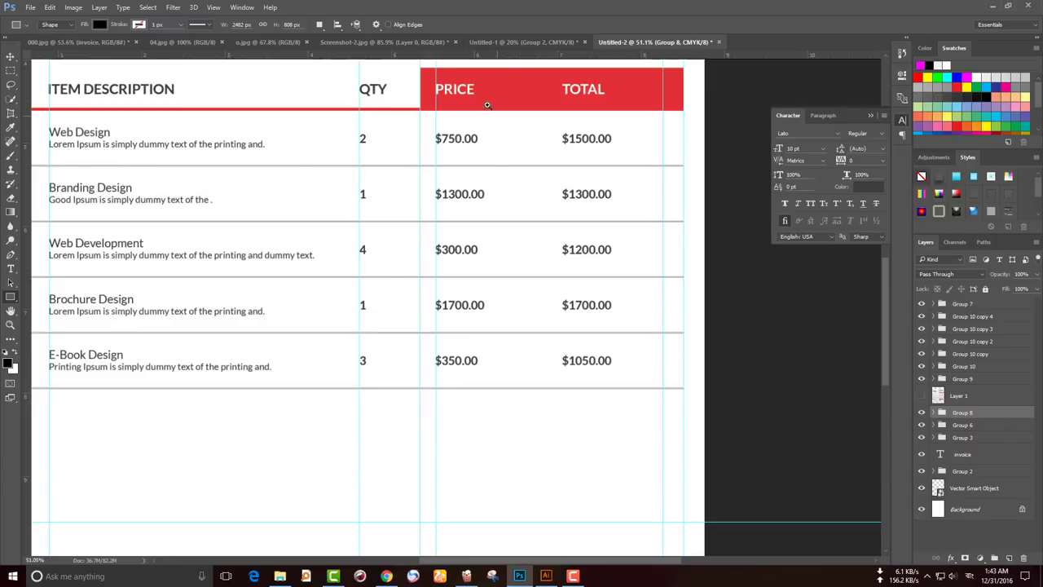
# Draw a rectangle from the PRICE header down to the guide, filled light grey #dedede
pyautogui.scroll(3, 487, 105)
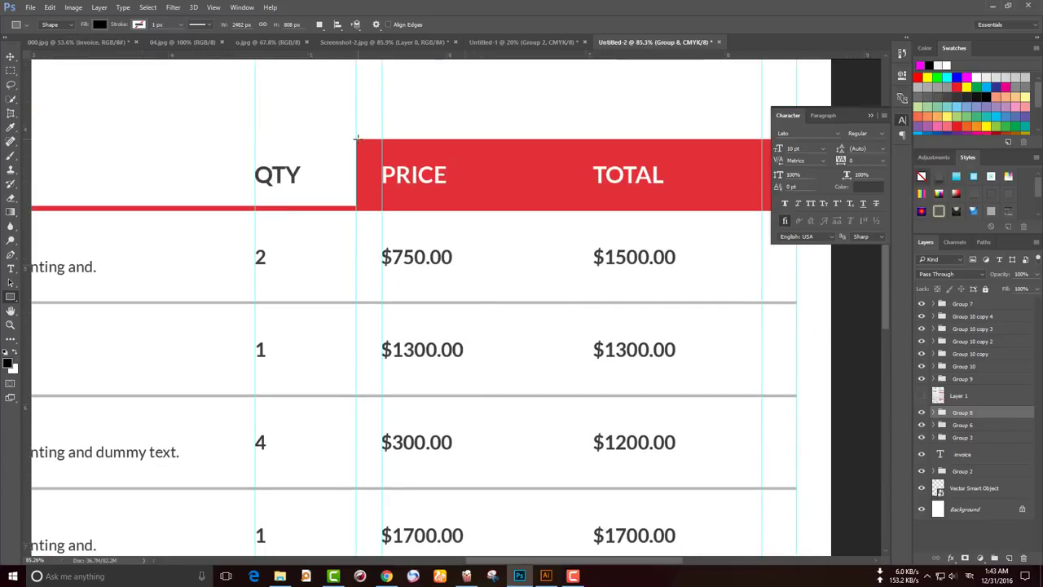
pyautogui.moveTo(356, 139); pyautogui.dragTo(765, 573)
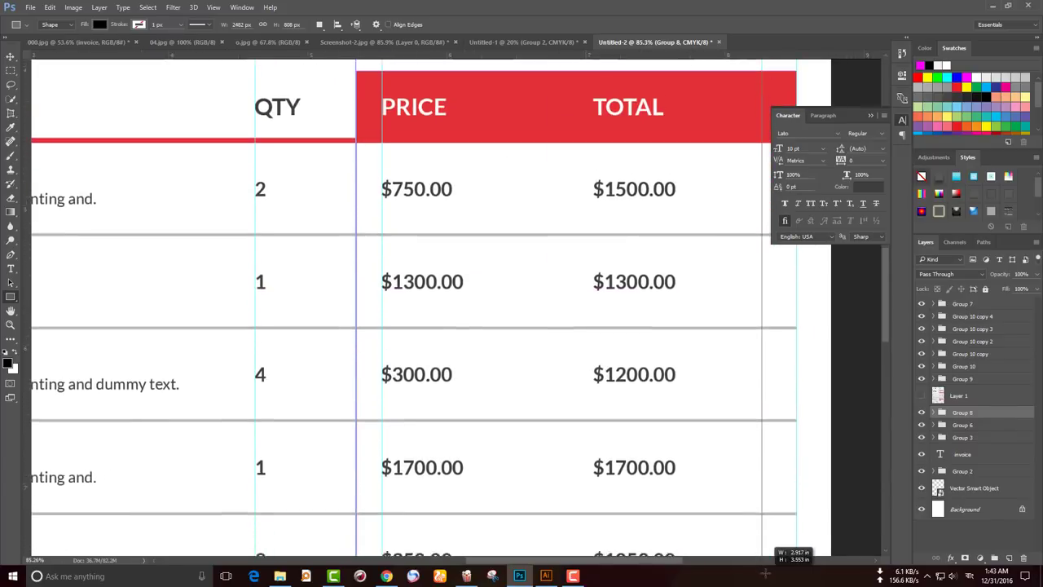
pyautogui.moveTo(765, 573)
pyautogui.mouseDown()
pyautogui.moveTo(802, 577)
pyautogui.moveTo(797, 436)
pyautogui.mouseUp()
pyautogui.scroll(-5, 493, 425)
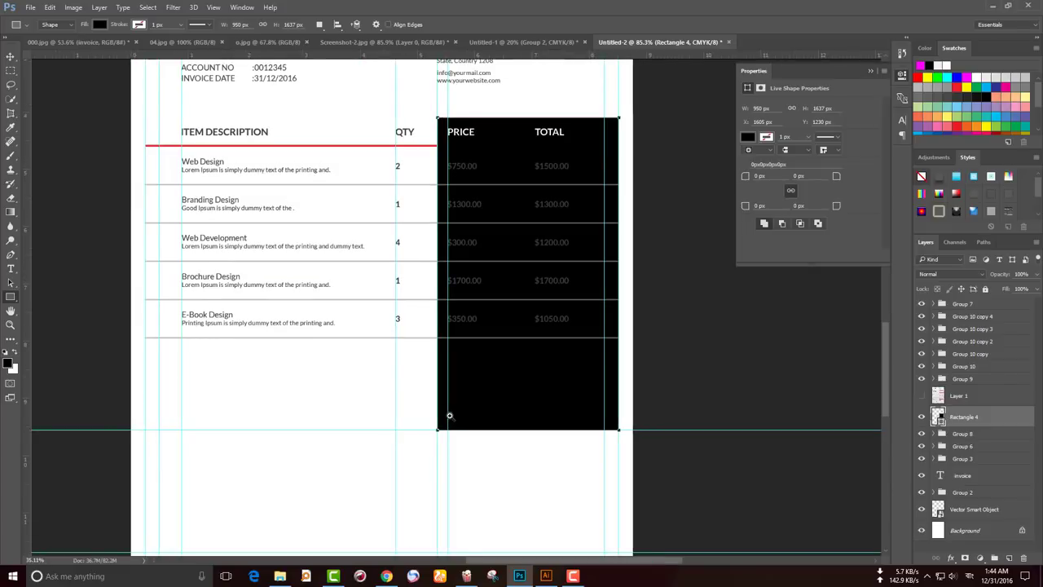
pyautogui.doubleClick(938, 414)
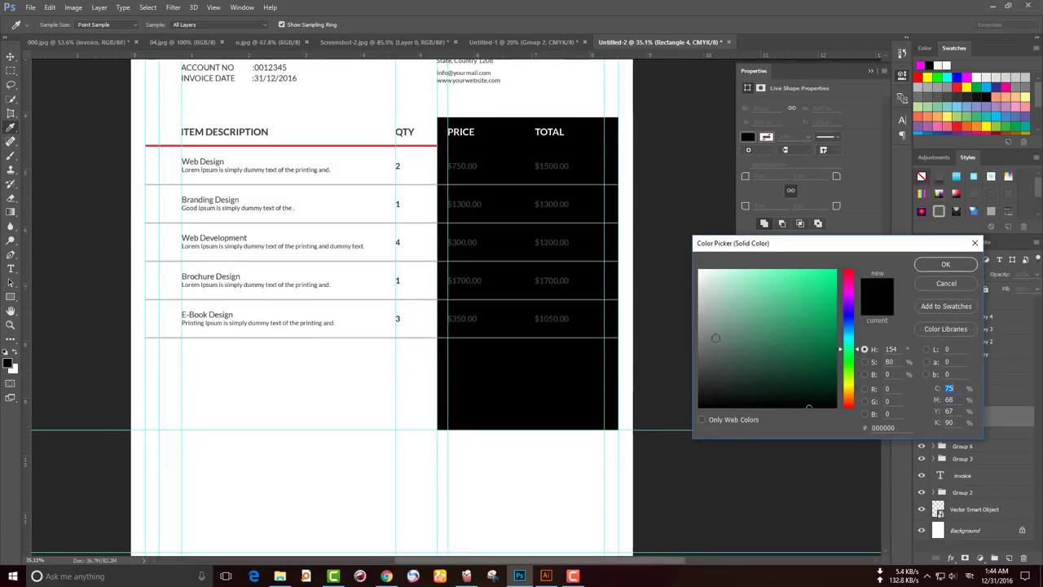
pyautogui.moveTo(715, 338)
pyautogui.mouseDown()
pyautogui.moveTo(682, 288)
pyautogui.moveTo(693, 291)
pyautogui.mouseUp()
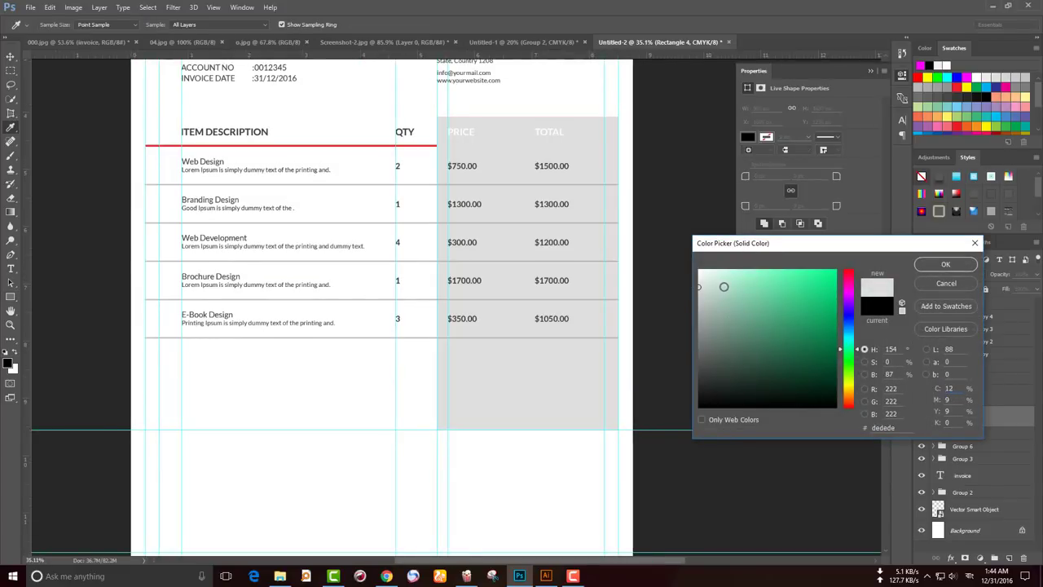
pyautogui.click(945, 264)
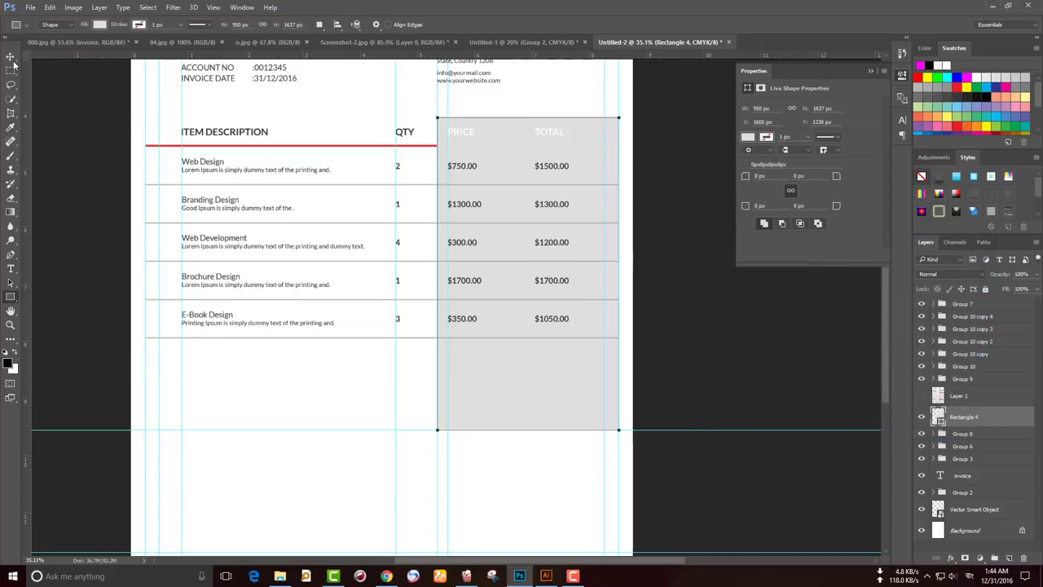
pyautogui.click(11, 56)
# Sample the reference invoice's grey as the price panel rectangle's fill colour
pyautogui.click(922, 396)
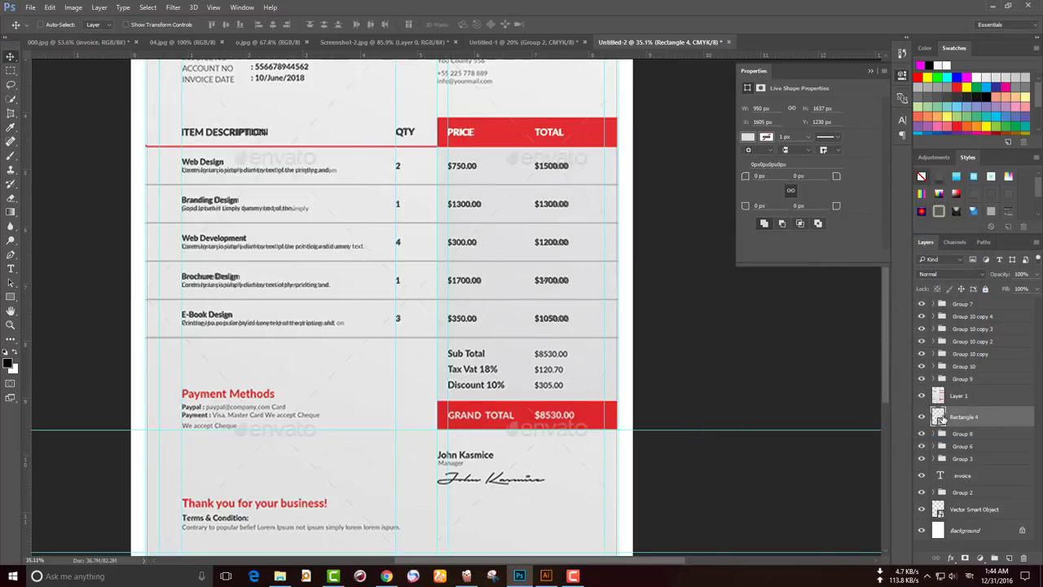
pyautogui.doubleClick(938, 417)
pyautogui.click(511, 310)
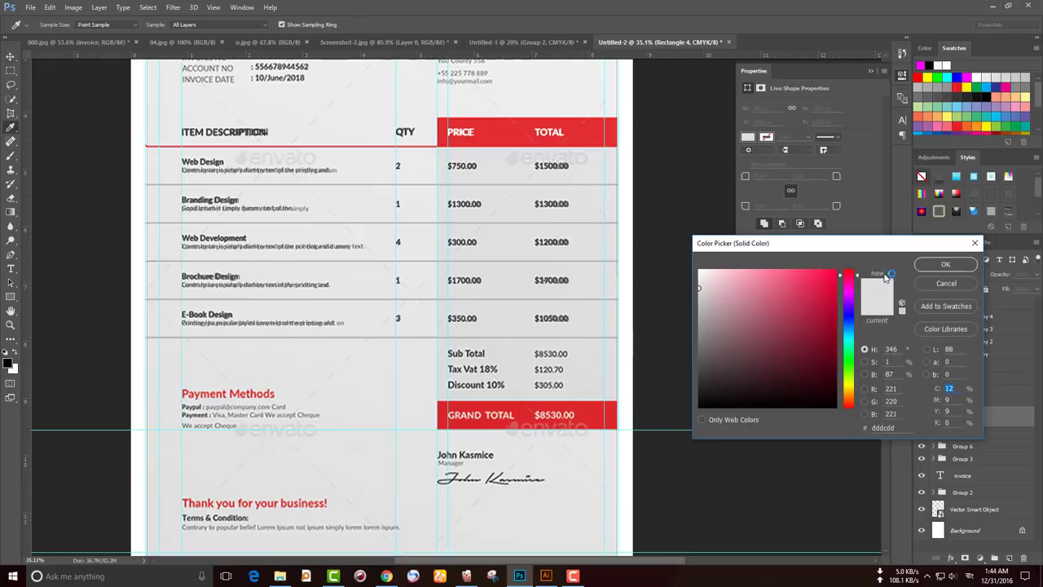
pyautogui.click(946, 263)
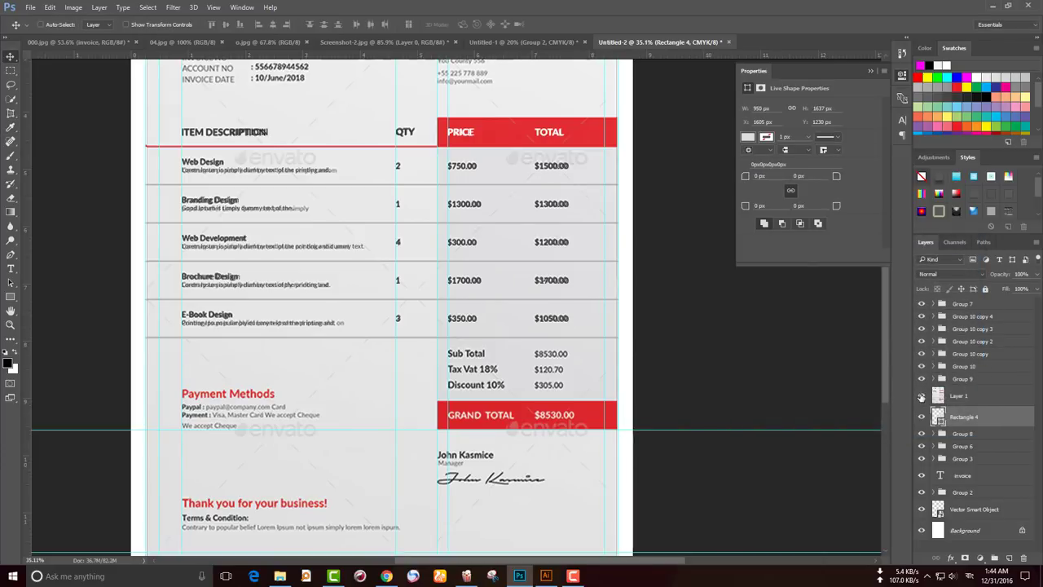
pyautogui.click(922, 396)
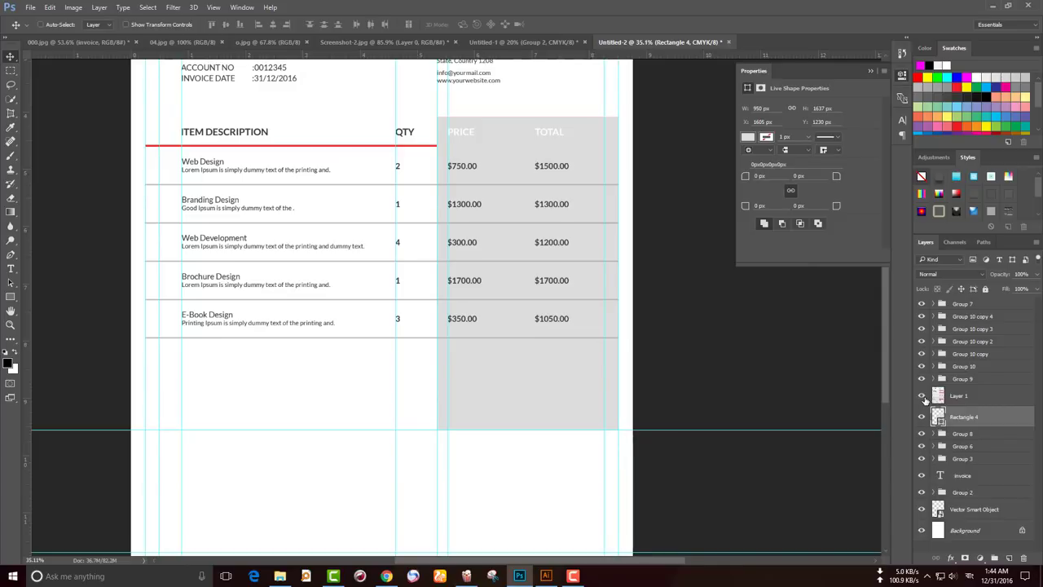
# Move Rectangle 4 beneath Group 8 so the red PRICE/TOTAL header shows, and hide guides
pyautogui.click(922, 396)
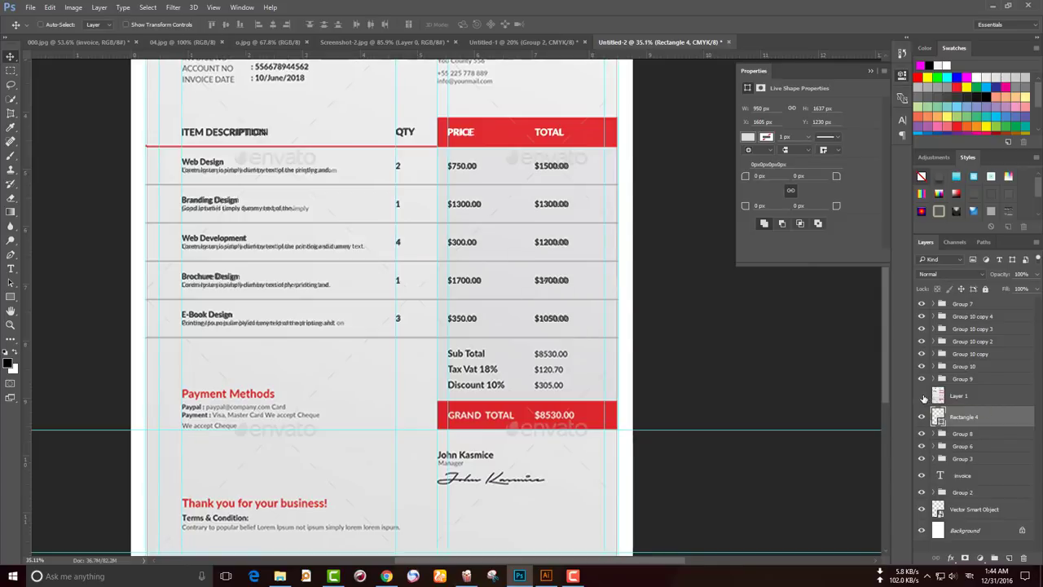
pyautogui.click(922, 396)
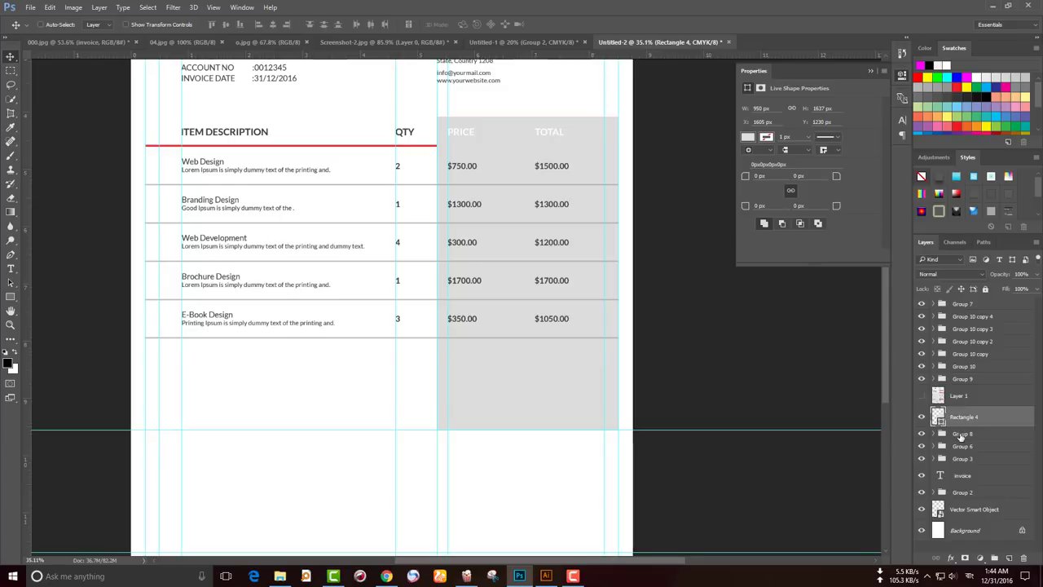
pyautogui.moveTo(975, 421); pyautogui.dragTo(979, 440)
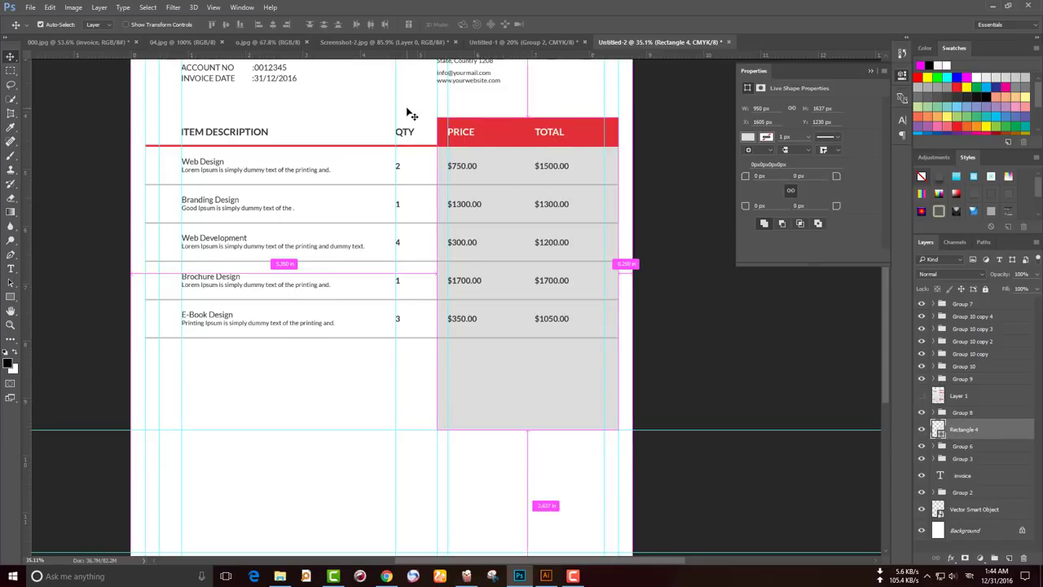
pyautogui.scroll(5, 412, 115)
pyautogui.scroll(-1, 594, 287)
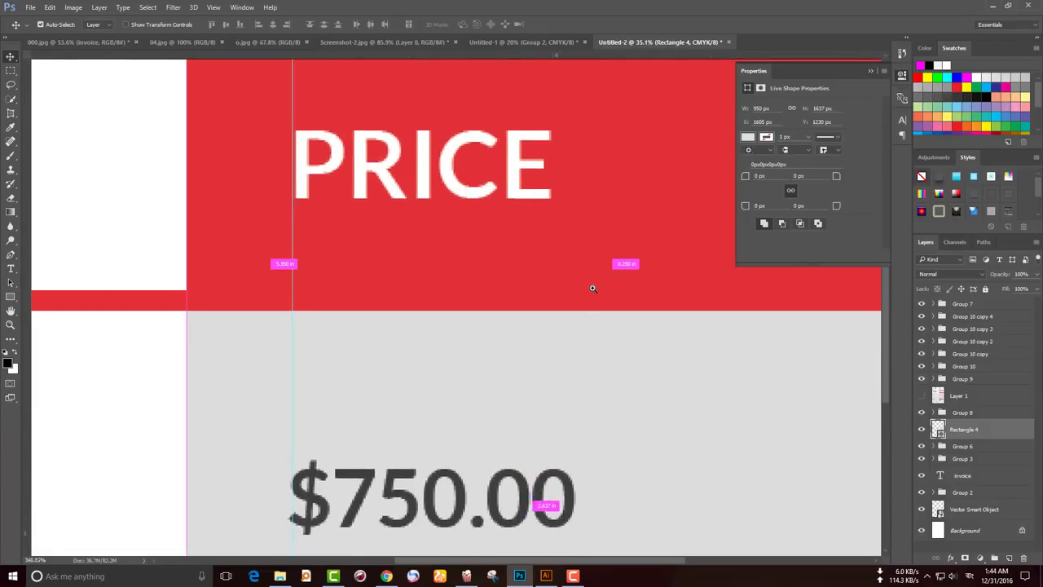
pyautogui.scroll(-3, 524, 264)
pyautogui.scroll(-2, 666, 305)
pyautogui.scroll(-1, 577, 310)
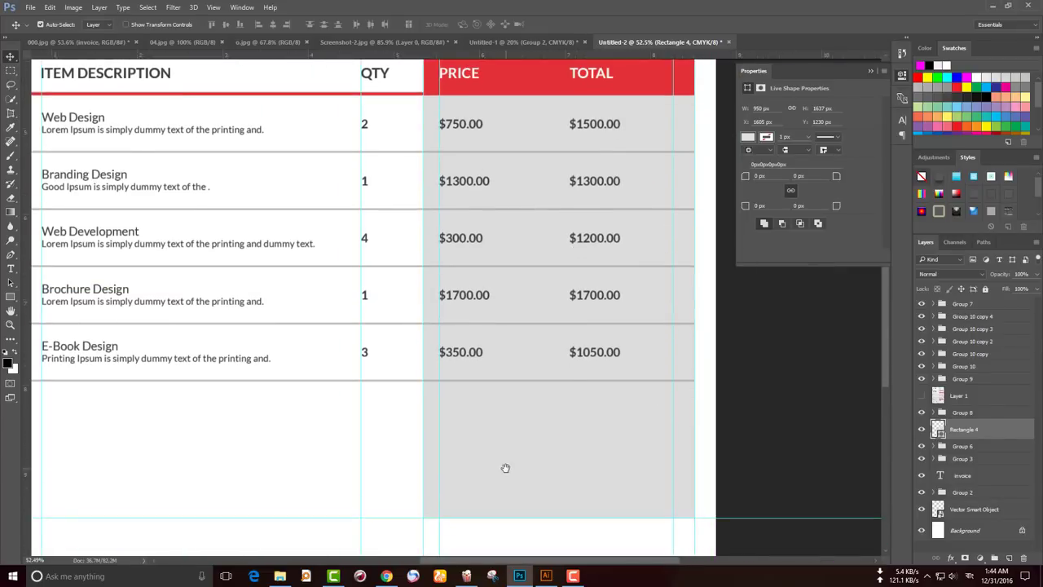
pyautogui.scroll(5, 429, 496)
pyautogui.scroll(-6, 423, 435)
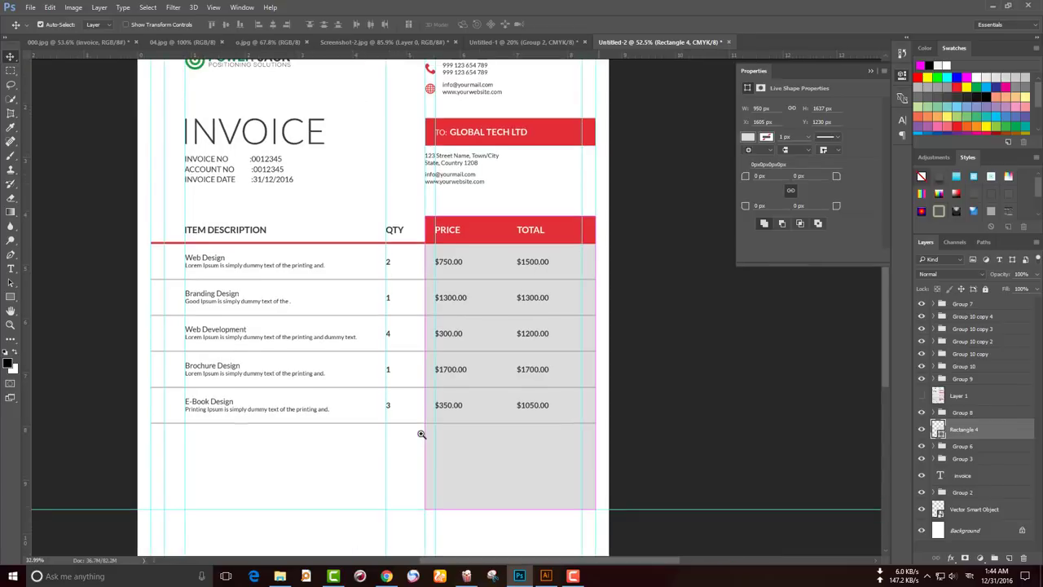
pyautogui.hotkey('ctrl', 'h')
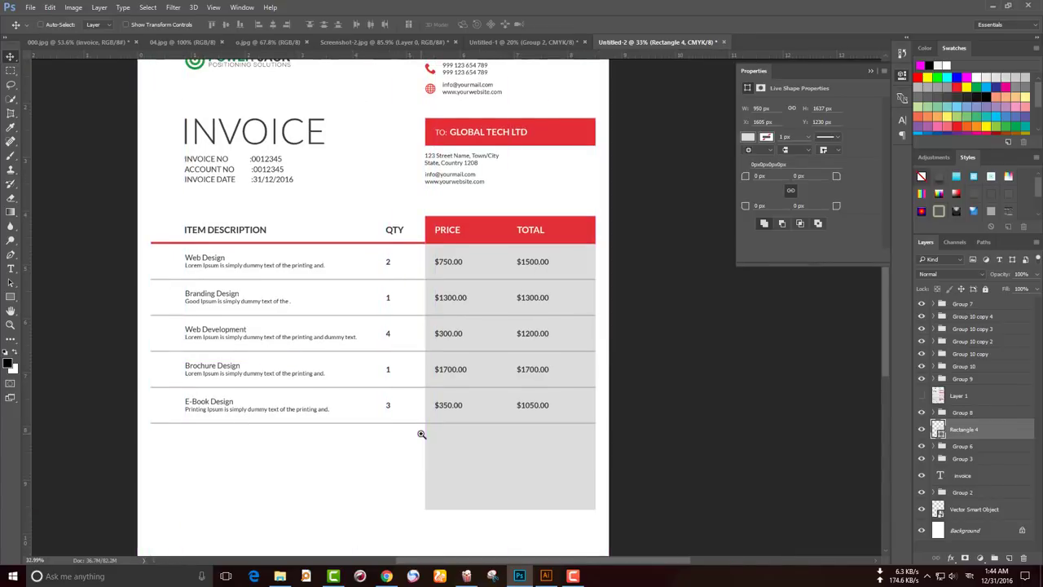
# With the reference invoice visible, type a 'Sub Total' label above the top group
pyautogui.click(921, 397)
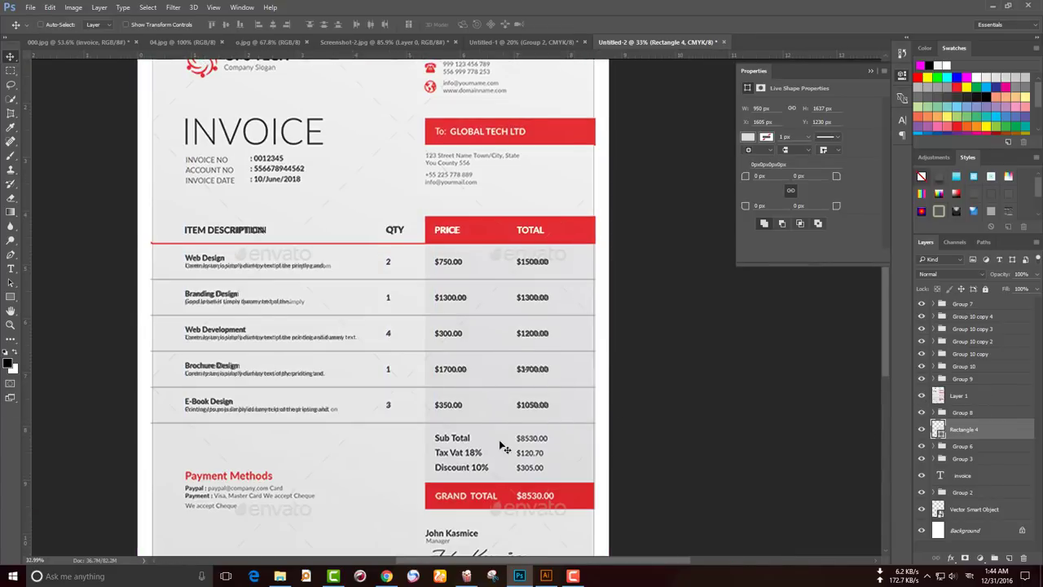
pyautogui.scroll(-3, 478, 344)
pyautogui.scroll(-1, 478, 344)
pyautogui.scroll(2, 477, 344)
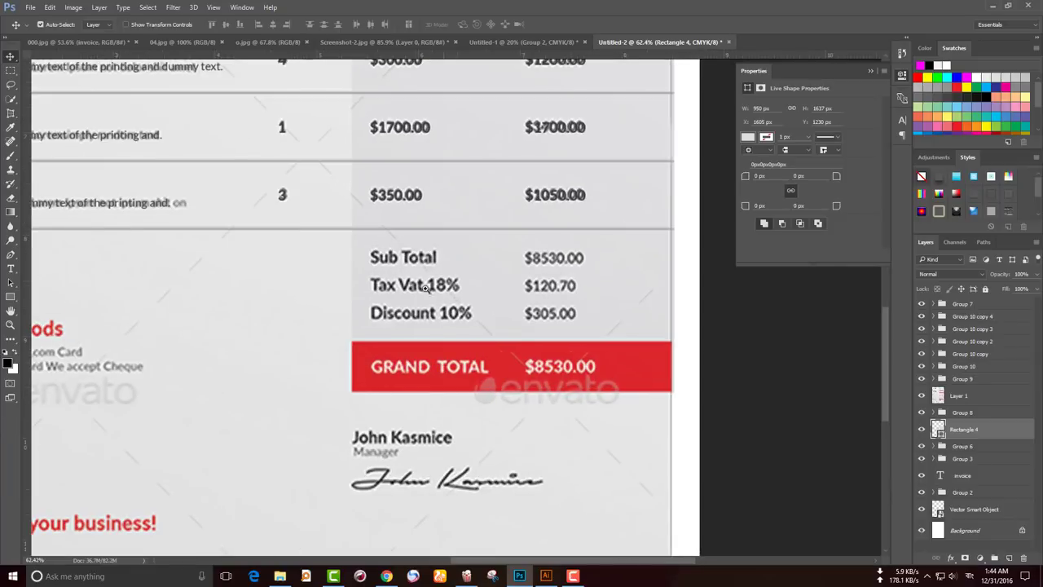
pyautogui.scroll(2, 478, 343)
pyautogui.scroll(-1, 558, 376)
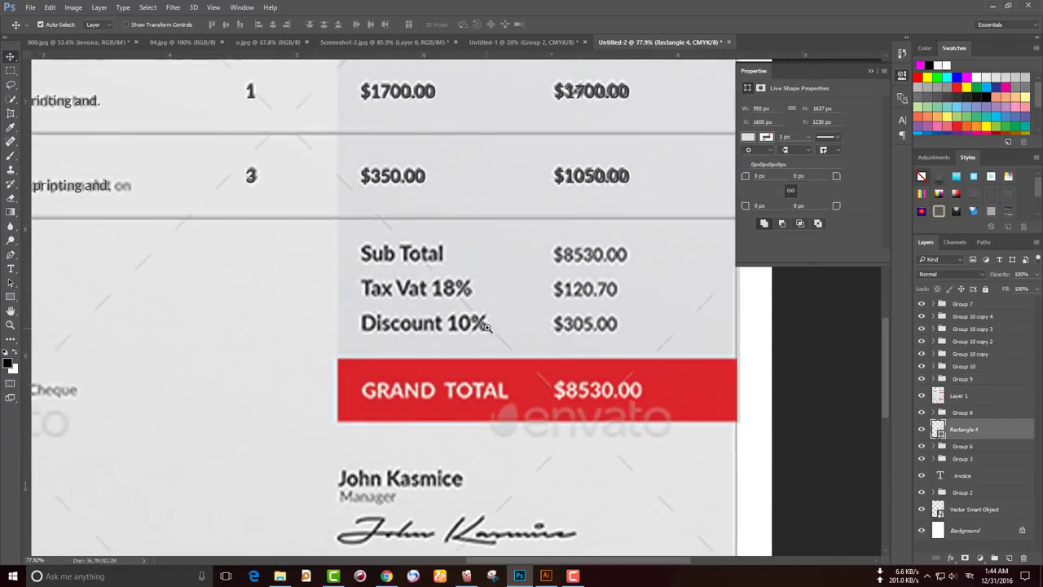
pyautogui.scroll(1, 487, 329)
pyautogui.scroll(1, 487, 329)
pyautogui.press('t')
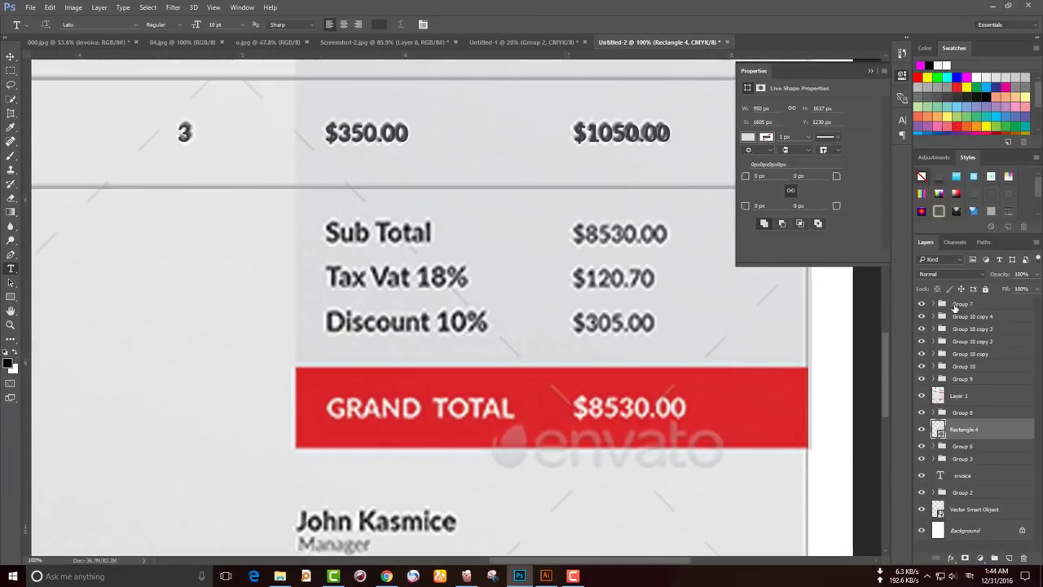
pyautogui.click(940, 304)
pyautogui.click(326, 231)
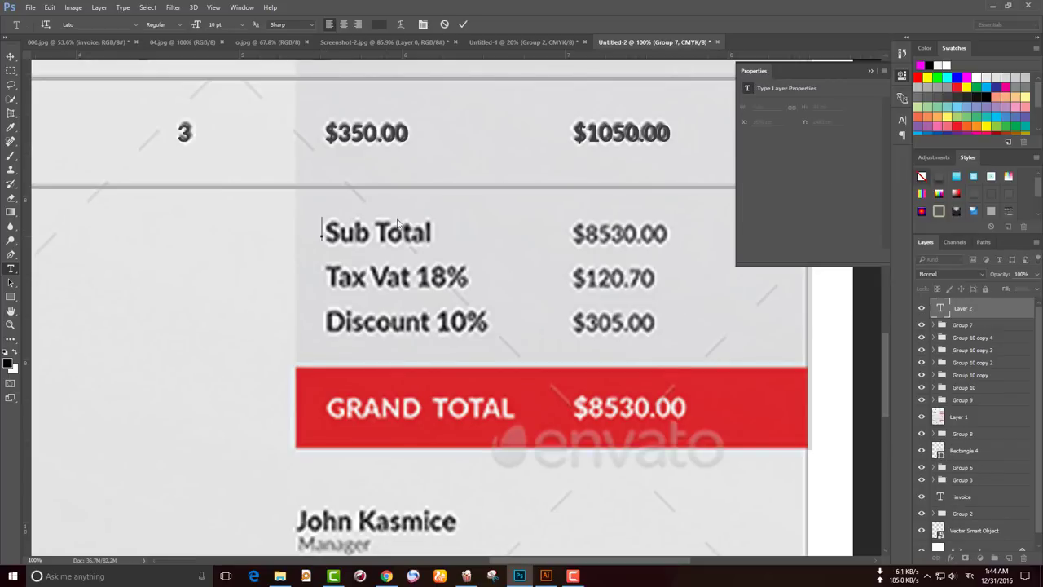
pyautogui.write('Sub ')
pyautogui.write('To')
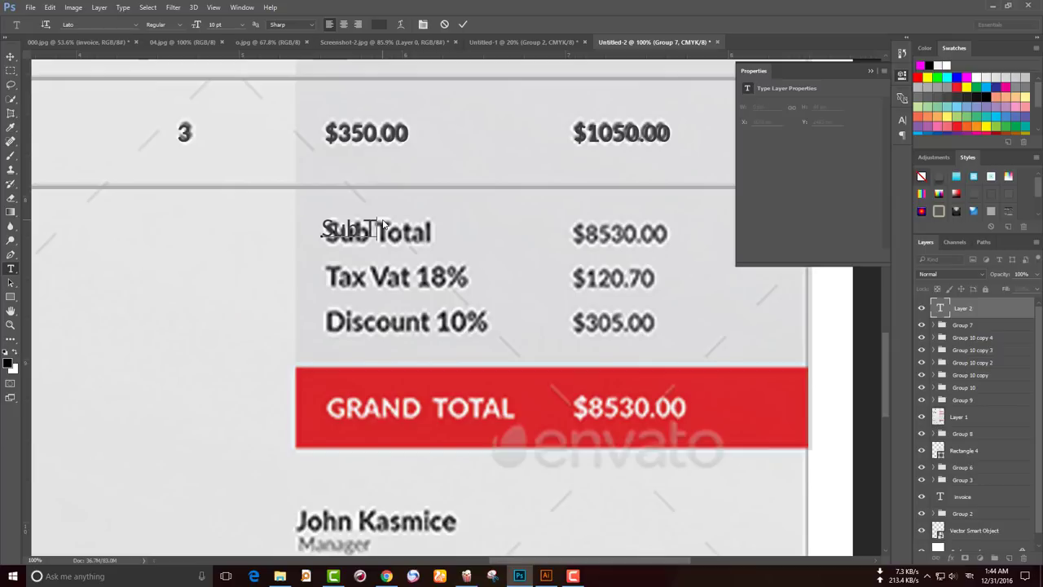
pyautogui.write('tal')
# Style the Sub Total label as Lato Bold 12 pt and commit it
pyautogui.hotkey('ctrl', 'a')
pyautogui.click(902, 120)
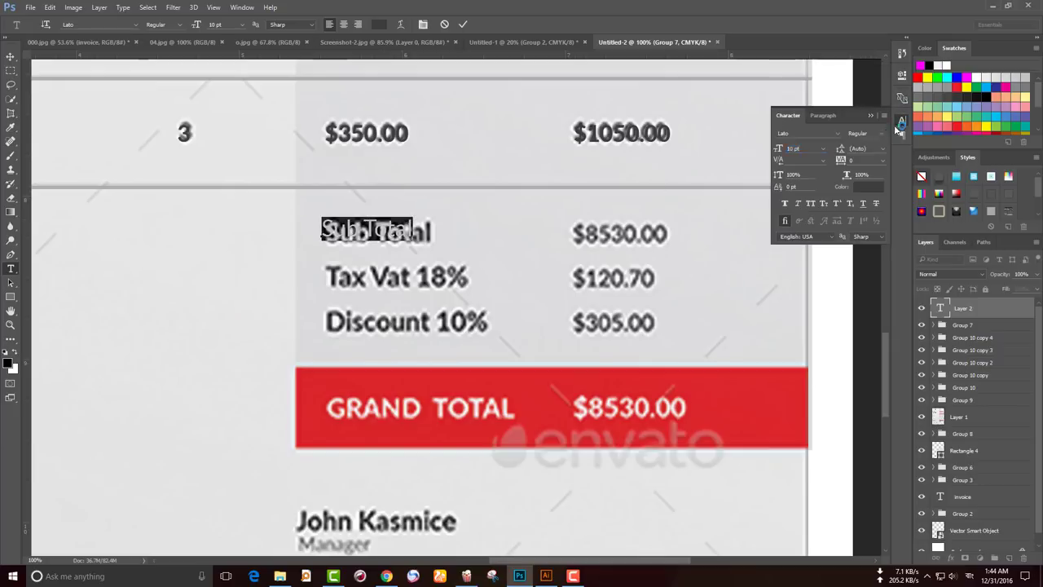
pyautogui.click(808, 148)
pyautogui.press('Up')
pyautogui.press('Up')
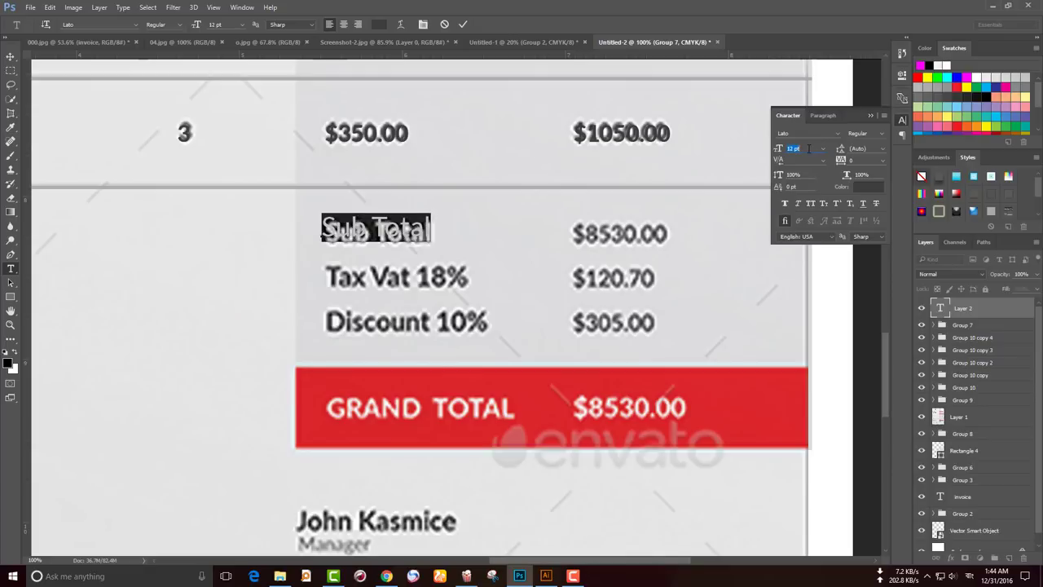
pyautogui.click(880, 132)
pyautogui.click(866, 195)
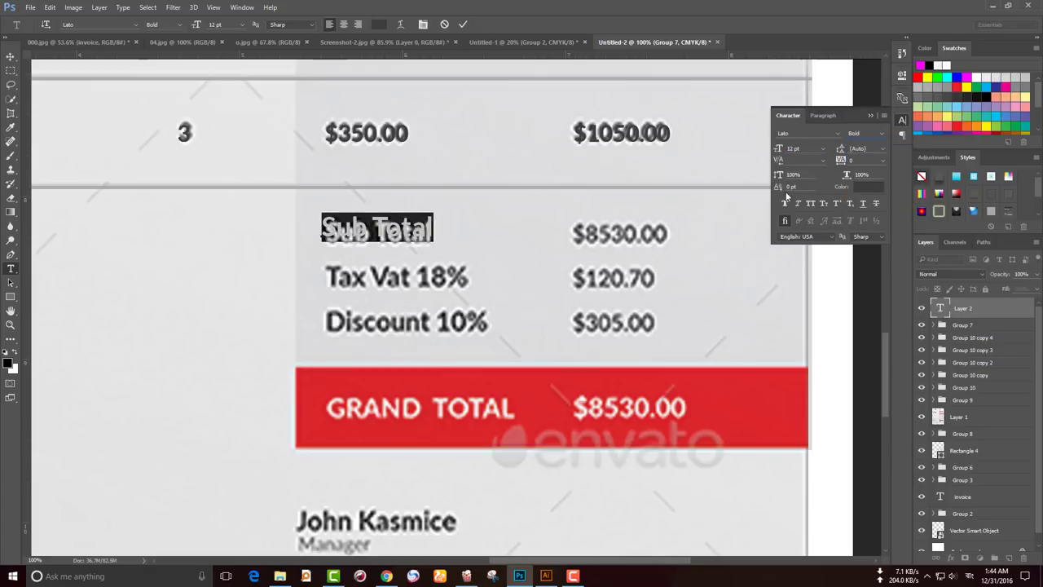
pyautogui.click(463, 23)
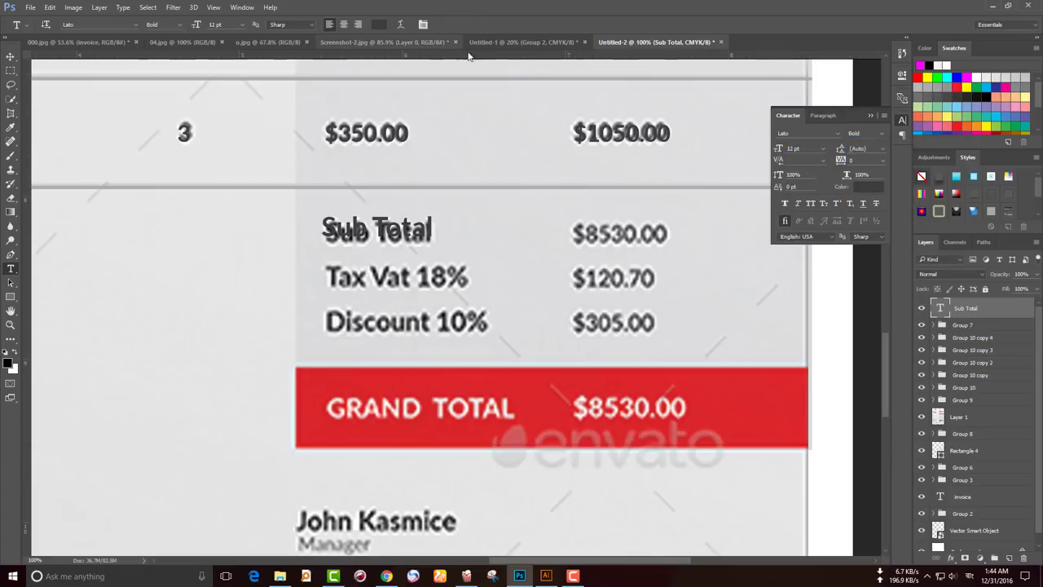
# Place a vertical guide at Sub Total's left edge and align the label to the reference
pyautogui.click(10, 56)
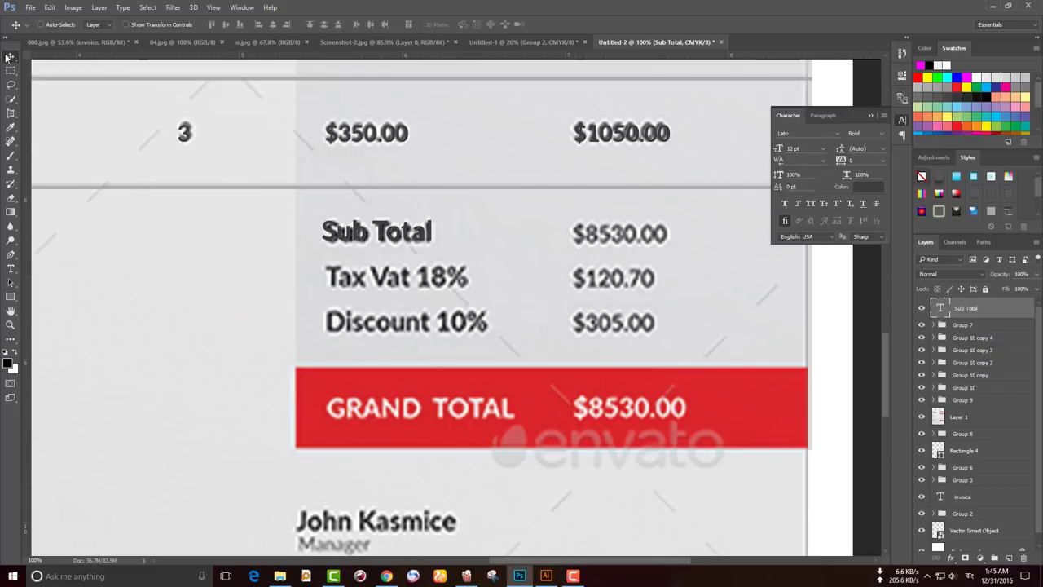
pyautogui.press('t')
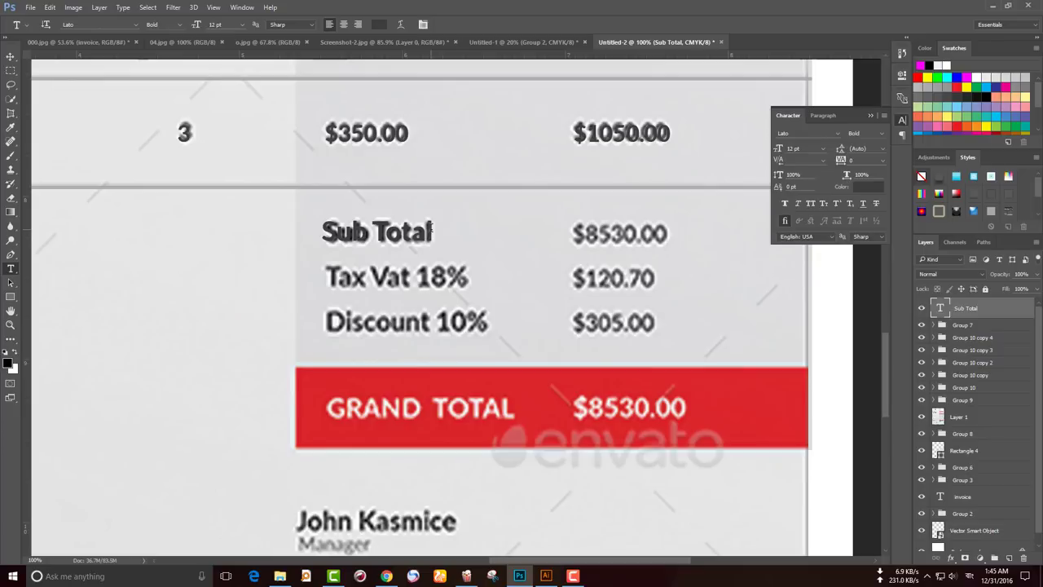
pyautogui.click(11, 56)
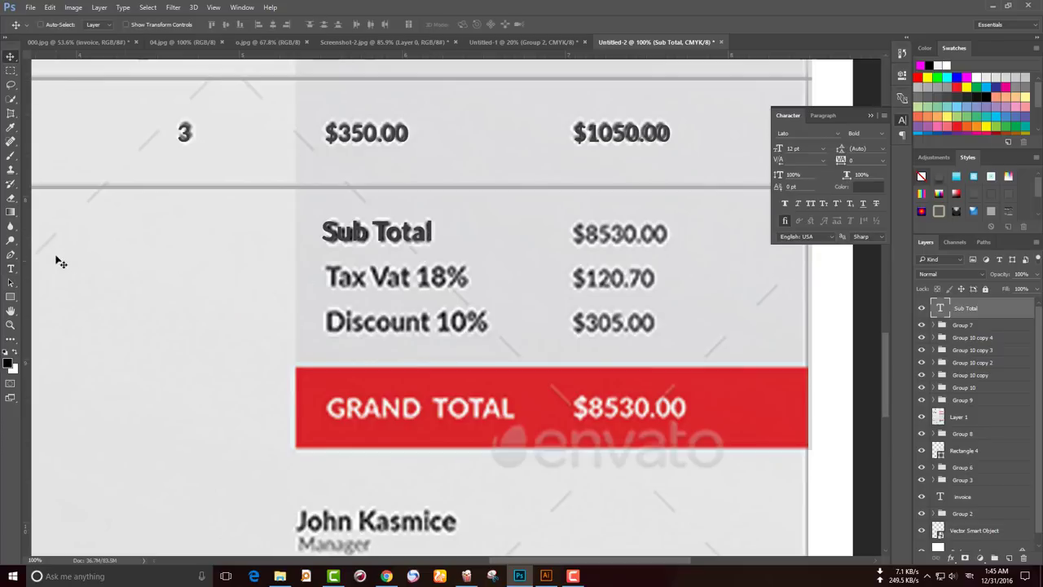
pyautogui.moveTo(24, 232); pyautogui.dragTo(325, 261)
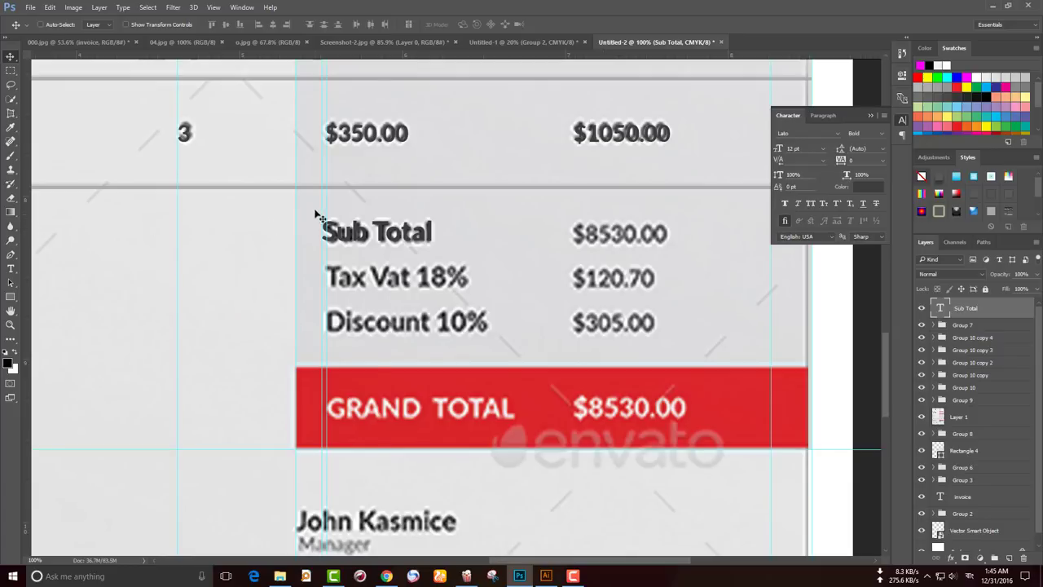
pyautogui.moveTo(317, 217); pyautogui.dragTo(386, 264)
pyautogui.scroll(-3, 407, 298)
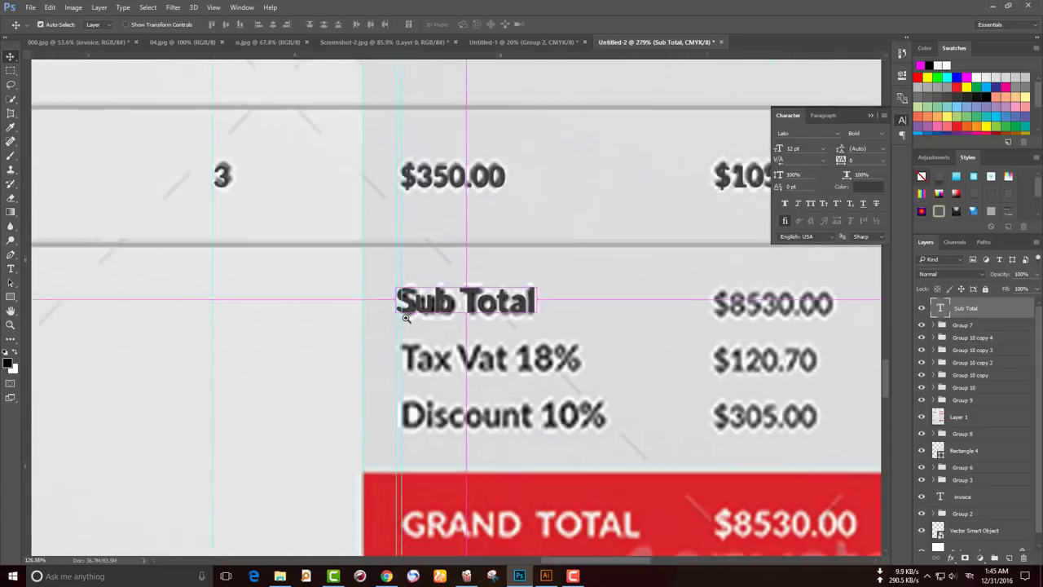
pyautogui.scroll(2, 402, 317)
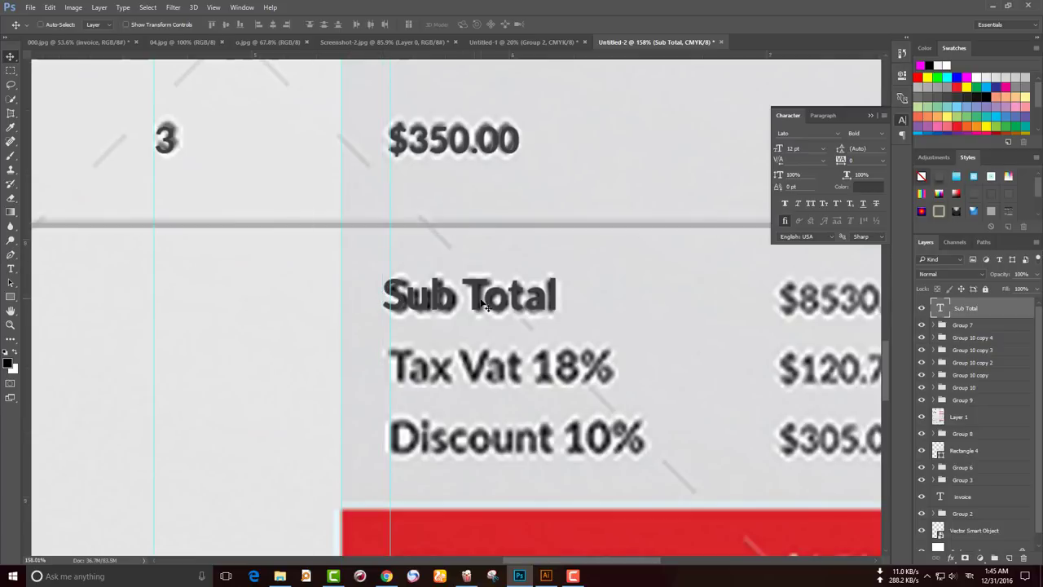
pyautogui.press('ctrl')
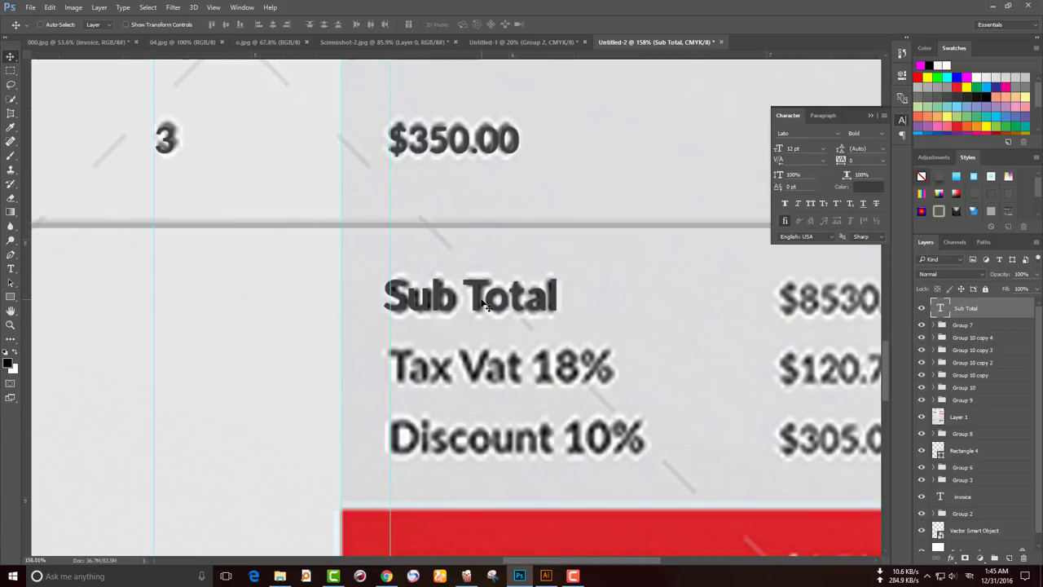
pyautogui.moveTo(507, 306); pyautogui.dragTo(515, 306)
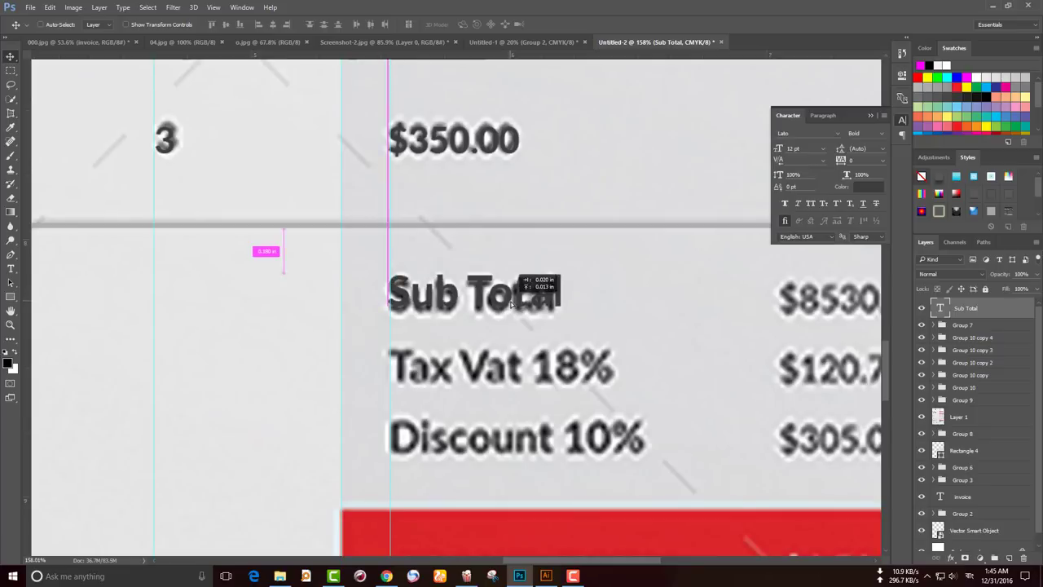
pyautogui.scroll(-3, 457, 305)
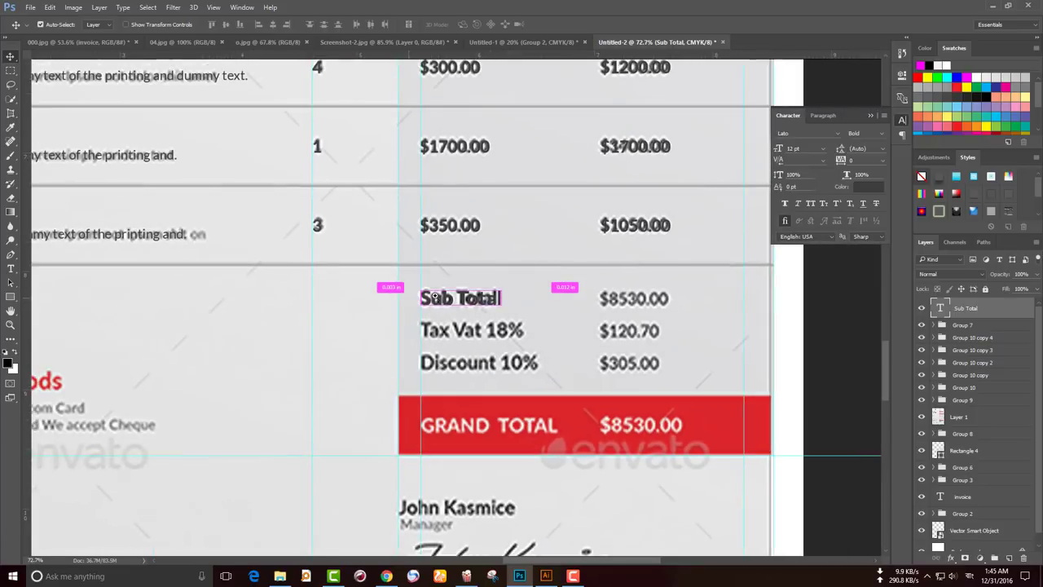
pyautogui.scroll(1, 432, 309)
pyautogui.scroll(1, 424, 310)
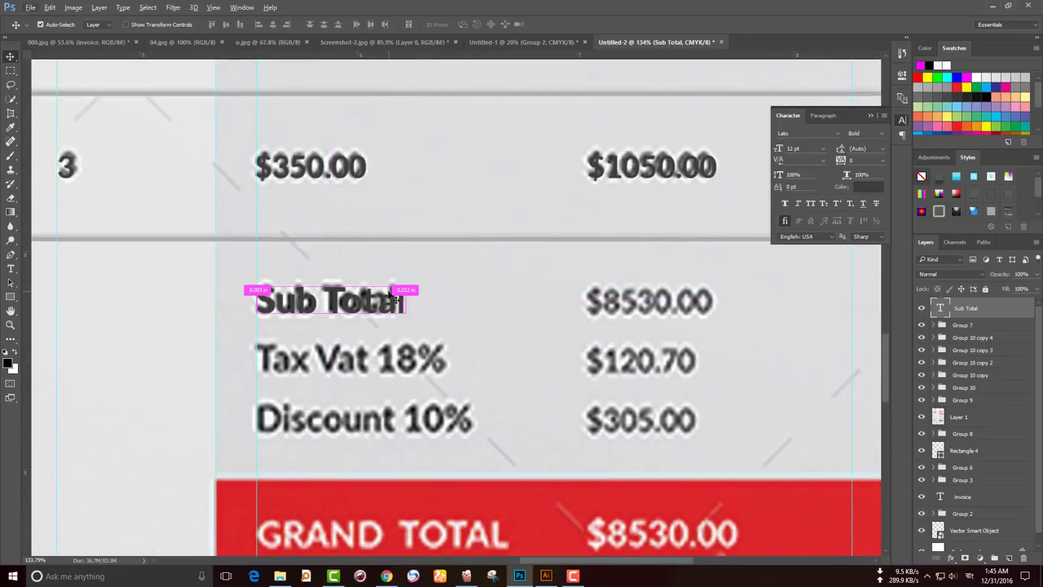
# Duplicate the Sub Total label into the amount position and change it to '$5830.00'
pyautogui.hotkey('ctrl', 'j')
pyautogui.moveTo(430, 299); pyautogui.dragTo(691, 330)
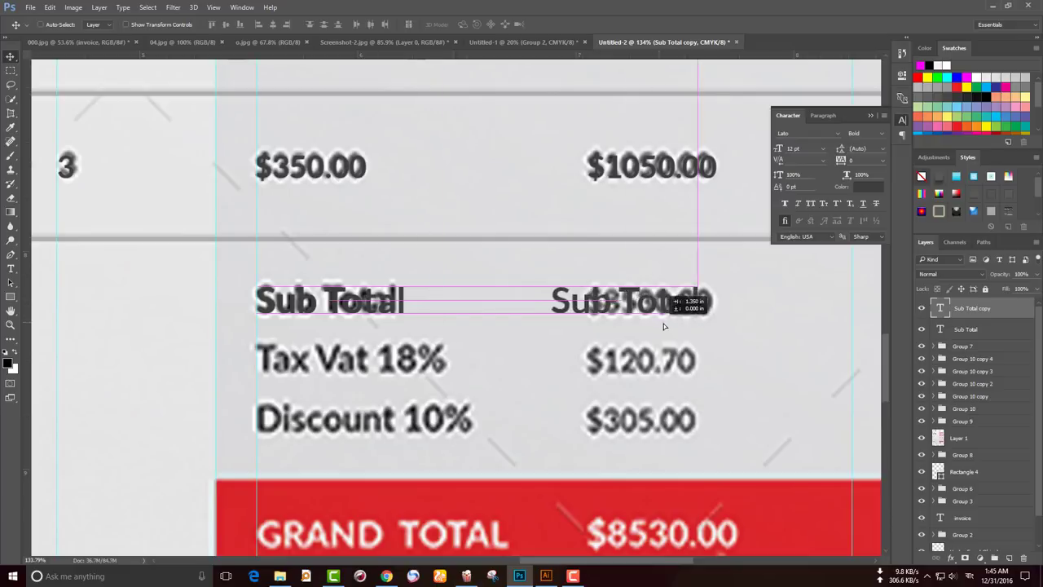
pyautogui.press('t')
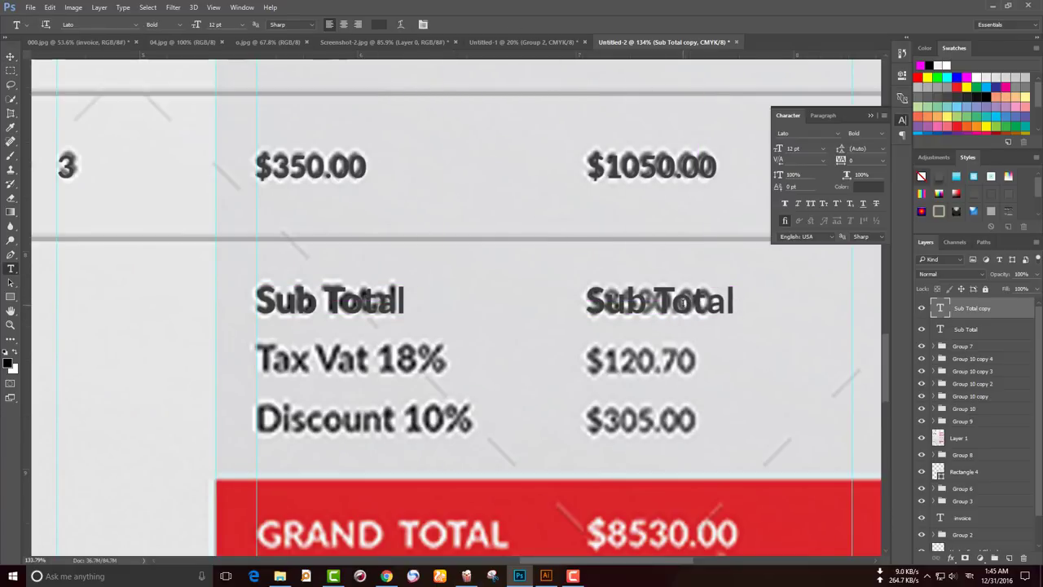
pyautogui.click(683, 302)
pyautogui.click(14, 60)
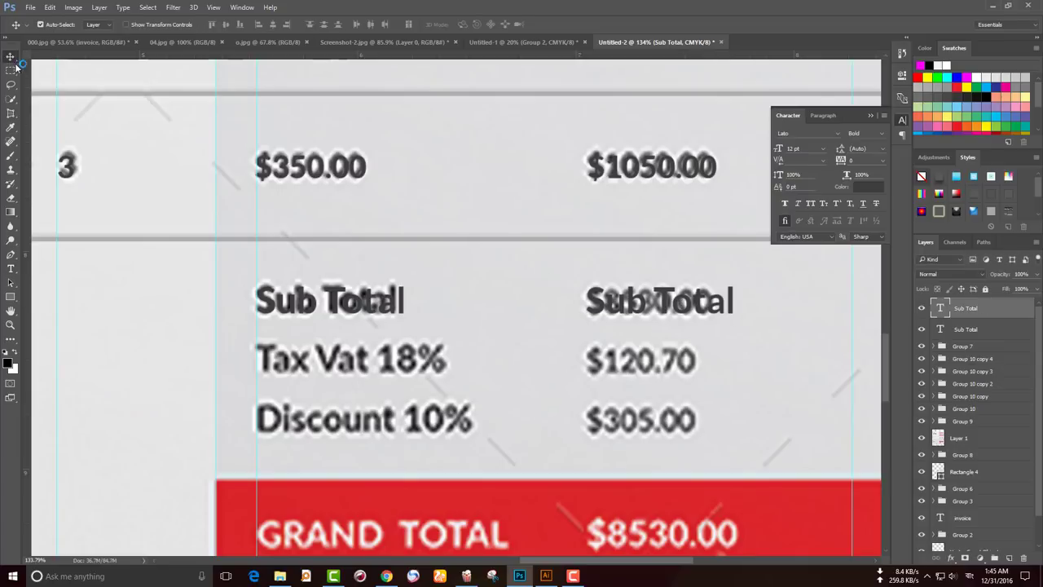
pyautogui.press('t')
pyautogui.tripleClick(651, 285)
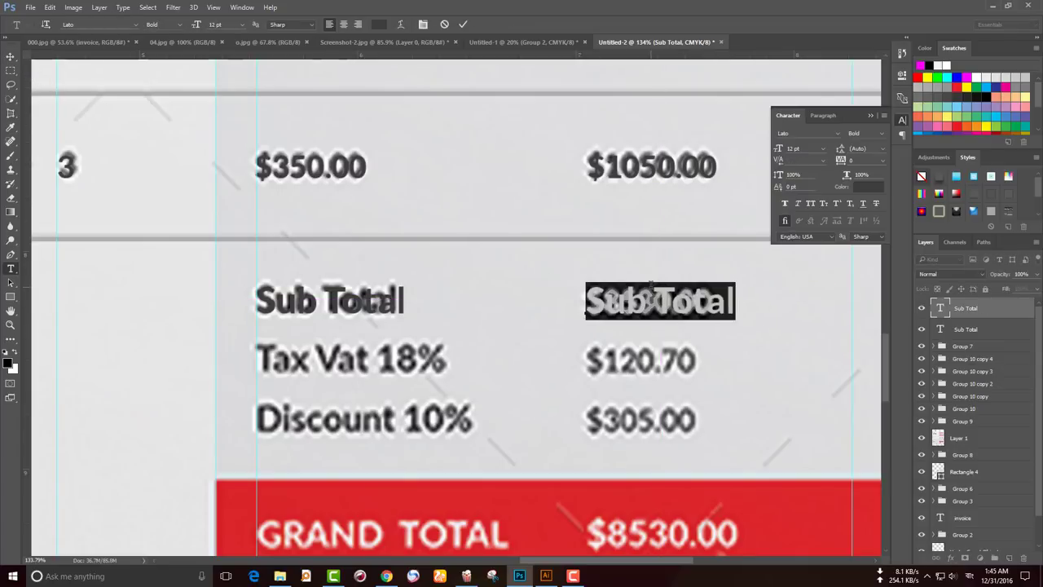
pyautogui.write('$8530.00')
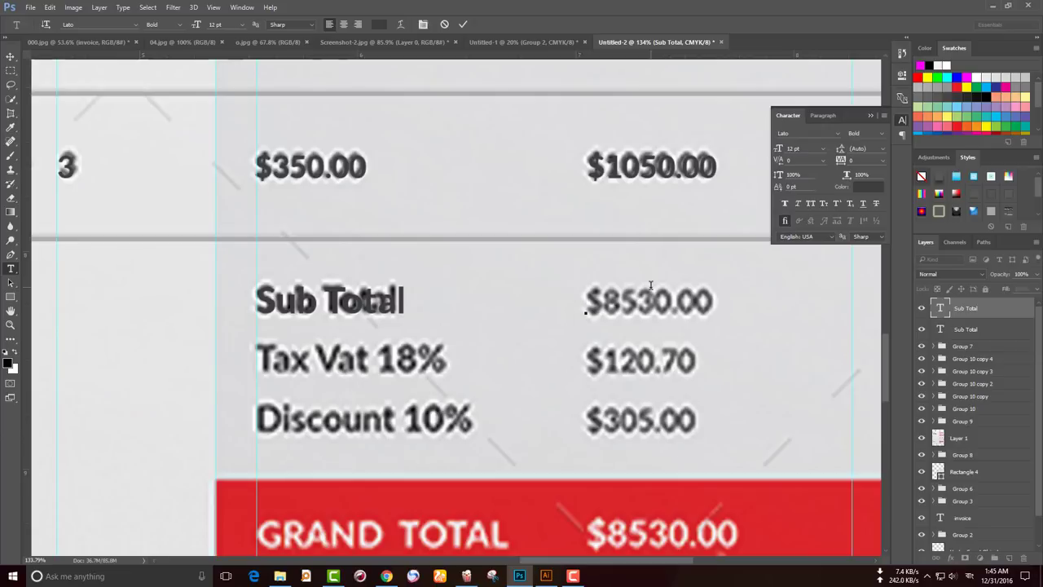
pyautogui.hotkey('shift', 'Right')
pyautogui.write('$5')
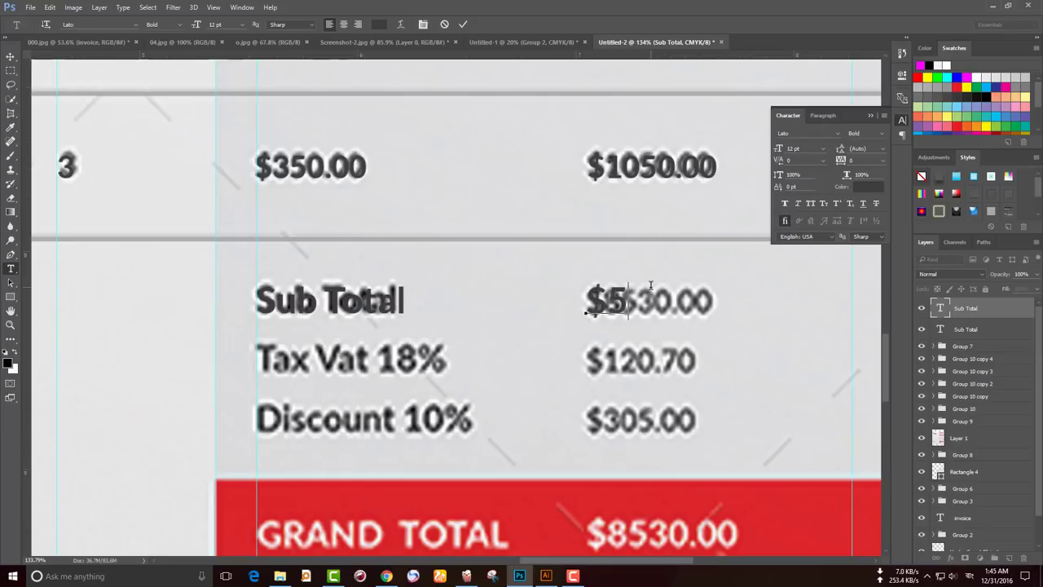
pyautogui.write('830.')
pyautogui.write('00')
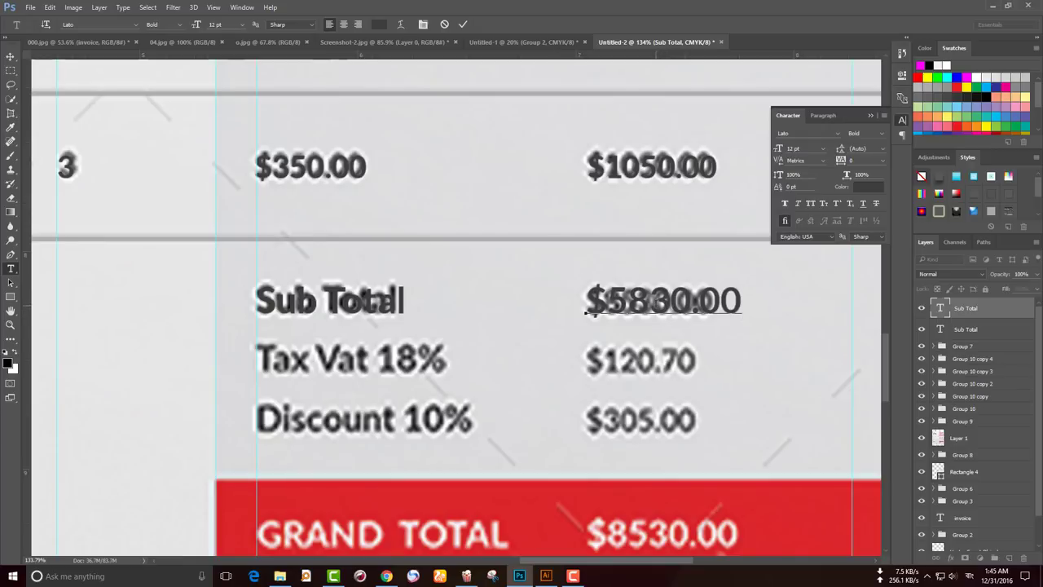
# Make the $5830.00 amount bold and reduce it to 10 pt
pyautogui.moveTo(741, 302); pyautogui.dragTo(512, 302)
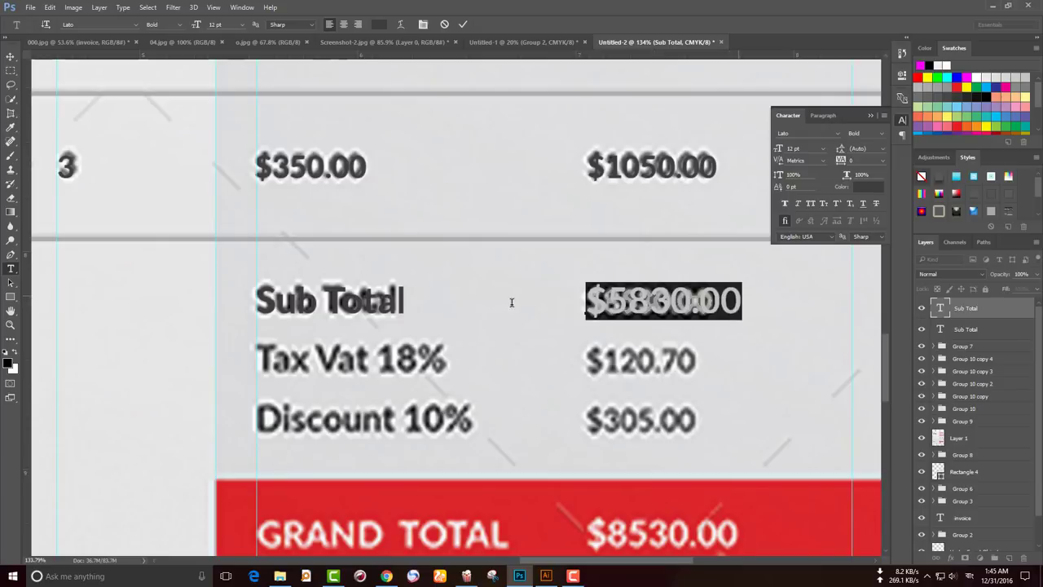
pyautogui.click(865, 133)
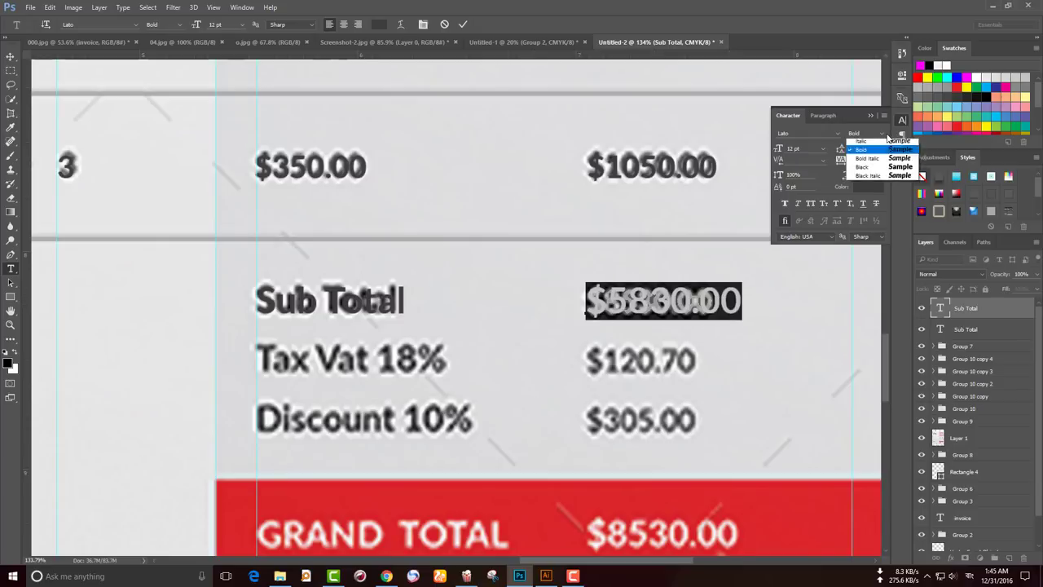
pyautogui.click(877, 181)
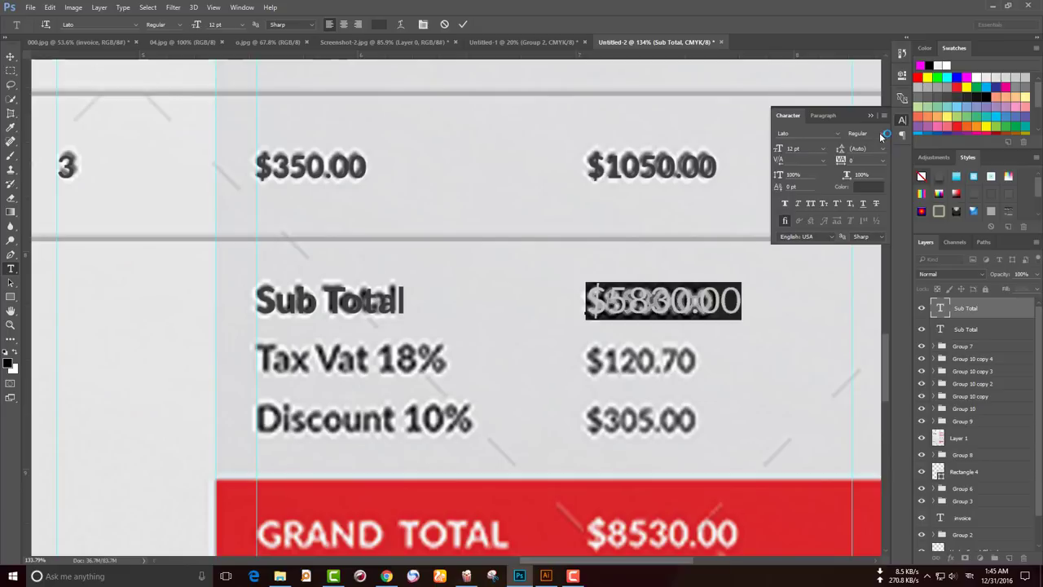
pyautogui.click(882, 135)
pyautogui.click(879, 197)
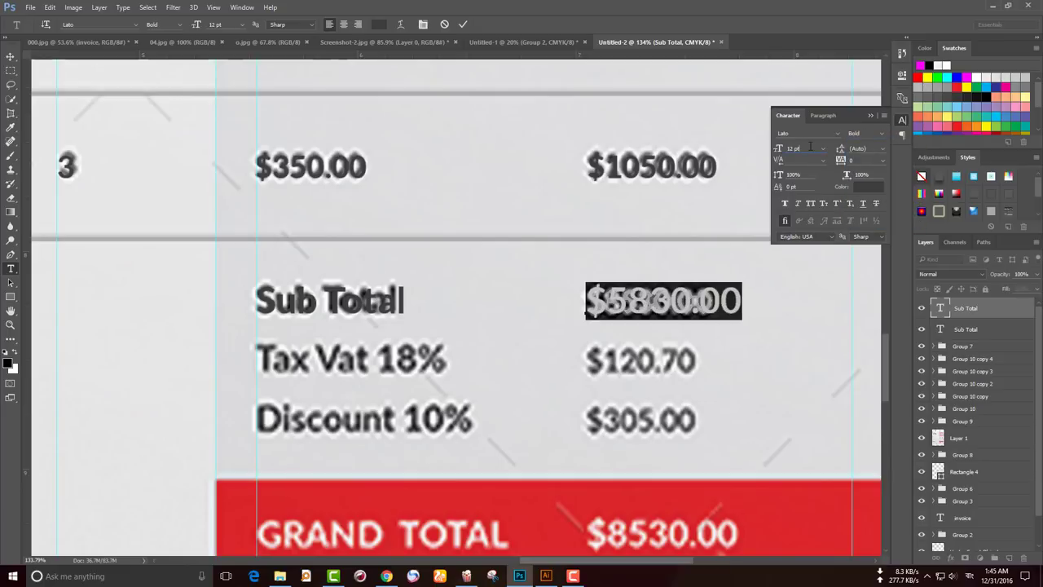
pyautogui.click(810, 148)
pyautogui.press('Down')
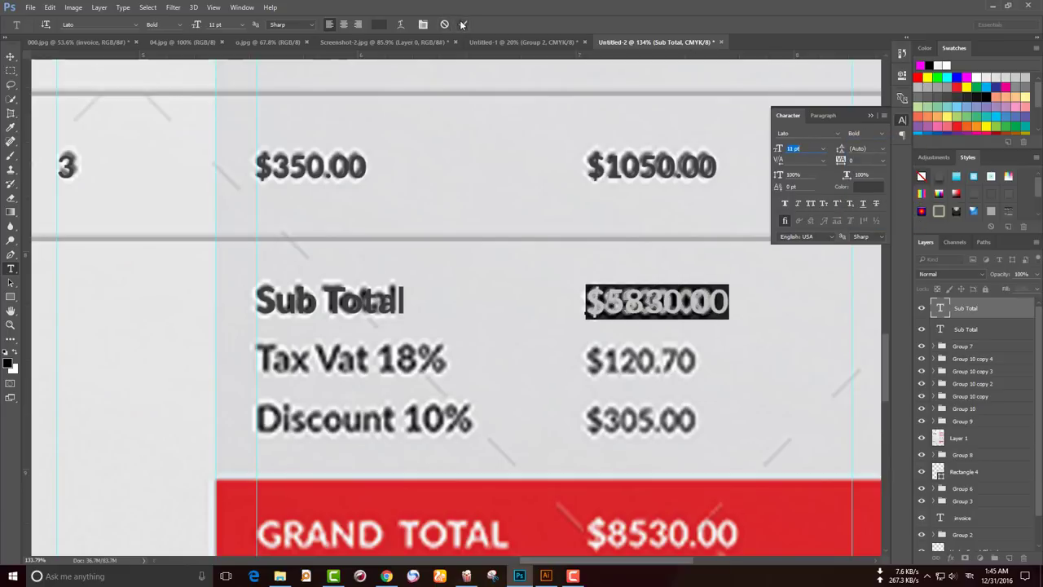
pyautogui.click(463, 24)
pyautogui.moveTo(726, 294); pyautogui.dragTo(509, 292)
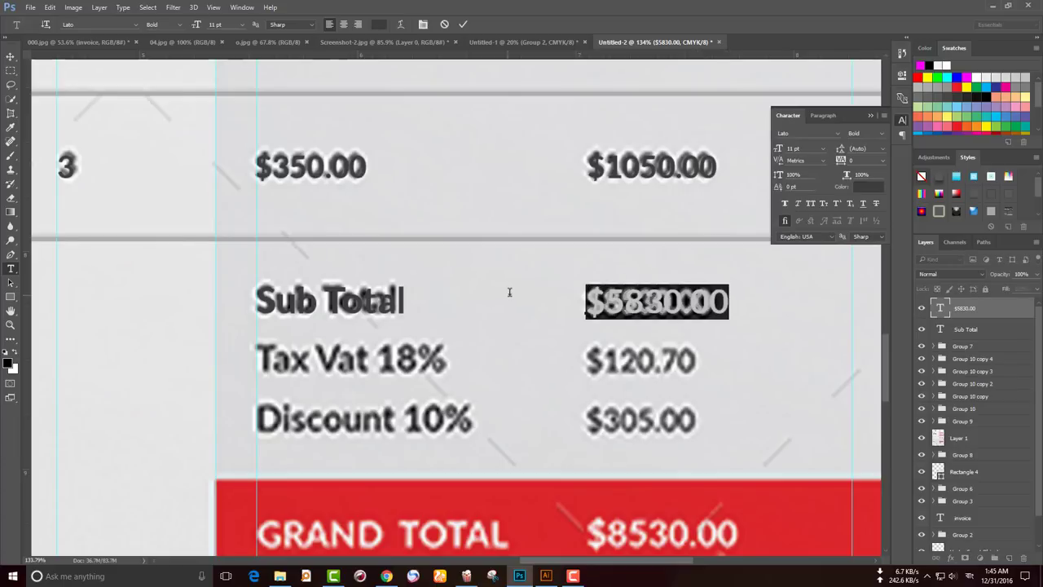
pyautogui.click(803, 147)
pyautogui.press('Down')
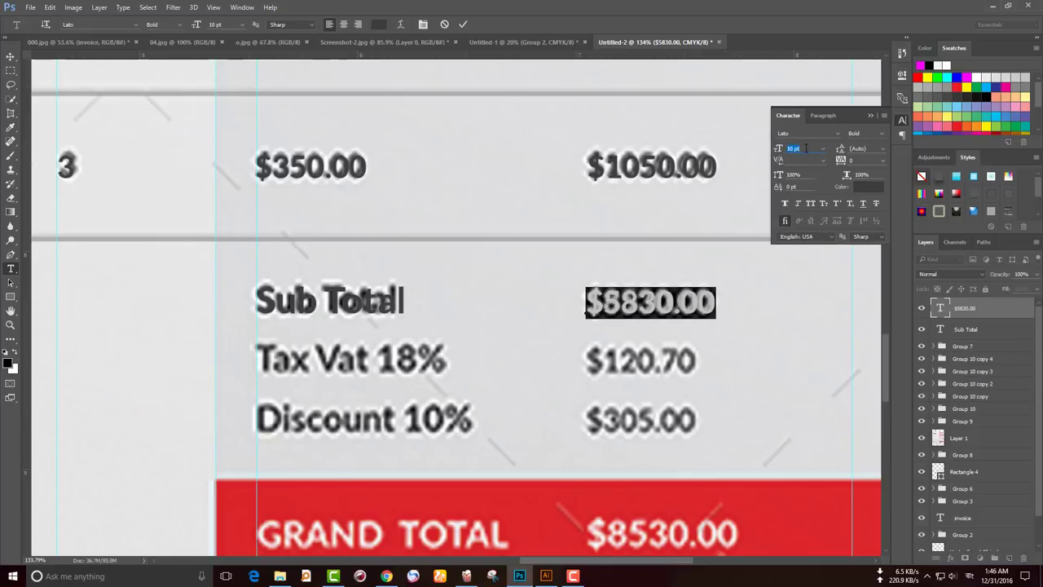
pyautogui.click(463, 24)
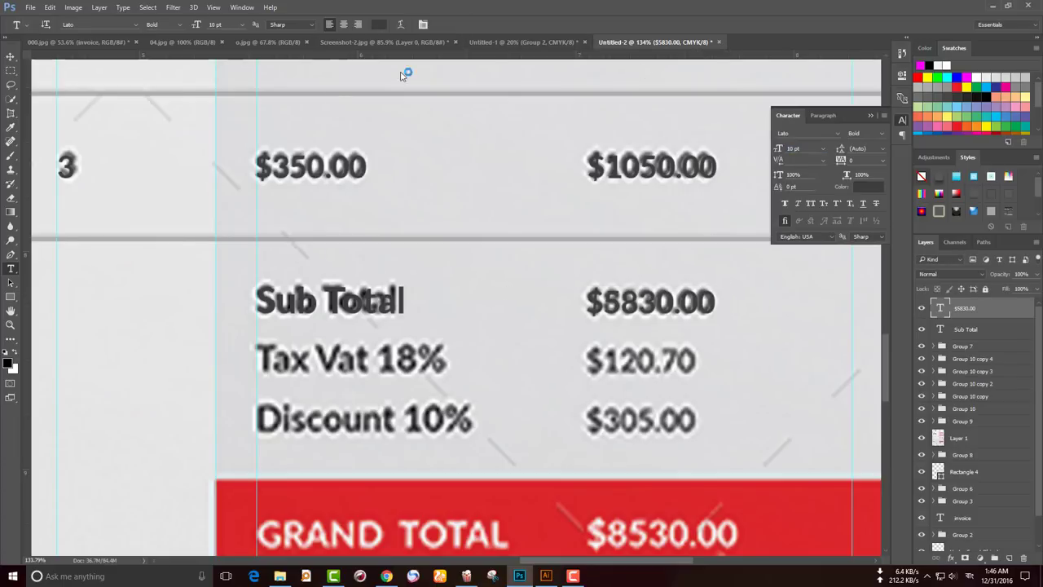
pyautogui.click(10, 57)
pyautogui.scroll(-2, 489, 277)
# Add a vertical guide at about 7.05 in
pyautogui.scroll(-1, 473, 273)
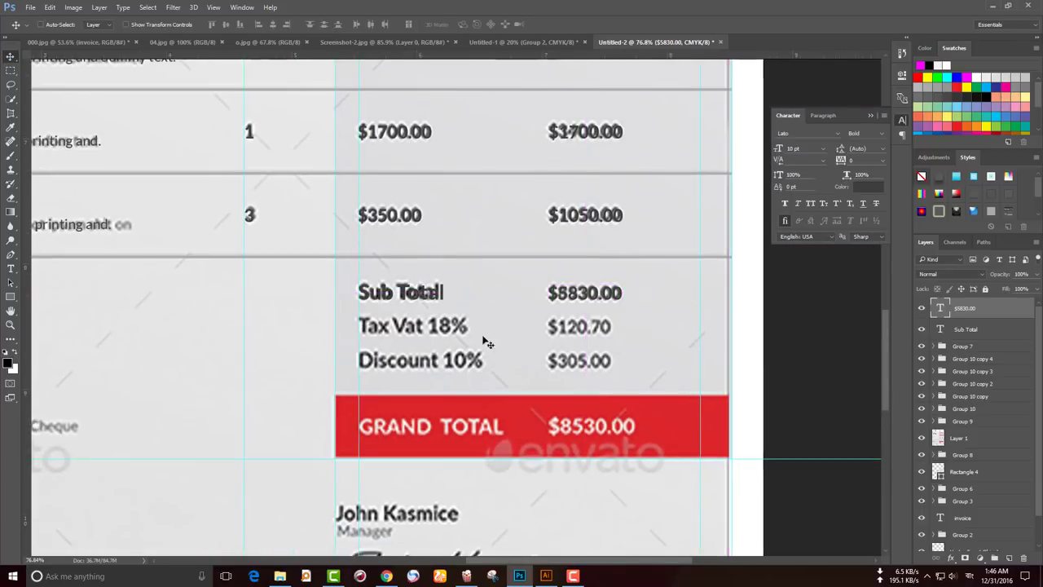
pyautogui.scroll(3, 538, 322)
pyautogui.scroll(-2, 534, 310)
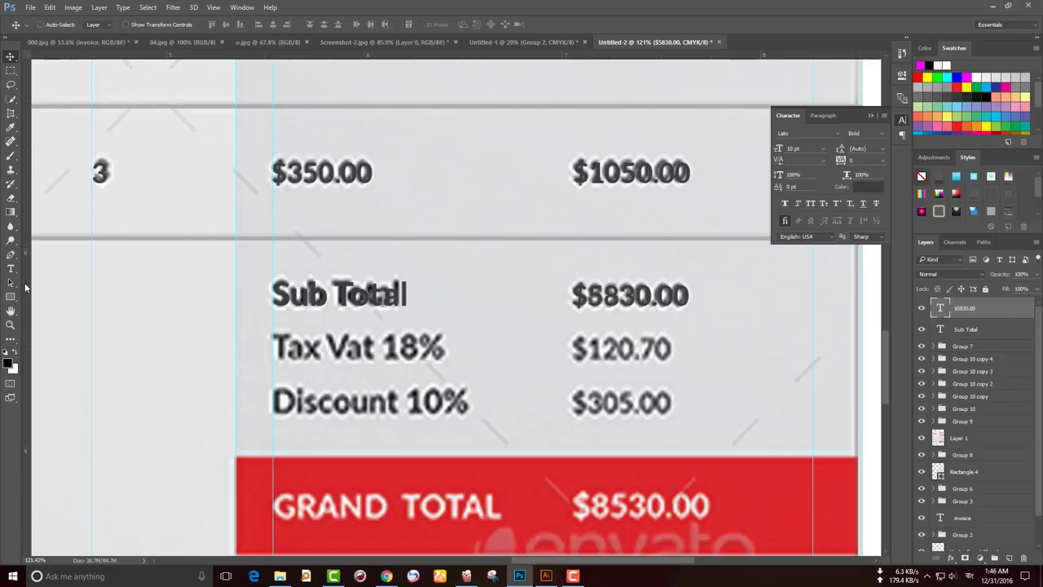
pyautogui.moveTo(27, 285); pyautogui.dragTo(574, 178)
# Group the Sub Total label and amount as Group 11 and copy it onto the Tax Vat row
pyautogui.keyDown('shift'); pyautogui.click(981, 328); pyautogui.keyUp('shift')
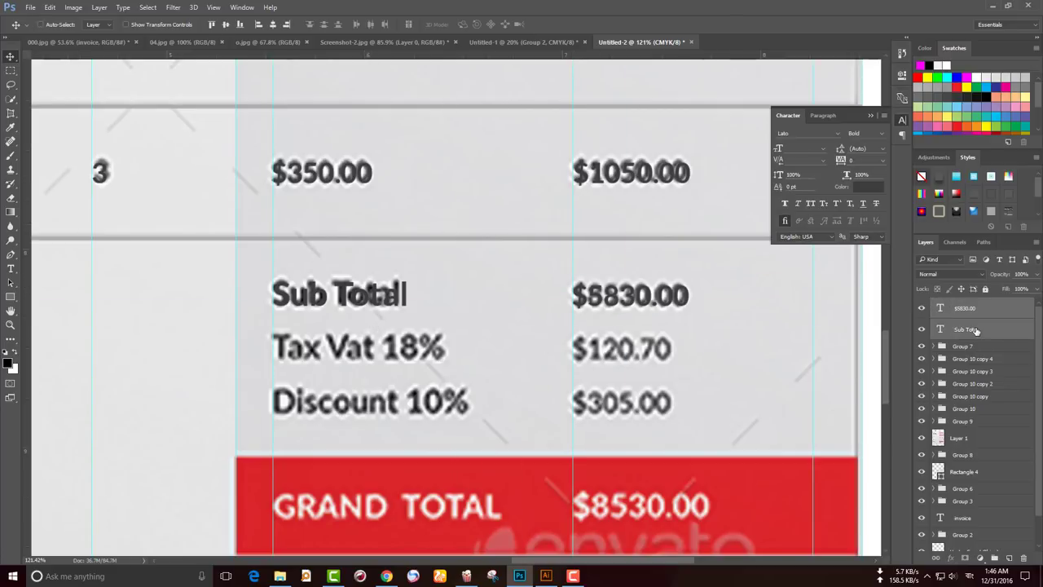
pyautogui.hotkey('ctrl', 'g')
pyautogui.moveTo(413, 309); pyautogui.dragTo(412, 367)
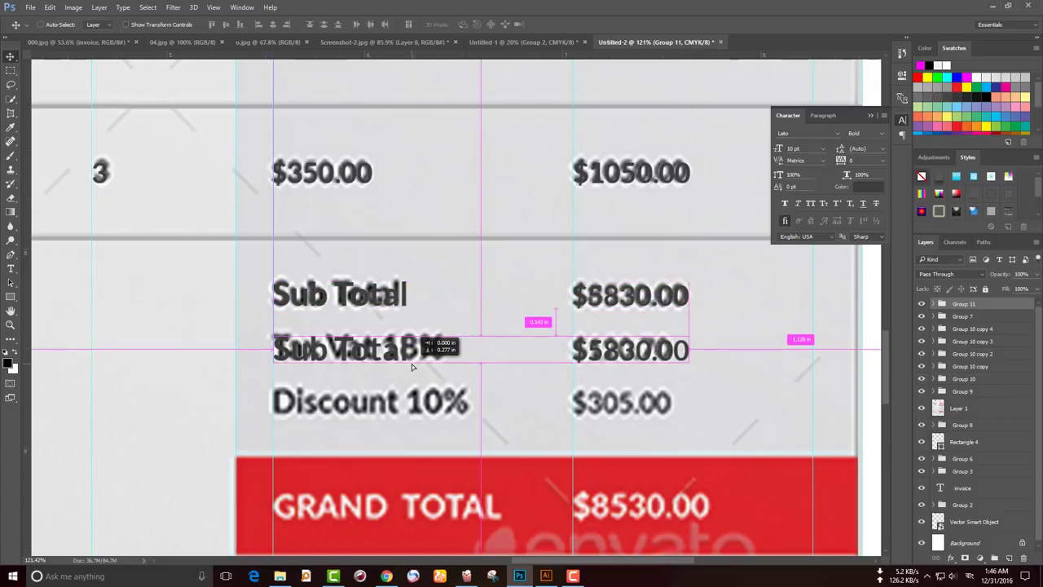
pyautogui.scroll(2, 391, 359)
pyautogui.scroll(2, 383, 348)
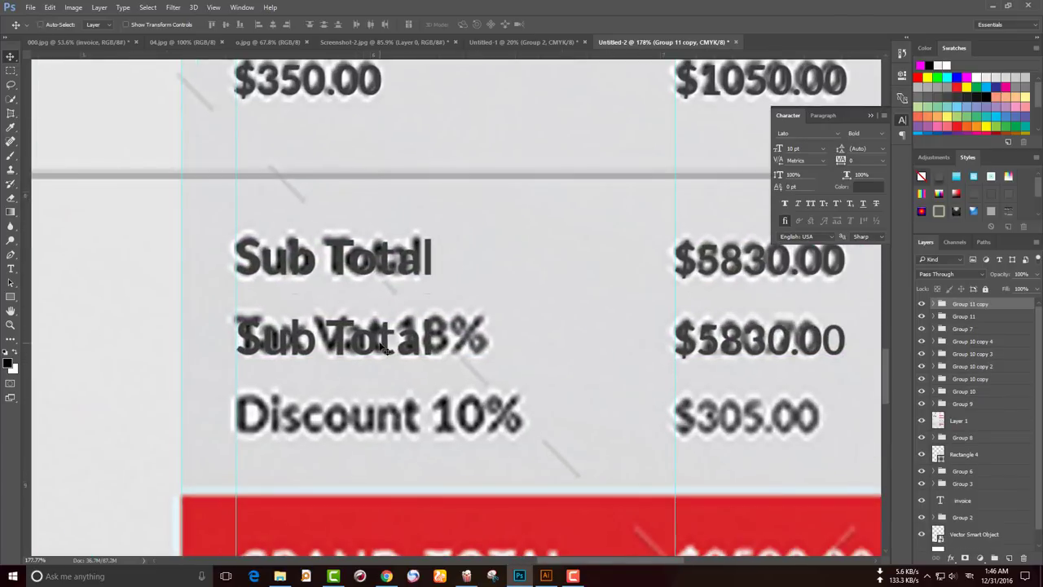
# Change the copied label to 'Tax Vat 18%'
pyautogui.press('t')
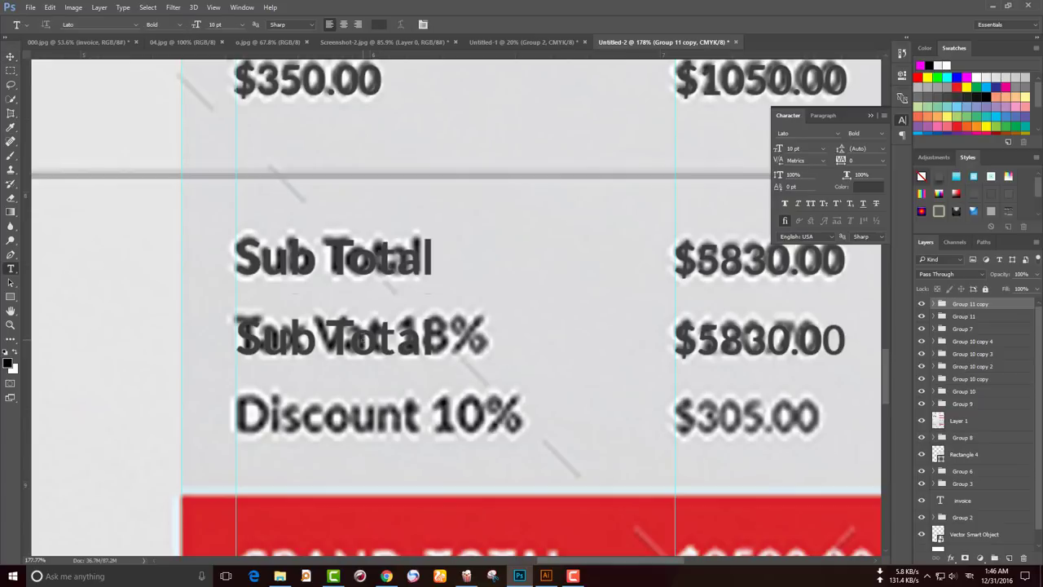
pyautogui.click(383, 342)
pyautogui.hotkey('ctrl', 'a')
pyautogui.press('BackSpace')
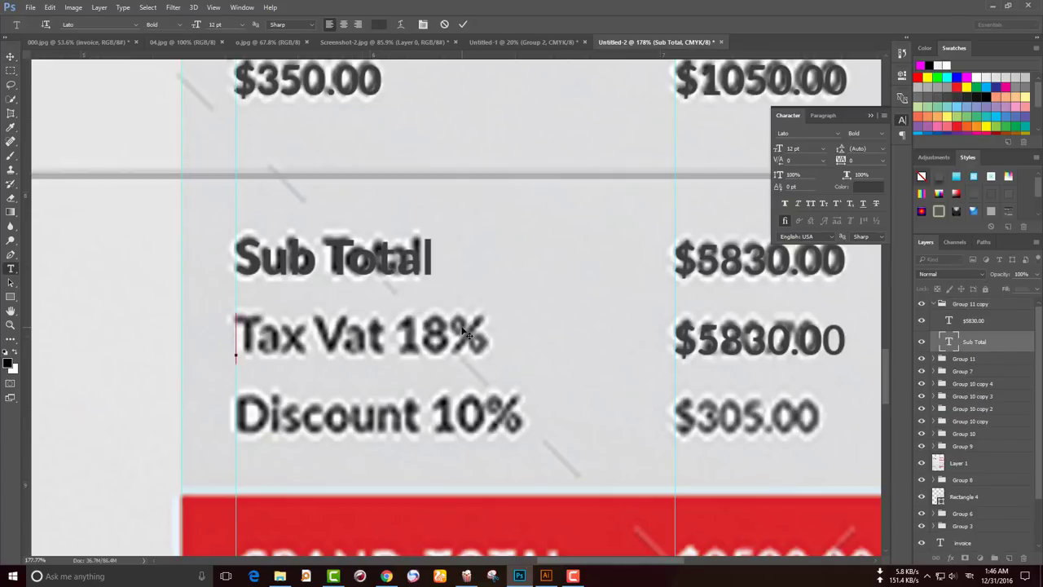
pyautogui.write('Tax ')
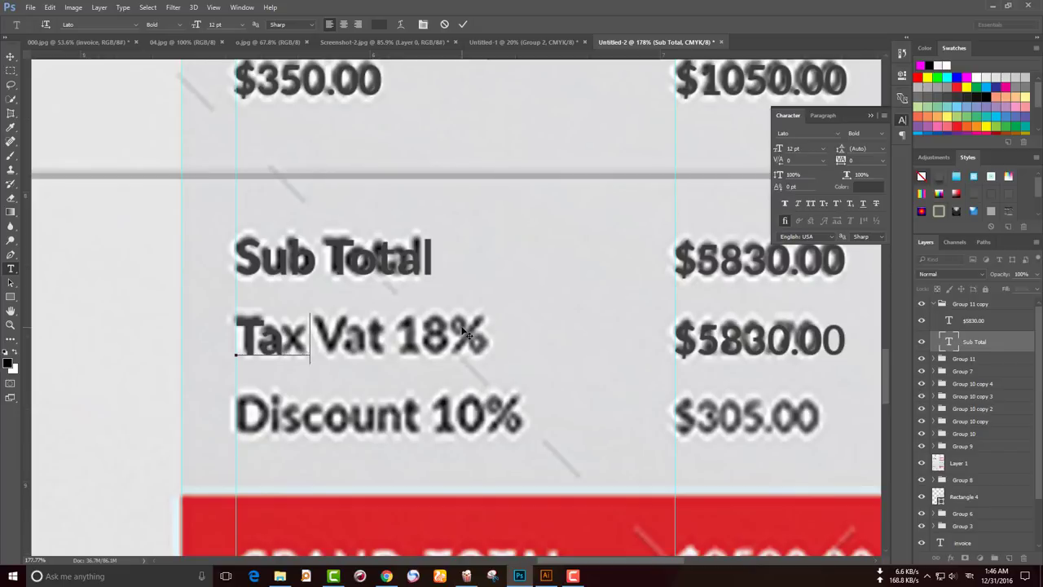
pyautogui.write('Vat')
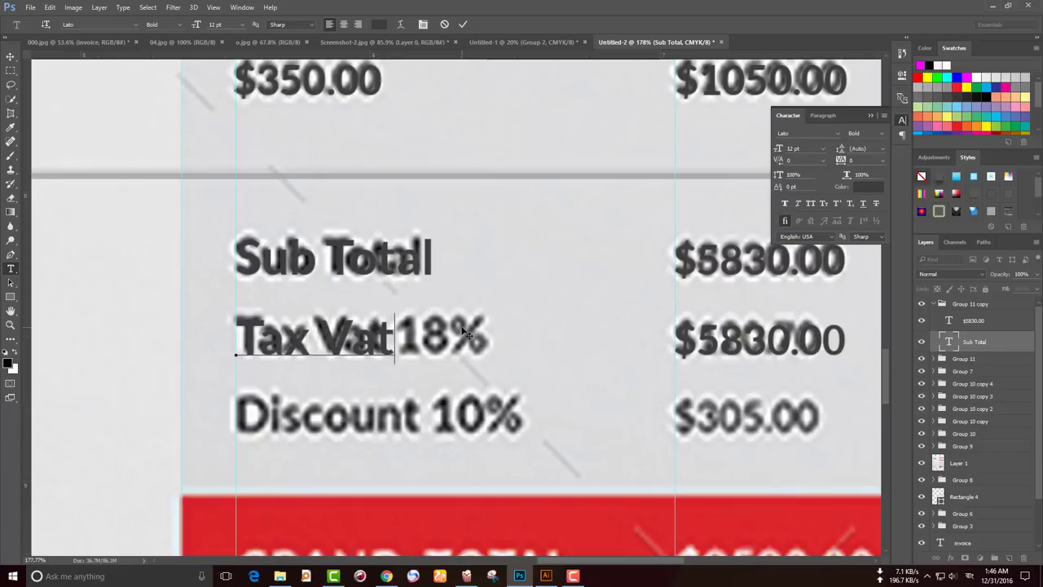
pyautogui.write(' 18')
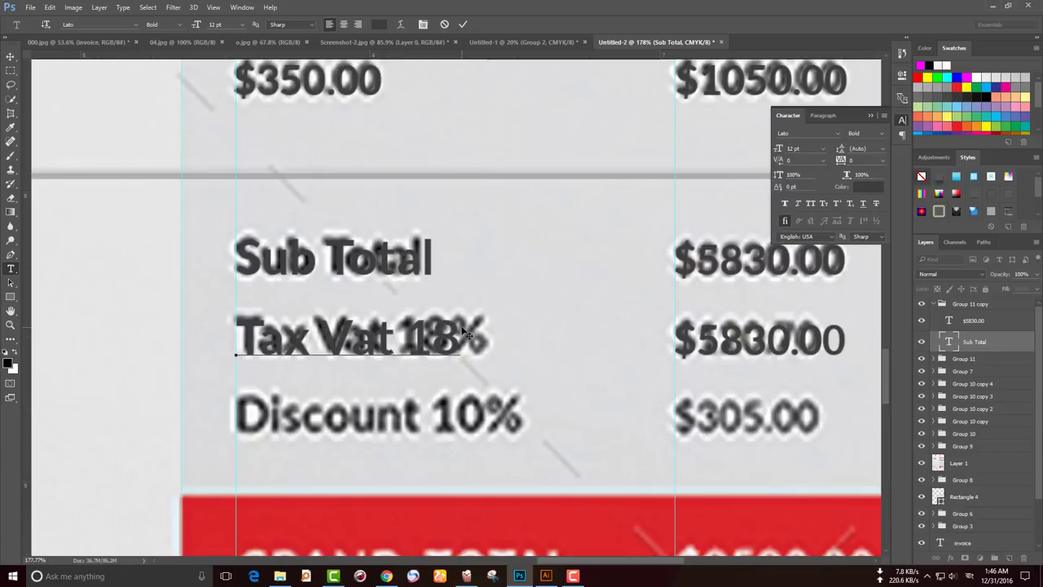
pyautogui.write('%')
pyautogui.click(463, 24)
# Change the copied amount to '$120.70' and select the Tax Vat row group
pyautogui.click(758, 338)
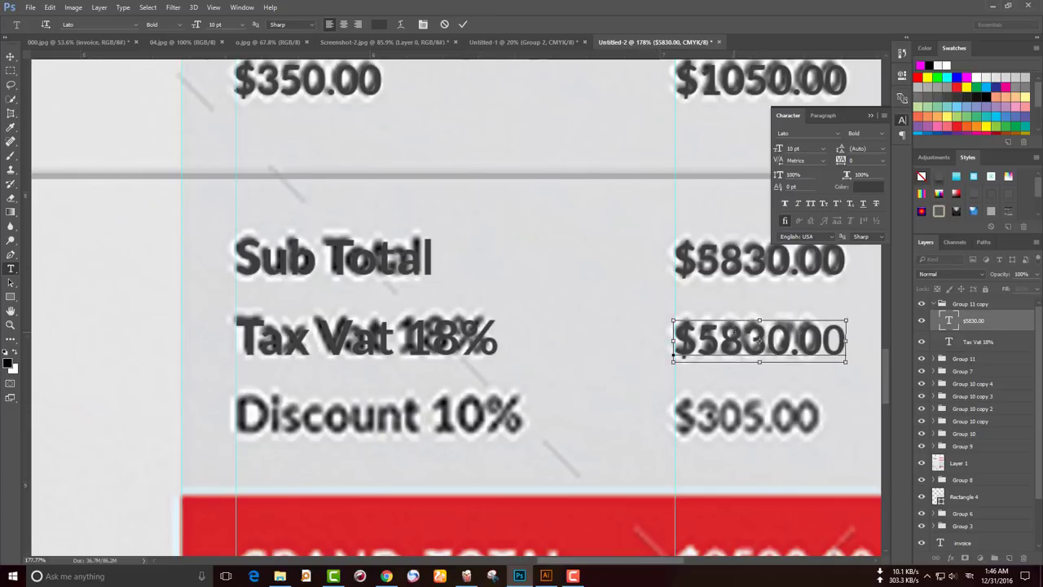
pyautogui.hotkey('ctrl', 'a')
pyautogui.write('$120.70')
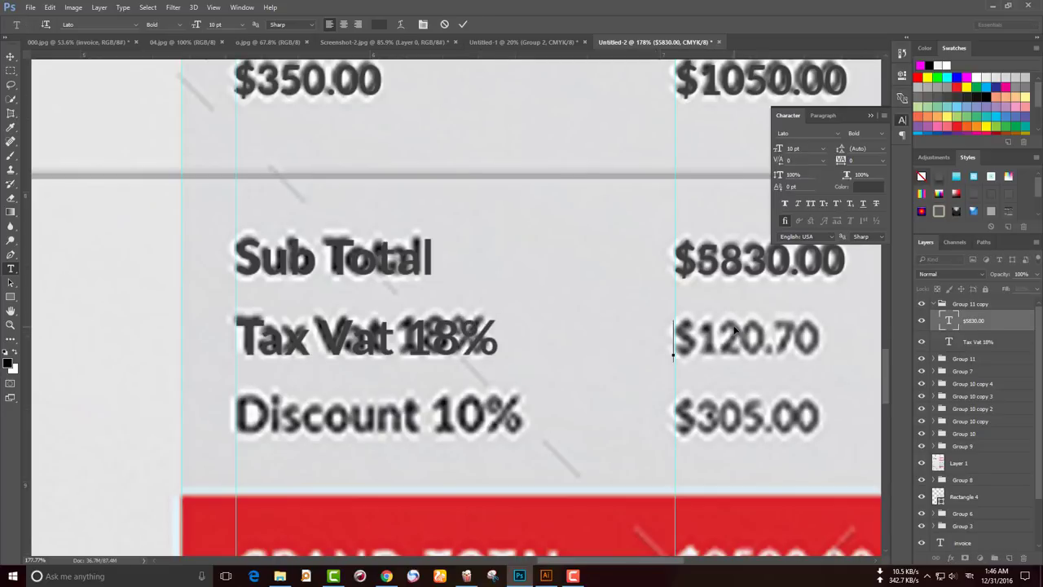
pyautogui.hotkey('shift', 'Right')
pyautogui.hotkey('shift', 'Right')
pyautogui.hotkey('shift', 'Right')
pyautogui.hotkey('shift', 'Right')
pyautogui.hotkey('shift', 'Right')
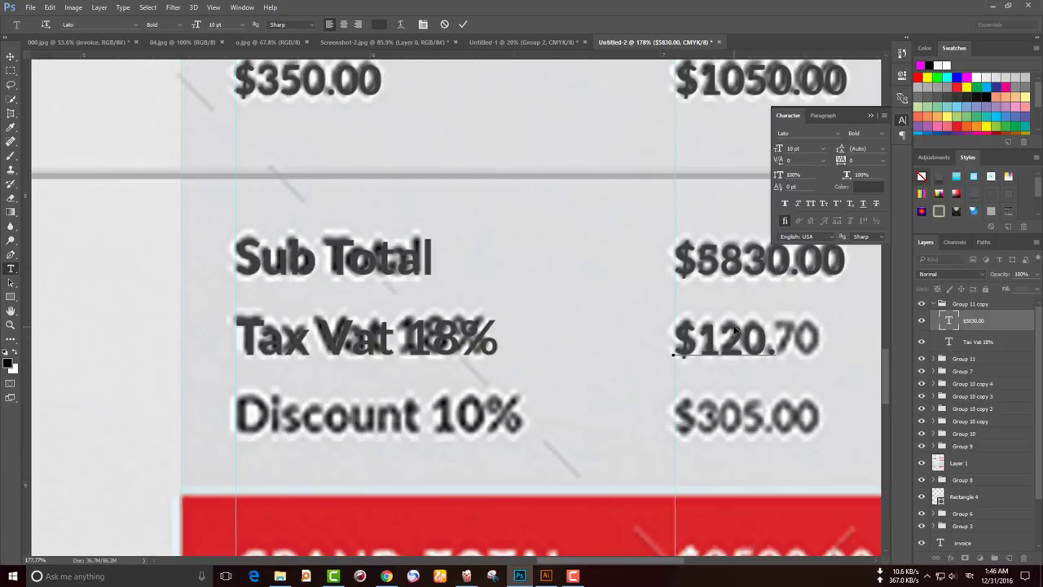
pyautogui.hotkey('shift', 'Right')
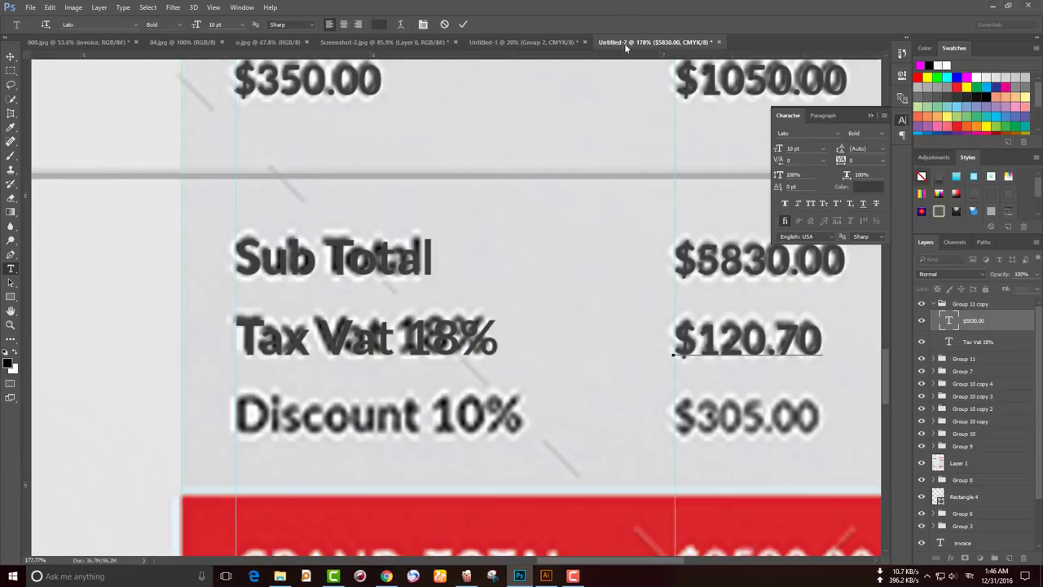
pyautogui.click(463, 23)
pyautogui.press('v')
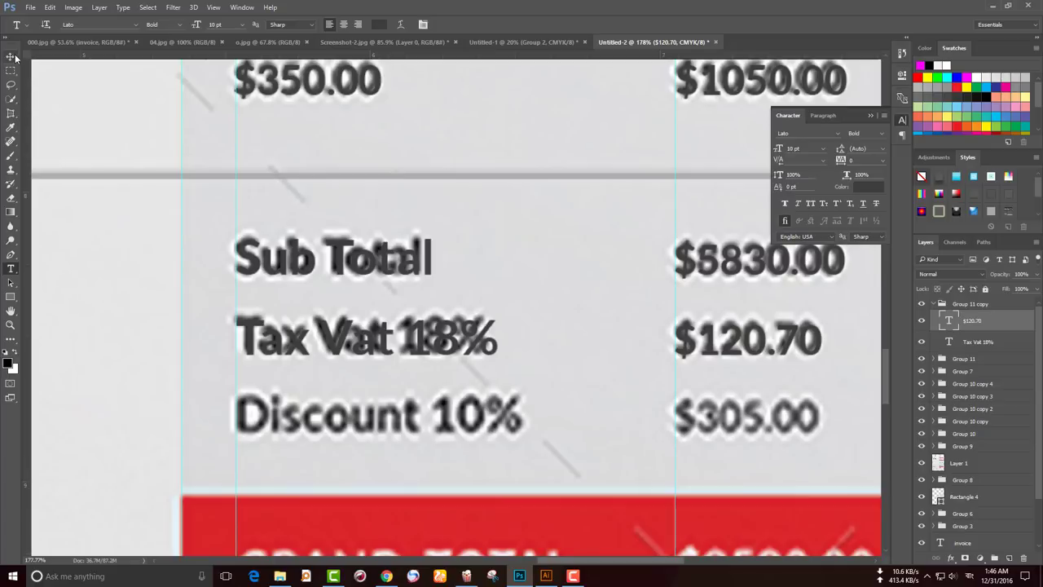
pyautogui.click(936, 304)
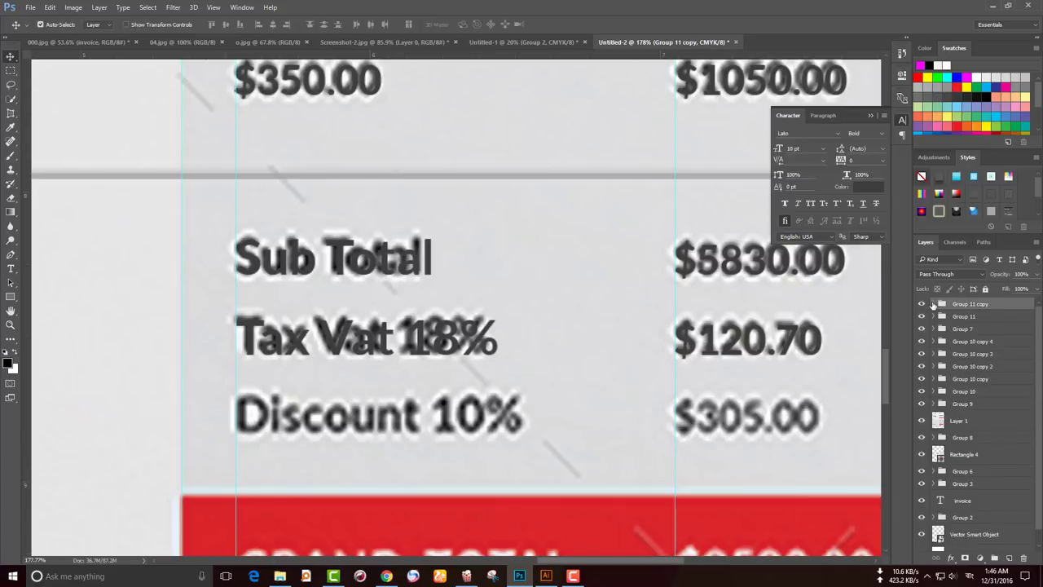
# Duplicate the Tax Vat row onto the Discount row and relabel it 'Discount 10%'
pyautogui.hotkey('ctrl', 'j')
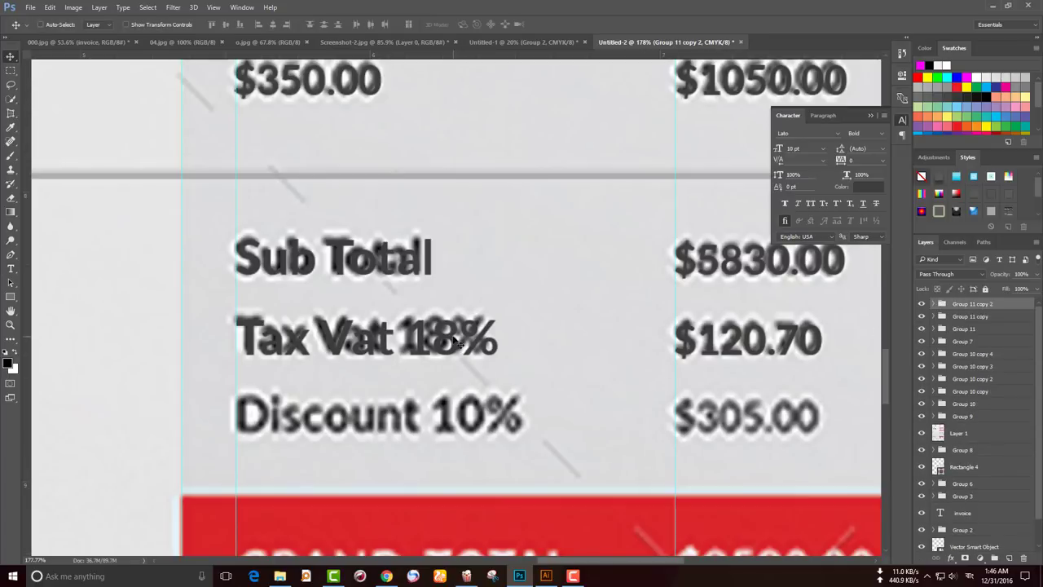
pyautogui.moveTo(454, 342); pyautogui.dragTo(459, 416)
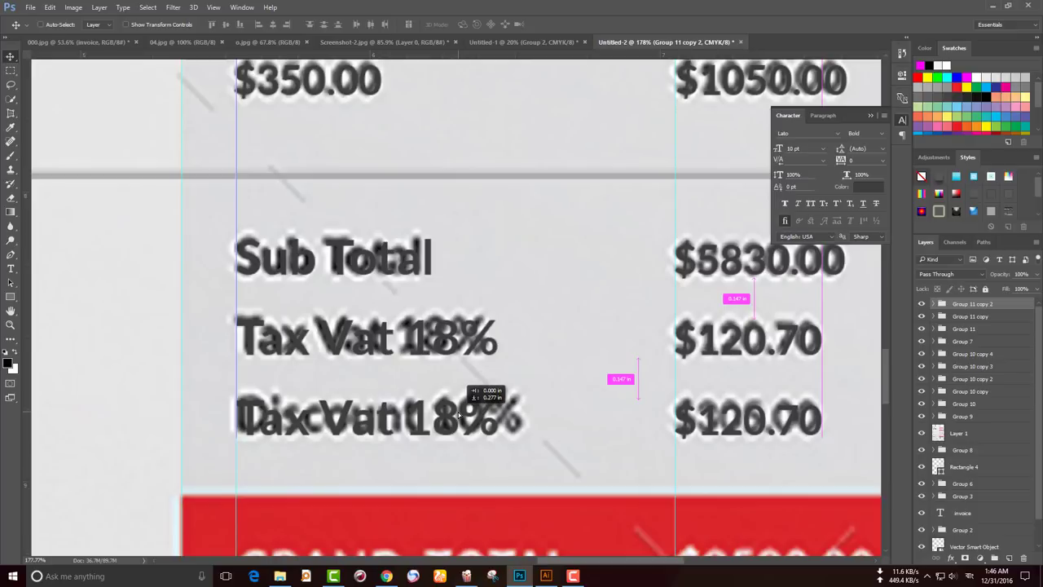
pyautogui.doubleClick(458, 416)
pyautogui.hotkey('ctrl', 'a')
pyautogui.write('Discount 10%')
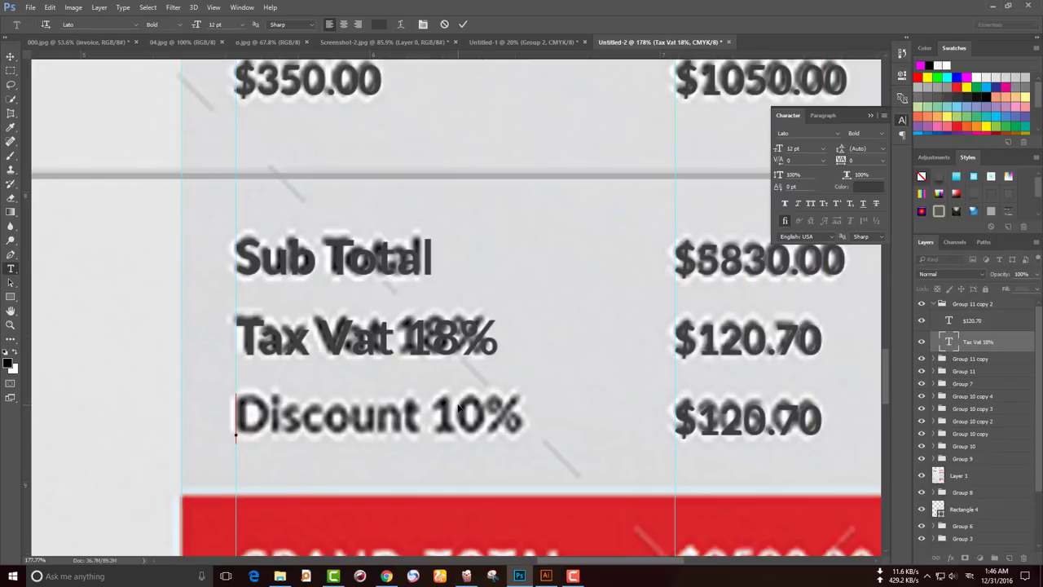
pyautogui.hotkey('shift', 'Right')
pyautogui.hotkey('shift', 'Right')
pyautogui.hotkey('shift', 'Right')
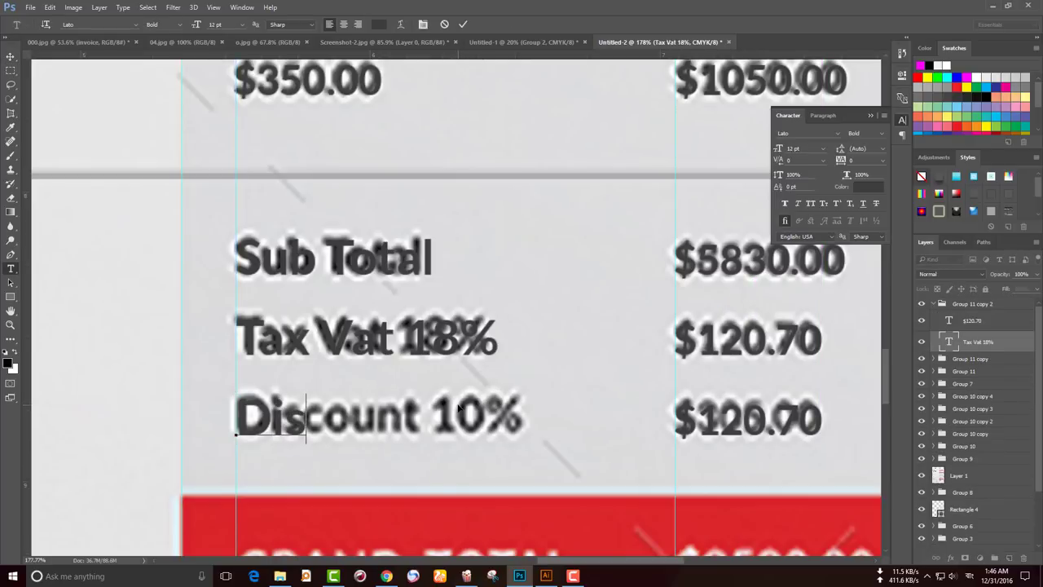
pyautogui.hotkey('shift', 'Right')
pyautogui.hotkey('shift', 'Right')
pyautogui.hotkey('shift', 'Right')
pyautogui.hotkey('shift', 'Right')
pyautogui.hotkey('shift', 'Right')
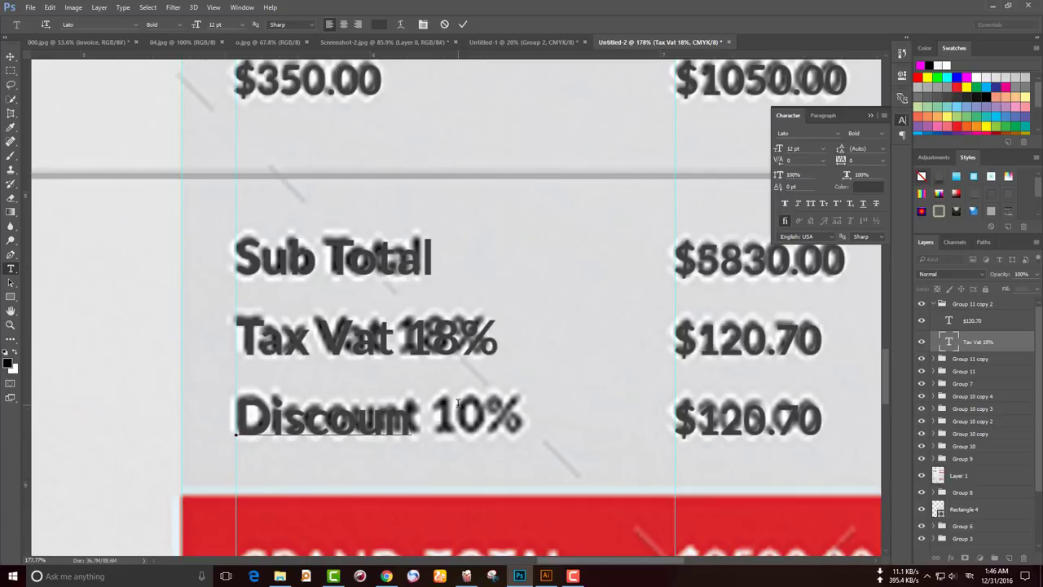
pyautogui.hotkey('shift', 'Right')
pyautogui.hotkey('shift', 'Right')
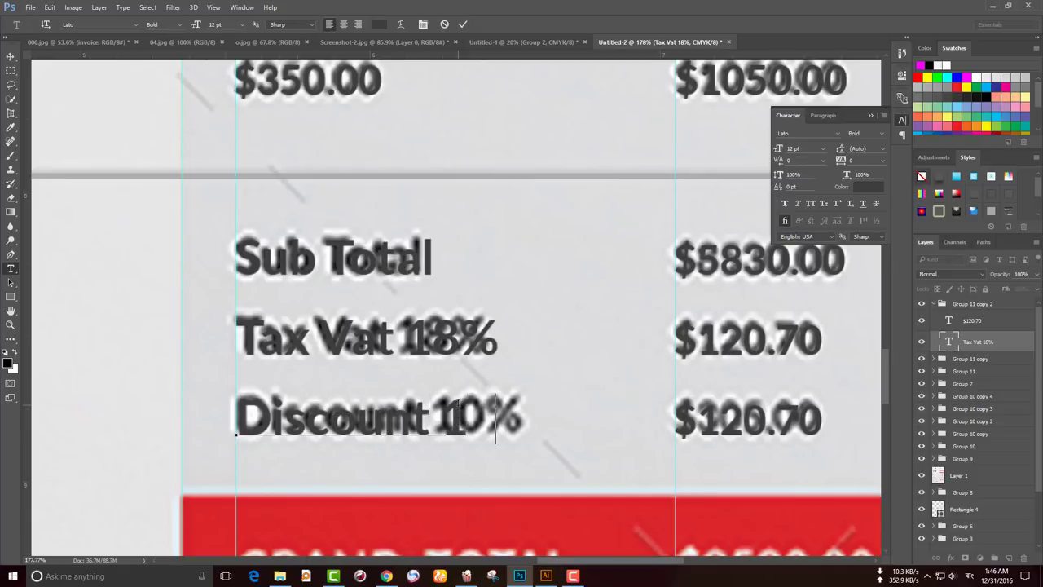
pyautogui.hotkey('shift', 'Right')
pyautogui.hotkey('shift', 'Right')
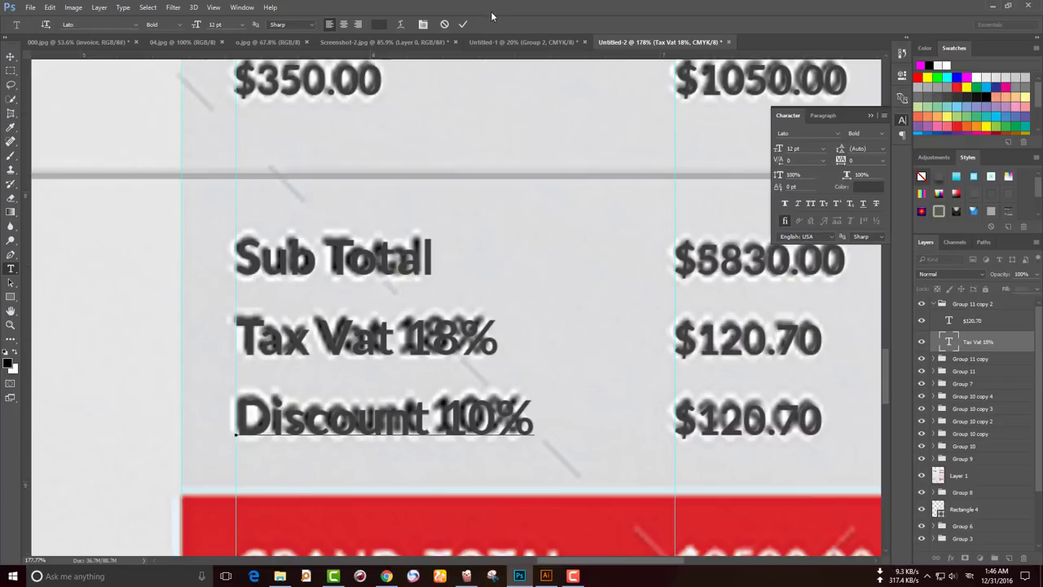
pyautogui.click(463, 24)
# Change the Discount row amount to '$305.00' and select the totals group
pyautogui.click(680, 427)
pyautogui.hotkey('ctrl', 'a')
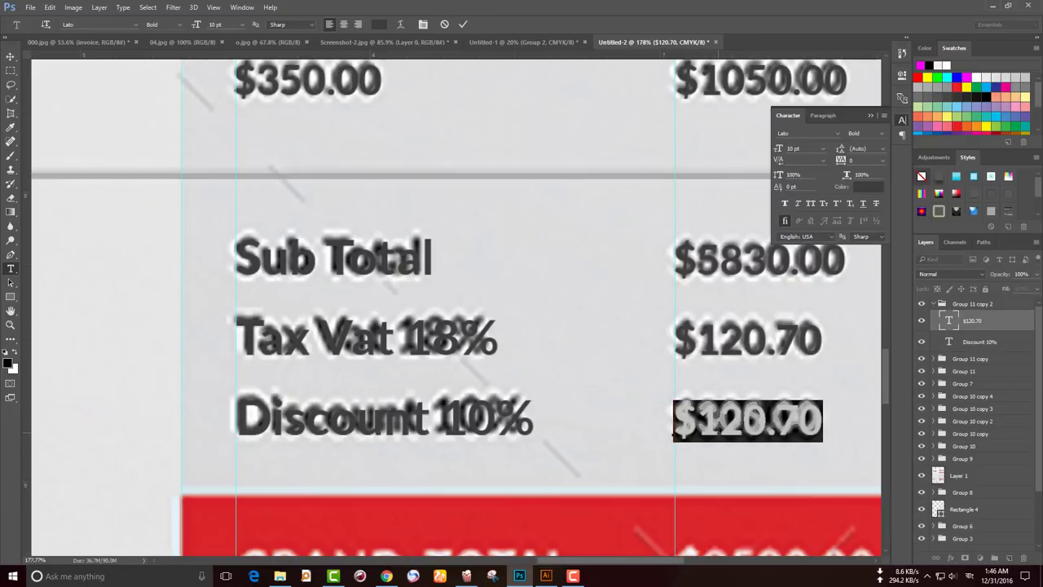
pyautogui.write('$305.00')
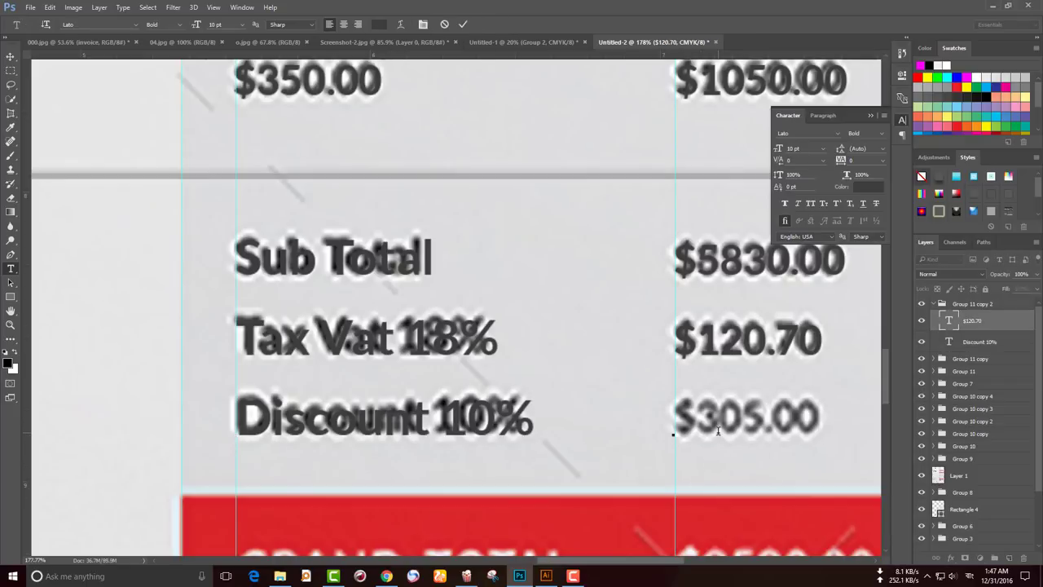
pyautogui.hotkey('shift', 'Right')
pyautogui.hotkey('shift', 'Right')
pyautogui.hotkey('shift', 'Right')
pyautogui.hotkey('shift', 'Right')
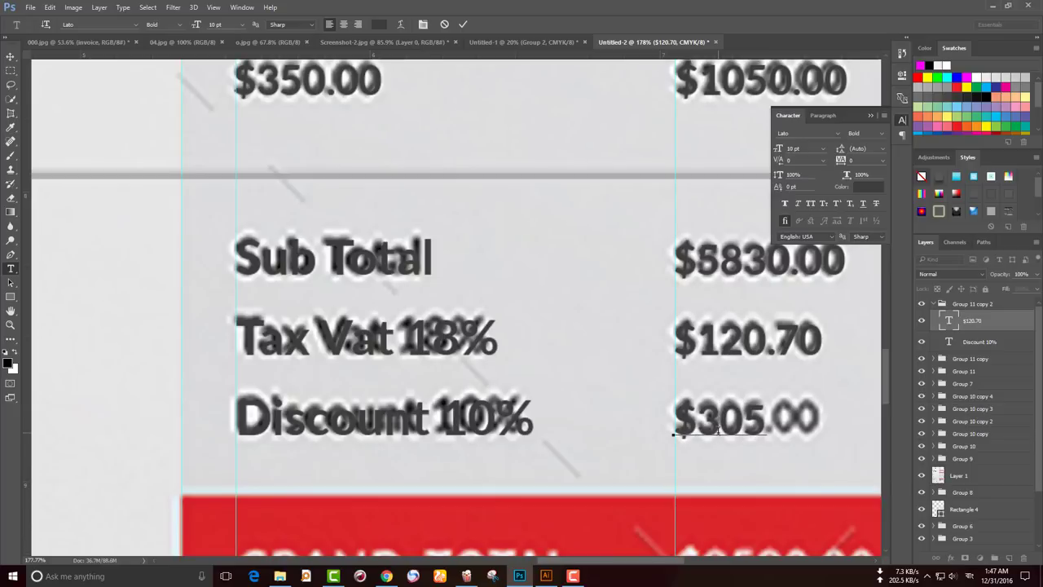
pyautogui.hotkey('shift', 'Right')
pyautogui.hotkey('shift', 'Right')
pyautogui.hotkey('shift', 'Right')
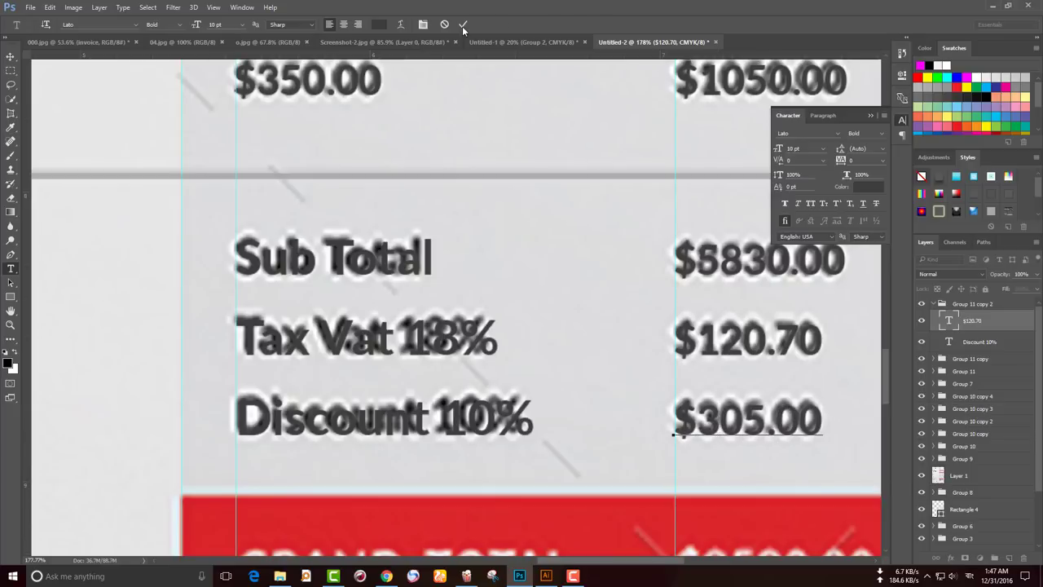
pyautogui.click(463, 30)
pyautogui.press('v')
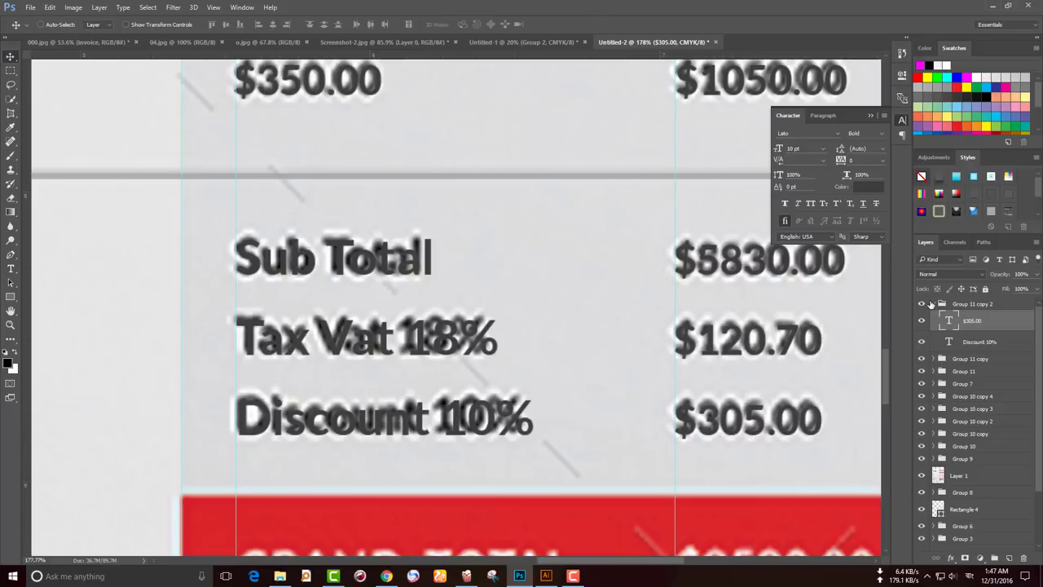
pyautogui.click(933, 306)
pyautogui.click(934, 305)
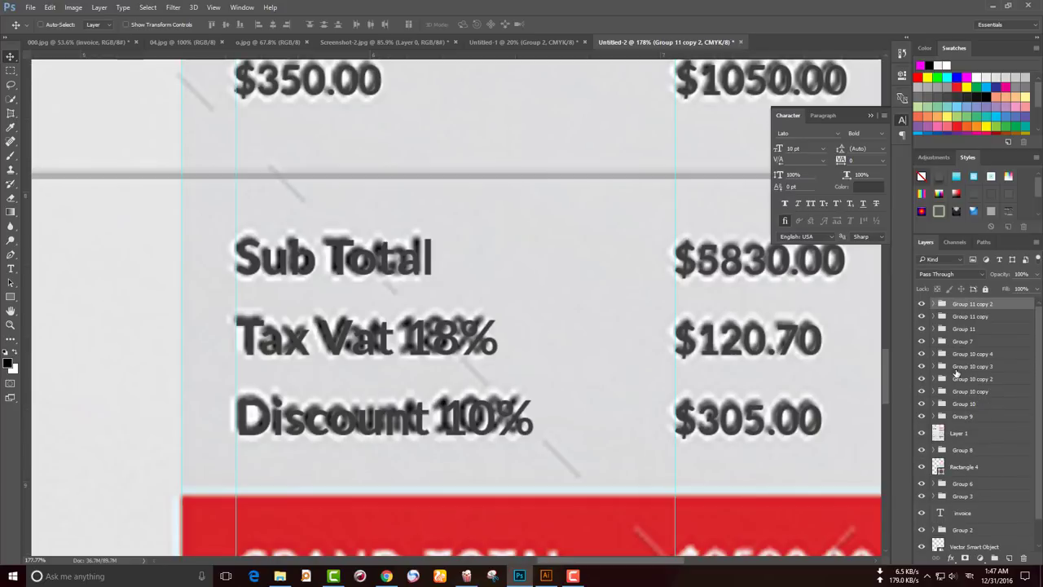
pyautogui.keyDown('shift'); pyautogui.click(970, 329); pyautogui.keyUp('shift')
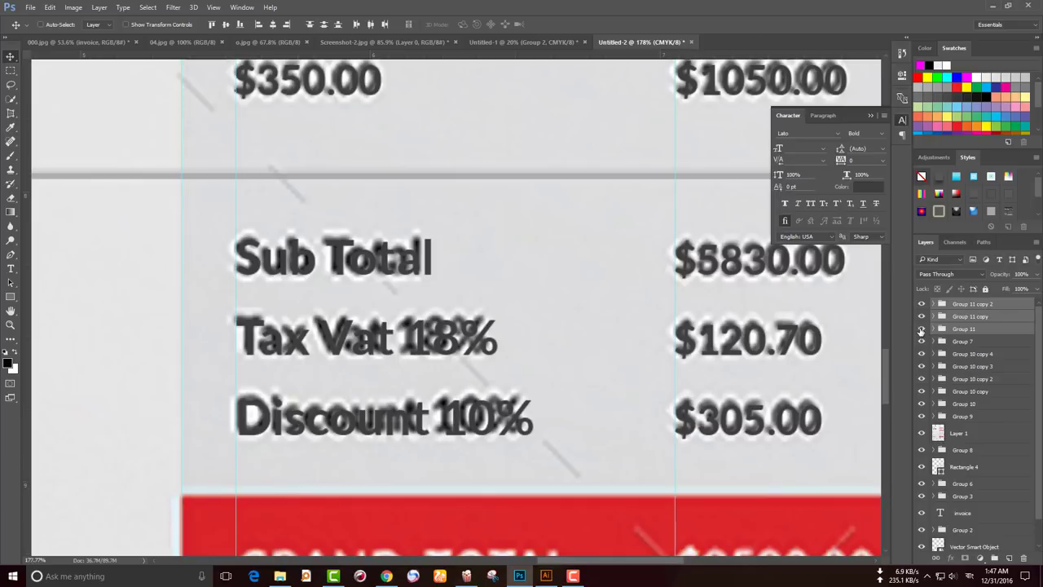
pyautogui.moveTo(922, 330); pyautogui.dragTo(923, 306)
pyautogui.click(926, 332)
pyautogui.scroll(-3, 545, 332)
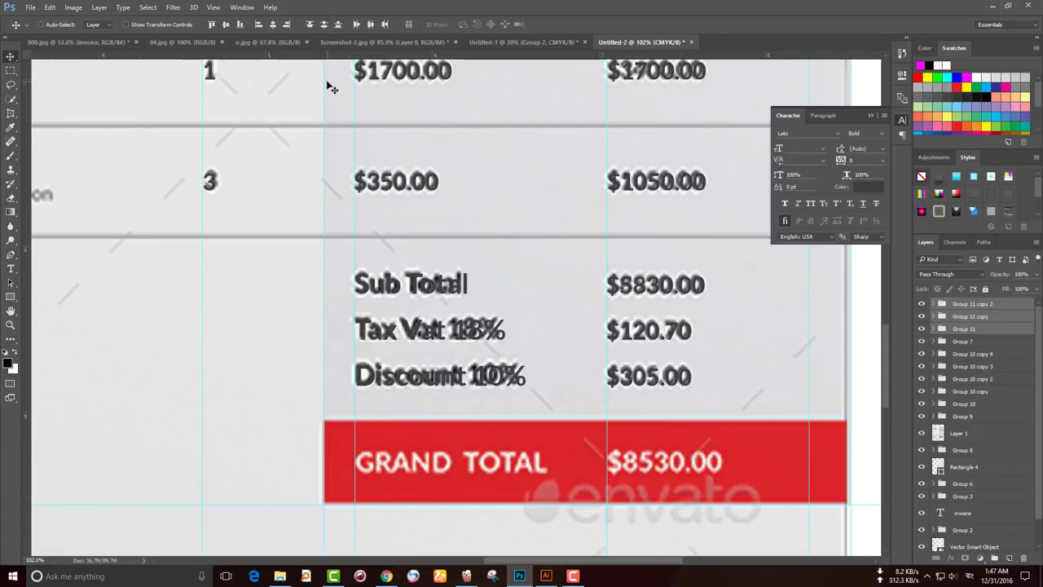
pyautogui.scroll(-2, 573, 400)
pyautogui.scroll(-1, 573, 400)
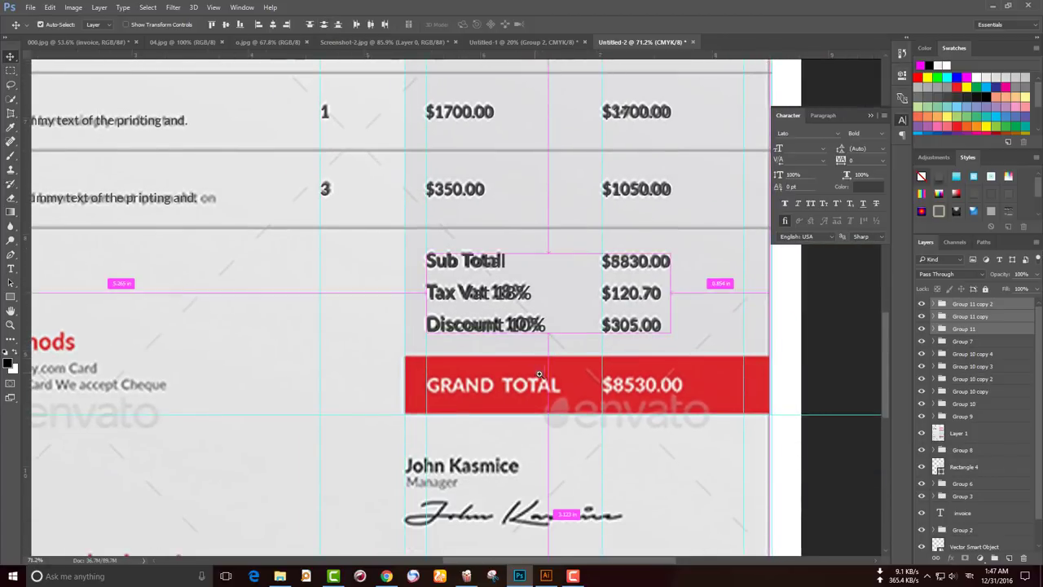
pyautogui.scroll(-1, 538, 375)
pyautogui.scroll(-1, 505, 355)
pyautogui.scroll(2, 505, 355)
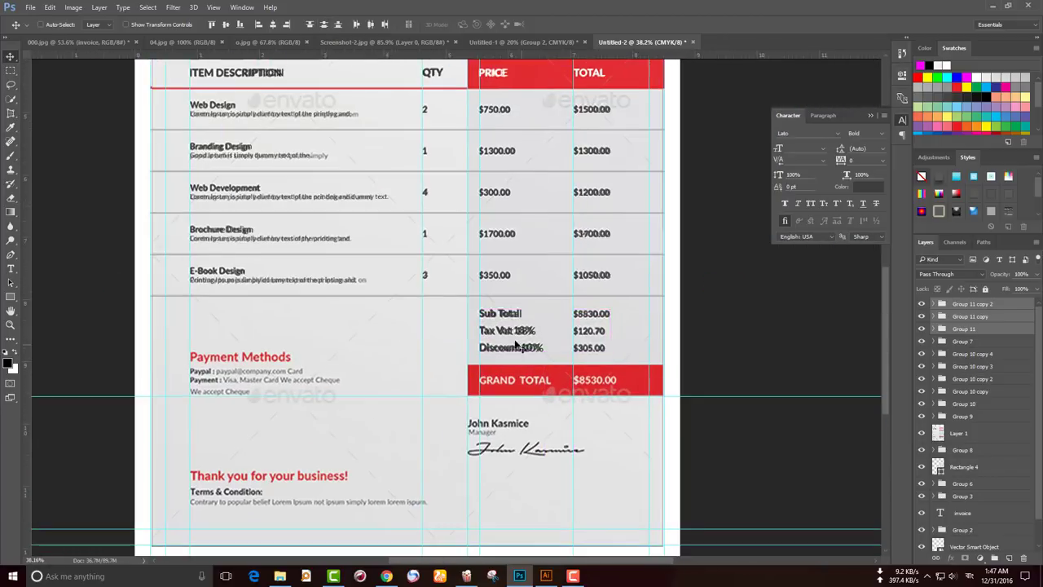
pyautogui.click(922, 433)
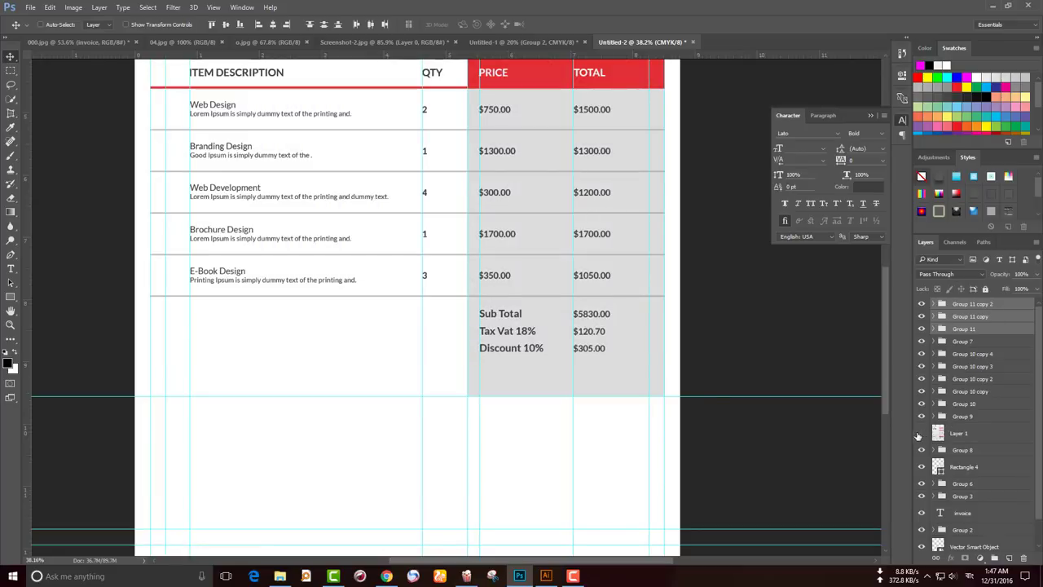
pyautogui.scroll(3, 611, 342)
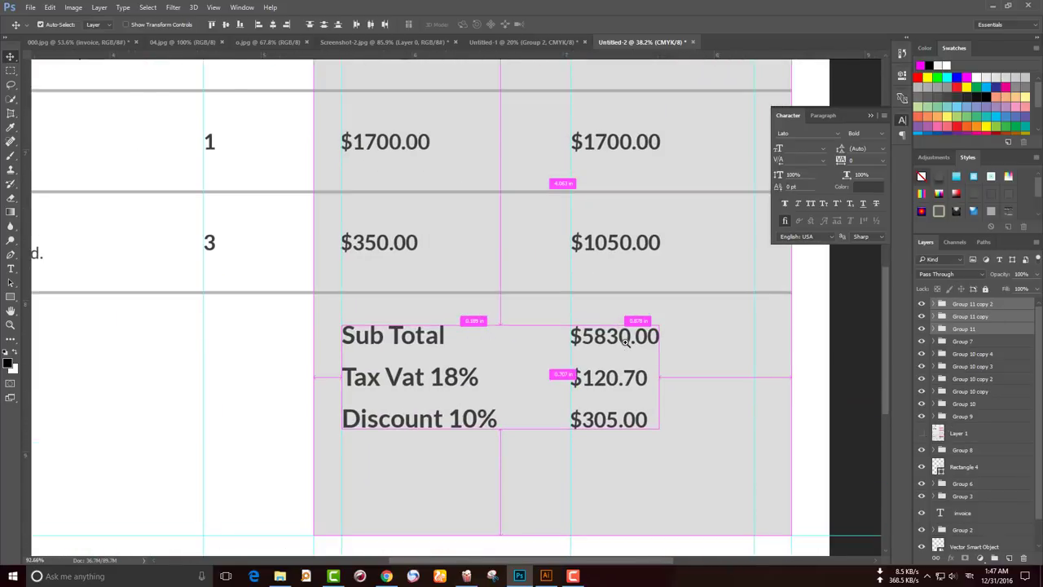
pyautogui.scroll(-3, 626, 343)
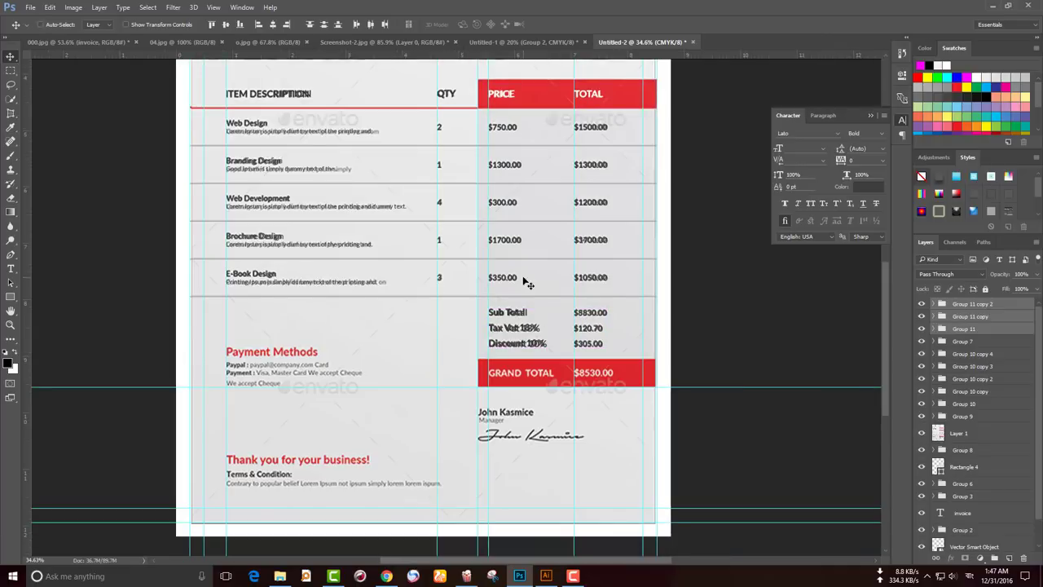
pyautogui.scroll(3, 600, 293)
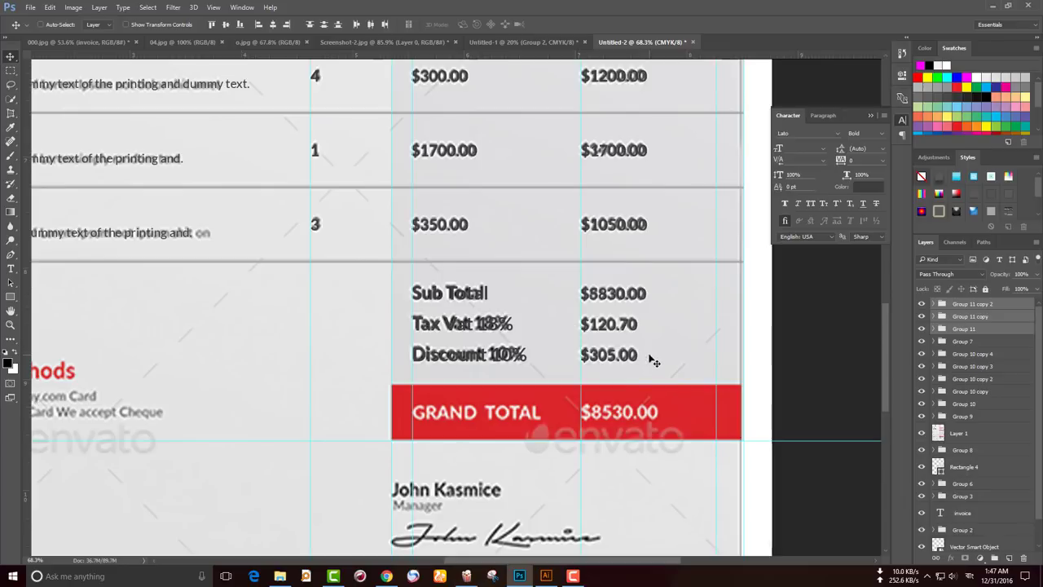
# Draw a red rectangle spanning the reference Grand Total bar below the Discount row
pyautogui.click(10, 297)
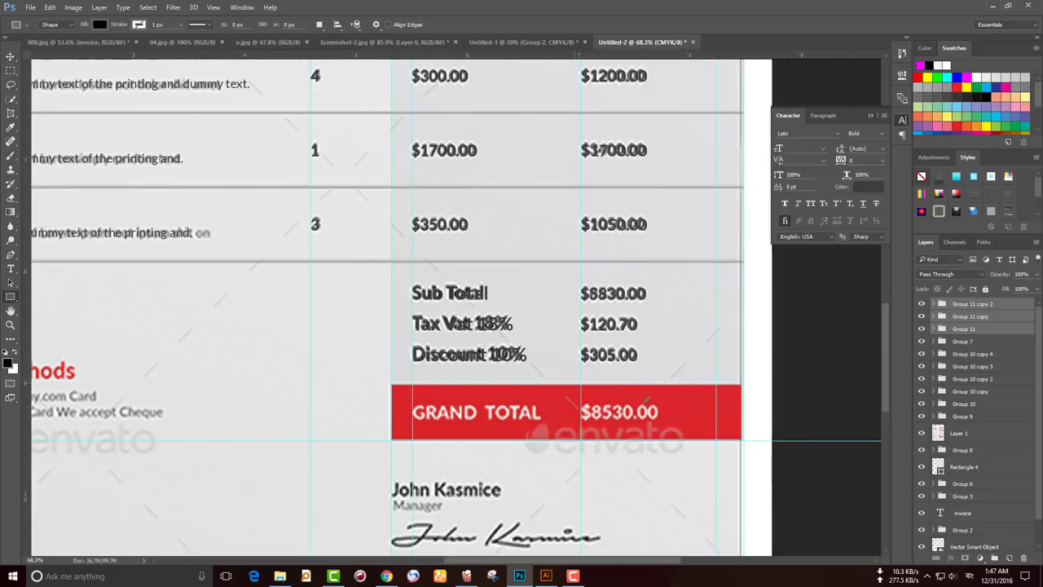
pyautogui.scroll(2, 681, 416)
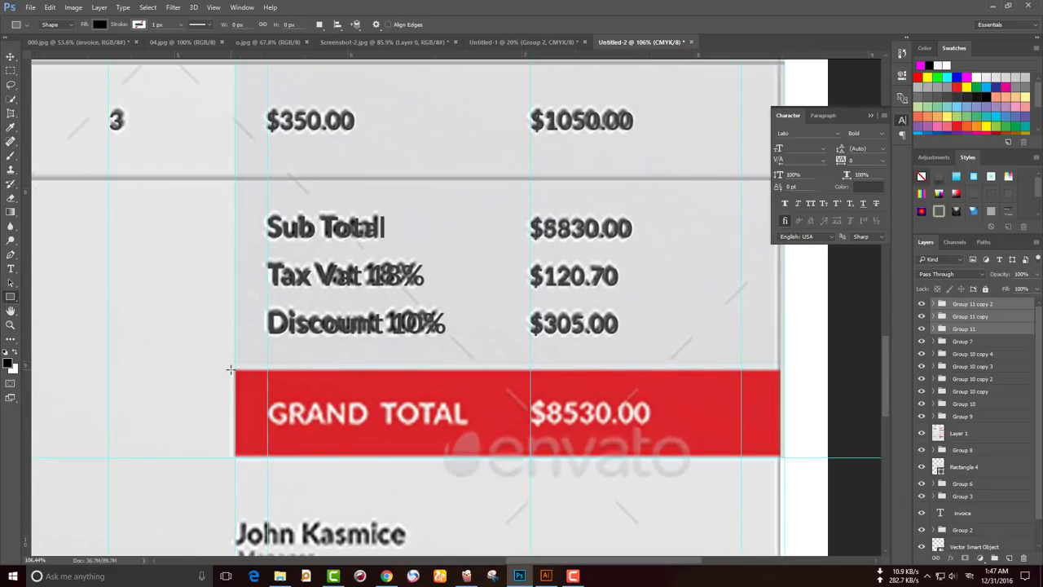
pyautogui.moveTo(231, 372); pyautogui.dragTo(788, 455)
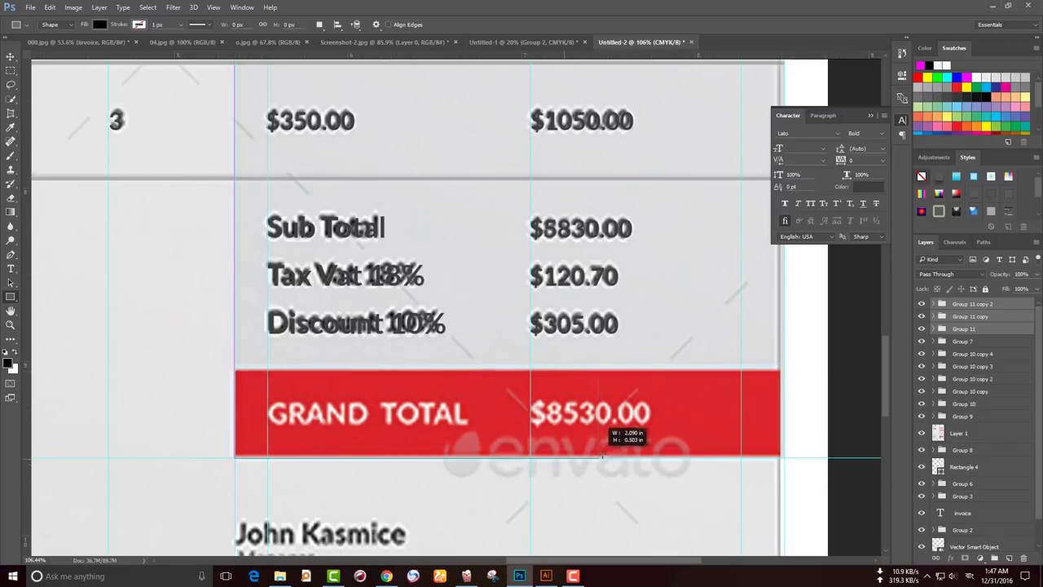
pyautogui.moveTo(788, 454); pyautogui.dragTo(785, 457)
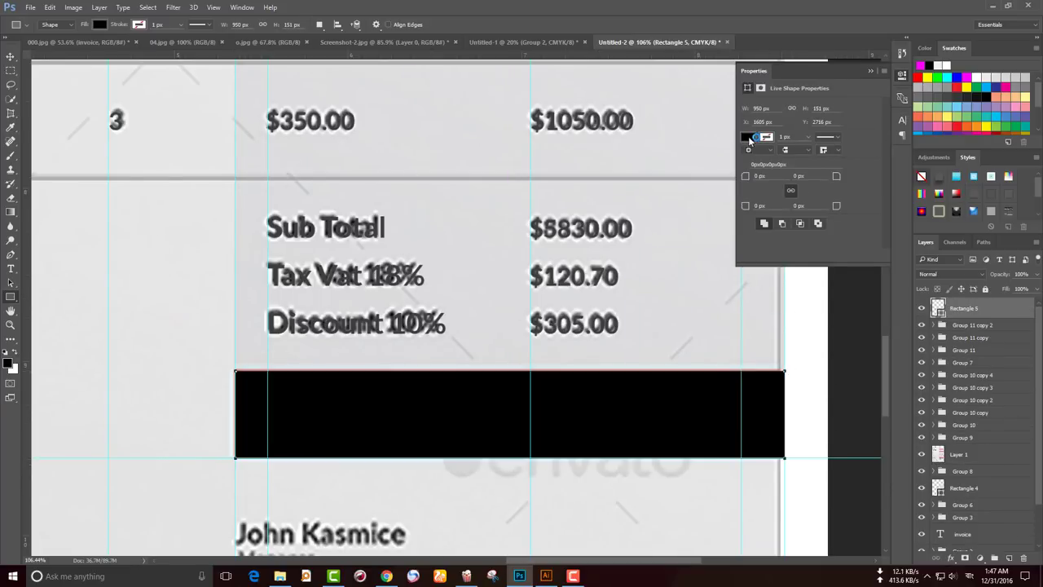
pyautogui.click(747, 137)
pyautogui.click(749, 195)
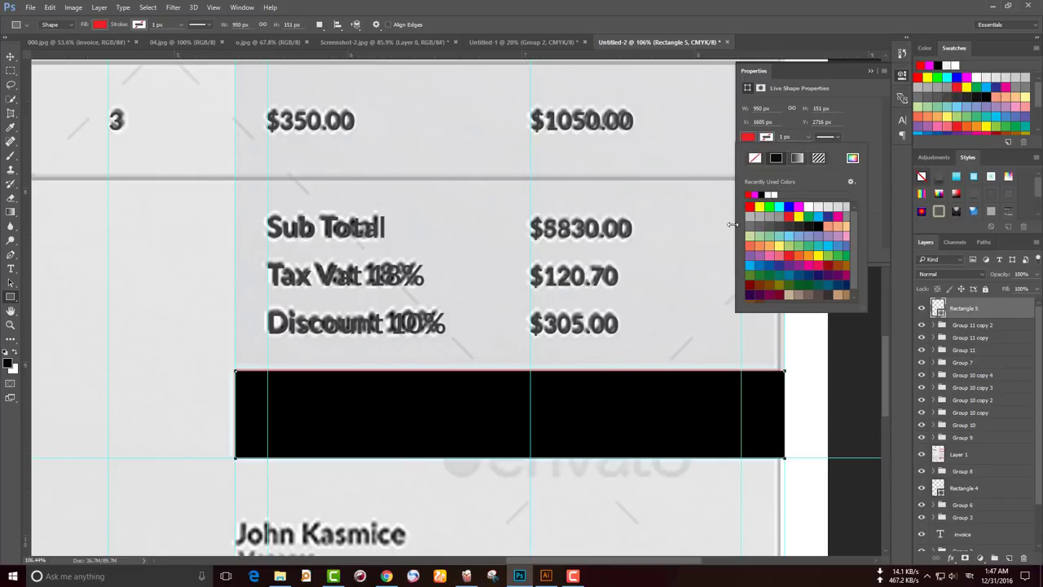
pyautogui.click(11, 56)
# Toggle Rectangle 5's visibility to compare it against the reference Grand Total band
pyautogui.scroll(-3, 525, 326)
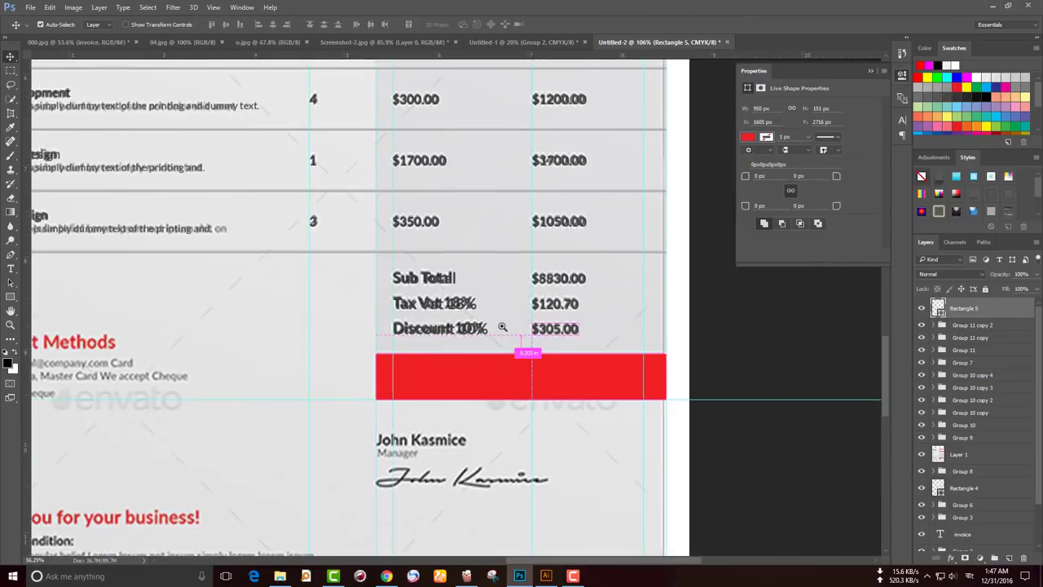
pyautogui.scroll(-1, 636, 334)
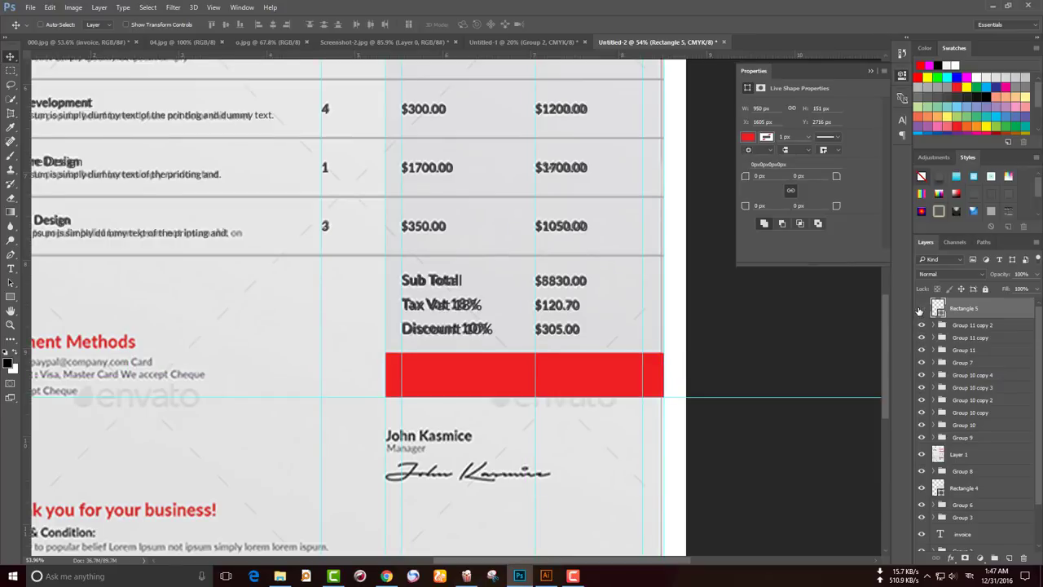
pyautogui.click(921, 311)
pyautogui.scroll(-3, 469, 384)
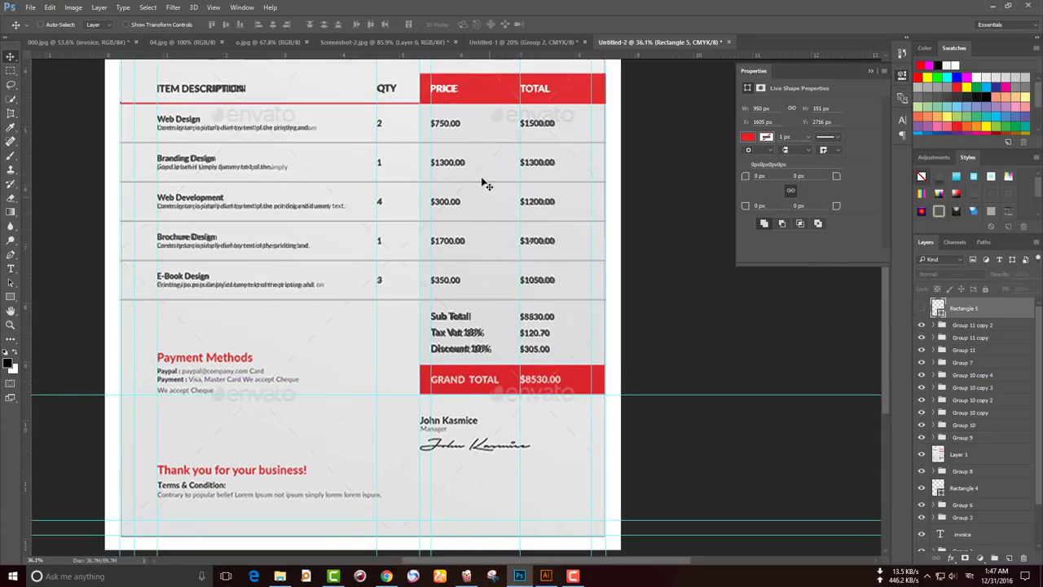
pyautogui.click(921, 309)
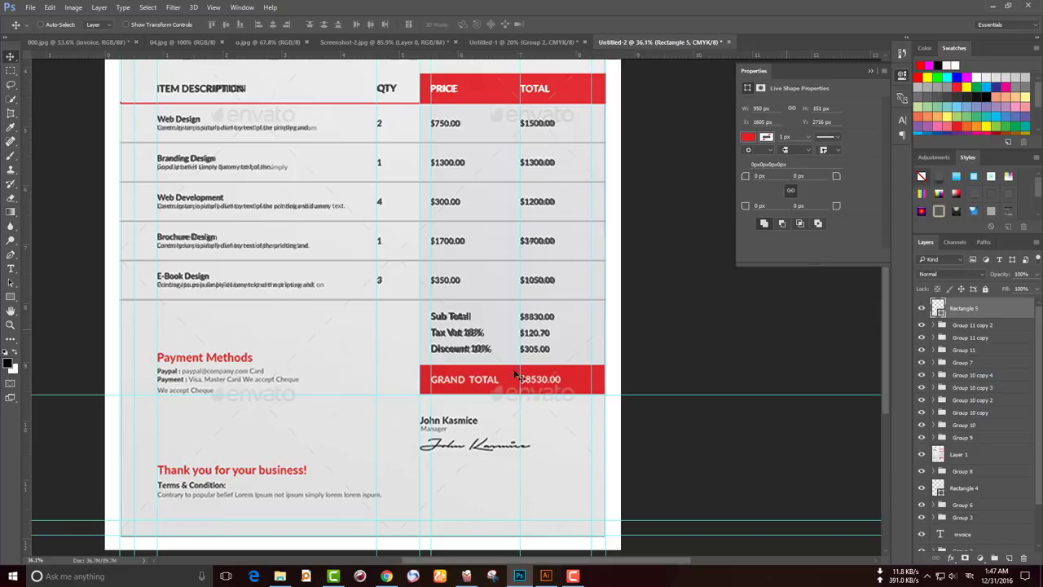
pyautogui.scroll(3, 457, 384)
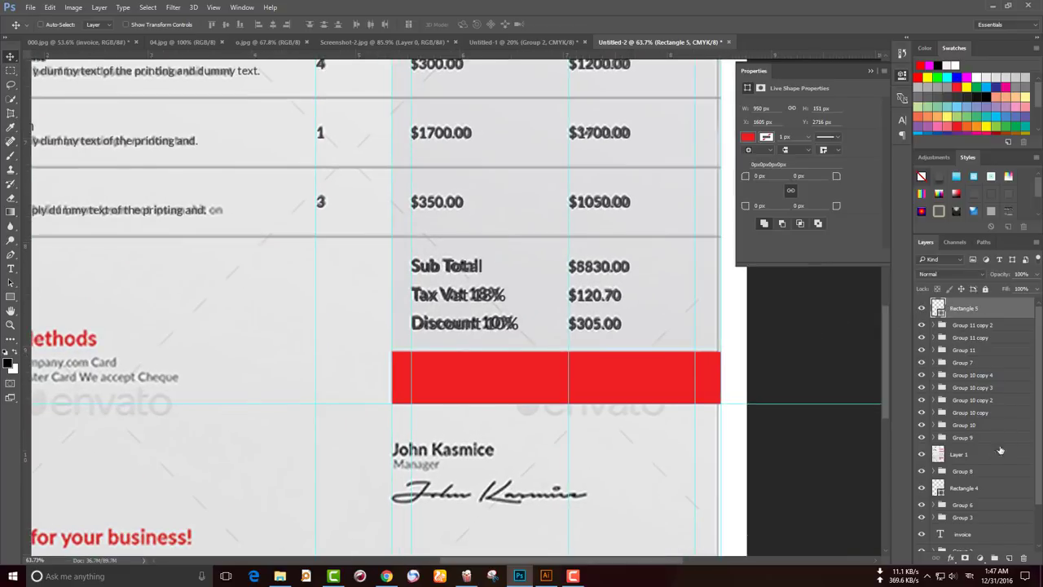
# Move reference Layer 1 above Rectangle 5 and start a Lato Bold 10 pt text layer at GRAND TOTAL
pyautogui.click(989, 455)
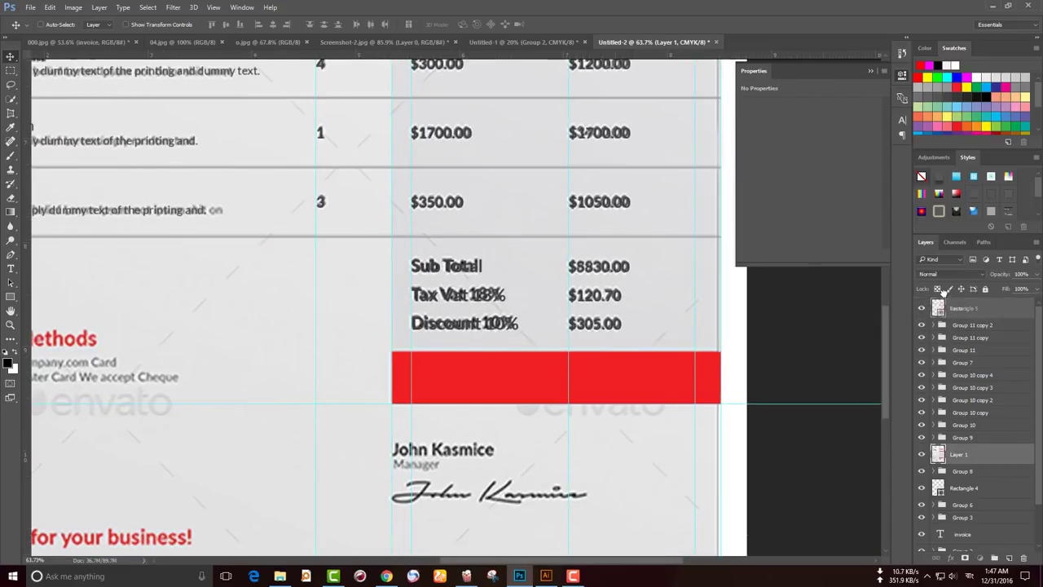
pyautogui.moveTo(970, 387); pyautogui.dragTo(947, 304)
pyautogui.scroll(2, 465, 391)
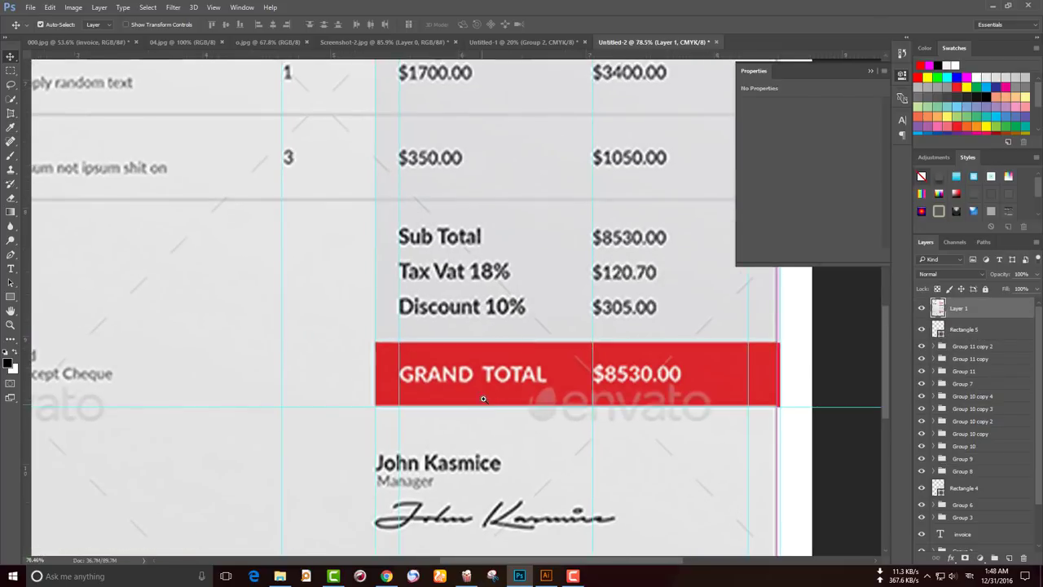
pyautogui.press('t')
pyautogui.click(400, 375)
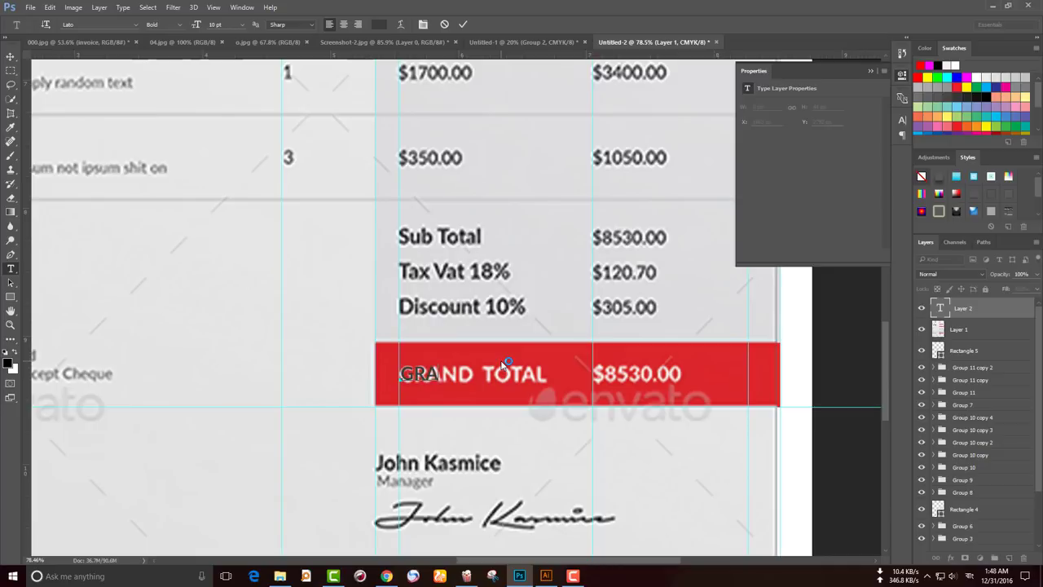
# Finish typing GRAND and set it to 11 pt in the Character panel
pyautogui.write('D')
pyautogui.hotkey('ctrl', 'a')
pyautogui.click(903, 120)
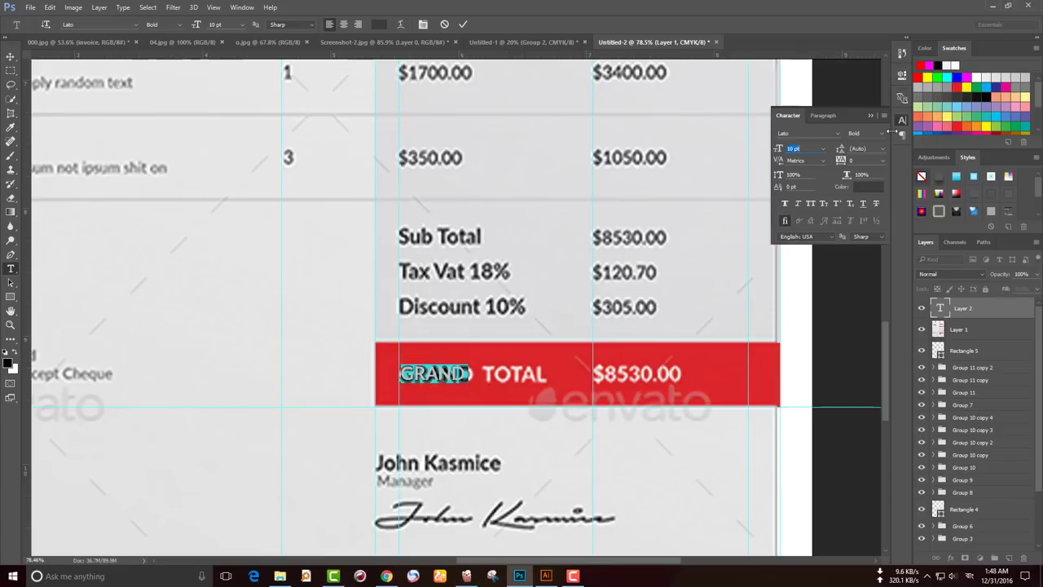
pyautogui.click(807, 147)
pyautogui.press('Up')
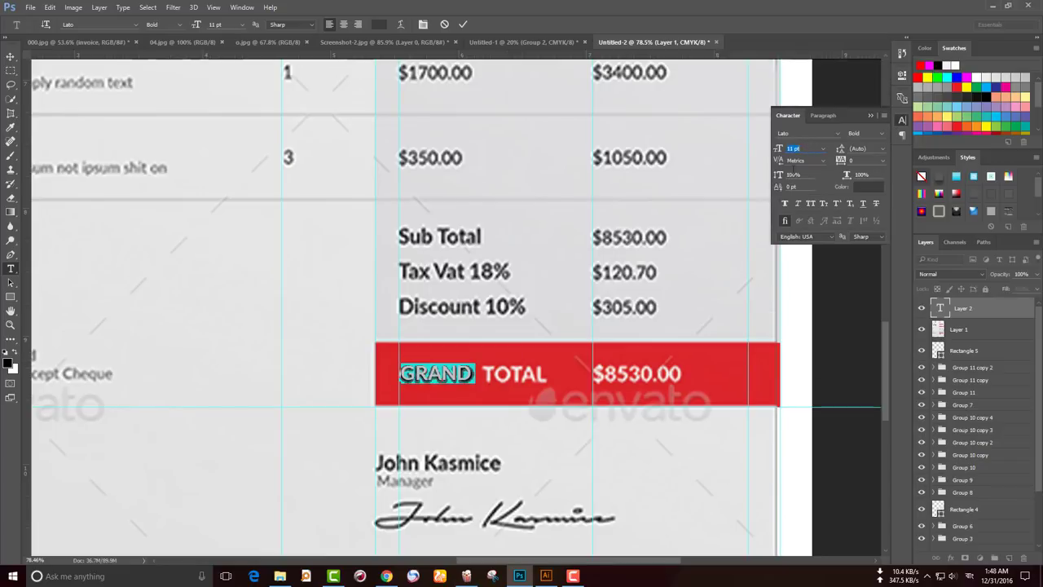
pyautogui.click(468, 371)
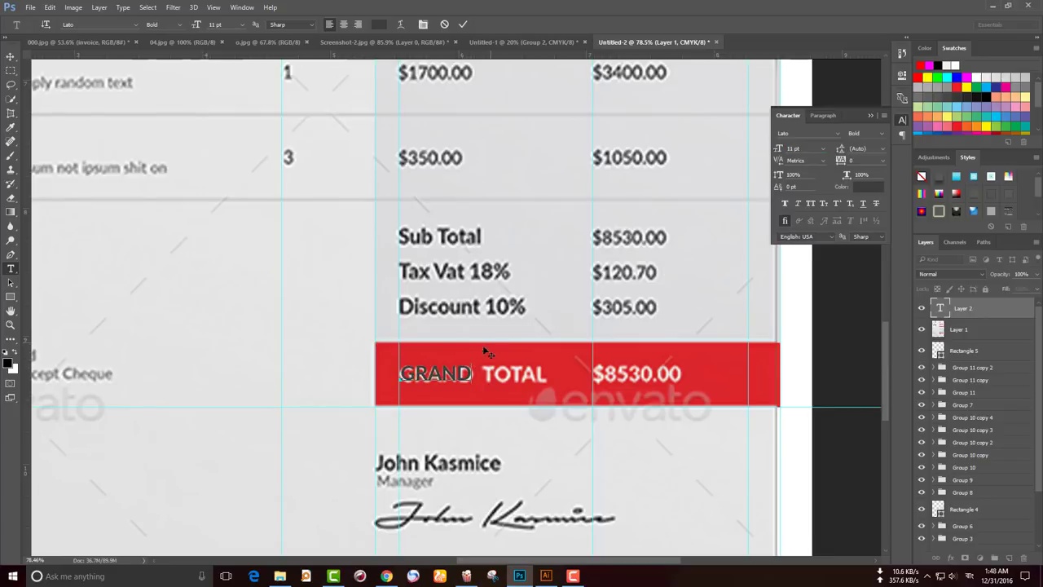
pyautogui.click(463, 24)
pyautogui.scroll(3, 376, 342)
pyautogui.scroll(2, 376, 343)
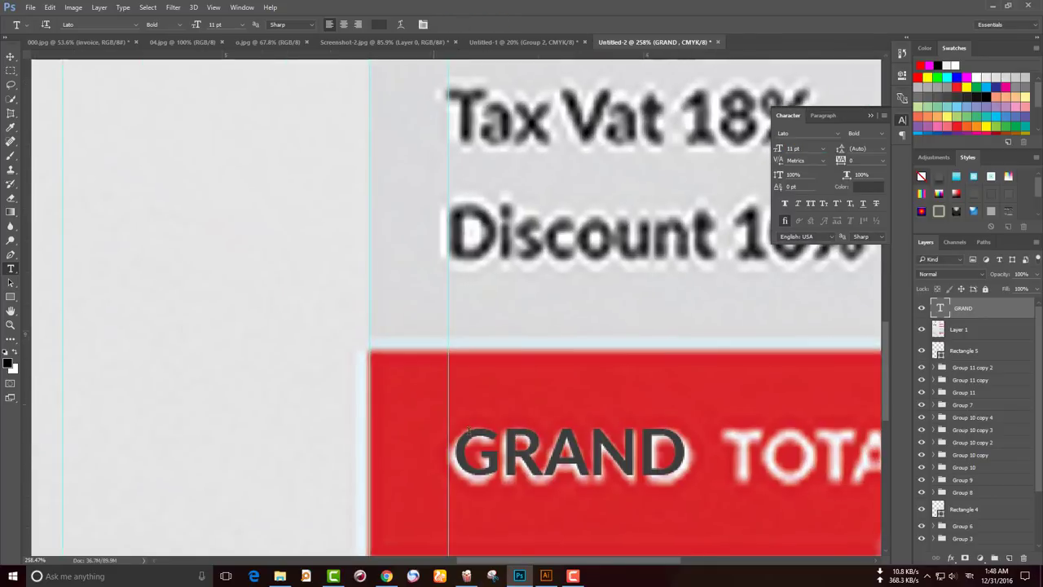
# Nudge GRAND left onto the column guide and enlarge it to 12 pt
pyautogui.press('v')
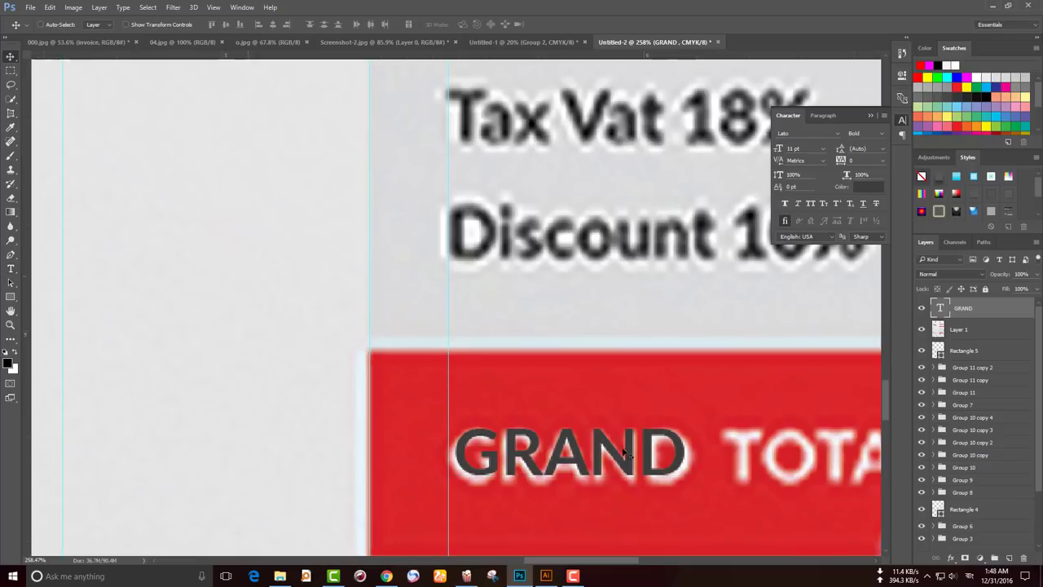
pyautogui.moveTo(599, 471); pyautogui.dragTo(594, 470)
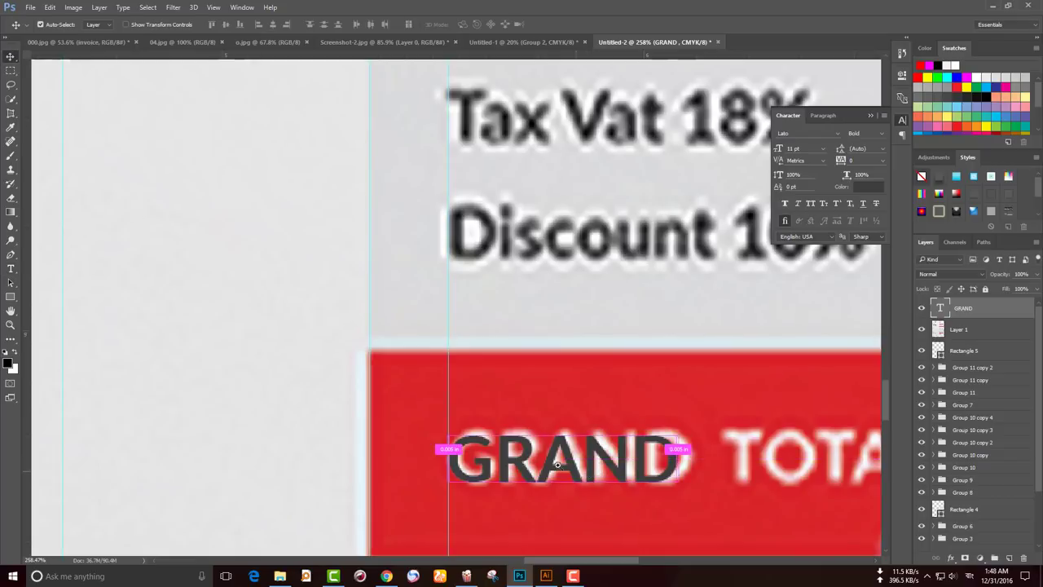
pyautogui.scroll(-2, 570, 452)
pyautogui.press('t')
pyautogui.doubleClick(591, 444)
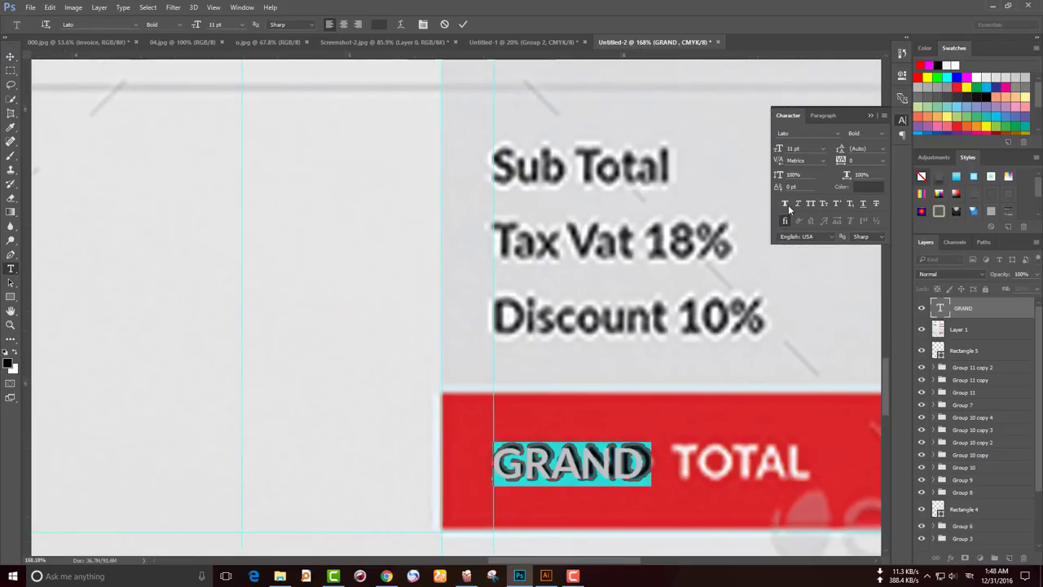
pyautogui.scroll(1, 806, 149)
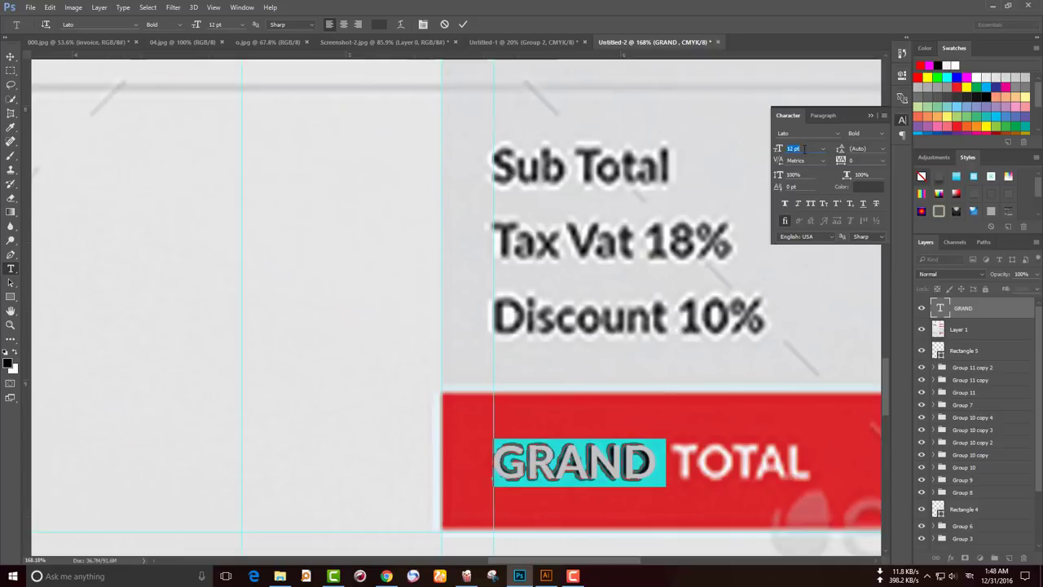
pyautogui.click(463, 24)
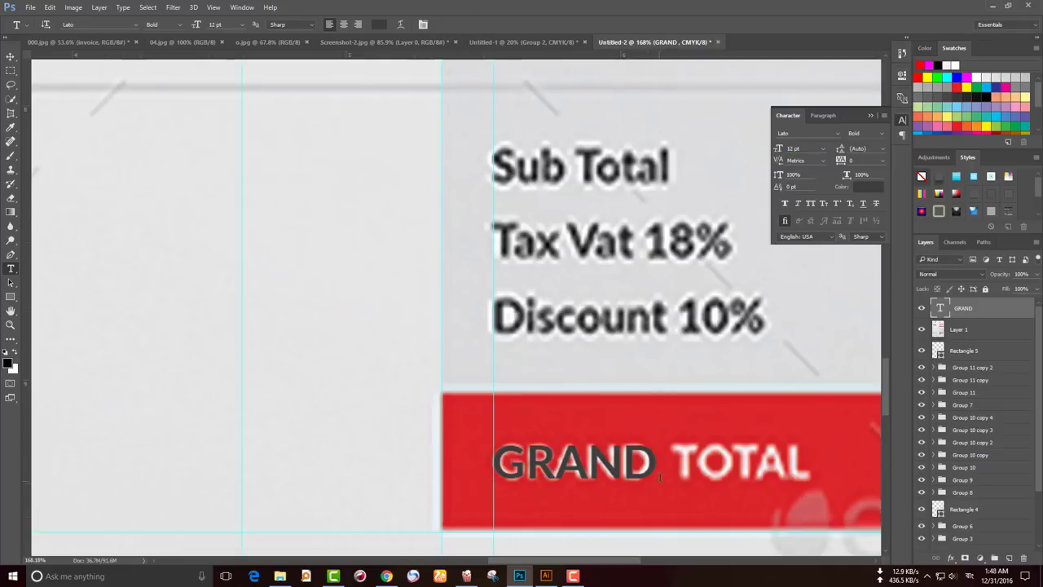
# Extend the label to 'GRAND TOTAL', fixing a mistyped letter
pyautogui.click(655, 462)
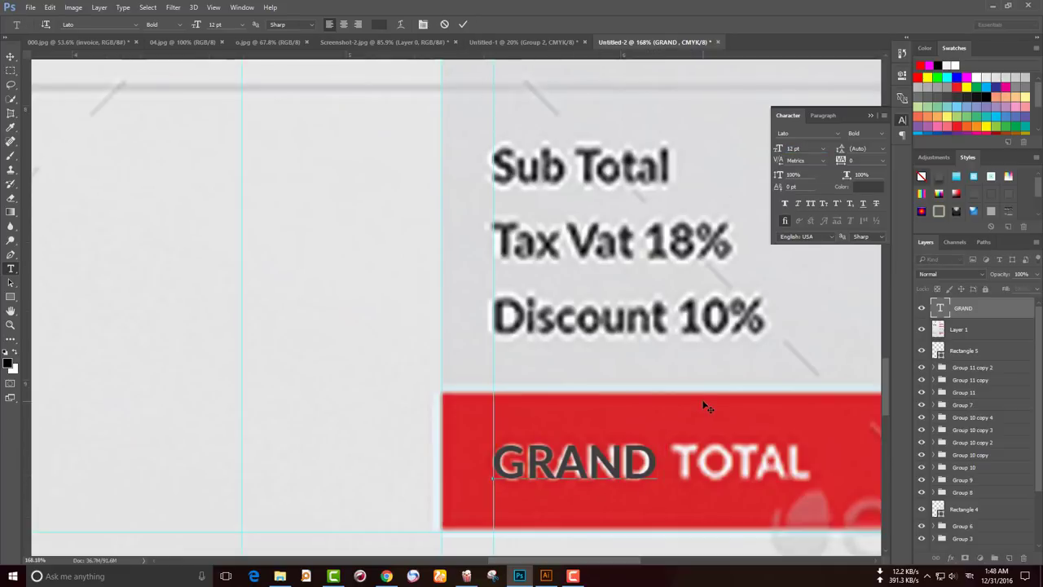
pyautogui.write('To')
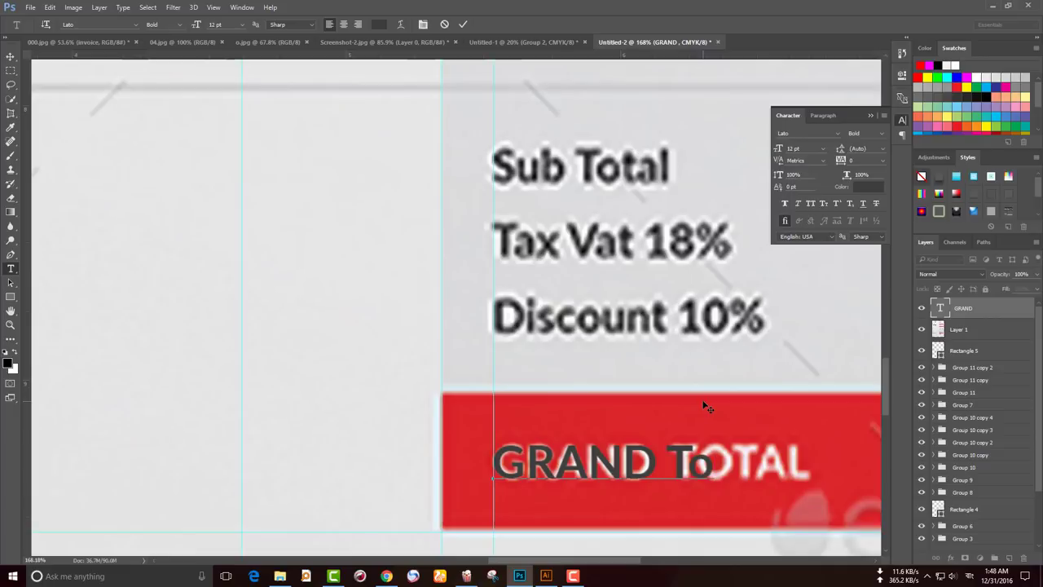
pyautogui.press('BackSpace')
pyautogui.write('OTA')
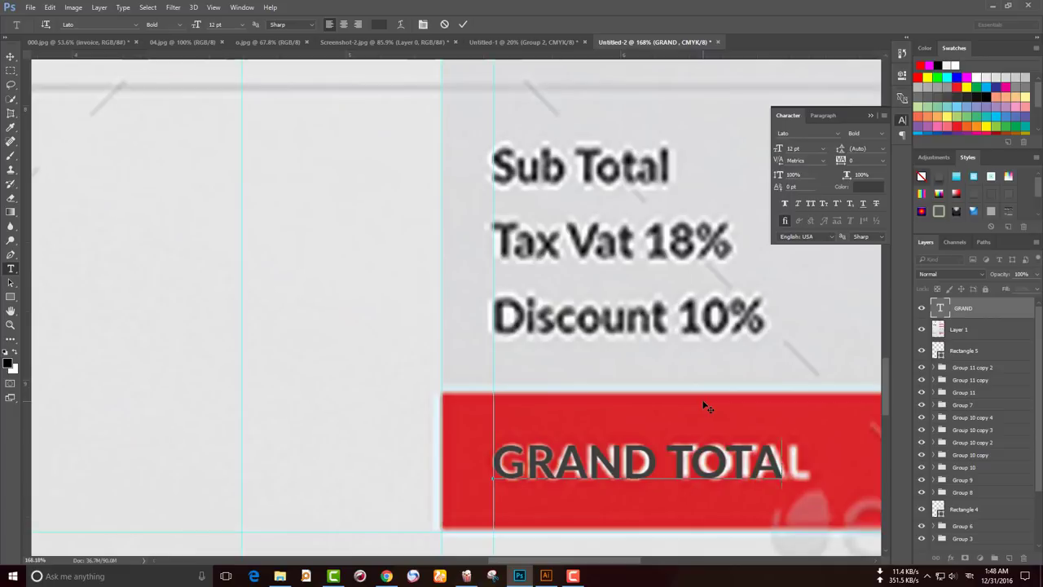
pyautogui.write('L')
pyautogui.click(465, 24)
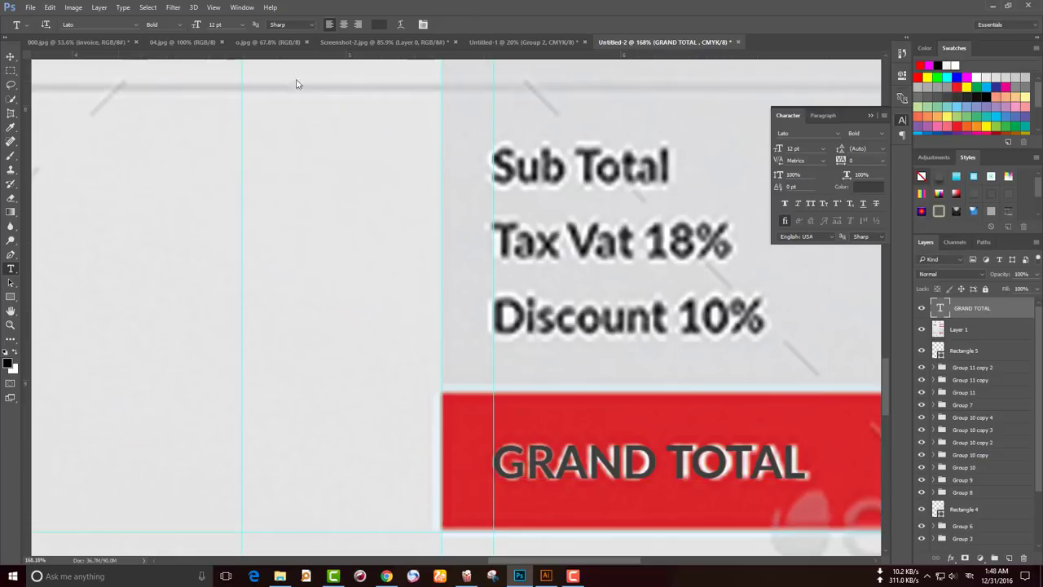
# Duplicate GRAND TOTAL into the amount column and change the copy to $8530.00
pyautogui.press('v')
pyautogui.moveTo(475, 286)
pyautogui.mouseDown()
pyautogui.moveTo(379, 267)
pyautogui.moveTo(665, 357)
pyautogui.mouseUp()
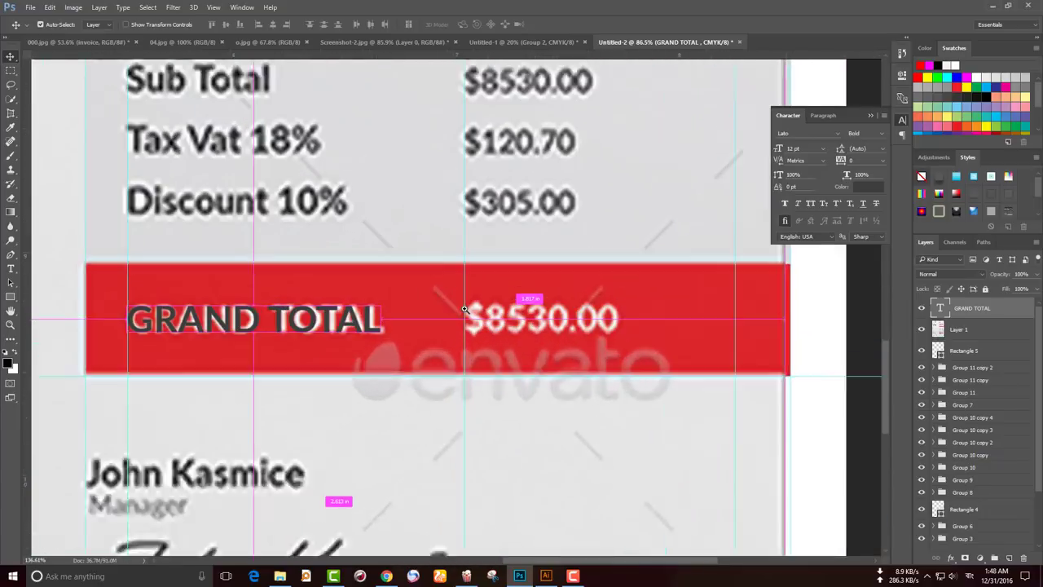
pyautogui.moveTo(664, 357)
pyautogui.mouseDown()
pyautogui.moveTo(303, 326)
pyautogui.moveTo(744, 363)
pyautogui.mouseUp()
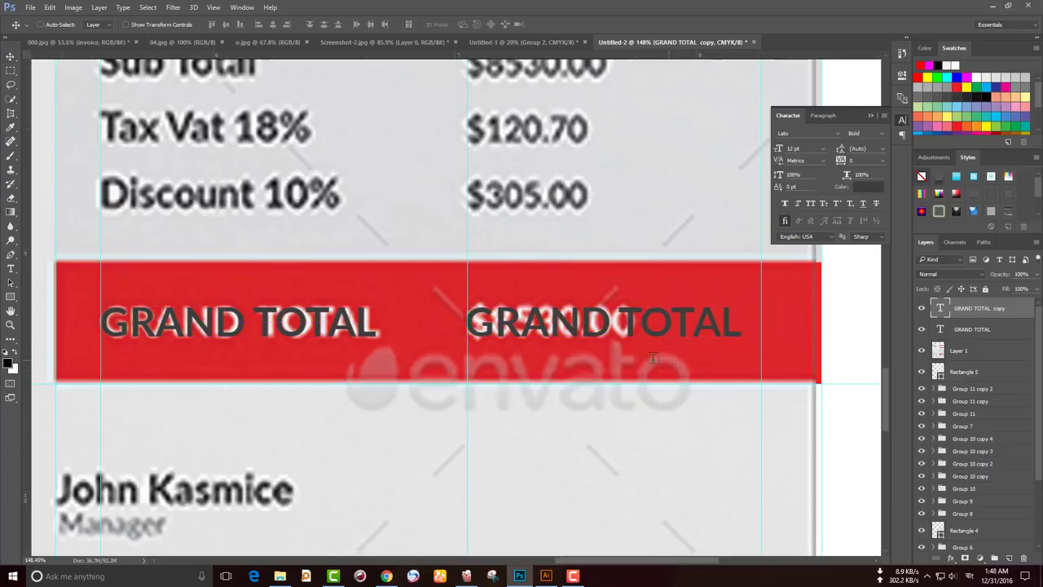
pyautogui.click(644, 334)
pyautogui.hotkey('ctrl', 'a')
pyautogui.write('$8530.00')
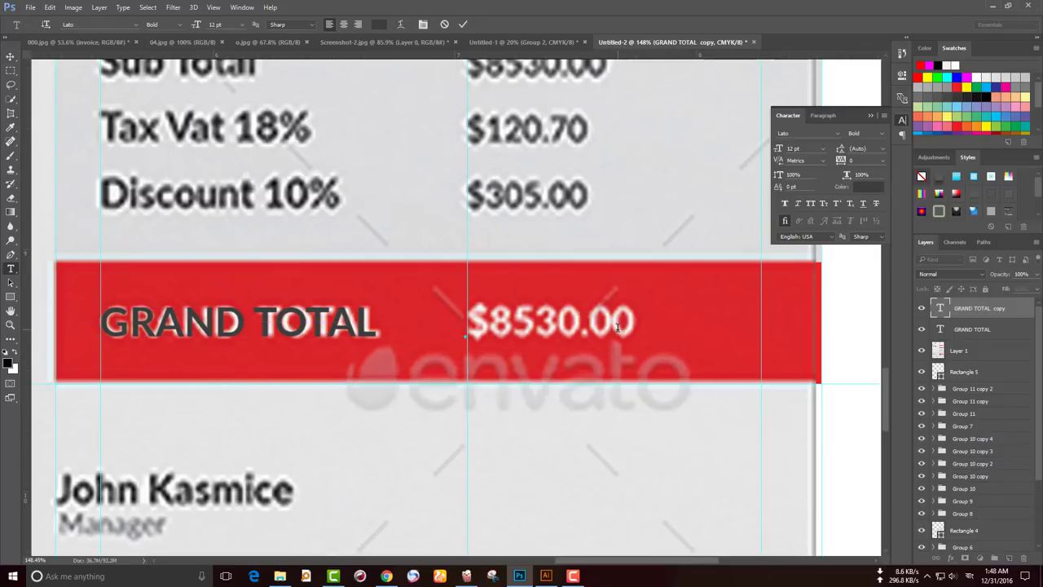
pyautogui.hotkey('shift', 'Right')
pyautogui.hotkey('shift', 'Right')
pyautogui.hotkey('shift', 'Right')
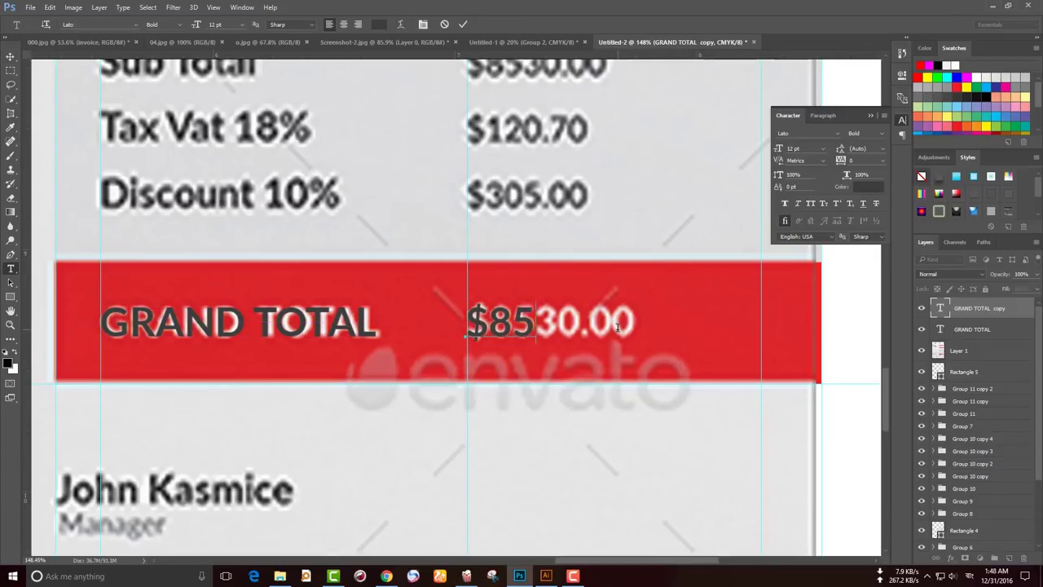
pyautogui.hotkey('shift', 'Right')
pyautogui.hotkey('shift', 'Right')
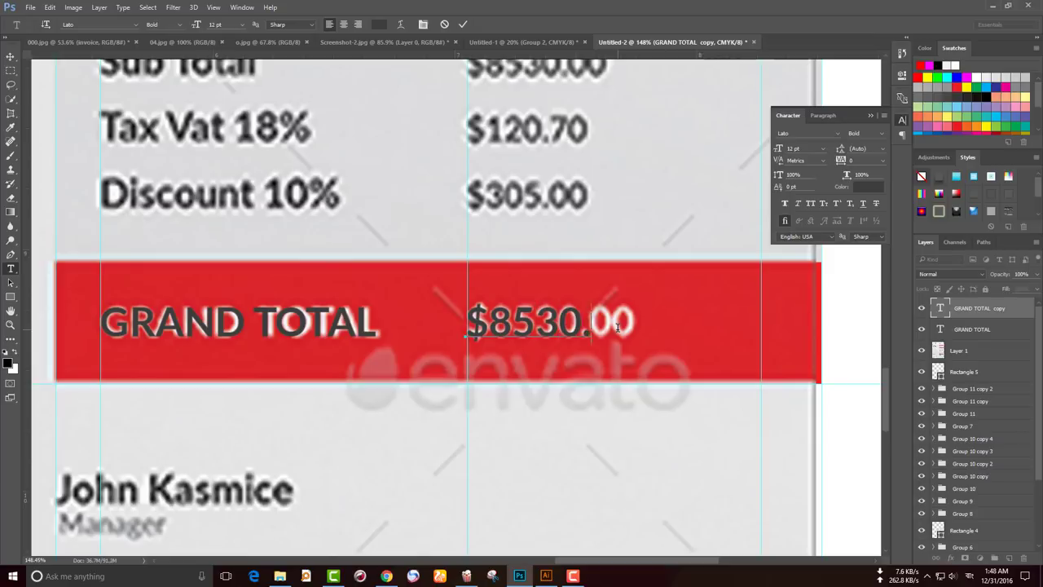
pyautogui.hotkey('shift', 'Right')
pyautogui.hotkey('shift', 'Right')
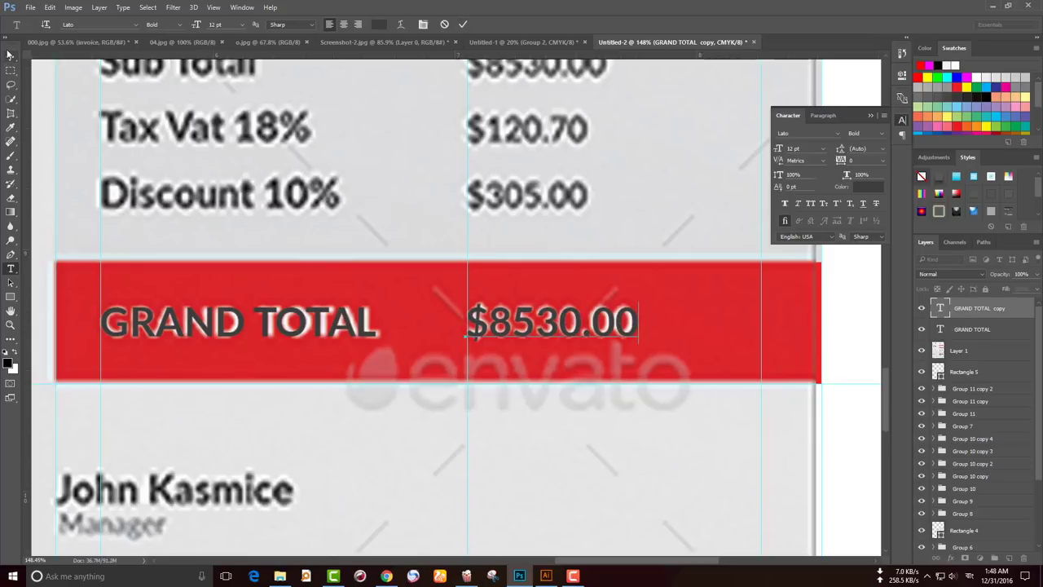
pyautogui.click(462, 25)
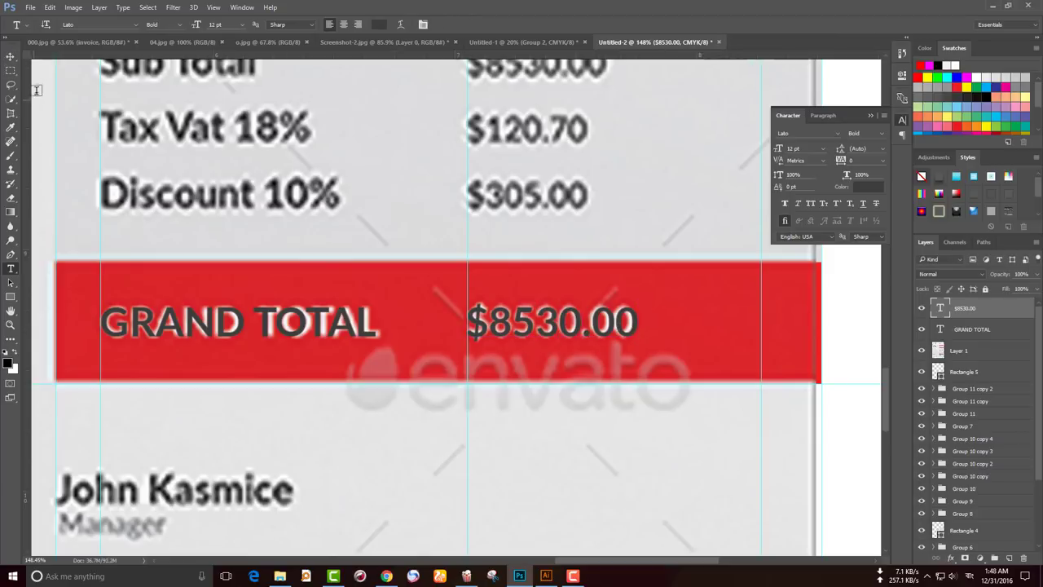
# Group $8530.00 with GRAND TOTAL and make both texts white
pyautogui.click(10, 56)
pyautogui.keyDown('shift'); pyautogui.click(989, 329); pyautogui.keyUp('shift')
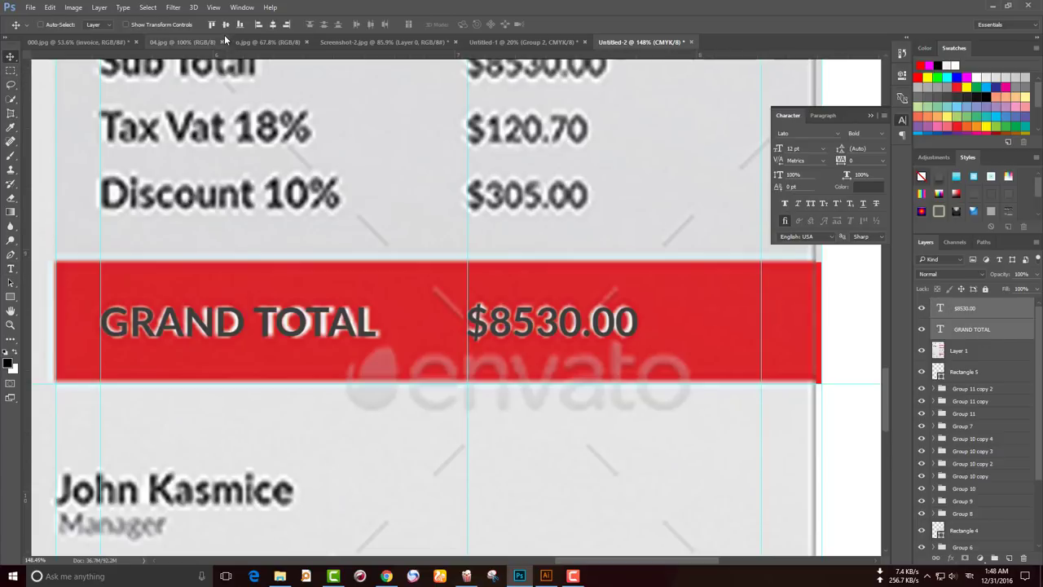
pyautogui.hotkey('ctrl', 'g')
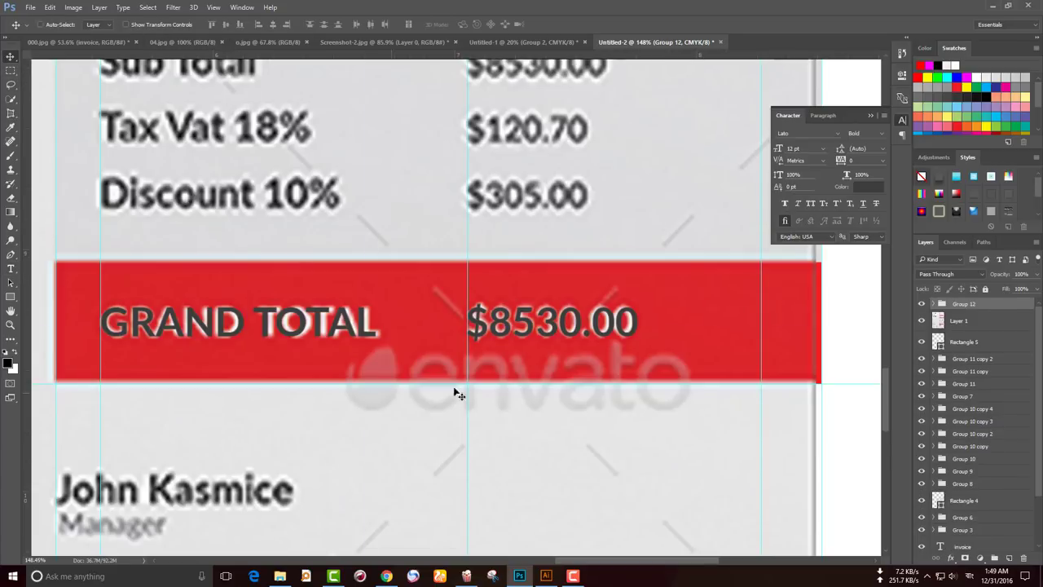
pyautogui.scroll(-3, 627, 326)
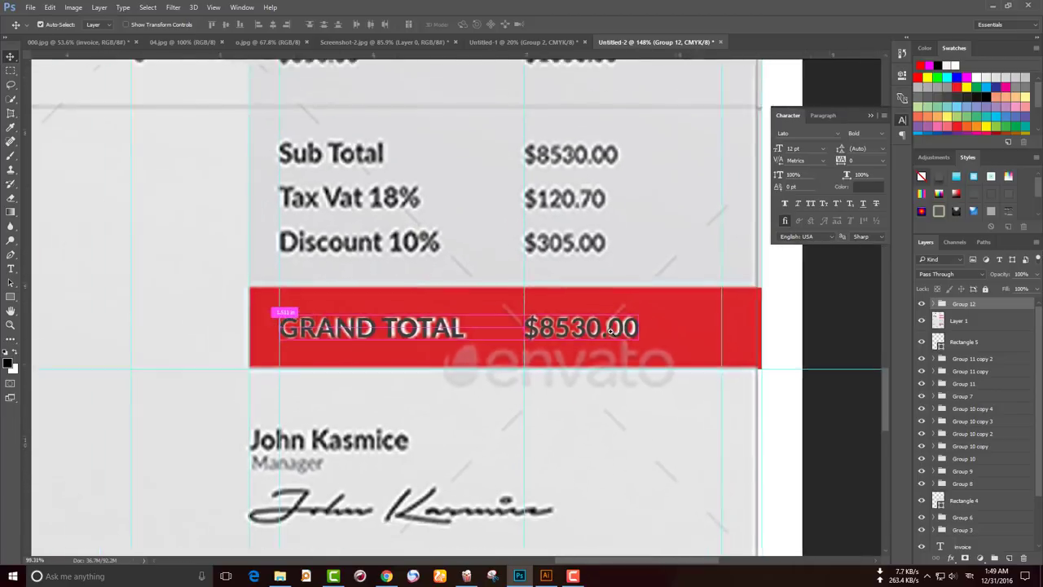
pyautogui.click(941, 303)
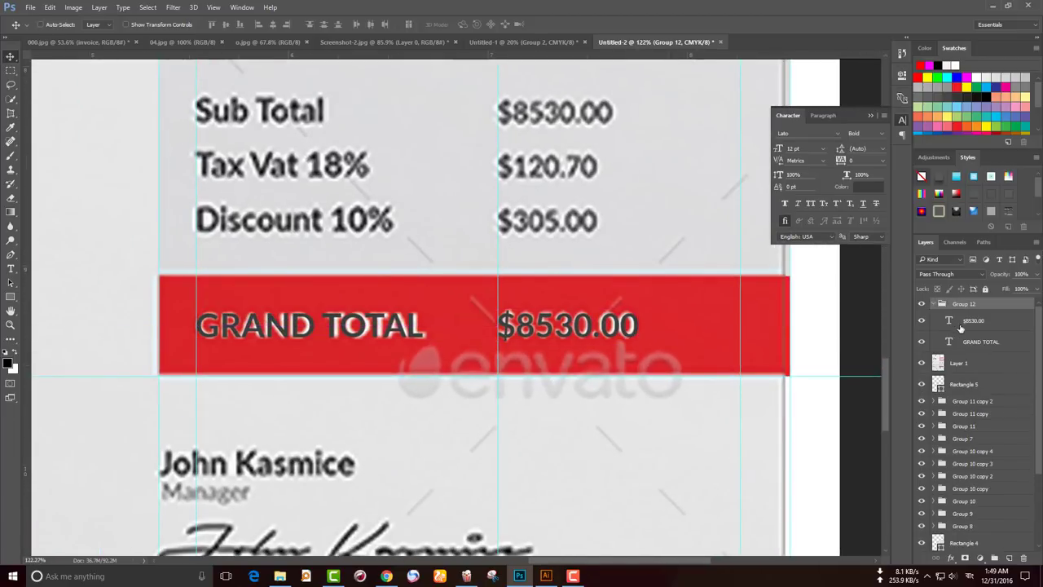
pyautogui.click(966, 322)
pyautogui.keyDown('shift'); pyautogui.click(972, 342); pyautogui.keyUp('shift')
pyautogui.click(867, 187)
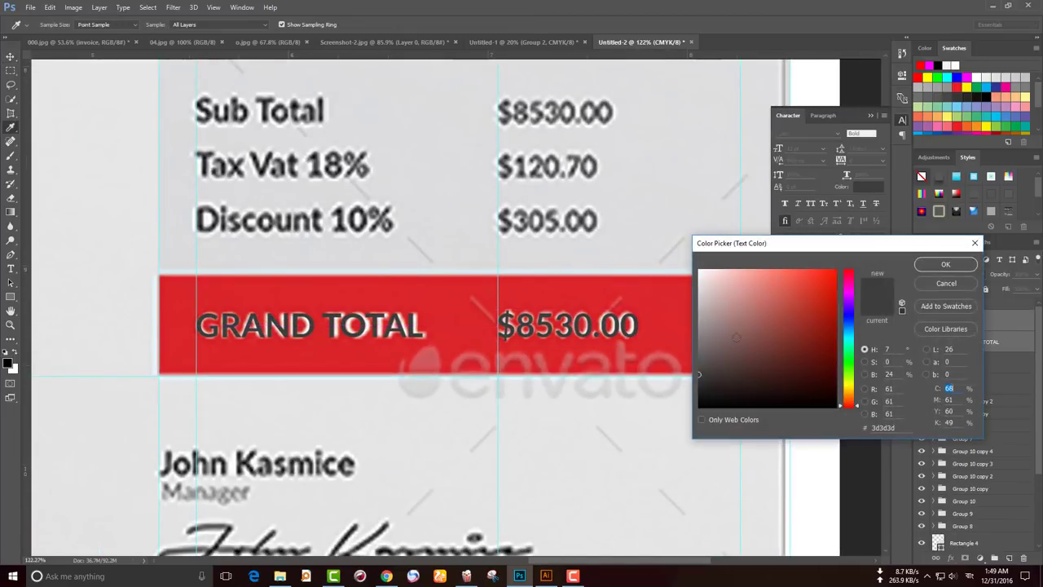
pyautogui.click(702, 271)
pyautogui.click(934, 264)
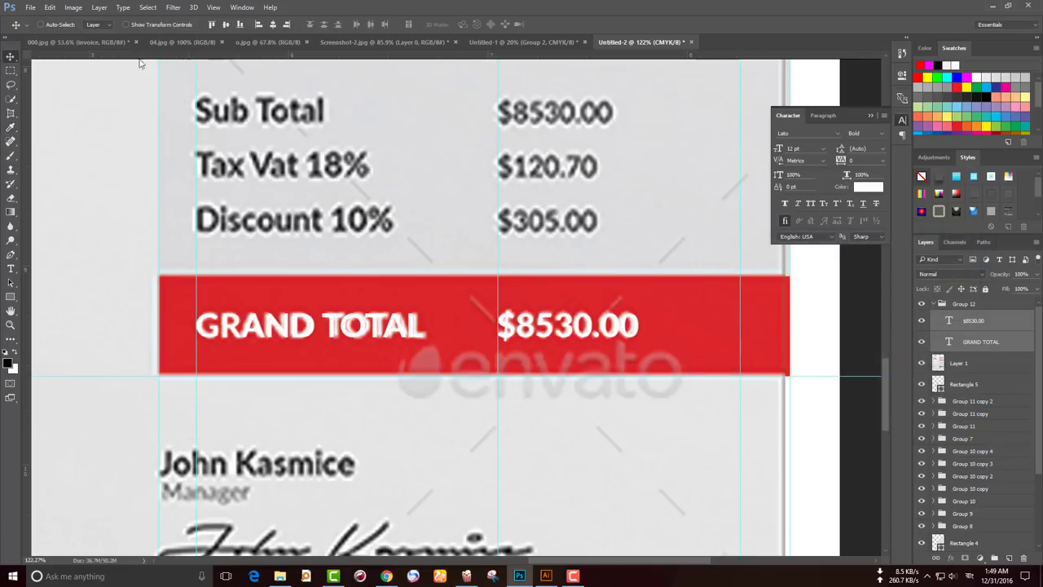
# Add a horizontal guide below the payment details
pyautogui.click(939, 304)
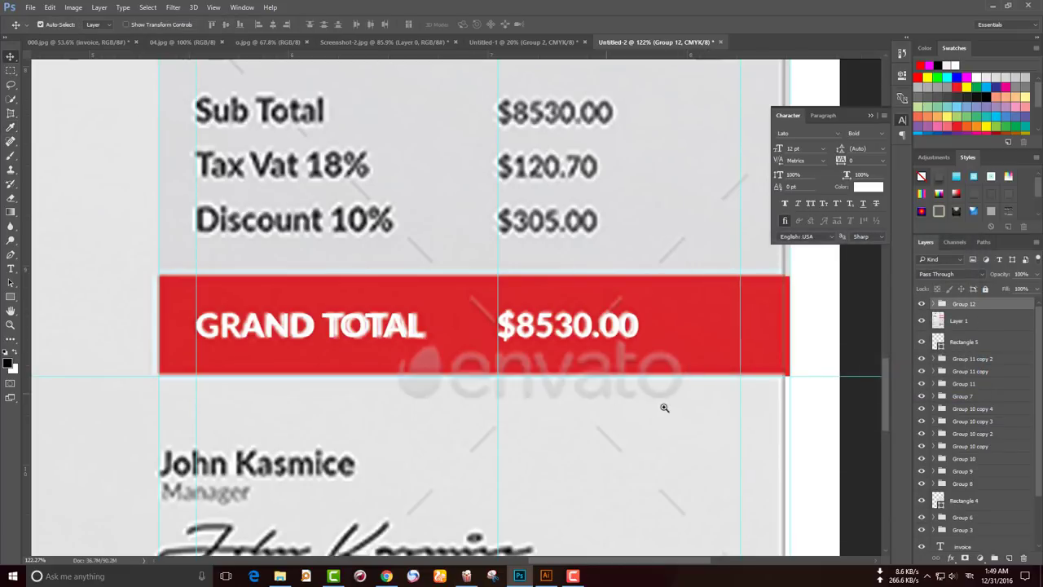
pyautogui.scroll(-5, 664, 407)
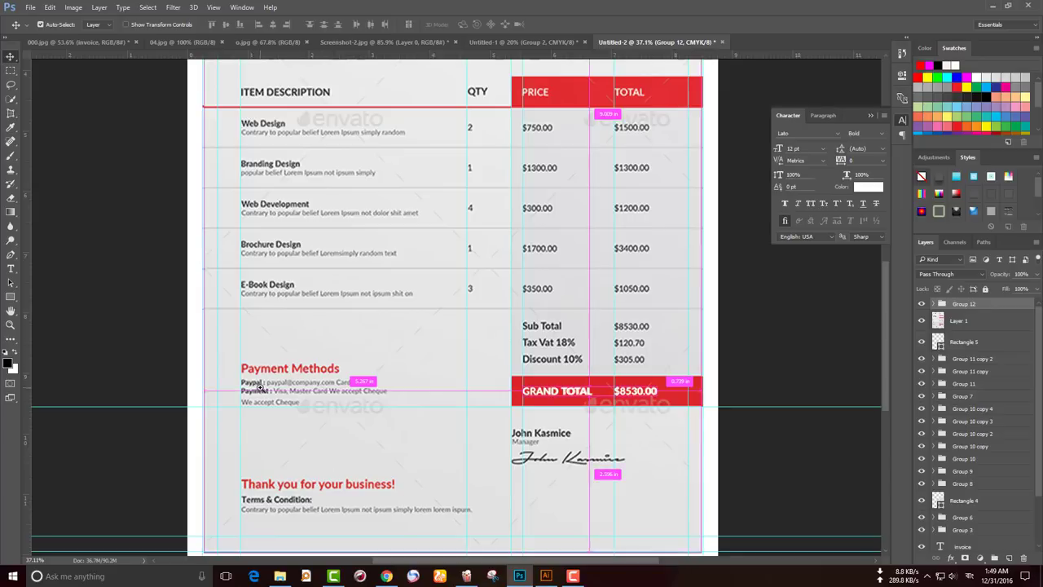
pyautogui.scroll(3, 269, 420)
pyautogui.scroll(-1, 269, 420)
pyautogui.scroll(-1, 256, 420)
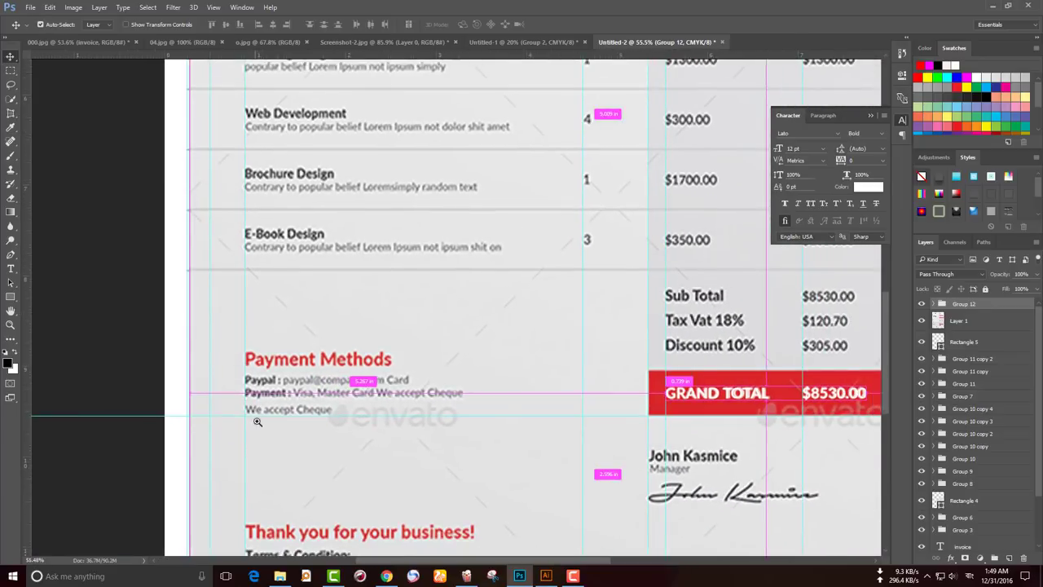
pyautogui.scroll(-1, 403, 433)
pyautogui.scroll(-1, 505, 400)
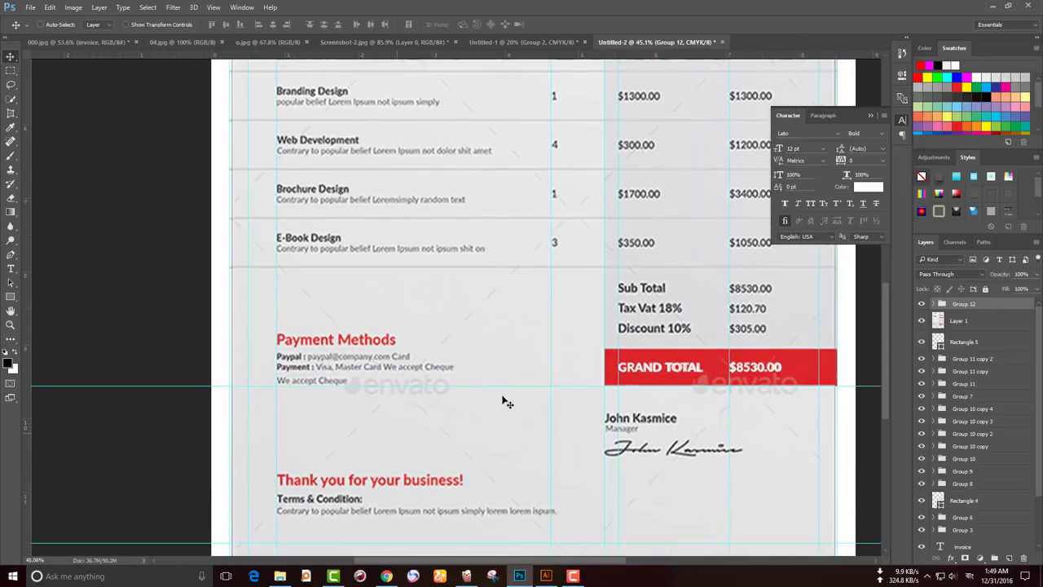
pyautogui.scroll(1, 562, 410)
pyautogui.scroll(1, 543, 406)
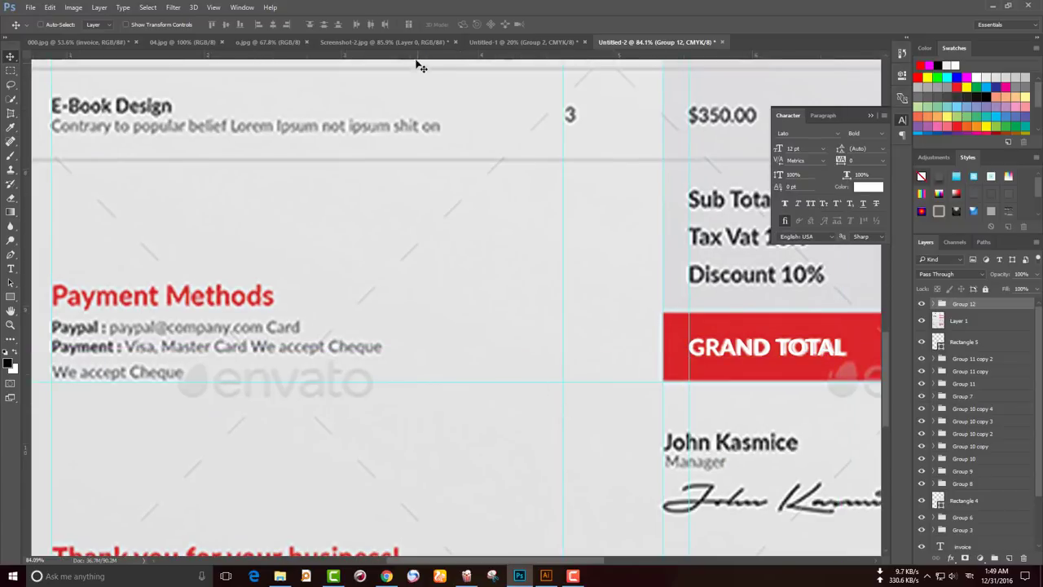
pyautogui.moveTo(418, 55); pyautogui.dragTo(114, 391)
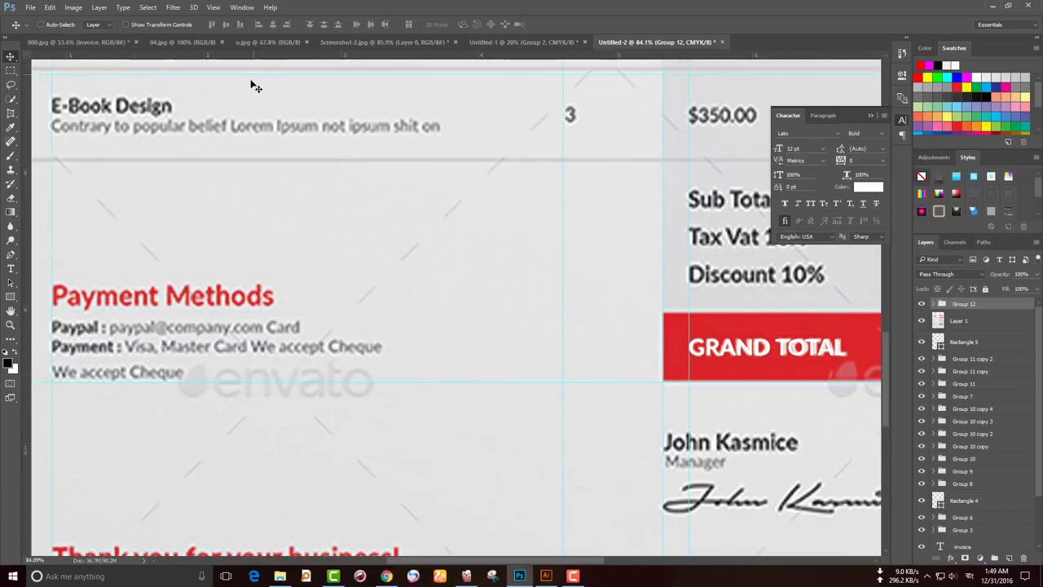
pyautogui.press('ctrl')
# Type the heading 'Payment Methode' and set it to 14 pt
pyautogui.scroll(3, 37, 371)
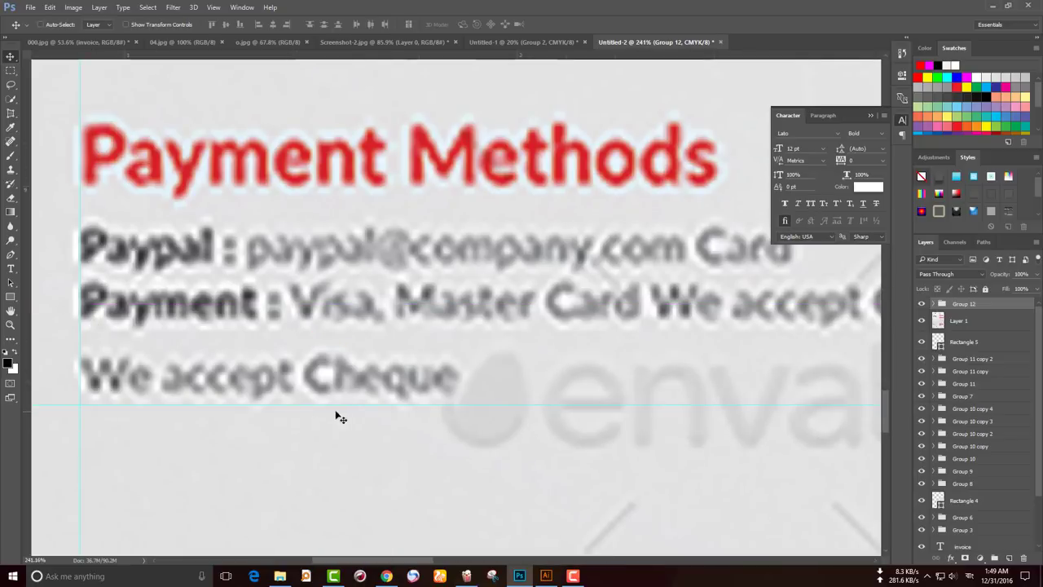
pyautogui.scroll(-5, 337, 415)
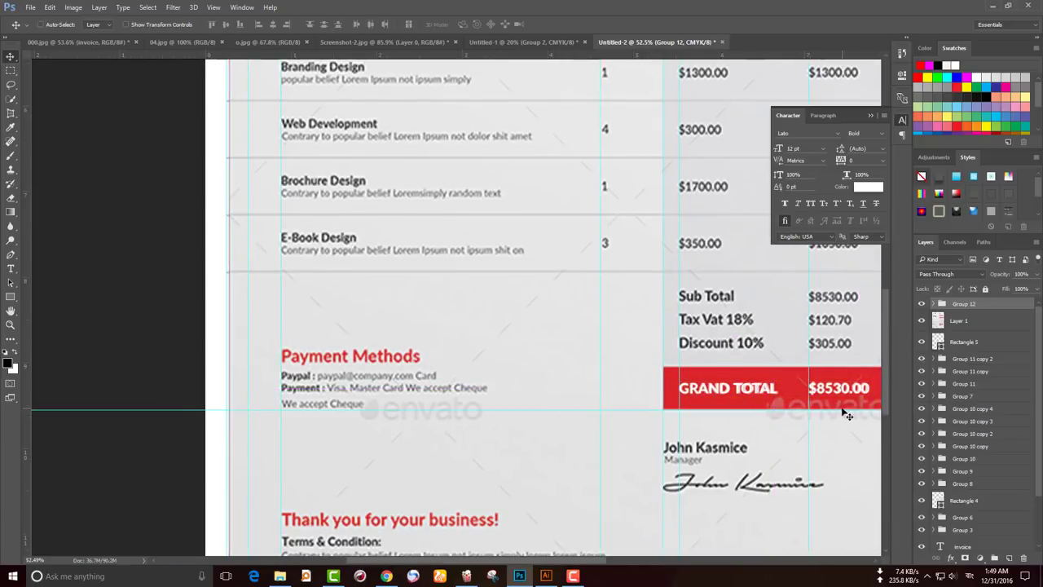
pyautogui.scroll(5, 303, 398)
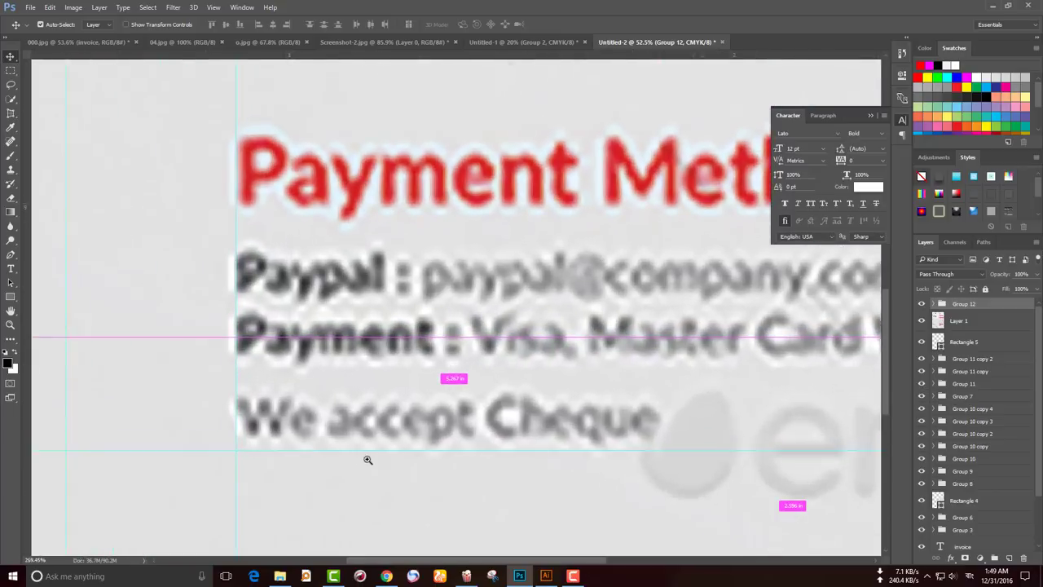
pyautogui.scroll(-5, 303, 394)
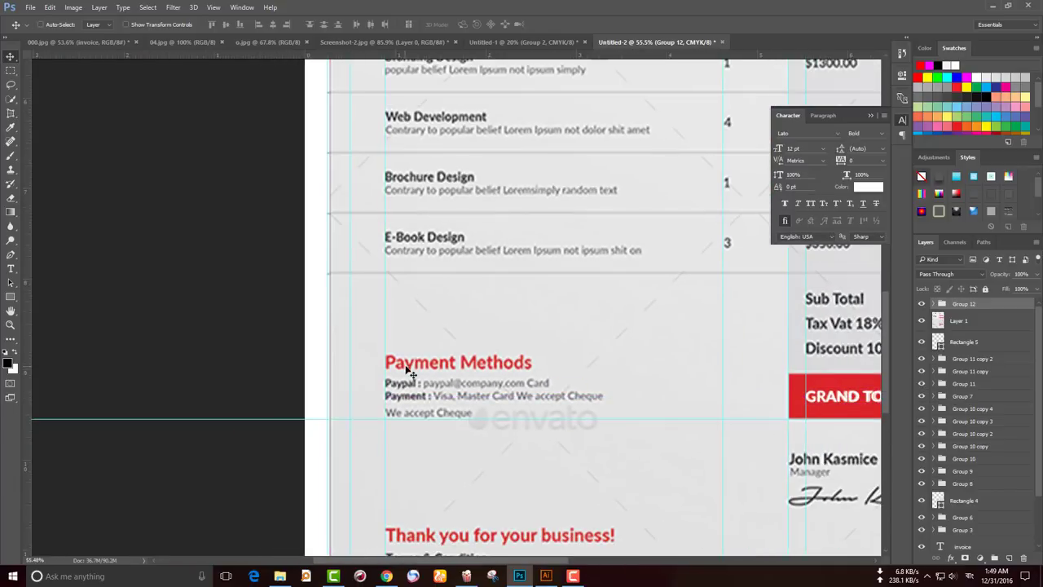
pyautogui.hscroll(5, 279, 380)
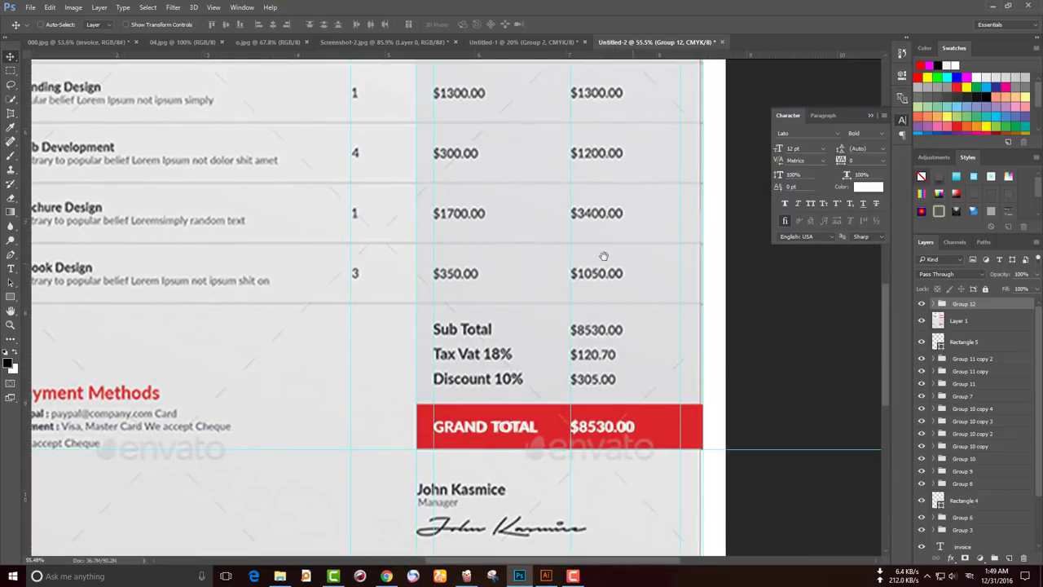
pyautogui.scroll(-3, 388, 349)
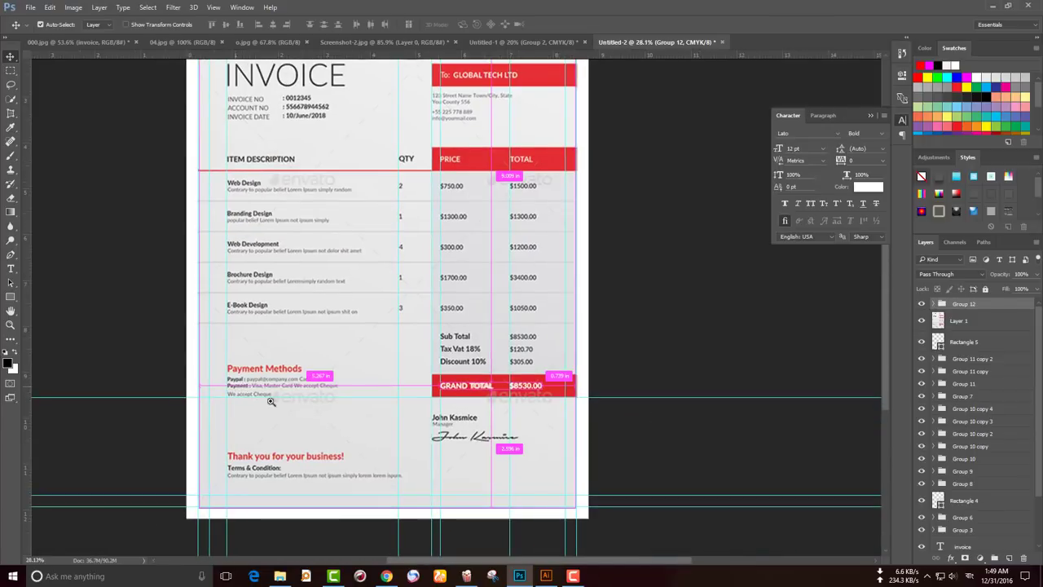
pyautogui.scroll(5, 272, 403)
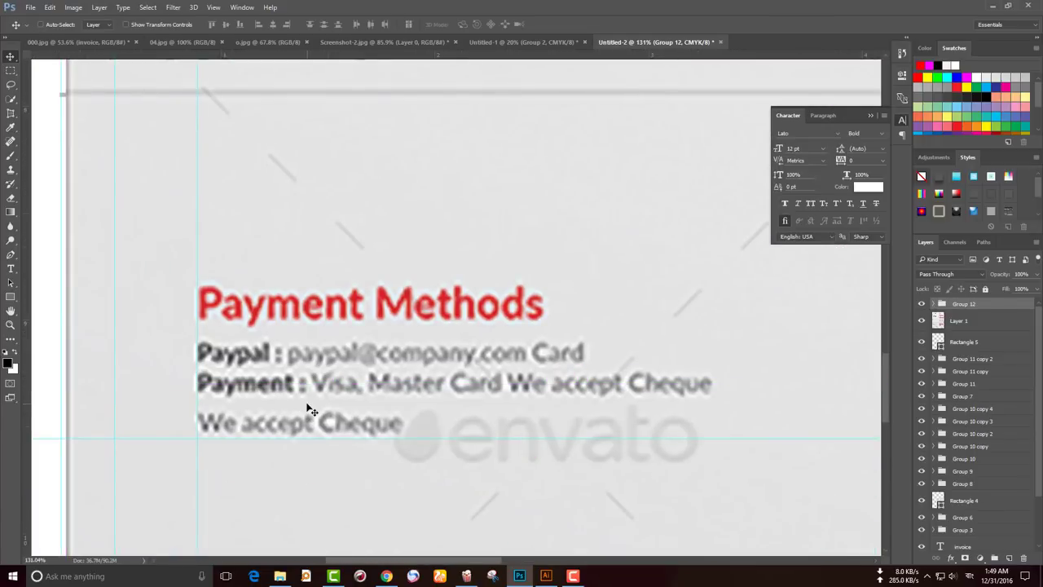
pyautogui.press('t')
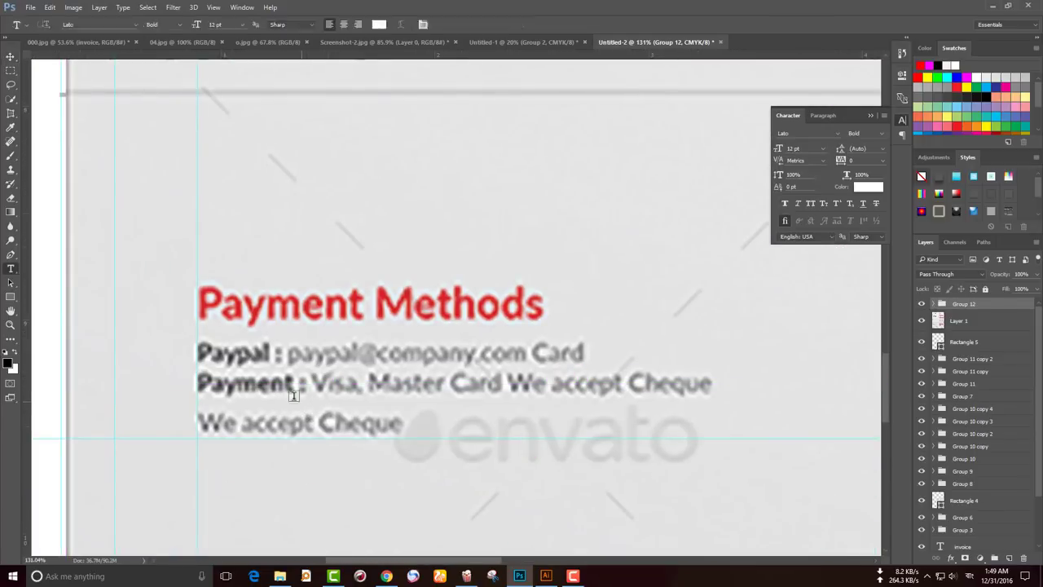
pyautogui.click(202, 285)
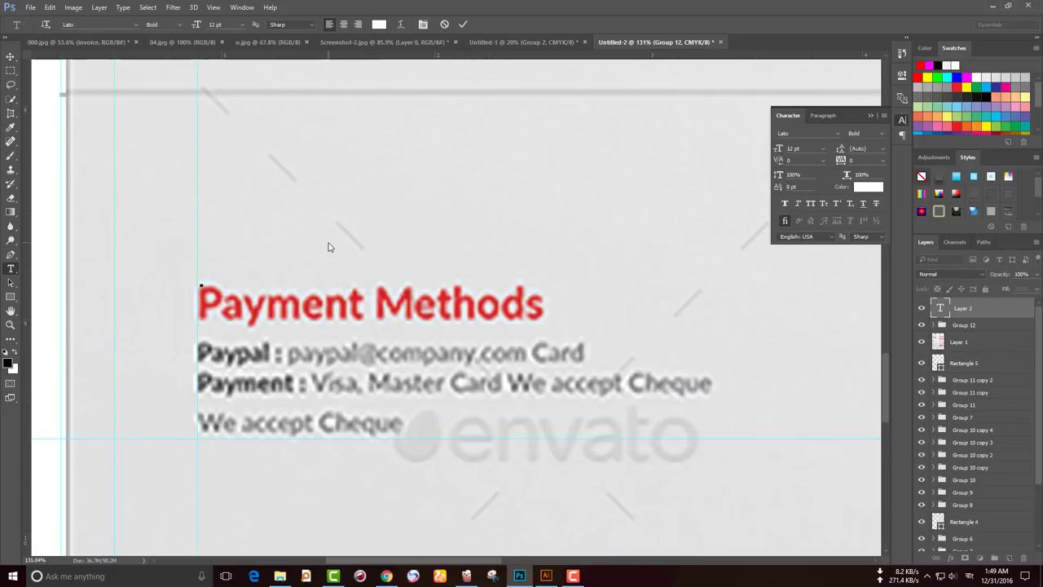
pyautogui.write('Pay')
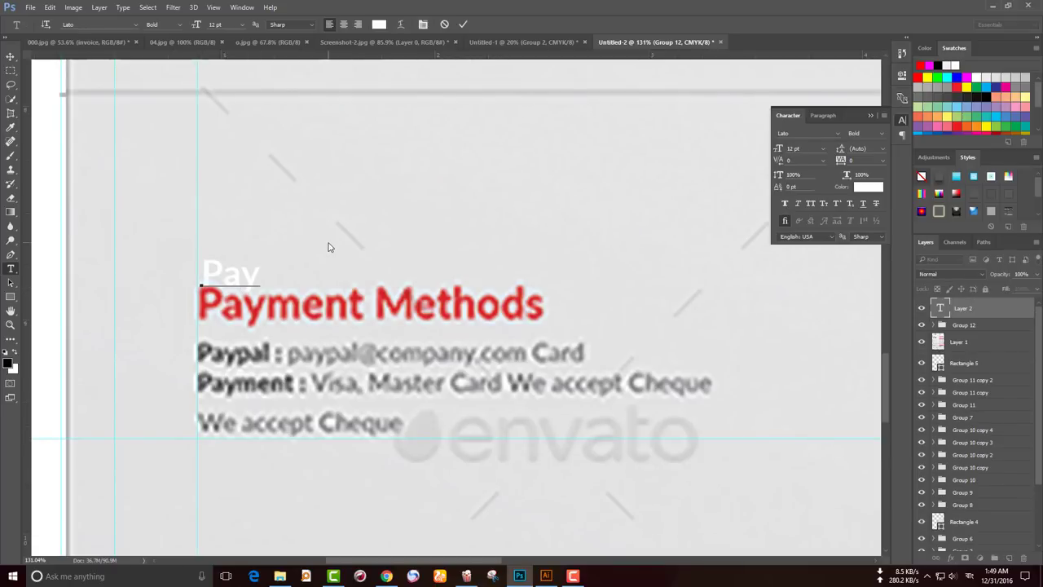
pyautogui.write('ment')
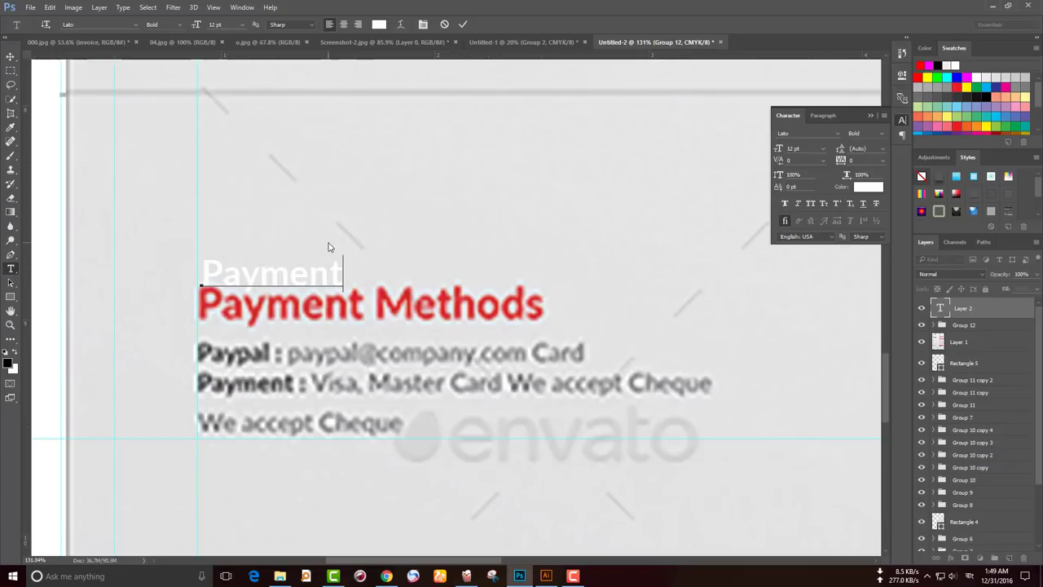
pyautogui.write(' Me')
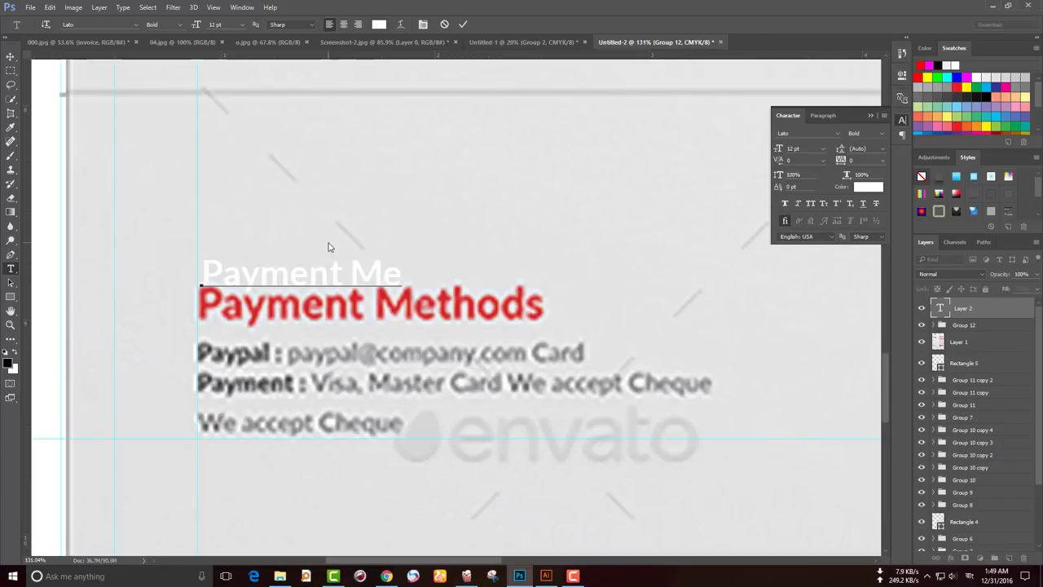
pyautogui.write('thode')
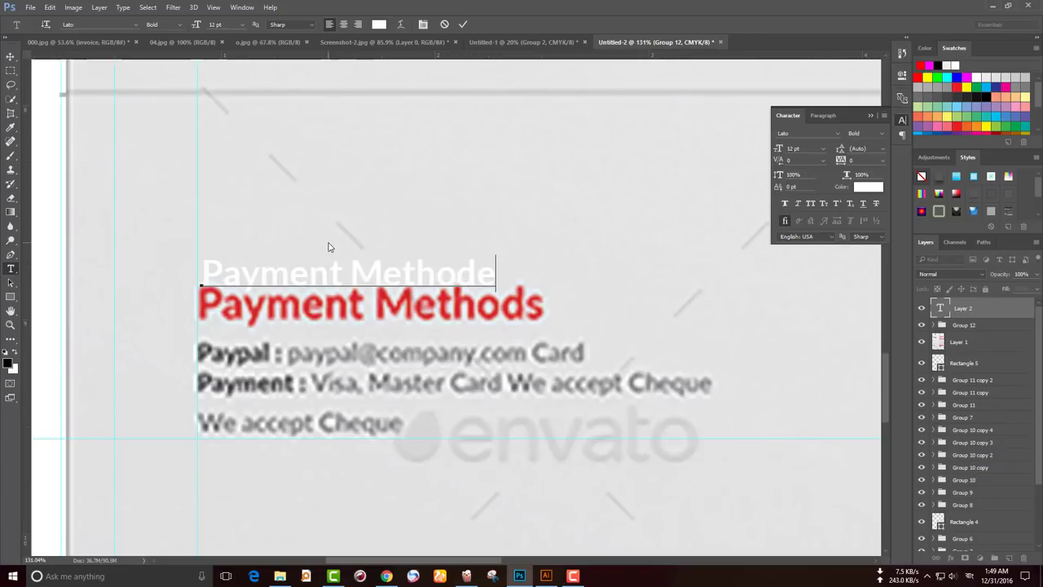
pyautogui.hotkey('ctrl', 'a')
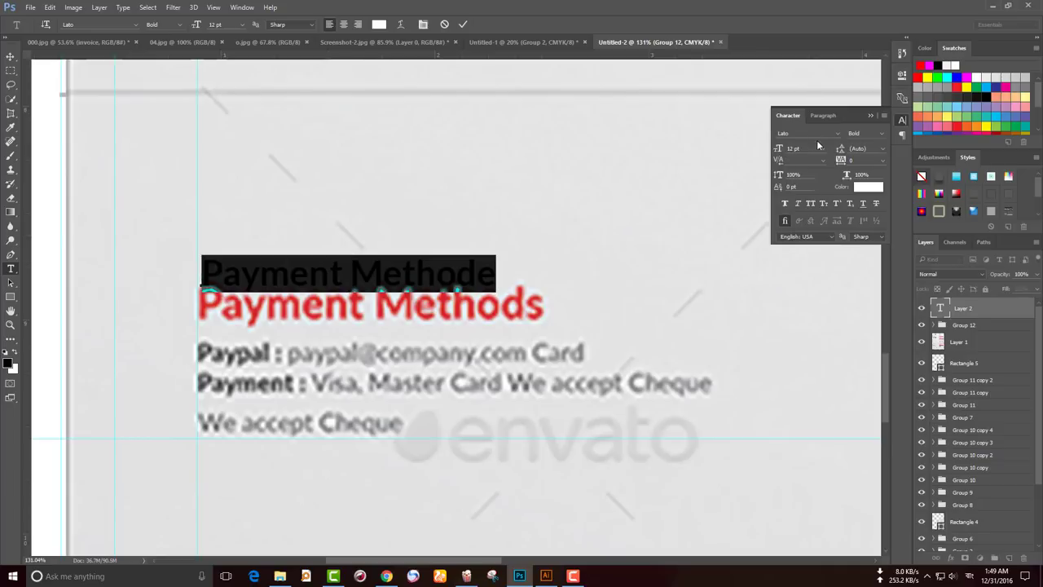
pyautogui.click(811, 147)
pyautogui.press('Up')
pyautogui.press('Up')
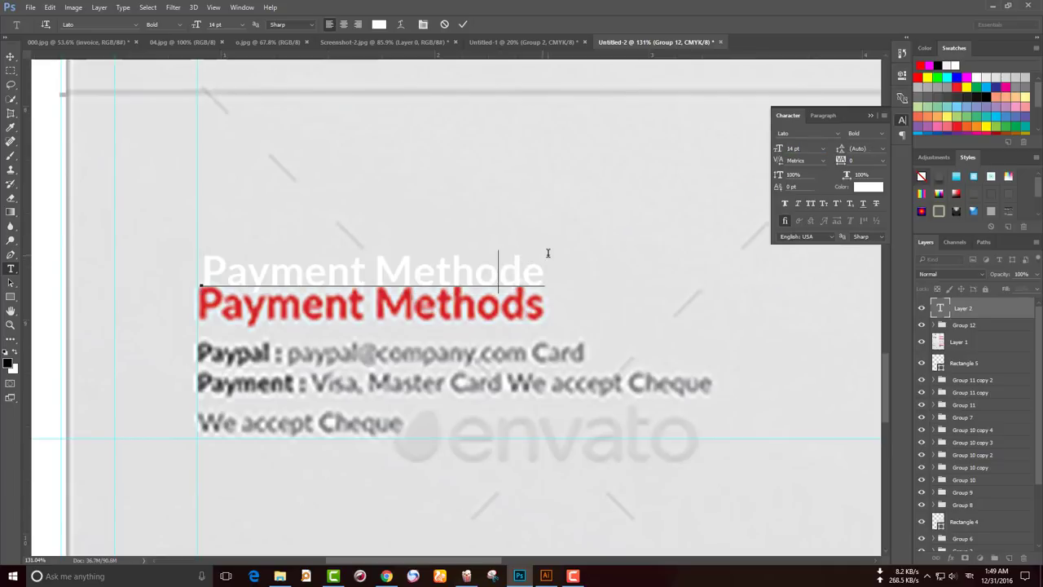
# Colour the heading with red sampled from the reference and move it onto Payment Methods
pyautogui.moveTo(553, 269); pyautogui.dragTo(192, 237)
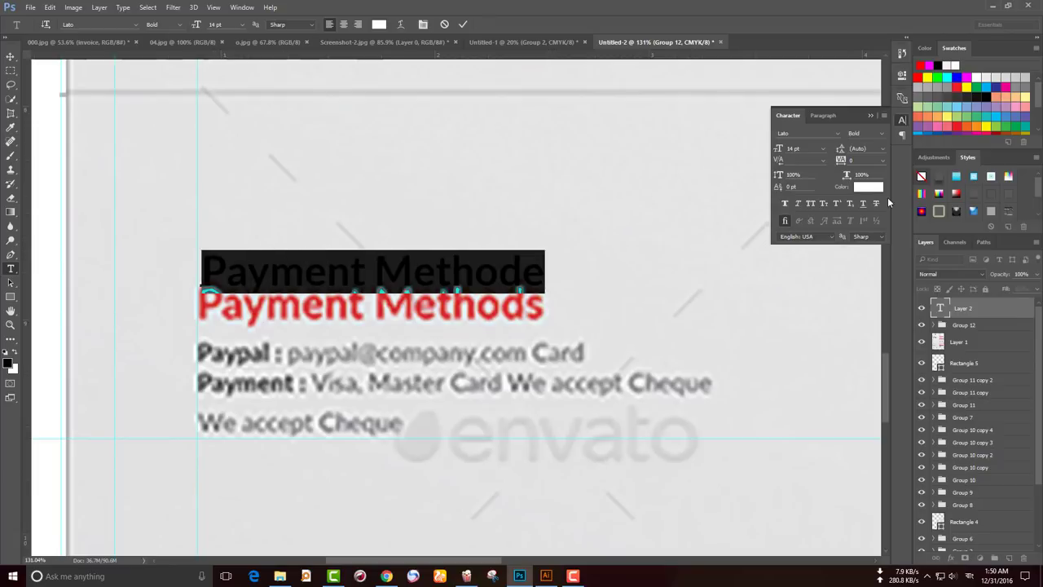
pyautogui.click(868, 186)
pyautogui.click(527, 286)
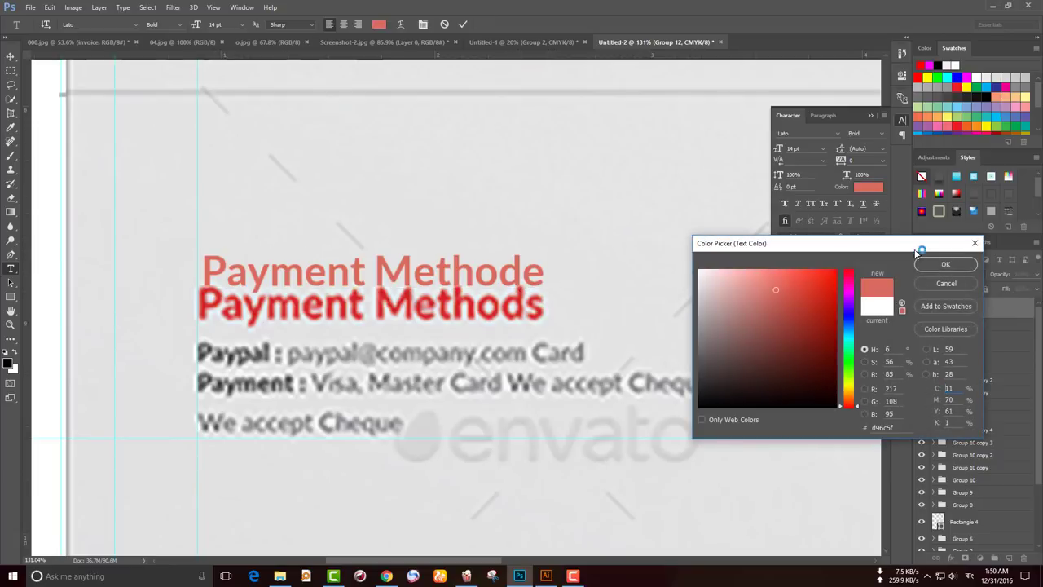
pyautogui.click(499, 296)
pyautogui.click(945, 266)
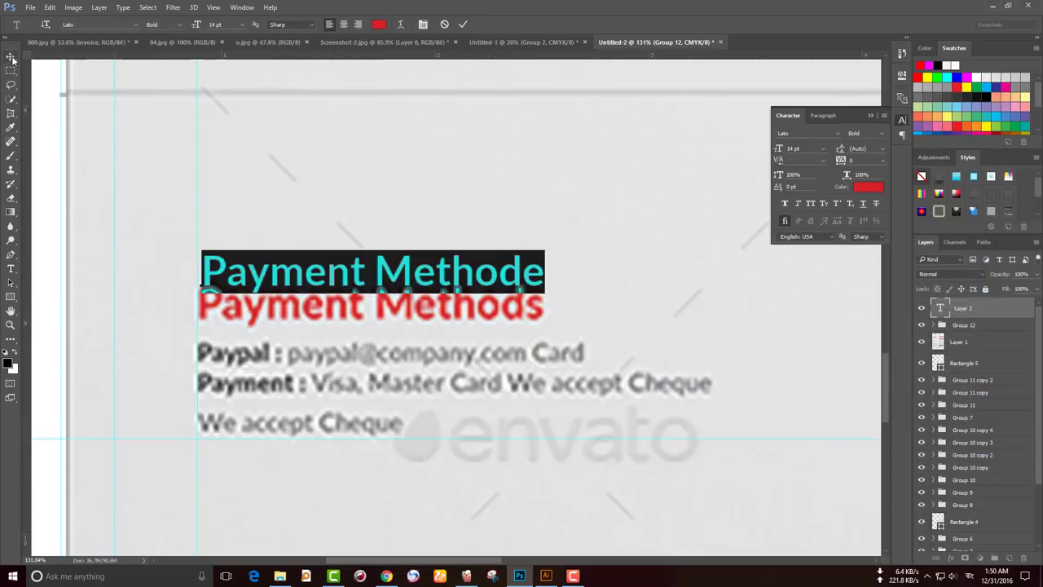
pyautogui.click(11, 57)
pyautogui.scroll(3, 194, 286)
pyautogui.moveTo(258, 271); pyautogui.dragTo(247, 313)
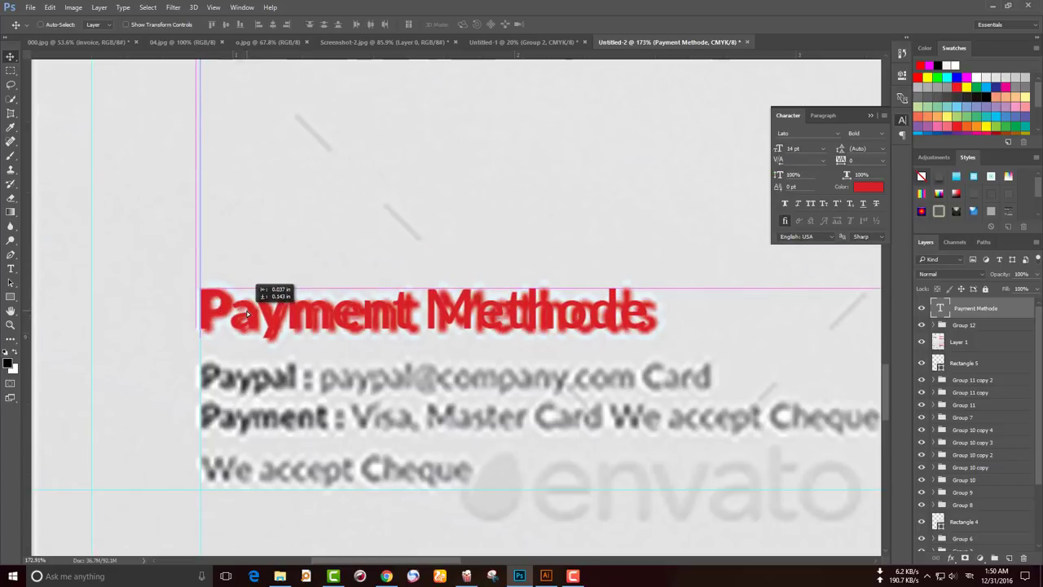
pyautogui.scroll(-3, 424, 272)
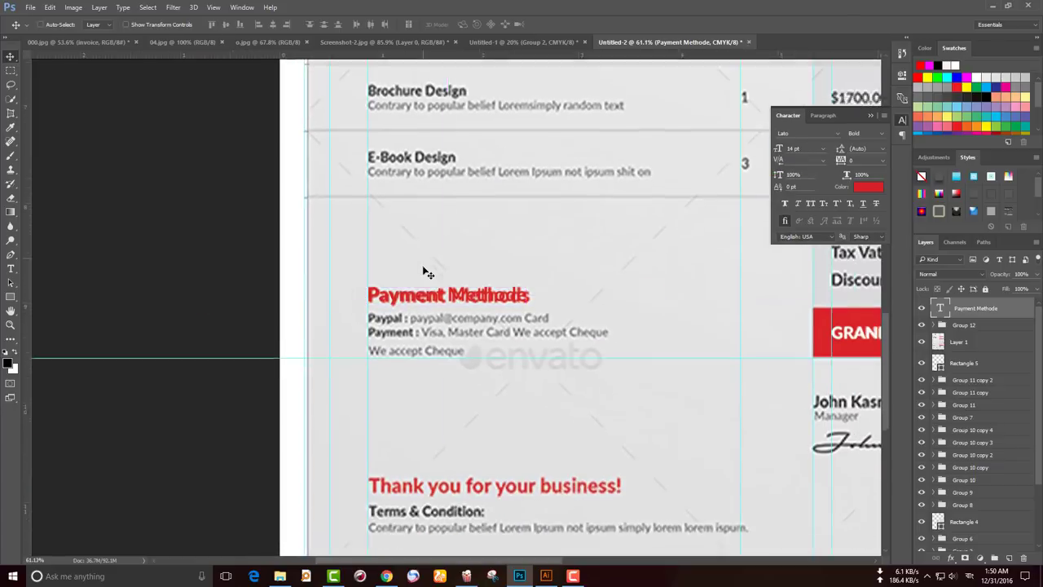
pyautogui.scroll(-2, 430, 269)
pyautogui.scroll(3, 461, 300)
pyautogui.scroll(-3, 461, 300)
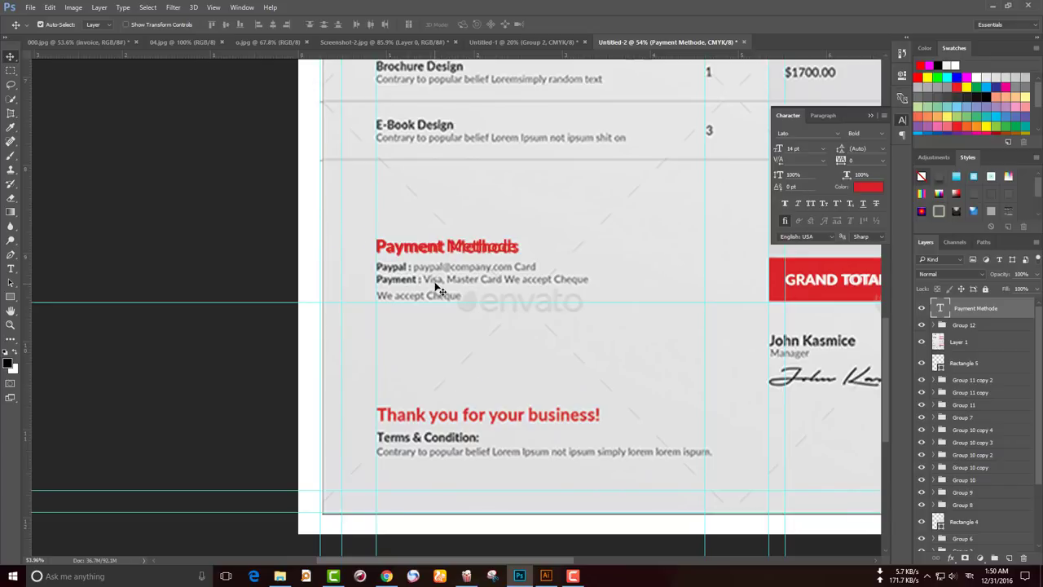
pyautogui.scroll(-3, 438, 288)
pyautogui.scroll(3, 521, 137)
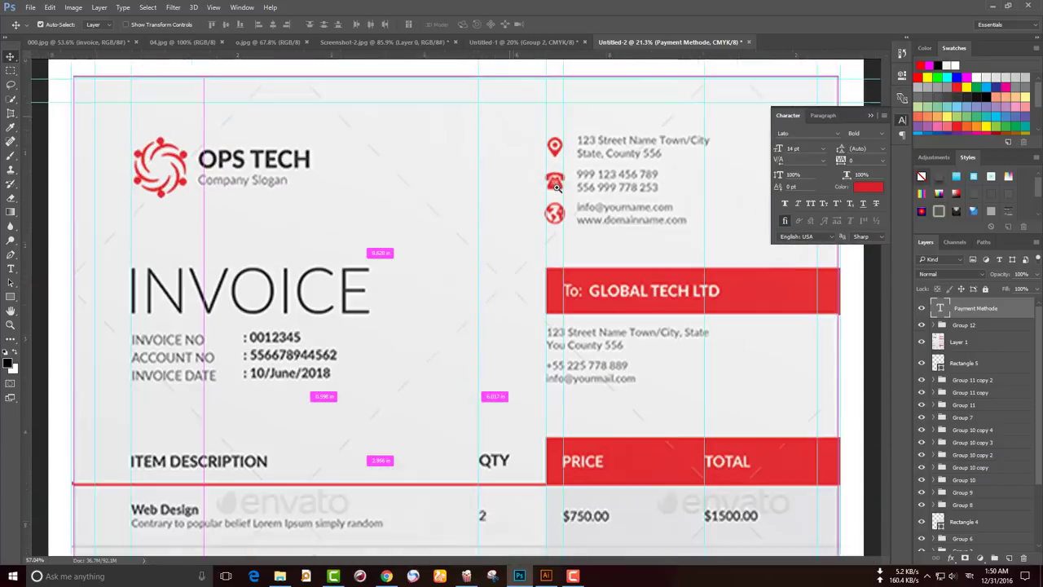
pyautogui.scroll(1, 557, 187)
pyautogui.click(922, 342)
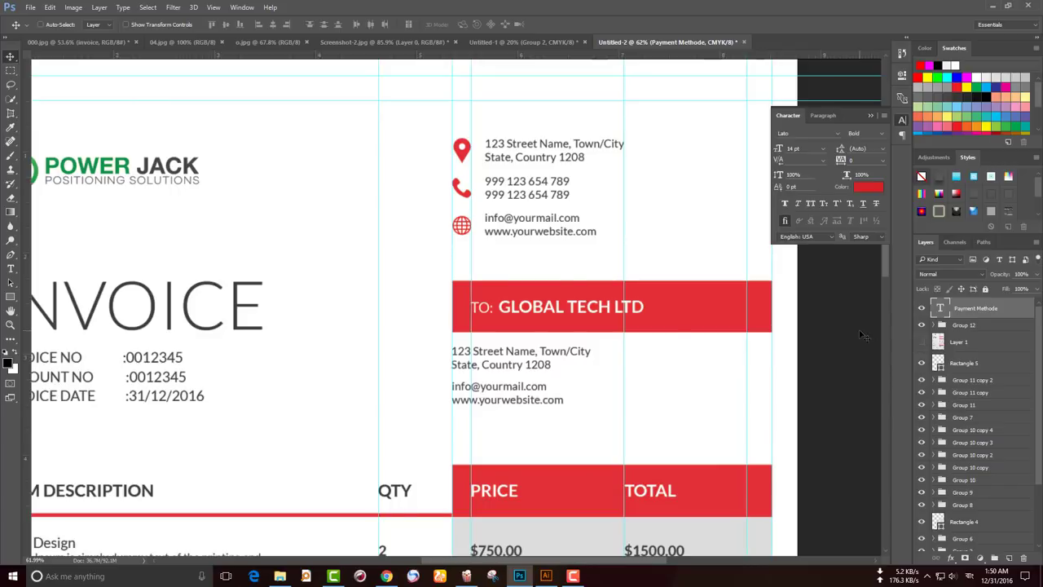
pyautogui.press('t')
pyautogui.click(523, 217)
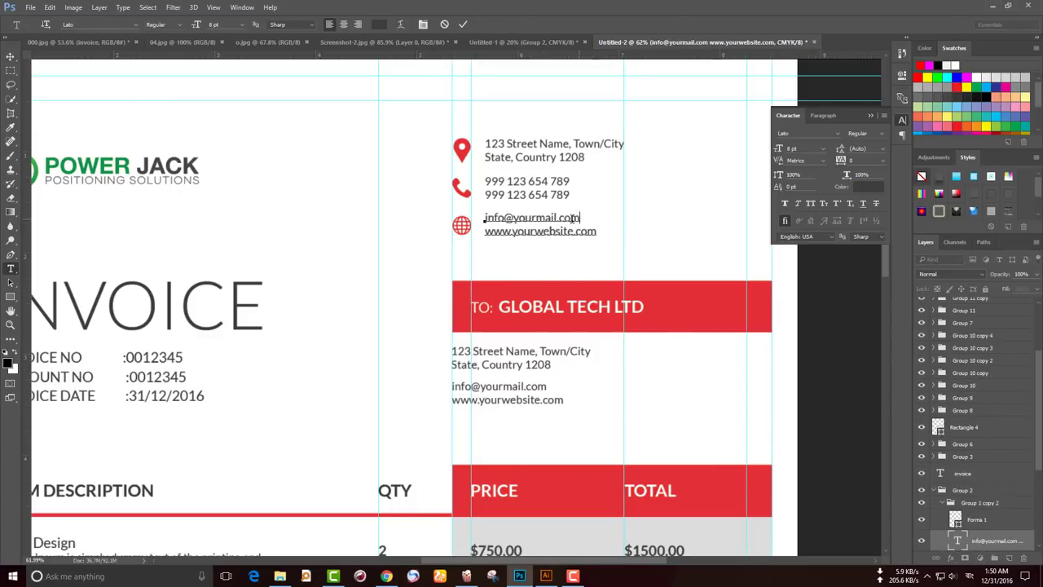
pyautogui.moveTo(573, 218); pyautogui.dragTo(469, 219)
pyautogui.click(463, 24)
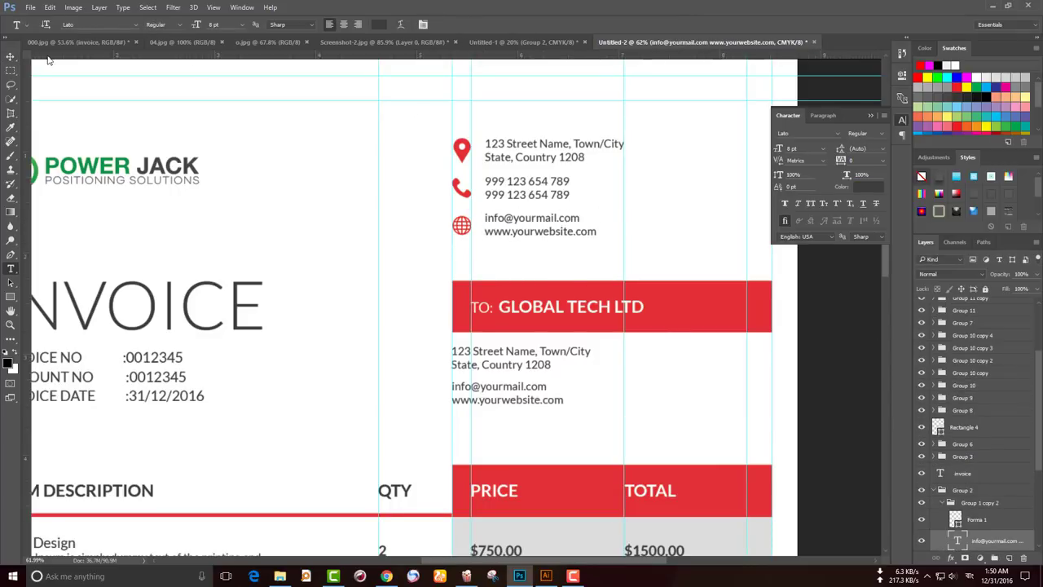
pyautogui.click(11, 56)
pyautogui.scroll(-5, 407, 326)
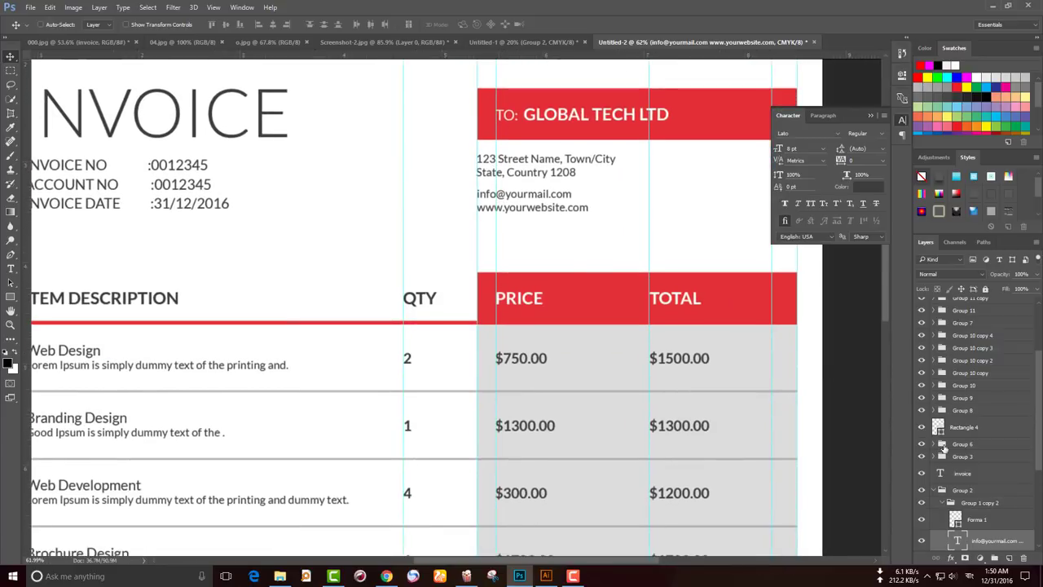
pyautogui.click(933, 490)
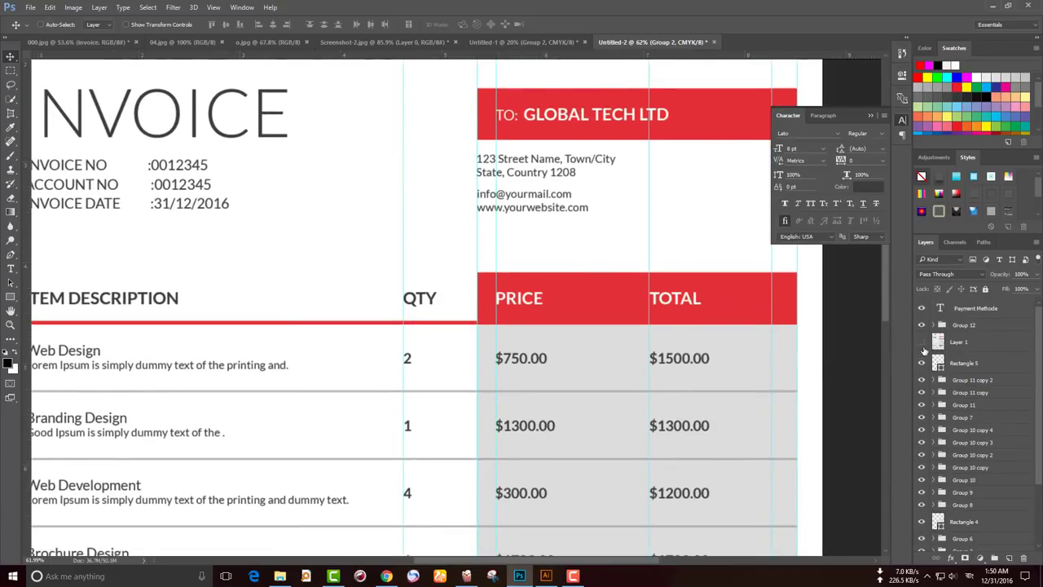
pyautogui.click(919, 342)
pyautogui.scroll(-3, 692, 396)
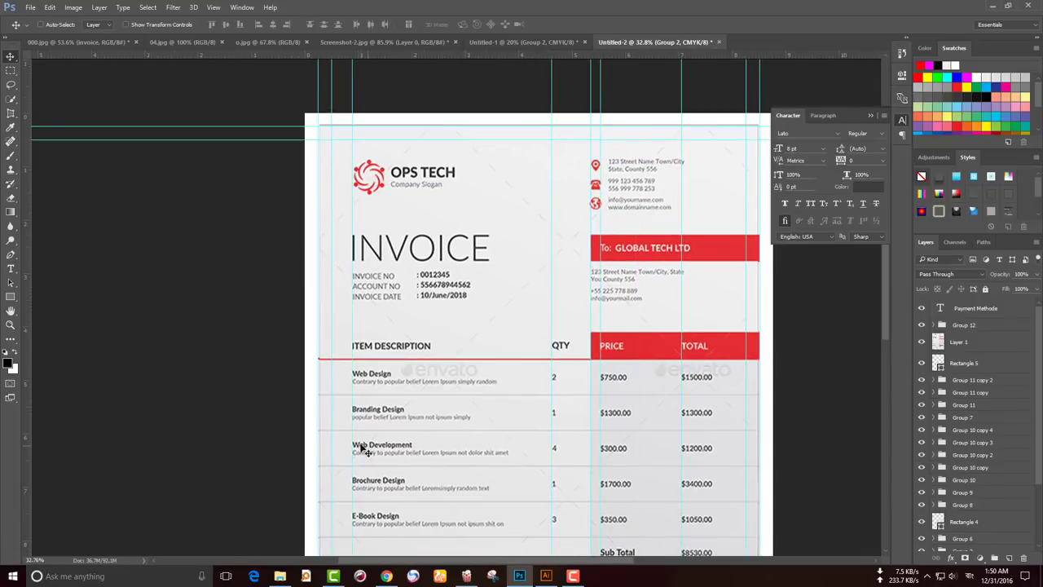
pyautogui.scroll(-3, 389, 376)
pyautogui.scroll(5, 341, 390)
pyautogui.scroll(1, 341, 389)
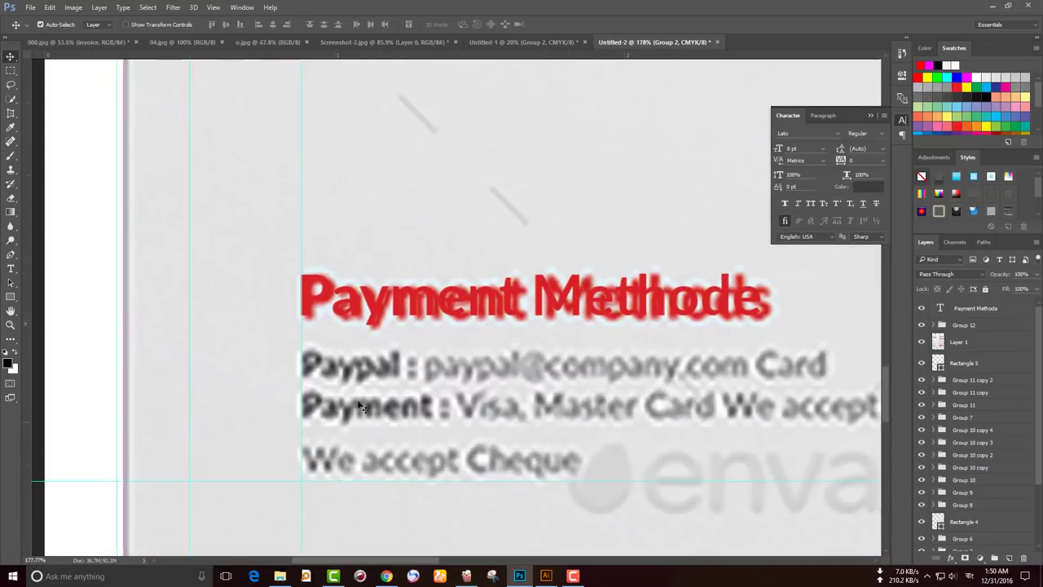
pyautogui.press('t')
# Type 'Paypal' as a new line under the heading and size it to 8 pt
pyautogui.click(300, 360)
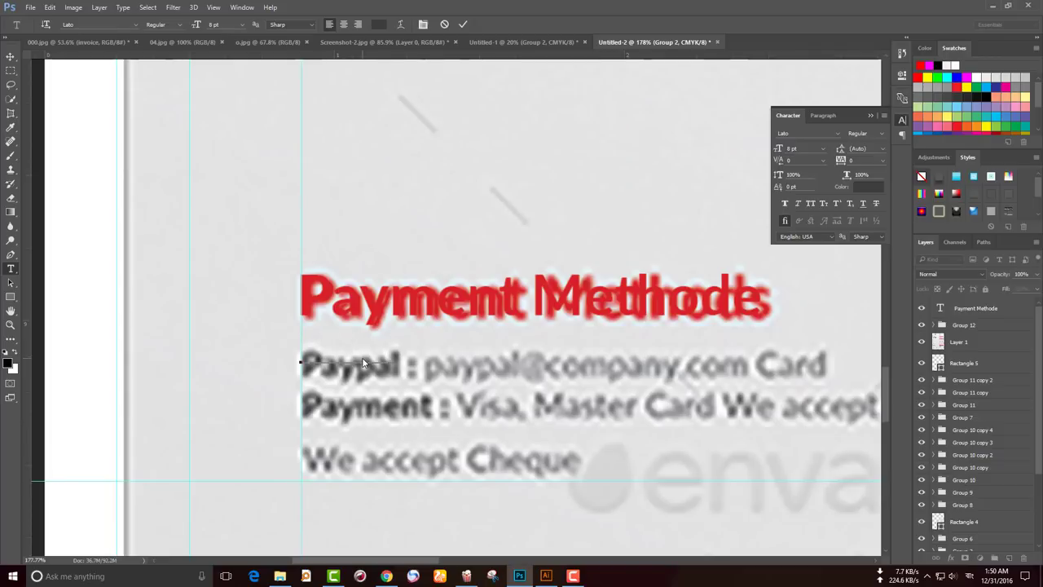
pyautogui.hotkey('ctrl', 'a')
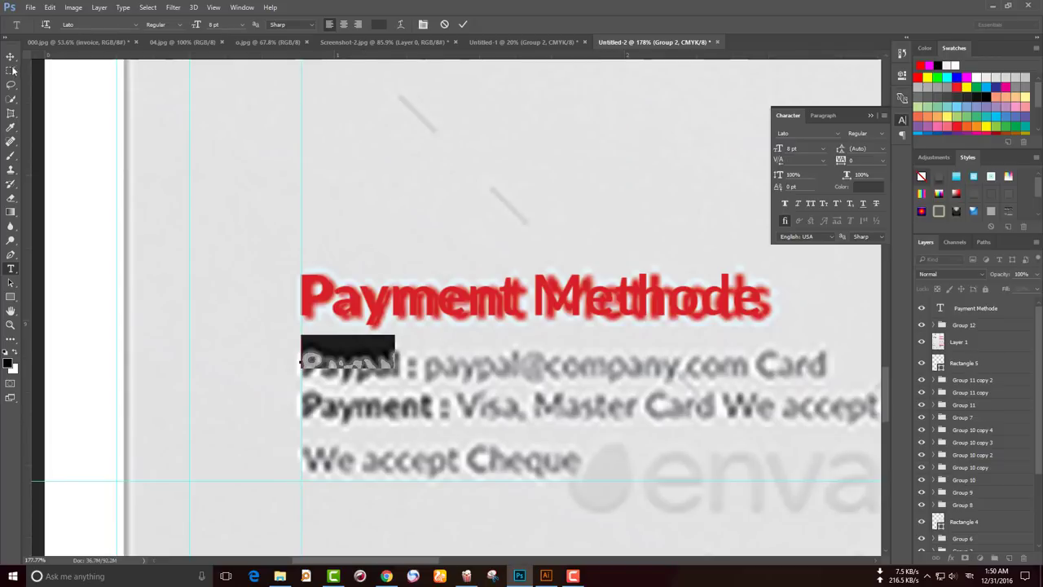
pyautogui.click(10, 56)
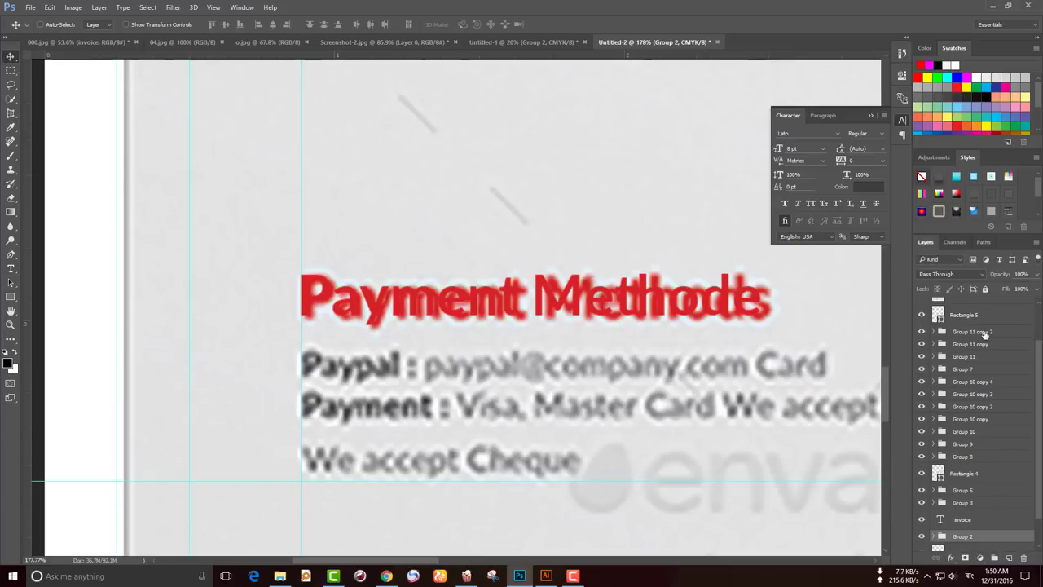
pyautogui.click(945, 313)
pyautogui.press('t')
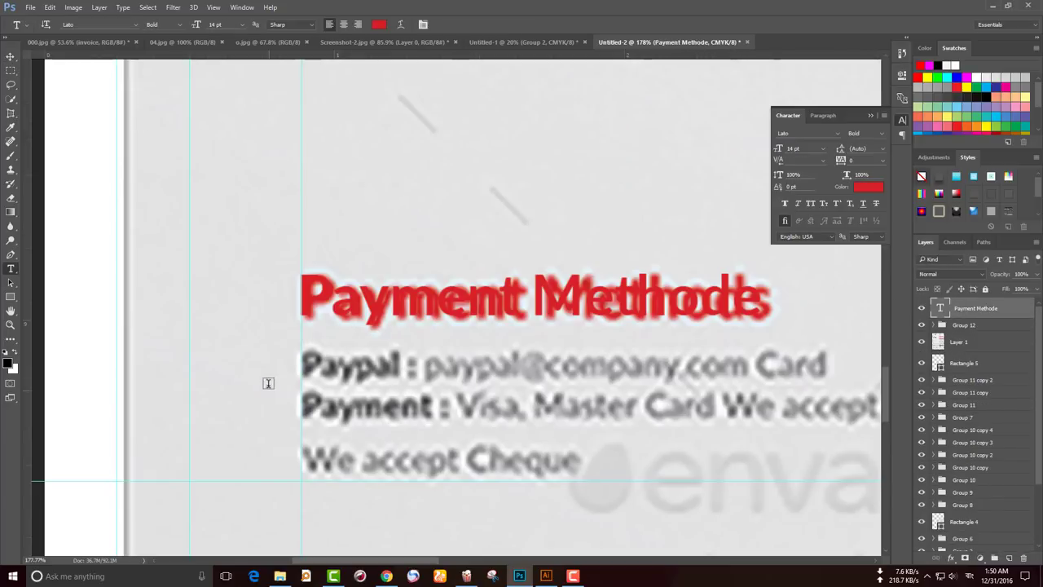
pyautogui.click(298, 366)
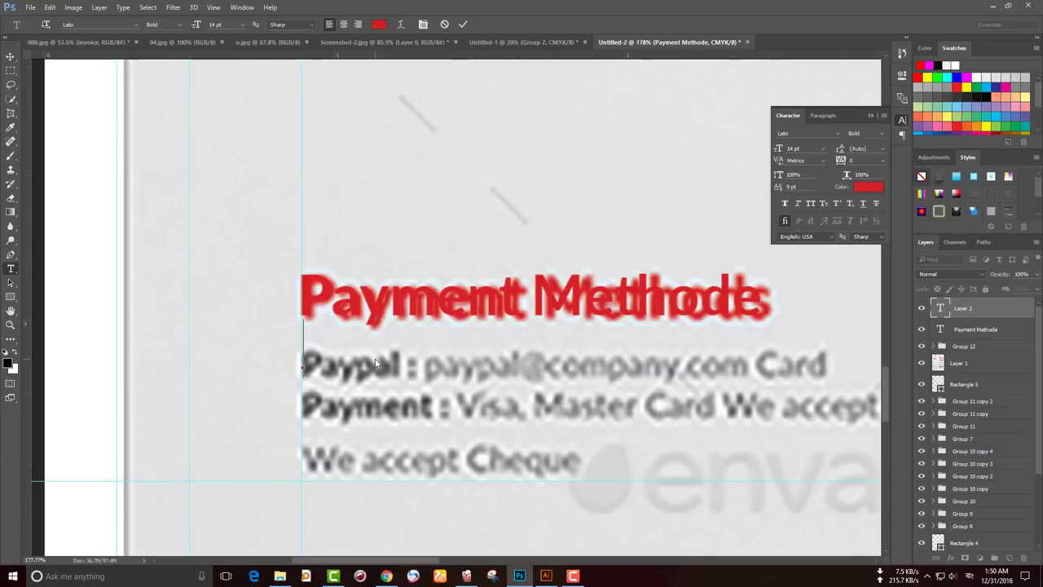
pyautogui.write('Pay')
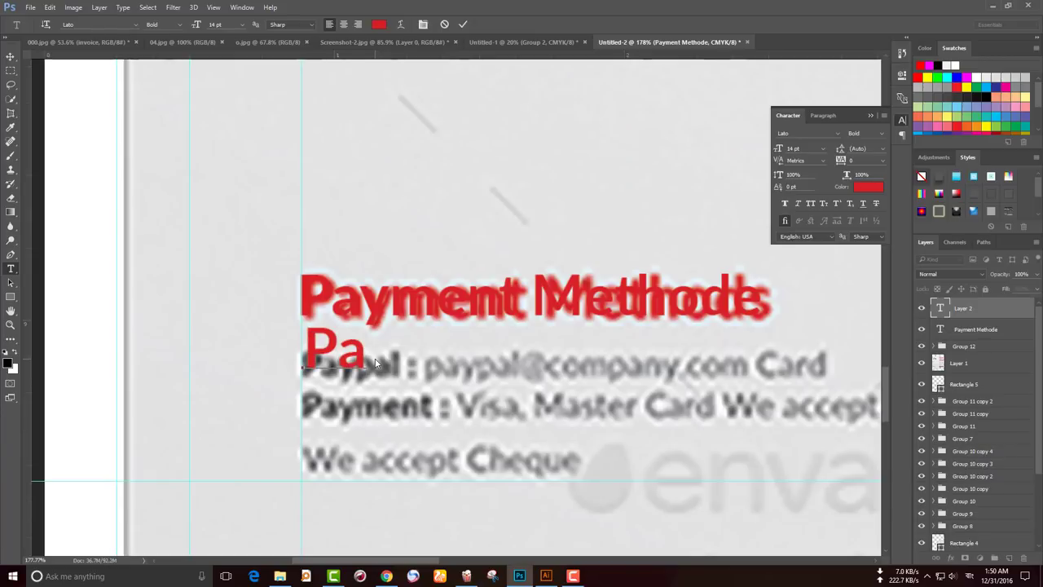
pyautogui.write('pal')
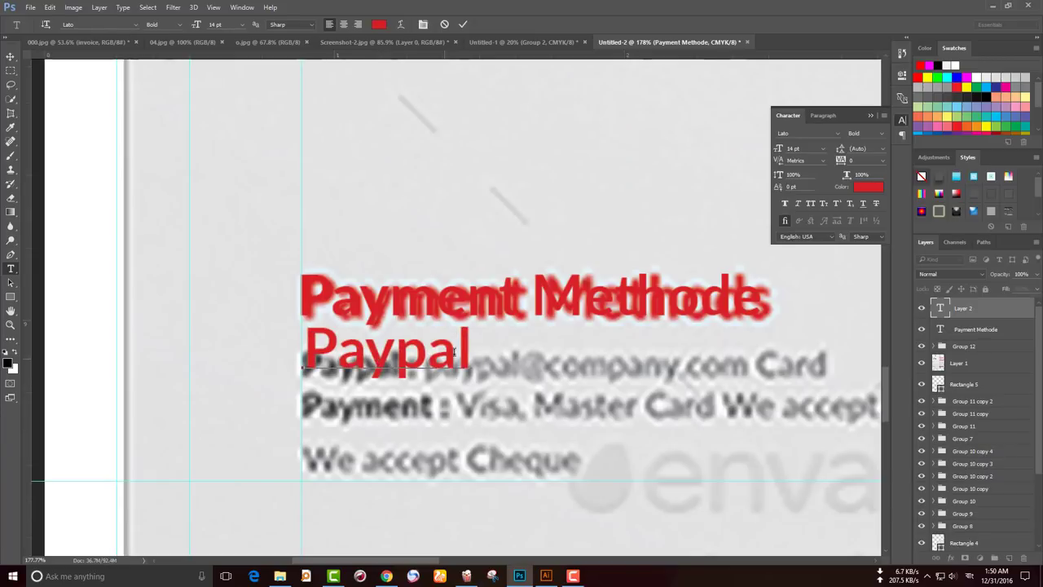
pyautogui.moveTo(471, 355); pyautogui.dragTo(200, 363)
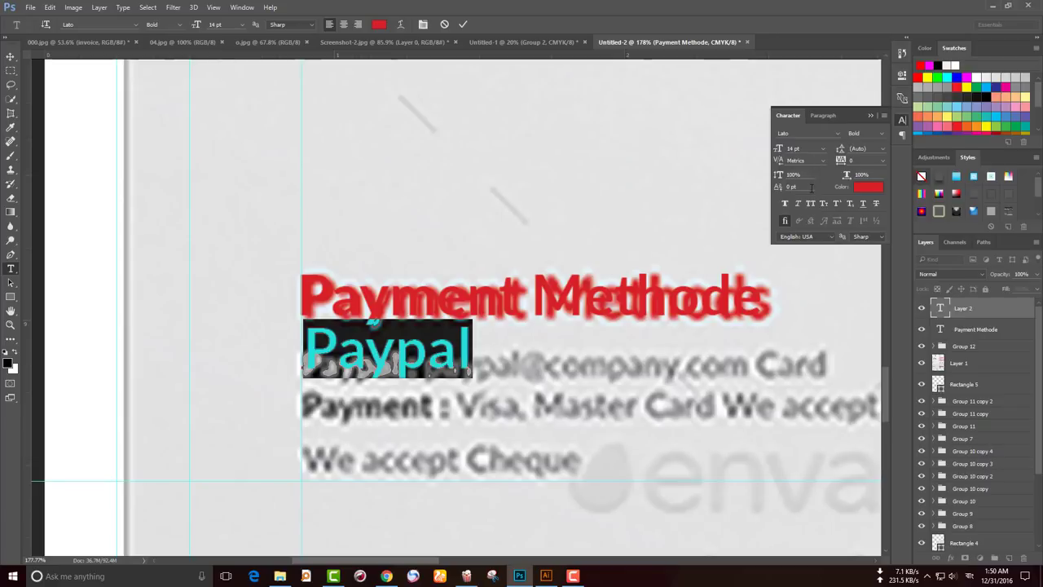
pyautogui.click(810, 149)
pyautogui.write('9')
pyautogui.press('Return')
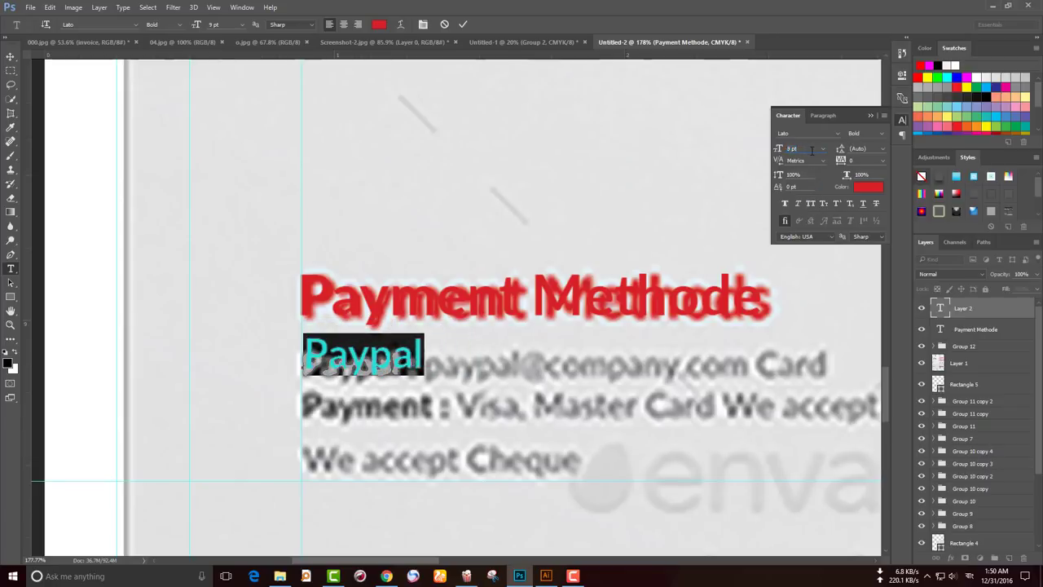
pyautogui.write('8')
pyautogui.press('Return')
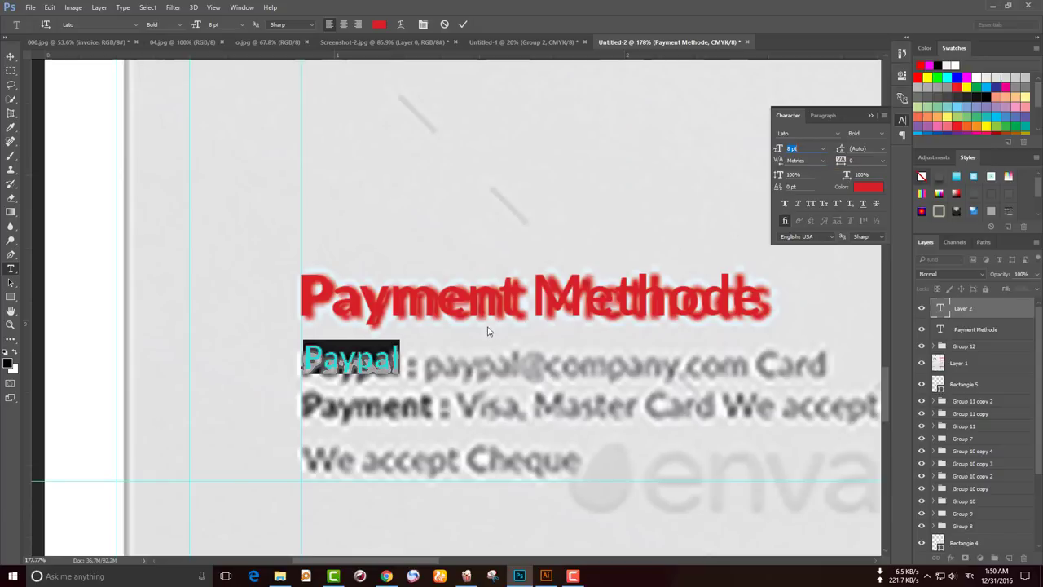
# Nudge the Paypal text slightly down into place
pyautogui.click(402, 357)
pyautogui.write(':')
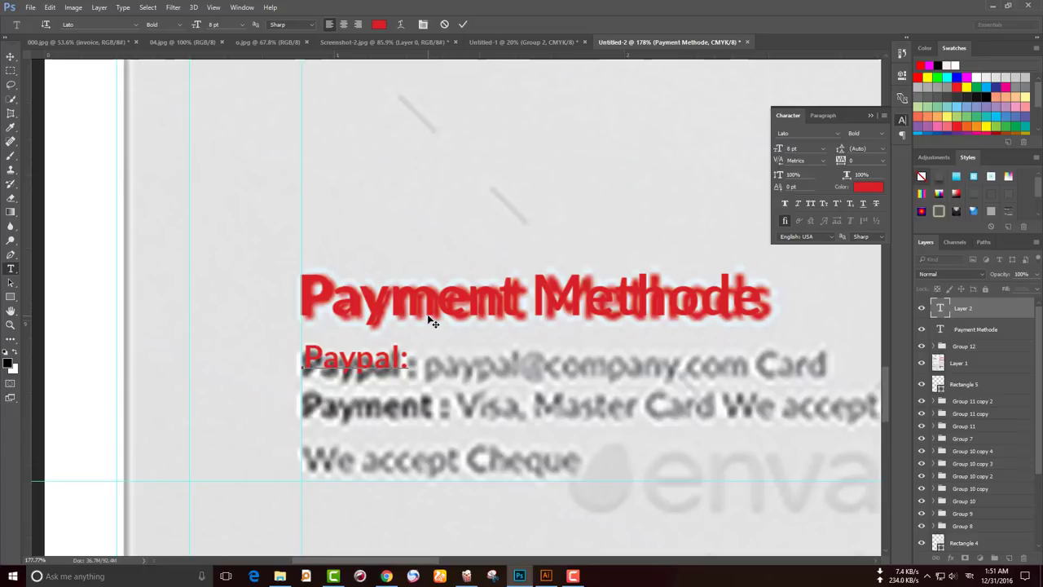
pyautogui.hotkey('ctrl', 'a')
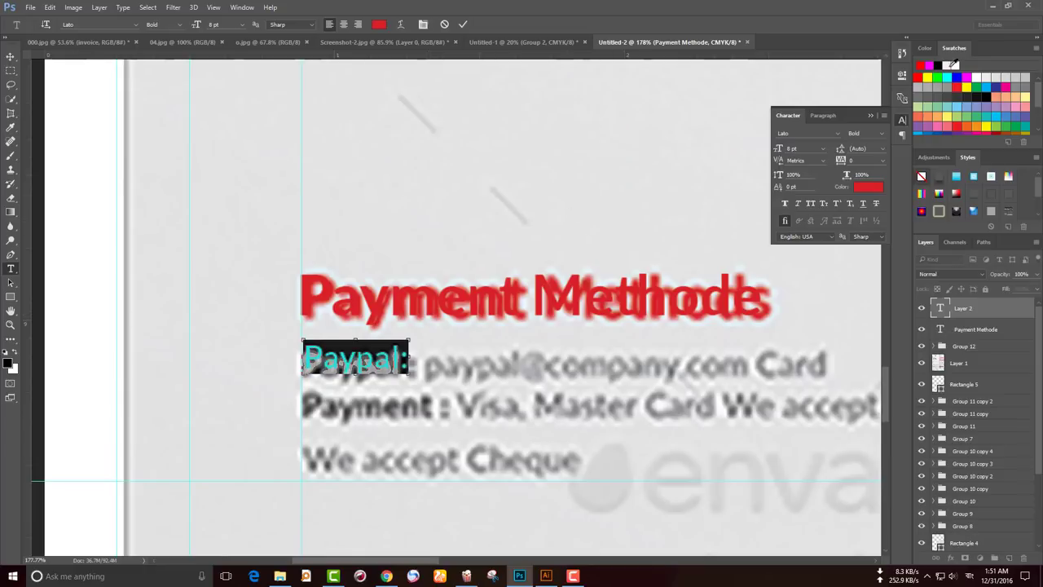
pyautogui.scroll(2, 803, 148)
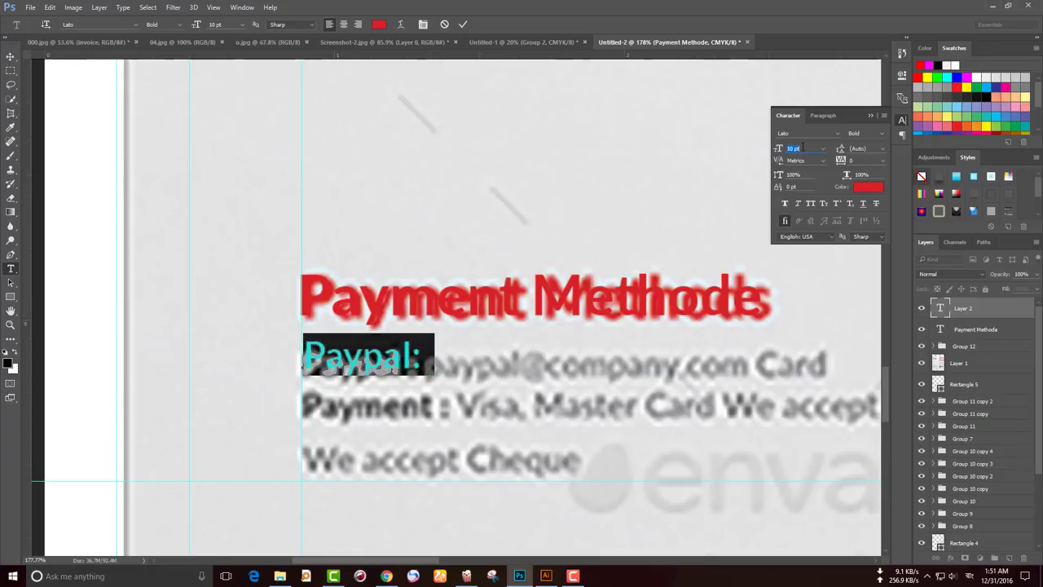
pyautogui.click(11, 56)
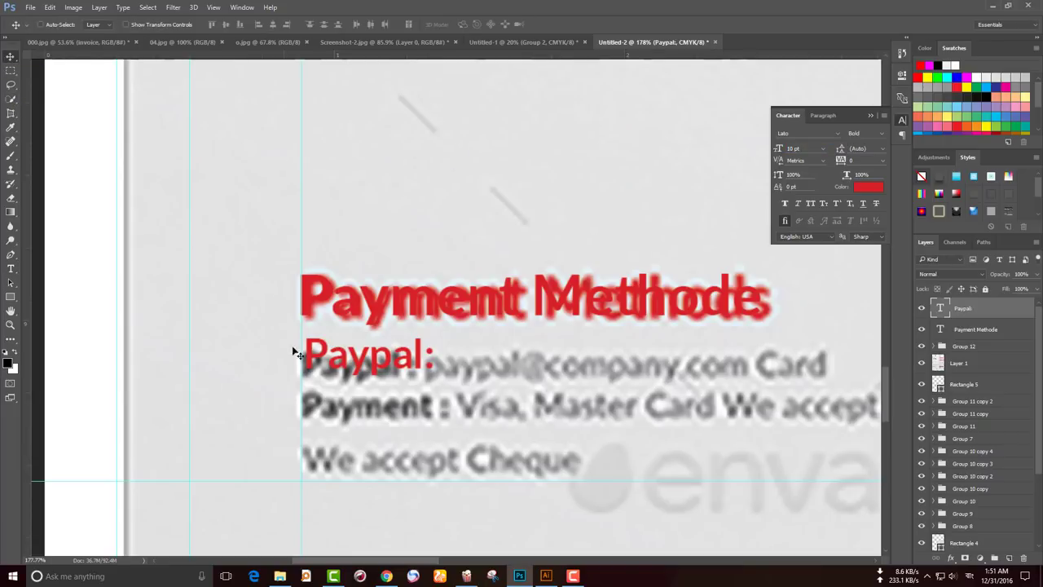
pyautogui.moveTo(352, 360); pyautogui.dragTo(349, 368)
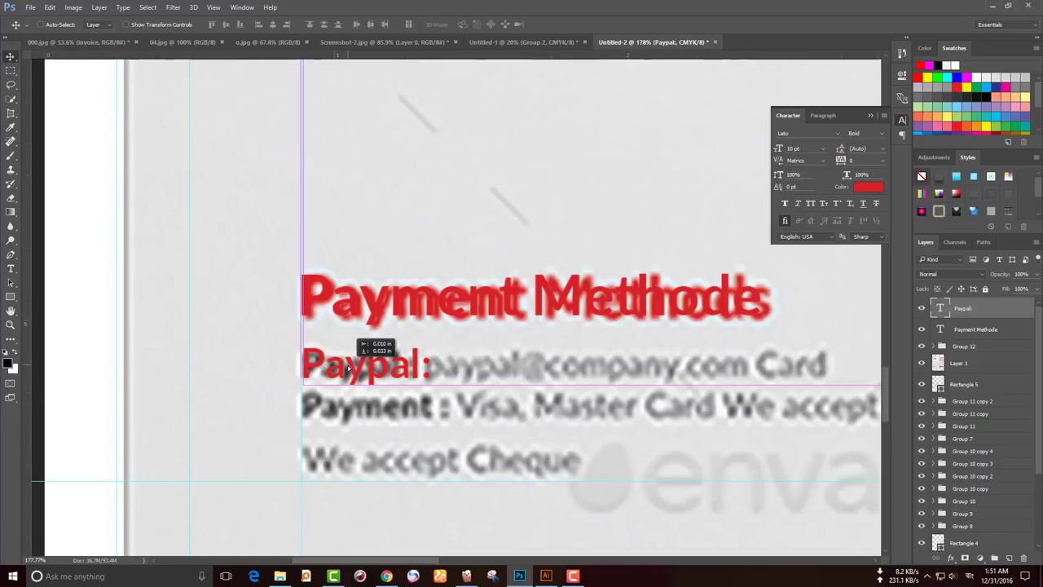
# Set the Paypal line to Lato Regular 9 pt and paste in the placeholder e-mail
pyautogui.press('t')
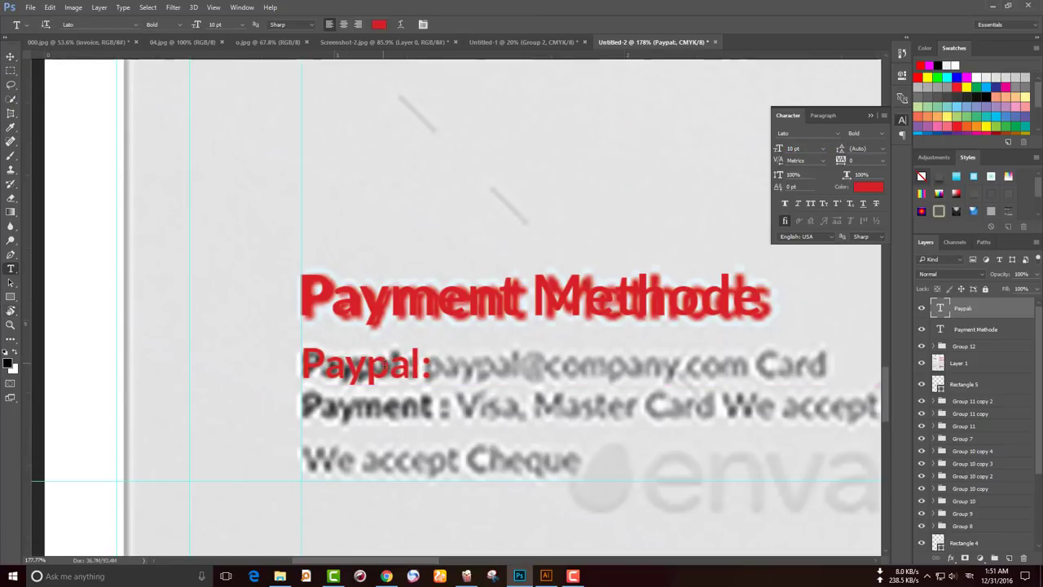
pyautogui.doubleClick(383, 365)
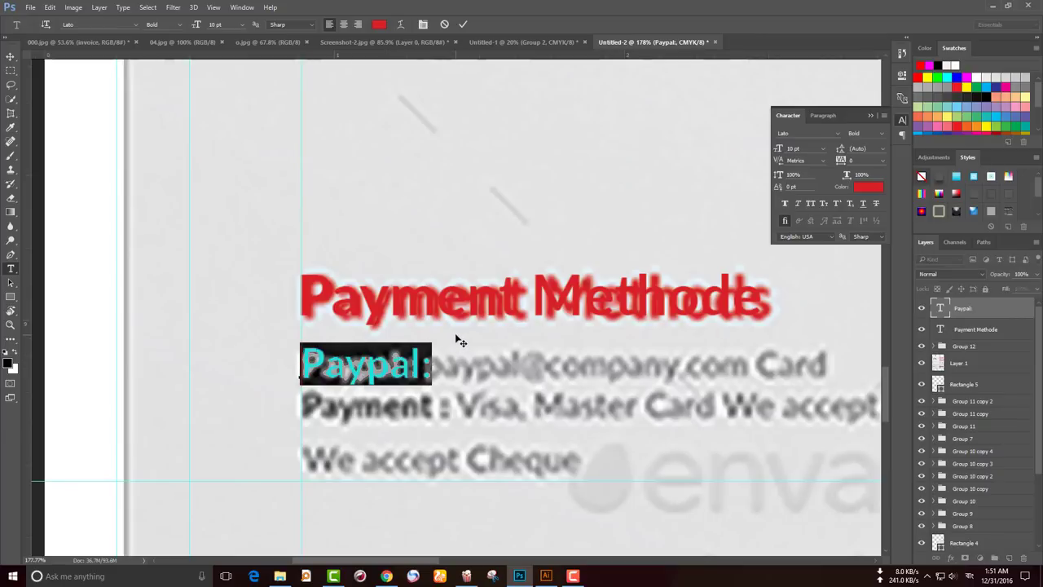
pyautogui.click(882, 133)
pyautogui.click(876, 176)
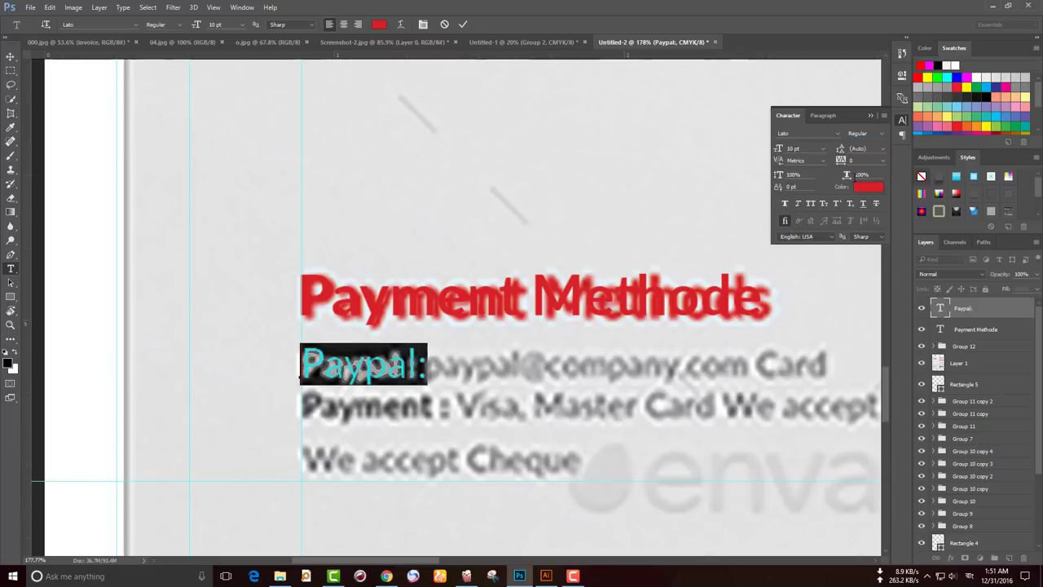
pyautogui.doubleClick(812, 149)
pyautogui.write('9')
pyautogui.press('Return')
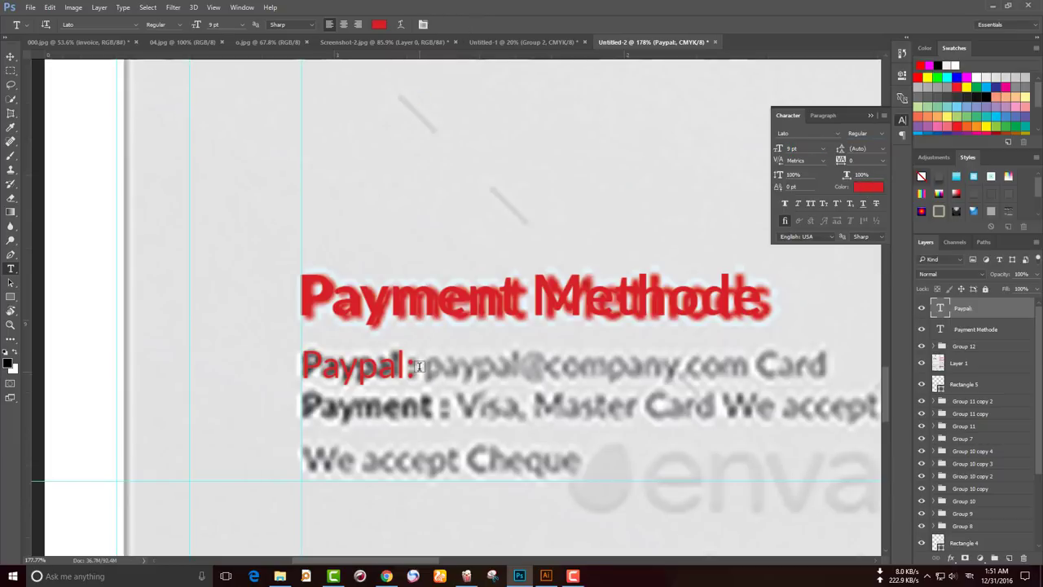
pyautogui.hotkey('ctrl', 'v')
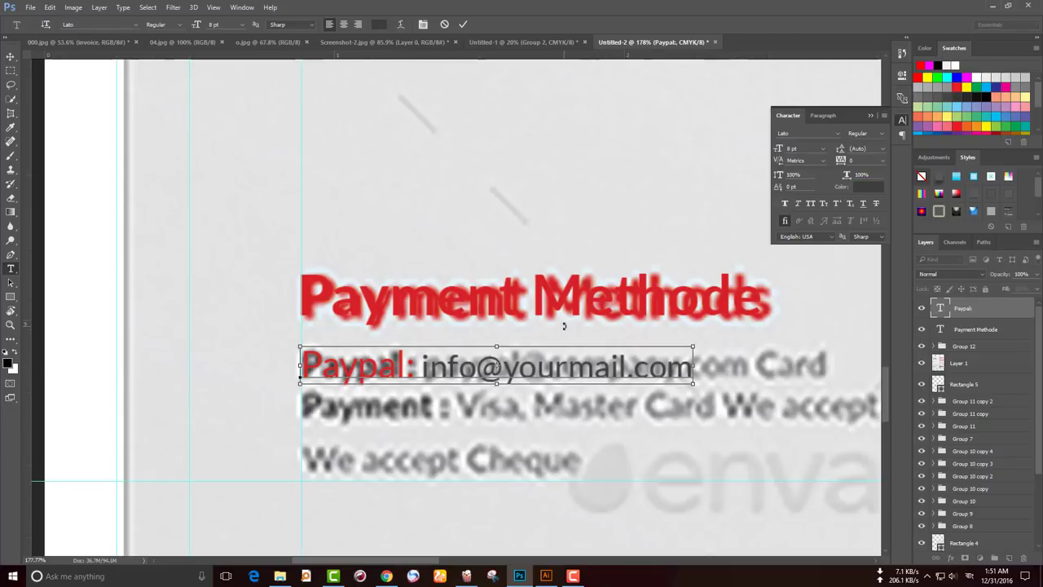
pyautogui.click(462, 24)
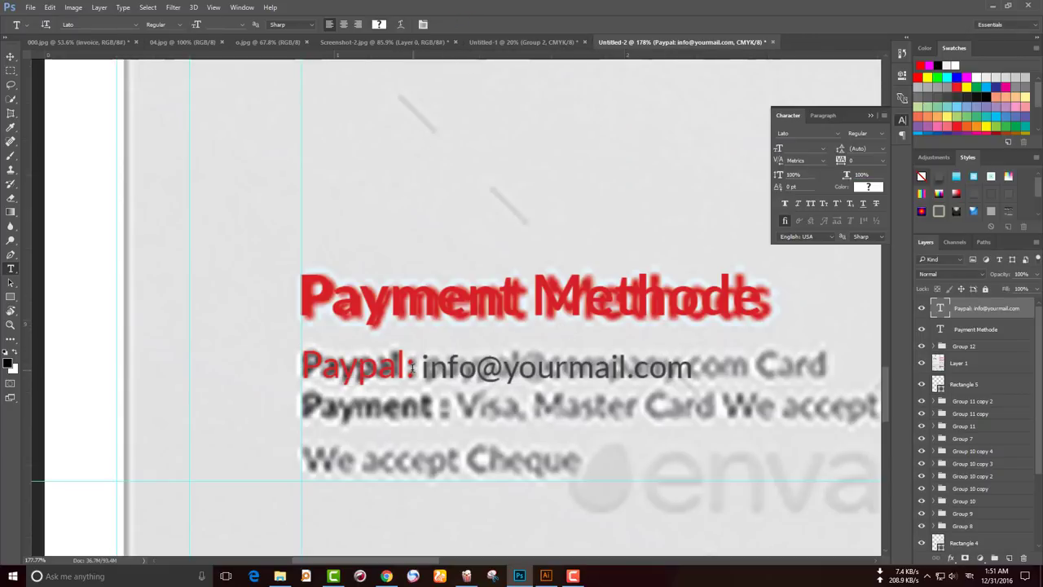
# Colour the Paypal label dark grey #3d3d3d and duplicate the line
pyautogui.moveTo(413, 367); pyautogui.dragTo(251, 376)
pyautogui.click(869, 188)
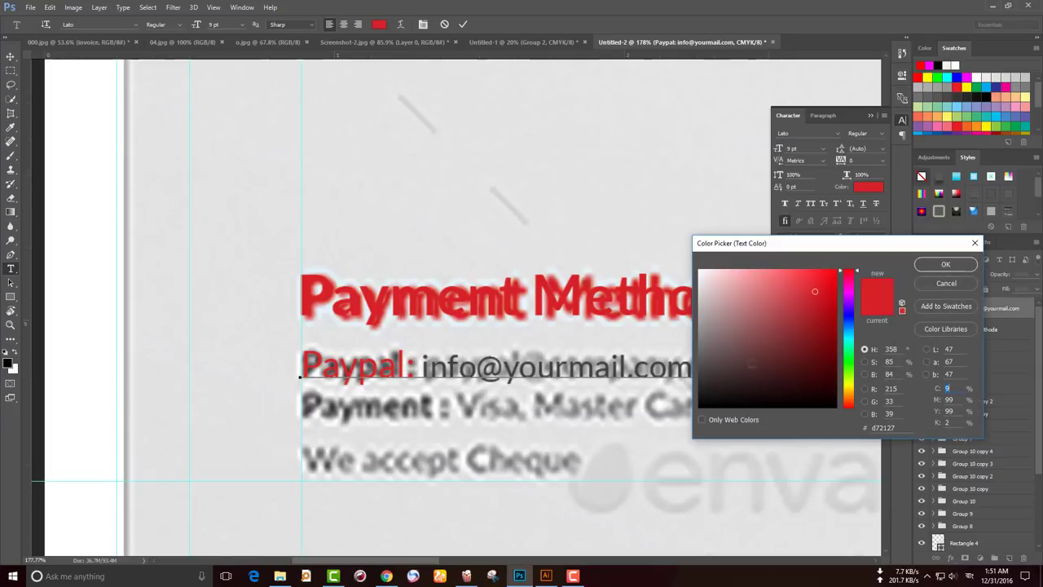
pyautogui.doubleClick(897, 428)
pyautogui.write('3d')
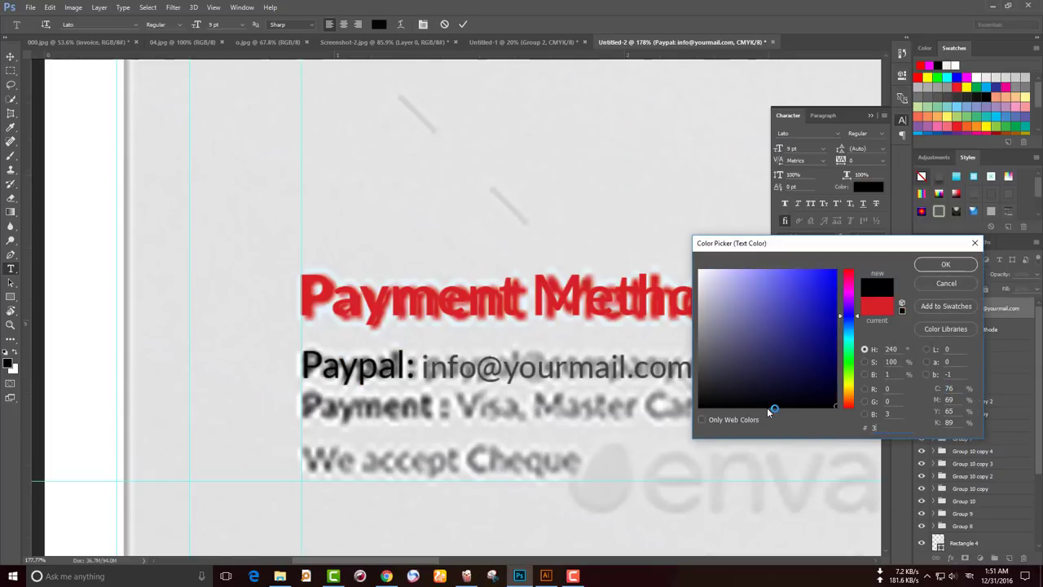
pyautogui.write('3d3d')
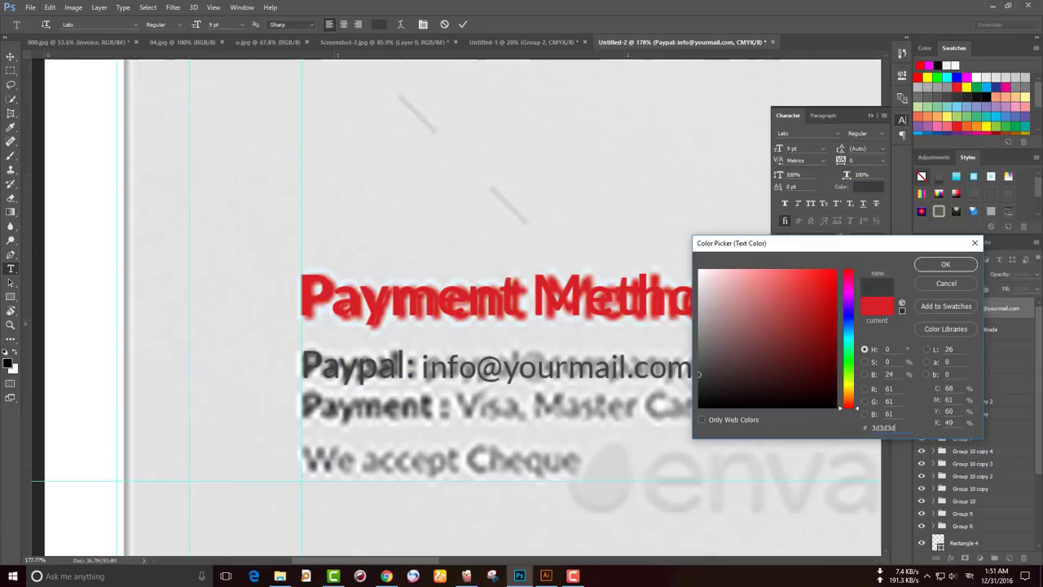
pyautogui.click(946, 264)
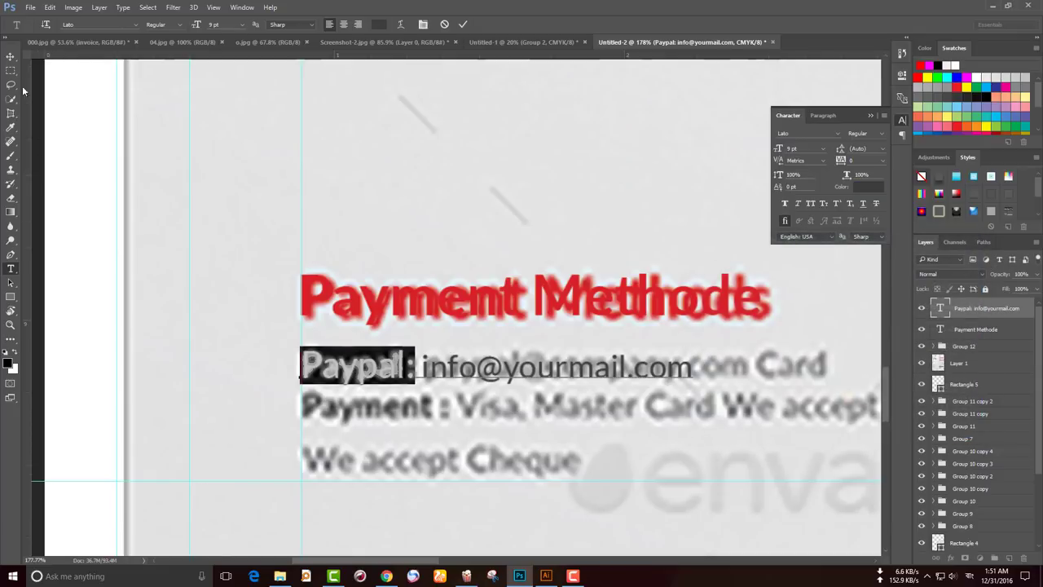
pyautogui.click(11, 56)
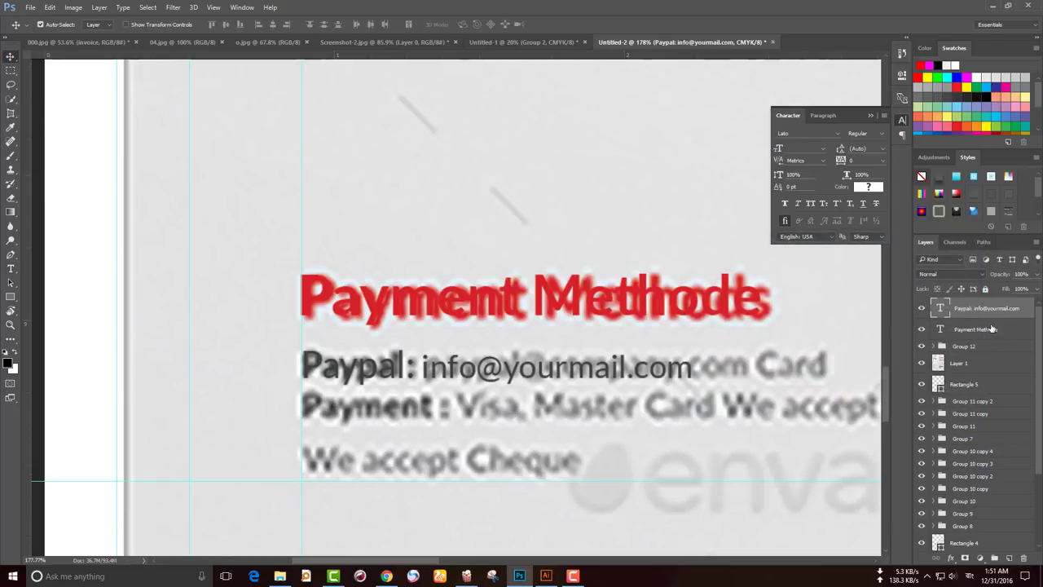
pyautogui.hotkey('ctrl', 'j')
# Move the duplicate down a line and retype it as 'Payment: Visa Master Card We Accept'
pyautogui.moveTo(659, 380); pyautogui.dragTo(658, 419)
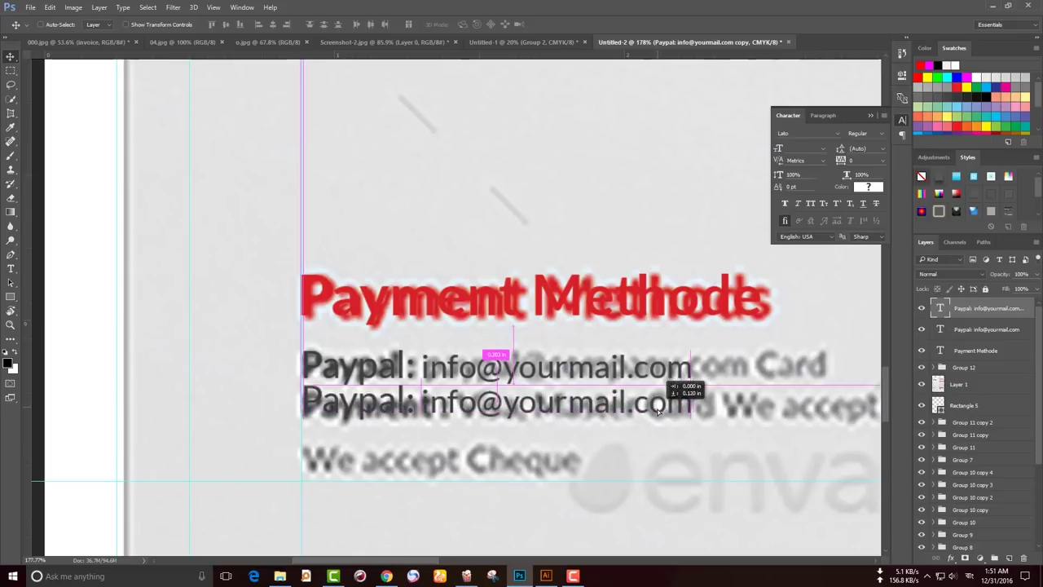
pyautogui.press('t')
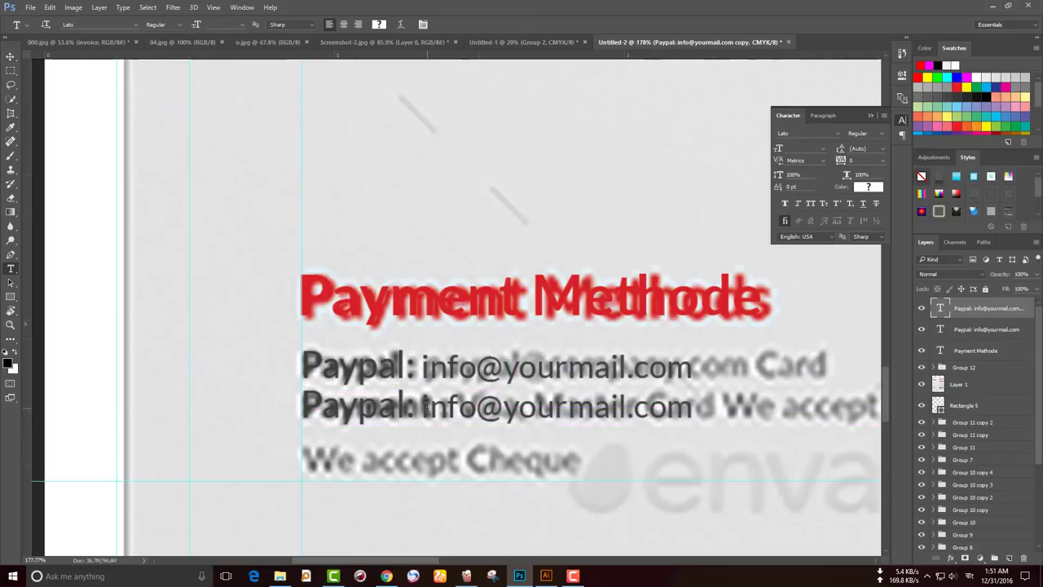
pyautogui.moveTo(425, 405); pyautogui.dragTo(356, 408)
pyautogui.hotkey('ctrl', 'a')
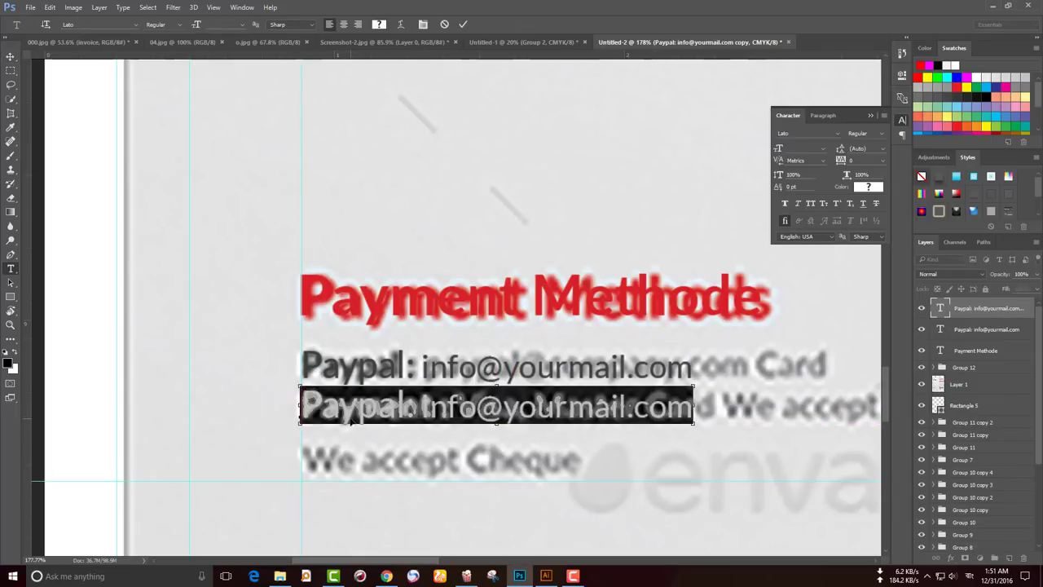
pyautogui.press('BackSpace')
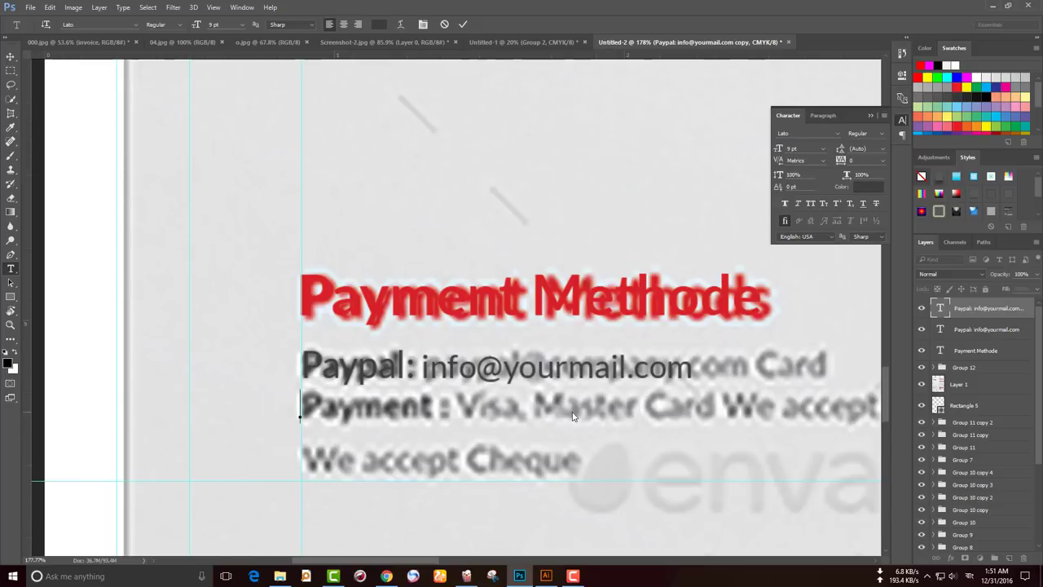
pyautogui.write('Pay')
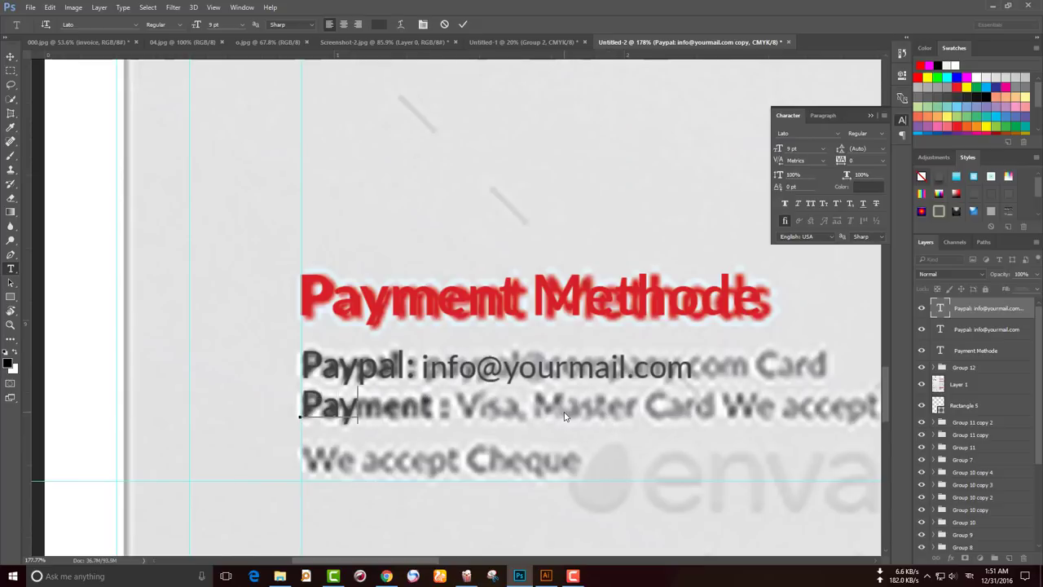
pyautogui.write('ment')
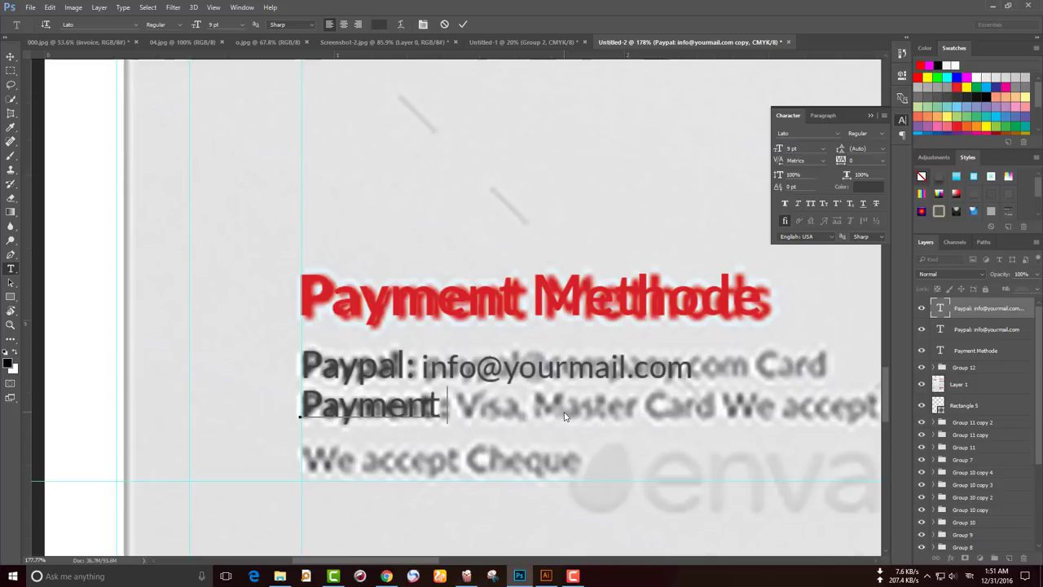
pyautogui.write(':')
pyautogui.write(' Visa ')
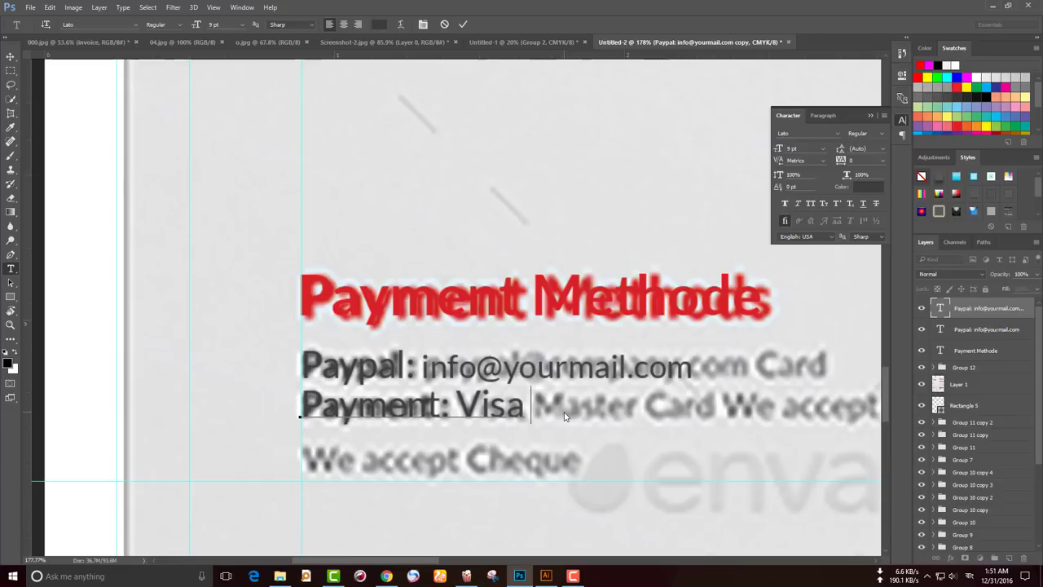
pyautogui.write('Master')
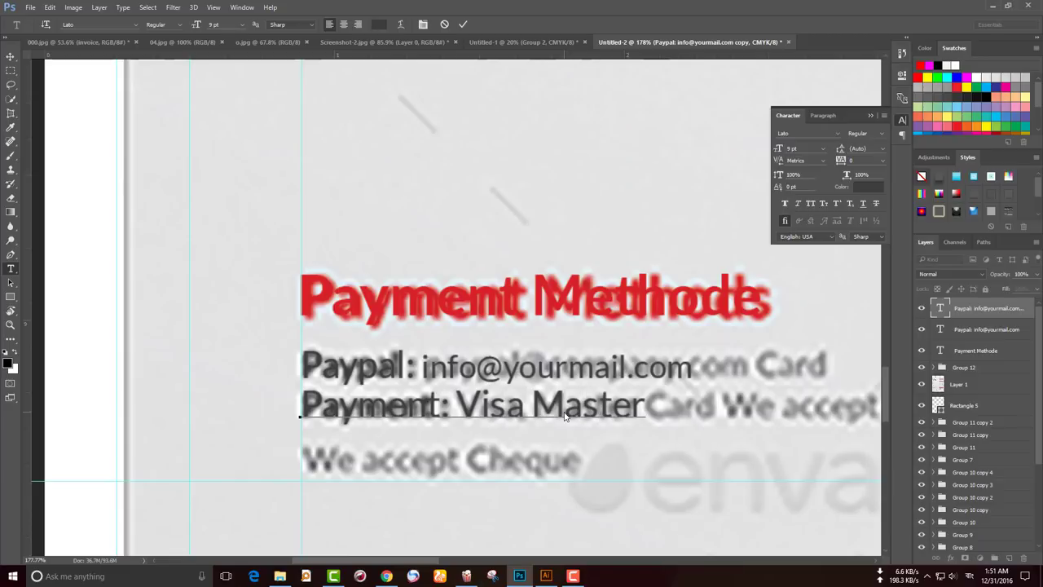
pyautogui.write(' Card')
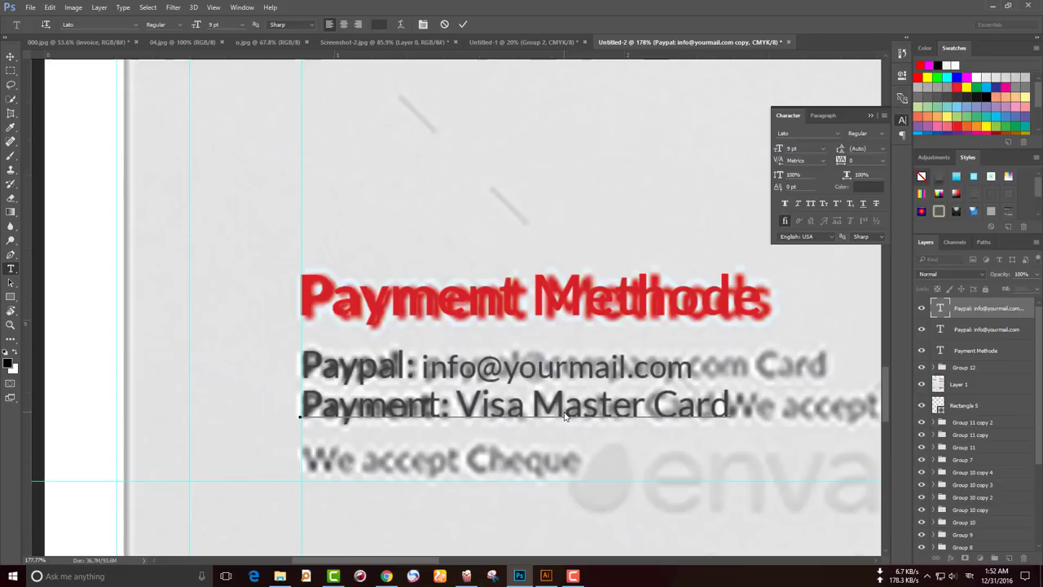
pyautogui.write(' We A')
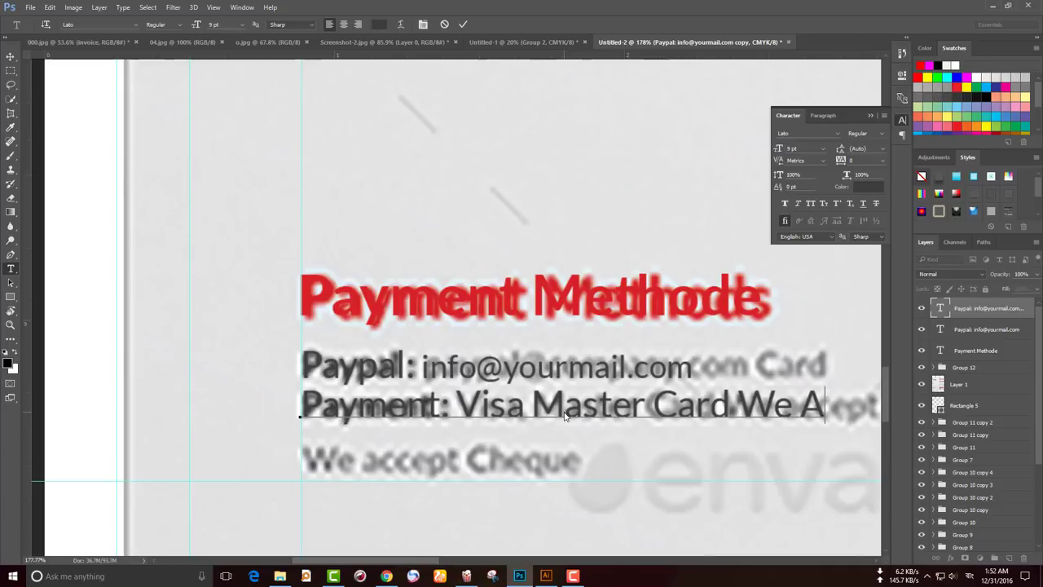
pyautogui.write('ccep')
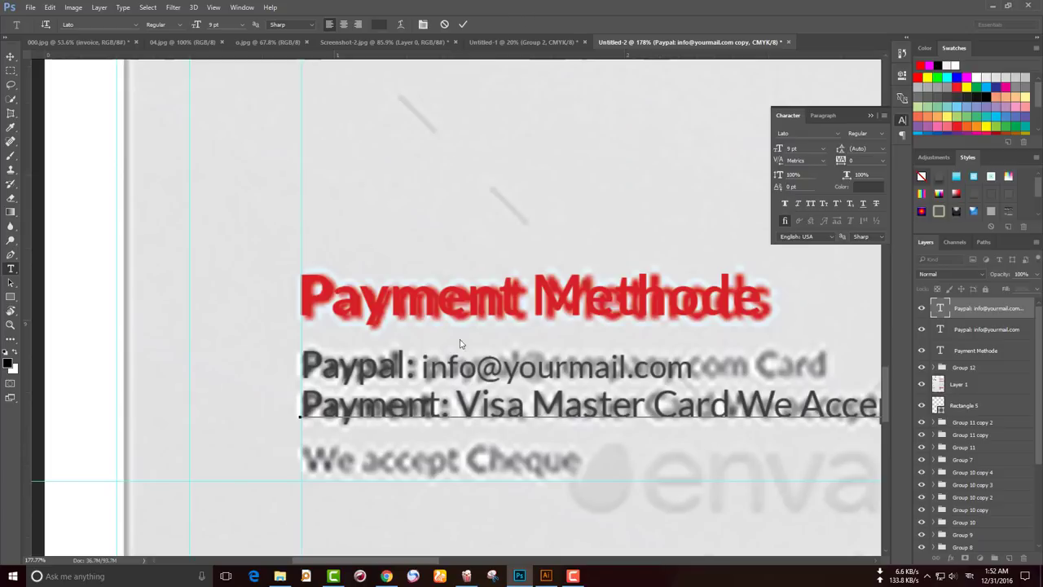
# Resize the 'Visa Master Card We Accept' card list to 8 pt
pyautogui.moveTo(456, 403); pyautogui.dragTo(751, 431)
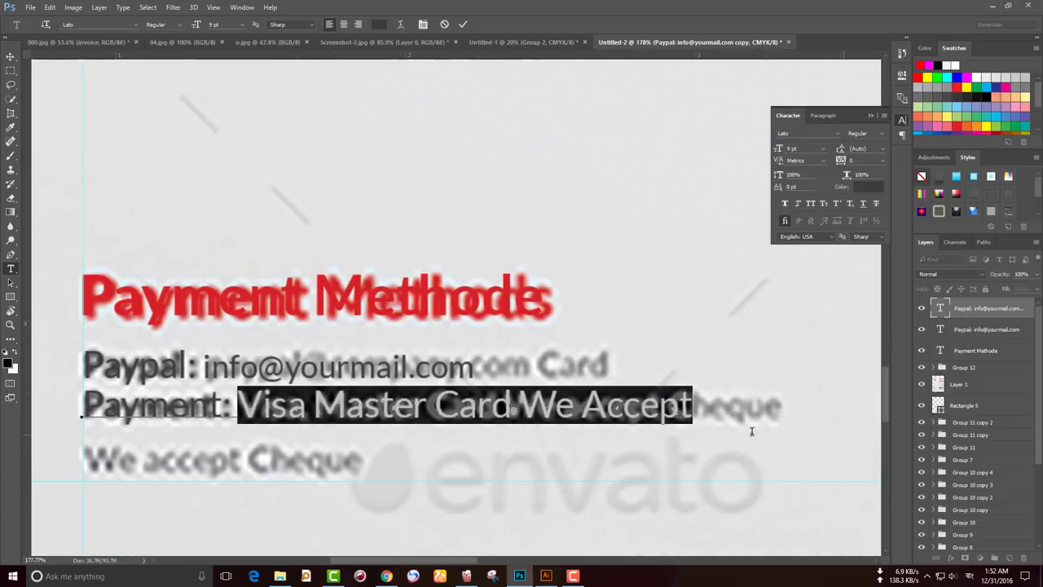
pyautogui.click(808, 147)
pyautogui.write('8')
pyautogui.press('Return')
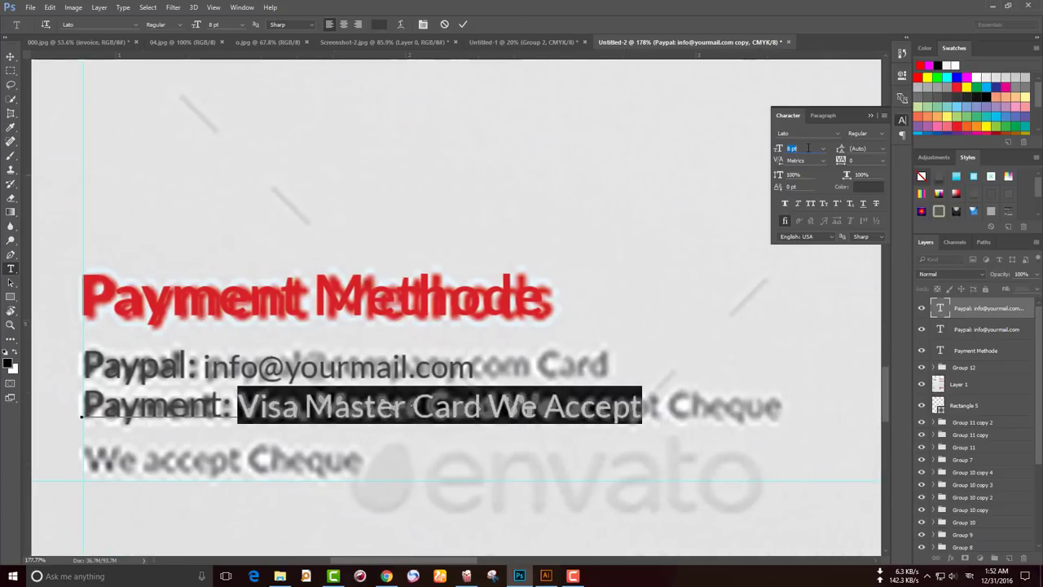
pyautogui.click(464, 24)
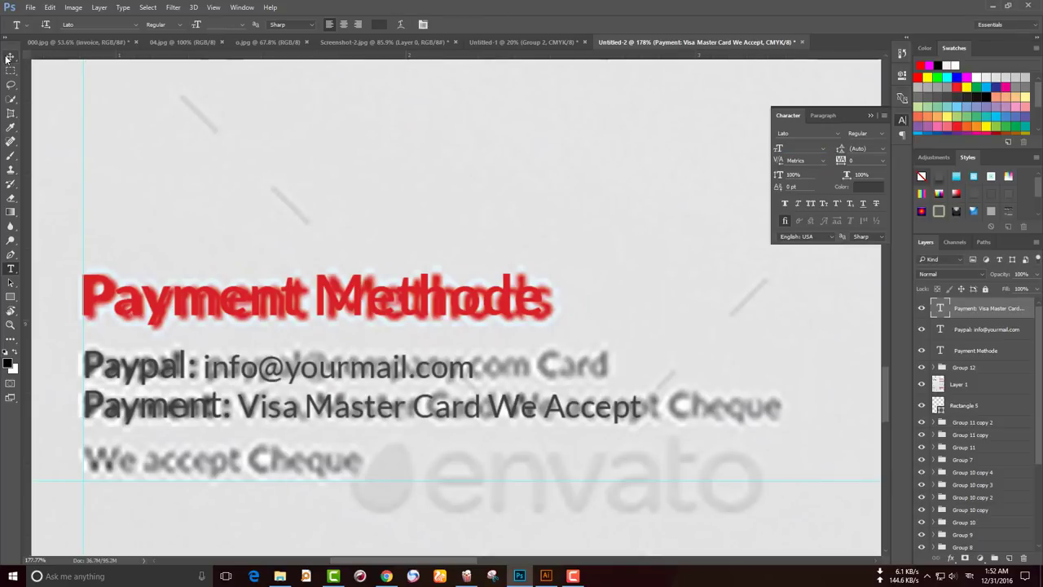
pyautogui.click(10, 56)
# Alt-drag a copy of the Payment line down to a new line
pyautogui.scroll(-5, 554, 326)
pyautogui.scroll(5, 531, 437)
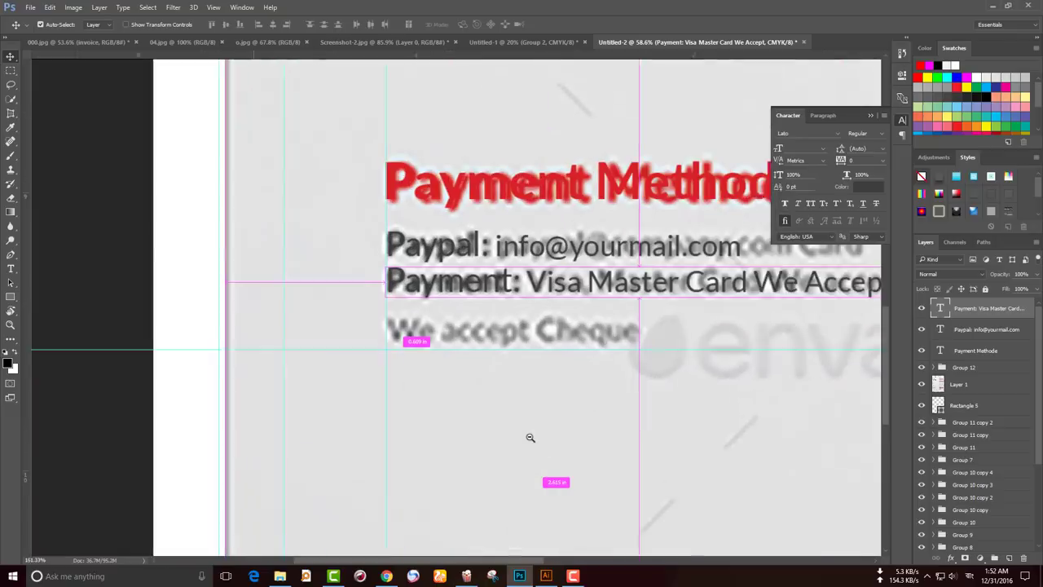
pyautogui.scroll(-2, 529, 438)
pyautogui.scroll(-1, 524, 435)
pyautogui.scroll(-1, 502, 426)
pyautogui.scroll(-1, 498, 423)
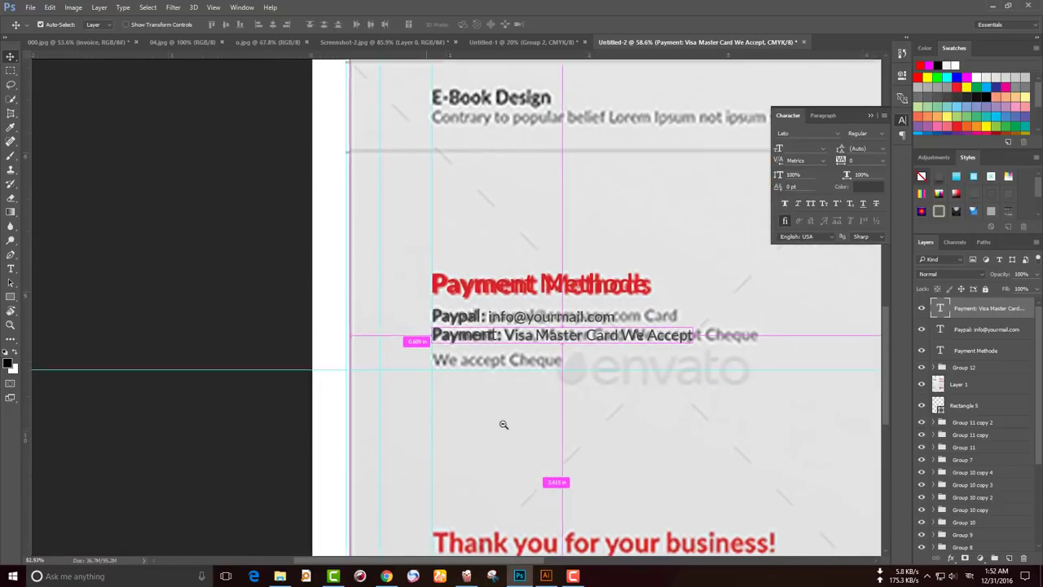
pyautogui.scroll(2, 504, 424)
pyautogui.scroll(-1, 506, 424)
pyautogui.scroll(-1, 503, 420)
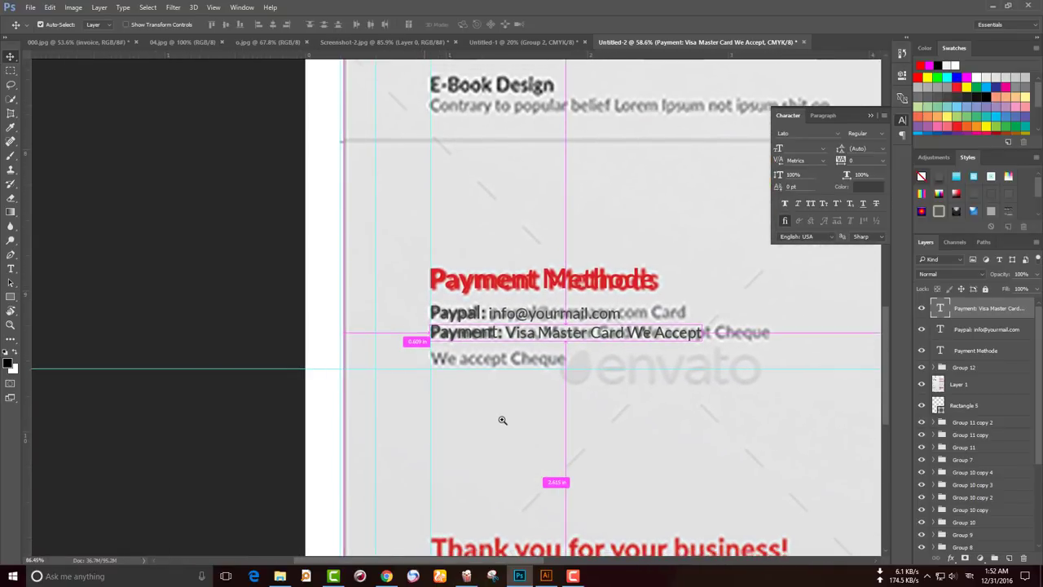
pyautogui.scroll(2, 502, 420)
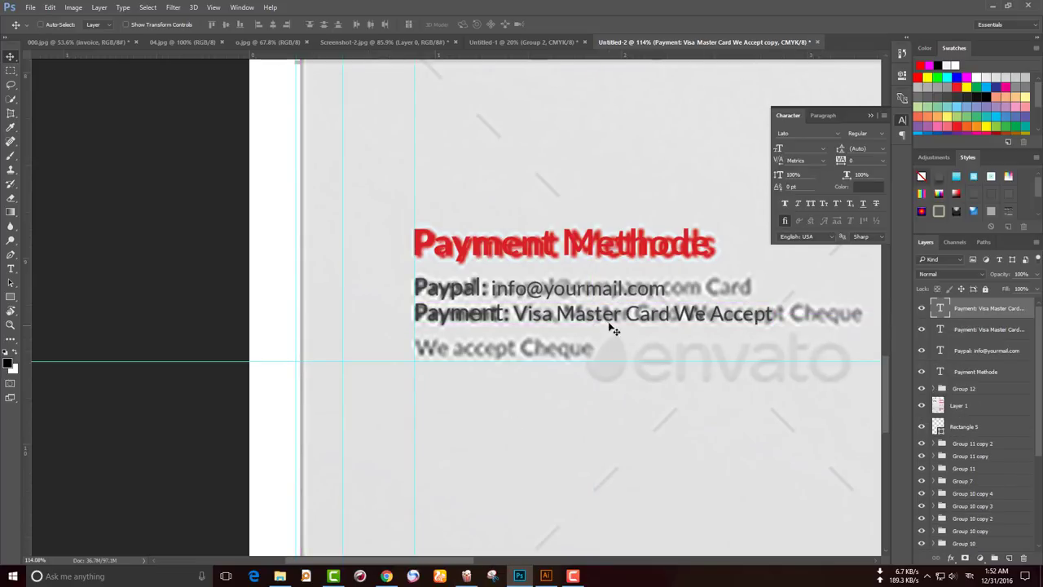
pyautogui.moveTo(610, 328)
pyautogui.mouseDown()
pyautogui.moveTo(600, 371)
pyautogui.moveTo(587, 375)
pyautogui.mouseUp()
# Replace the copy's text with 'We Accept Choice'
pyautogui.press('t')
pyautogui.click(563, 350)
pyautogui.hotkey('ctrl', 'a')
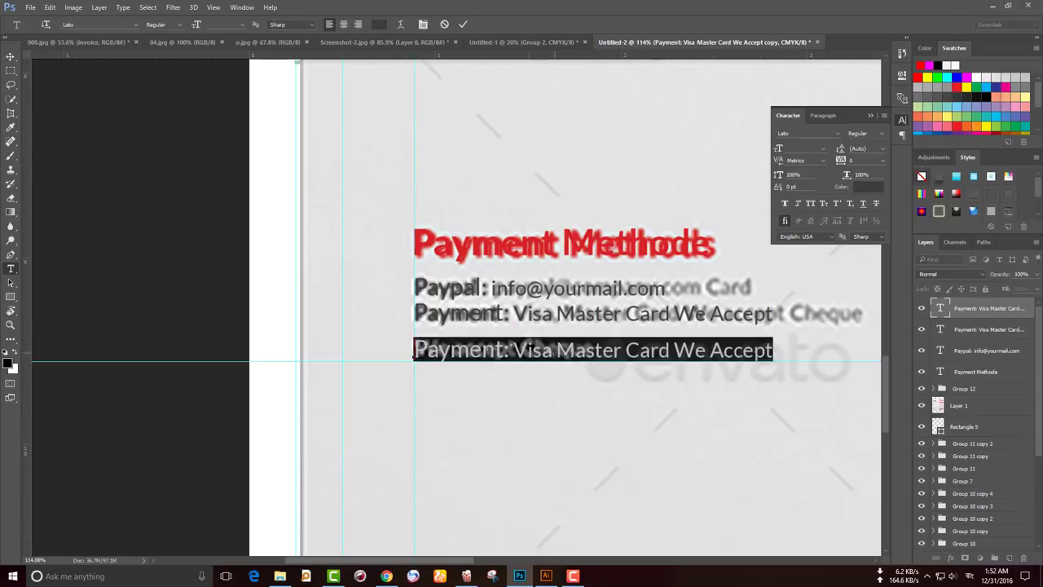
pyautogui.press('BackSpace')
pyautogui.write('We ')
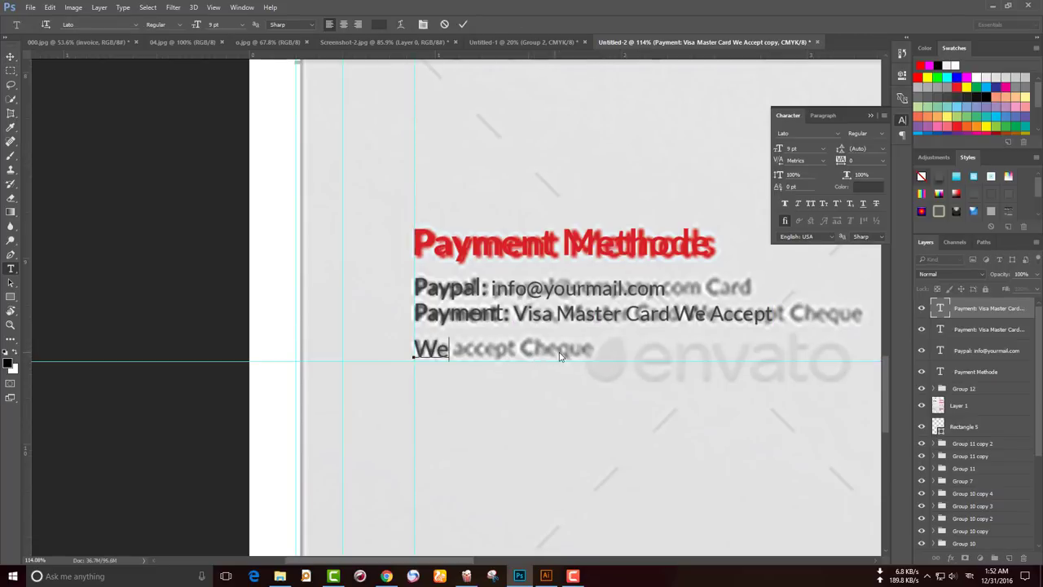
pyautogui.write('Acce')
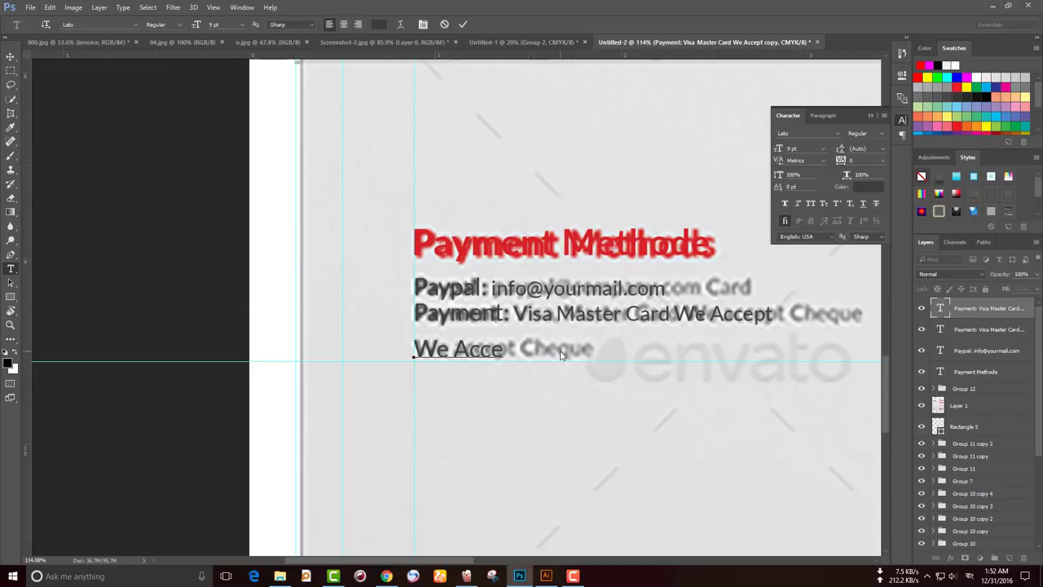
pyautogui.write('pt')
pyautogui.write(' Ch')
pyautogui.write('oice')
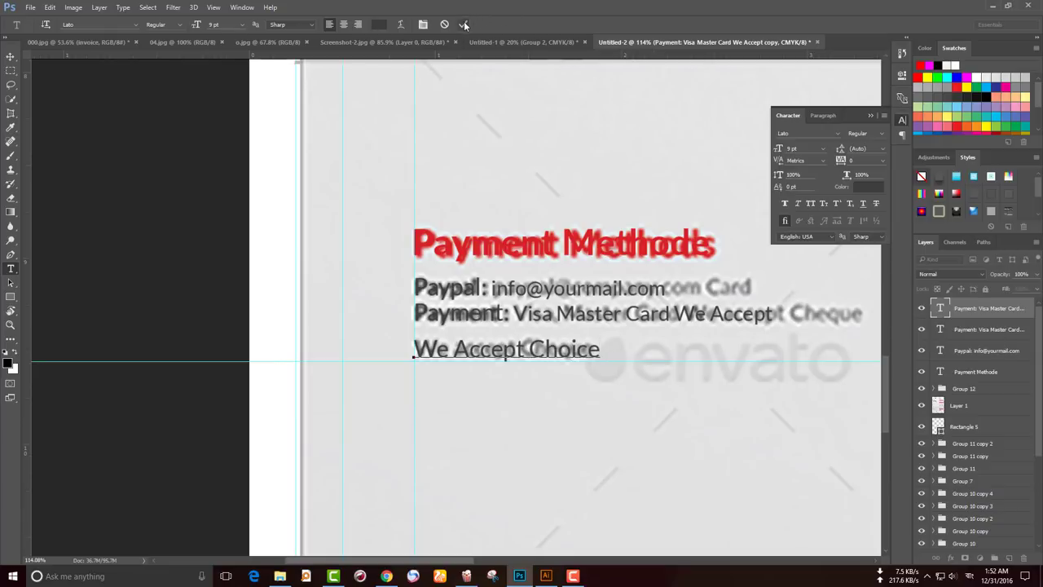
pyautogui.click(463, 24)
pyautogui.click(11, 56)
pyautogui.moveTo(545, 408); pyautogui.dragTo(566, 431)
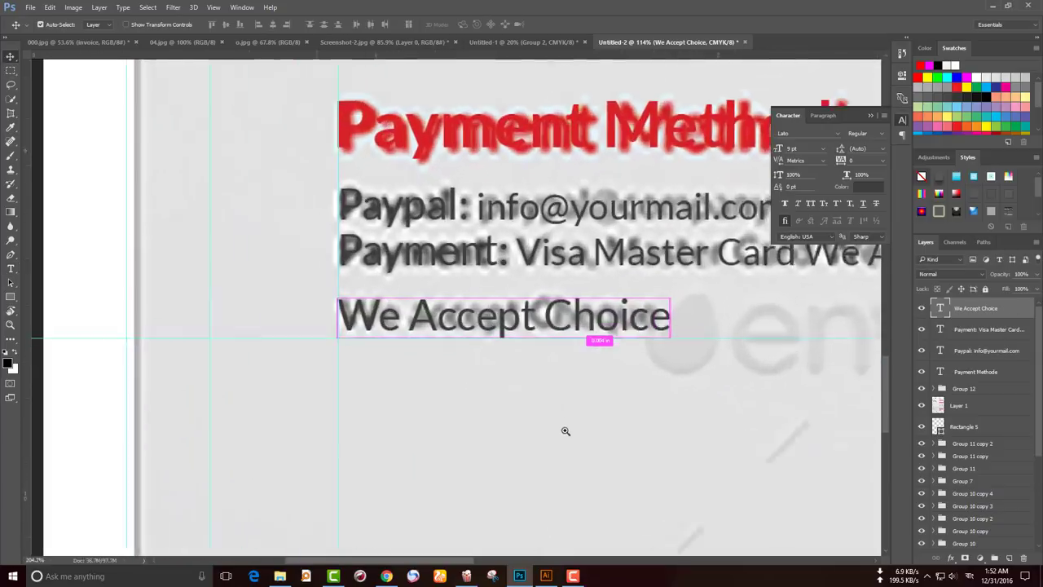
pyautogui.moveTo(513, 362); pyautogui.dragTo(454, 361)
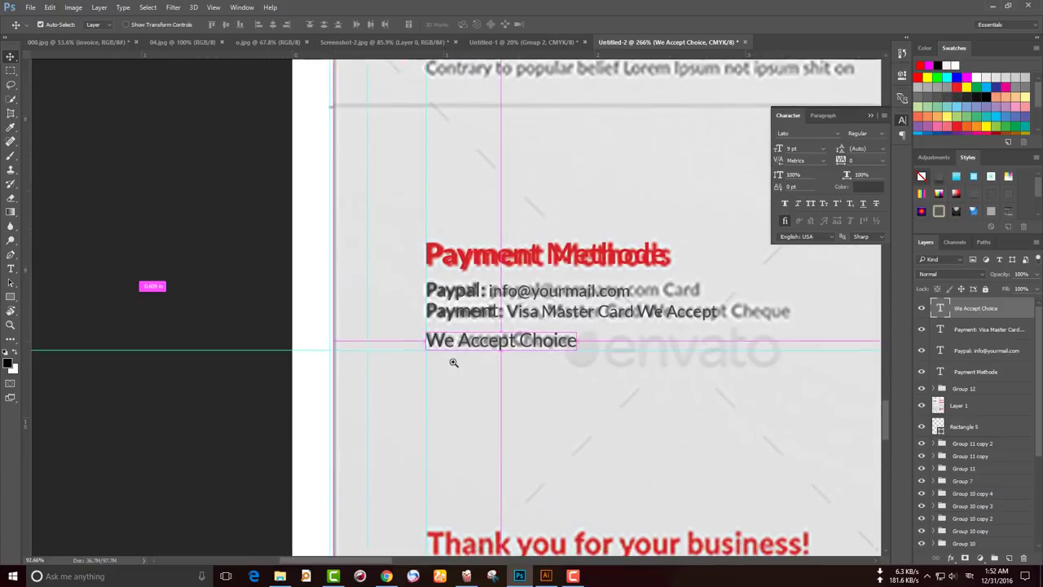
pyautogui.click(983, 331)
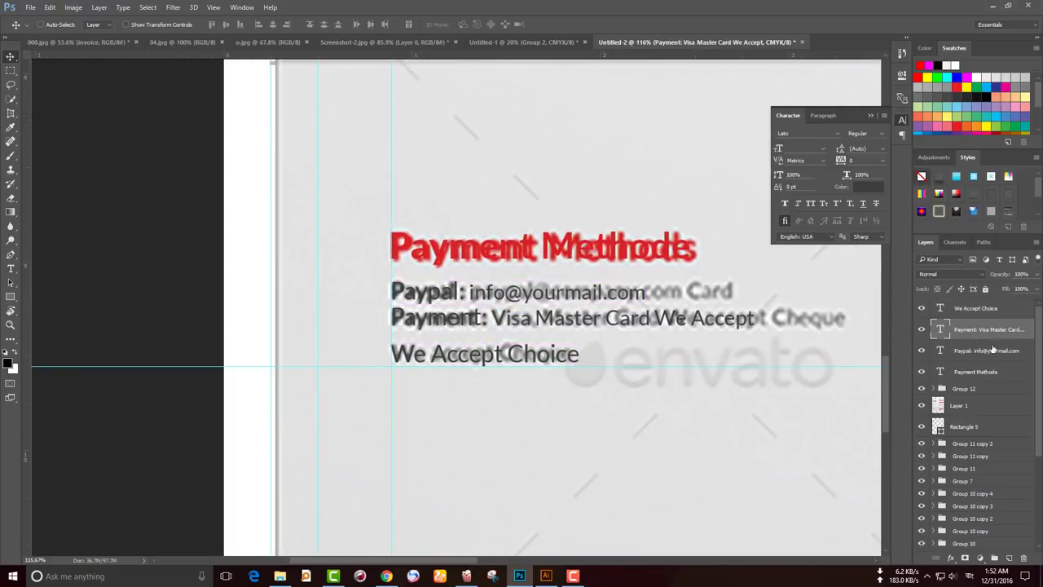
pyautogui.click(983, 309)
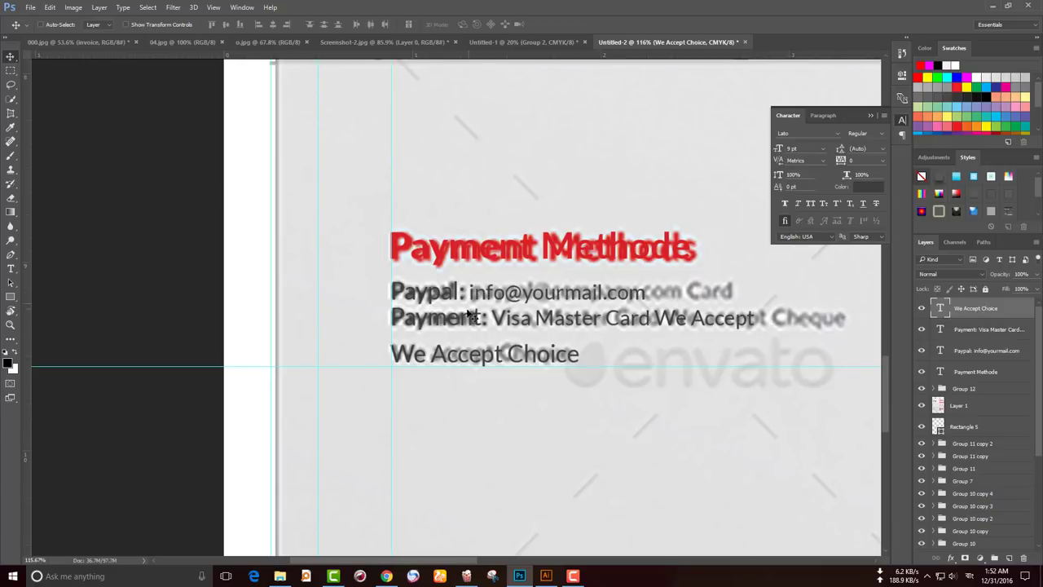
pyautogui.scroll(-5, 384, 364)
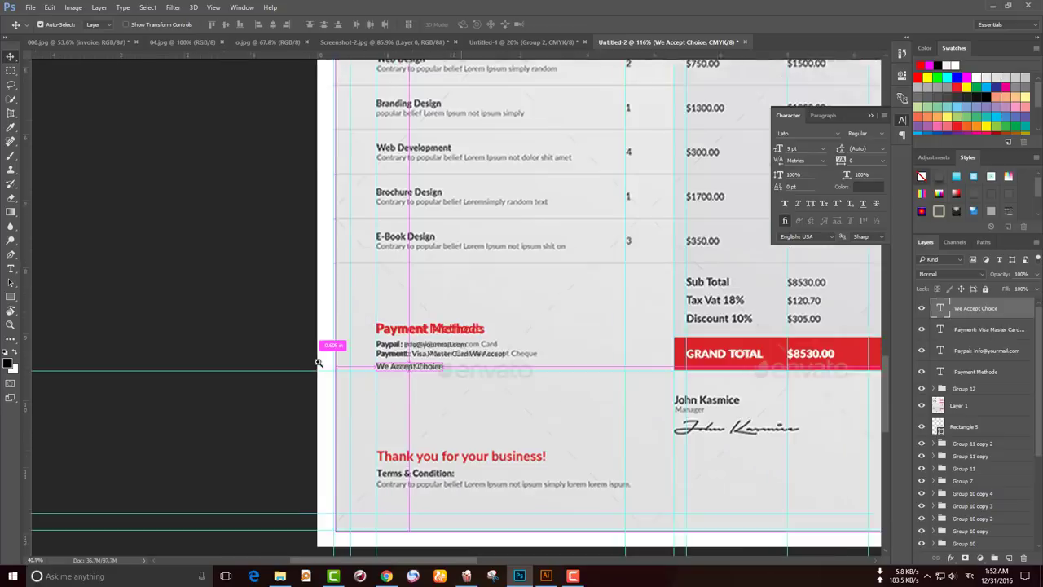
pyautogui.scroll(2, 418, 366)
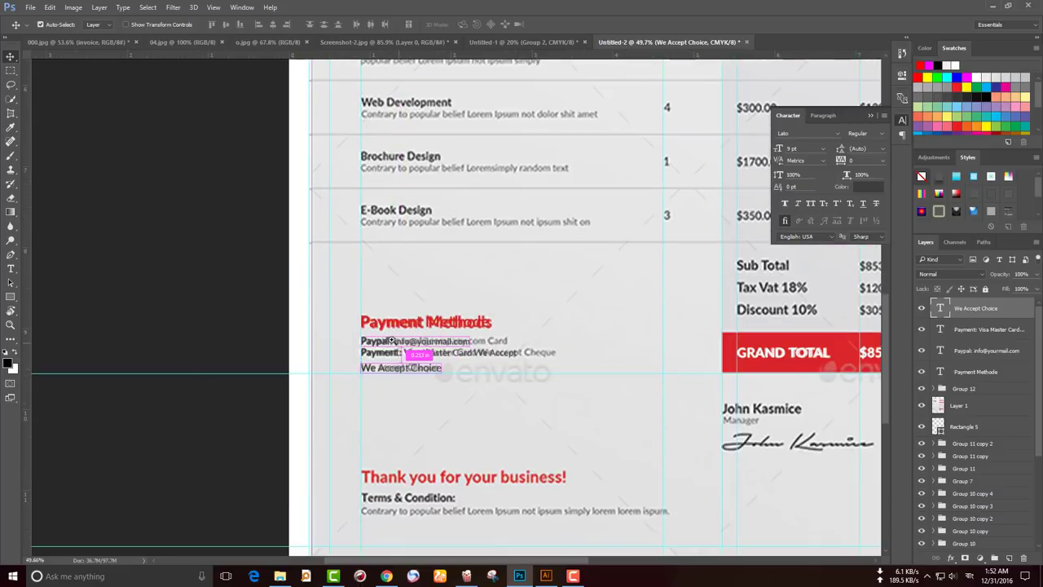
pyautogui.scroll(1, 428, 366)
pyautogui.scroll(2, 416, 359)
pyautogui.scroll(1, 418, 353)
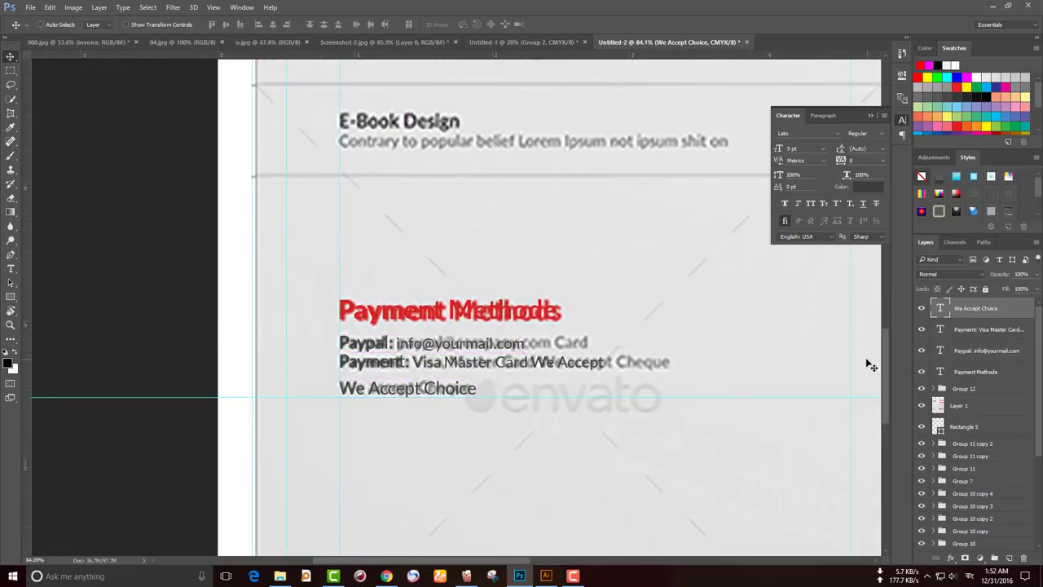
pyautogui.keyDown('shift'); pyautogui.click(1003, 374); pyautogui.keyUp('shift')
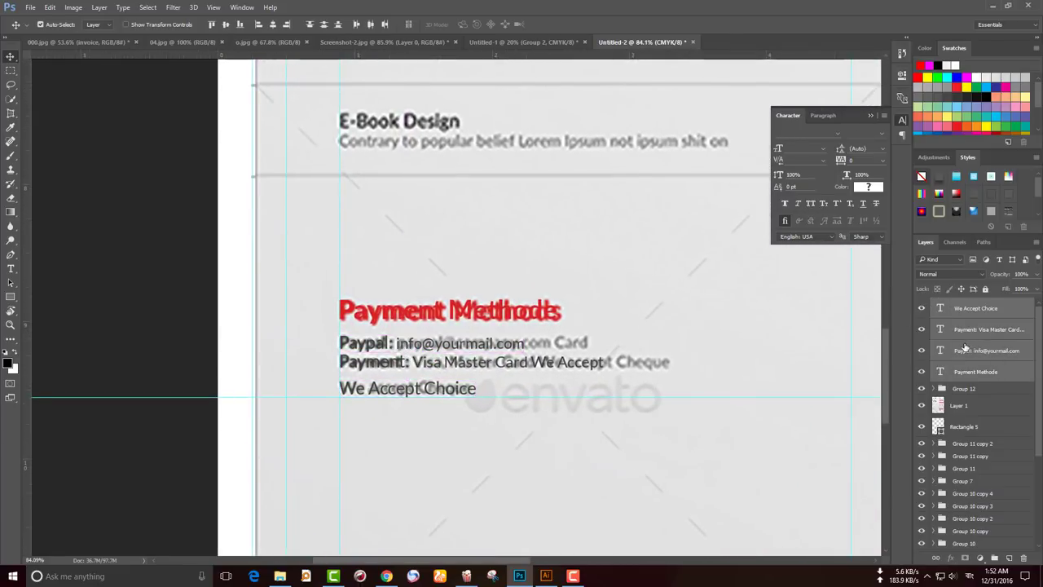
pyautogui.hotkey('ctrl', 'g')
pyautogui.click(934, 304)
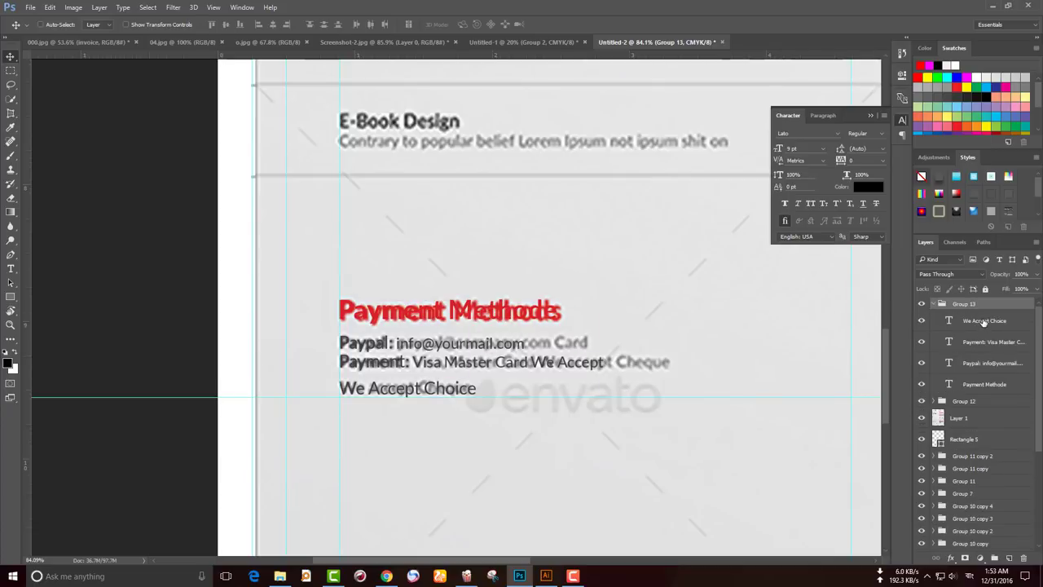
pyautogui.click(985, 320)
pyautogui.keyDown('shift'); pyautogui.click(990, 384); pyautogui.keyUp('shift')
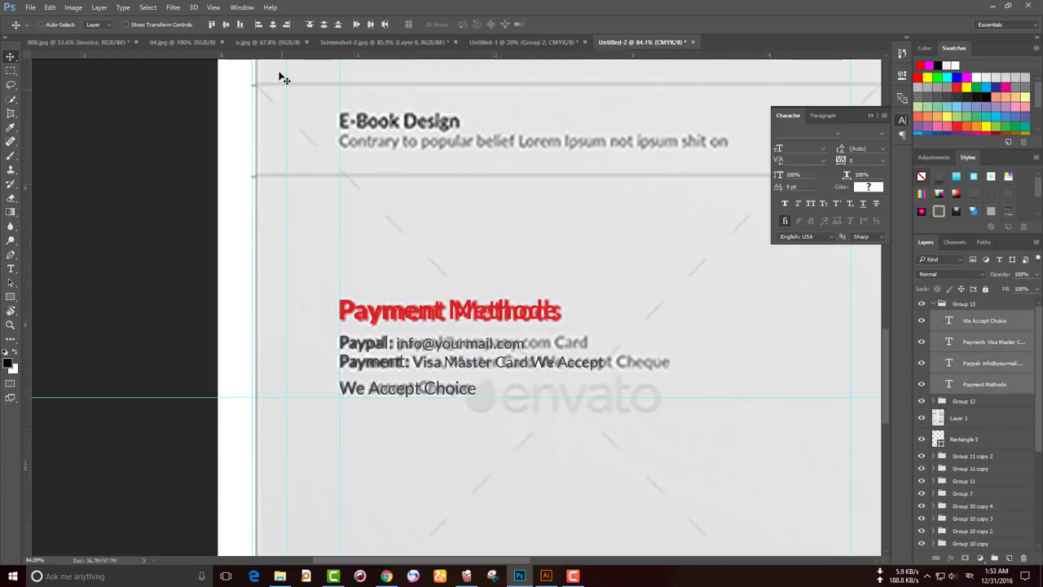
pyautogui.click(258, 24)
pyautogui.moveTo(344, 372); pyautogui.dragTo(431, 407)
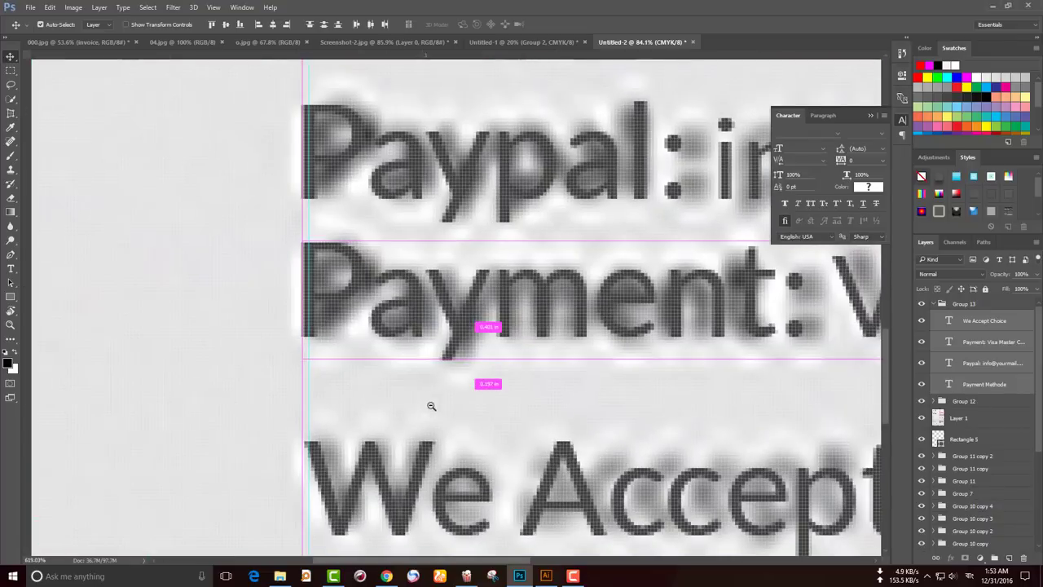
pyautogui.scroll(-5, 454, 394)
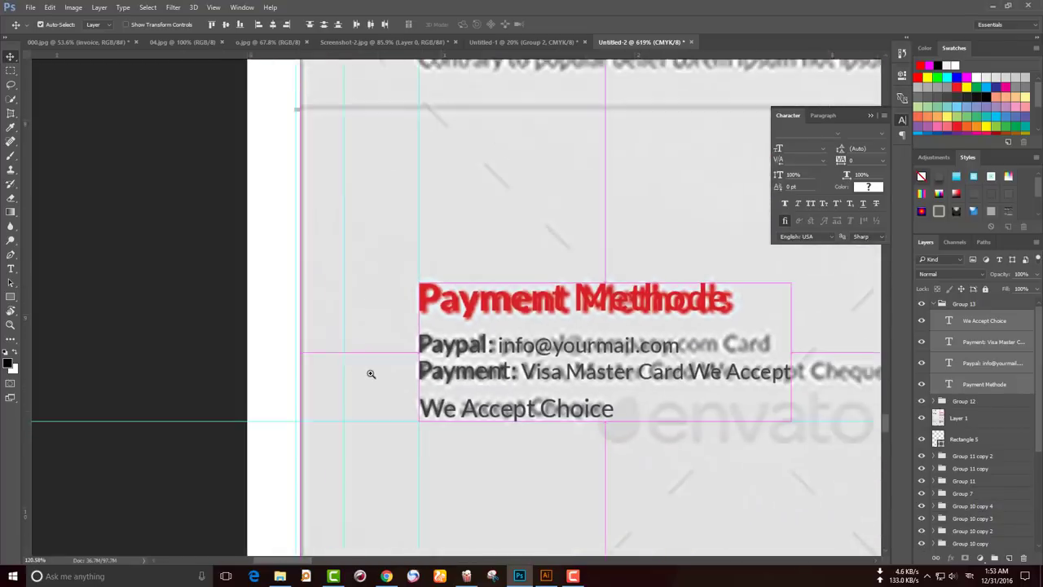
pyautogui.scroll(-2, 456, 373)
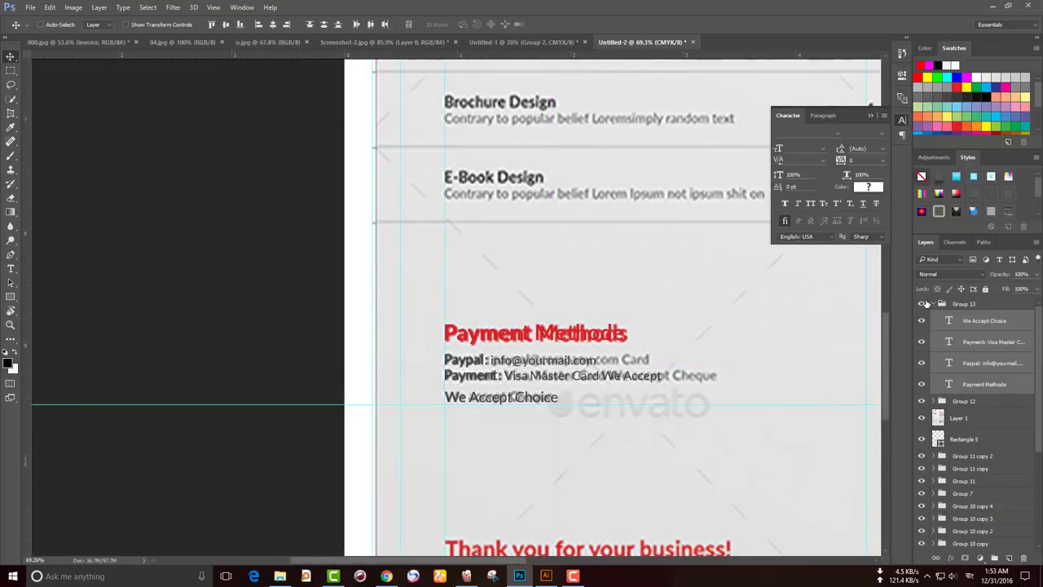
pyautogui.click(935, 303)
pyautogui.scroll(-5, 643, 400)
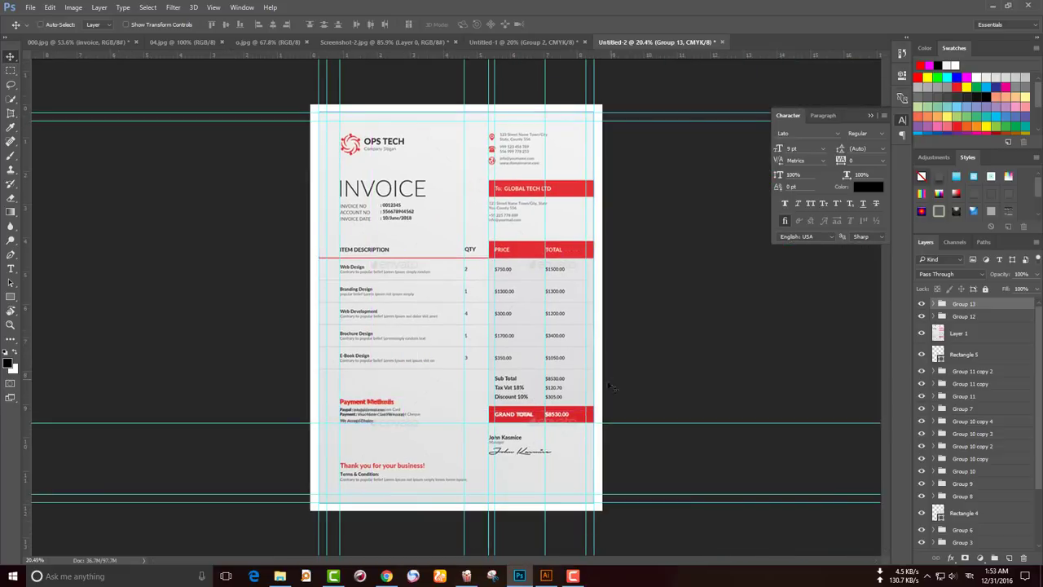
pyautogui.scroll(4, 376, 476)
pyautogui.scroll(-2, 470, 304)
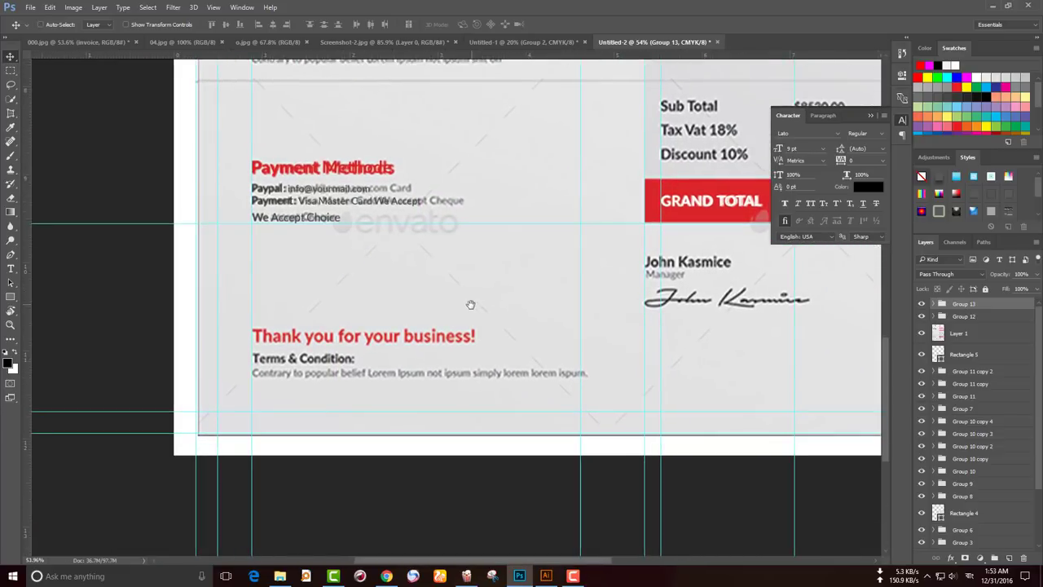
pyautogui.scroll(-2, 413, 352)
pyautogui.click(574, 577)
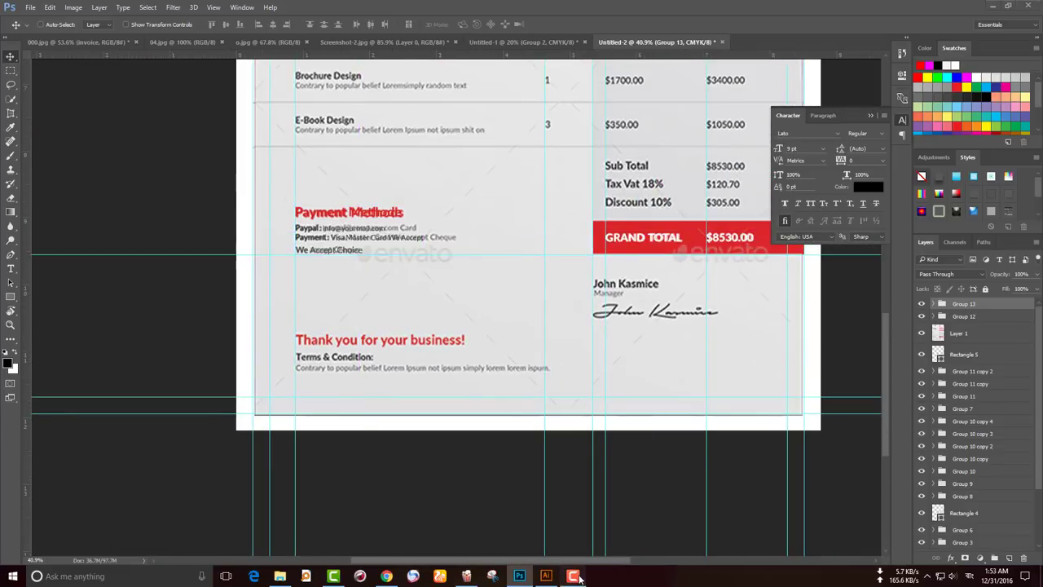
# Add a new text layer at the template's thank-you line reading 'Thank you for your Business!'
pyautogui.scroll(2, 405, 350)
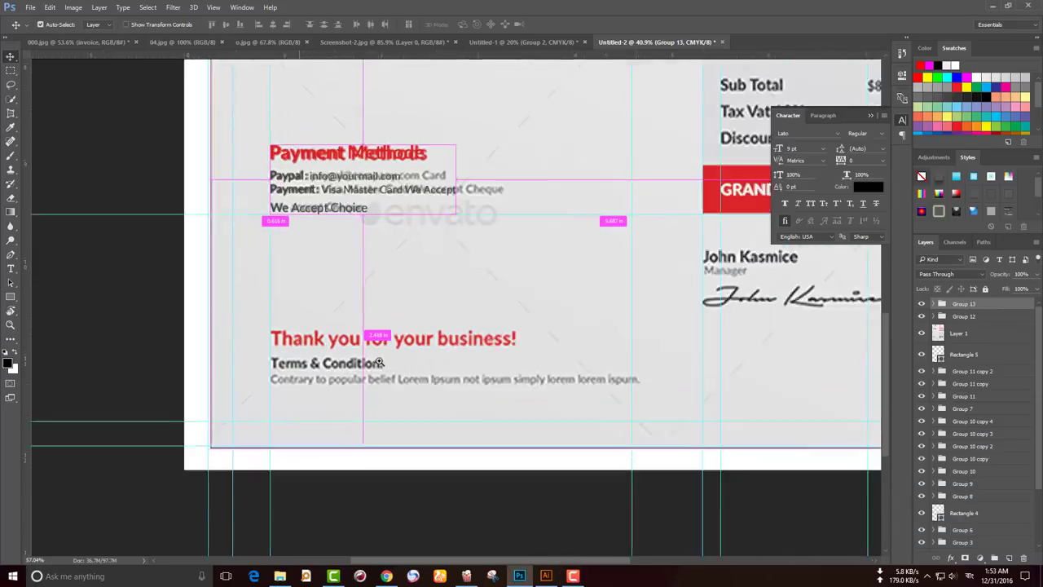
pyautogui.scroll(1, 489, 355)
pyautogui.scroll(-2, 426, 360)
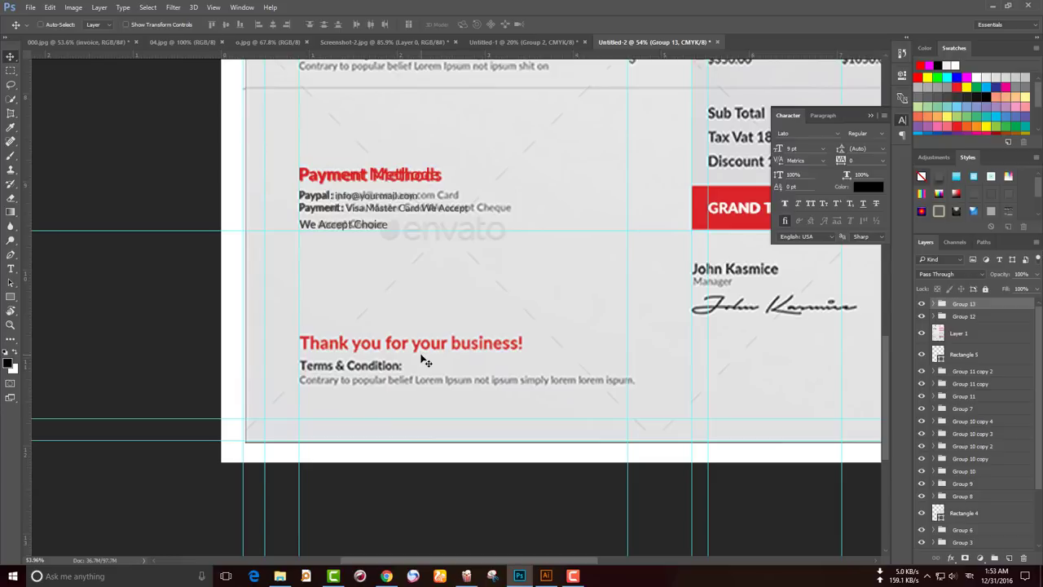
pyautogui.press('t')
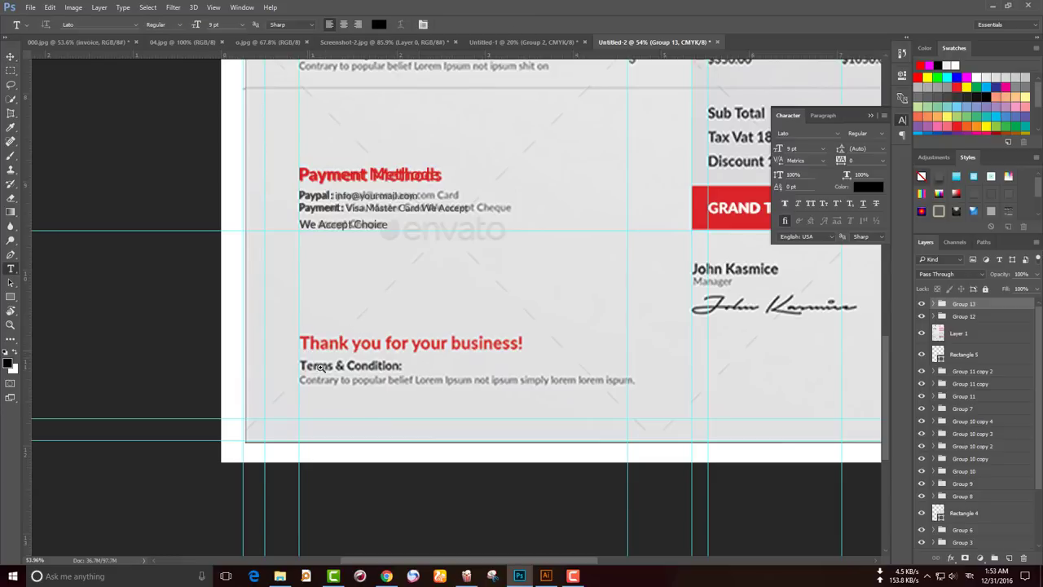
pyautogui.scroll(2, 337, 377)
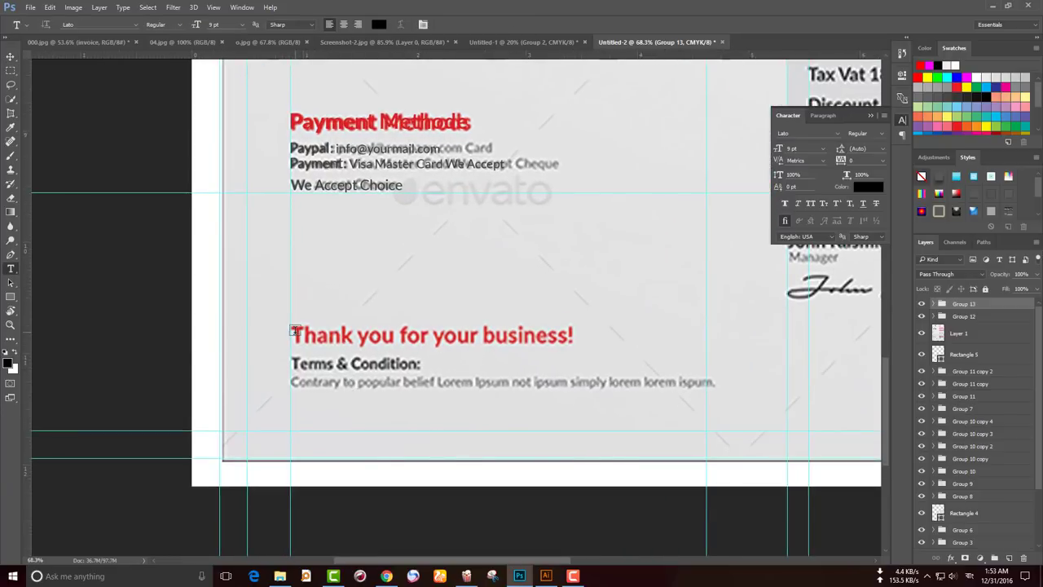
pyautogui.click(295, 331)
pyautogui.write('Thank')
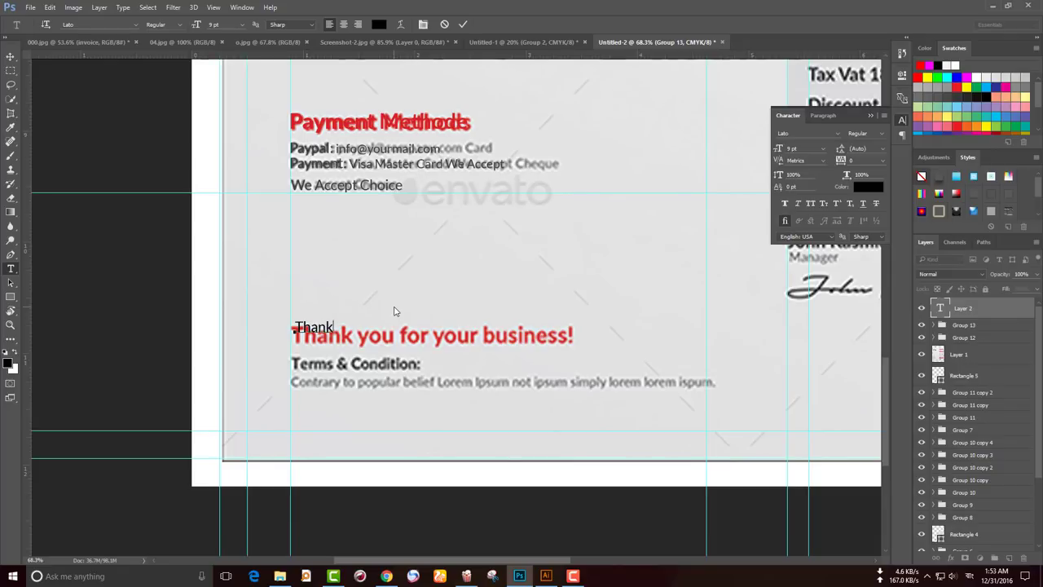
pyautogui.write(' for your')
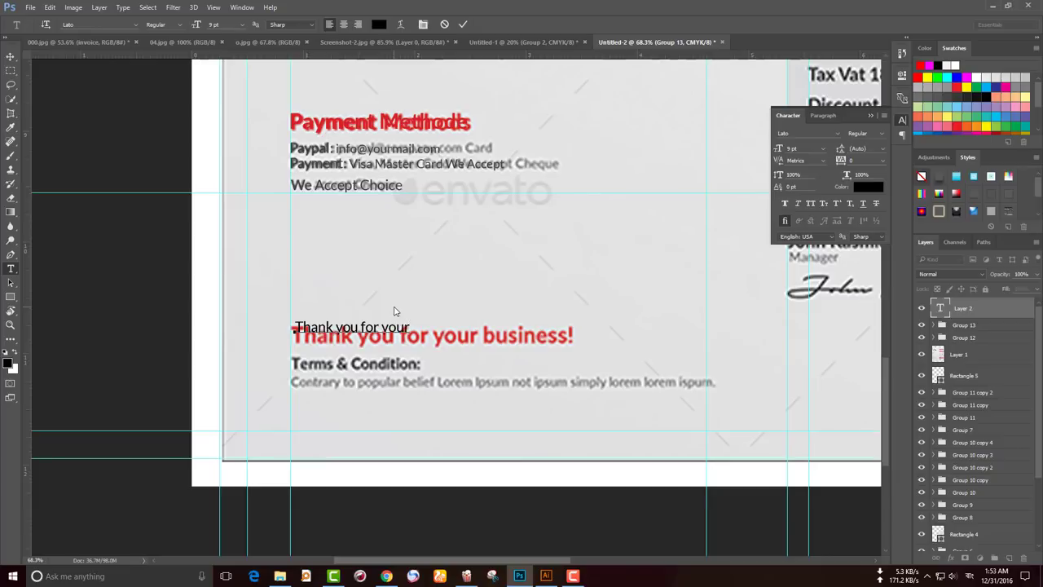
pyautogui.write('ss')
pyautogui.write('!')
# Style the thank-you text 14 pt Bold in red sampled from the Payment Methods heading
pyautogui.hotkey('ctrl', 'a')
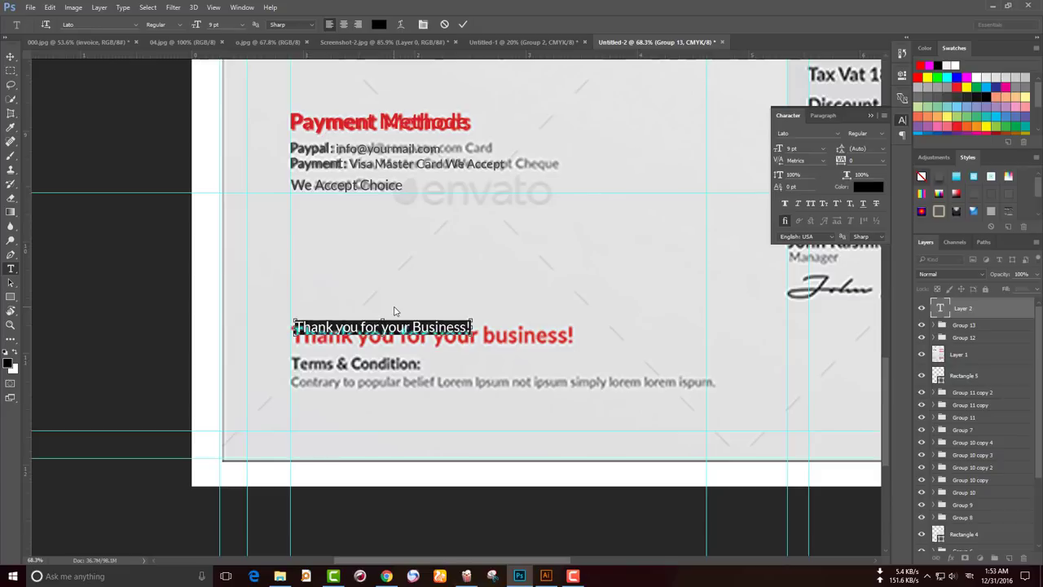
pyautogui.click(795, 148)
pyautogui.write('12')
pyautogui.press('Return')
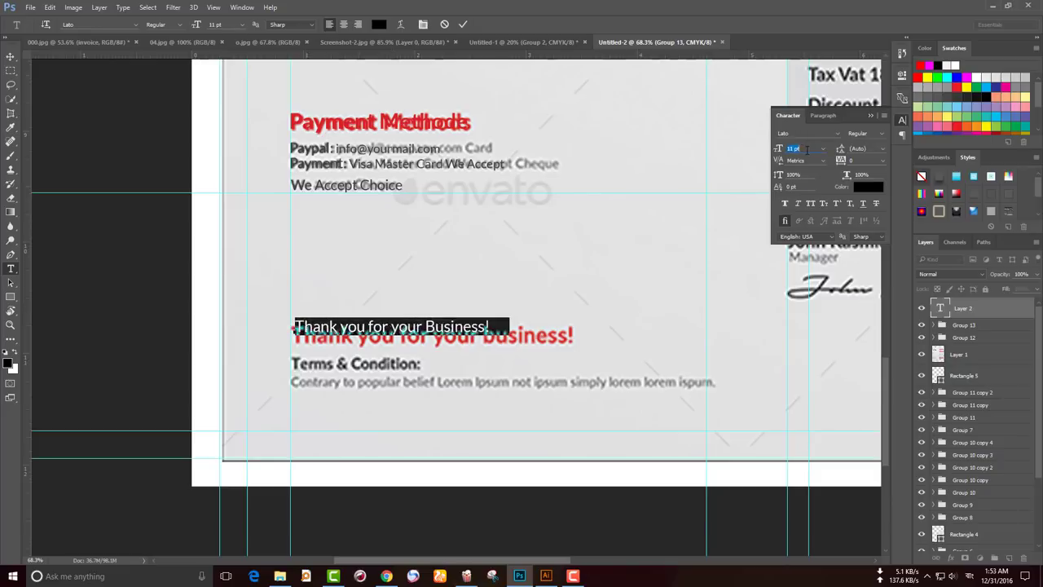
pyautogui.press('Up')
pyautogui.press('Up')
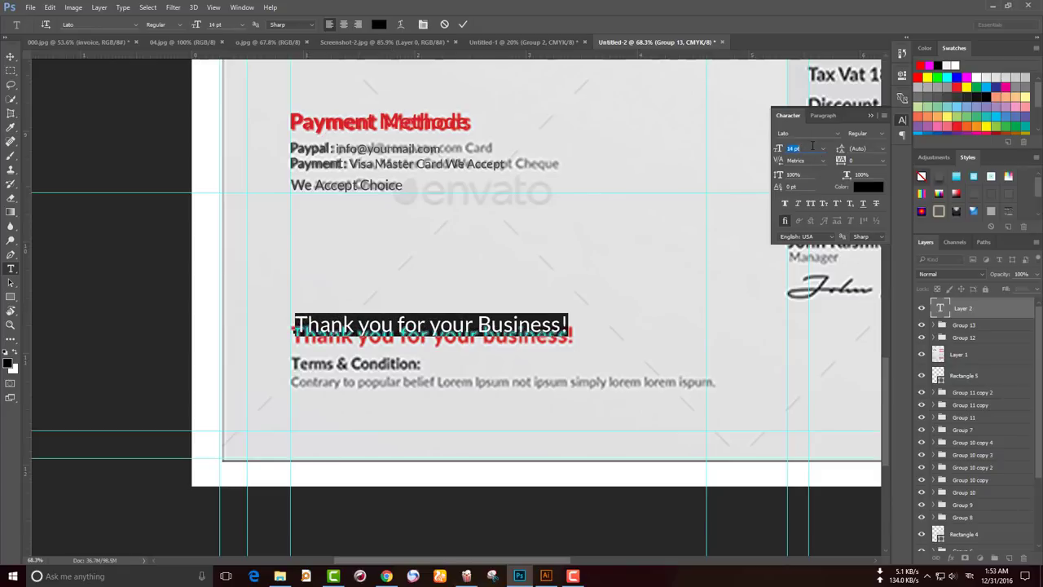
pyautogui.click(880, 133)
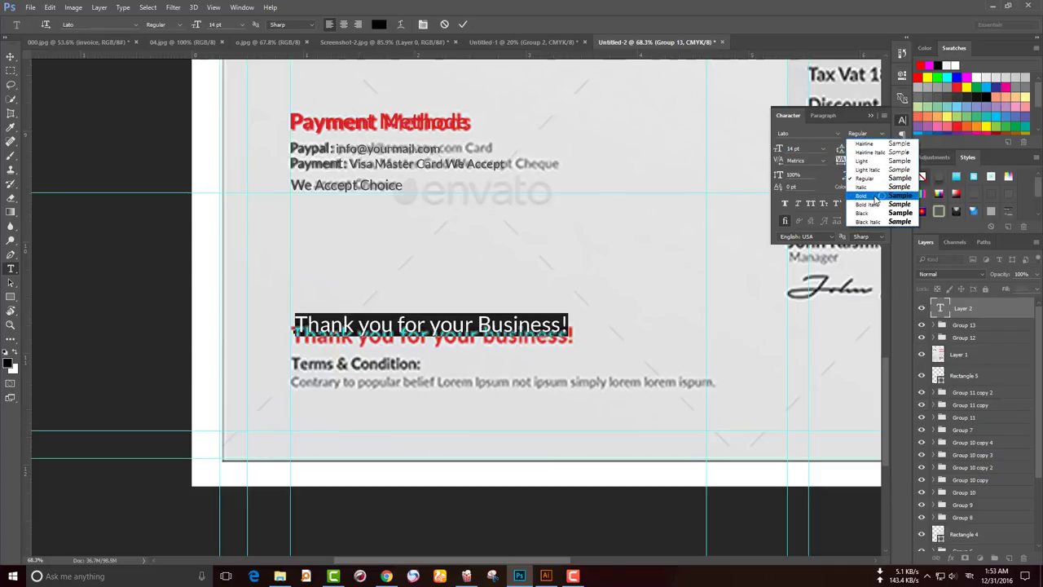
pyautogui.click(851, 202)
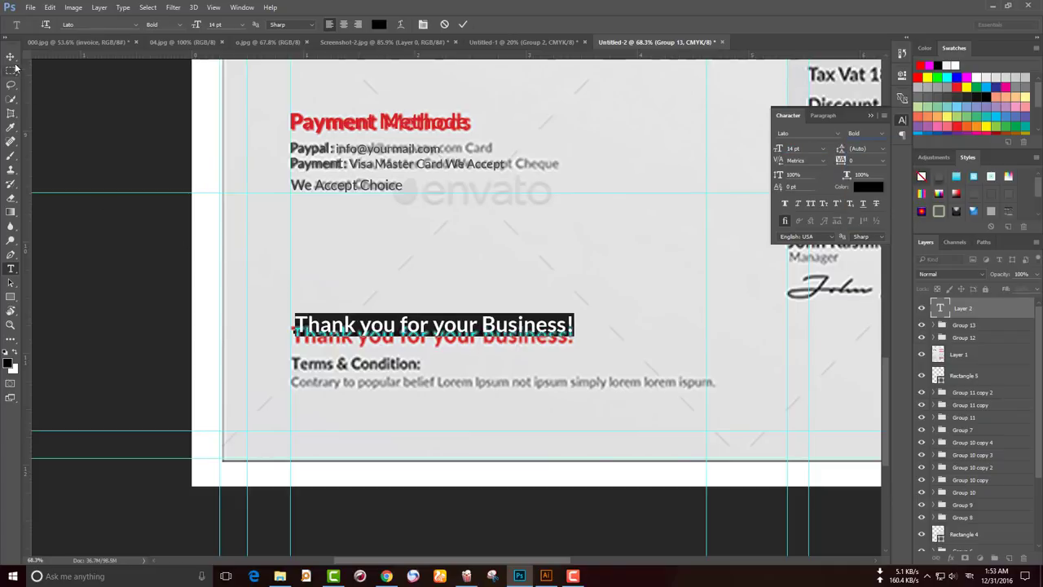
pyautogui.click(866, 189)
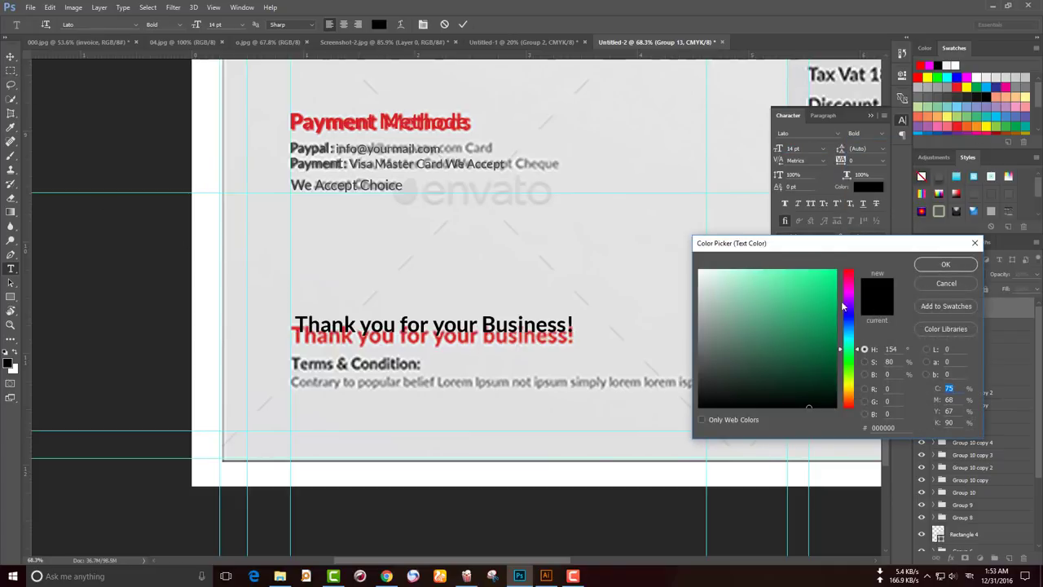
pyautogui.click(303, 117)
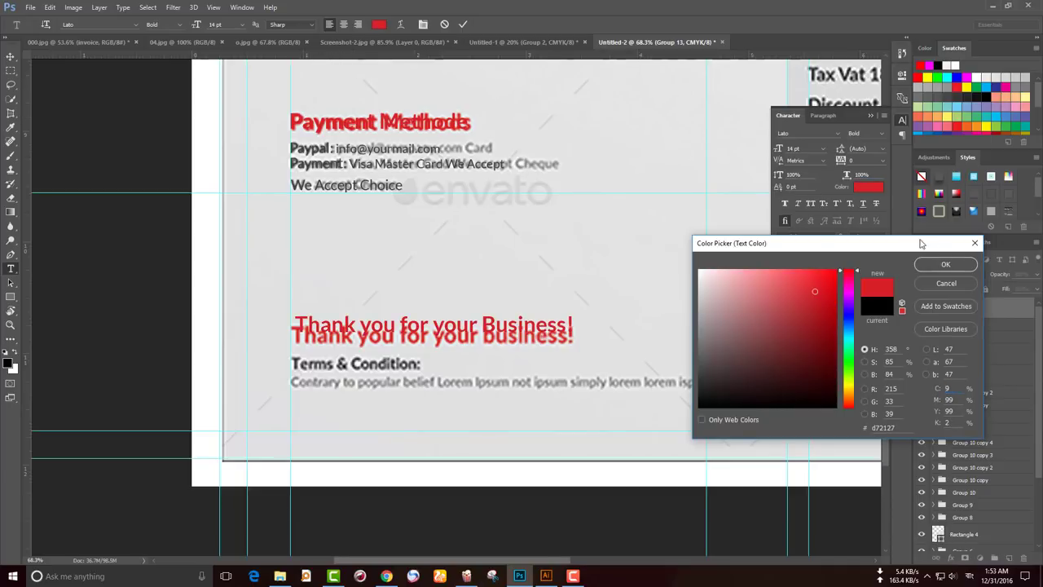
pyautogui.click(945, 264)
pyautogui.click(11, 56)
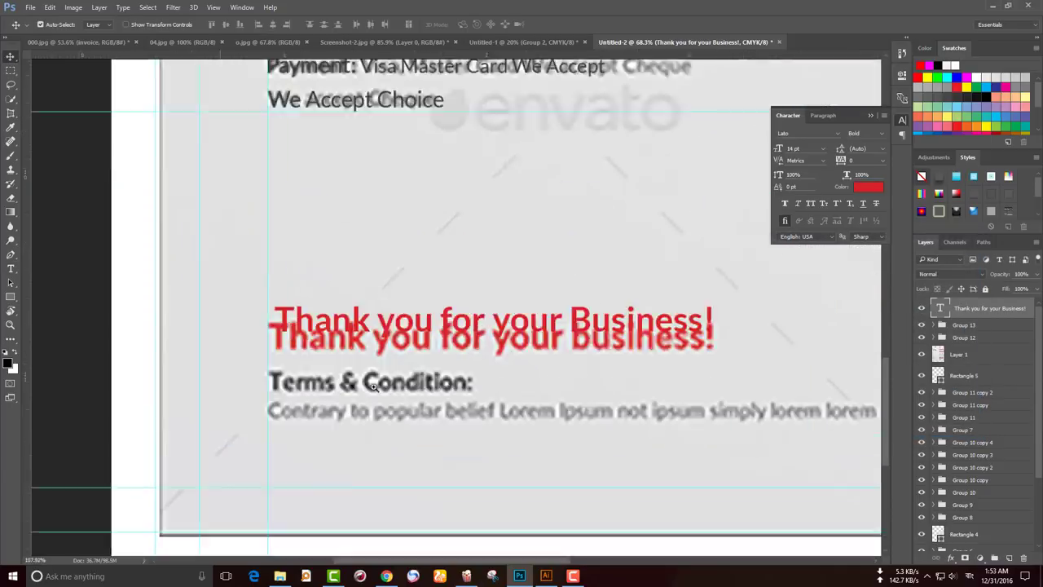
# Nudge the red thank-you line onto the original thank-you text
pyautogui.scroll(5, 334, 321)
pyautogui.moveTo(382, 352); pyautogui.dragTo(391, 357)
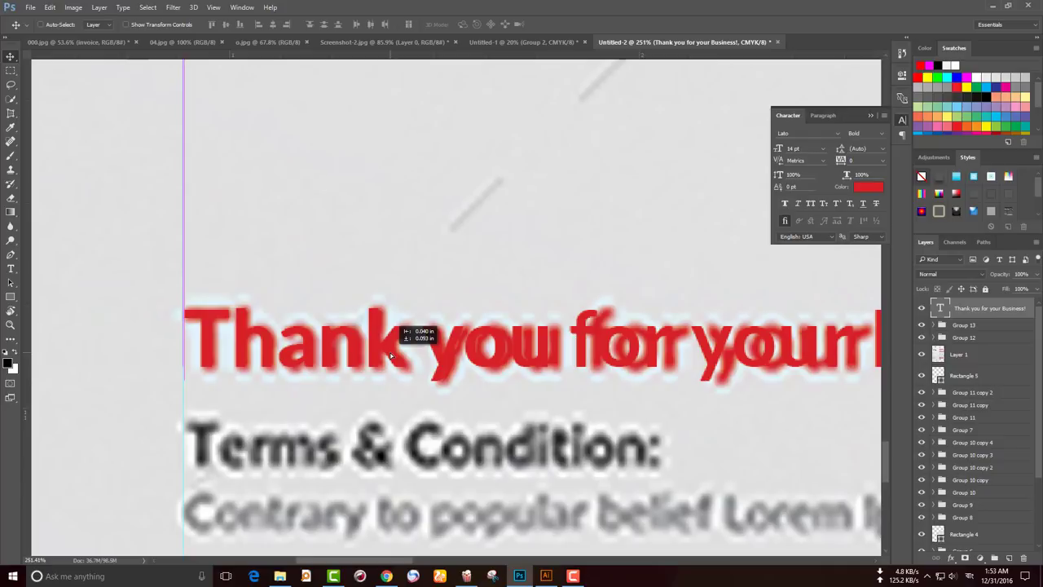
pyautogui.scroll(-5, 368, 299)
pyautogui.scroll(1, 380, 298)
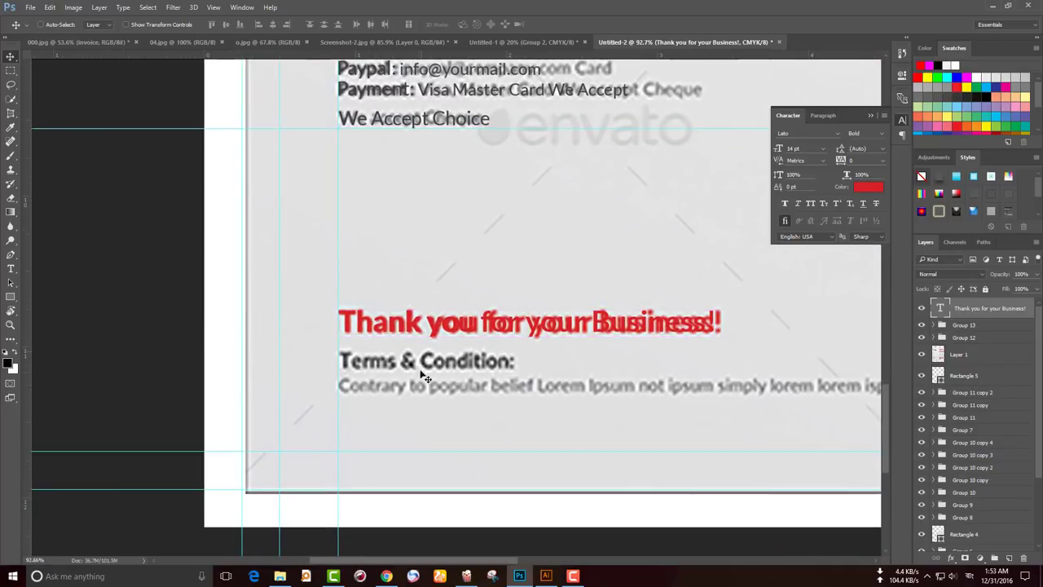
pyautogui.scroll(1, 423, 377)
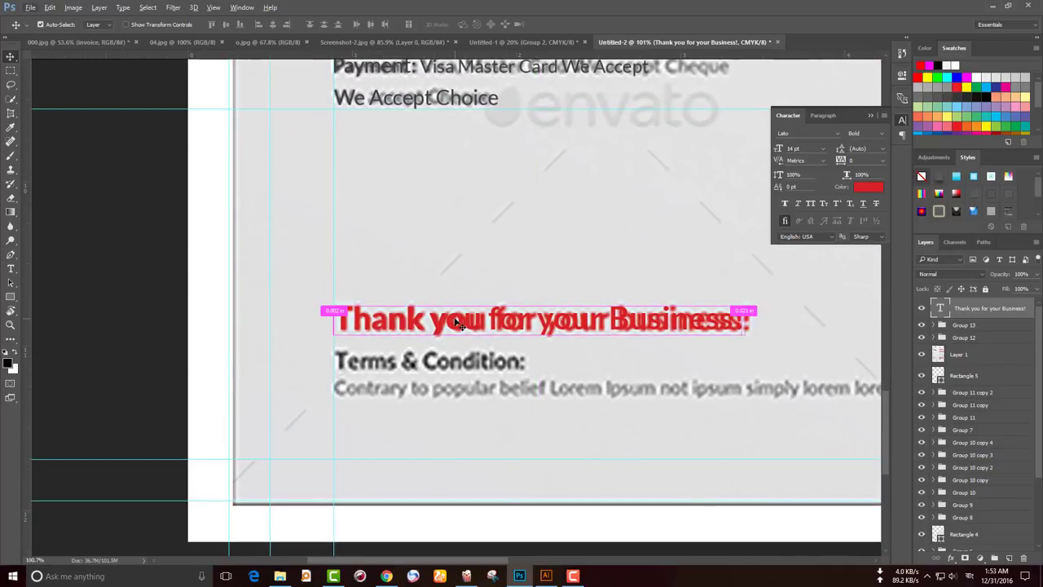
# Duplicate the thank-you layer onto the Terms heading and retype it as 'Terms & Condition'
pyautogui.hotkey('ctrl', 'j')
pyautogui.moveTo(460, 324); pyautogui.dragTo(460, 367)
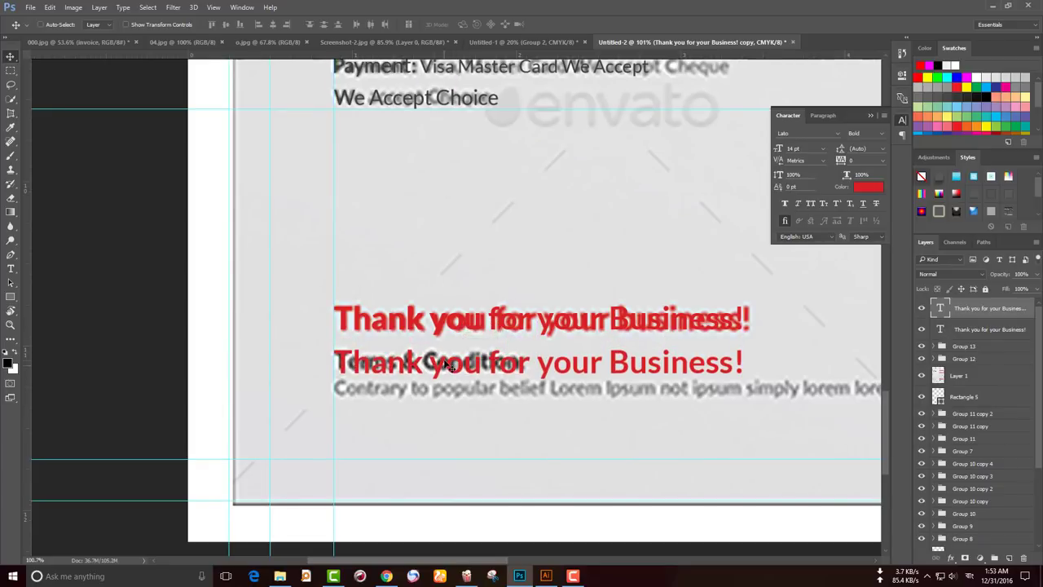
pyautogui.press('t')
pyautogui.click(446, 361)
pyautogui.hotkey('ctrl', 'a')
pyautogui.moveTo(745, 367); pyautogui.dragTo(245, 376)
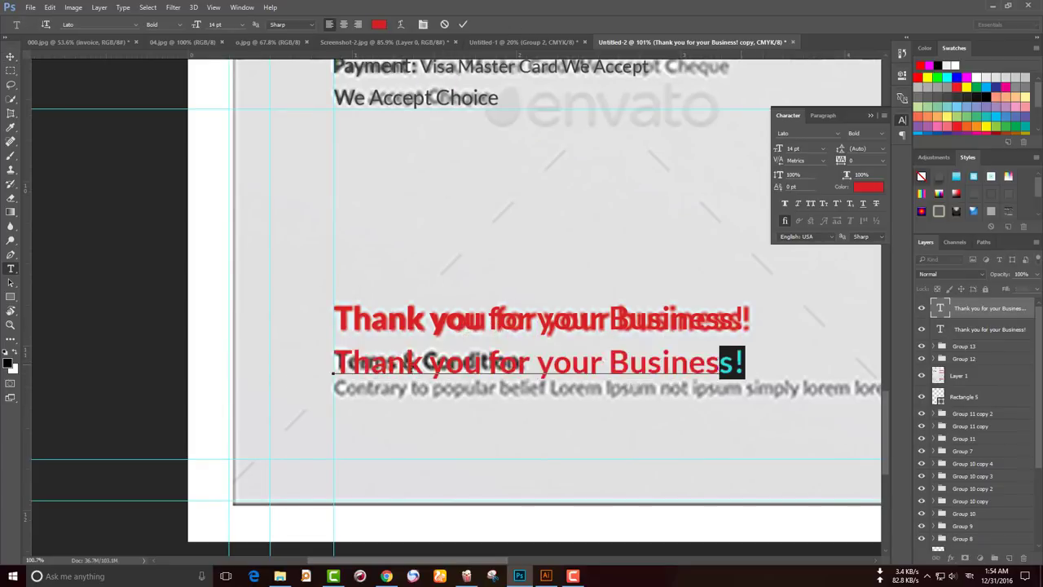
pyautogui.press('BackSpace')
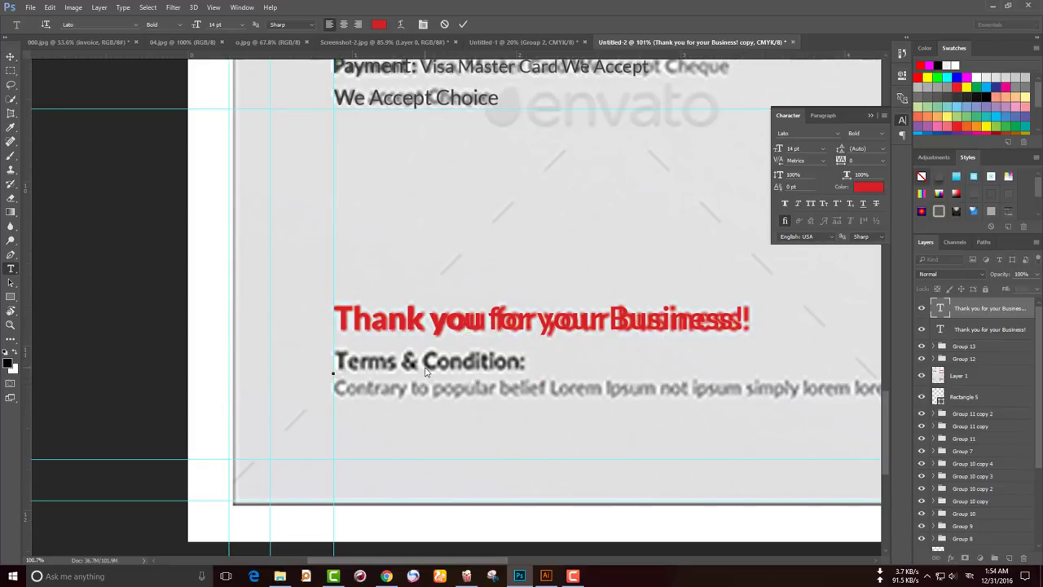
pyautogui.write('Te')
pyautogui.write('rm')
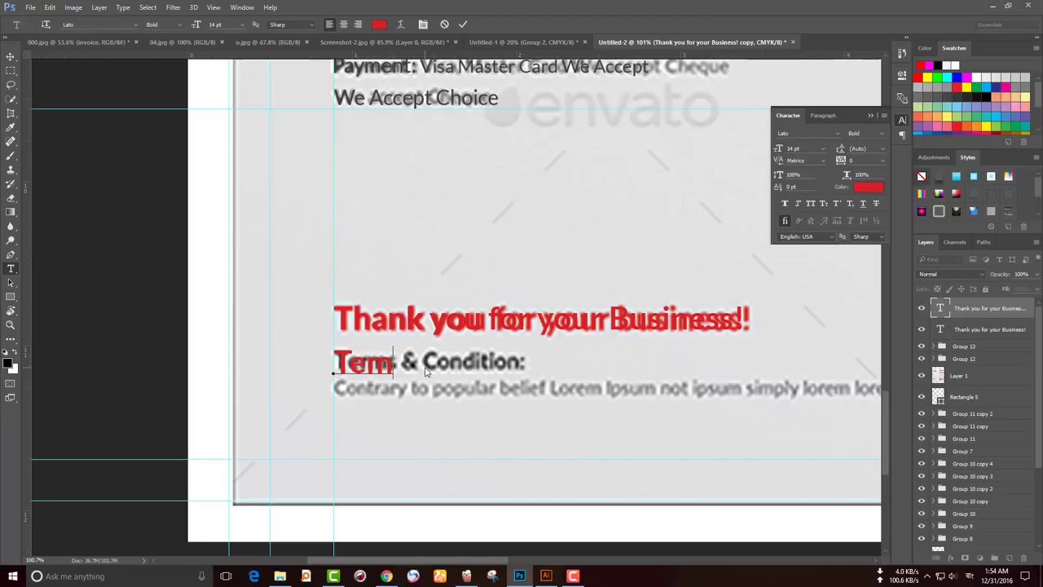
pyautogui.press('BackSpace')
pyautogui.press('BackSpace')
pyautogui.write('er')
pyautogui.write('ms')
pyautogui.write(' &')
pyautogui.write(' Cond')
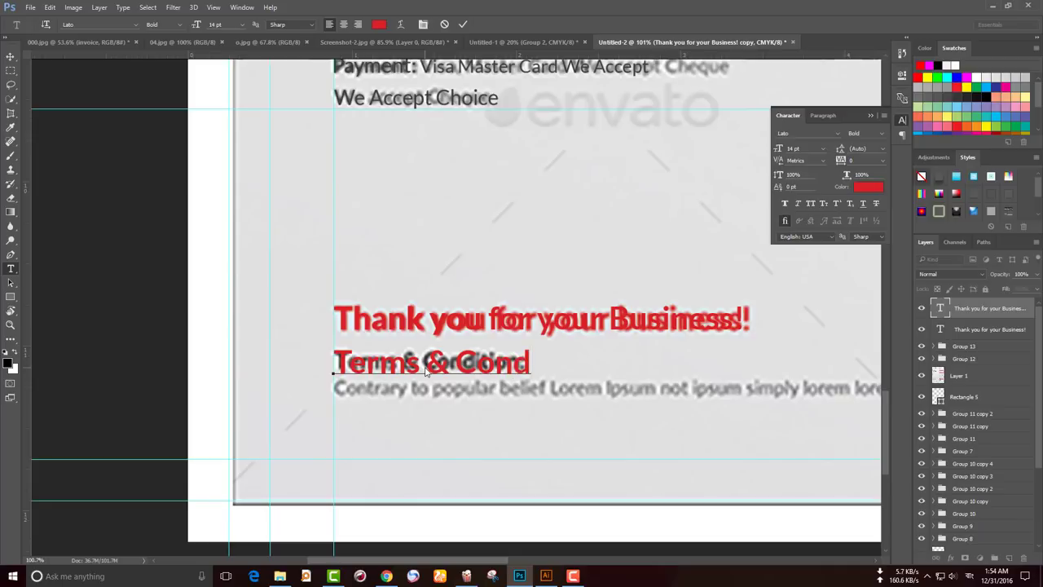
pyautogui.write('ition')
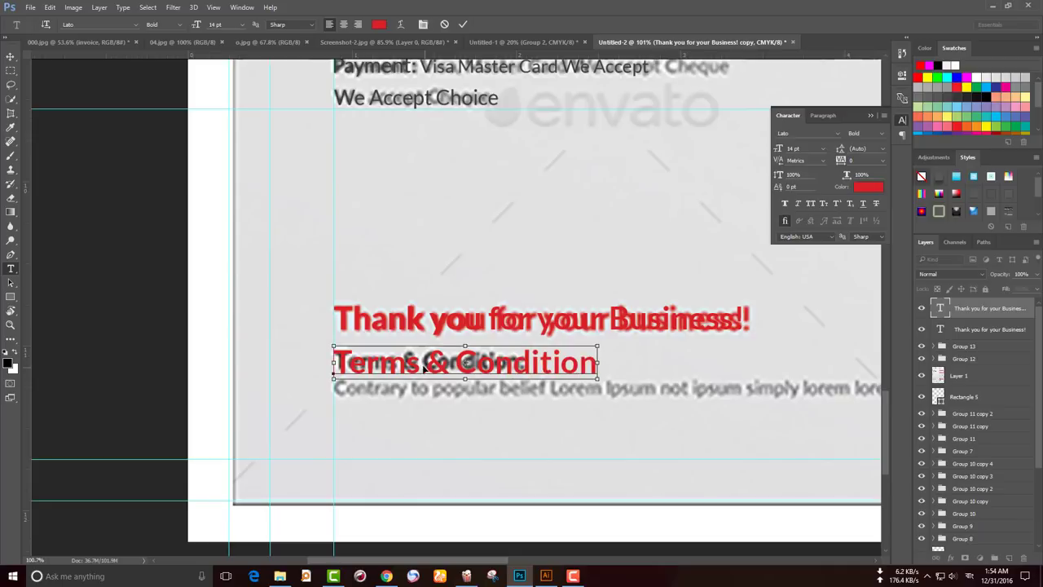
# Set the Terms & Condition heading to 10 pt and commit it
pyautogui.hotkey('ctrl', 'a')
pyautogui.doubleClick(803, 147)
pyautogui.write('10')
pyautogui.press('Return')
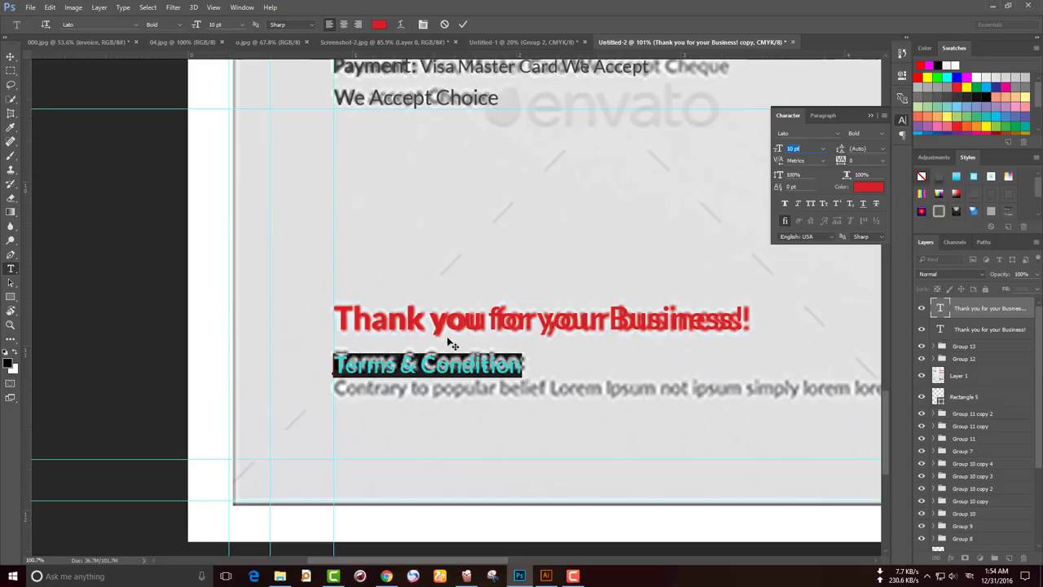
pyautogui.click(481, 356)
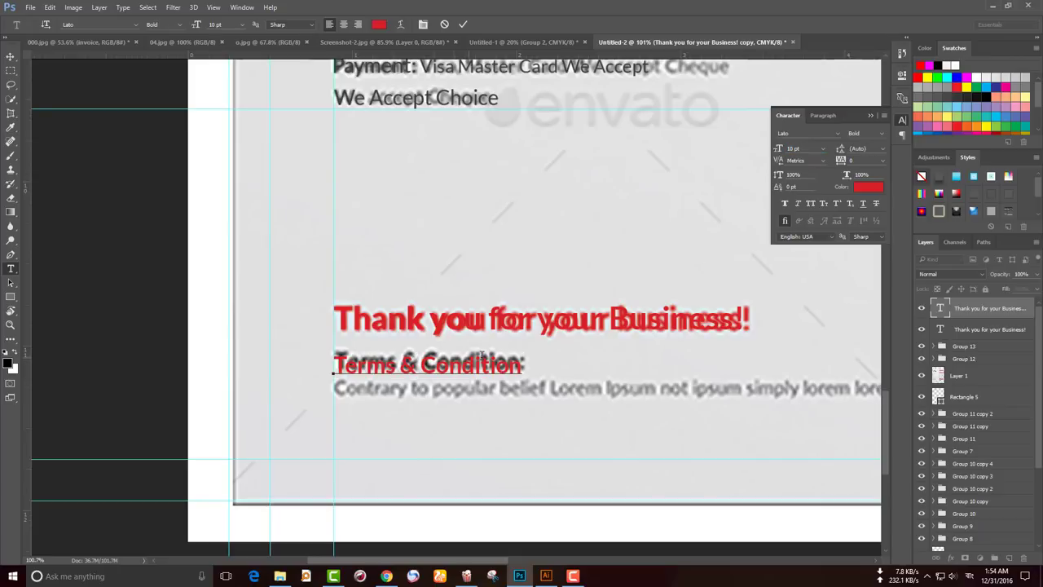
pyautogui.click(11, 55)
pyautogui.keyDown('alt'); pyautogui.scroll(5, 407, 359); pyautogui.keyUp('alt')
# Align the red Terms & Condition heading over the template's original Terms heading
pyautogui.moveTo(424, 407); pyautogui.dragTo(479, 366)
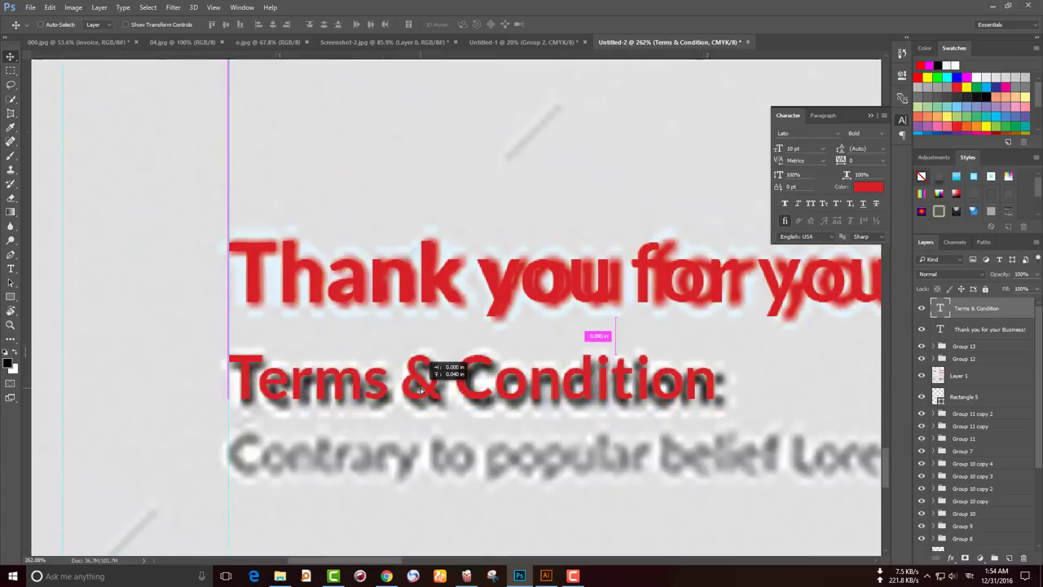
pyautogui.scroll(-5, 479, 365)
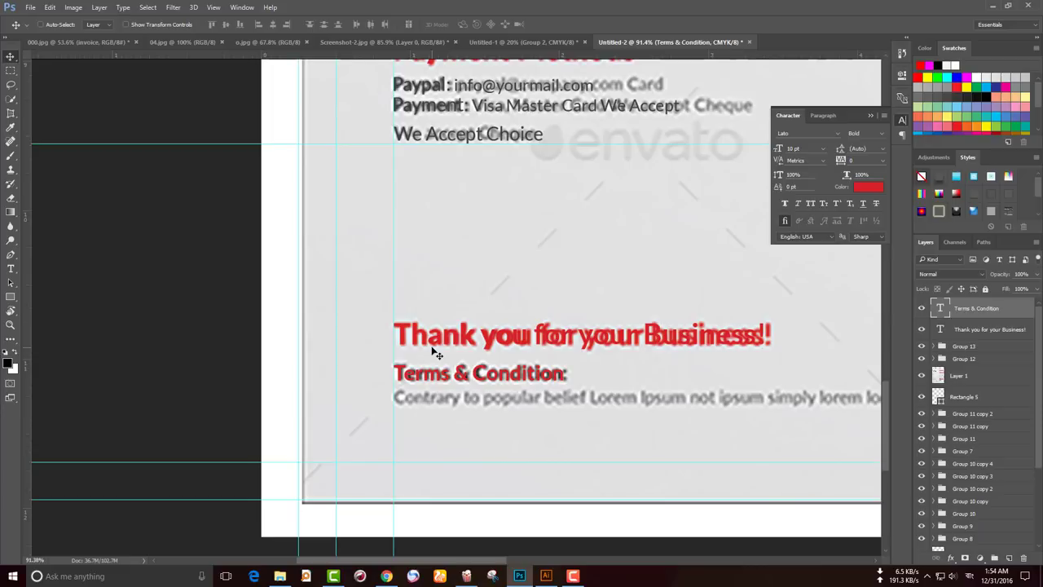
pyautogui.scroll(2, 448, 334)
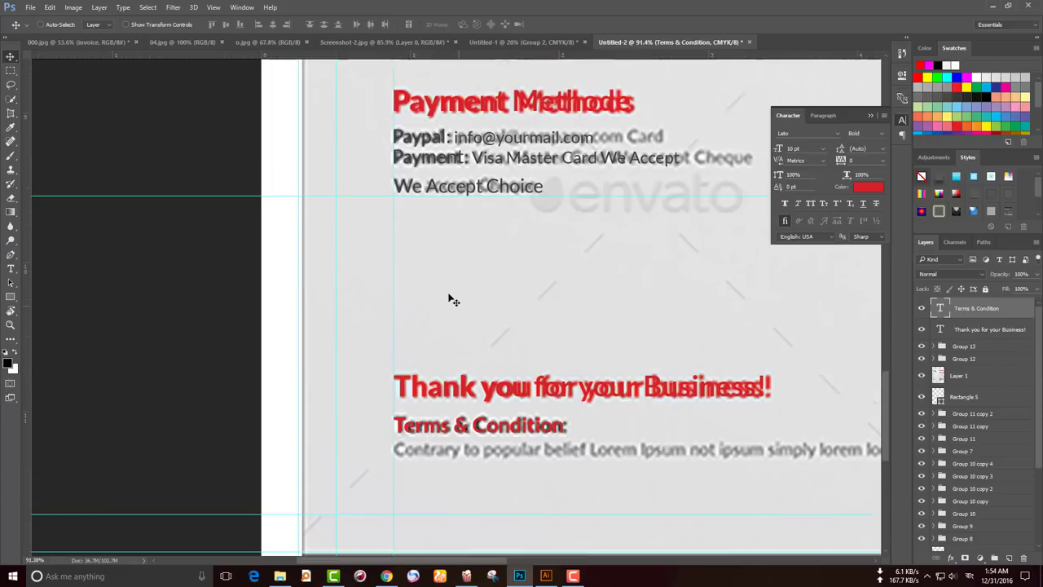
pyautogui.scroll(2, 452, 298)
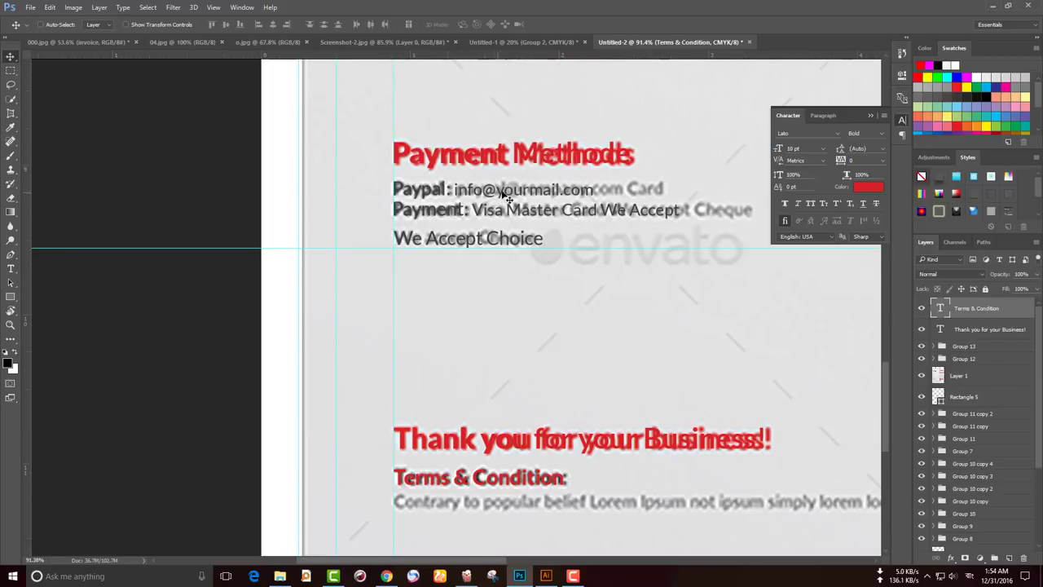
pyautogui.scroll(-4, 521, 334)
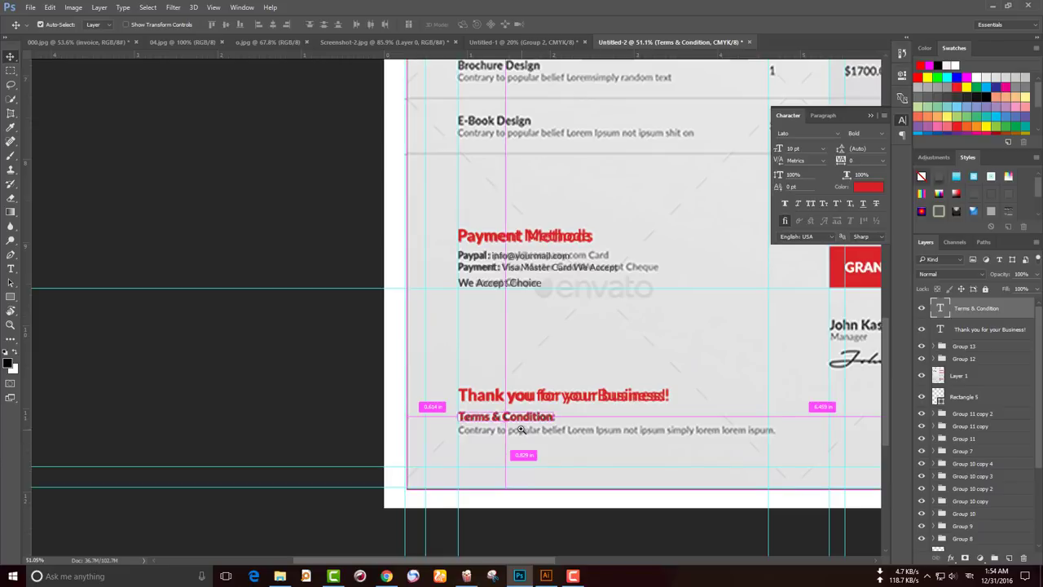
pyautogui.scroll(2, 557, 453)
pyautogui.scroll(1, 555, 432)
pyautogui.scroll(1, 560, 446)
pyautogui.scroll(1, 560, 446)
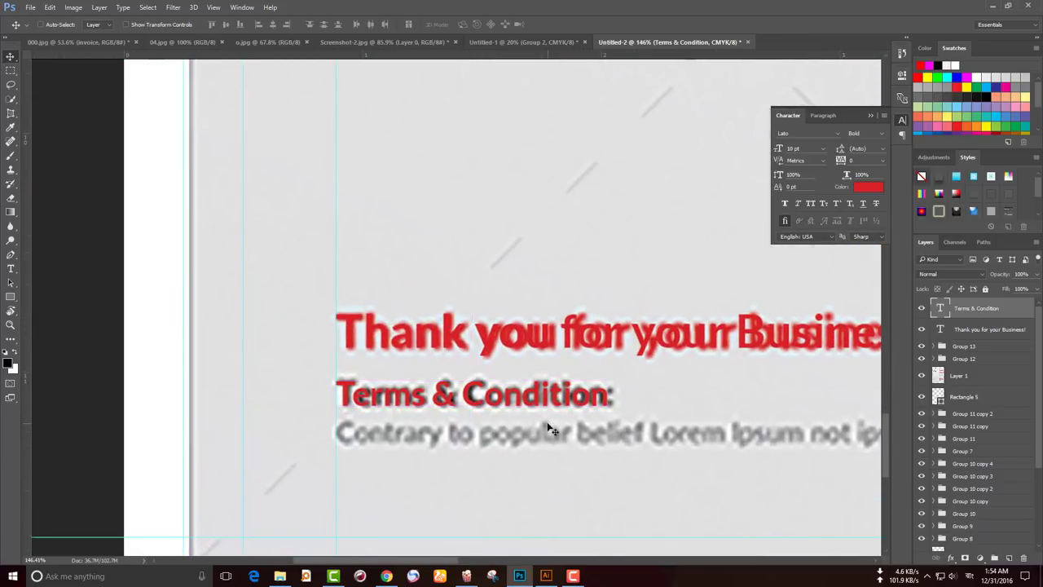
# Append a colon so the heading reads 'Terms & Condition:', then adjust it on the canvas
pyautogui.press('t')
pyautogui.click(608, 394)
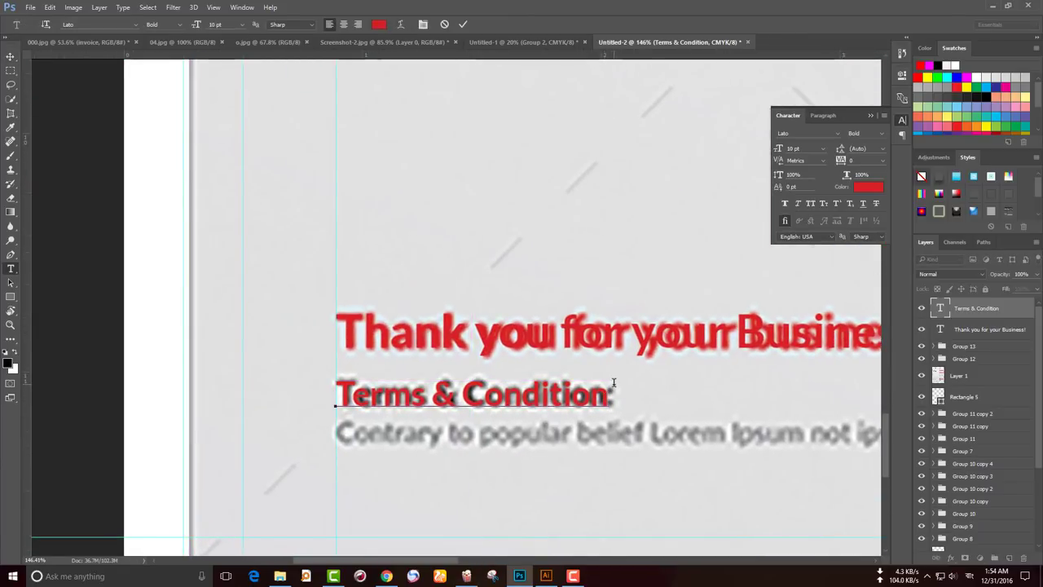
pyautogui.click(463, 24)
pyautogui.click(11, 58)
pyautogui.click(11, 58)
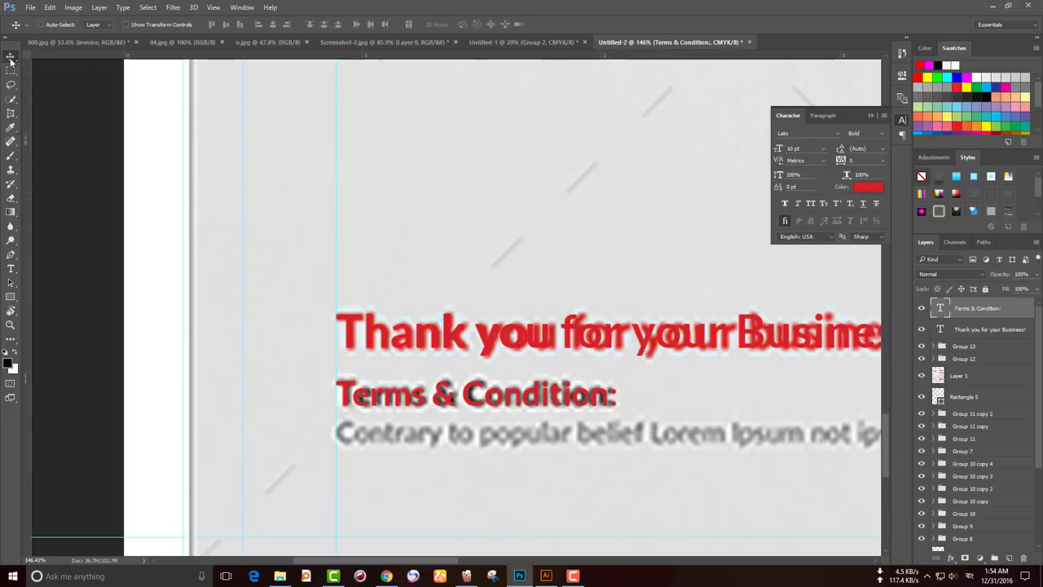
pyautogui.moveTo(415, 313); pyautogui.dragTo(532, 428)
pyautogui.scroll(-3, 532, 428)
pyautogui.scroll(2, 570, 406)
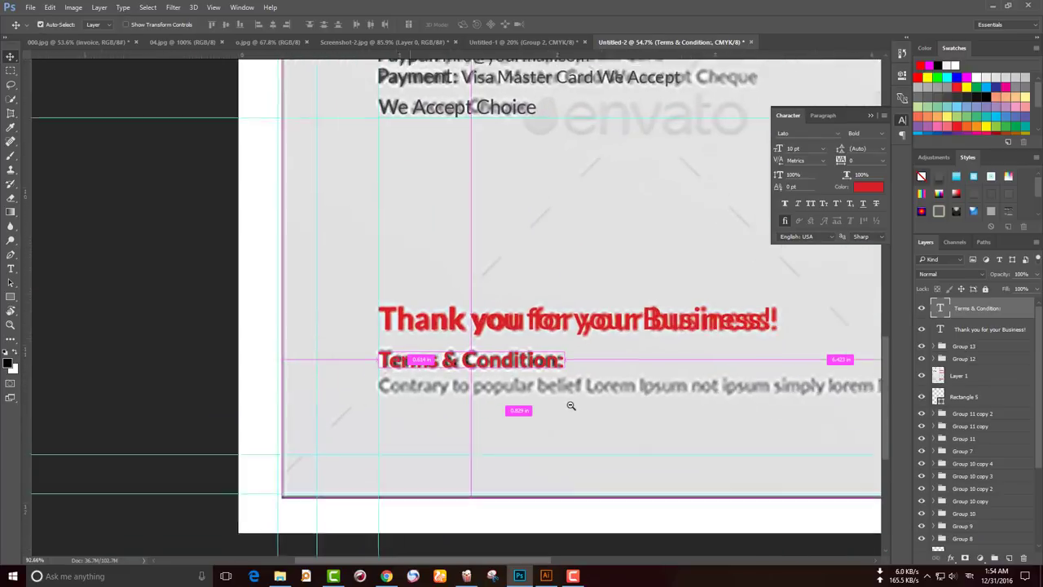
pyautogui.scroll(-1, 570, 405)
pyautogui.scroll(1, 556, 398)
pyautogui.scroll(1, 557, 398)
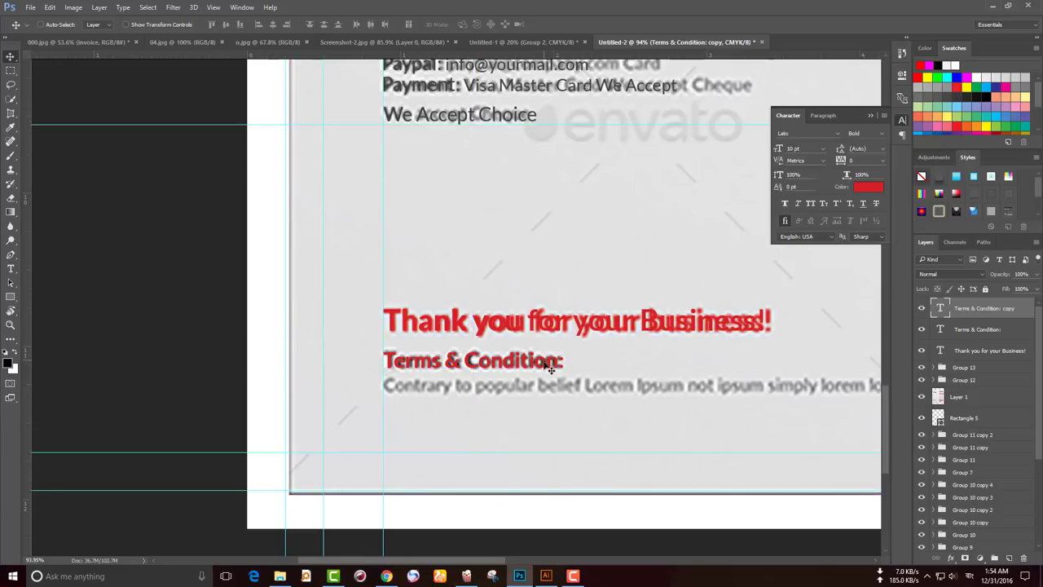
# Duplicate the heading just below it and clear the copy's text
pyautogui.moveTo(542, 361); pyautogui.dragTo(536, 389)
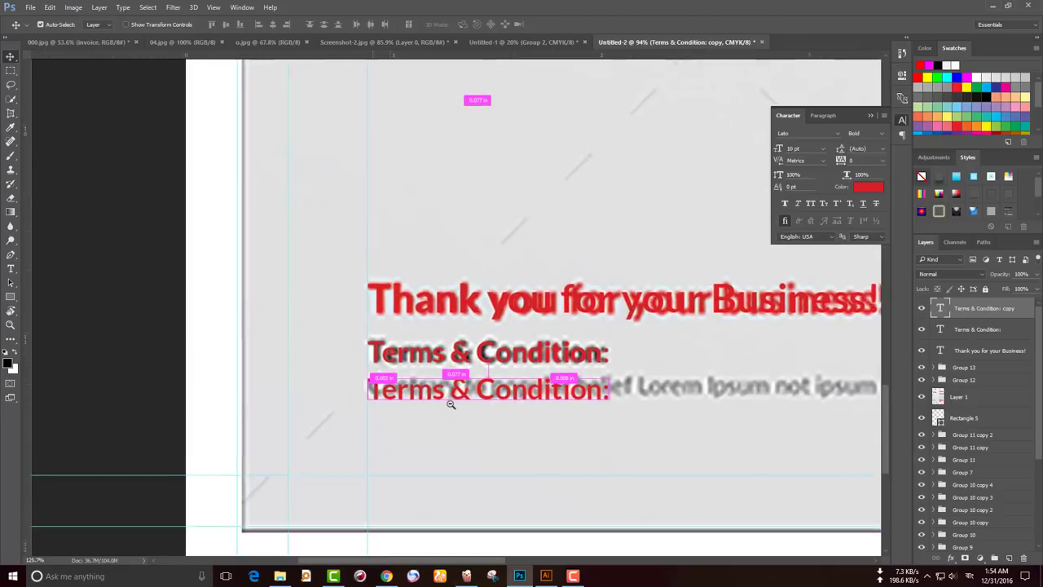
pyautogui.scroll(2, 450, 399)
pyautogui.doubleClick(450, 399)
pyautogui.hotkey('ctrl', 'a')
pyautogui.press('BackSpace')
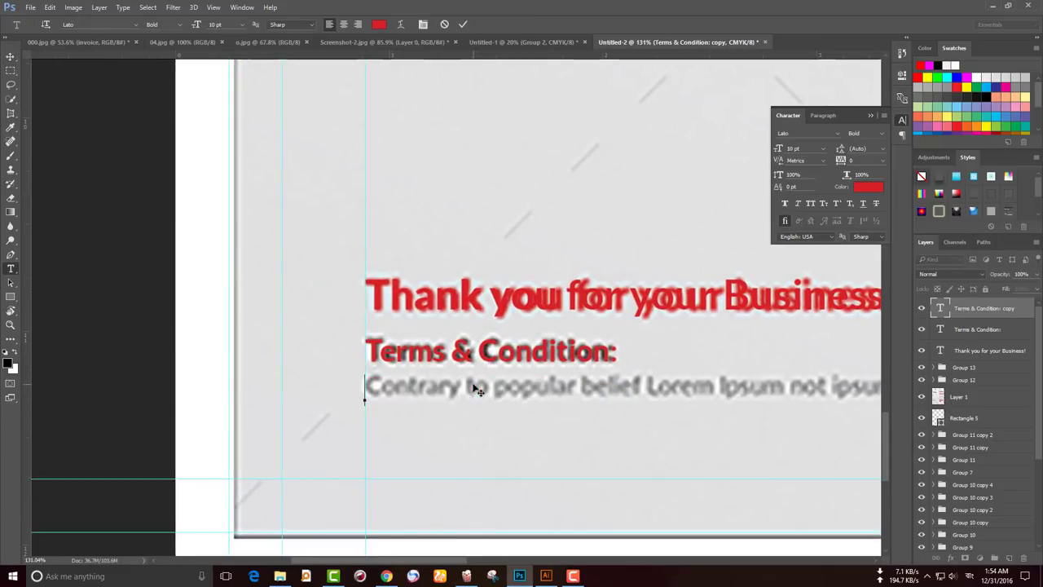
pyautogui.write('C')
pyautogui.press('BackSpace')
pyautogui.hotkey('ctrl', 'v')
pyautogui.hotkey('ctrl', 'z')
# Copy the Lorem Ipsum sentence from lipsum.com in the browser
pyautogui.click(387, 577)
pyautogui.rightClick(430, 222)
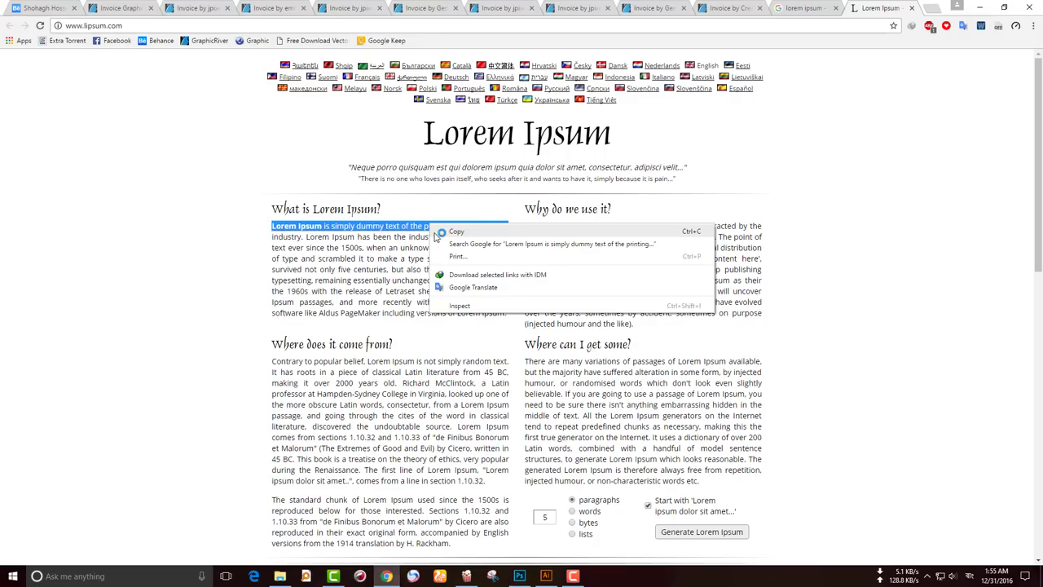
pyautogui.click(440, 232)
pyautogui.click(519, 576)
# Paste the Lorem Ipsum sentence into the new line and set its style to Regular
pyautogui.hotkey('ctrl', 'v')
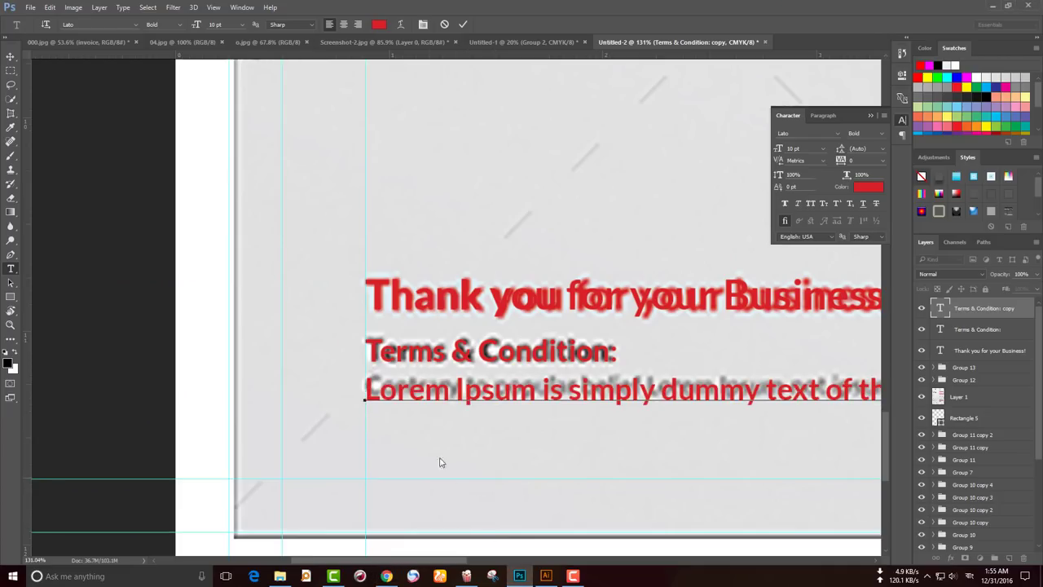
pyautogui.scroll(-1, 426, 419)
pyautogui.hotkey('ctrl', 'a')
pyautogui.hotkey('ctrl', 'c')
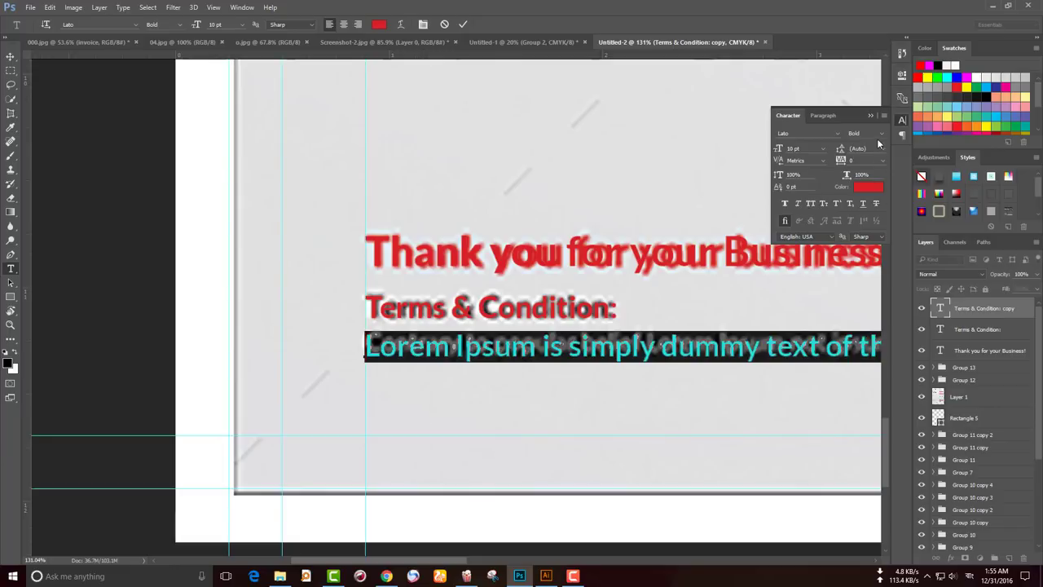
pyautogui.click(880, 134)
pyautogui.click(880, 180)
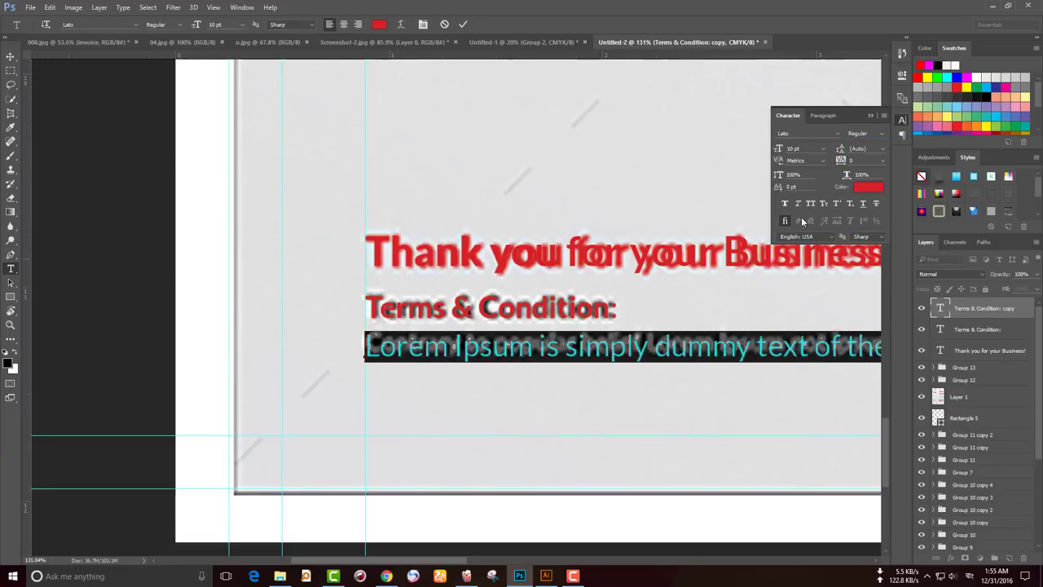
pyautogui.click(713, 347)
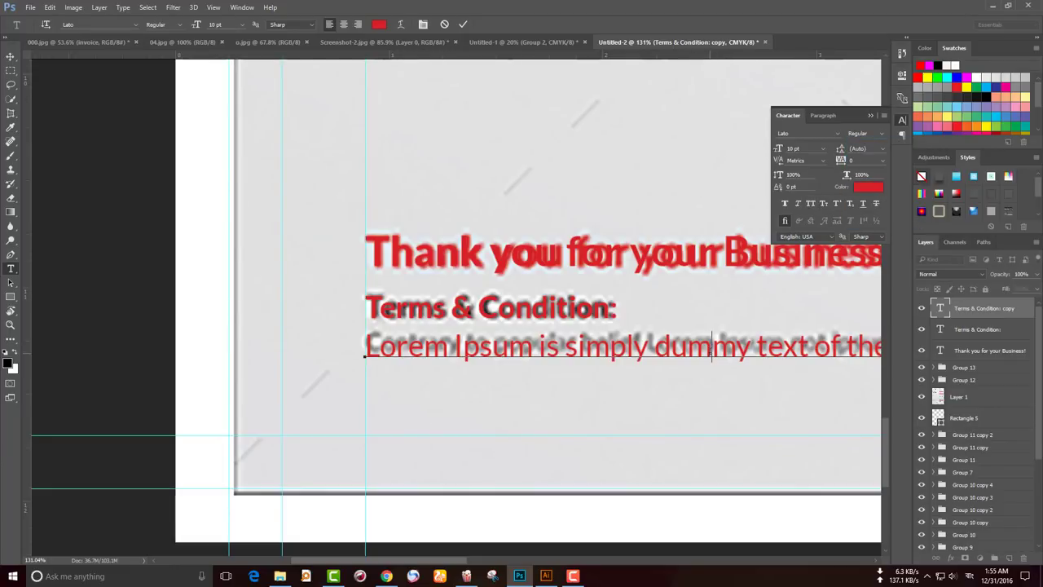
pyautogui.click(463, 24)
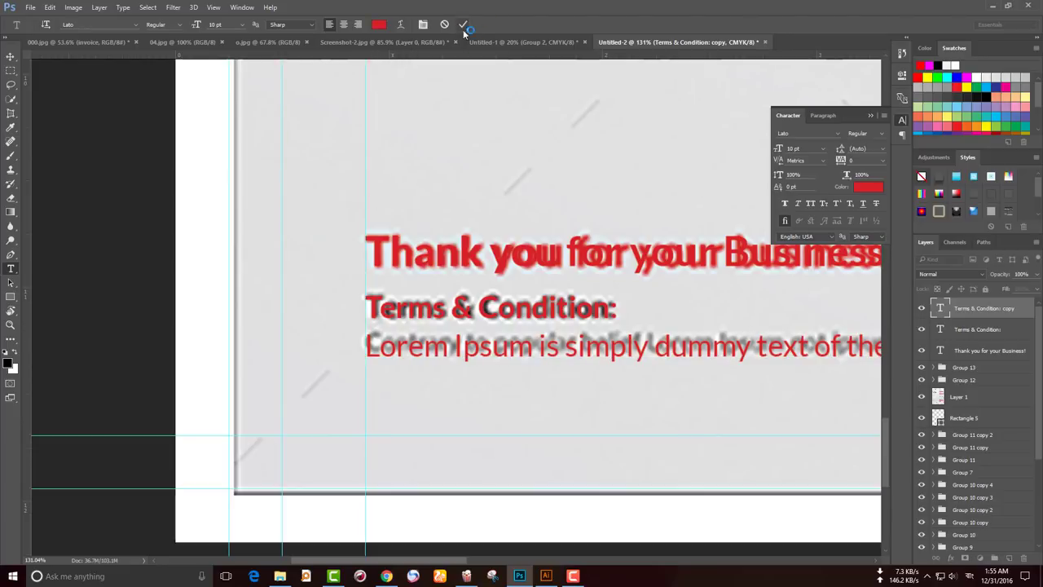
# Trim the line to end at 'the printing.' and reduce it to 9 pt
pyautogui.scroll(-2, 421, 312)
pyautogui.scroll(1, 522, 309)
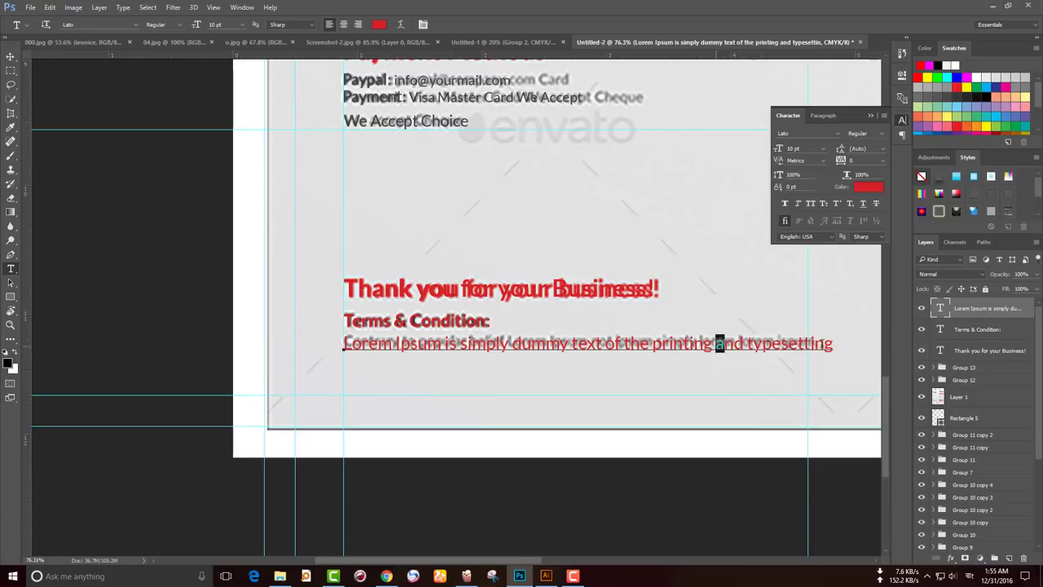
pyautogui.moveTo(714, 346); pyautogui.dragTo(900, 341)
pyautogui.press('BackSpace')
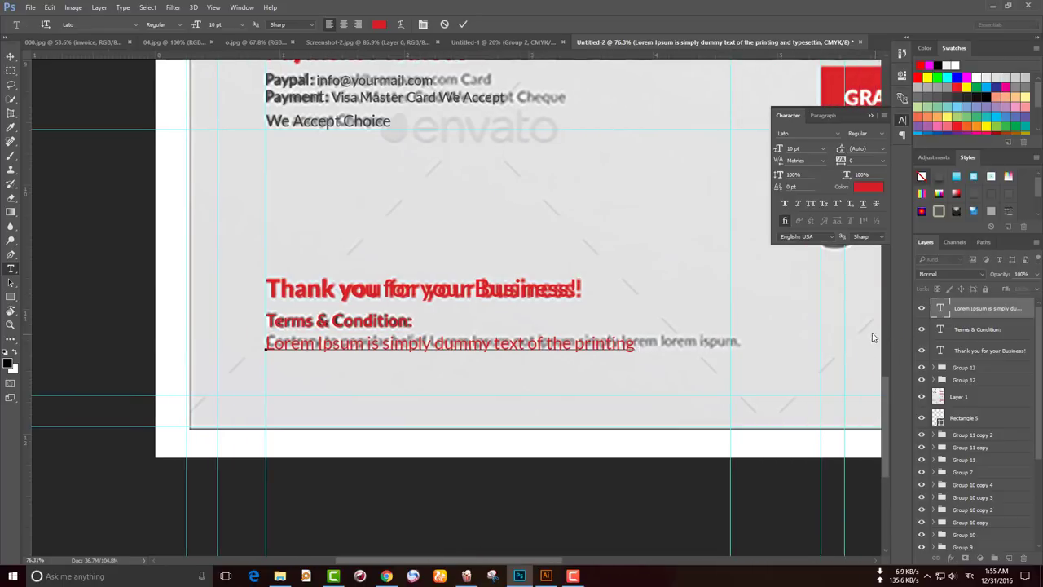
pyautogui.write('.')
pyautogui.moveTo(633, 342); pyautogui.dragTo(273, 338)
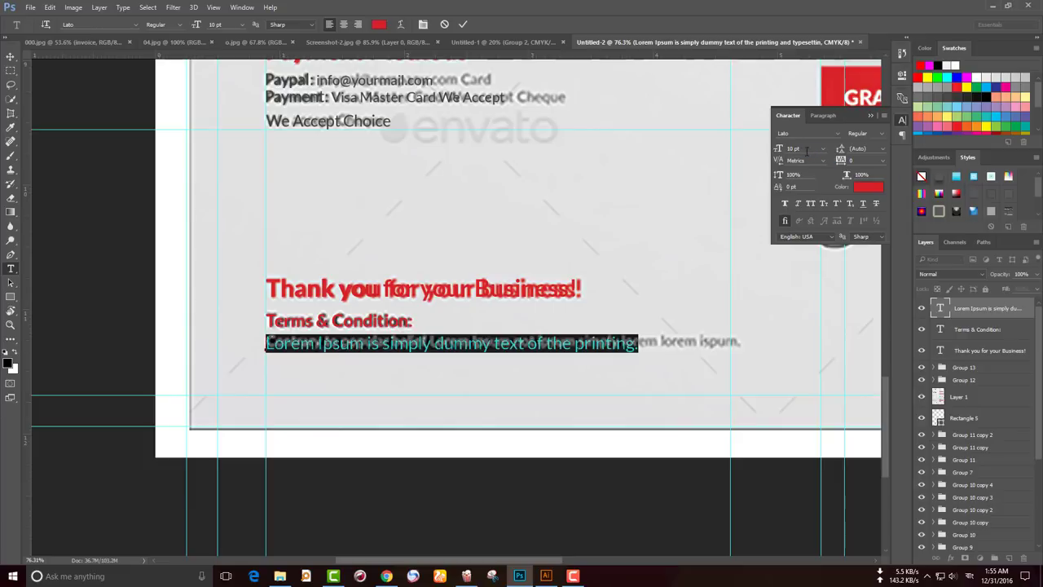
pyautogui.press('Down')
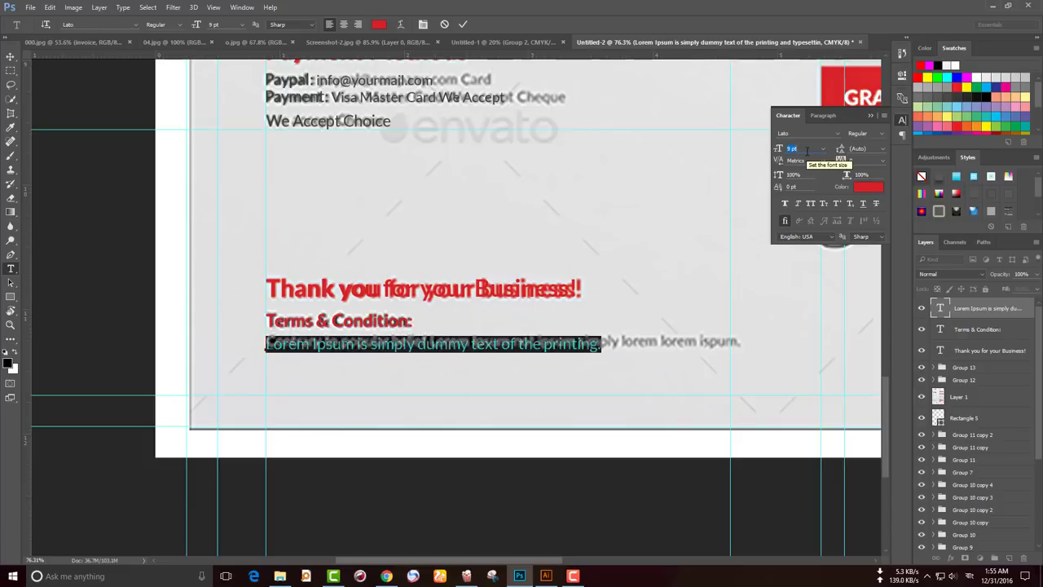
pyautogui.click(11, 56)
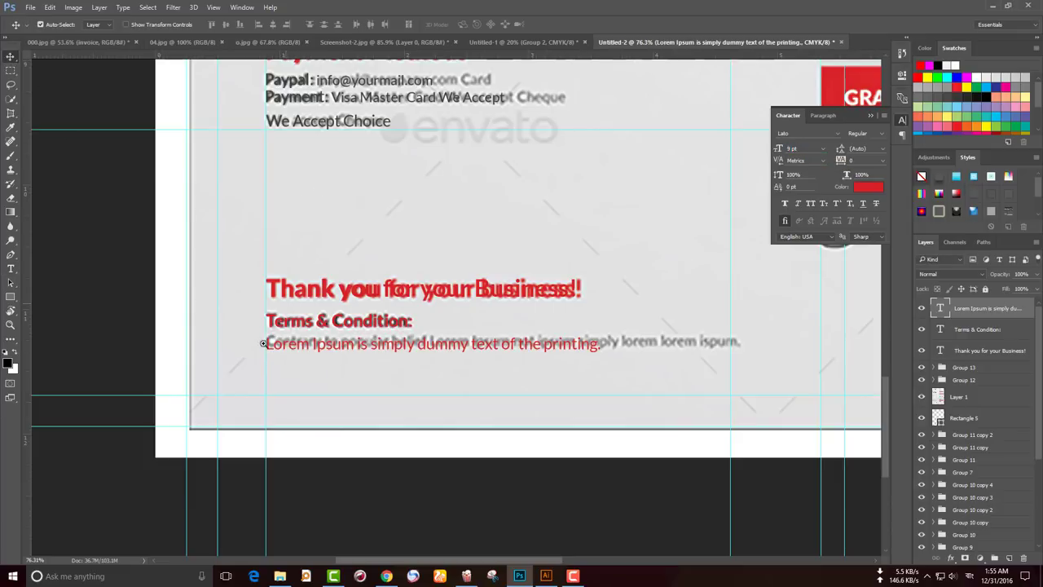
# Nudge the Lorem Ipsum line up and cut its sentence out, dropping the emptied layer
pyautogui.scroll(5, 269, 342)
pyautogui.moveTo(355, 370); pyautogui.dragTo(359, 358)
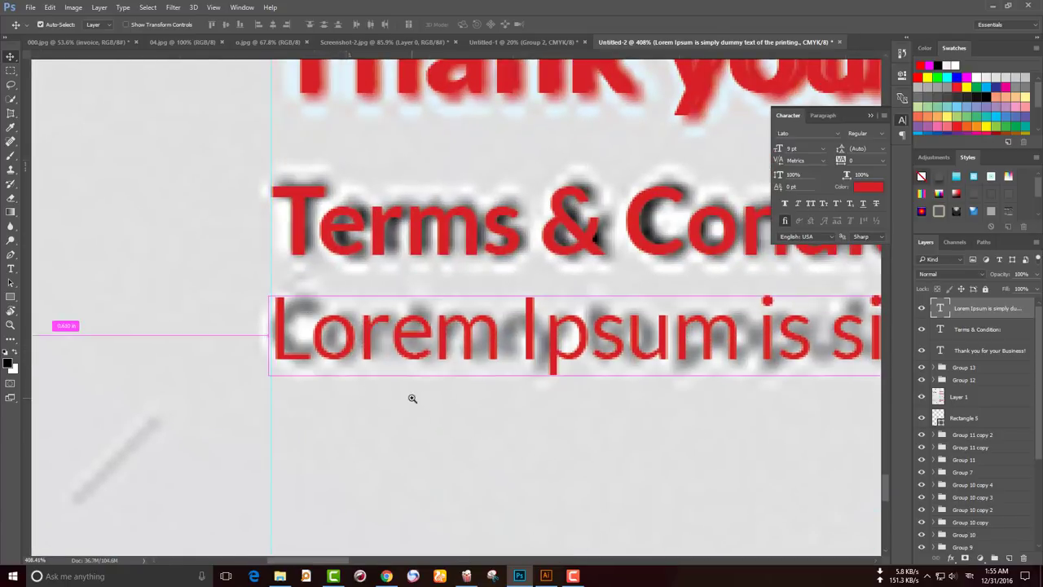
pyautogui.scroll(-3, 412, 399)
pyautogui.keyDown('shift'); pyautogui.click(982, 349); pyautogui.keyUp('shift')
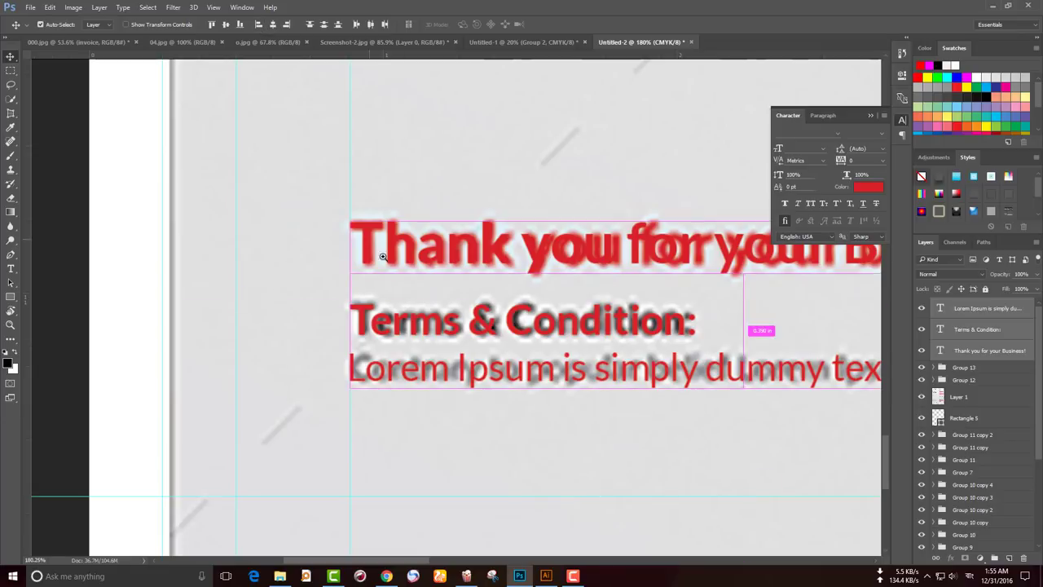
pyautogui.scroll(2, 402, 269)
pyautogui.scroll(-2, 402, 269)
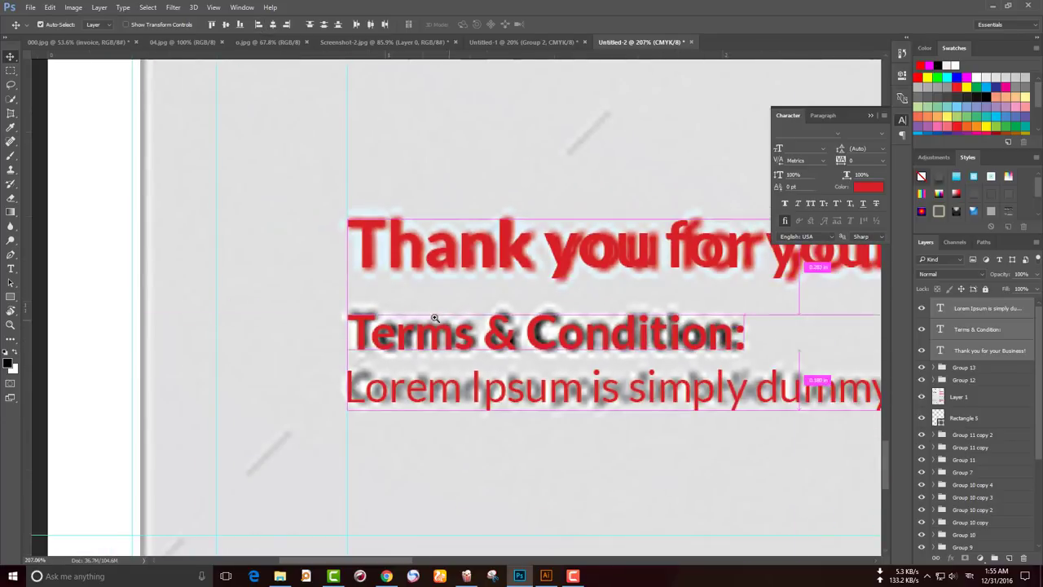
pyautogui.scroll(-1, 434, 304)
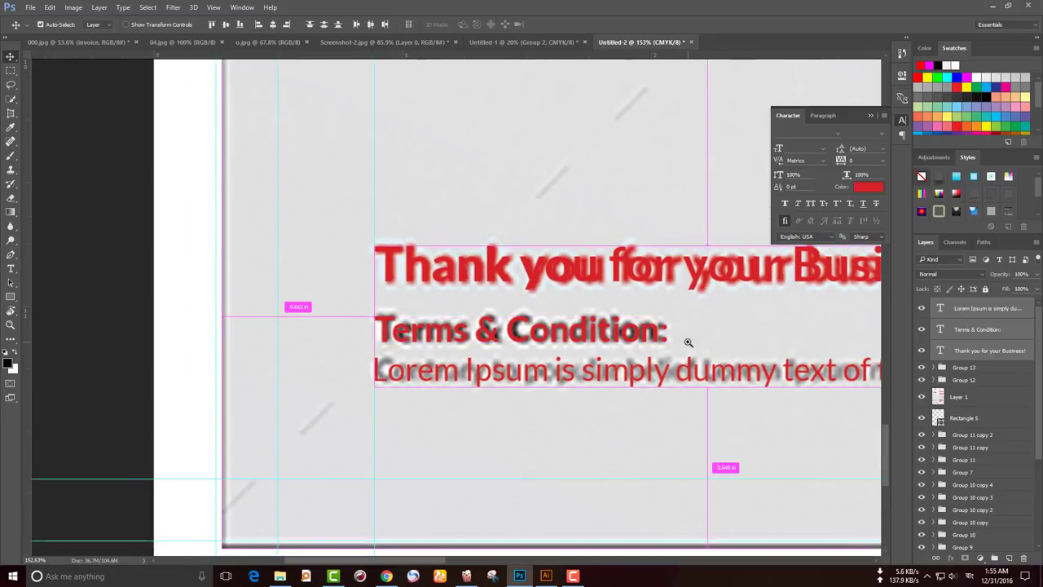
pyautogui.doubleClick(615, 364)
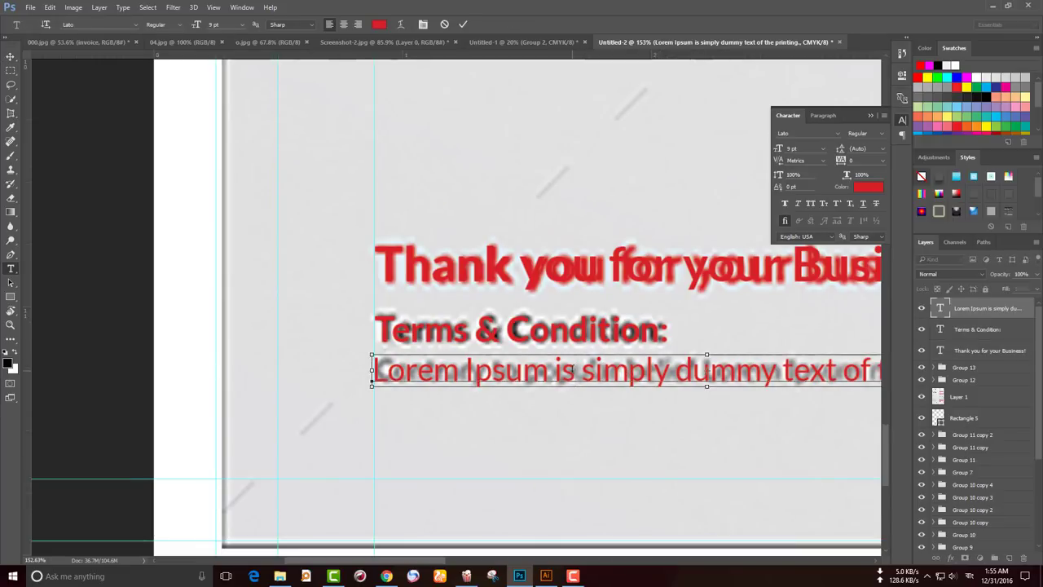
pyautogui.hotkey('ctrl', 'v')
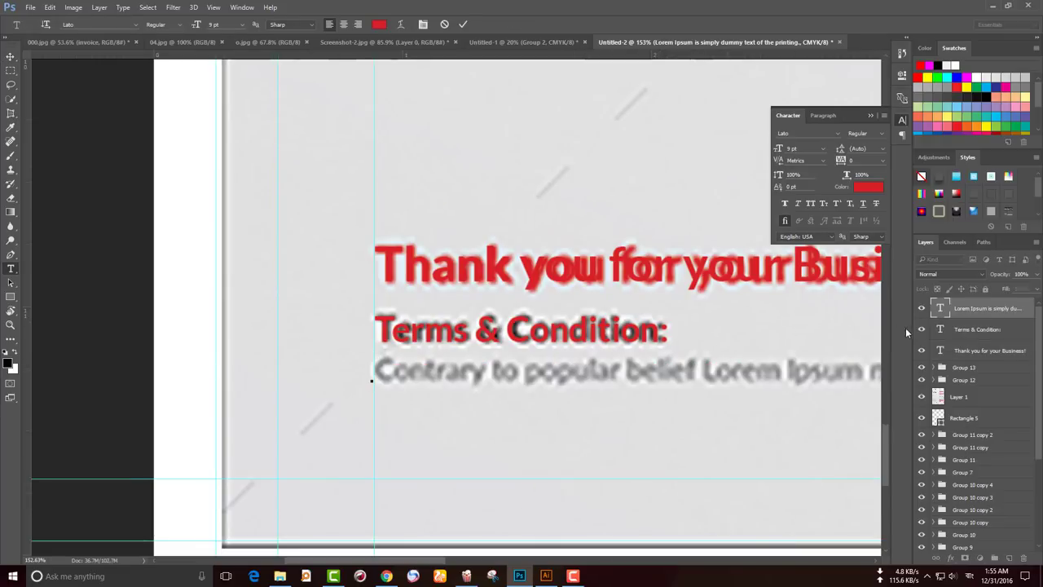
pyautogui.click(11, 56)
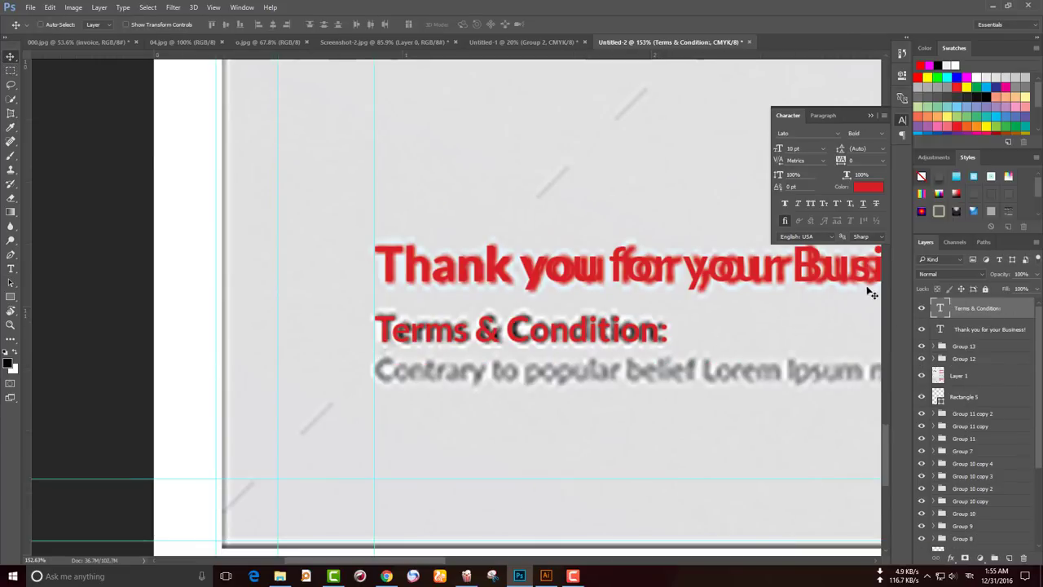
# Paste the sentence as a second line under the 'Terms & Condition:' heading and commit
pyautogui.press('t')
pyautogui.click(668, 328)
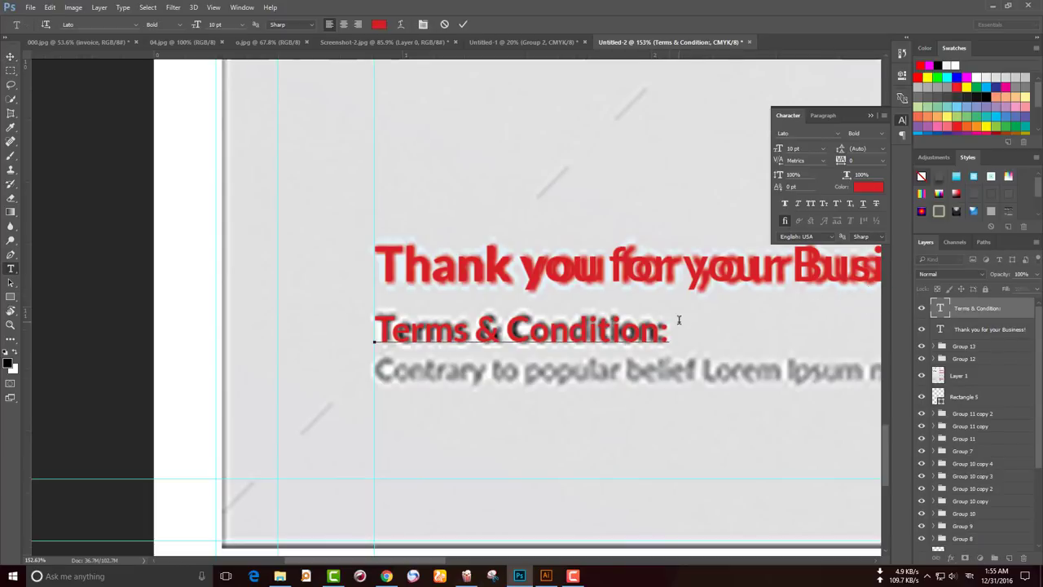
pyautogui.click(496, 375)
pyautogui.hotkey('ctrl', 'v')
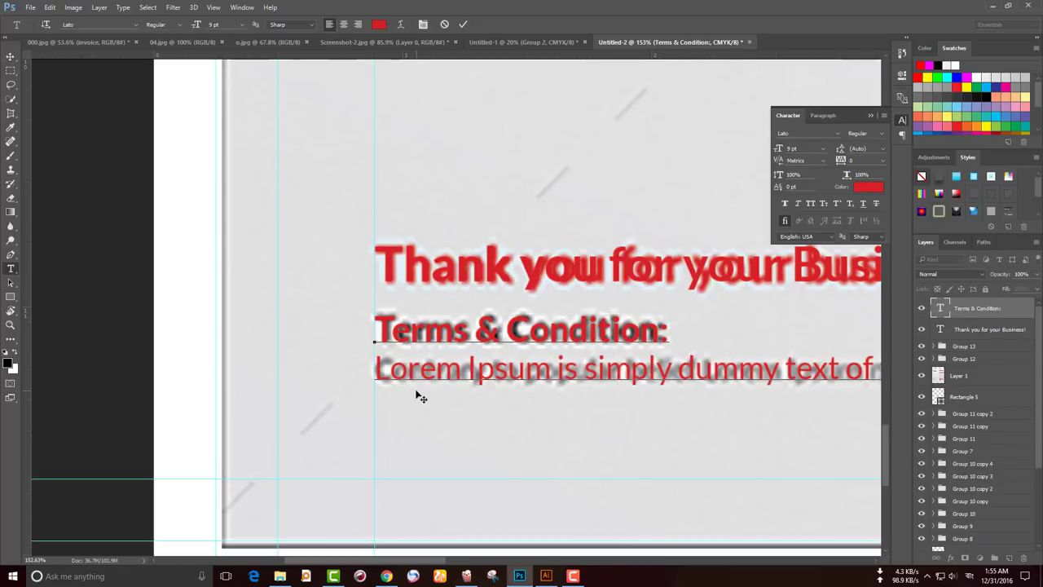
pyautogui.hotkey('ctrl', 'a')
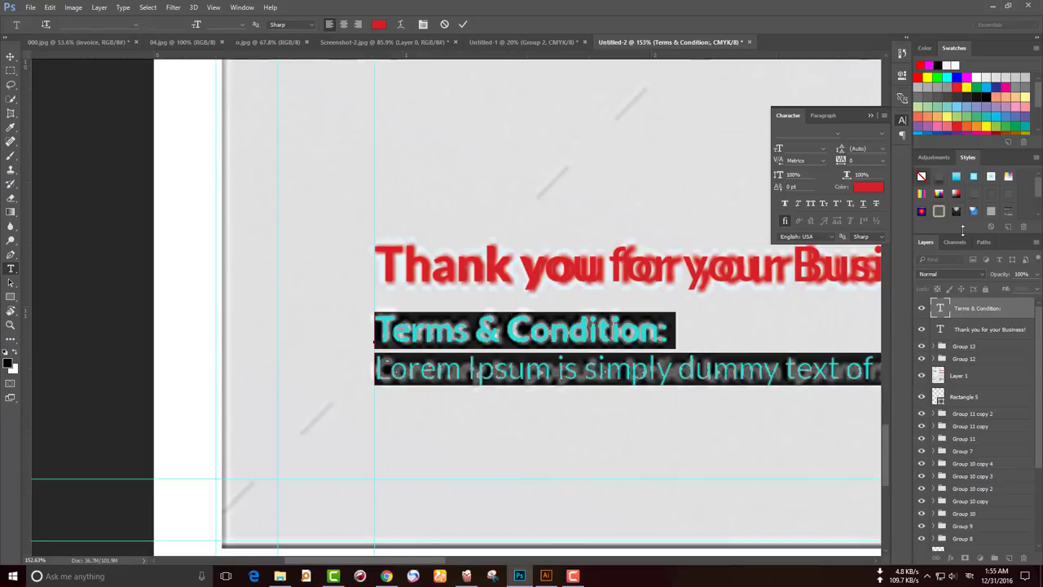
pyautogui.click(12, 56)
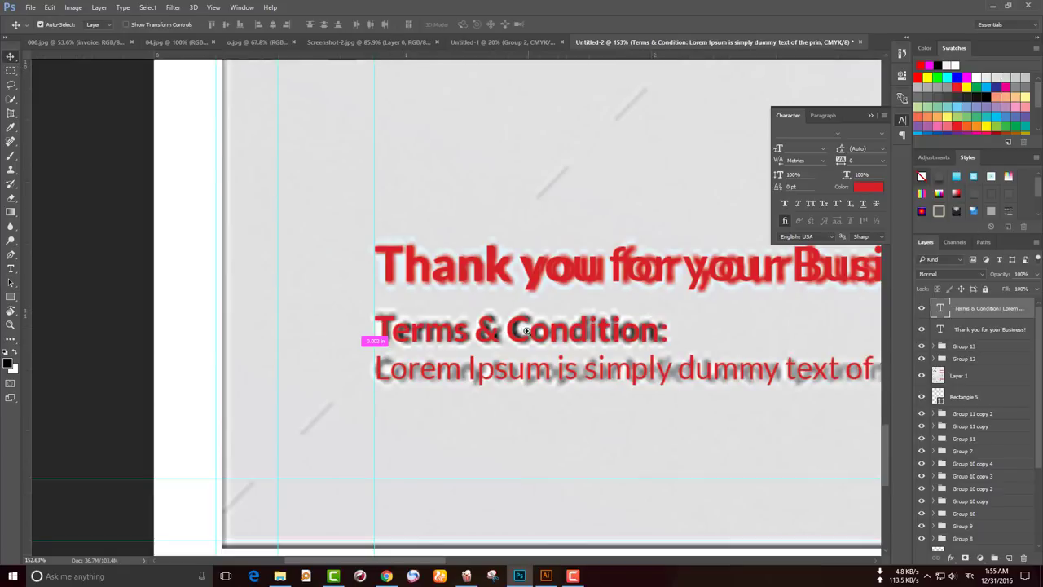
pyautogui.scroll(-3, 522, 336)
pyautogui.scroll(-2, 538, 338)
pyautogui.scroll(2, 540, 339)
pyautogui.scroll(1, 624, 361)
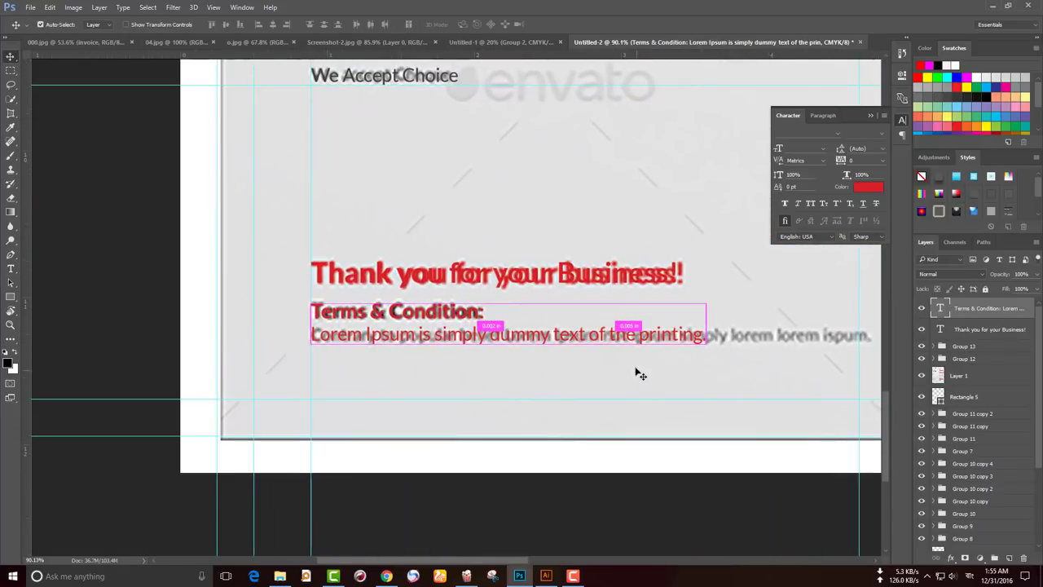
# Change the combined Terms & Condition text colour from red to hex #3d3d3d
pyautogui.press('t')
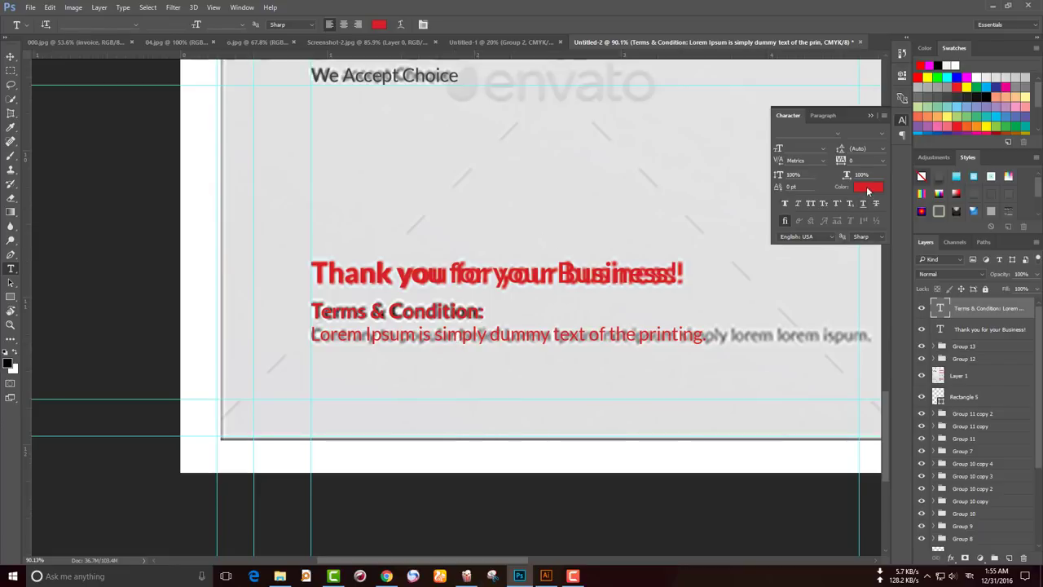
pyautogui.click(868, 188)
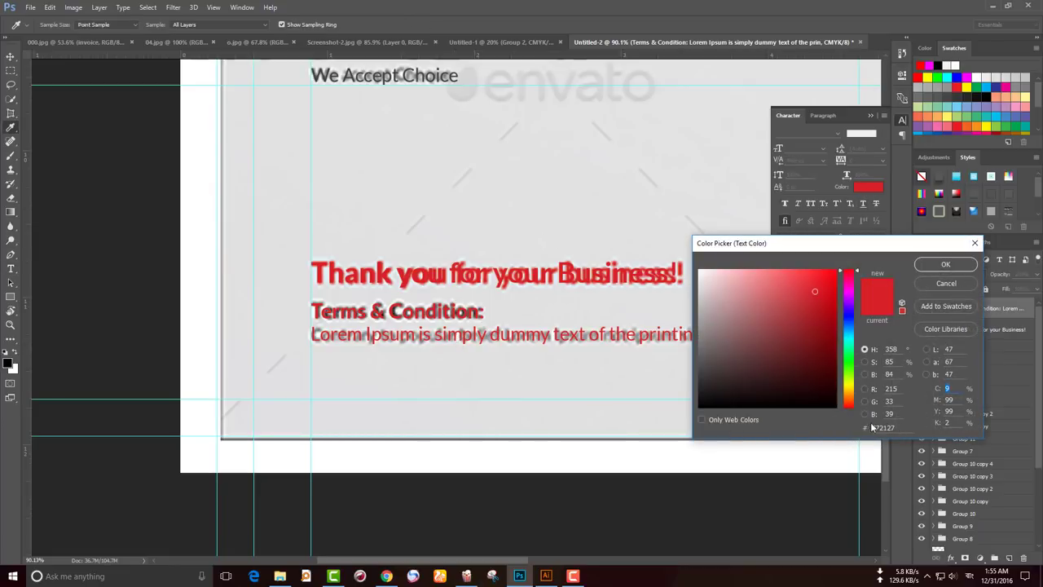
pyautogui.write('3d3')
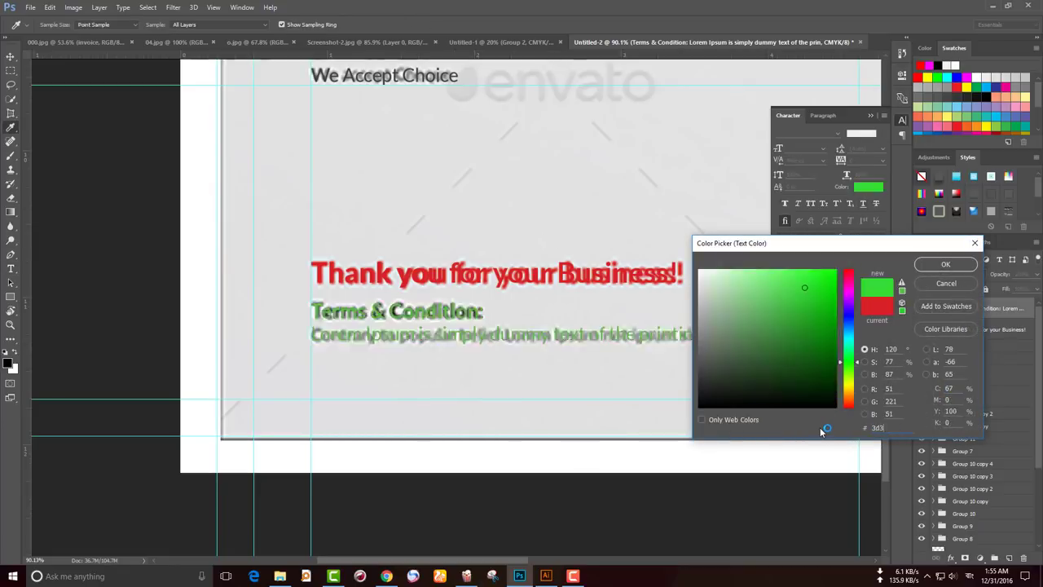
pyautogui.write('d3d')
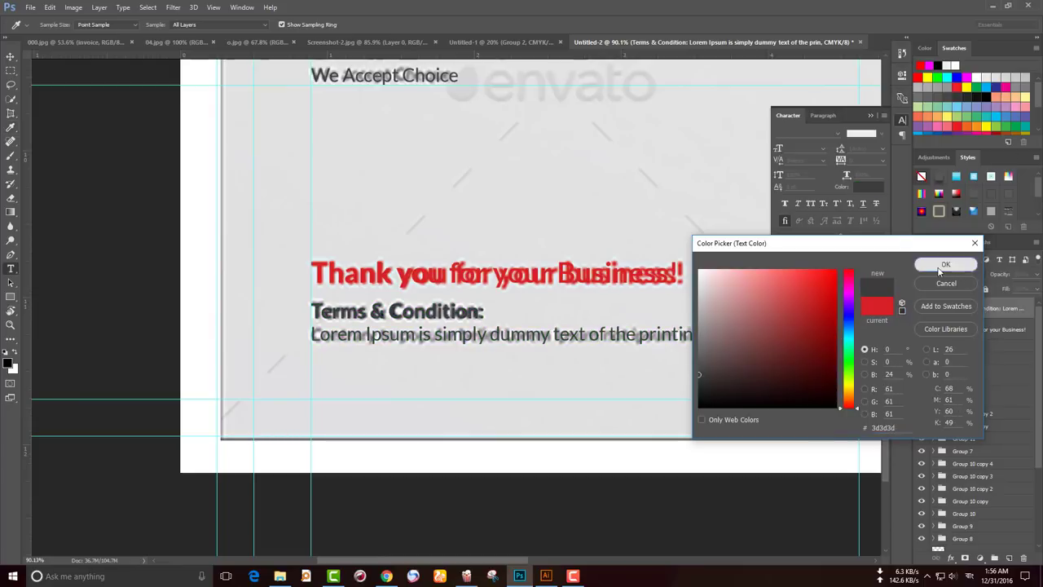
pyautogui.click(945, 264)
pyautogui.click(11, 57)
pyautogui.scroll(-2, 414, 285)
pyautogui.scroll(-2, 415, 285)
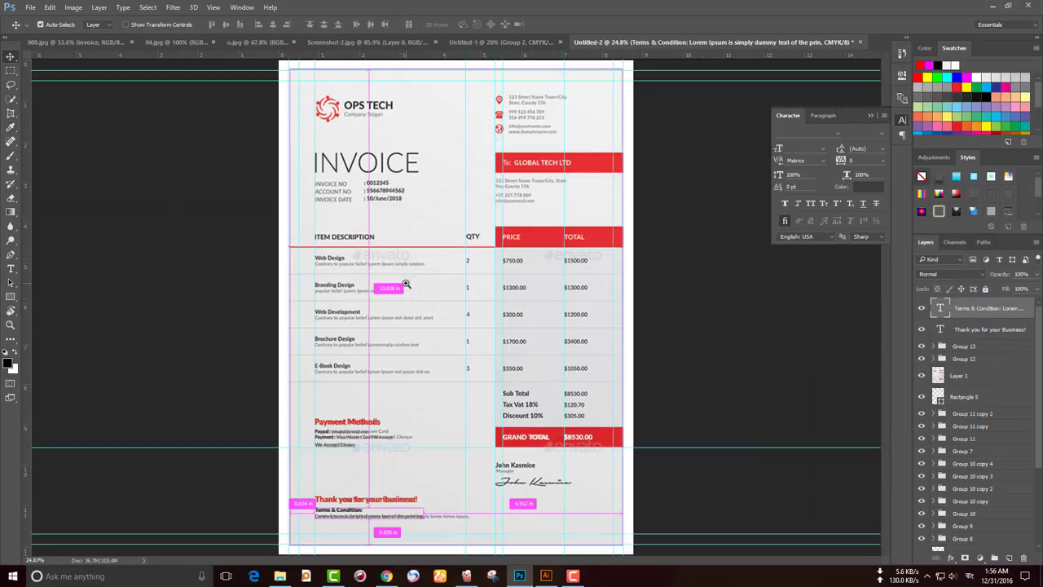
pyautogui.scroll(4, 526, 473)
pyautogui.scroll(-1, 590, 426)
pyautogui.scroll(-3, 554, 438)
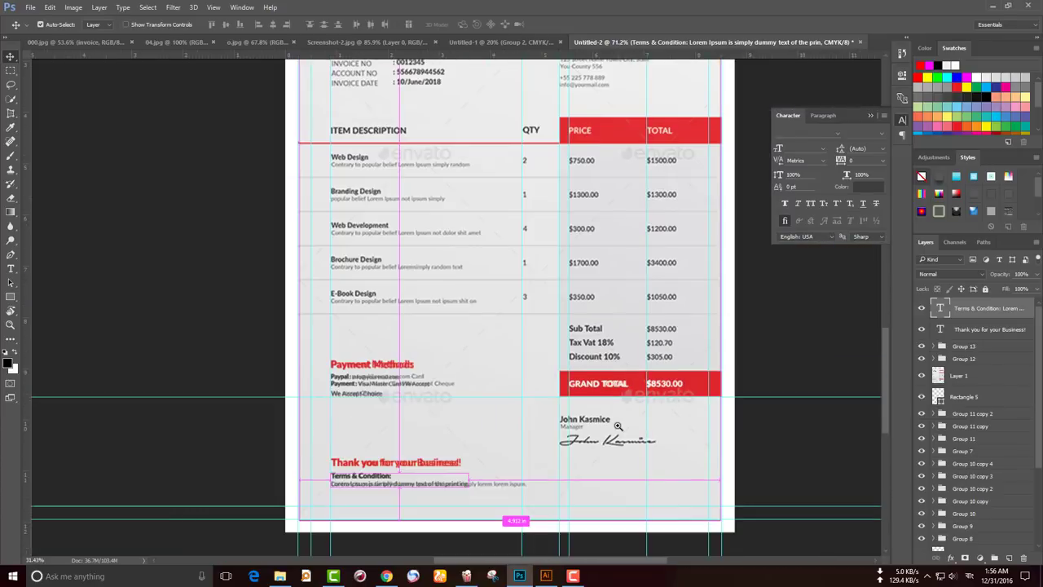
pyautogui.scroll(2, 631, 432)
# Duplicate the Terms & Condition layer and move the copy onto the signature area
pyautogui.hotkey('ctrl', 'j')
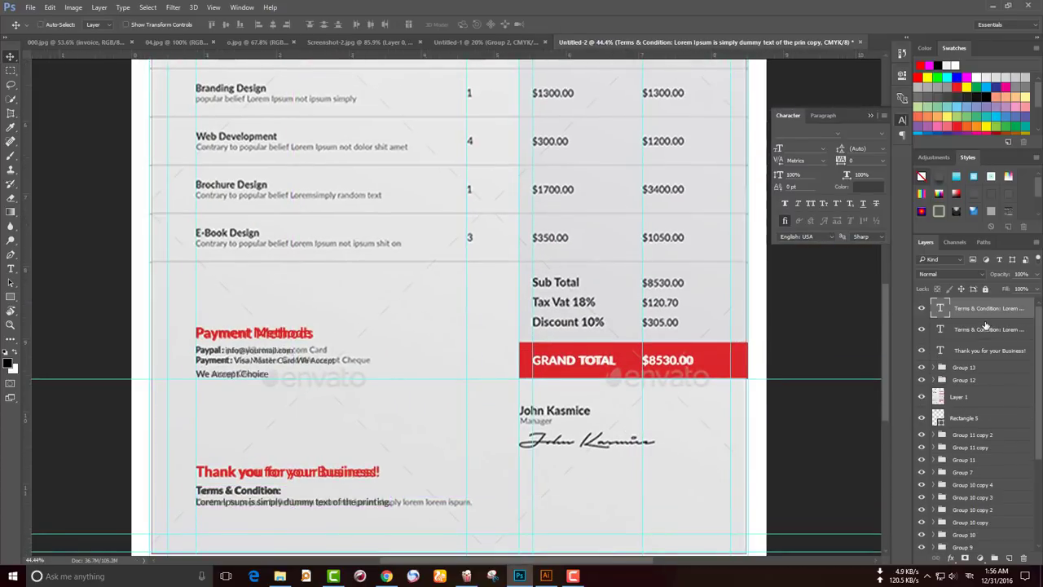
pyautogui.moveTo(432, 483); pyautogui.dragTo(686, 417)
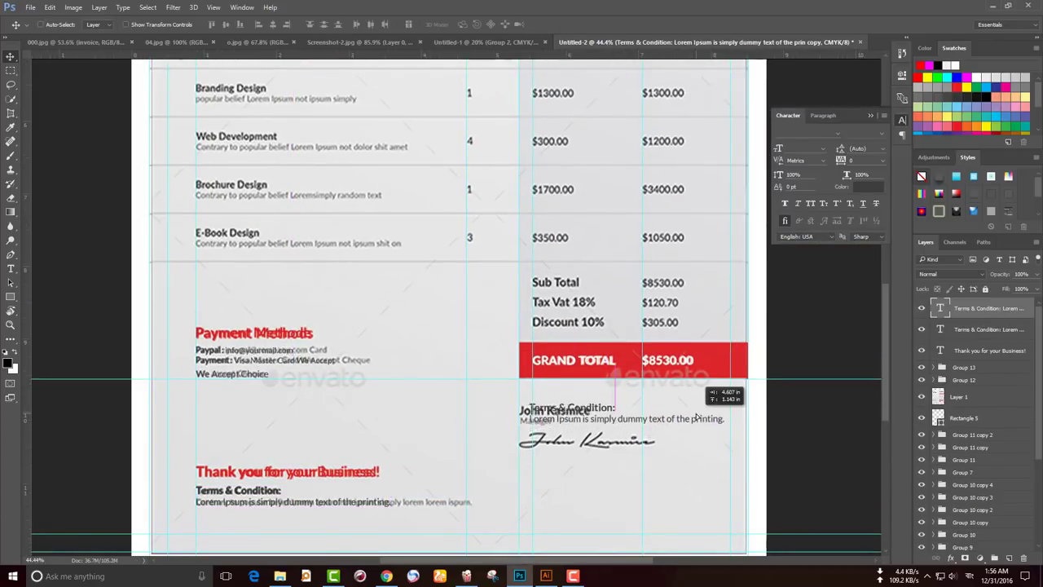
pyautogui.scroll(5, 554, 410)
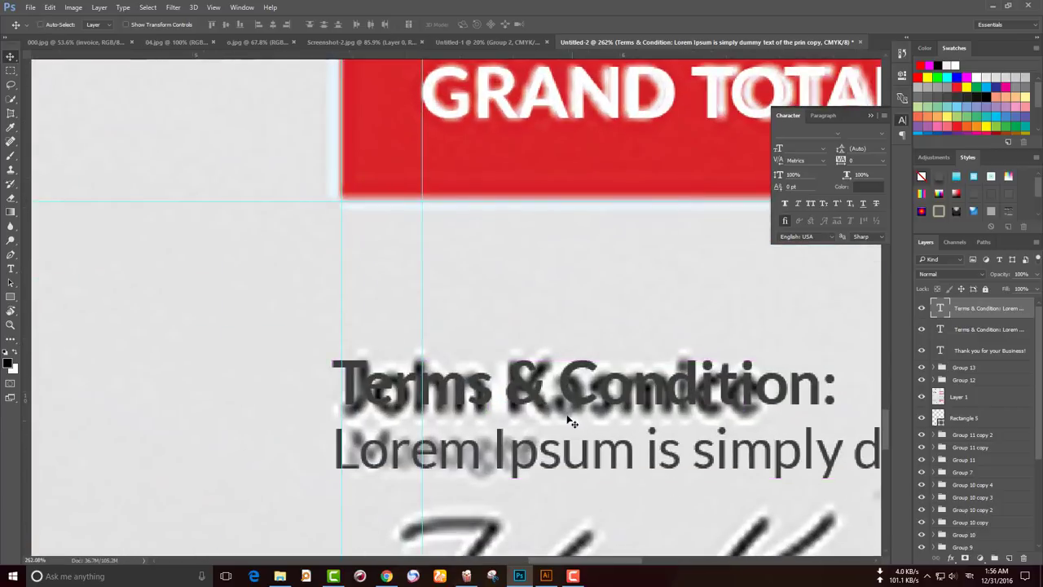
pyautogui.moveTo(553, 410)
pyautogui.mouseDown()
pyautogui.moveTo(592, 428)
pyautogui.moveTo(581, 426)
pyautogui.mouseUp()
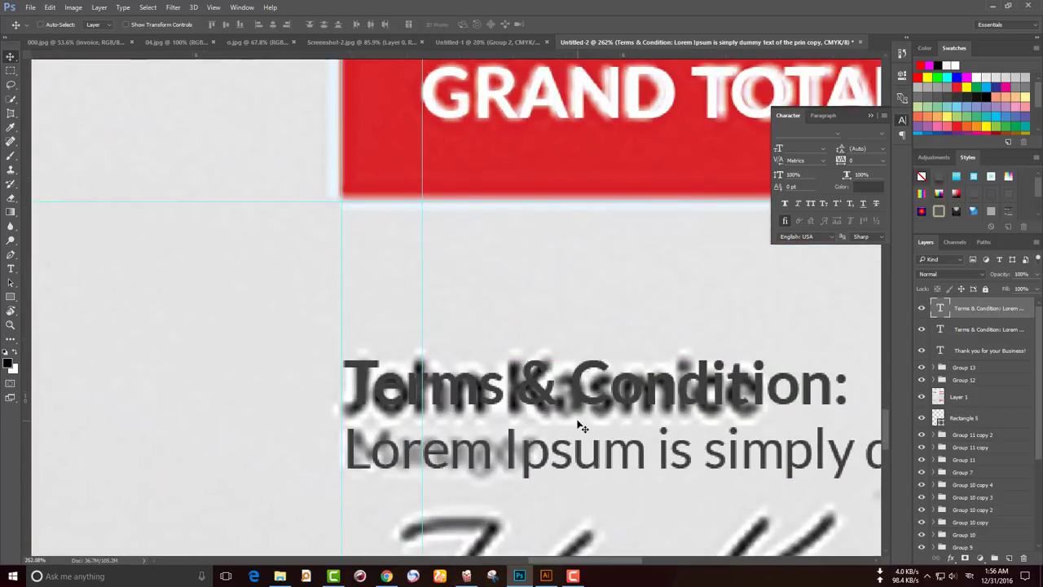
# Retype the copy as the manager's full name at 12 pt, placed above the signature
pyautogui.press('t')
pyautogui.click(572, 431)
pyautogui.hotkey('ctrl', 'a')
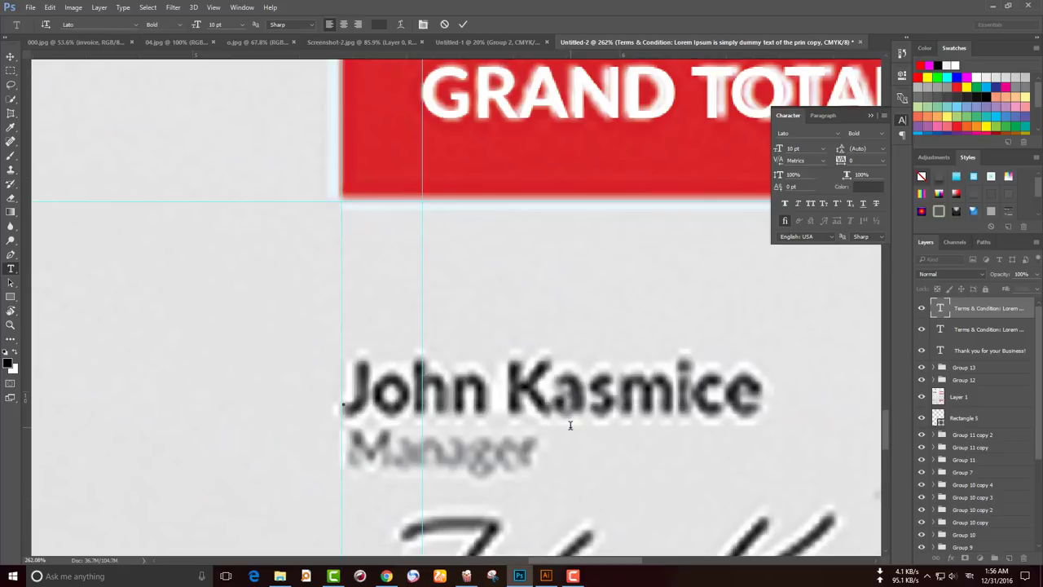
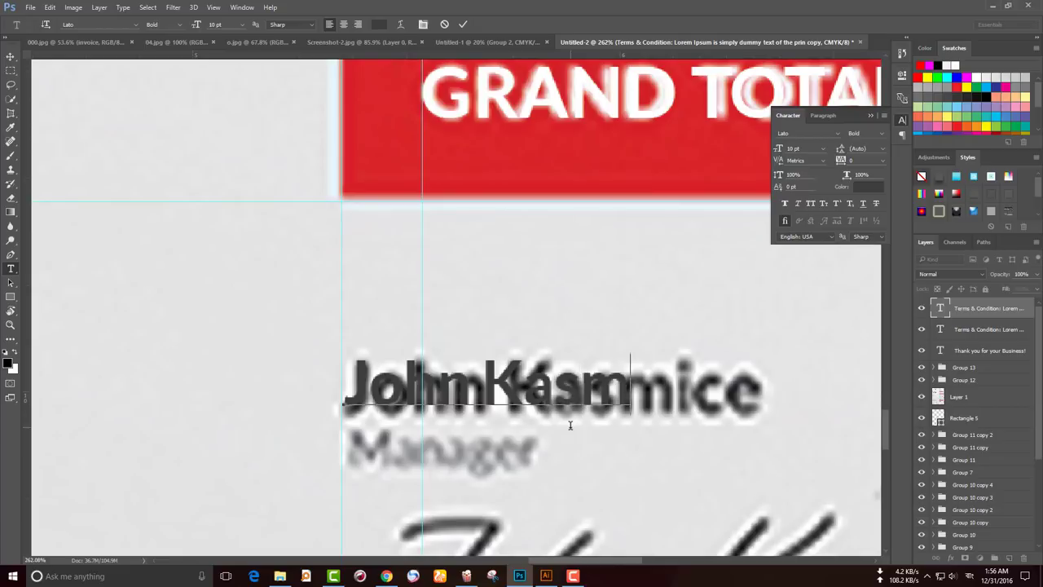
pyautogui.hotkey('ctrl', 'a')
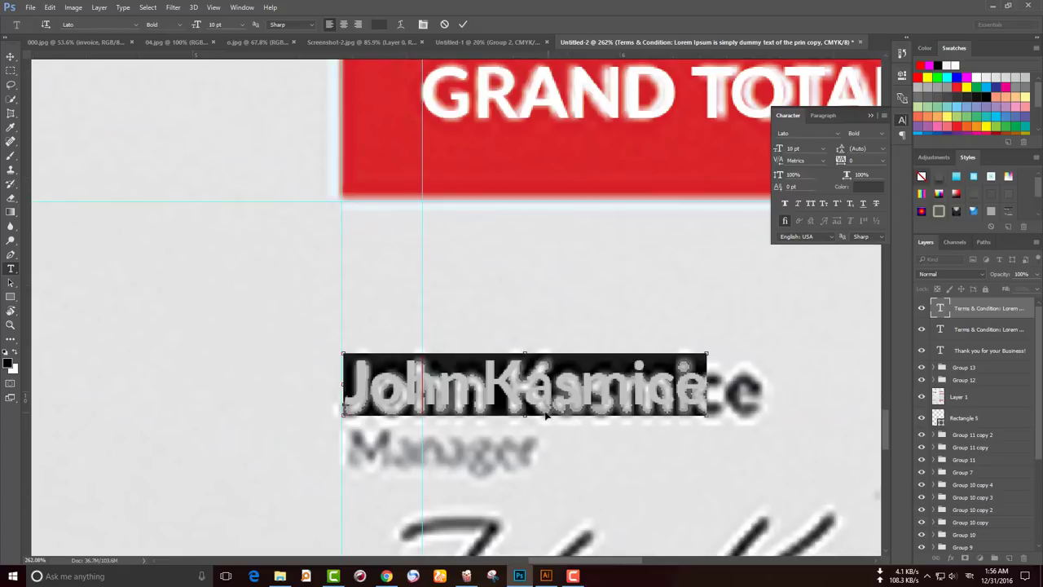
pyautogui.click(805, 149)
pyautogui.write('12')
pyautogui.press('Return')
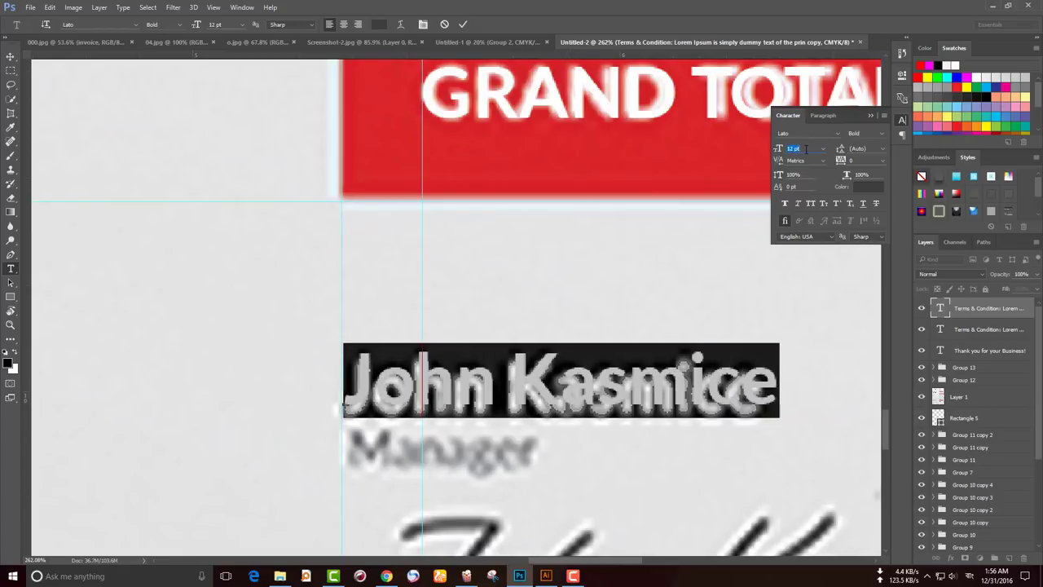
pyautogui.click(11, 56)
pyautogui.moveTo(465, 394); pyautogui.dragTo(468, 400)
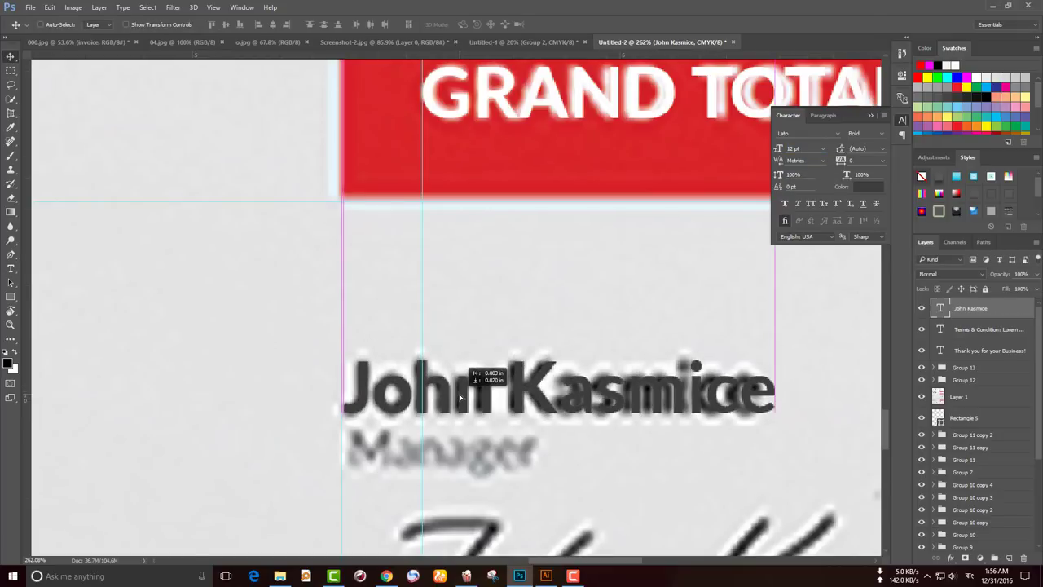
# Add a new line reading 'Manager' beneath the signatory's name
pyautogui.scroll(-3, 687, 343)
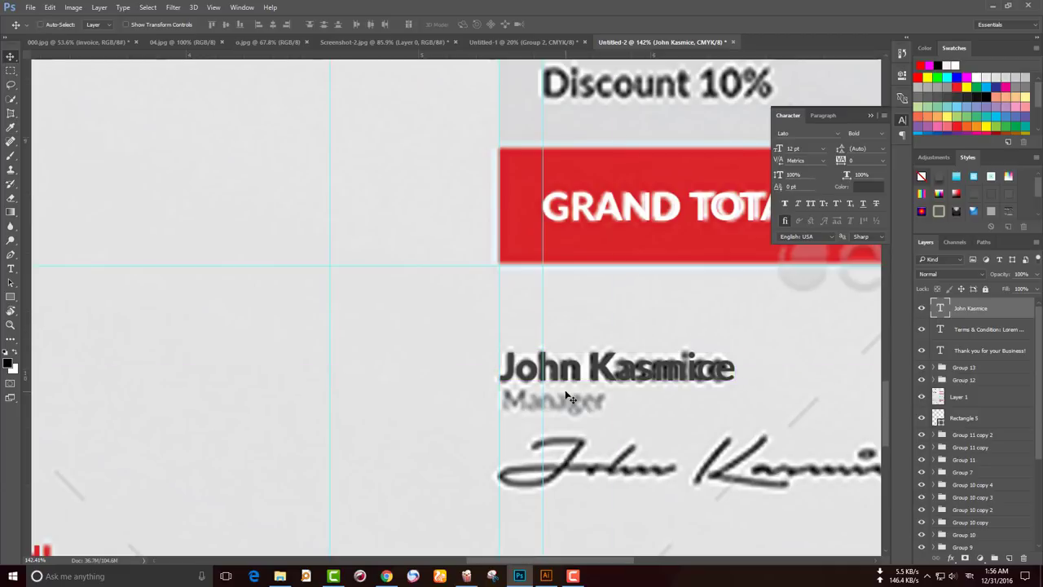
pyautogui.press('t')
pyautogui.click(732, 366)
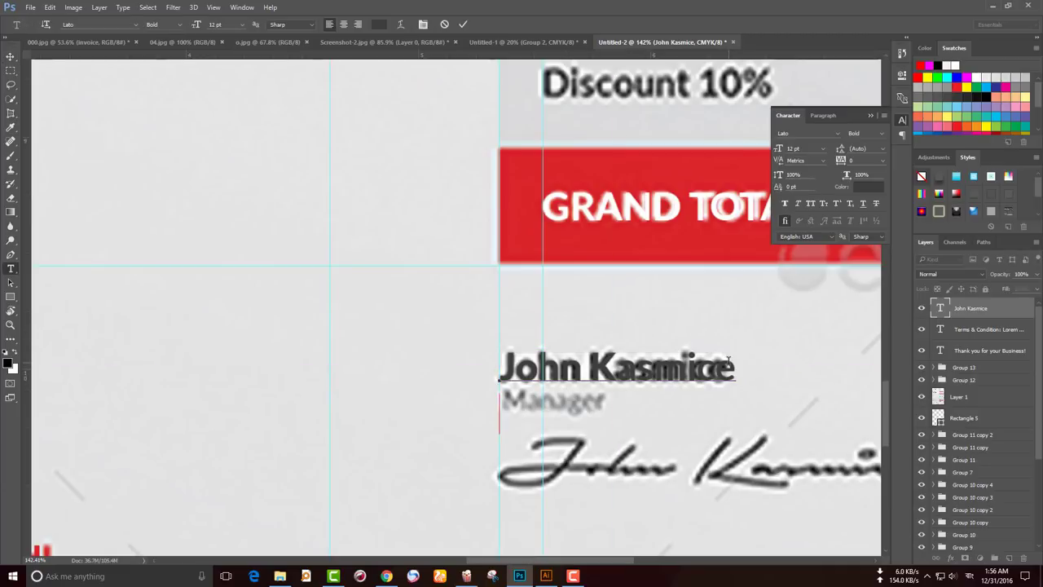
pyautogui.write('Ma')
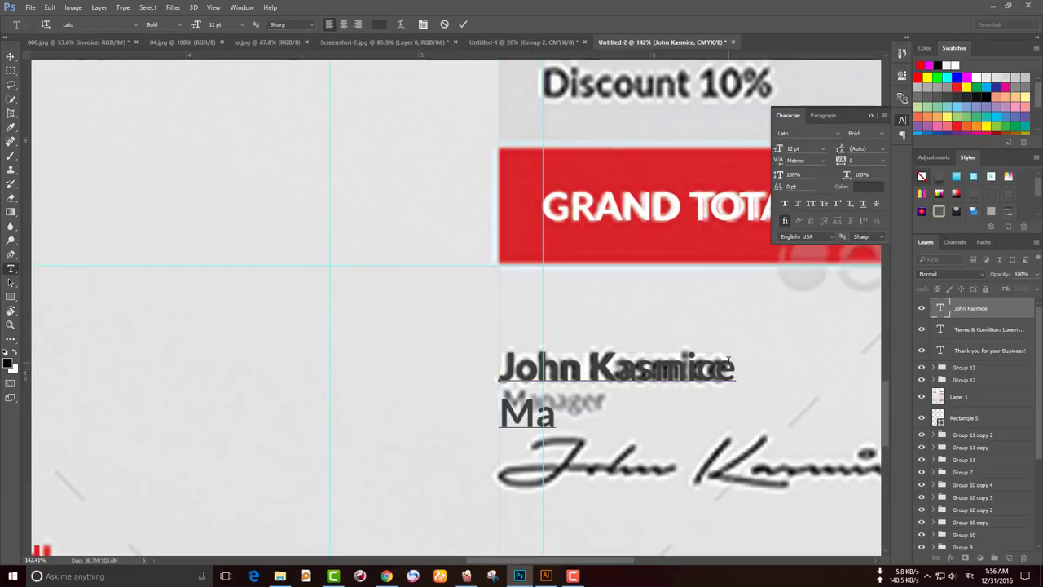
pyautogui.write('nager')
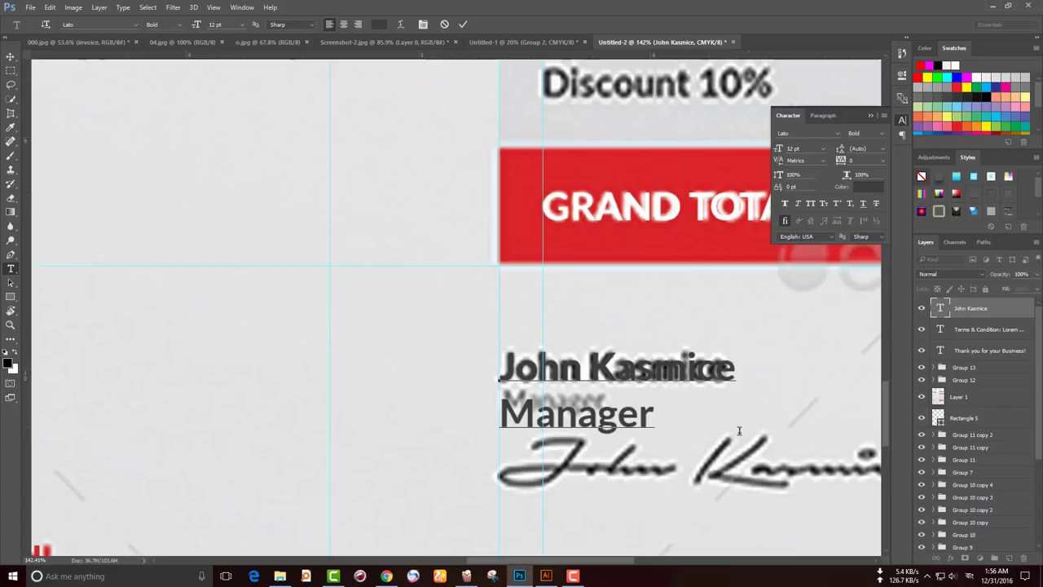
# Set the Manager line to 8 pt Regular weight and commit it
pyautogui.moveTo(650, 418); pyautogui.dragTo(448, 422)
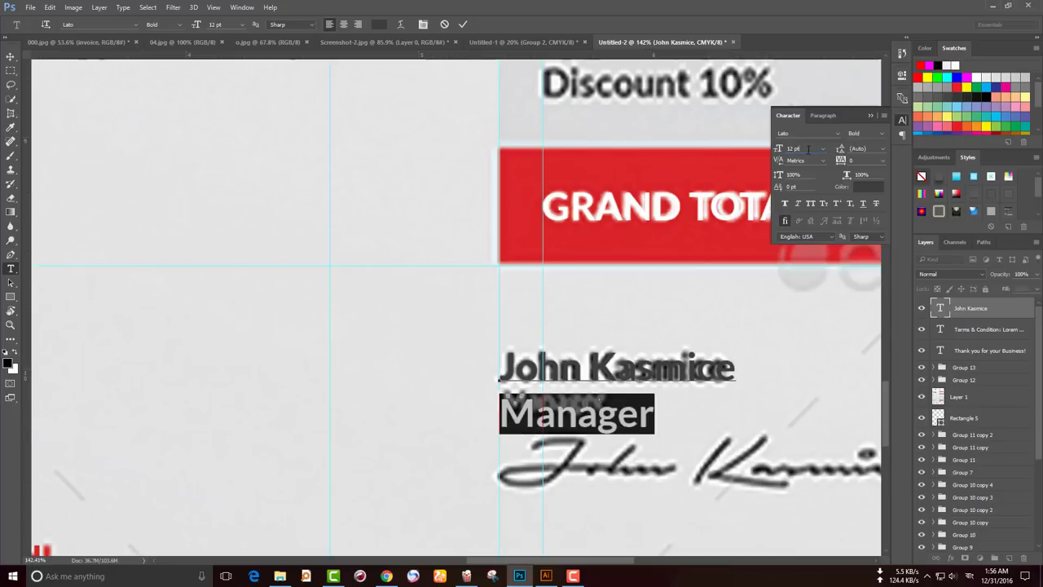
pyautogui.click(815, 148)
pyautogui.write('10')
pyautogui.press('Return')
pyautogui.write('8')
pyautogui.press('Return')
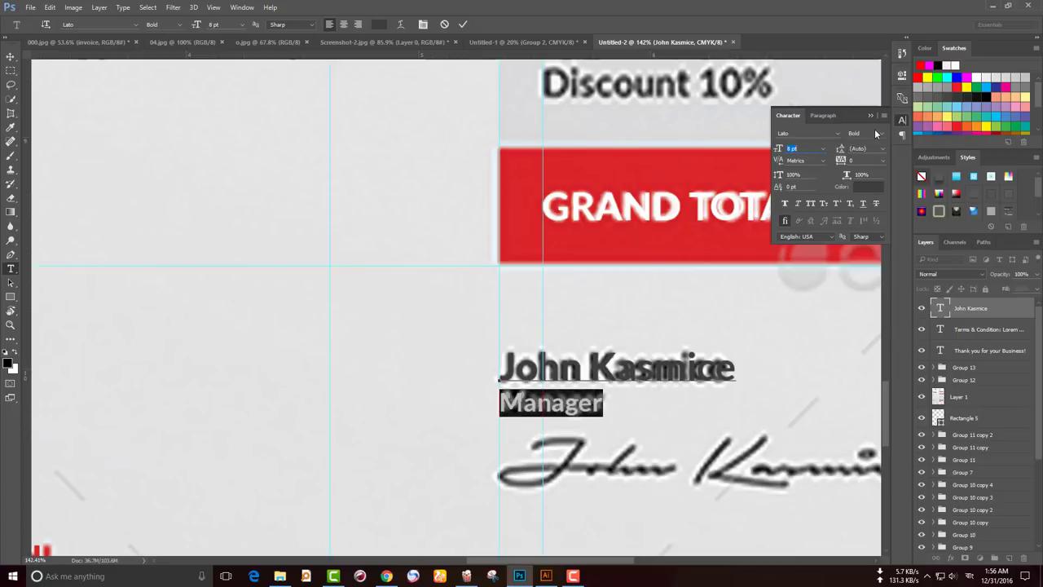
pyautogui.click(882, 134)
pyautogui.click(876, 177)
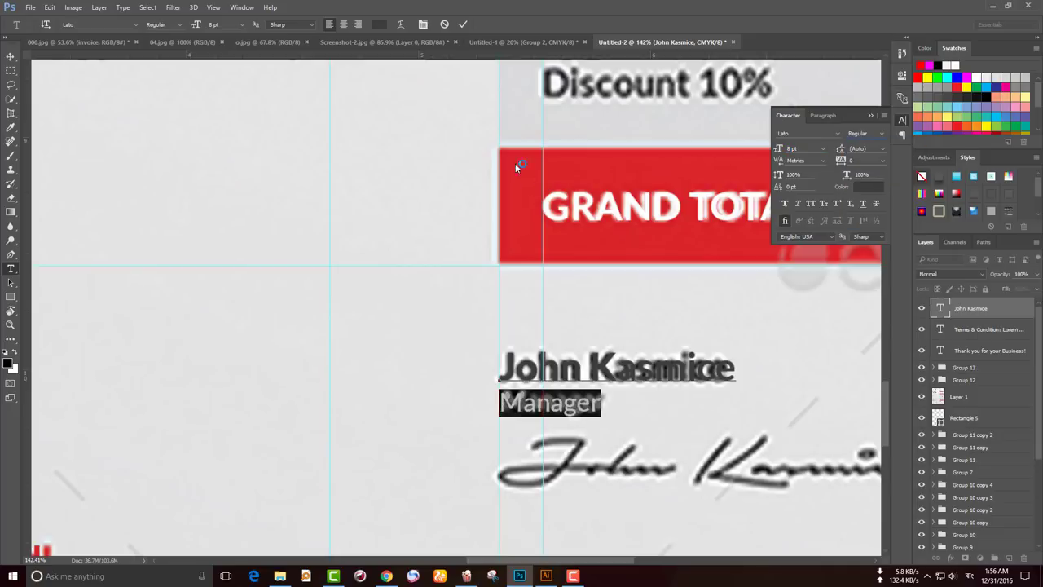
pyautogui.click(463, 24)
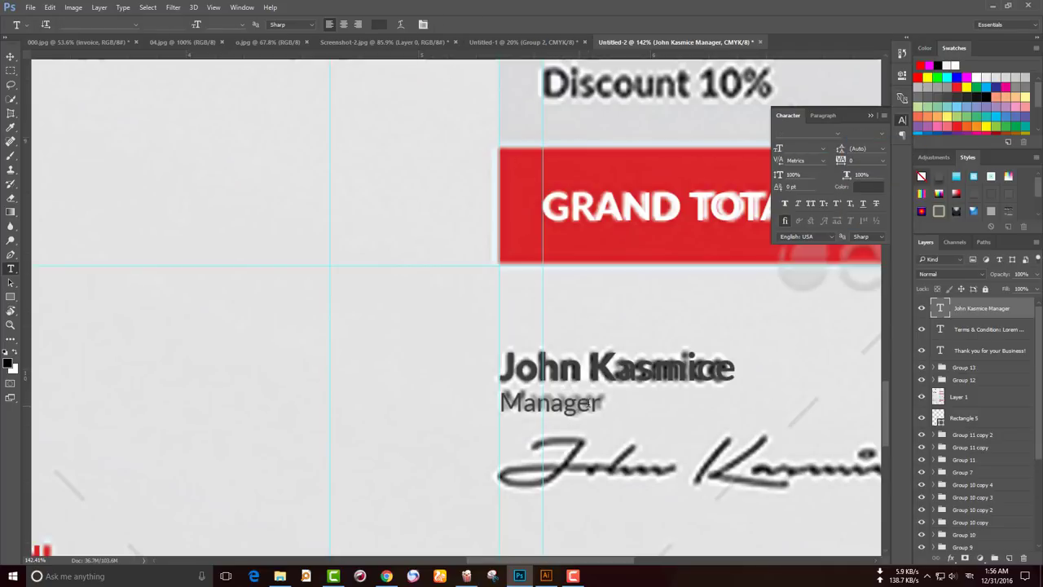
# Hide the guides and the reference invoice layer, then select the red TO banner shape
pyautogui.press('v')
pyautogui.scroll(-5, 540, 340)
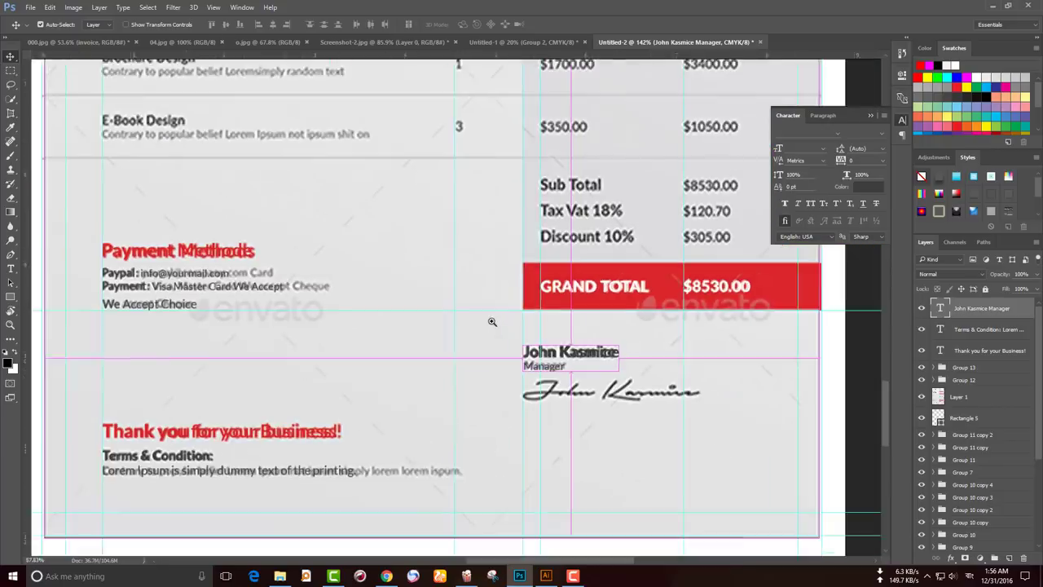
pyautogui.scroll(-3, 623, 347)
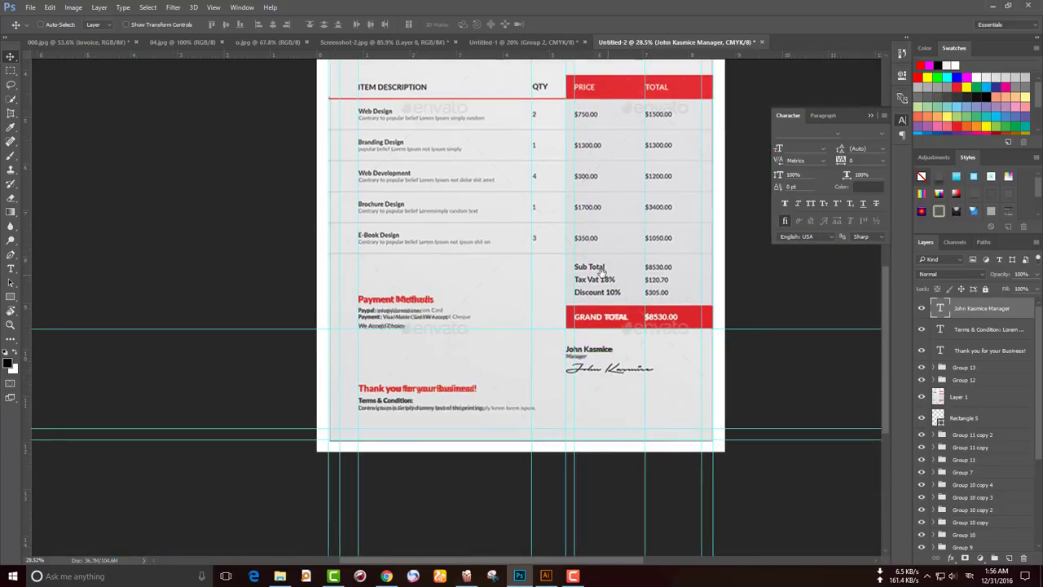
pyautogui.scroll(-2, 582, 334)
pyautogui.scroll(1, 444, 363)
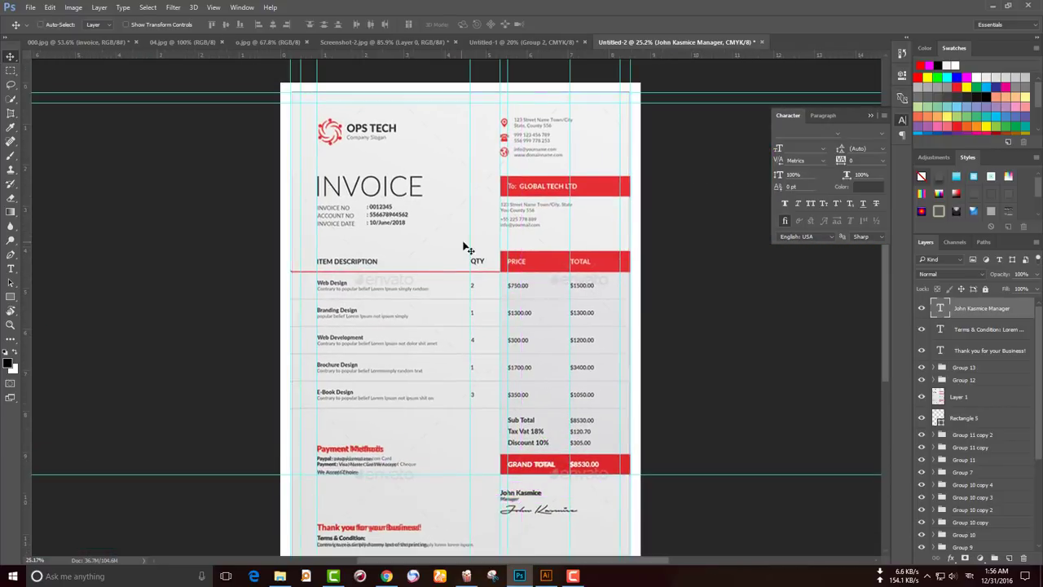
pyautogui.scroll(-1, 439, 359)
pyautogui.scroll(-2, 482, 364)
pyautogui.scroll(-1, 468, 345)
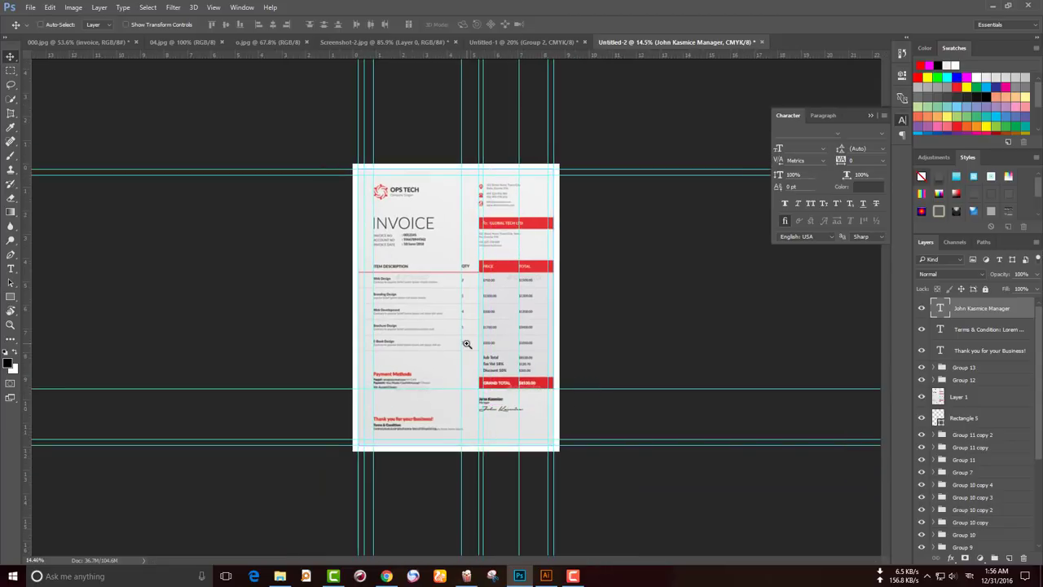
pyautogui.hotkey('ctrl', ';')
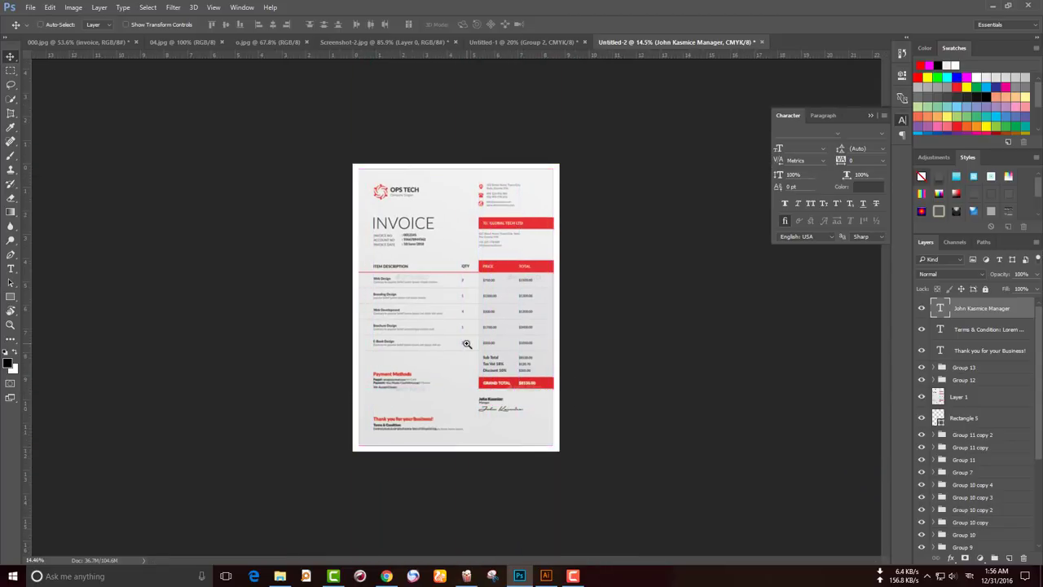
pyautogui.click(922, 397)
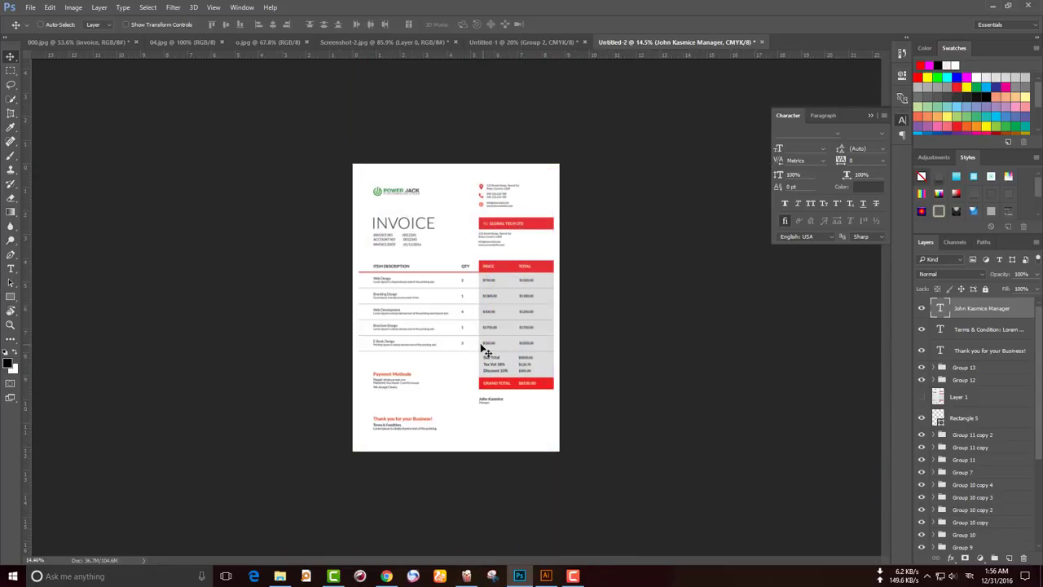
pyautogui.scroll(3, 452, 271)
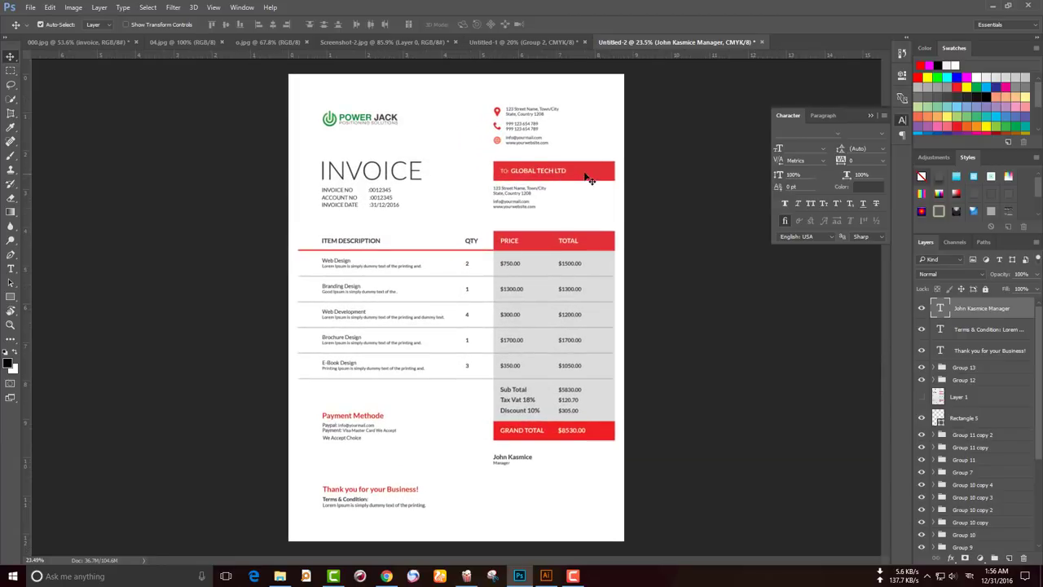
pyautogui.click(588, 178)
# Add the red price header and Grand Total bars to the TO banner selection
pyautogui.keyDown('shift'); pyautogui.click(605, 441); pyautogui.keyUp('shift')
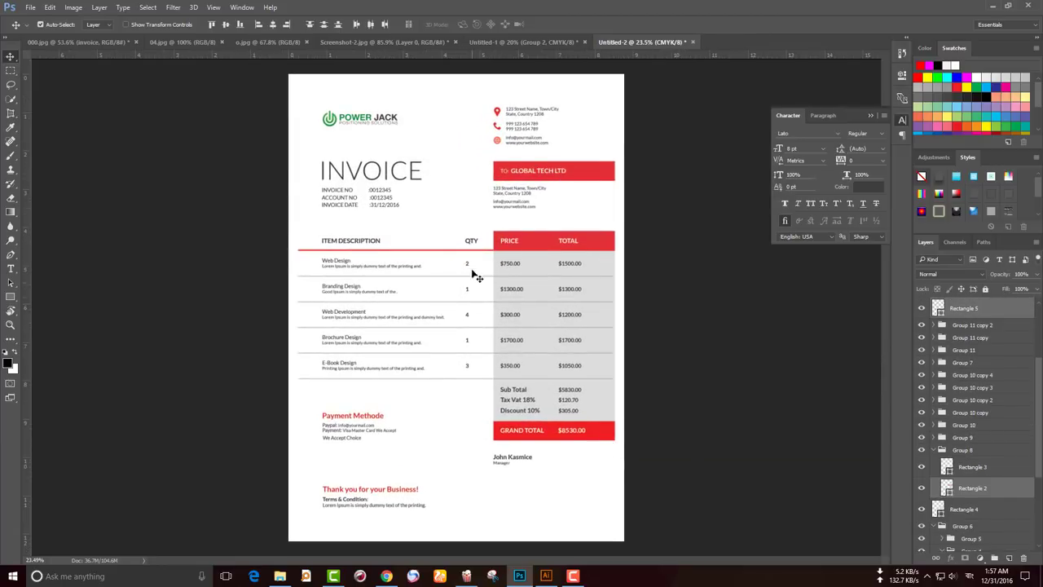
pyautogui.scroll(3, 475, 276)
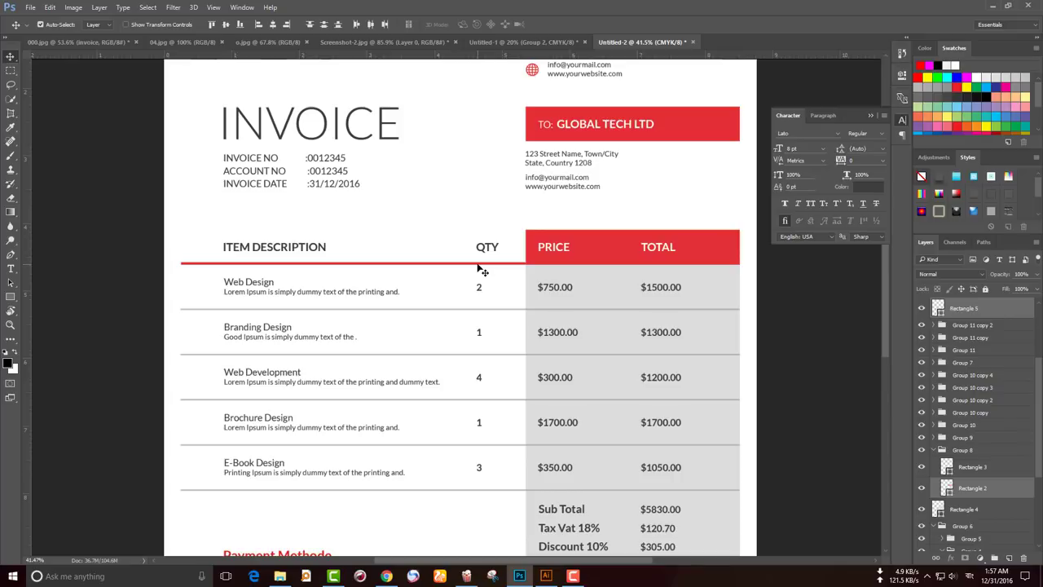
pyautogui.press('u')
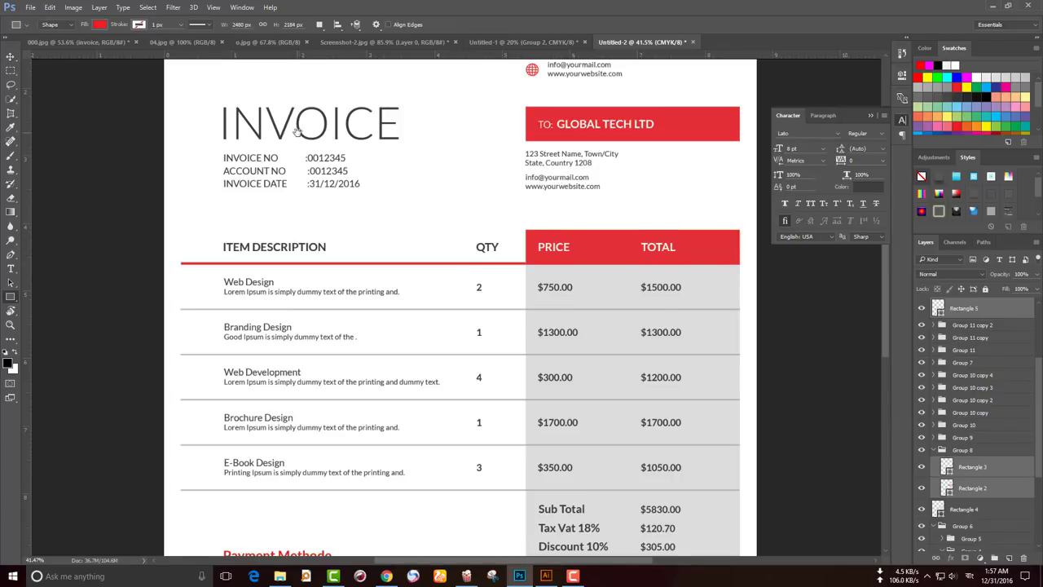
pyautogui.scroll(3, 297, 133)
# Fill the selected red shapes with the logo's green, #0b9647
pyautogui.click(99, 24)
pyautogui.click(150, 46)
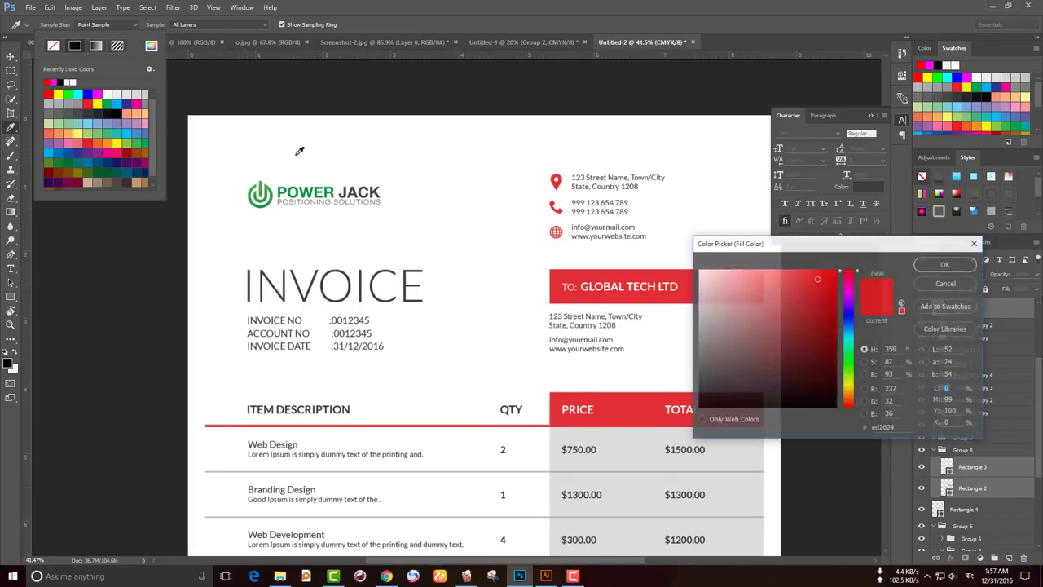
pyautogui.scroll(3, 299, 163)
pyautogui.scroll(2, 299, 163)
pyautogui.click(357, 227)
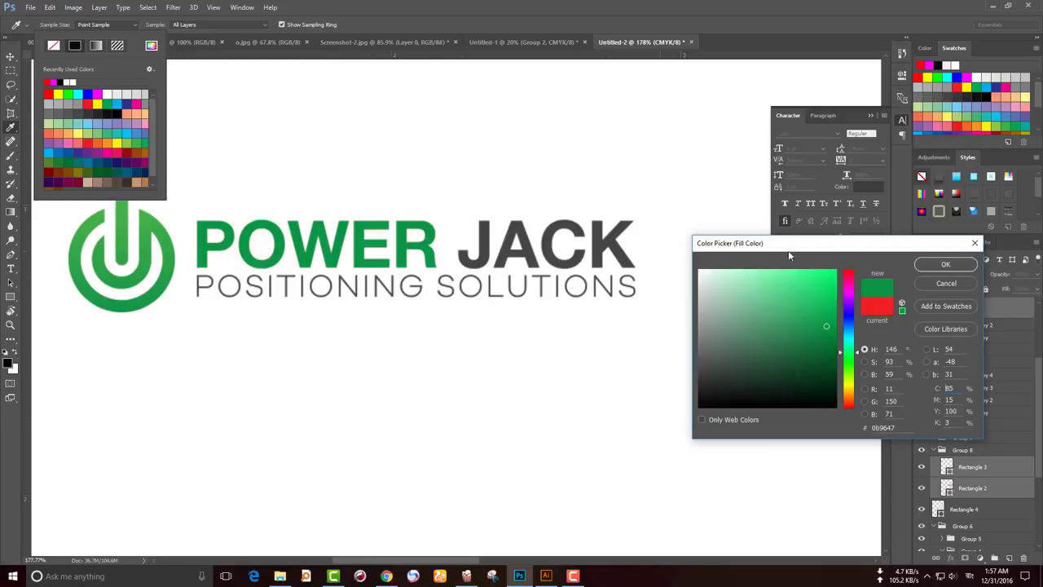
pyautogui.click(945, 265)
pyautogui.press('Escape')
pyautogui.press('v')
pyautogui.scroll(-5, 245, 240)
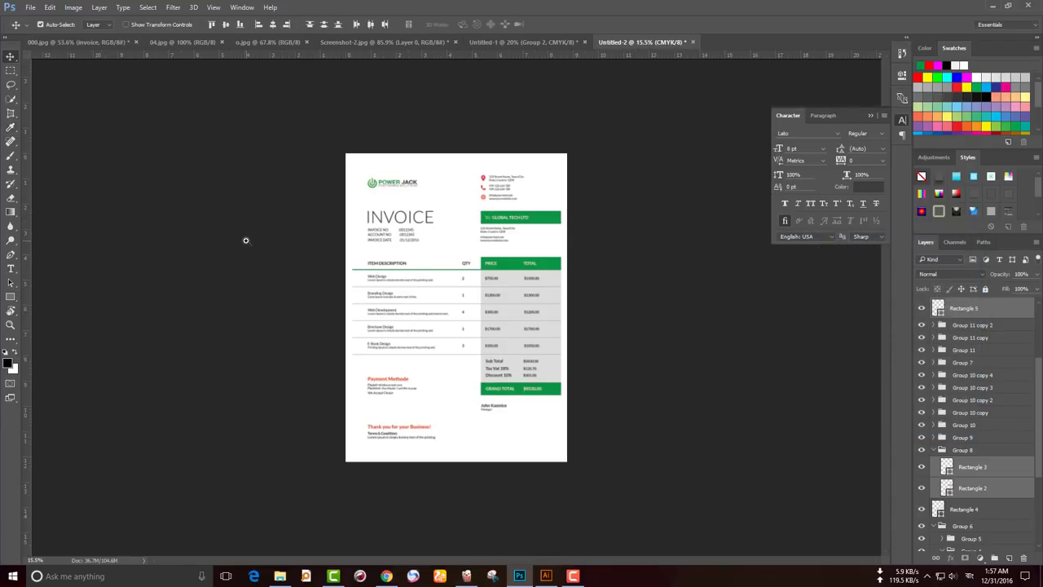
pyautogui.scroll(3, 370, 387)
# Recolour the Payment Methode heading to the logo green #0b9647
pyautogui.press('t')
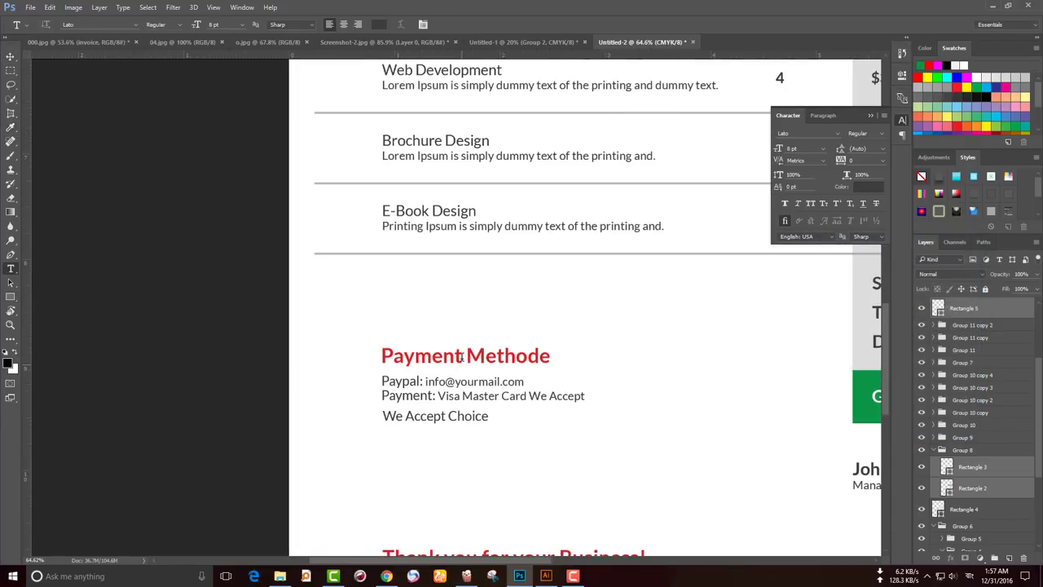
pyautogui.click(461, 358)
pyautogui.hotkey('ctrl', 'a')
pyautogui.click(873, 186)
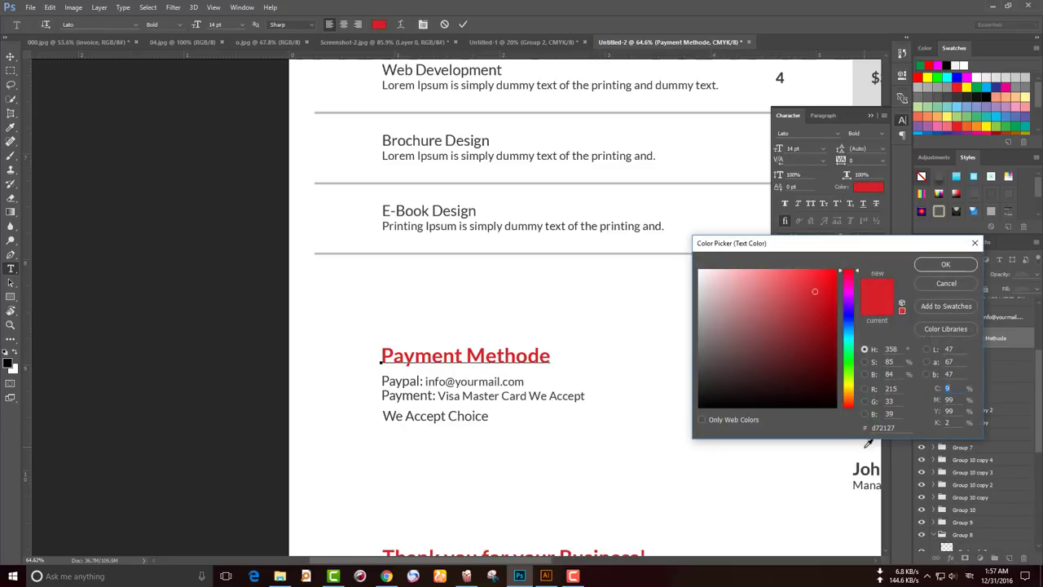
pyautogui.moveTo(854, 253); pyautogui.dragTo(621, 226)
pyautogui.click(869, 374)
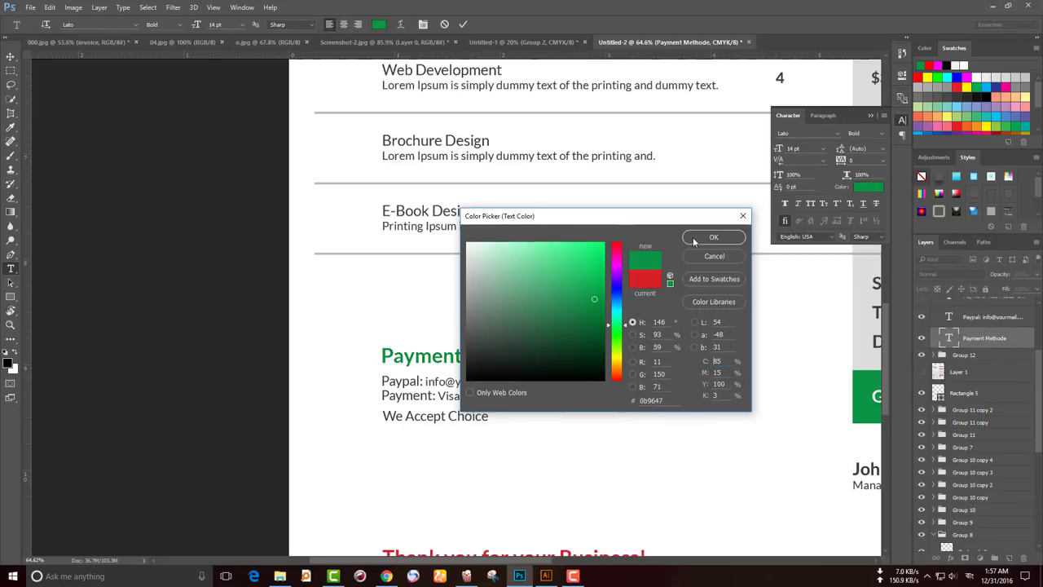
pyautogui.click(699, 237)
pyautogui.click(11, 57)
# Recolour the 'Thank you for your Business!' line to the same green
pyautogui.scroll(-3, 379, 303)
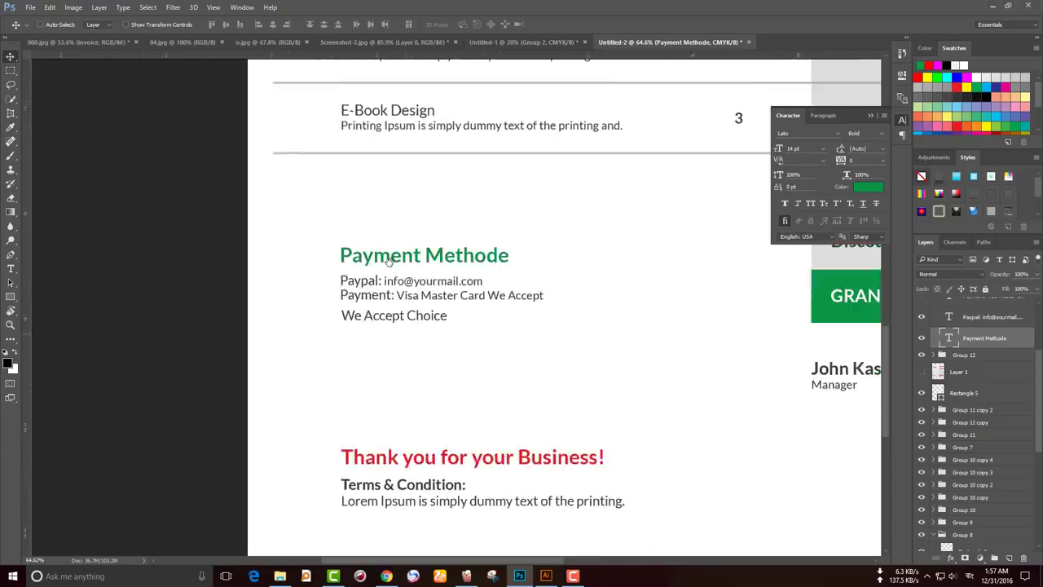
pyautogui.scroll(-2, 380, 302)
pyautogui.press('t')
pyautogui.click(432, 381)
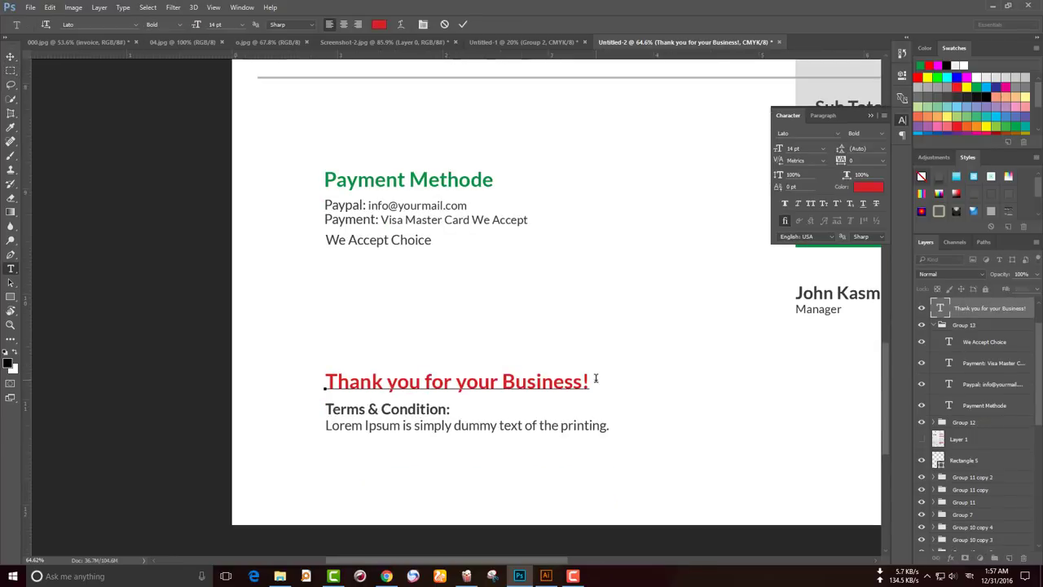
pyautogui.moveTo(595, 379); pyautogui.dragTo(233, 380)
pyautogui.click(868, 187)
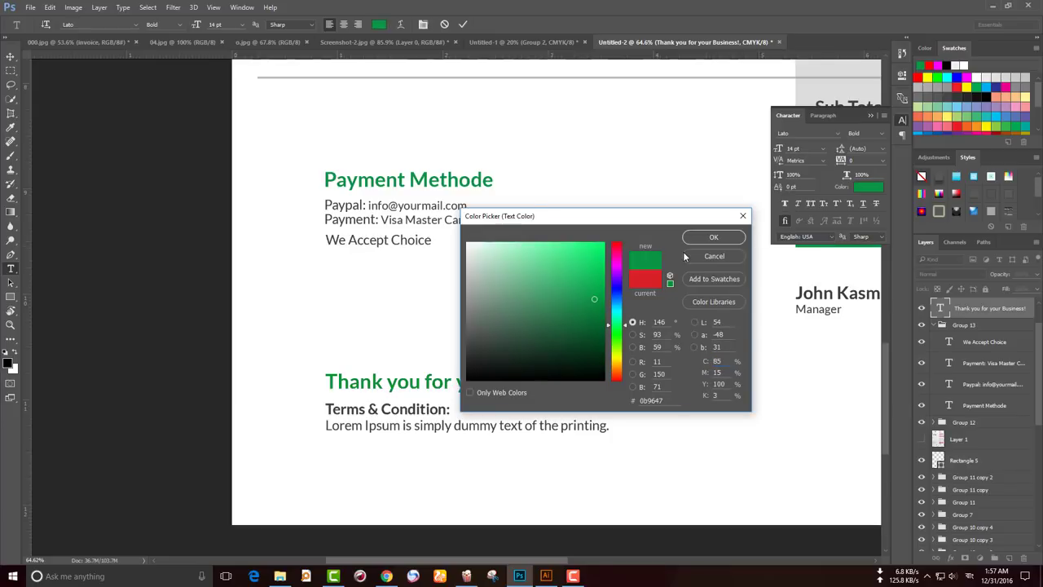
pyautogui.click(706, 240)
pyautogui.click(16, 56)
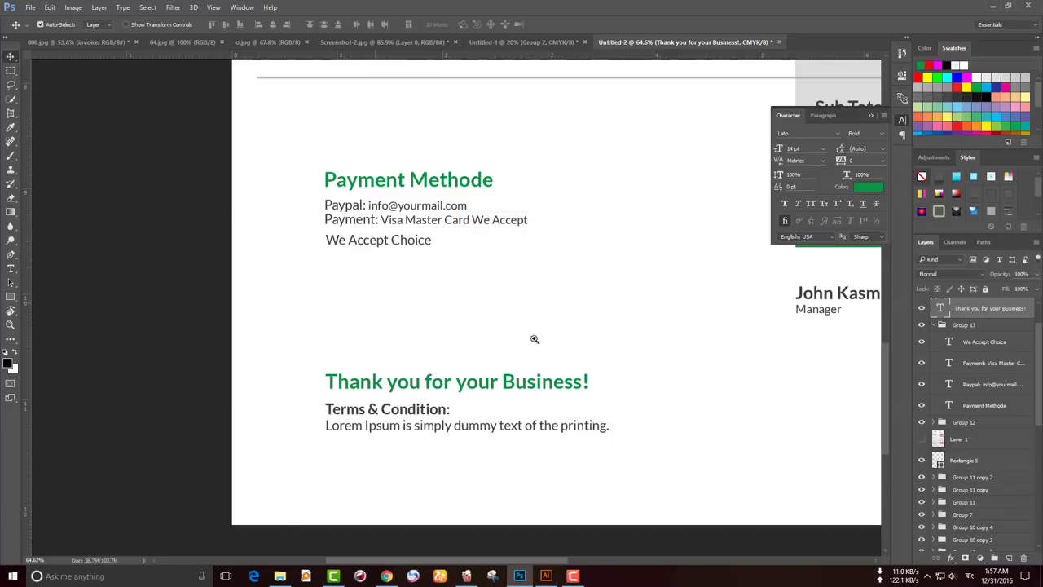
pyautogui.scroll(-5, 534, 337)
# Select the location pin, phone and globe contact icons together
pyautogui.scroll(1, 459, 326)
pyautogui.scroll(1, 468, 305)
pyautogui.scroll(3, 497, 228)
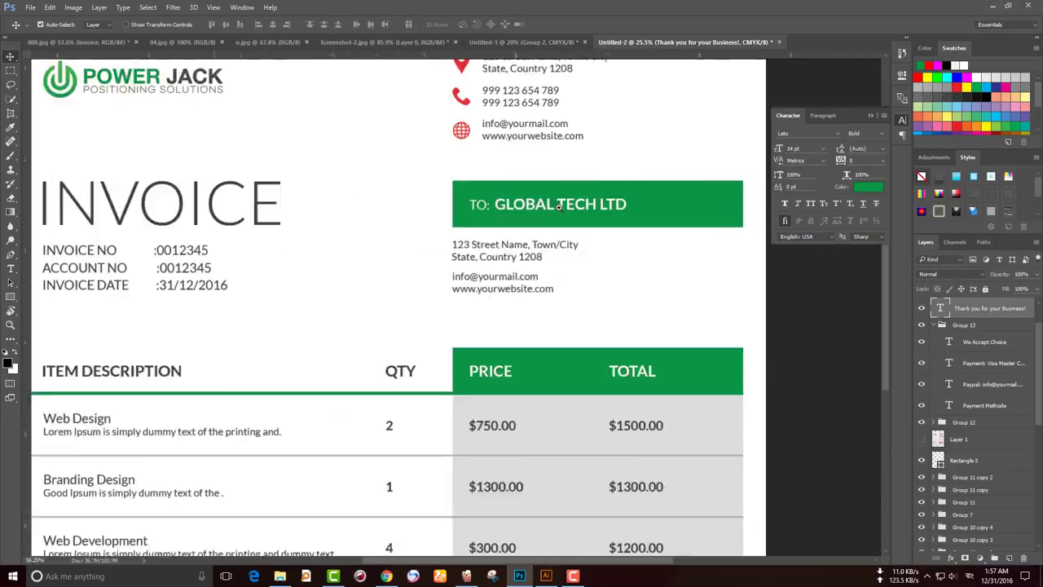
pyautogui.scroll(3, 521, 244)
pyautogui.scroll(1, 442, 182)
pyautogui.moveTo(442, 181); pyautogui.dragTo(489, 450)
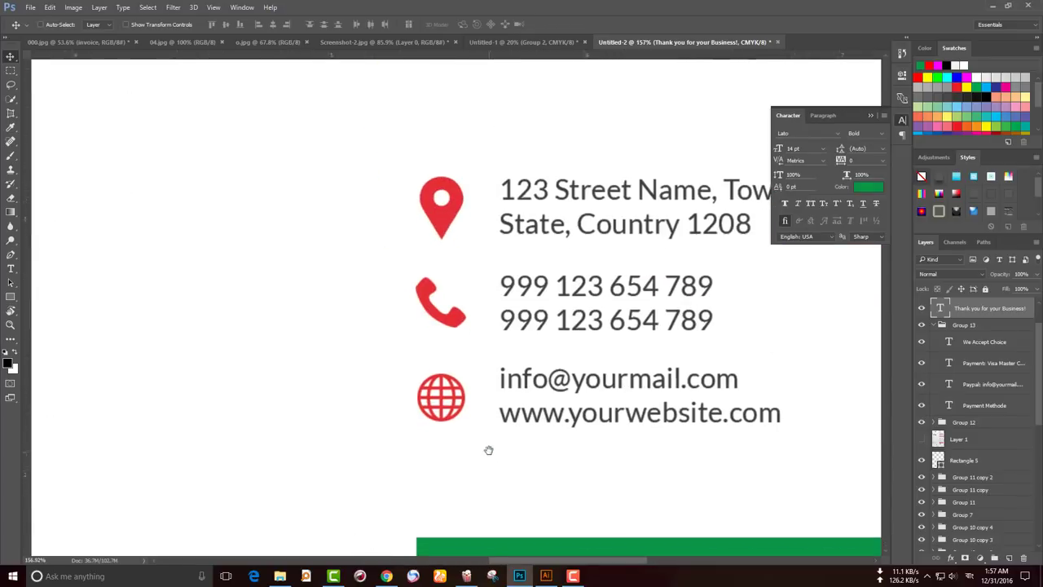
pyautogui.click(449, 226)
pyautogui.keyDown('shift'); pyautogui.click(458, 320); pyautogui.keyUp('shift')
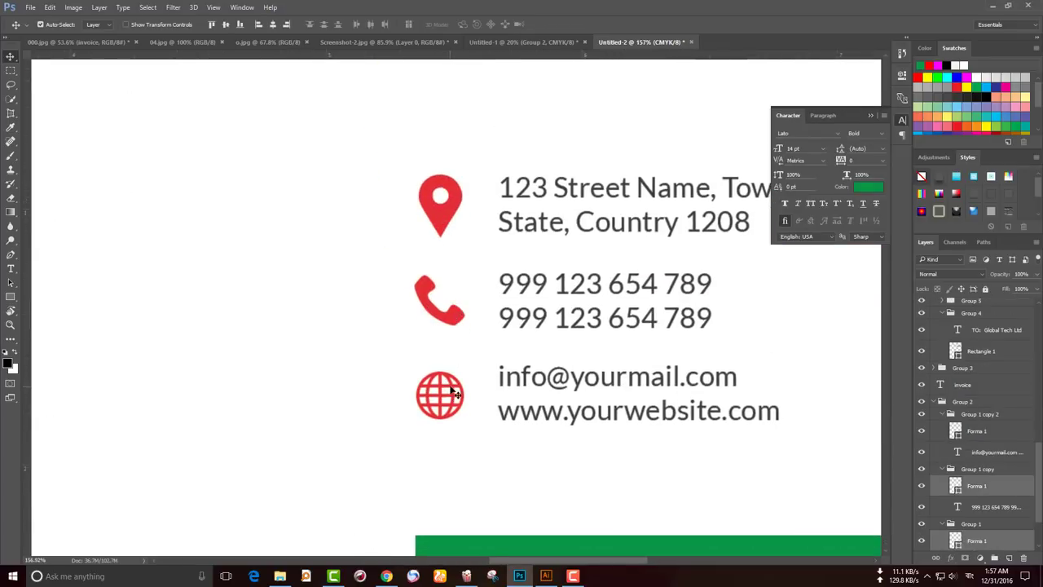
pyautogui.keyDown('shift'); pyautogui.click(454, 392); pyautogui.keyUp('shift')
# Fill the three contact icons with the recent logo green swatch
pyautogui.click(868, 190)
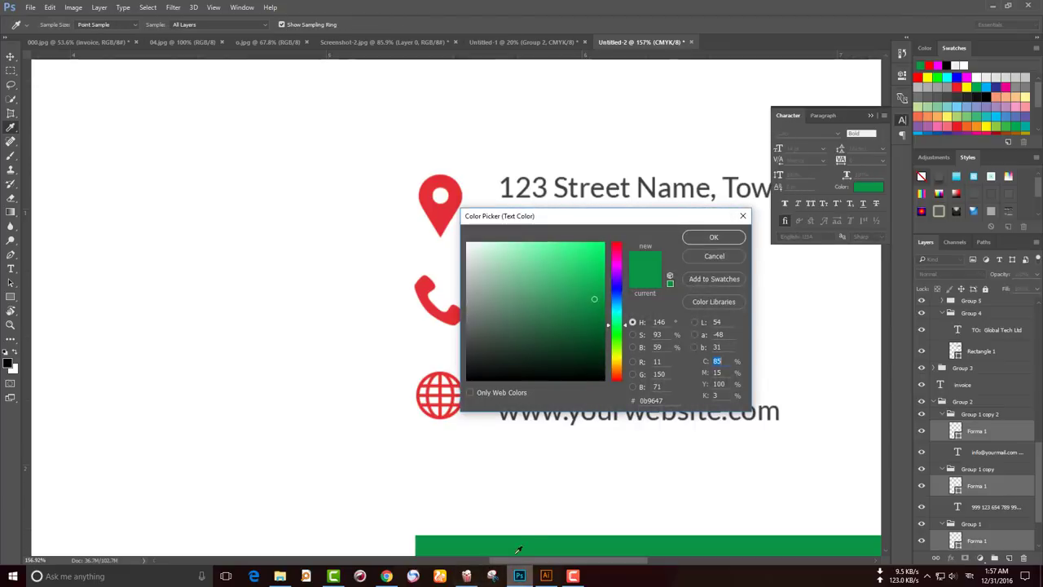
pyautogui.click(518, 550)
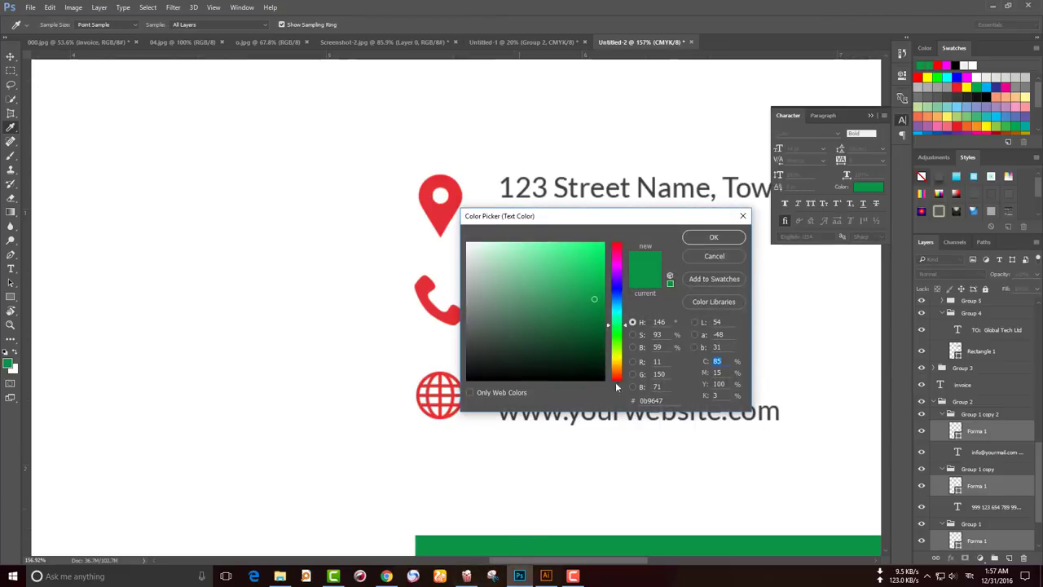
pyautogui.click(727, 255)
pyautogui.press('u')
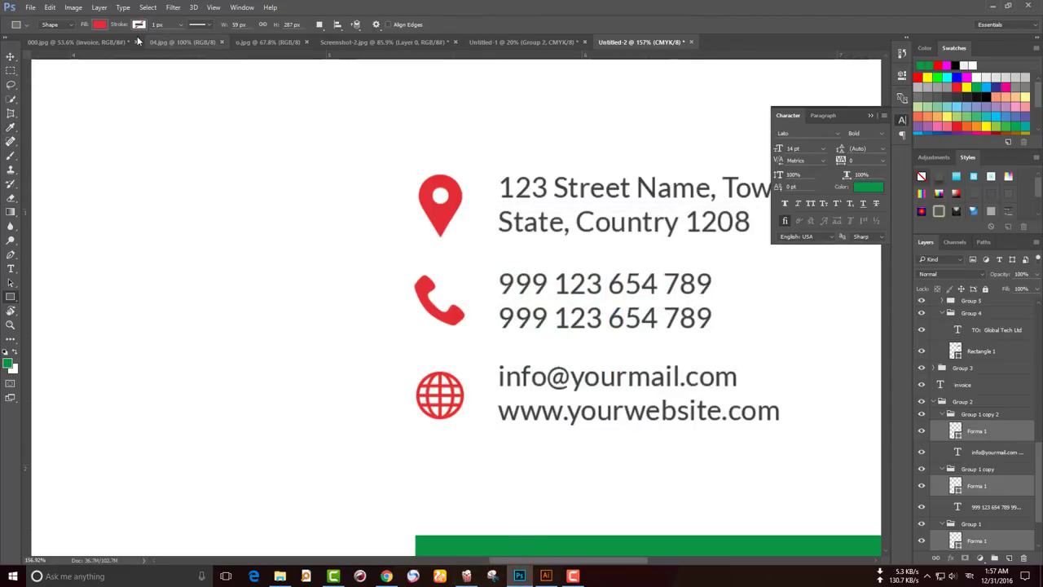
pyautogui.click(100, 25)
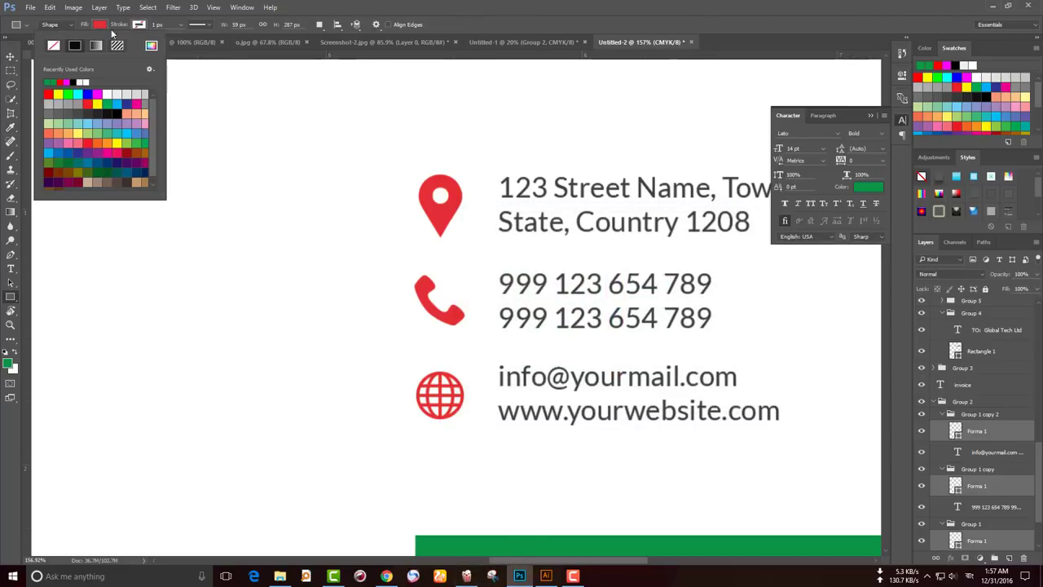
pyautogui.click(50, 82)
pyautogui.press('v')
pyautogui.scroll(-5, 523, 296)
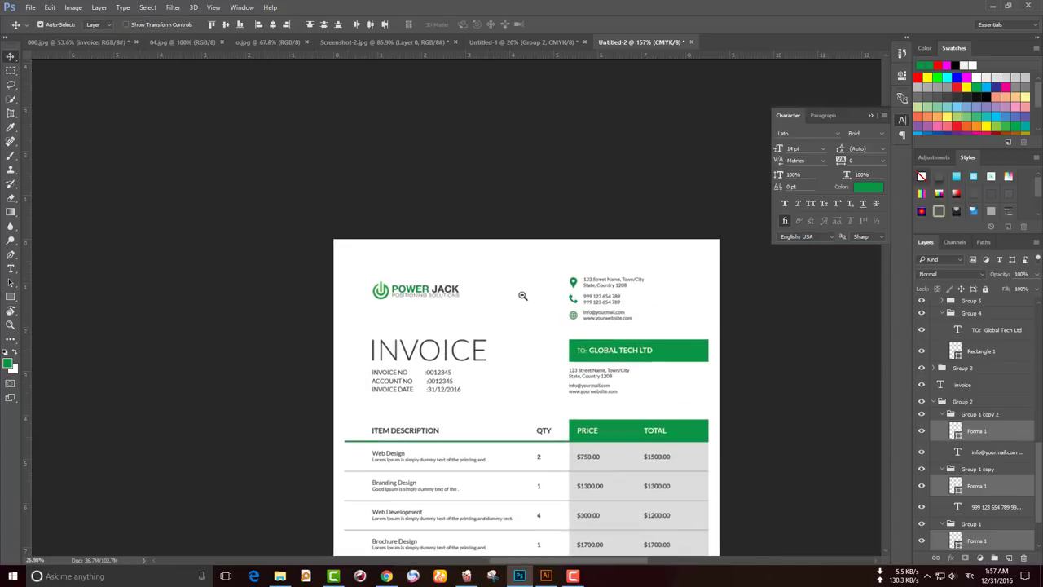
# Collapse the Group 2, Group 6 and Group 8 folders in the Layers panel
pyautogui.scroll(-1, 587, 334)
pyautogui.scroll(-1, 575, 330)
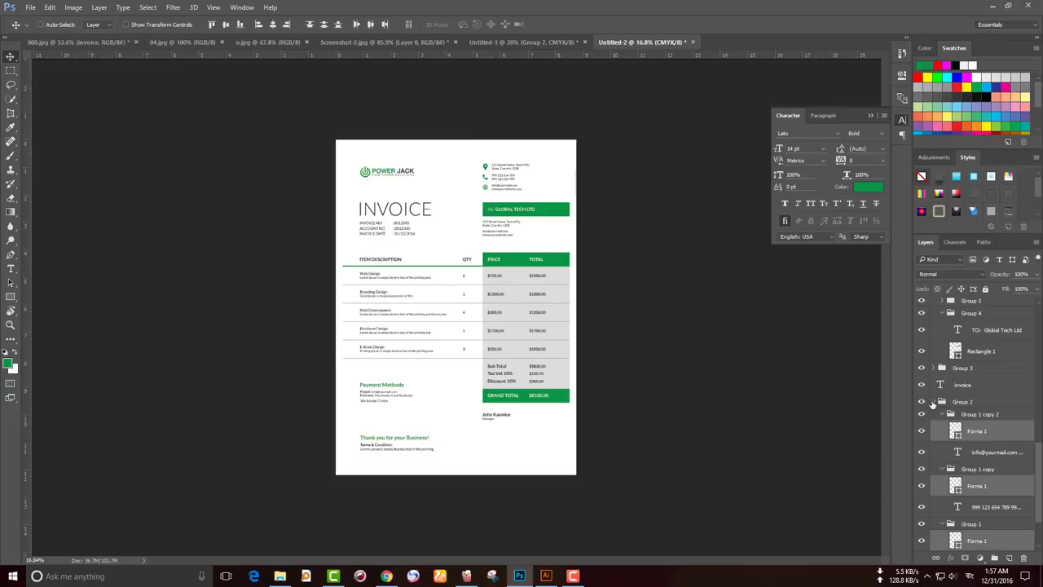
pyautogui.click(937, 402)
pyautogui.click(935, 389)
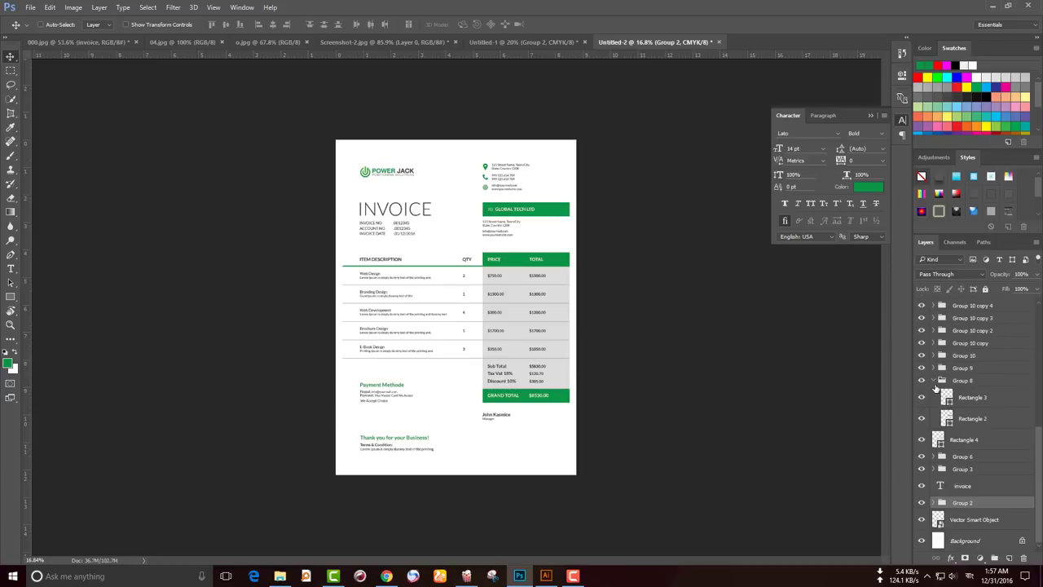
pyautogui.click(934, 381)
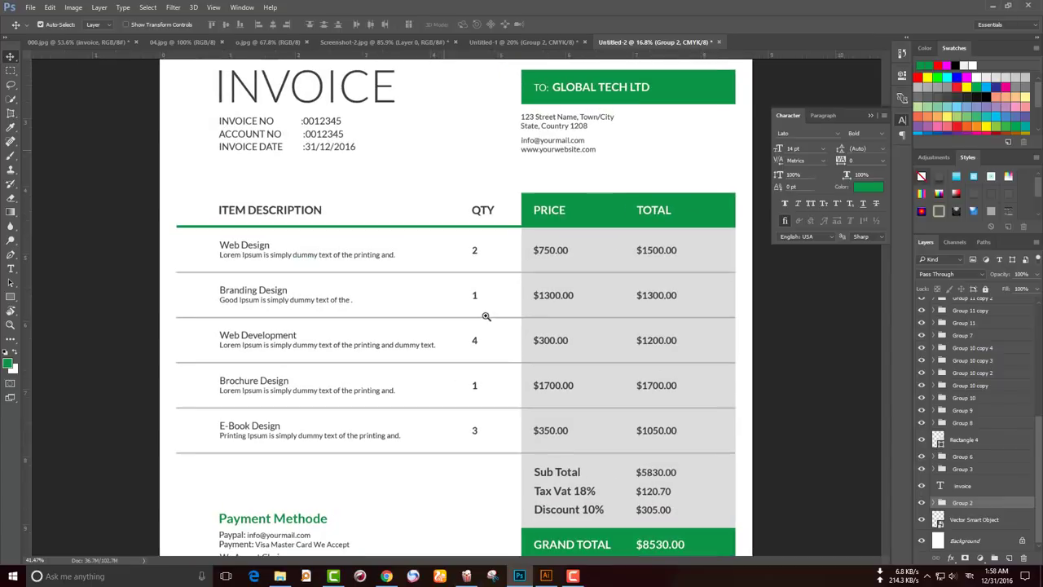
pyautogui.moveTo(446, 299); pyautogui.dragTo(477, 296)
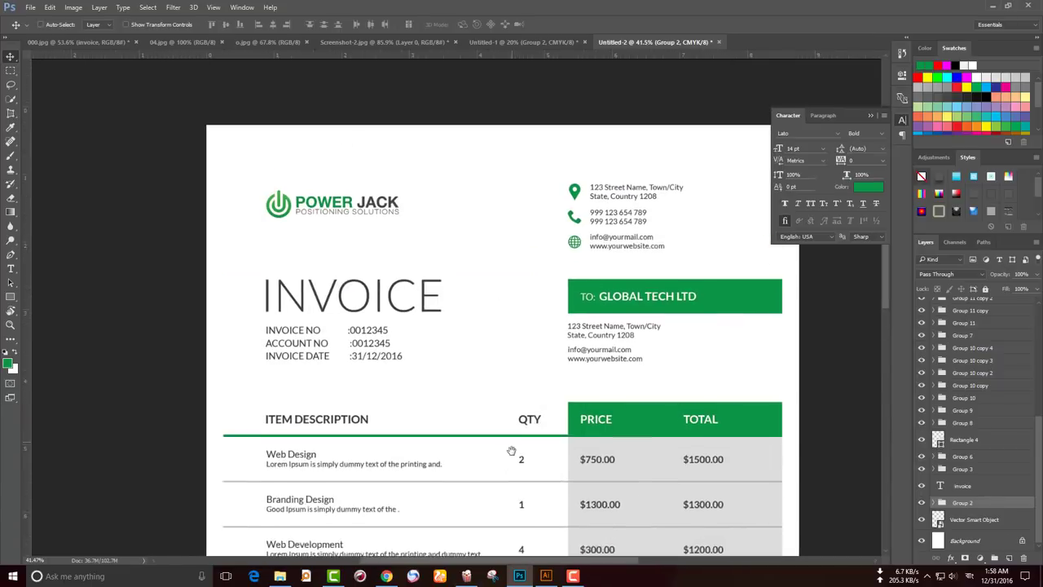
pyautogui.scroll(-5, 432, 464)
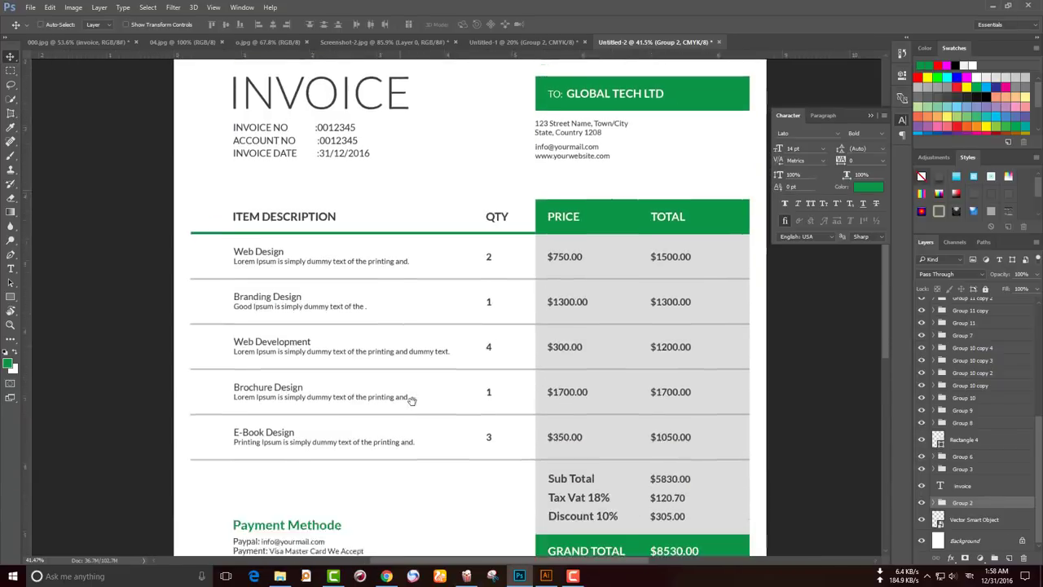
pyautogui.scroll(-5, 407, 396)
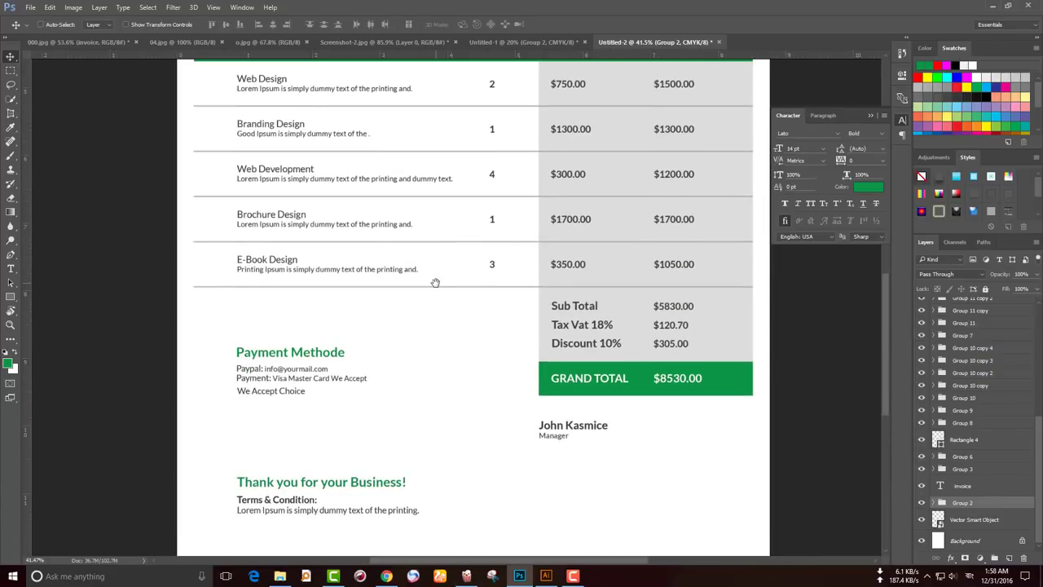
pyautogui.moveTo(459, 403); pyautogui.dragTo(443, 402)
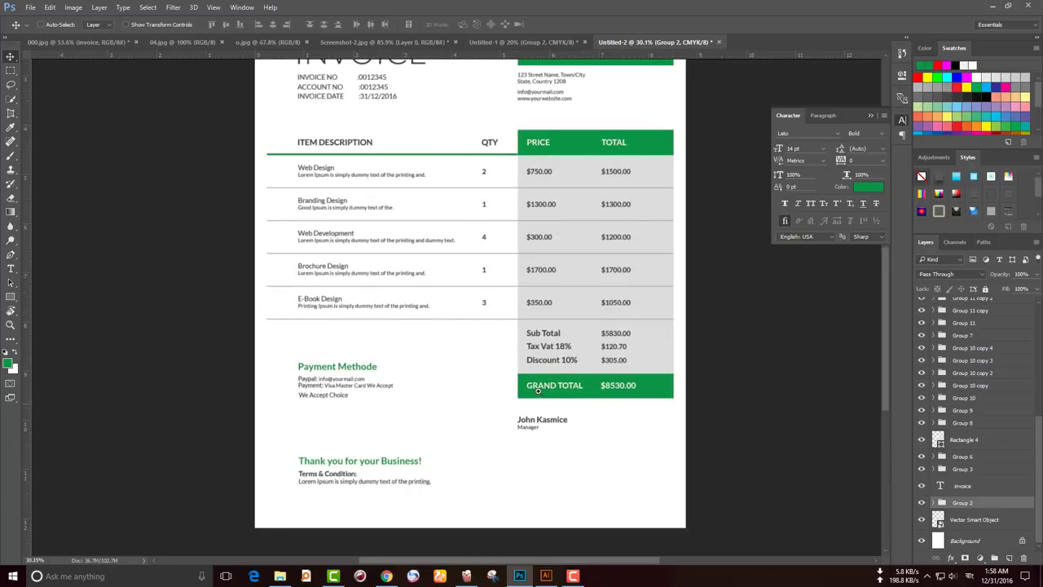
pyautogui.moveTo(538, 392); pyautogui.dragTo(517, 384)
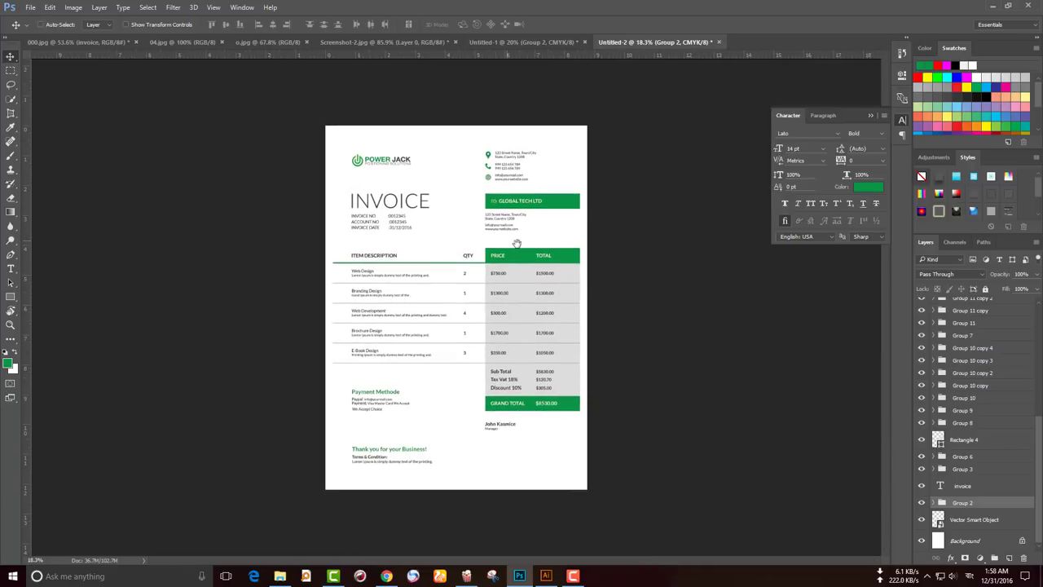